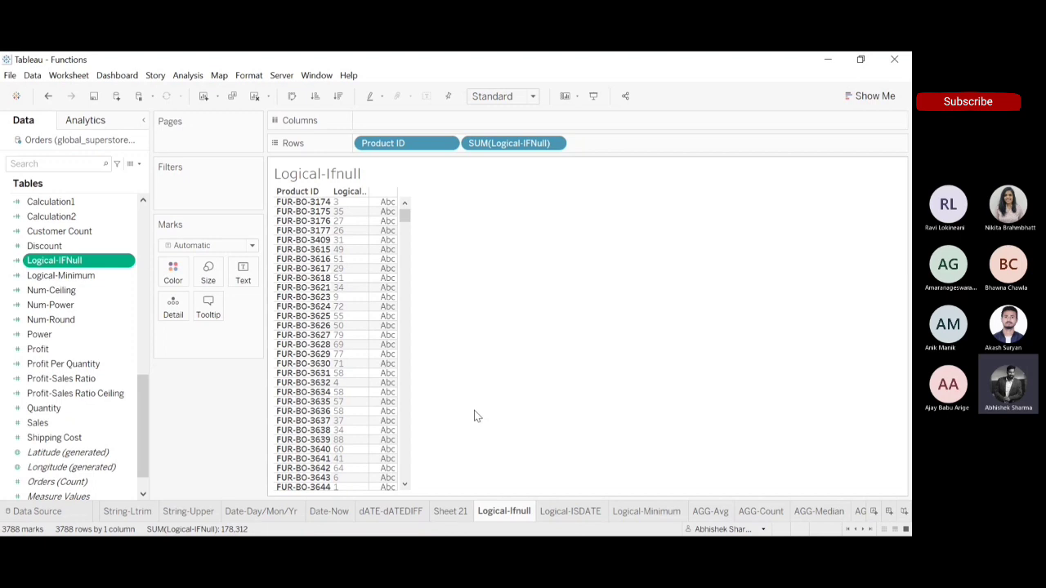
Step: Start a new calculated field and look up the ZN function's description in the function reference
left_click(123, 177)
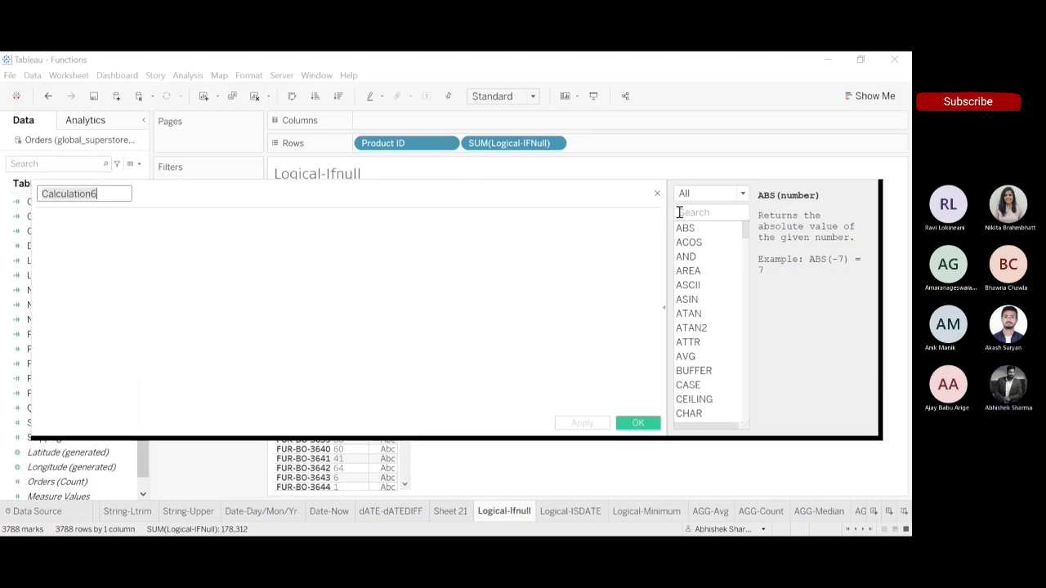
left_click(679, 213)
type("zn")
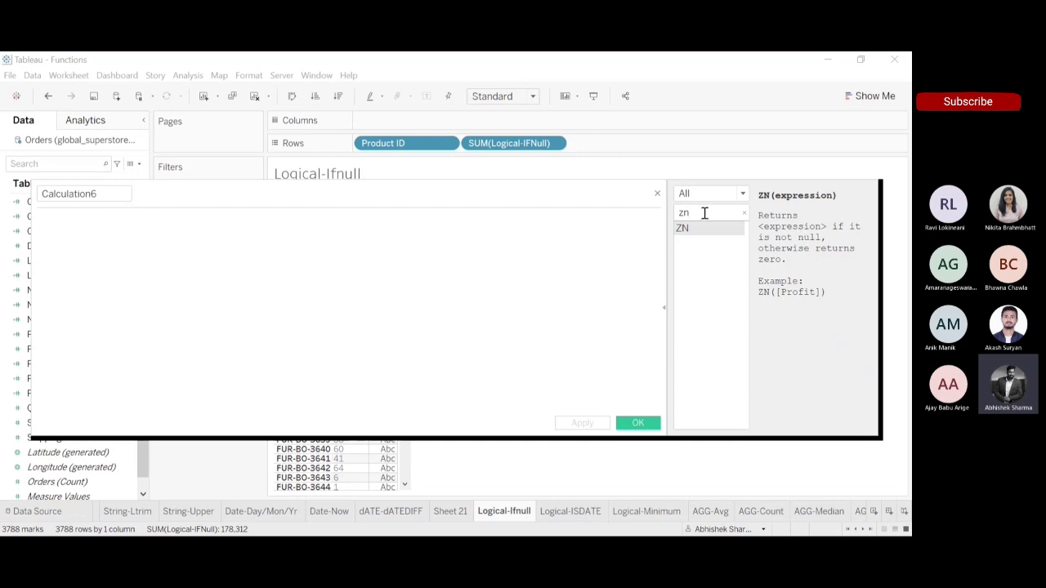
Step: Look up the IFNULL function's syntax and example in the function reference, and close the empty calculation
key("BackSpace")
key("BackSpace")
type("if")
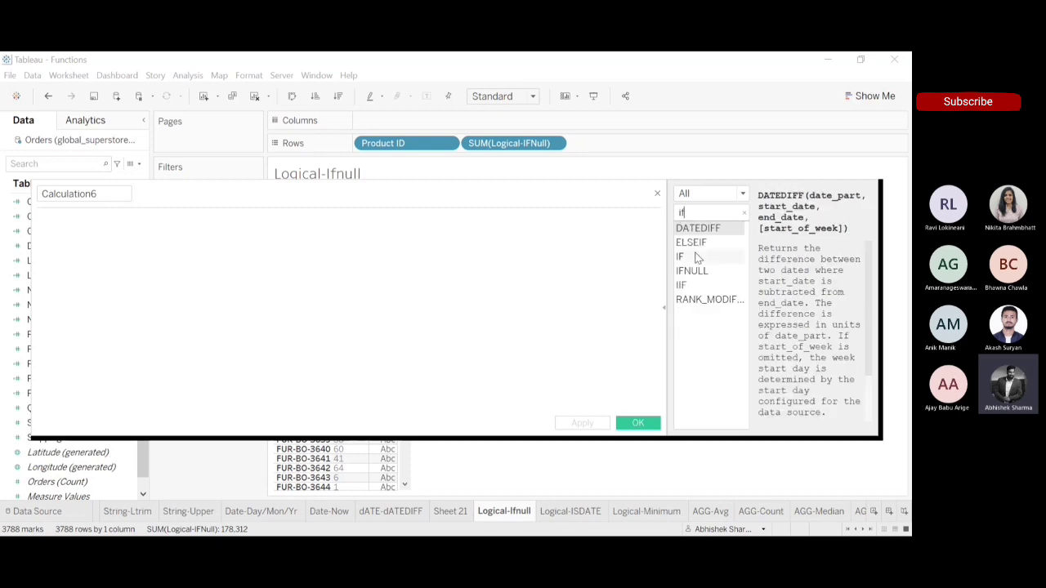
left_click(701, 274)
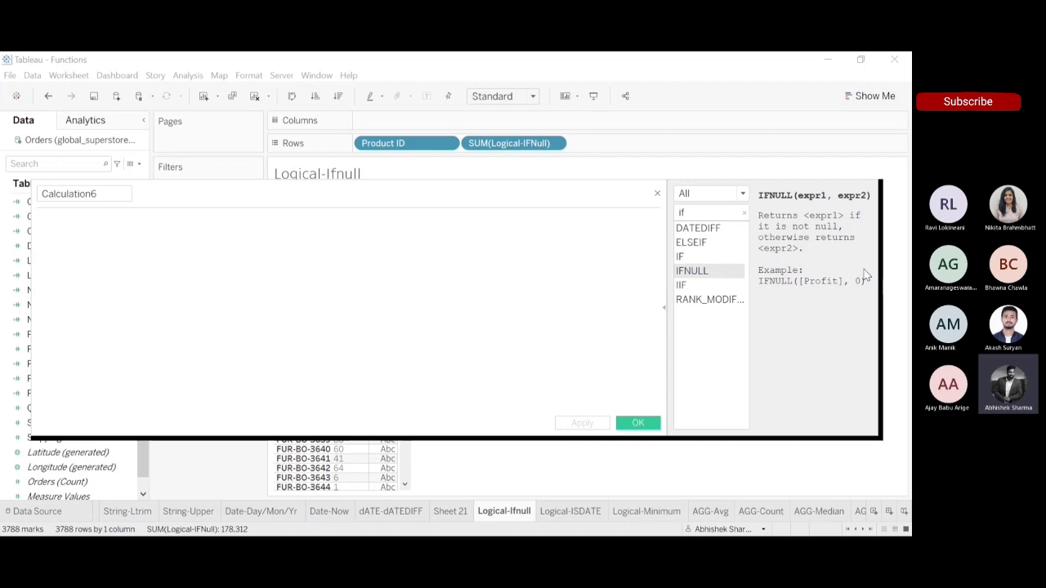
left_click(657, 194)
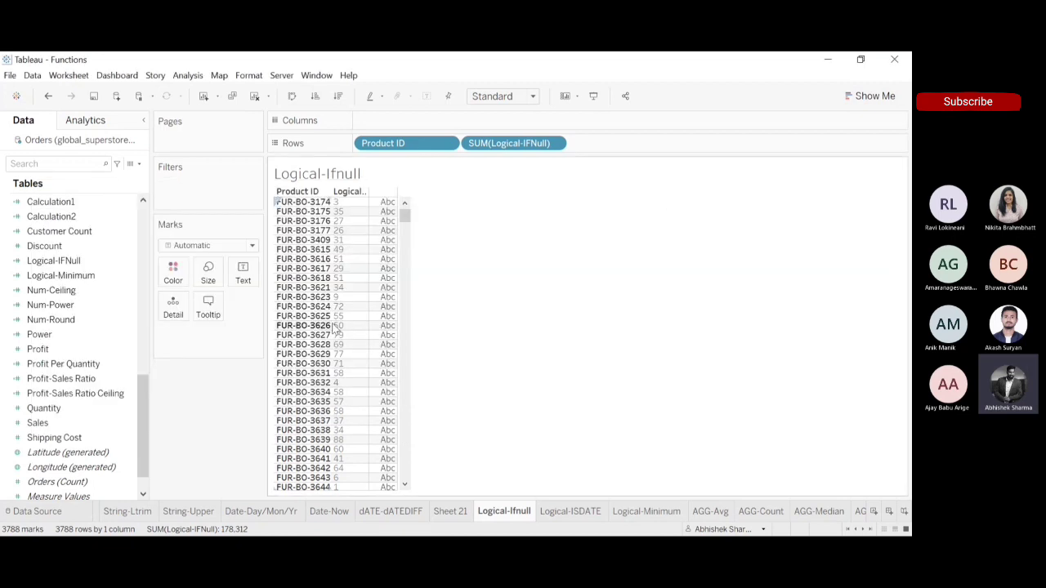
Step: Open the existing Logical-IFNull calculated field for editing and reposition its editor window
left_click_drag(405, 214, 407, 491)
left_click_drag(386, 415, 374, 176)
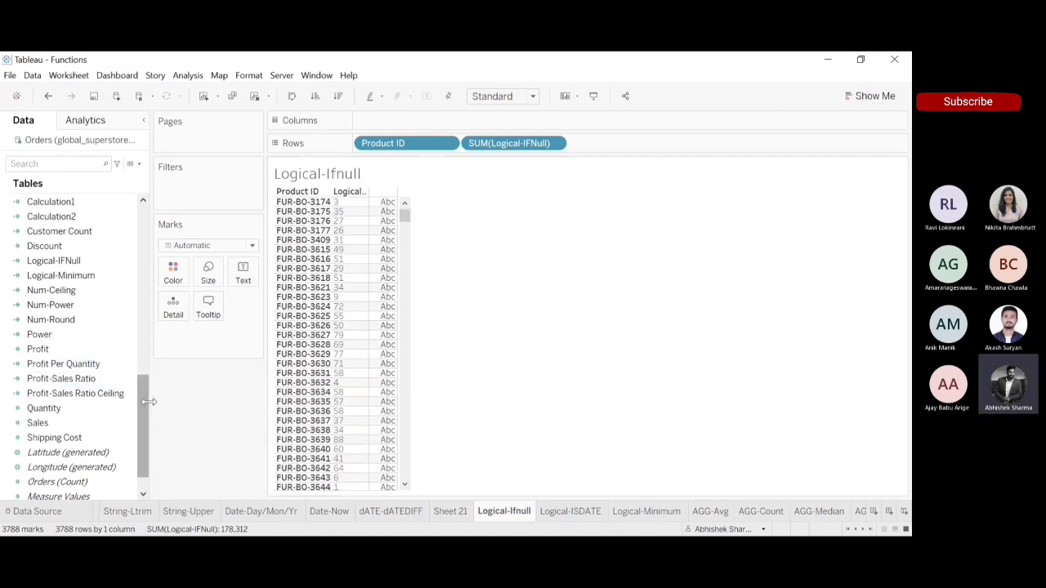
left_click_drag(143, 441, 143, 480)
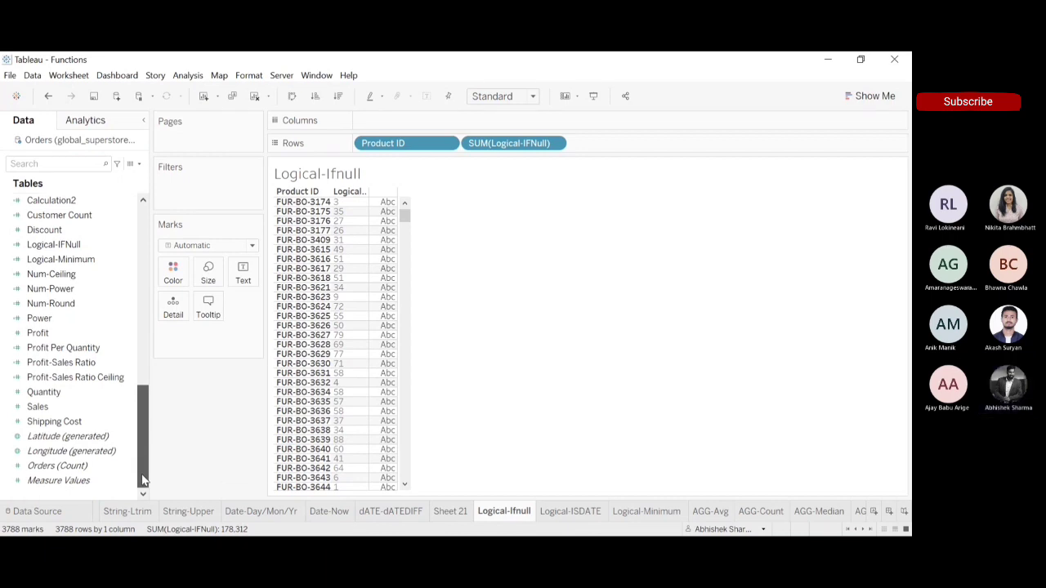
left_click_drag(143, 481, 141, 196)
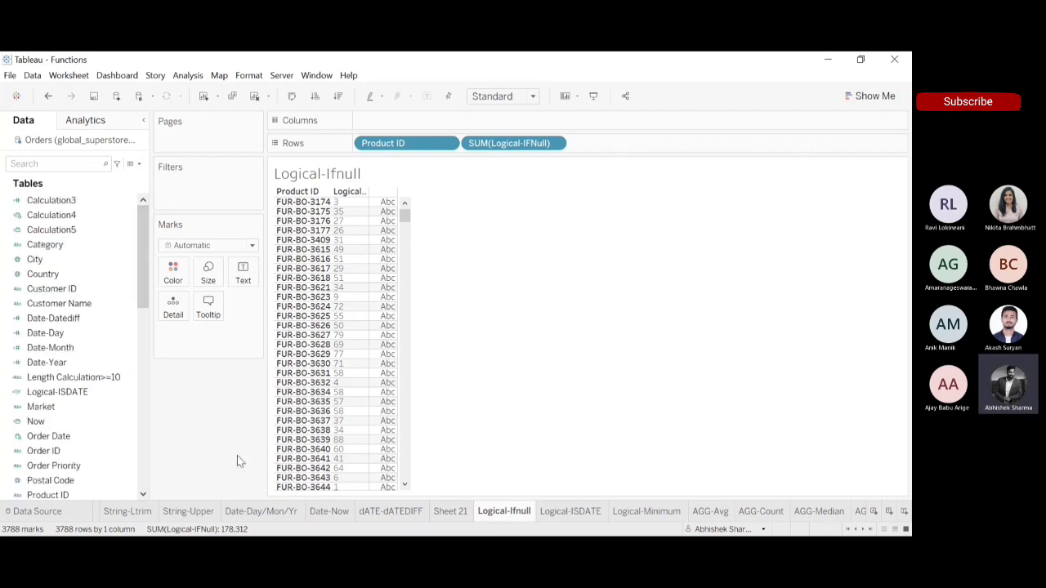
left_click_drag(143, 266, 178, 471)
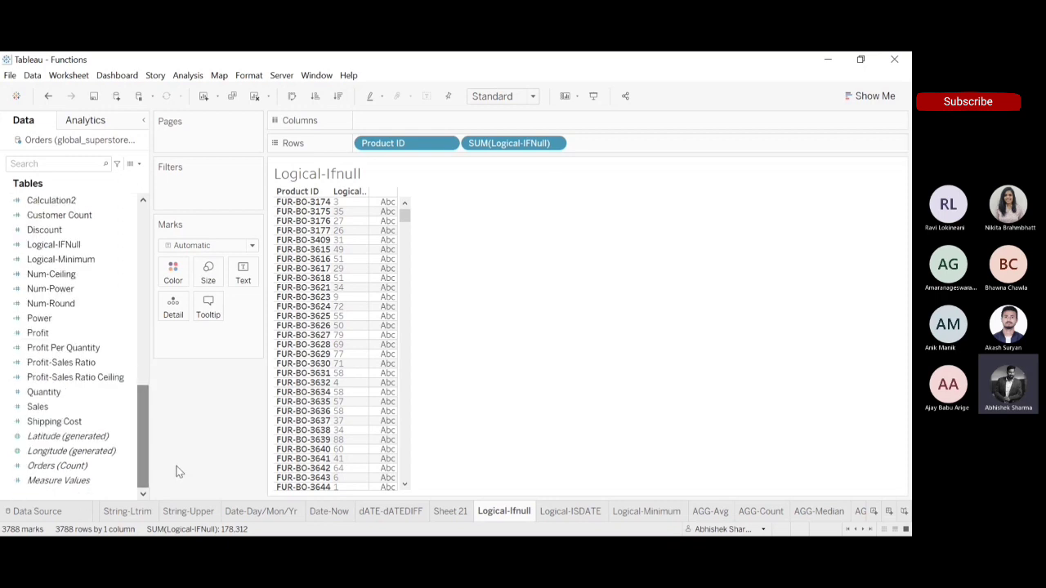
left_click(129, 248)
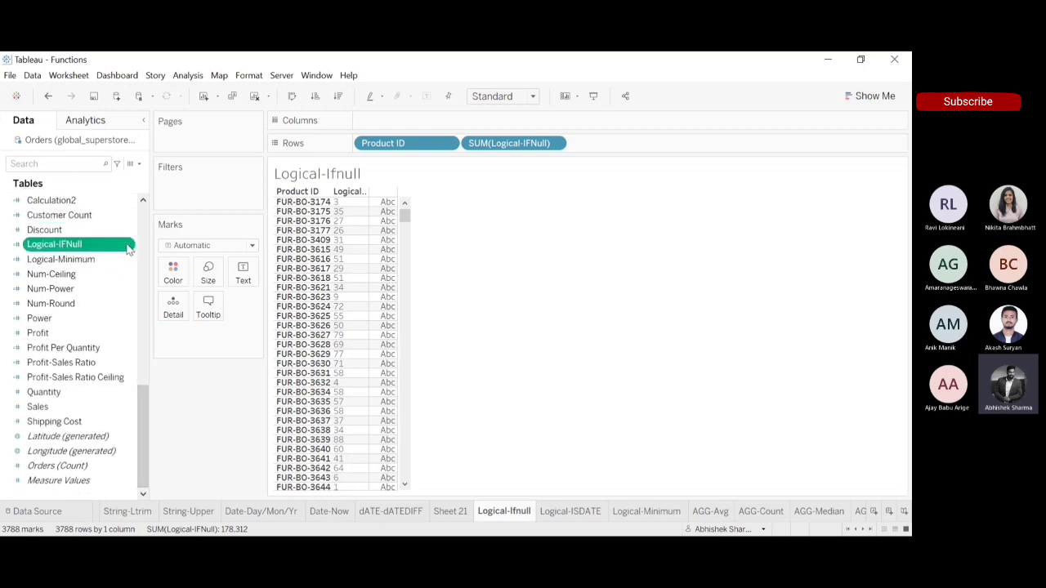
left_click(194, 323)
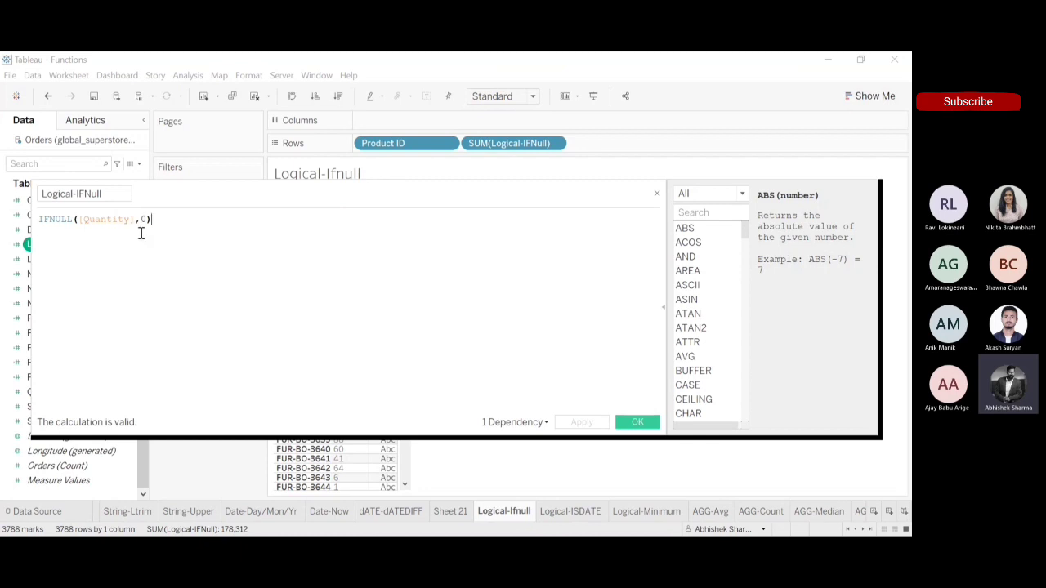
mouse_move(277, 193)
left_mouse_down()
mouse_move(268, 138)
mouse_move(288, 179)
left_mouse_up()
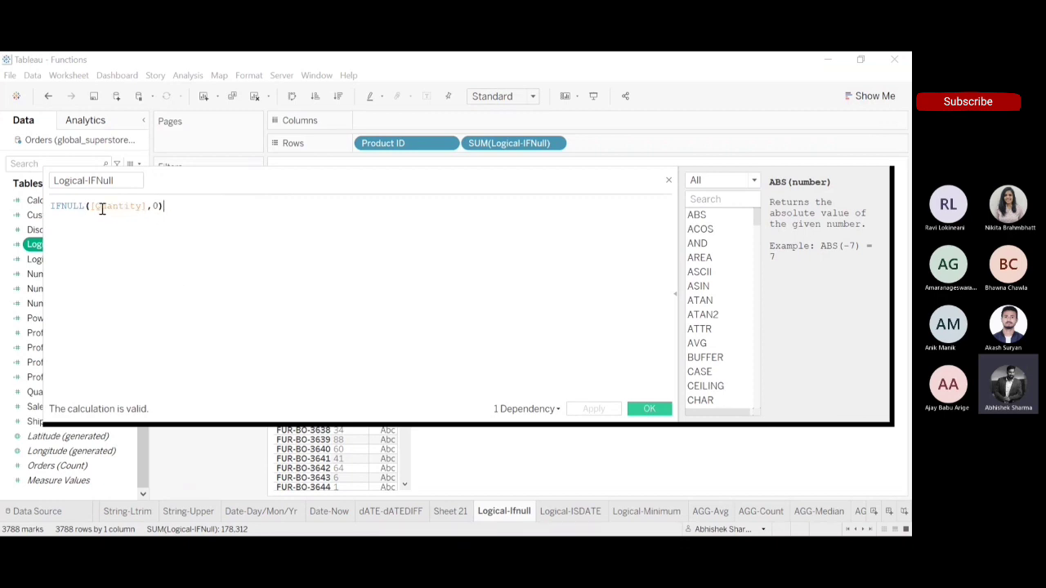
Step: Append =ZN([Quantity]) to the IFNULL formula of the Logical-IFNull calculation
left_click(155, 205)
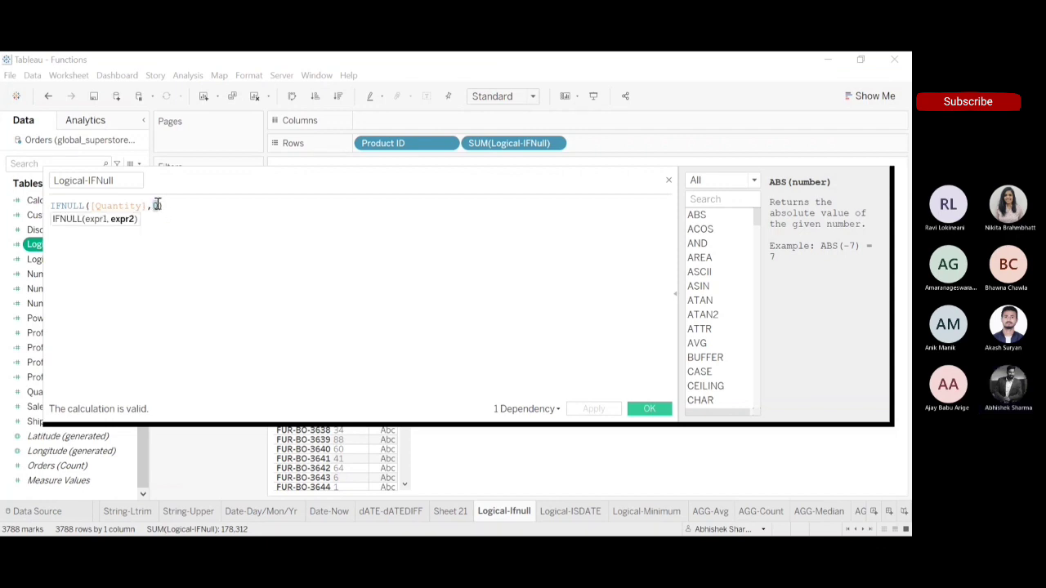
left_click(181, 204)
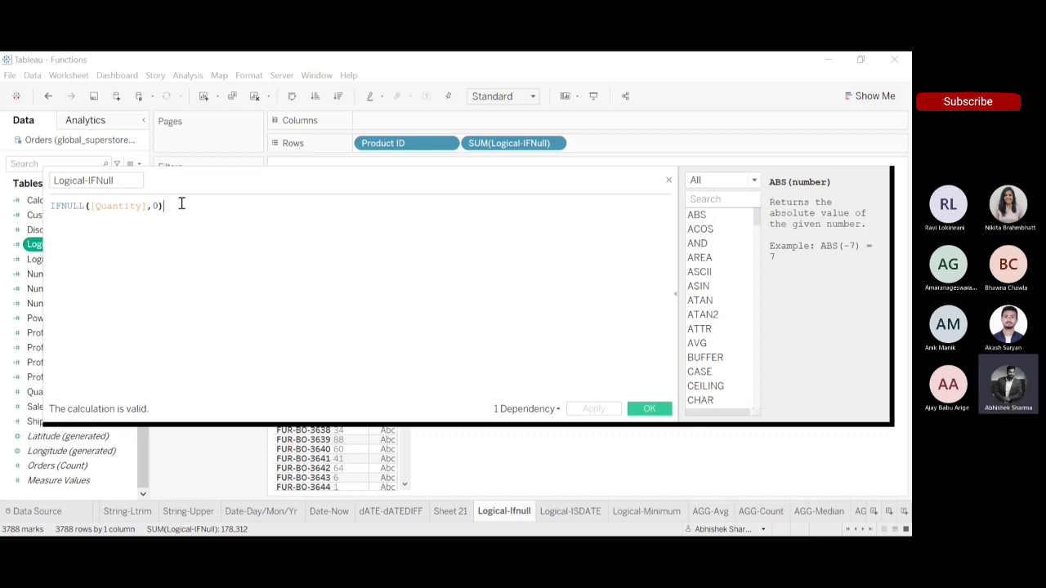
type("=ZN(")
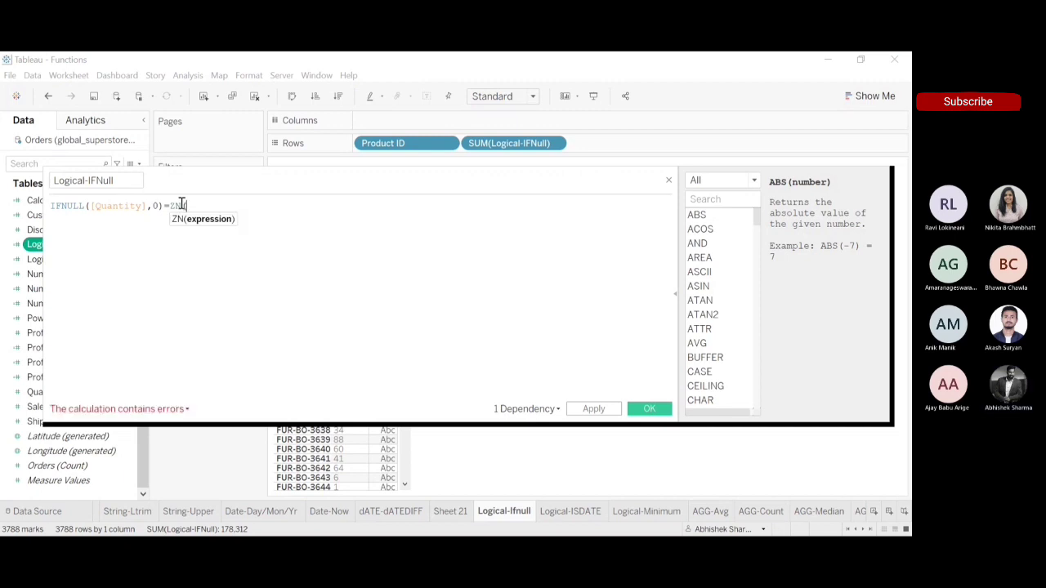
type("quan")
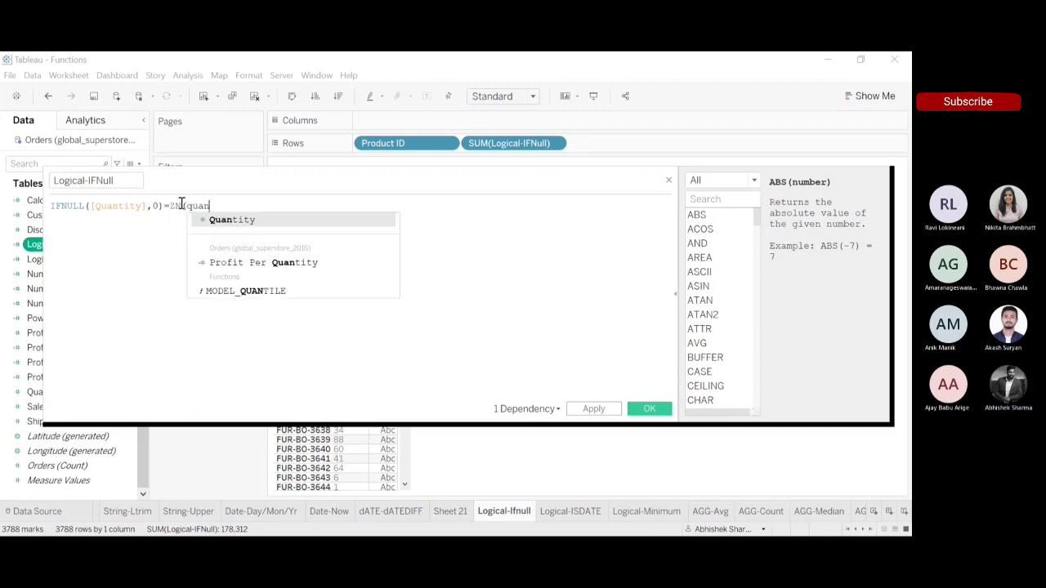
key("Return")
type(")")
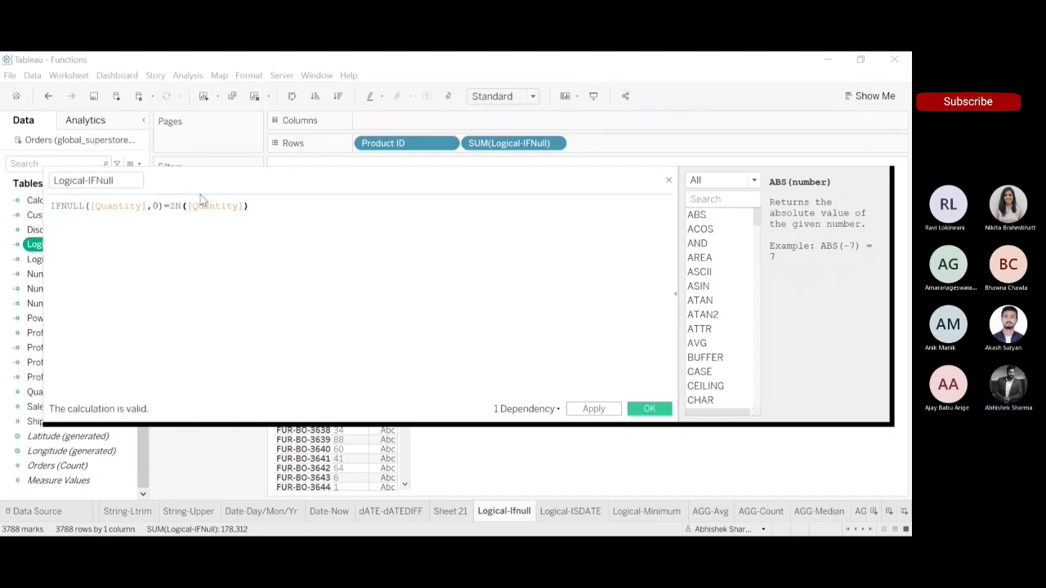
Step: Remove the ZN comparison from the formula and set IFNULL's replacement value for [Quantity] to 10
left_click_drag(164, 206, 254, 211)
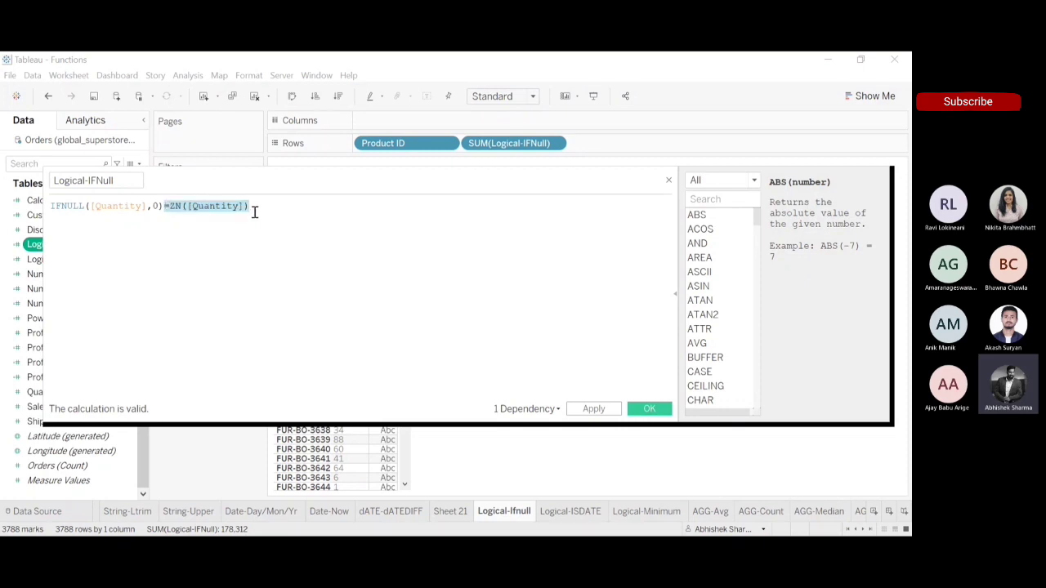
key("BackSpace")
left_click(158, 206)
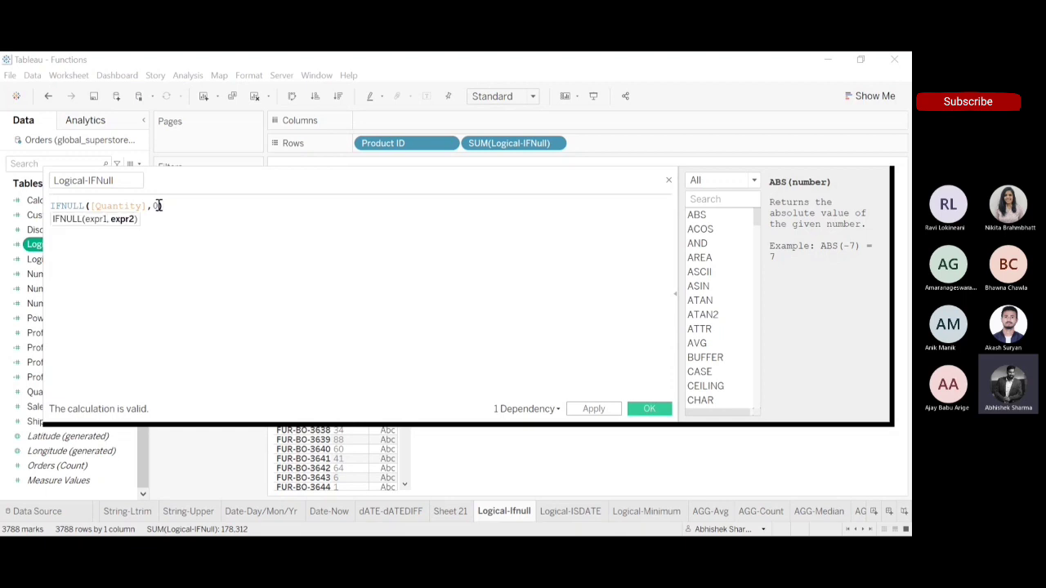
key("BackSpace")
type("1")
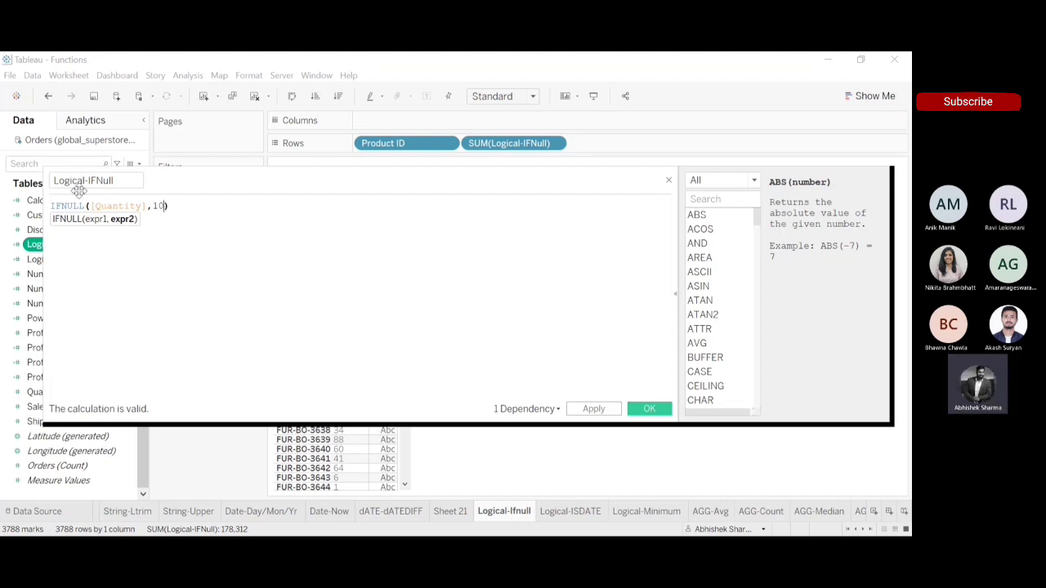
Step: Look up IFNULL in the function reference and close the Logical-IFNull calculation without applying the edit
left_click(744, 202)
type("ifnu")
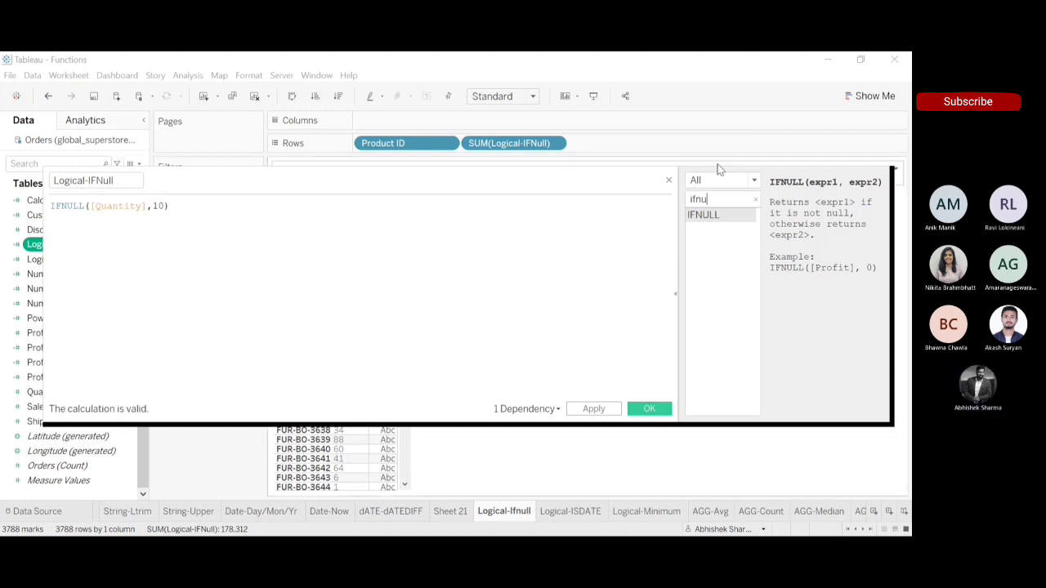
left_click(668, 182)
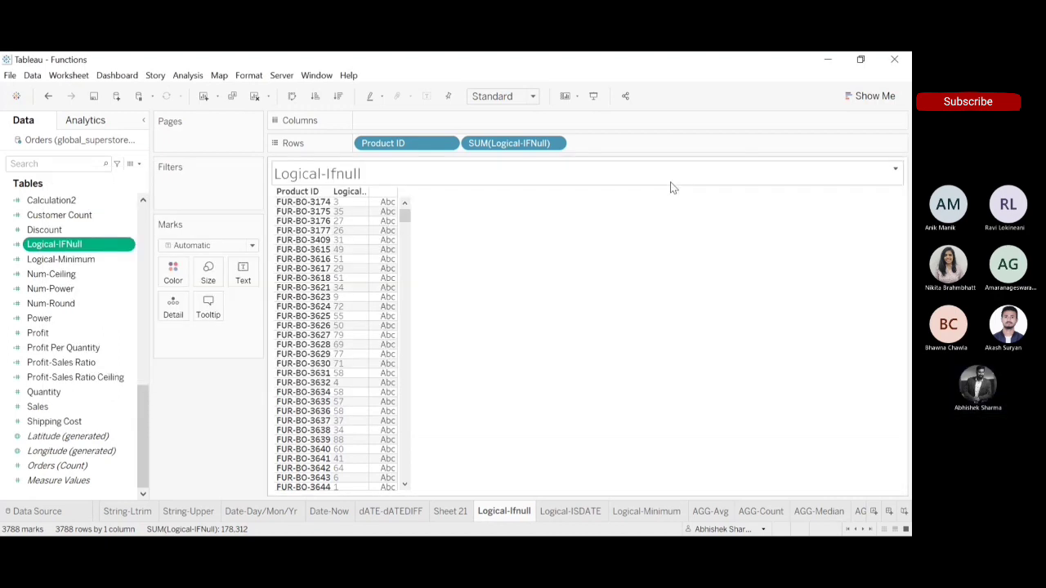
Step: Switch to the Logical-ISDATE worksheet and open the Logical-ISDATE calculated field for editing
left_click(580, 514)
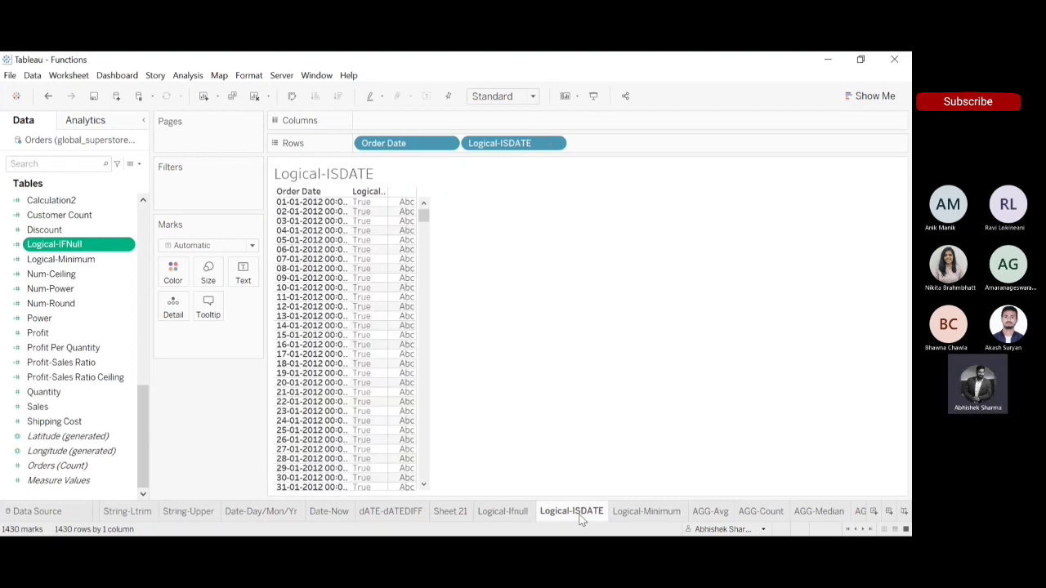
left_click(141, 420)
scroll(146, 427, "up", 1)
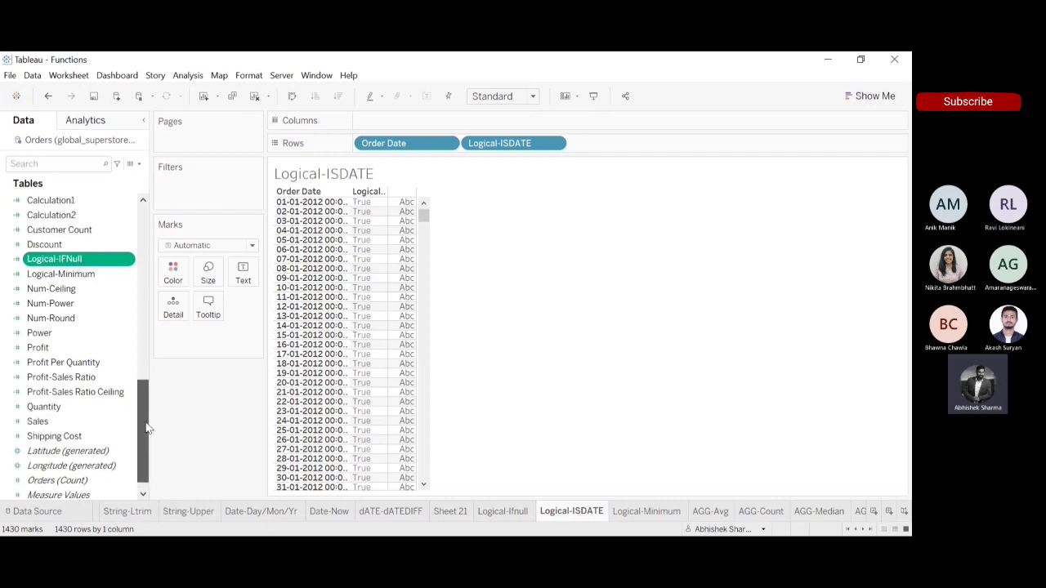
left_click_drag(146, 427, 144, 281)
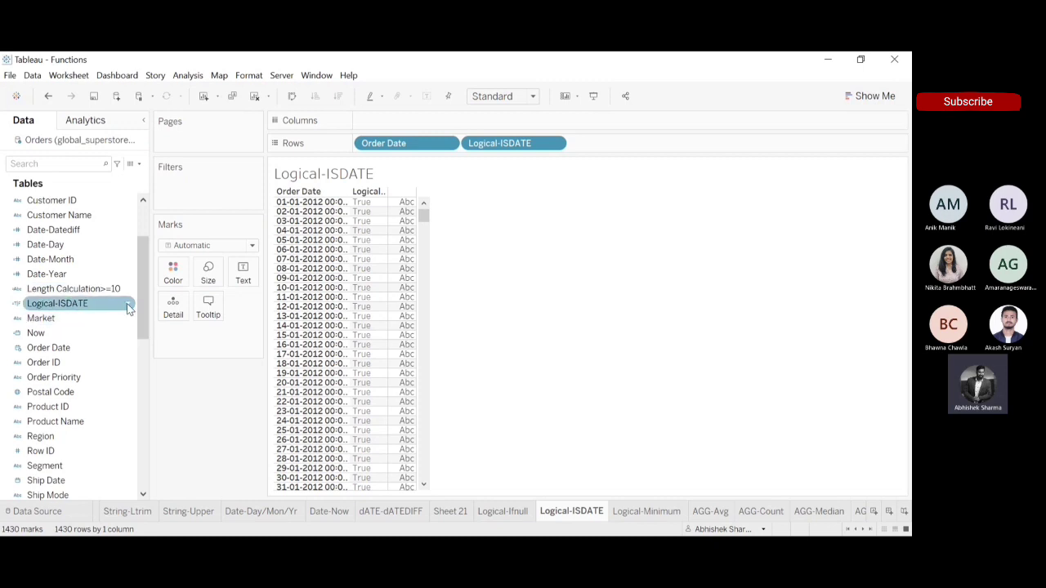
left_click(126, 306)
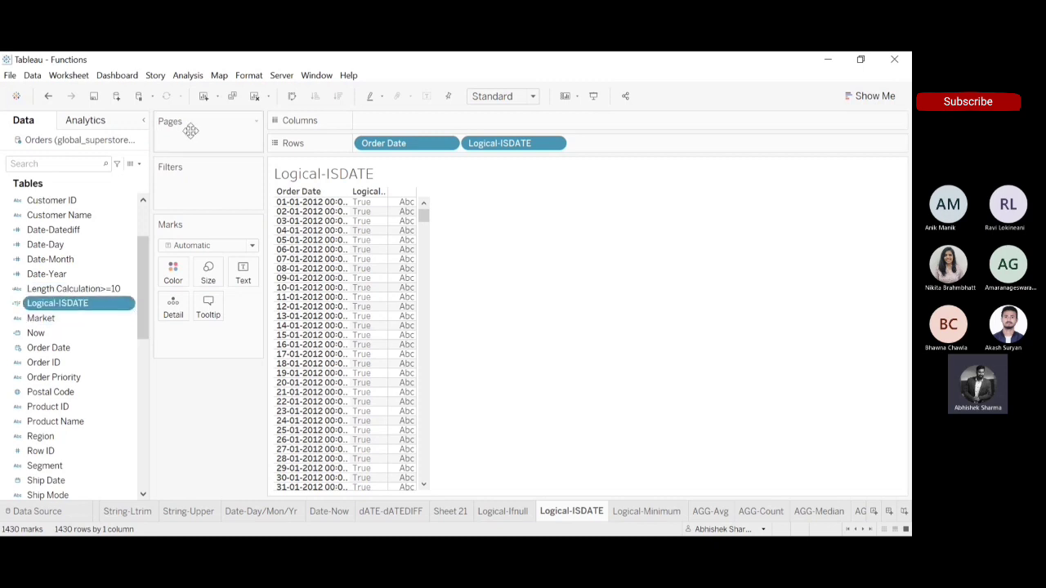
left_click(191, 133)
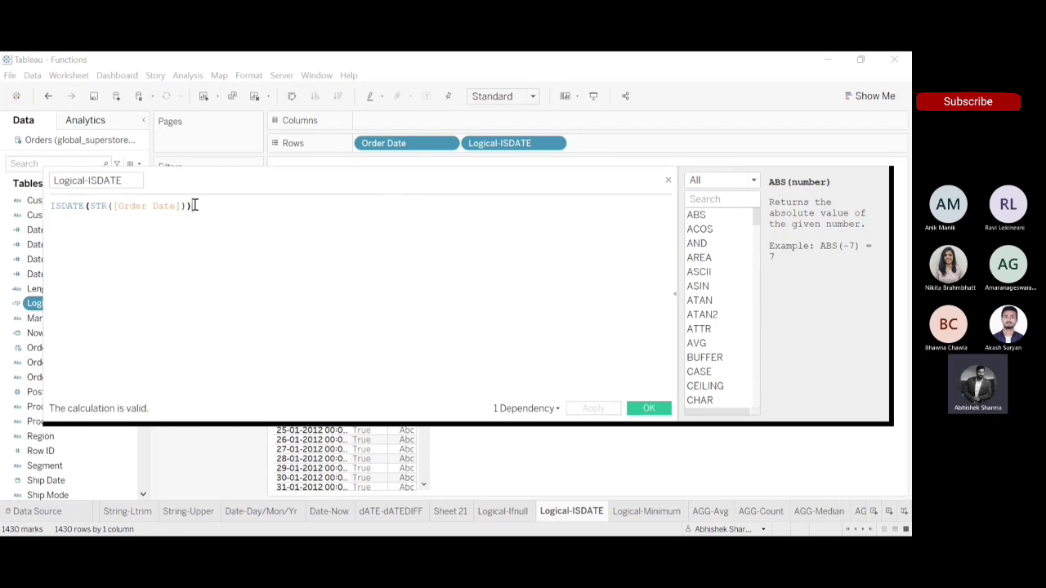
Step: Look up the ISDATE function's description in the function reference
left_click_drag(195, 205, 20, 209)
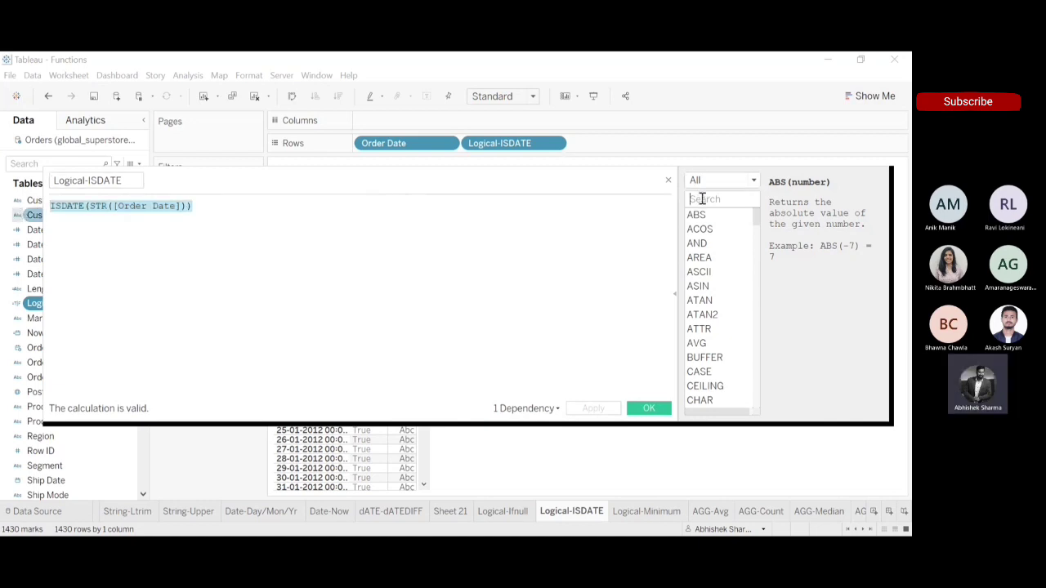
type("isdat")
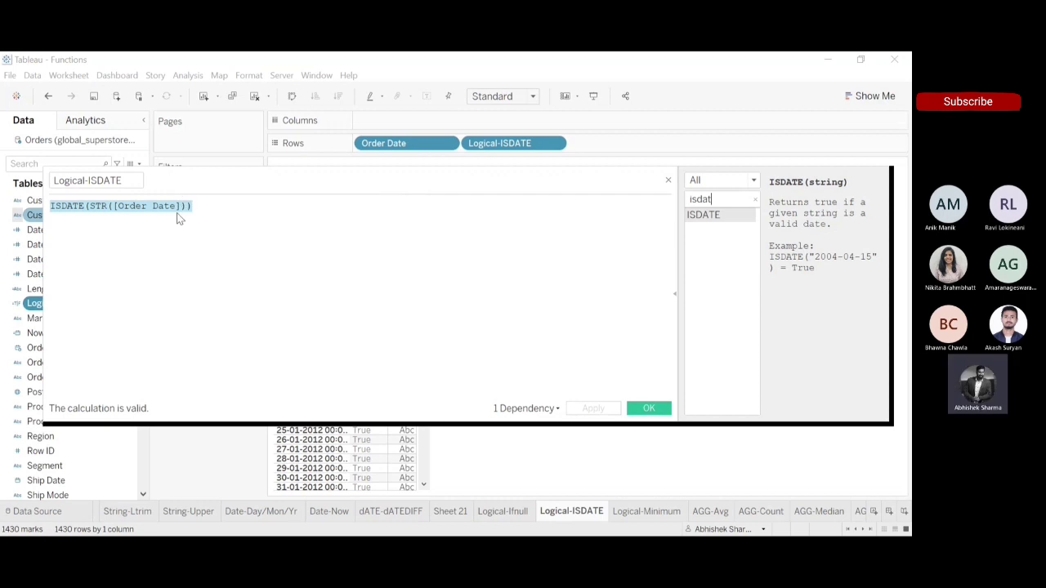
Step: Try replacing the Logical-ISDATE formula with ISDATE([Order Date]), and close the calculation without applying the change
left_click(203, 206)
left_click_drag(203, 206, 46, 204)
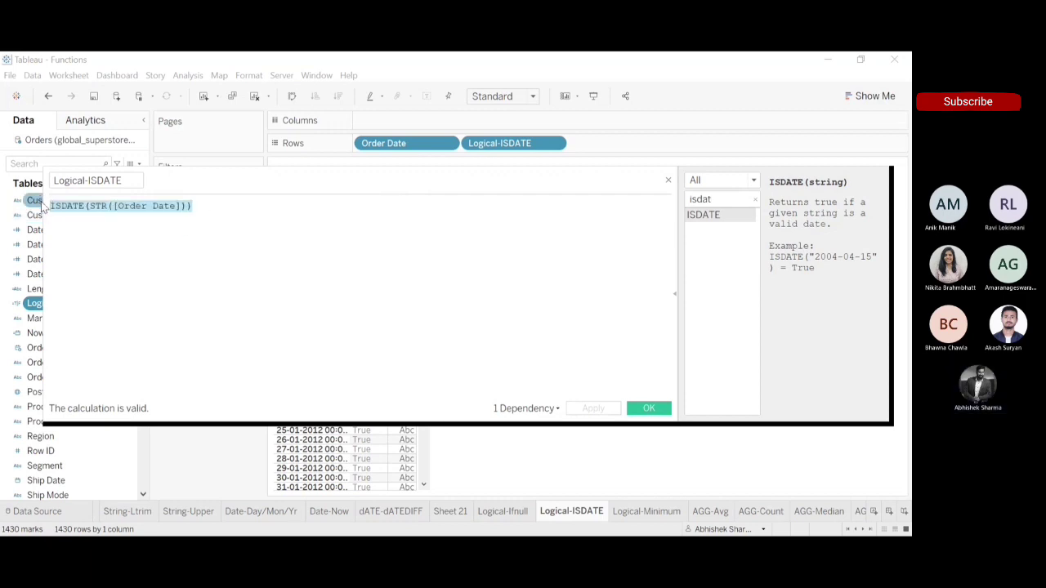
type("isdate")
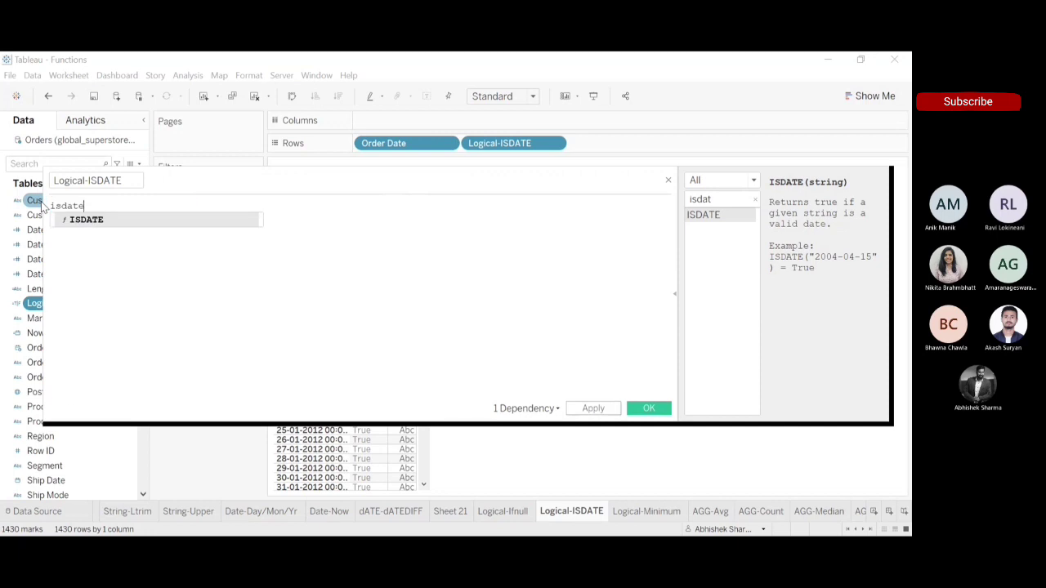
double_click(99, 220)
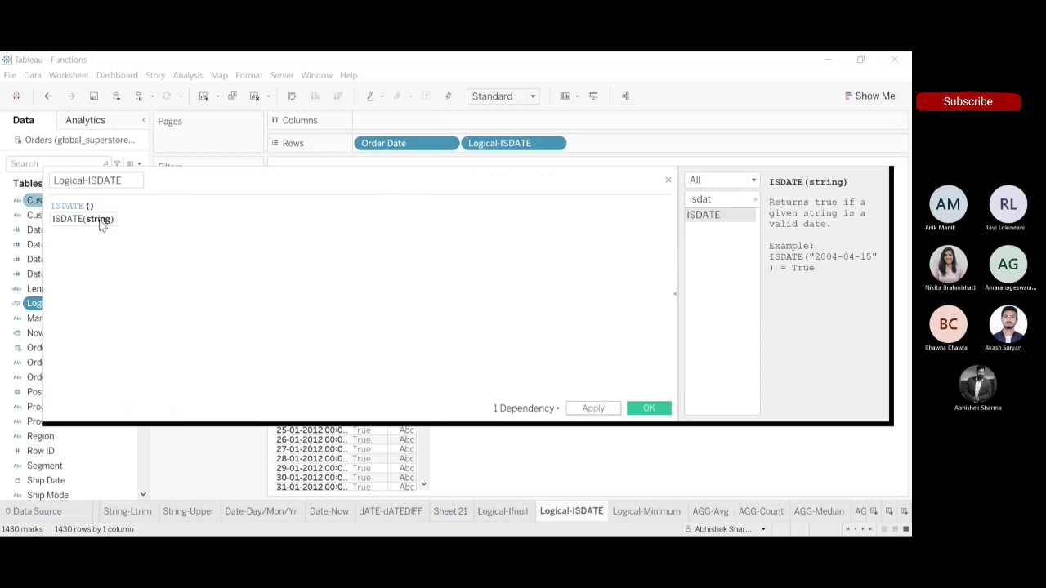
type("order")
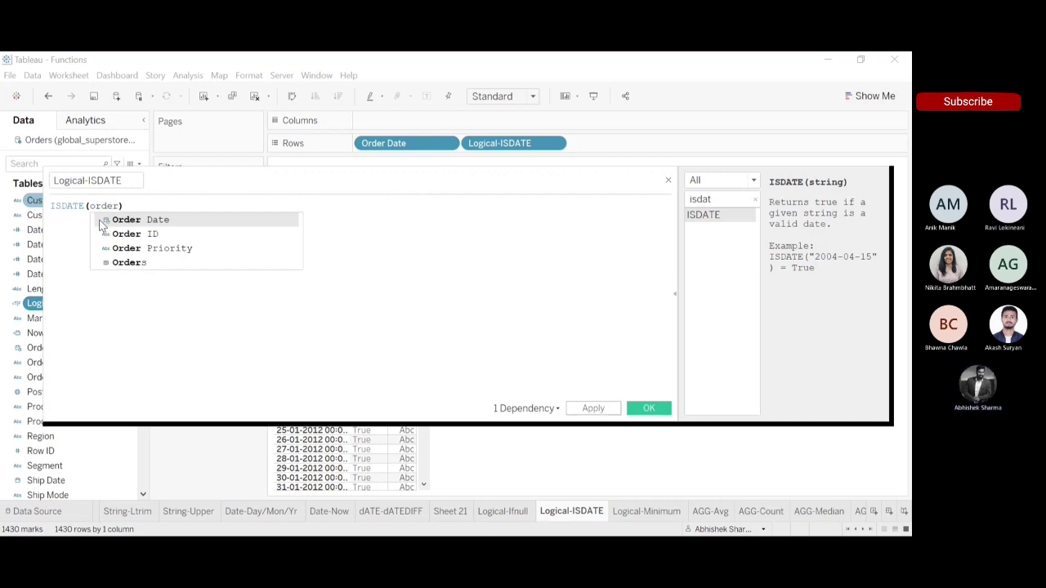
double_click(127, 220)
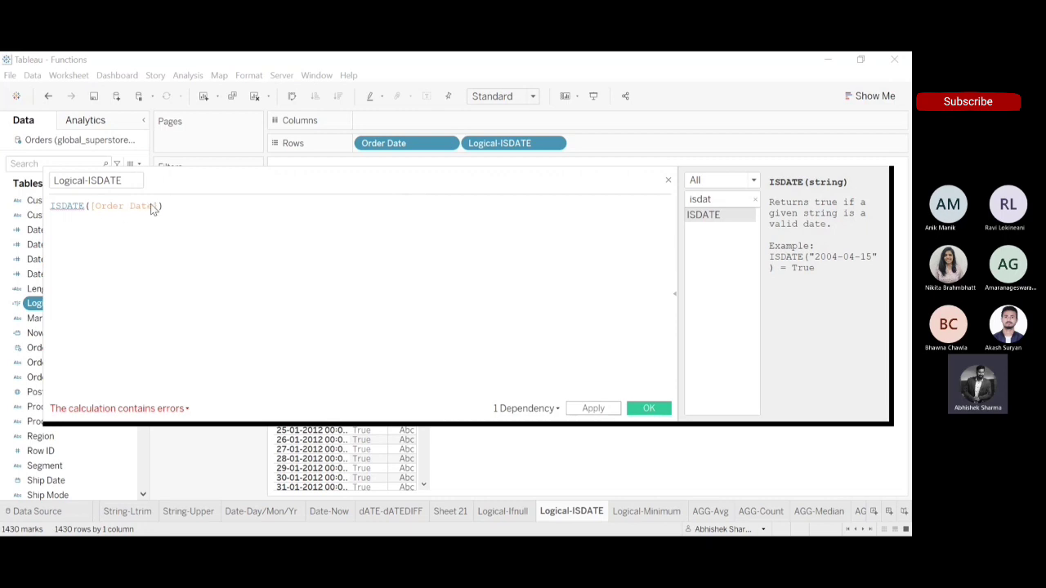
left_click(667, 179)
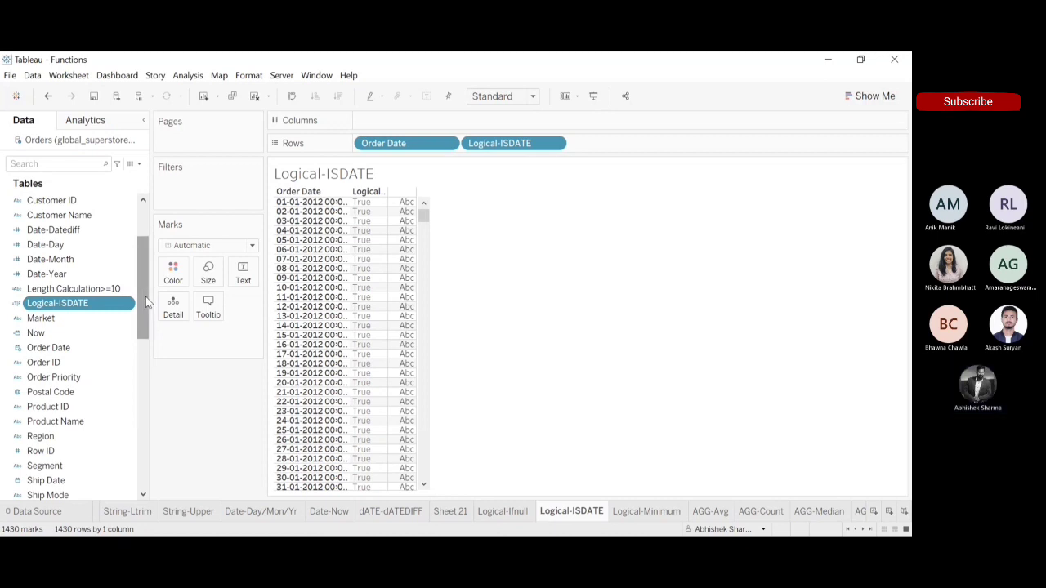
Step: Change the Order Date field's data type to String
left_click(17, 350)
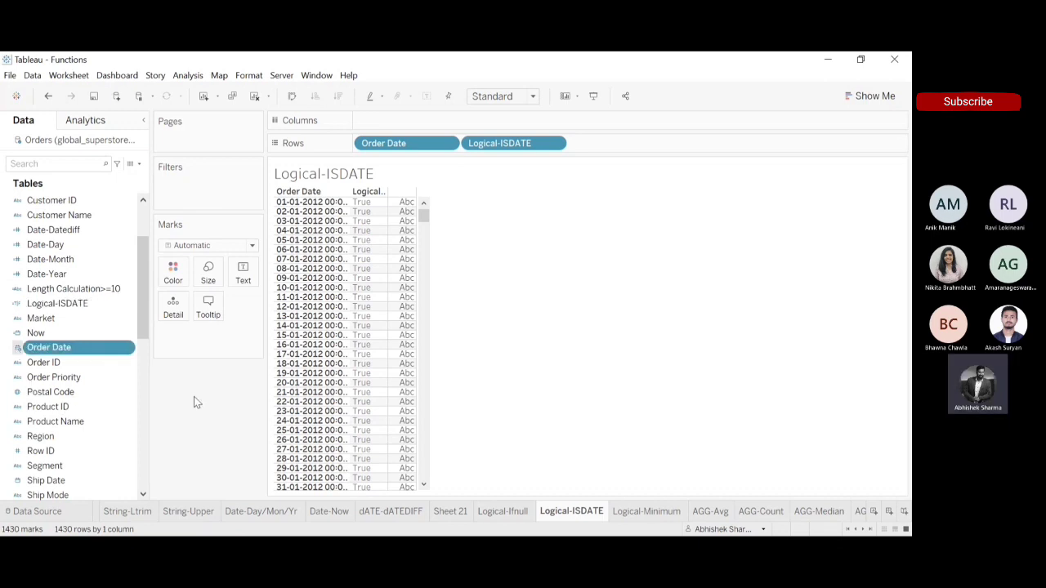
left_click(82, 428, "ctrl")
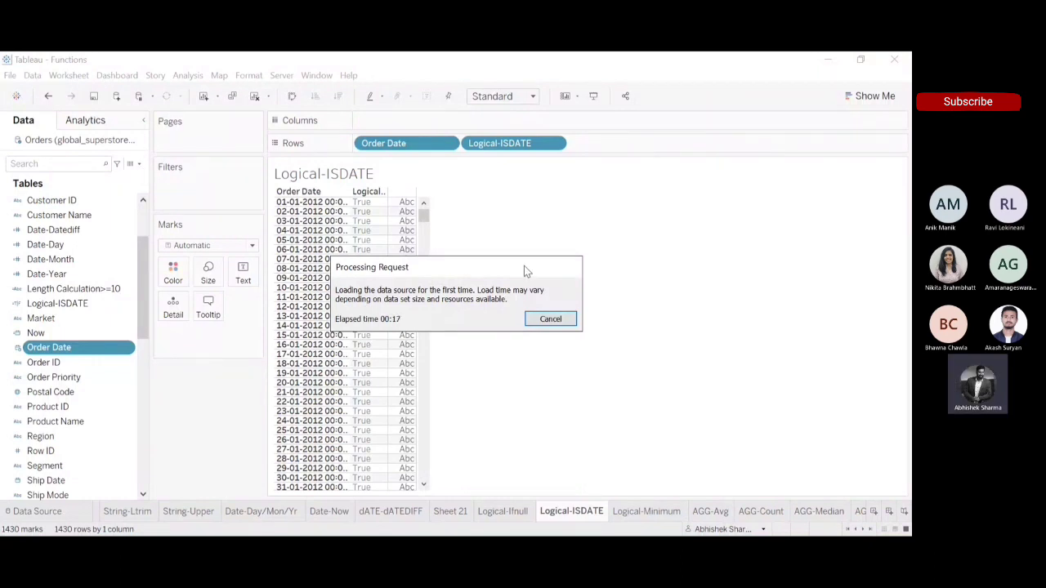
left_click_drag(524, 266, 620, 240)
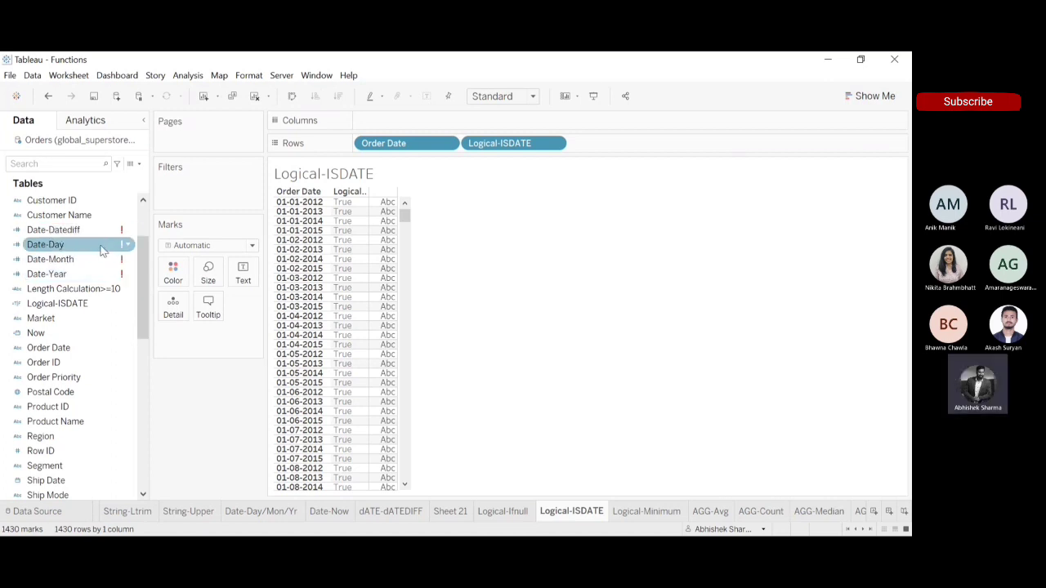
Step: Examine the Date-Day/Mon/Yr and Logical-Minimum worksheets for effects of the data type change, and return to Logical-ISDATE
left_click(107, 292)
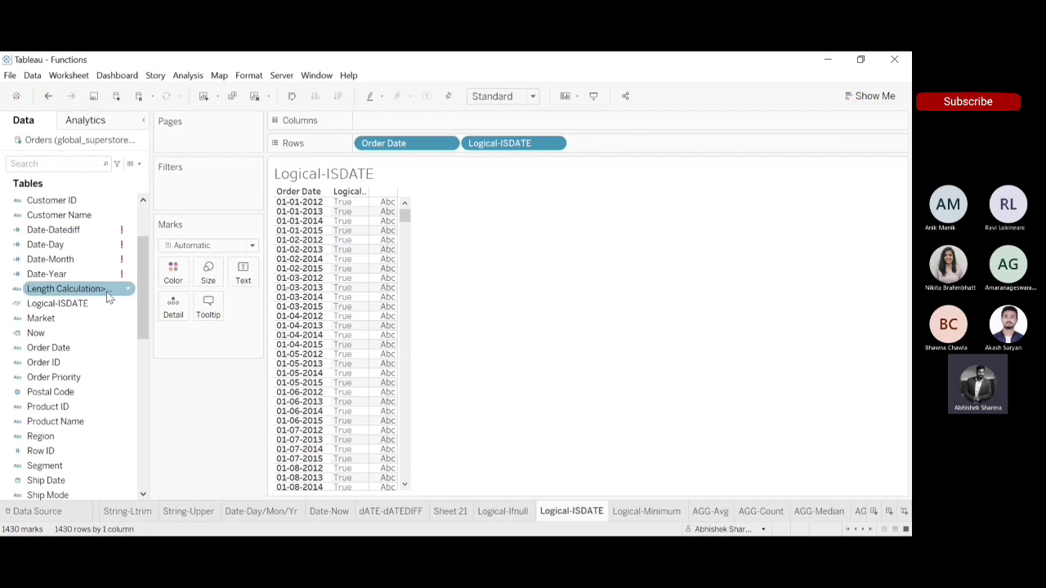
left_click(254, 508)
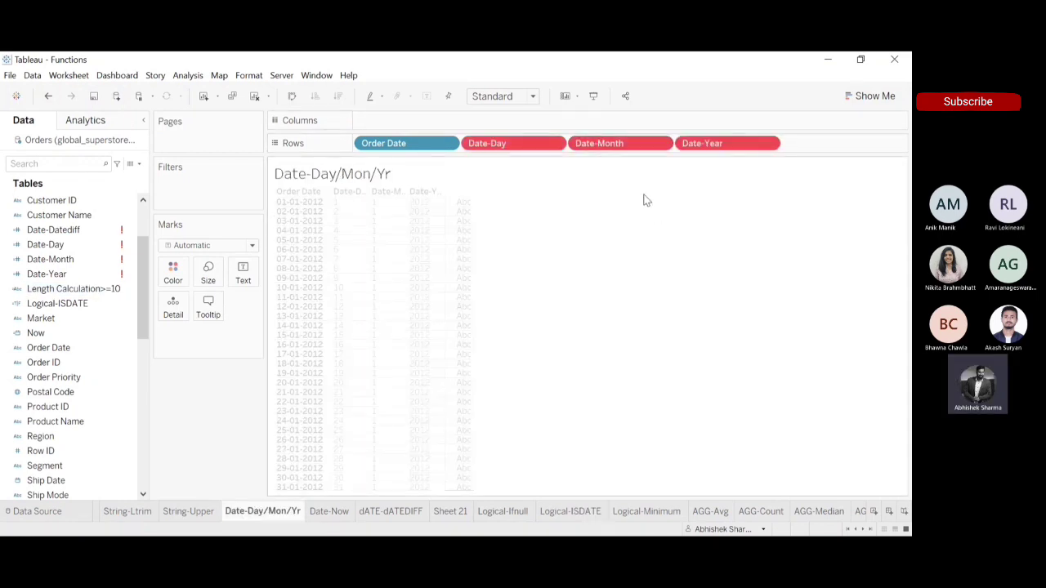
left_click(642, 514)
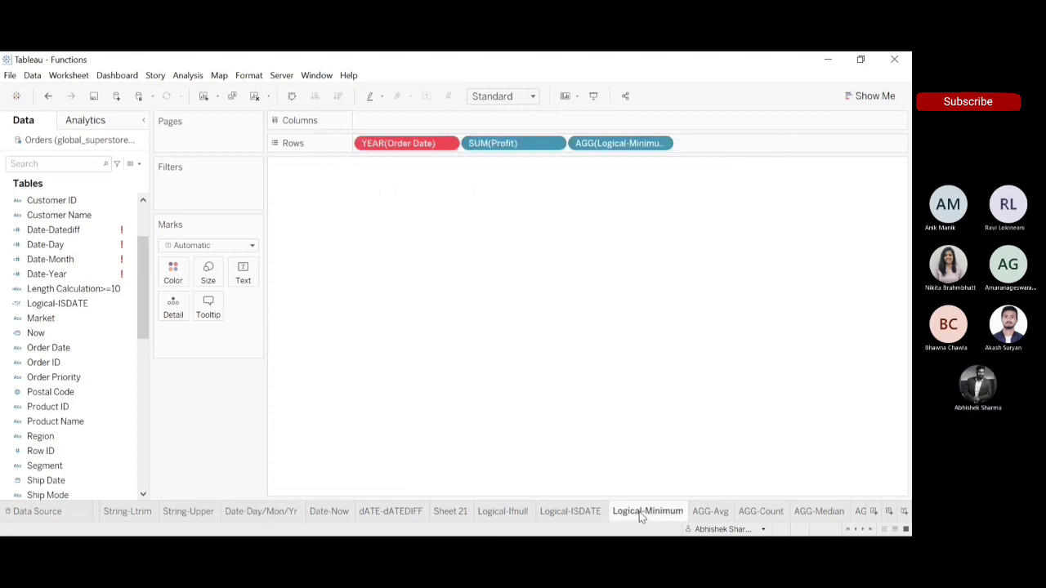
left_click(581, 509)
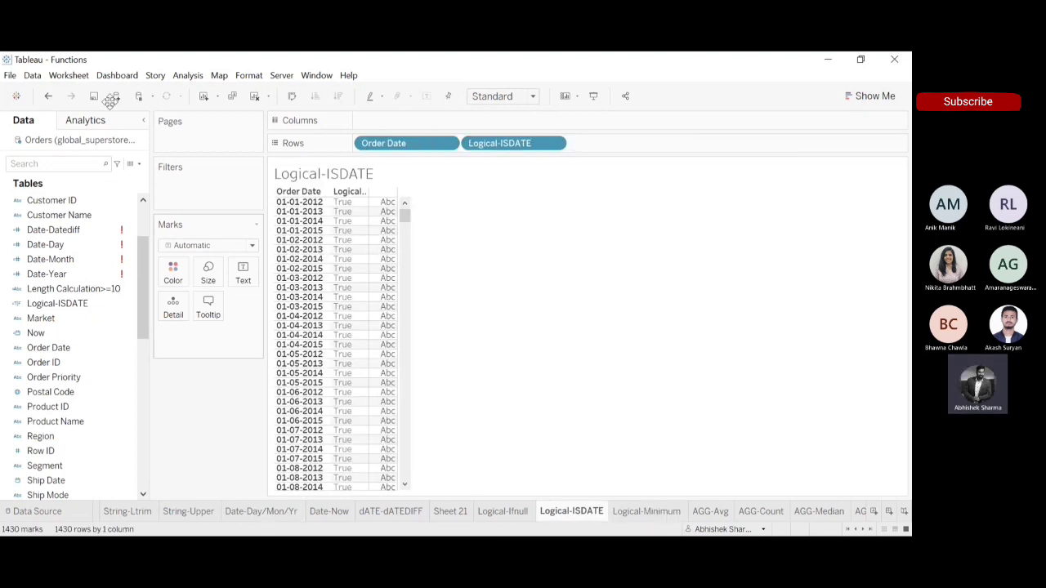
Step: Try removing STR from the Logical-ISDATE formula, and close the calculation without applying the edit
left_click(127, 306)
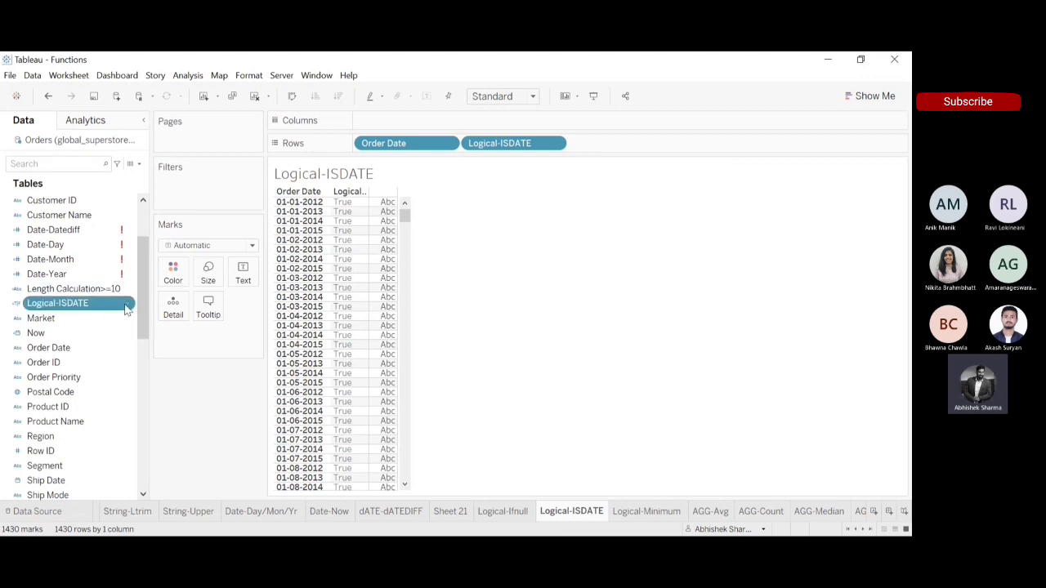
left_click(148, 126)
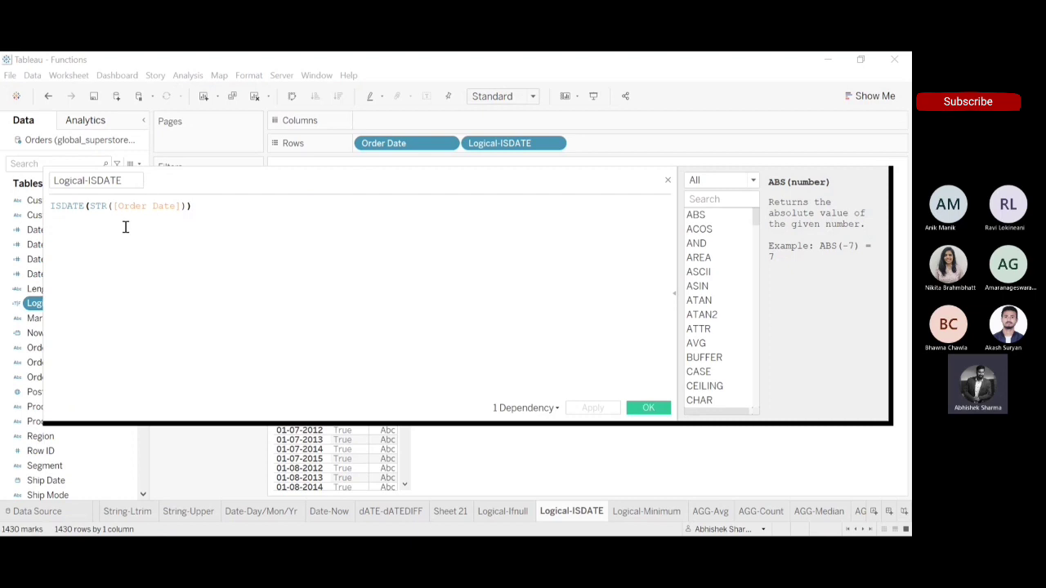
left_click_drag(108, 206, 91, 206)
key("BackSpace")
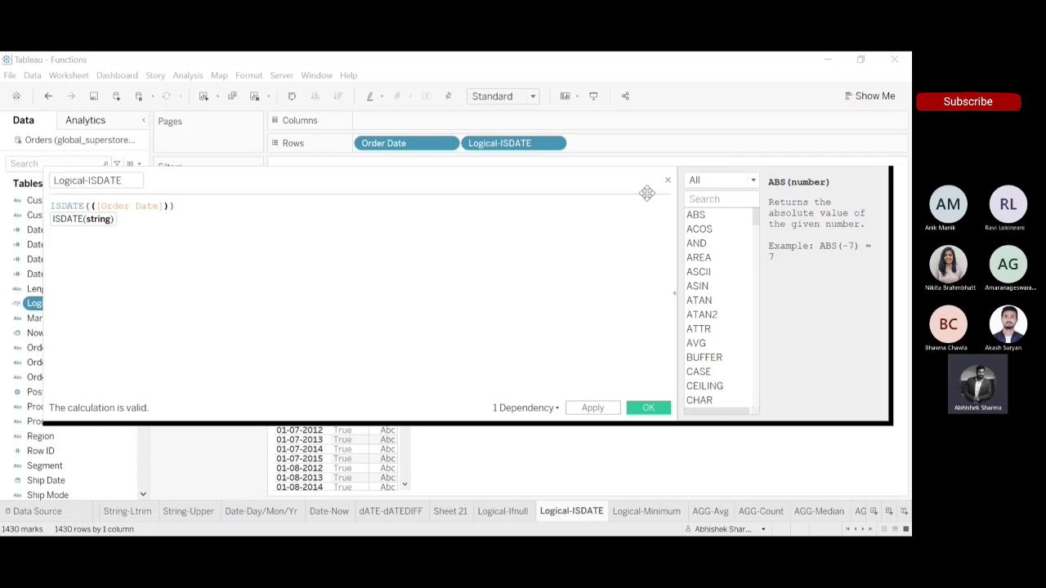
left_click(668, 182)
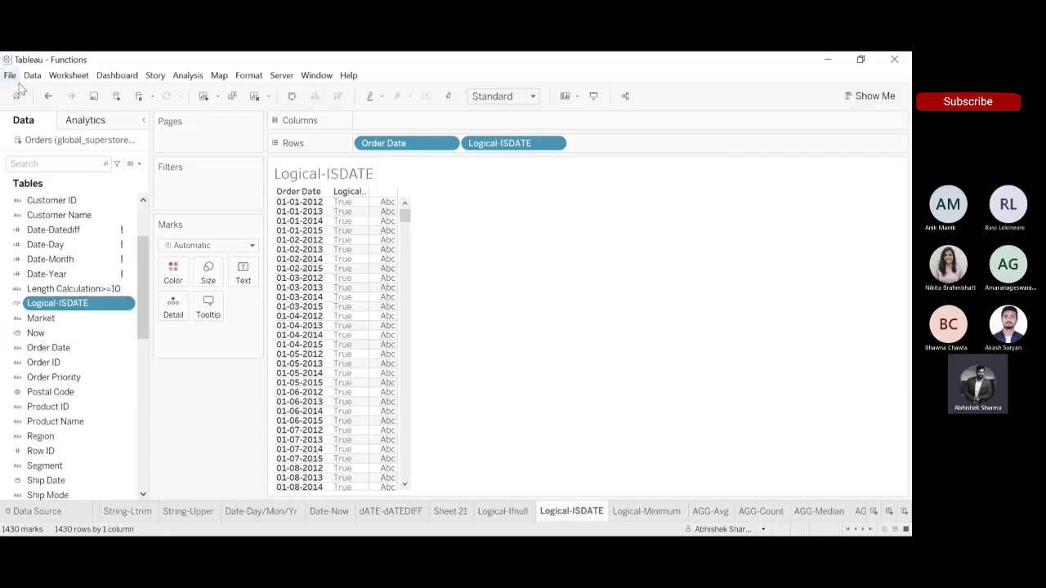
Step: Undo the Order Date data type change and check the field's data type
left_click(48, 97)
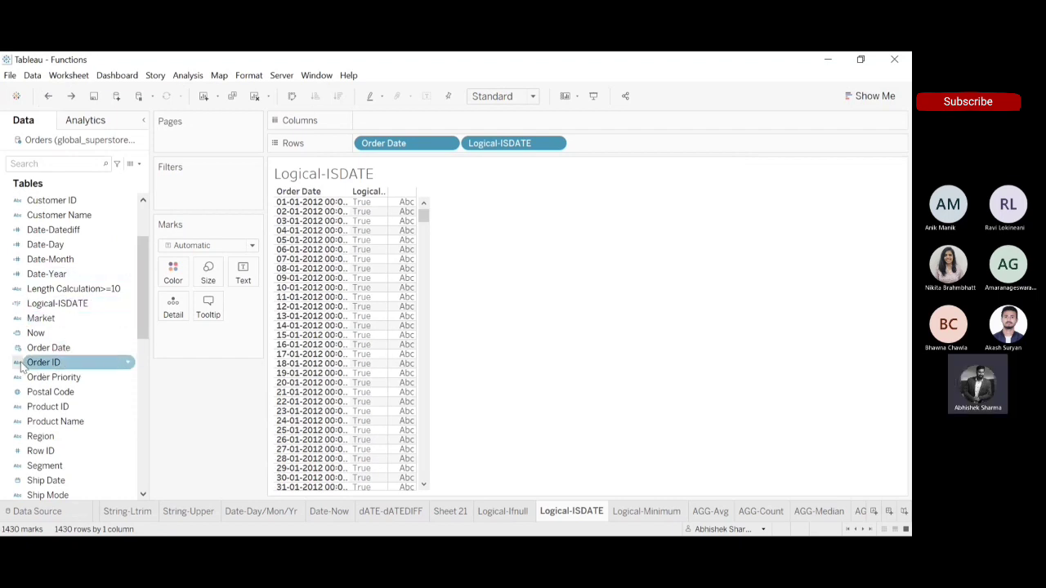
left_click(47, 96)
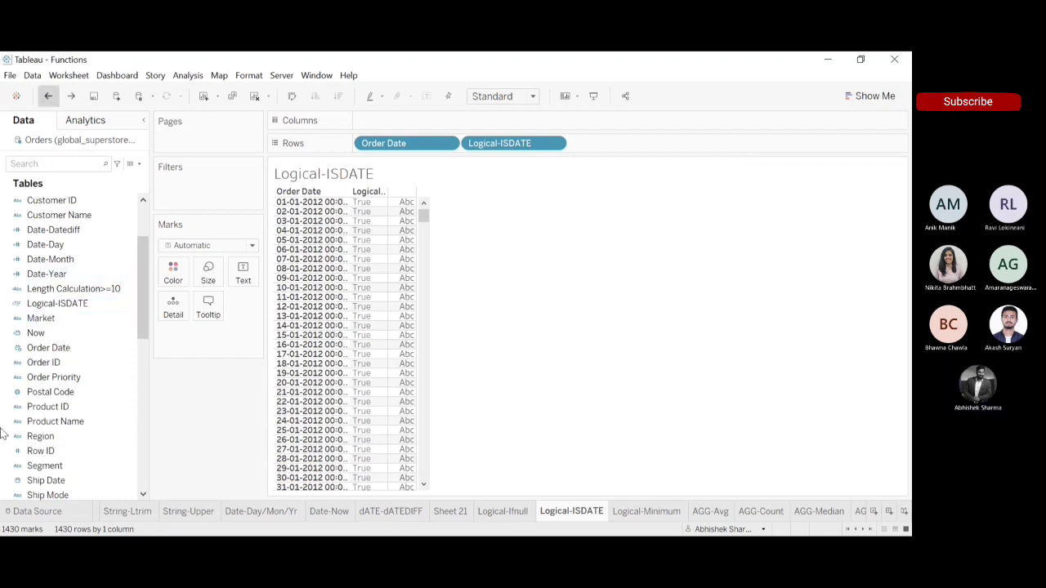
left_click(16, 351)
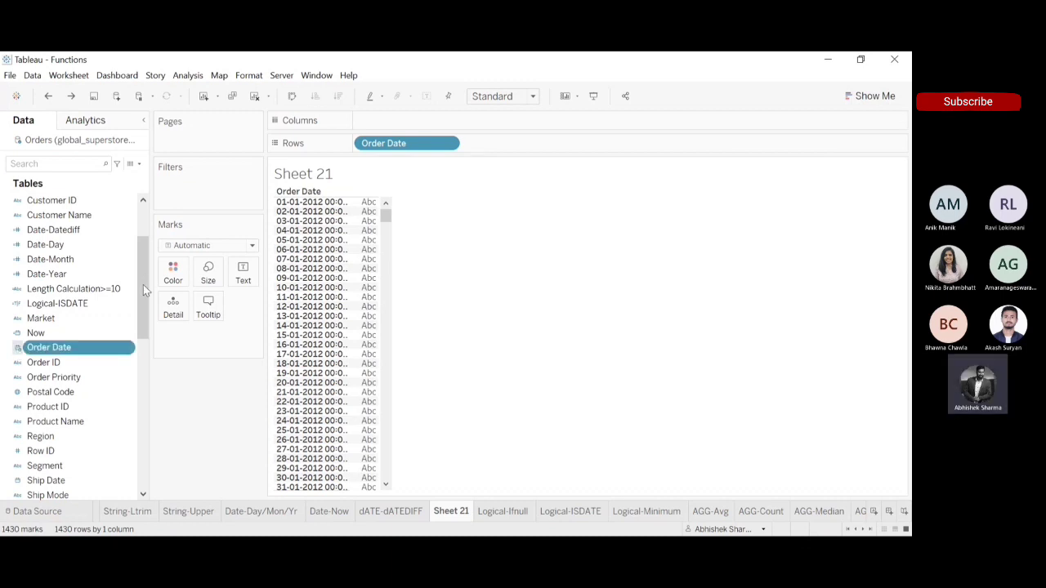
Step: From Sheet 21, open the Logical-ISDATE calculated field and try the formula ISDATE([Order Date]) without the STR conversion
left_click(128, 305)
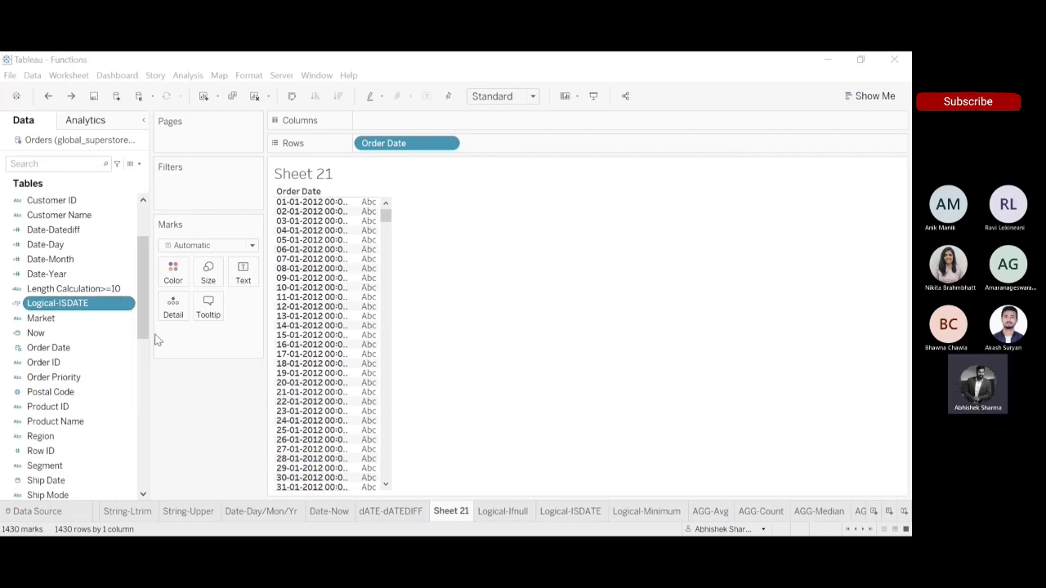
left_click(98, 206)
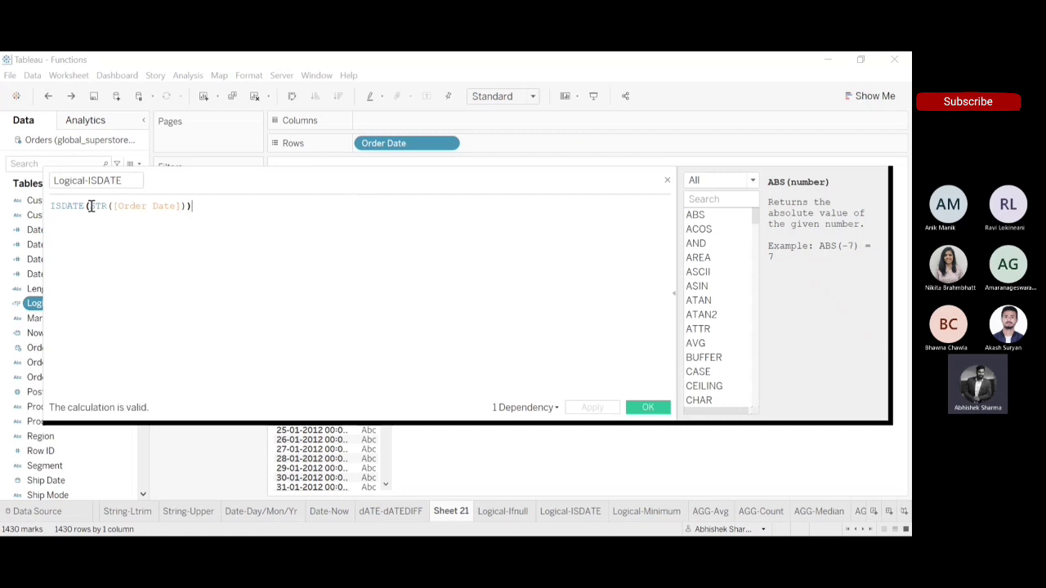
left_click_drag(107, 206, 90, 206)
key("BackSpace")
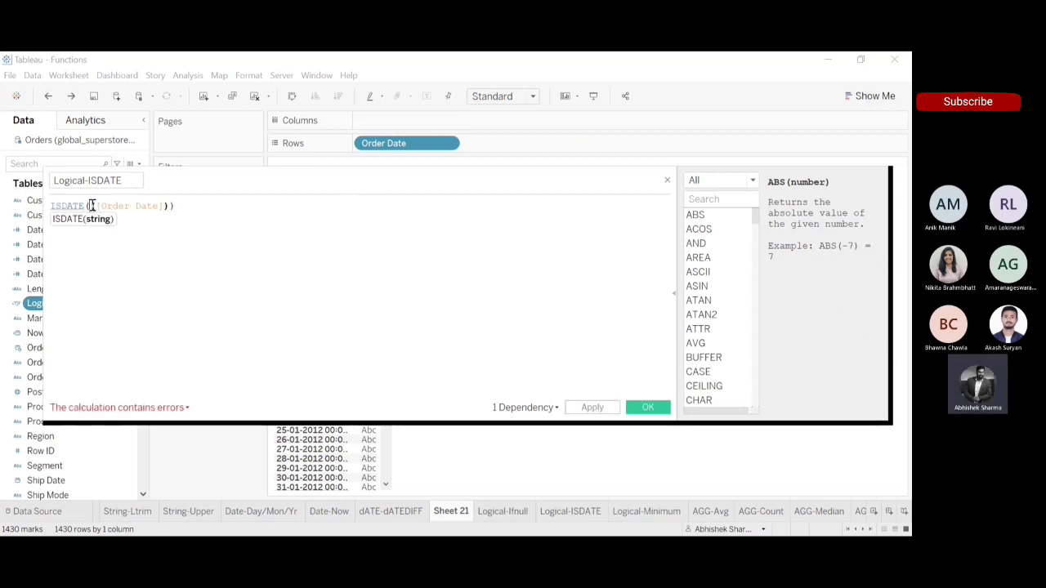
key("BackSpace")
key("BackSpace")
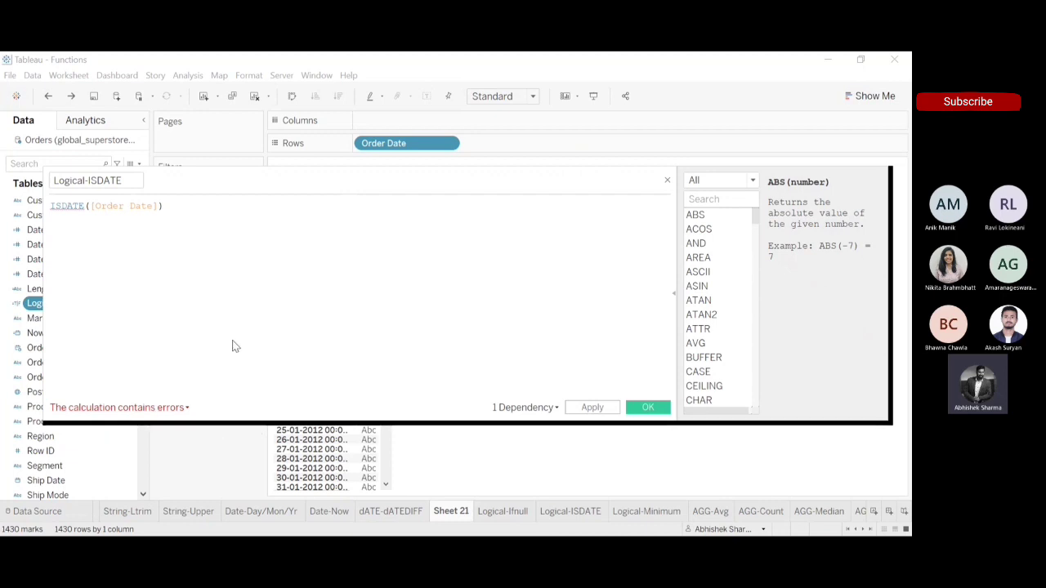
Step: Wrap the date field in STR again so the Logical-ISDATE formula reads ISDATE(STR([Order Date]))
left_click(89, 206)
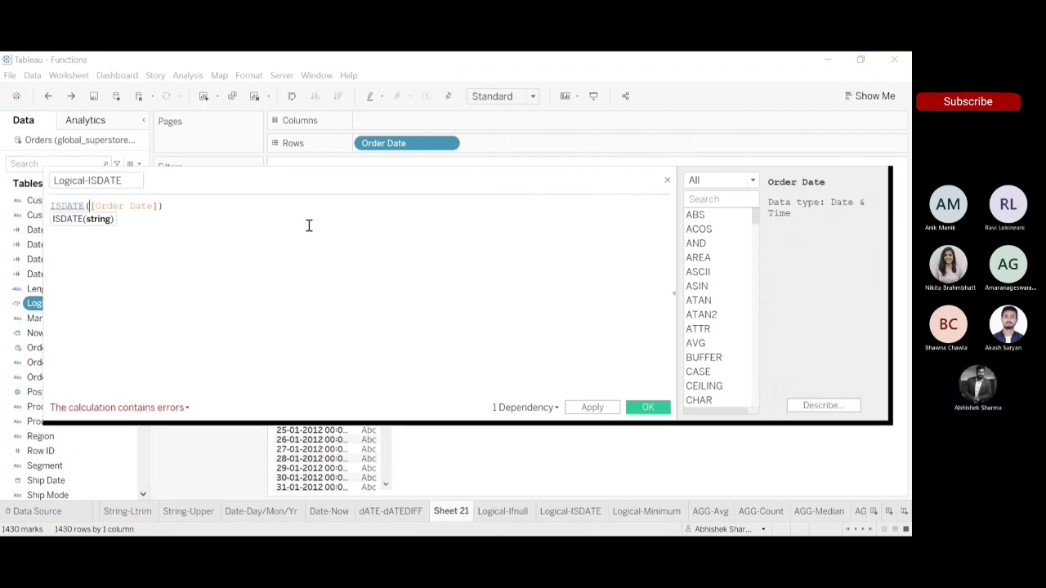
type("STR(")
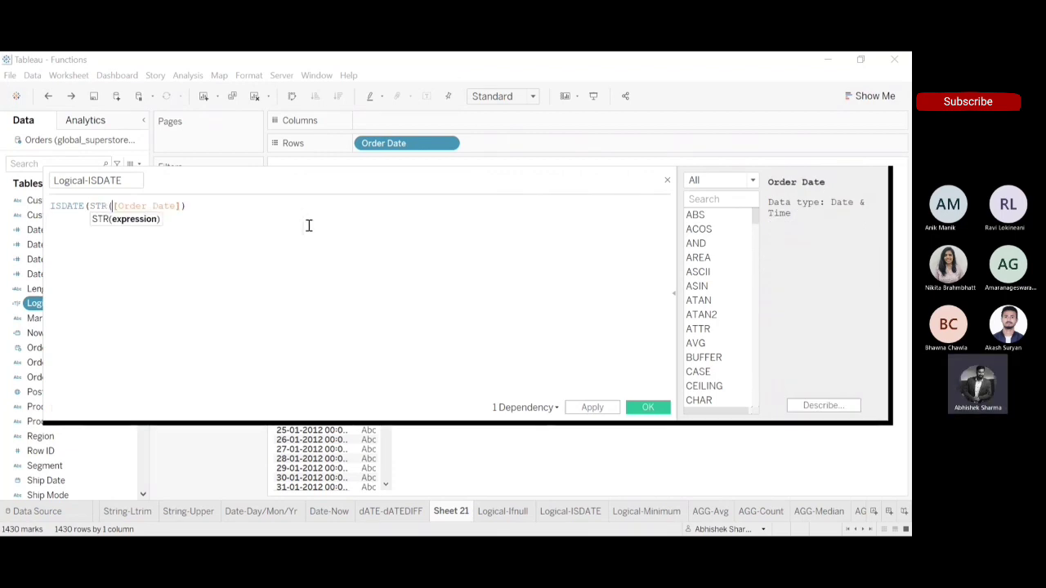
left_click(189, 206)
type(")")
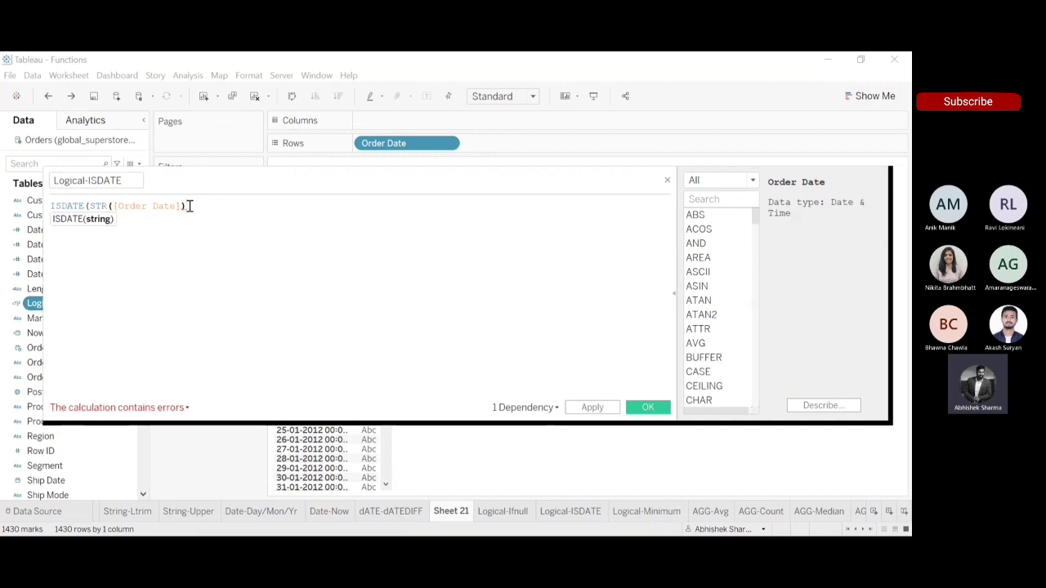
type(")")
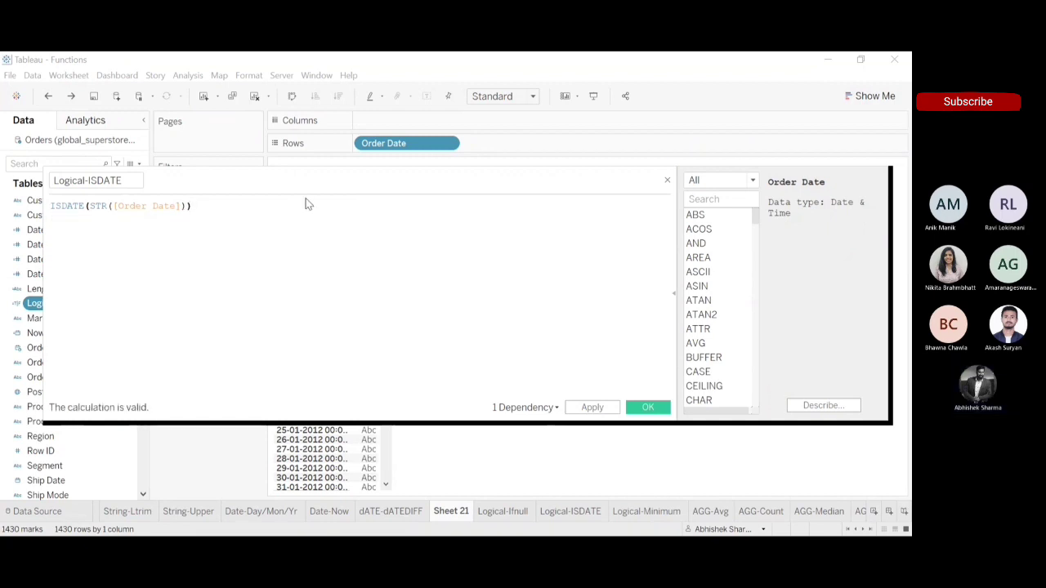
Step: Look up the STR function's description in the function reference, and accept the Logical-ISDATE calculation
left_click(696, 197)
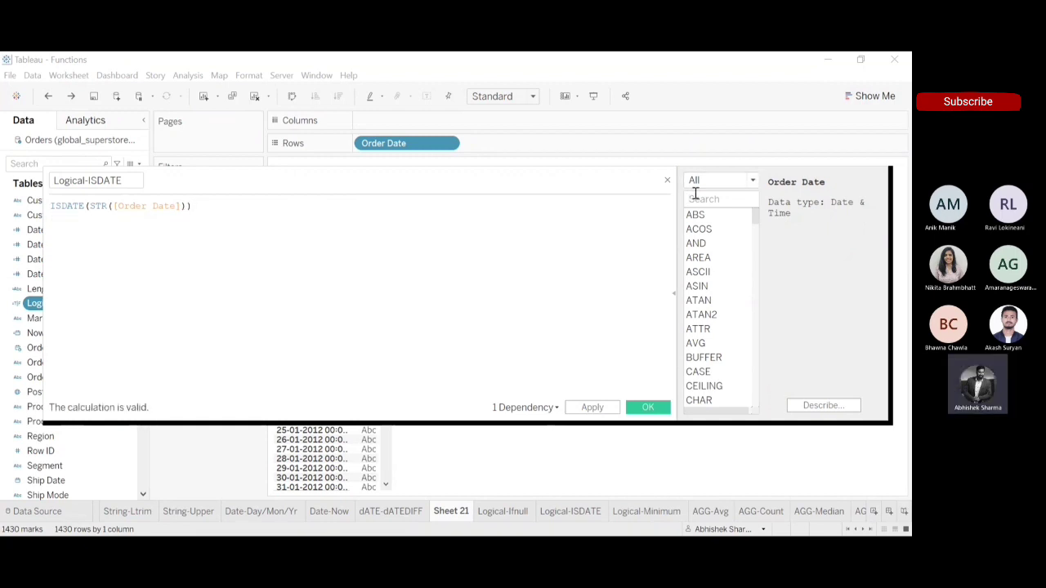
type("STR")
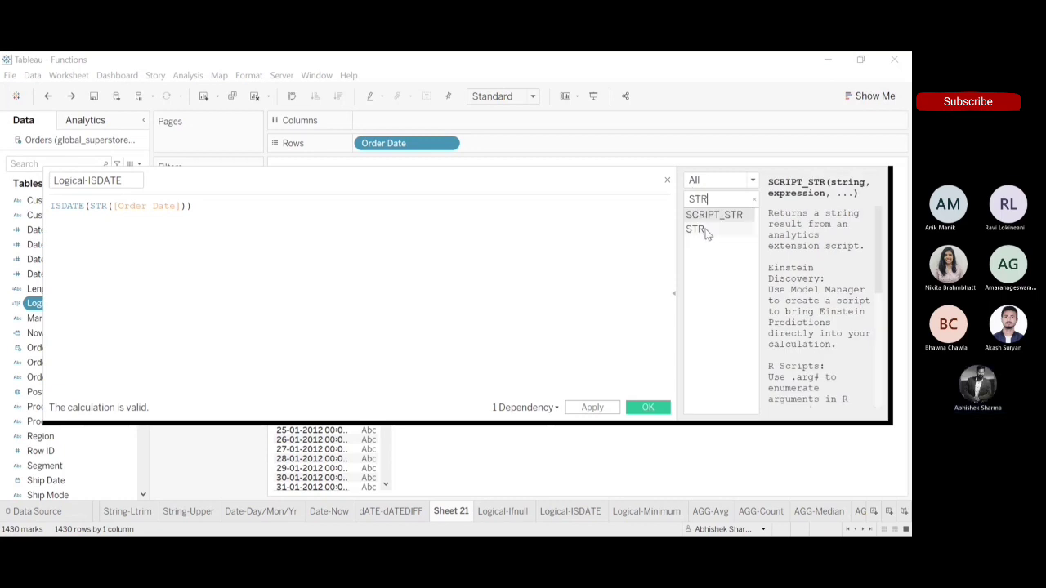
left_click(706, 231)
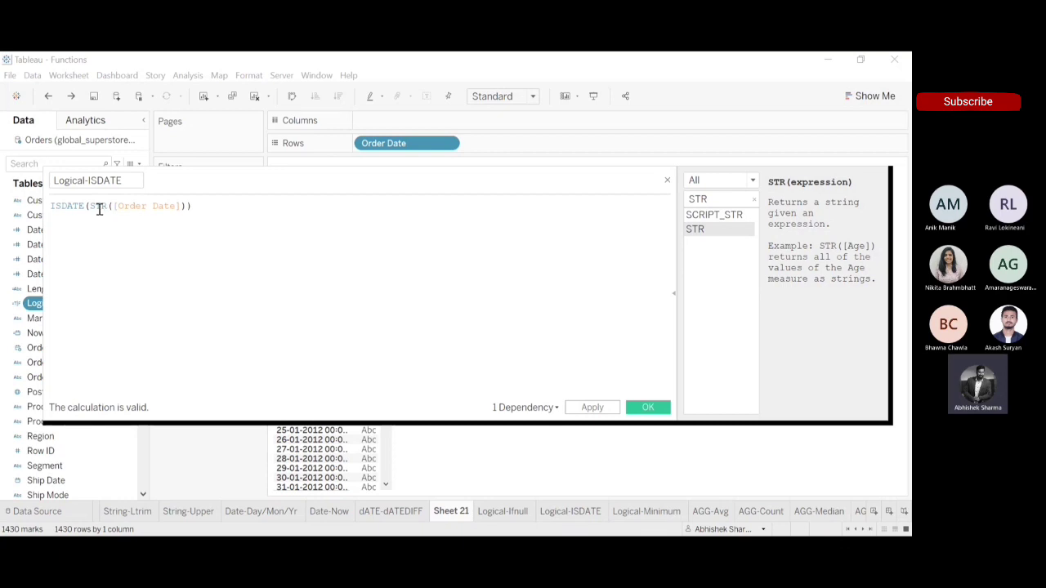
left_click(651, 406)
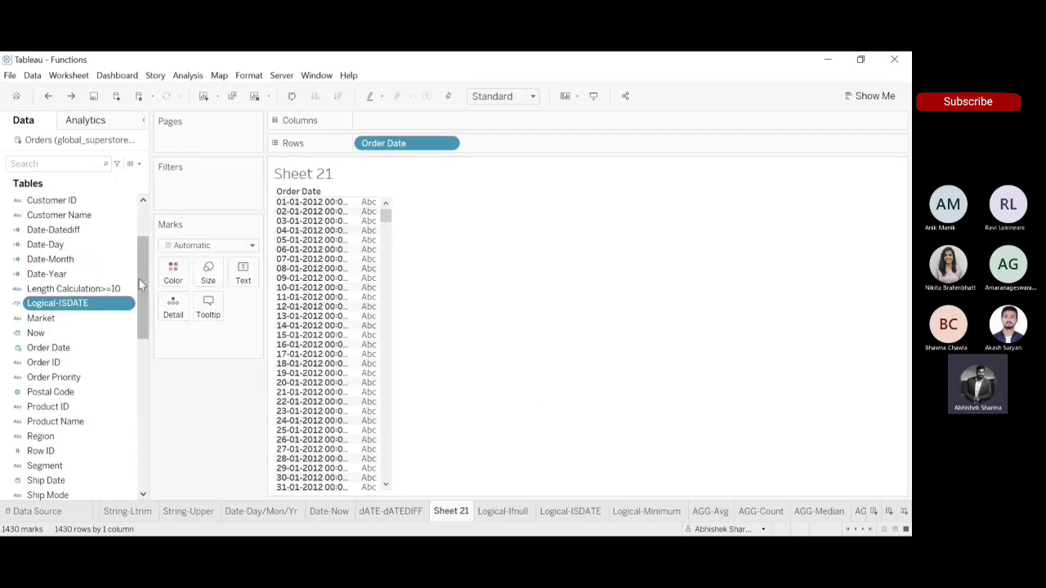
Step: Start a new calculated field from Customer ID with the formula INT([Customer ID])
scroll(140, 280, "up", 2)
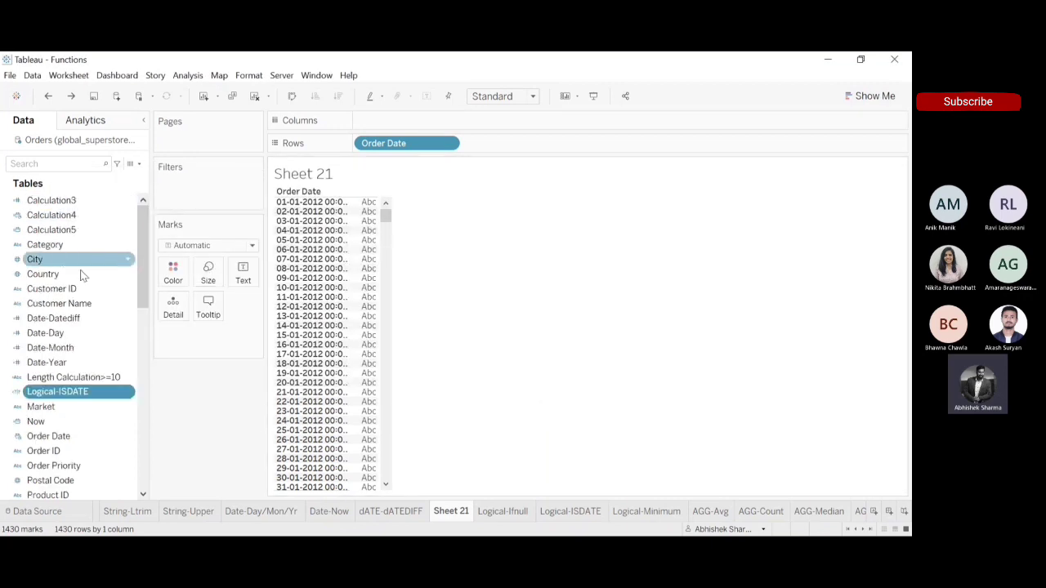
left_click(131, 289)
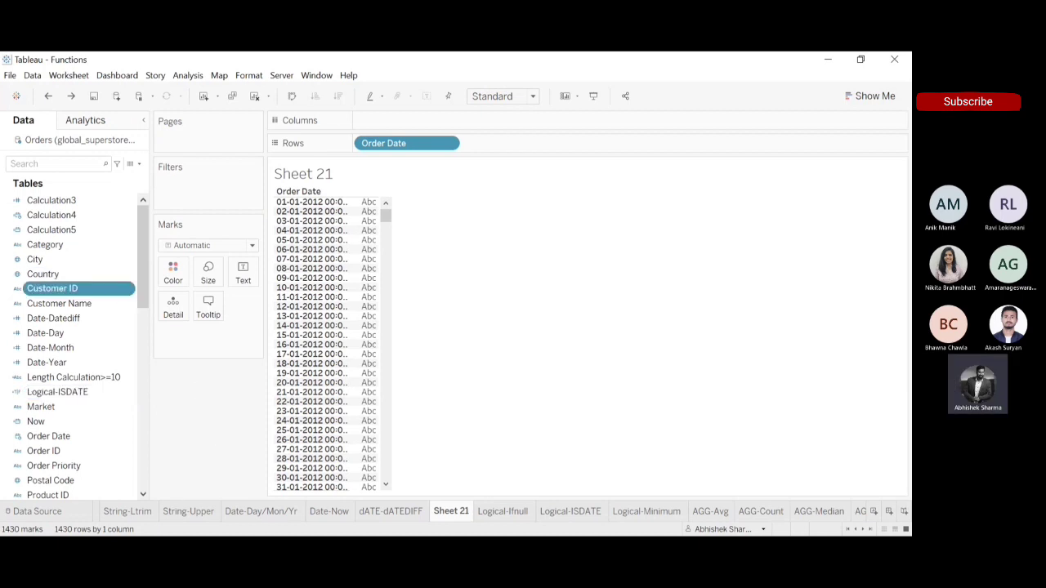
left_click(275, 397)
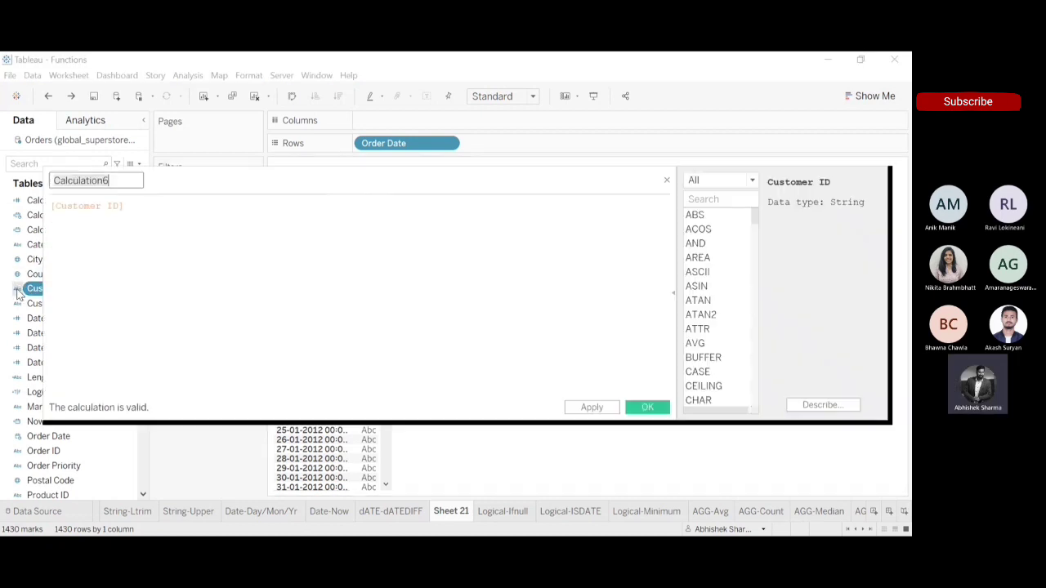
left_click(52, 205)
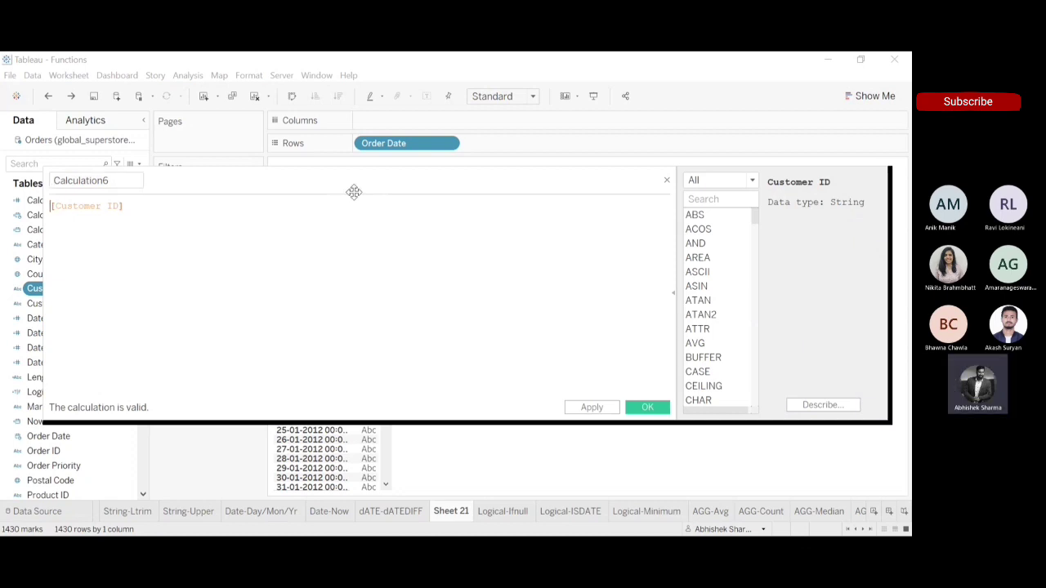
type("INT")
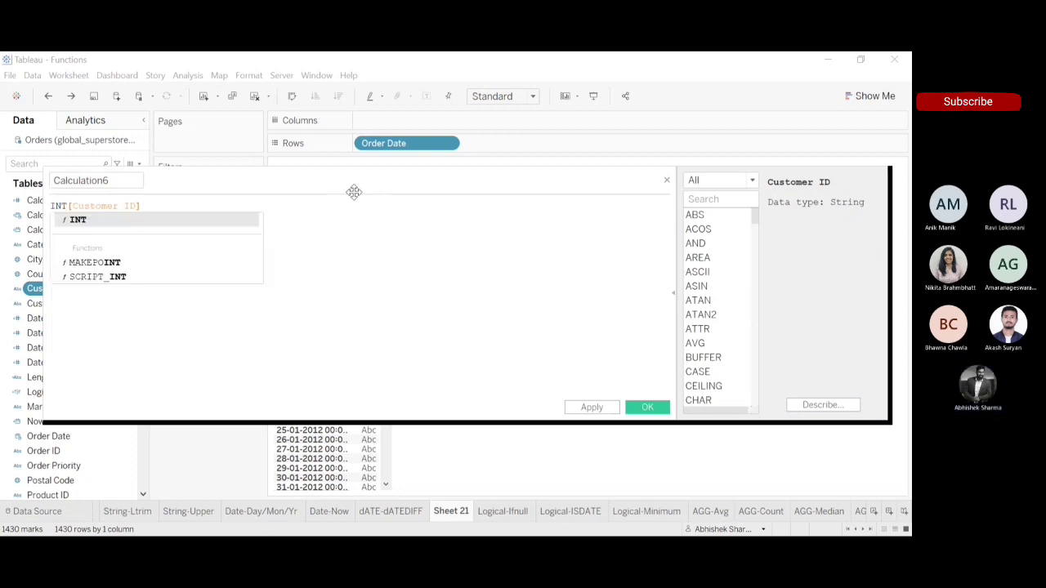
type("(")
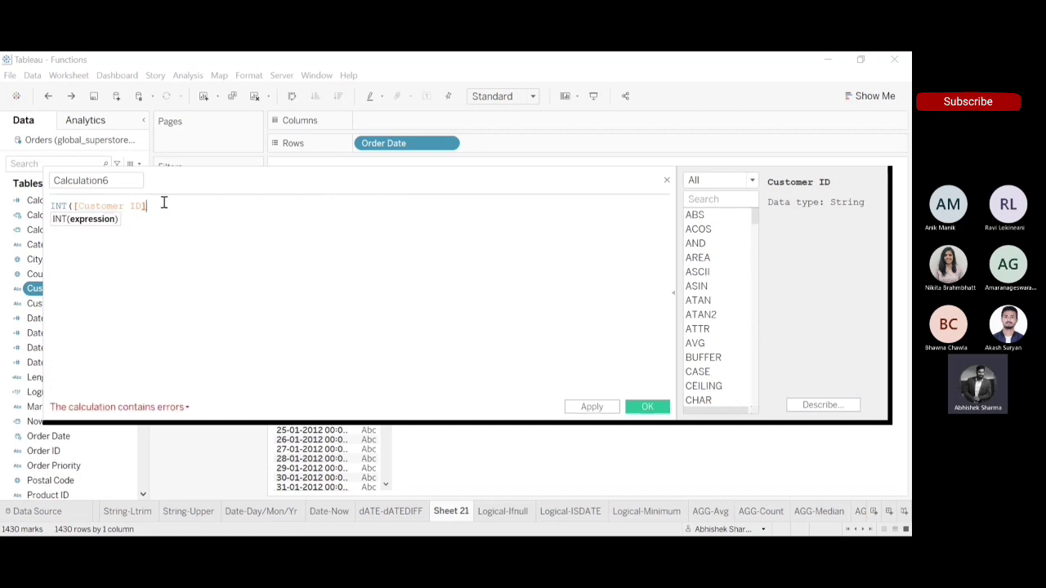
left_click(163, 203)
type(")")
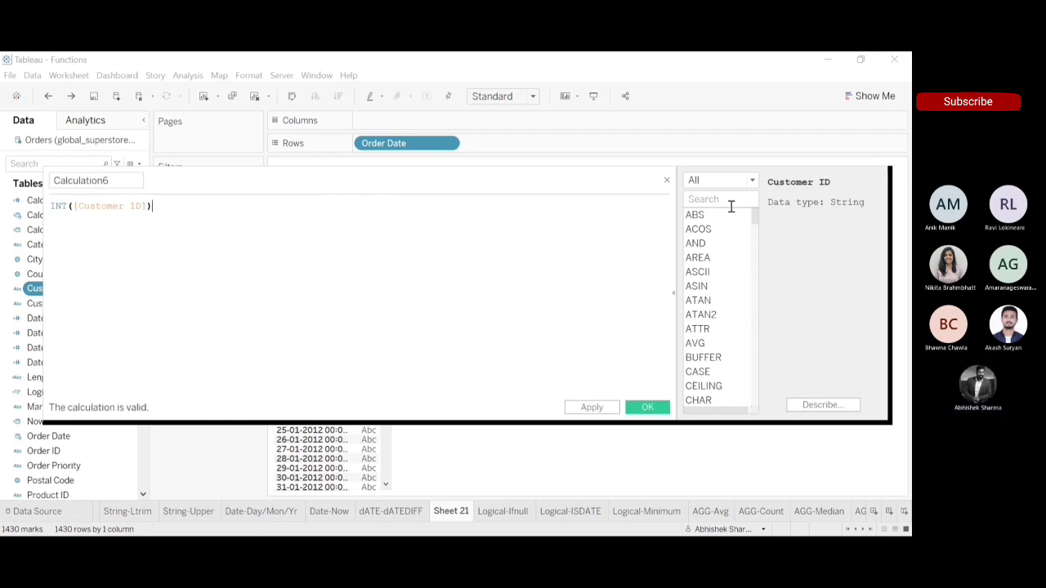
Step: Look up the INT function's description in the function reference, and close the new calculation without saving it
left_click(731, 206)
type("INT")
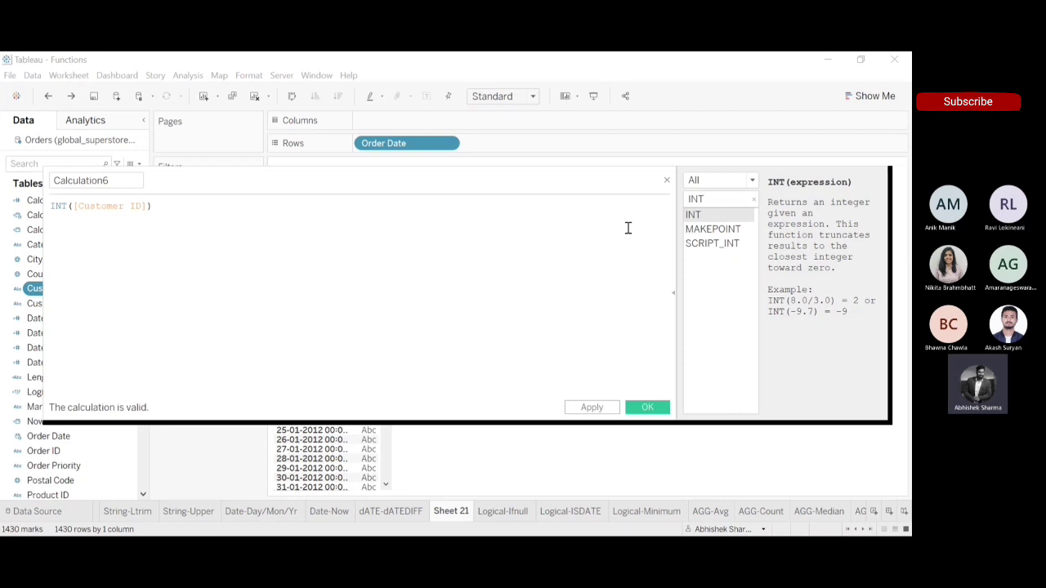
left_click(667, 180)
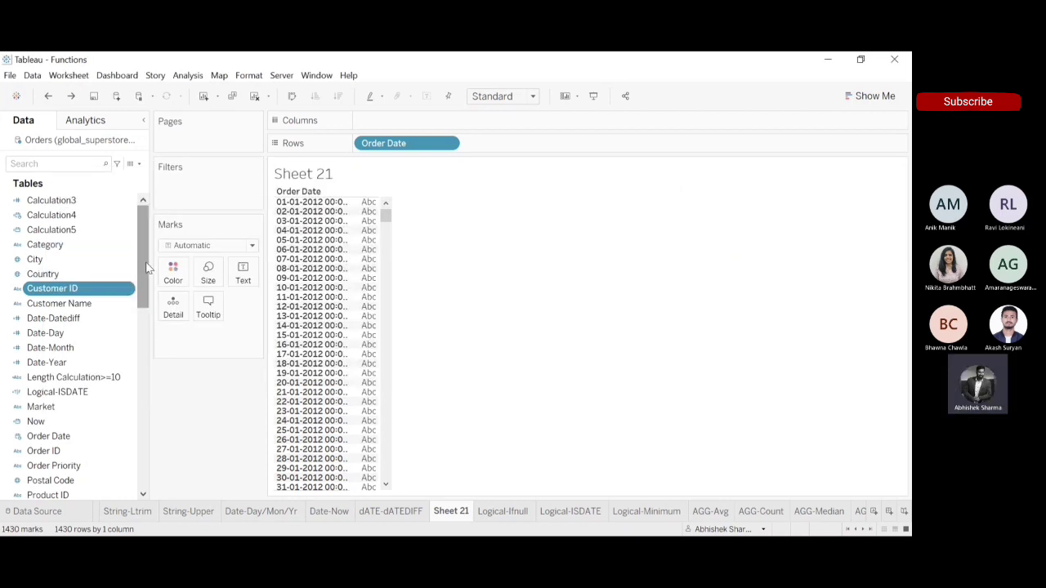
Step: Create a new calculated field with the formula [Customer ID]+[Customer Count]
left_click(140, 164)
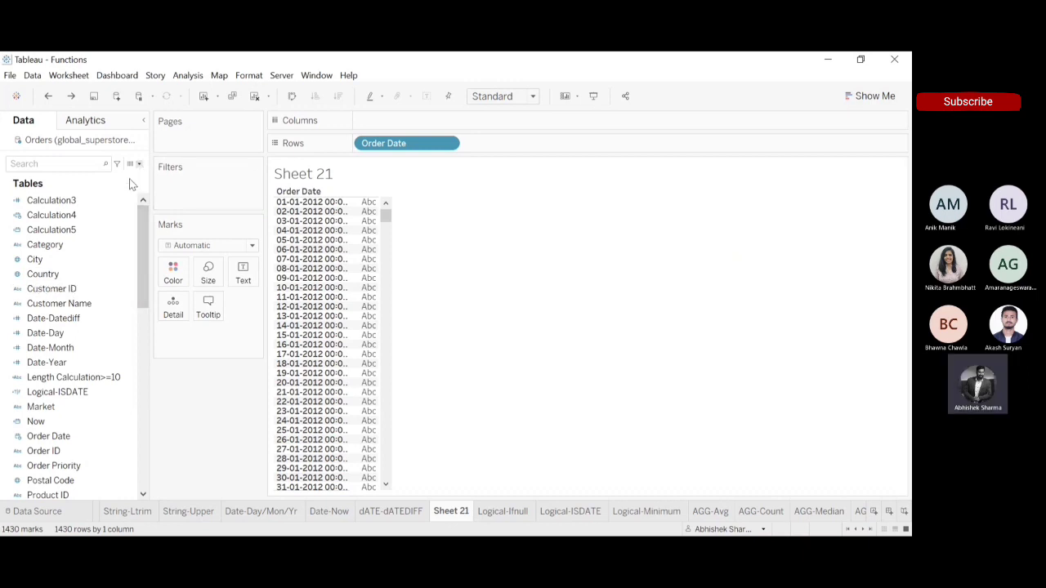
left_click(116, 177)
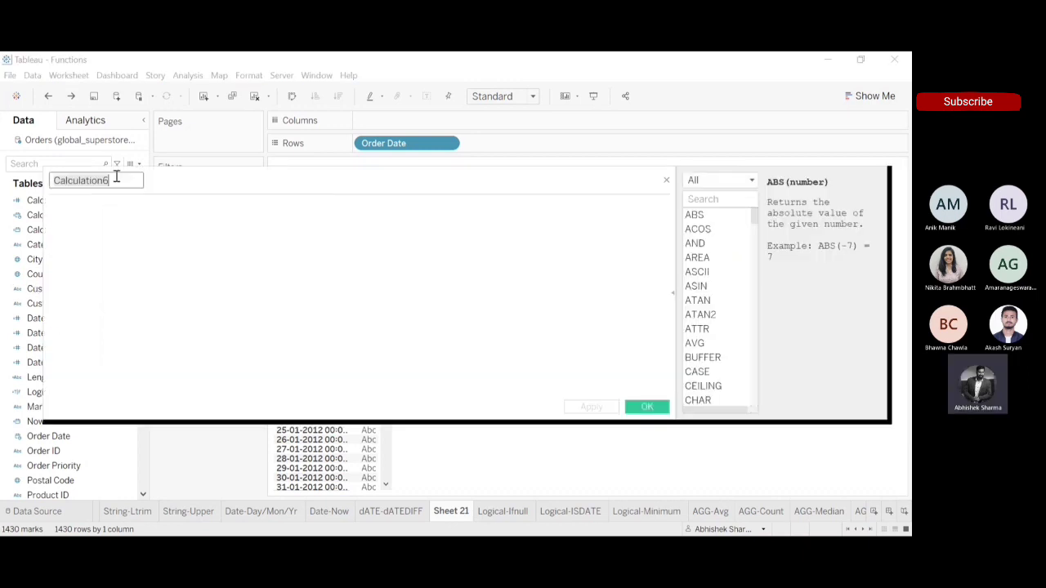
left_click(116, 210)
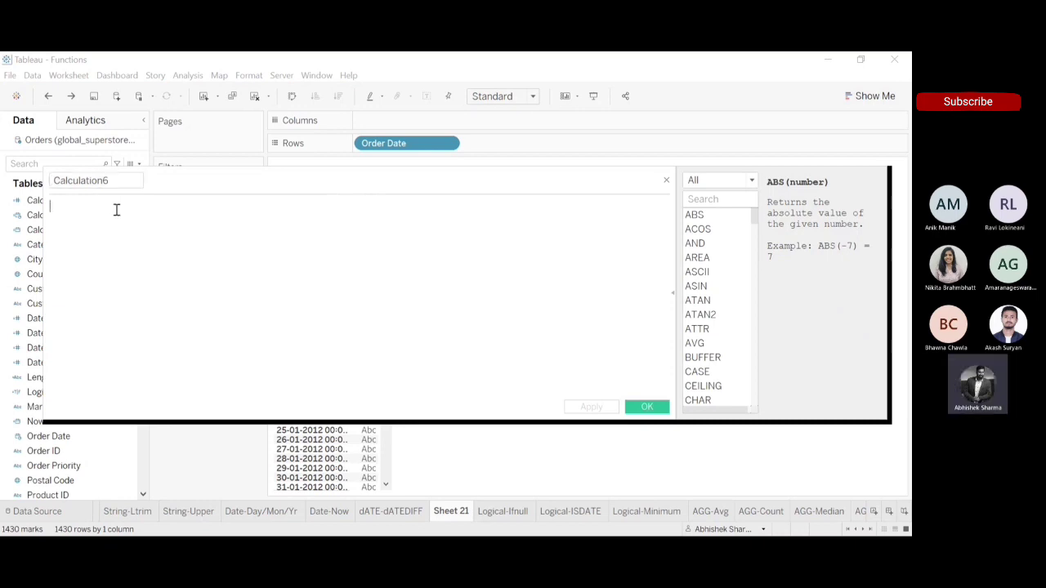
type("customer")
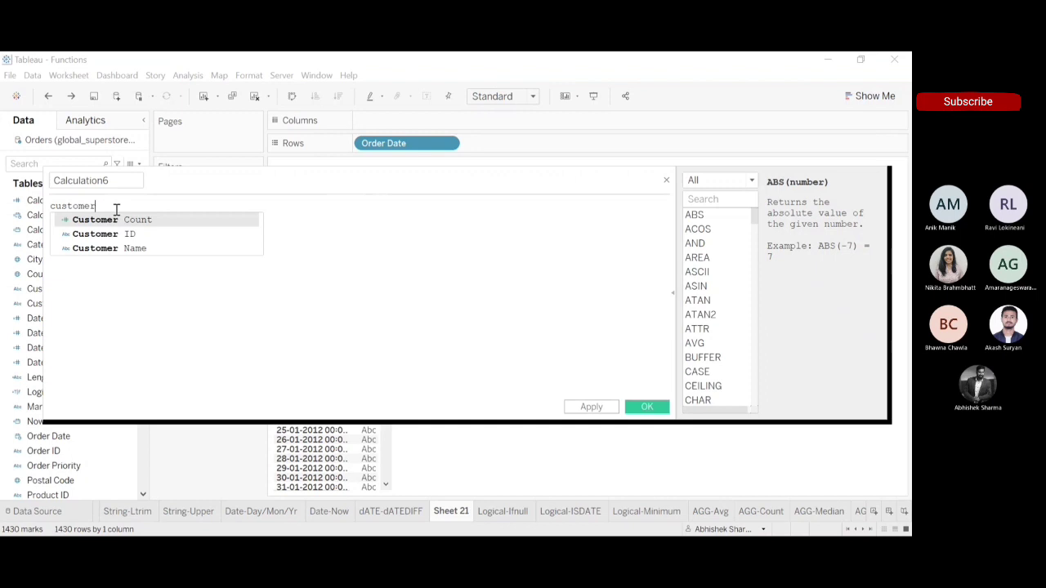
left_click(126, 233)
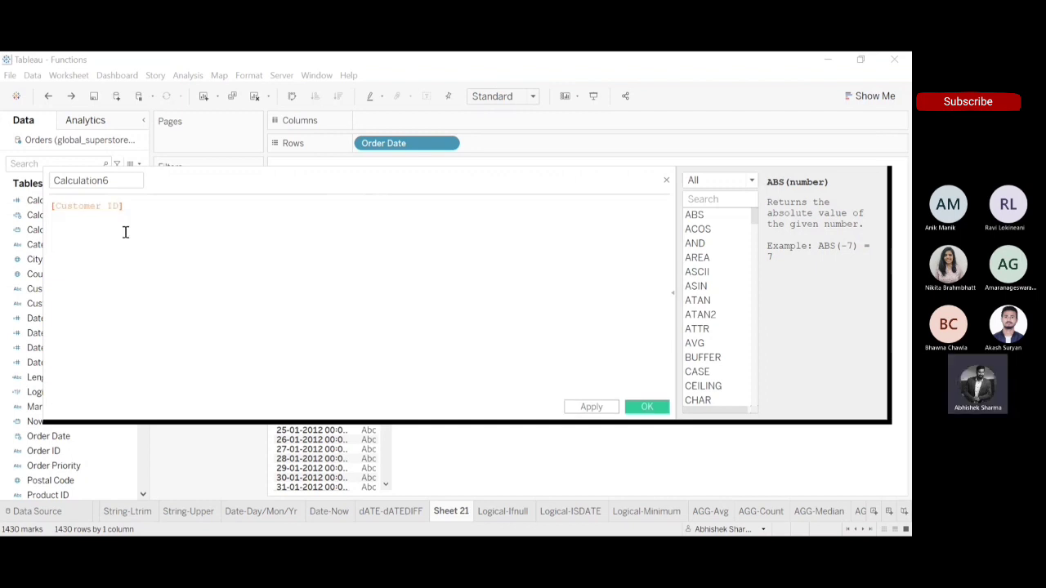
type("+customer")
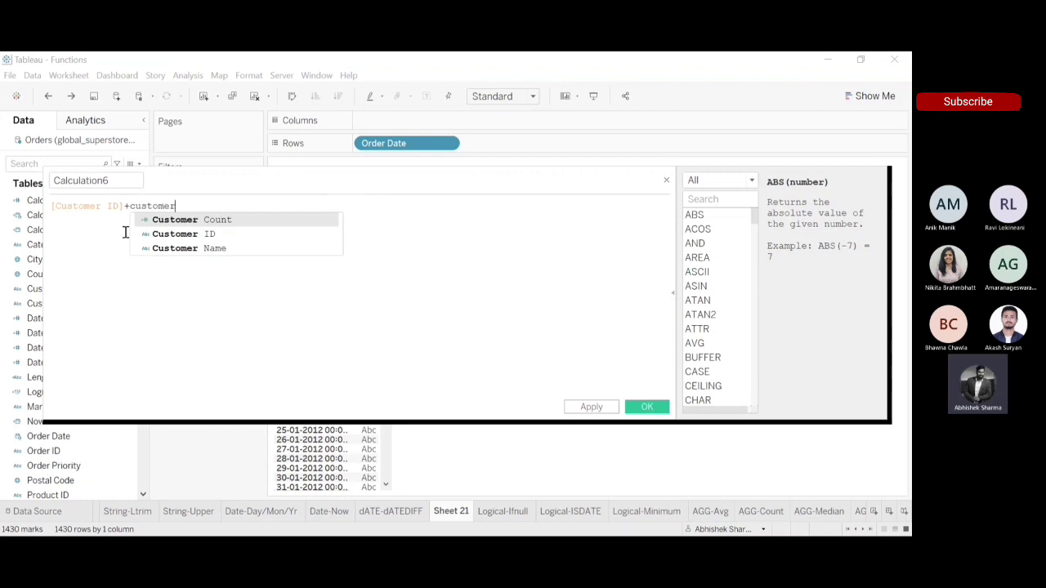
left_click(249, 222)
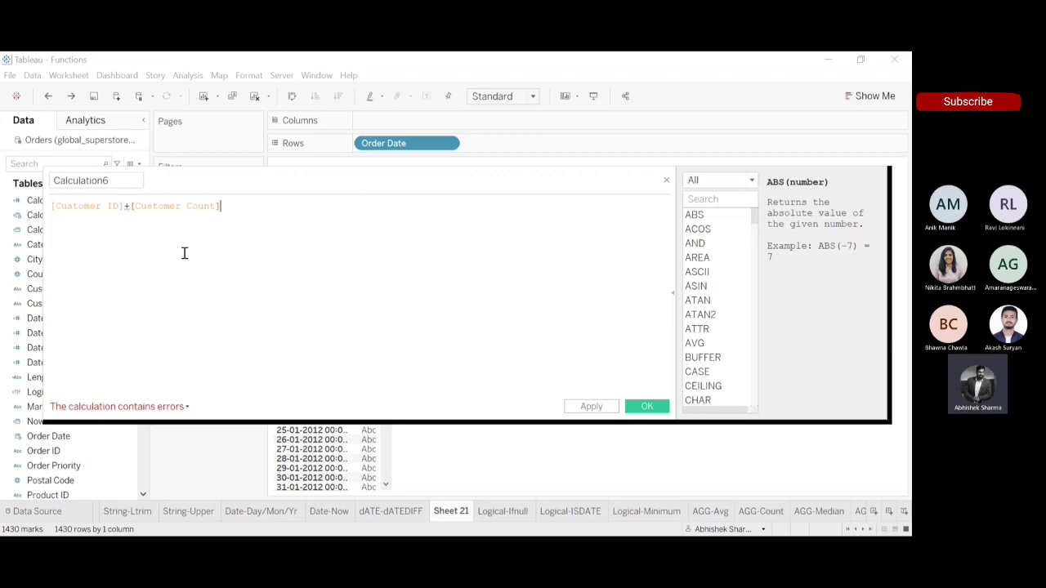
Step: Wrap the Customer Count field in STR so the formula reads [Customer ID]+STR([Customer Count])
left_click(130, 205)
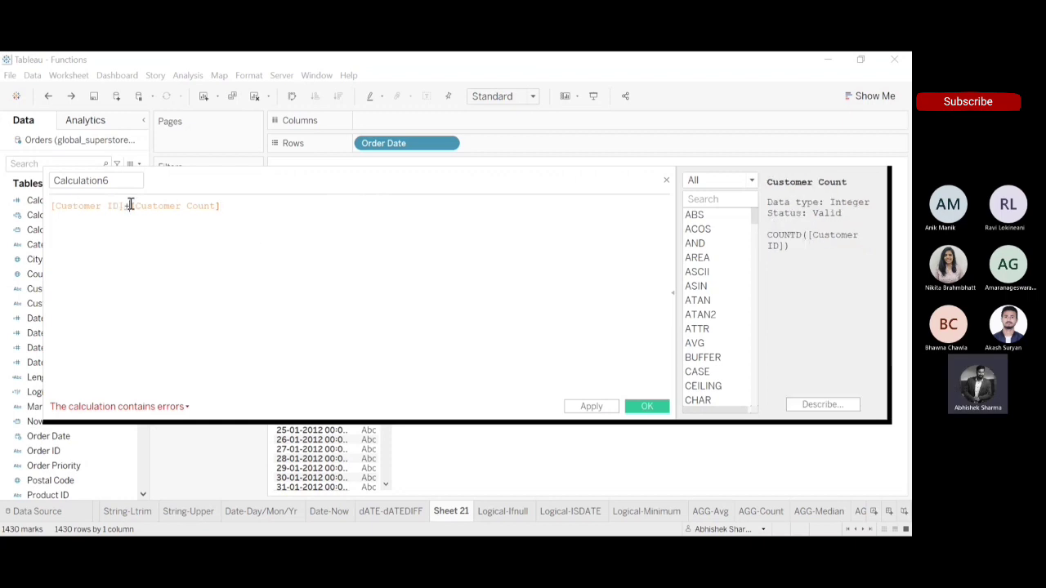
type("STR")
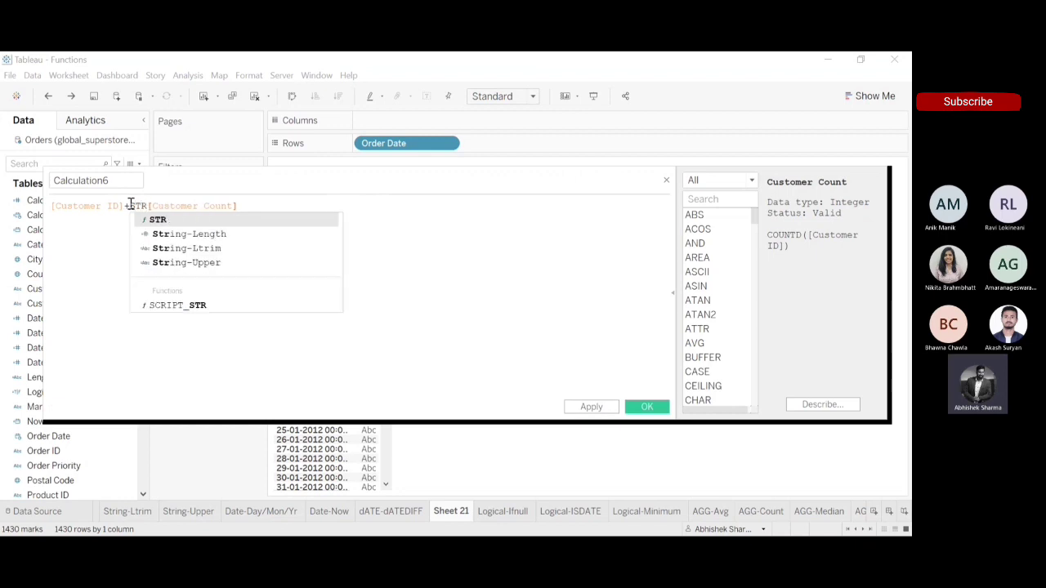
type("(")
left_click(252, 205)
type(")")
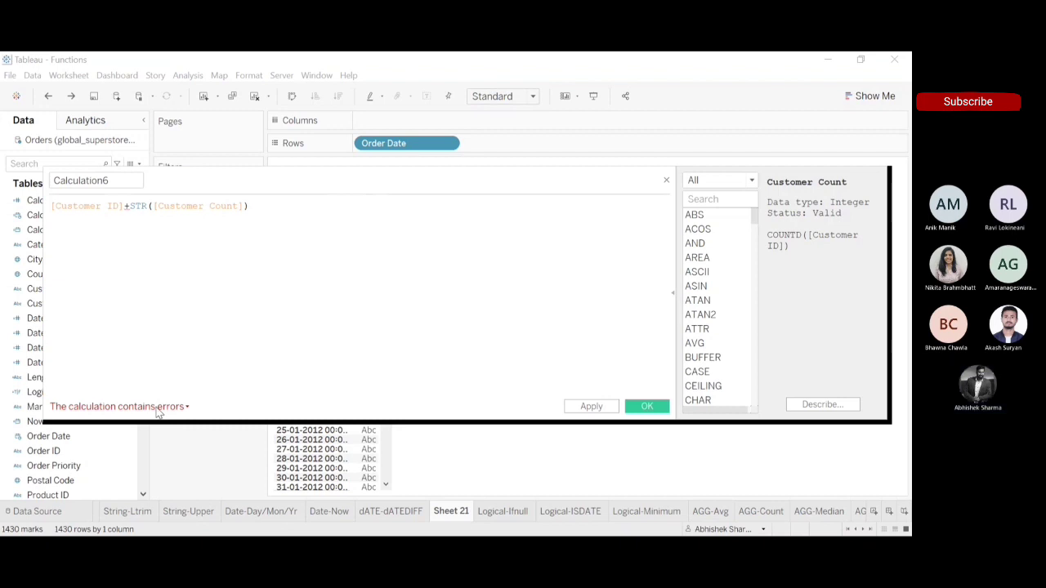
Step: Wrap the Customer ID field in STR as well, giving STR([Customer ID])+STR([Customer Count])
left_click(52, 206)
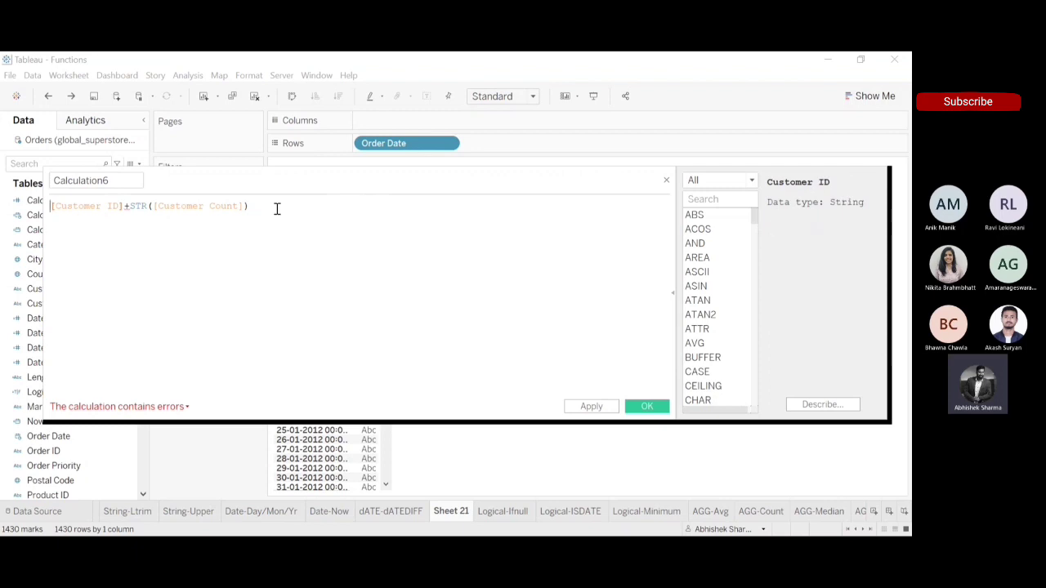
type("STR(")
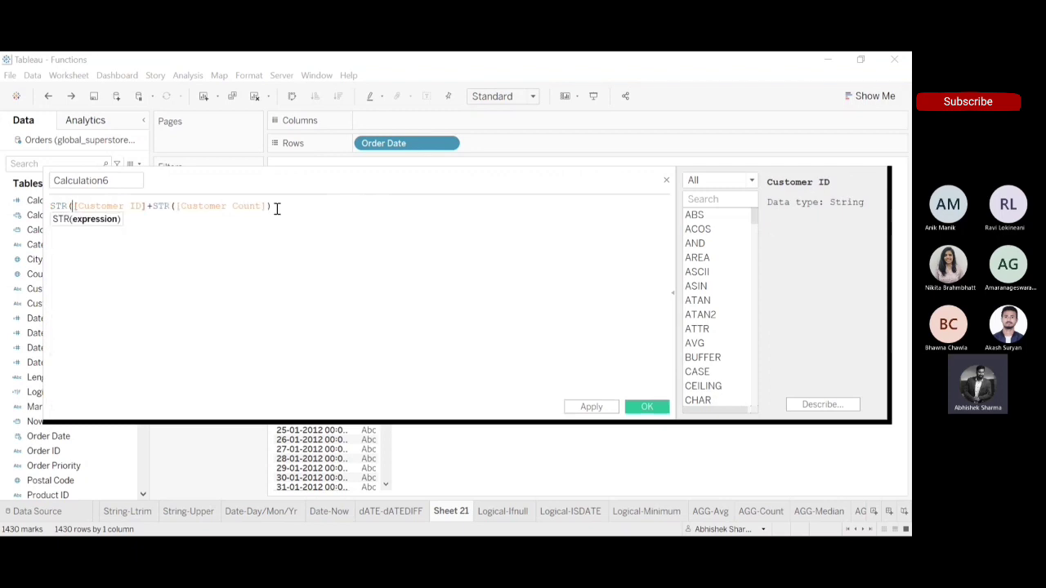
left_click(146, 206)
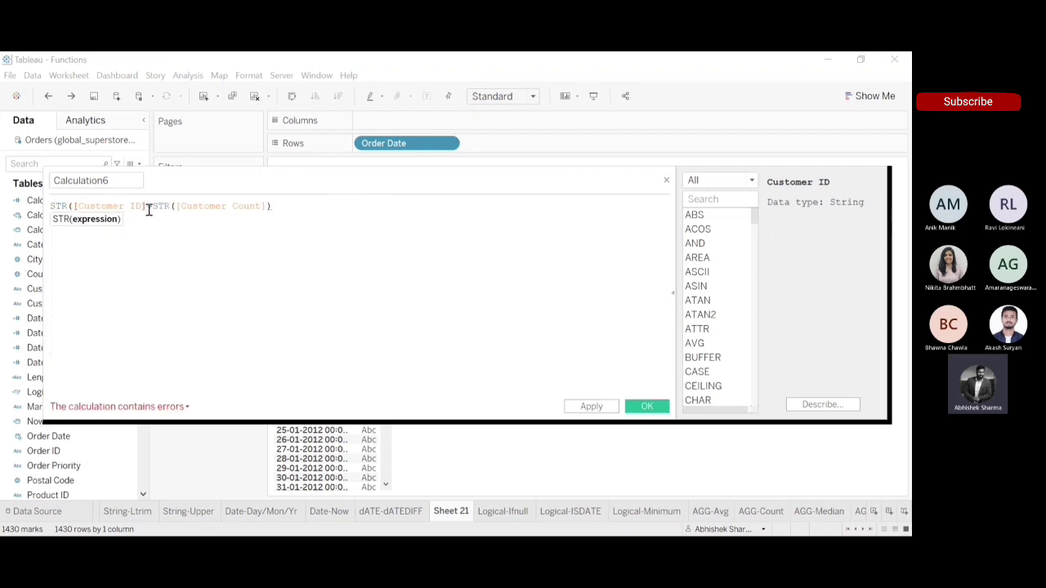
type(")")
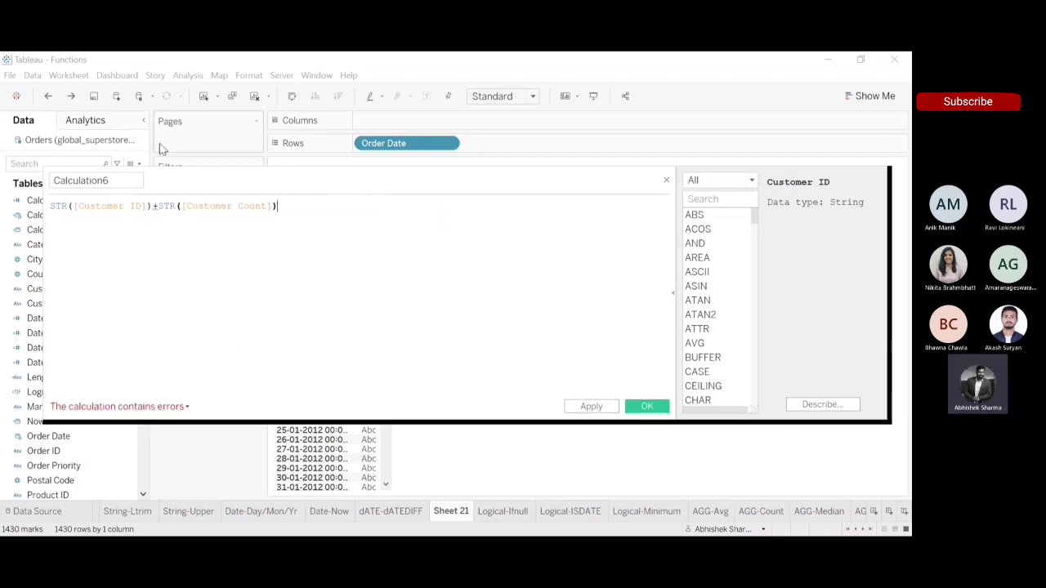
Step: Try nesting SUM around Customer Count so the second term reads STR(SUM([Customer Count]))
left_click(183, 207)
type("SUM")
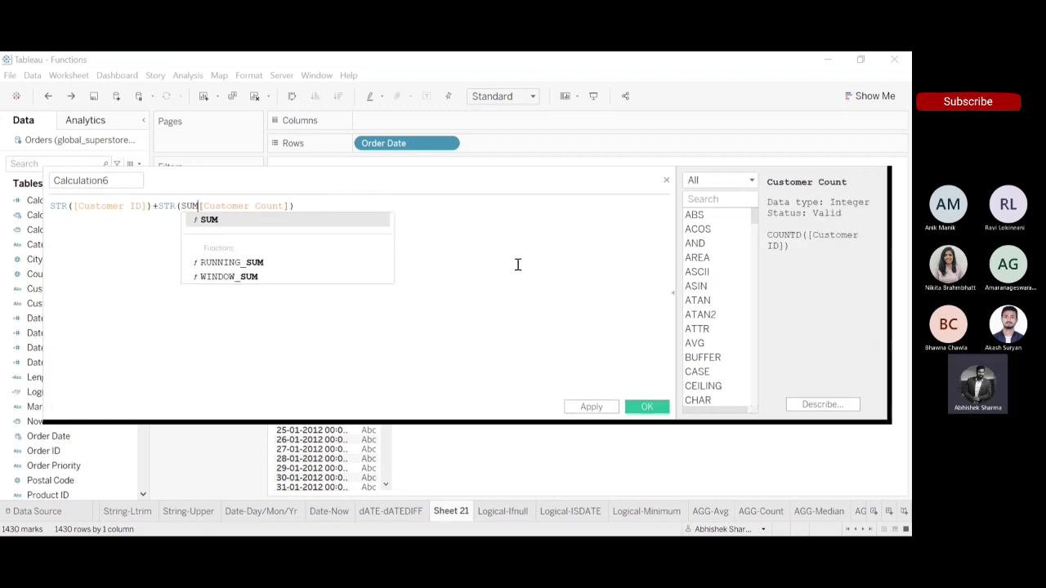
type("(")
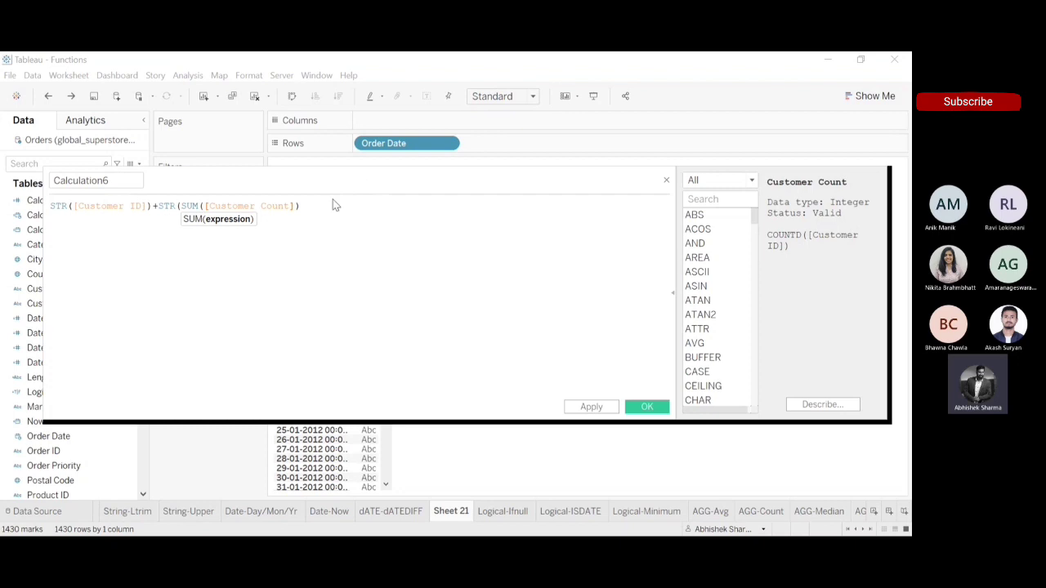
type(")")
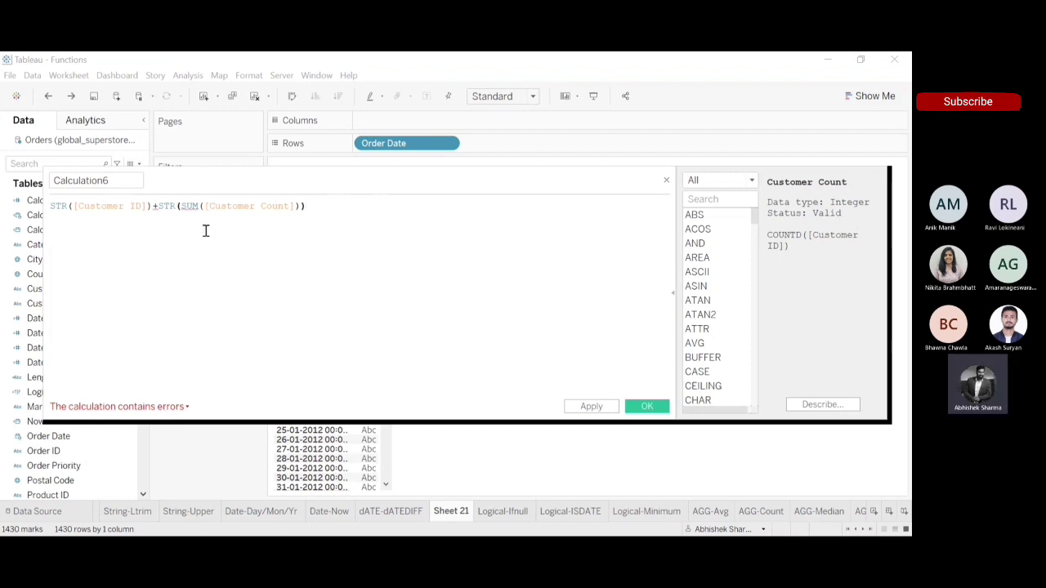
Step: Remove the SUM wrapper from Customer Count so the second term reads STR([Customer Count])
left_click(197, 206)
key("BackSpace")
key("BackSpace")
key("BackSpace")
key("BackSpace")
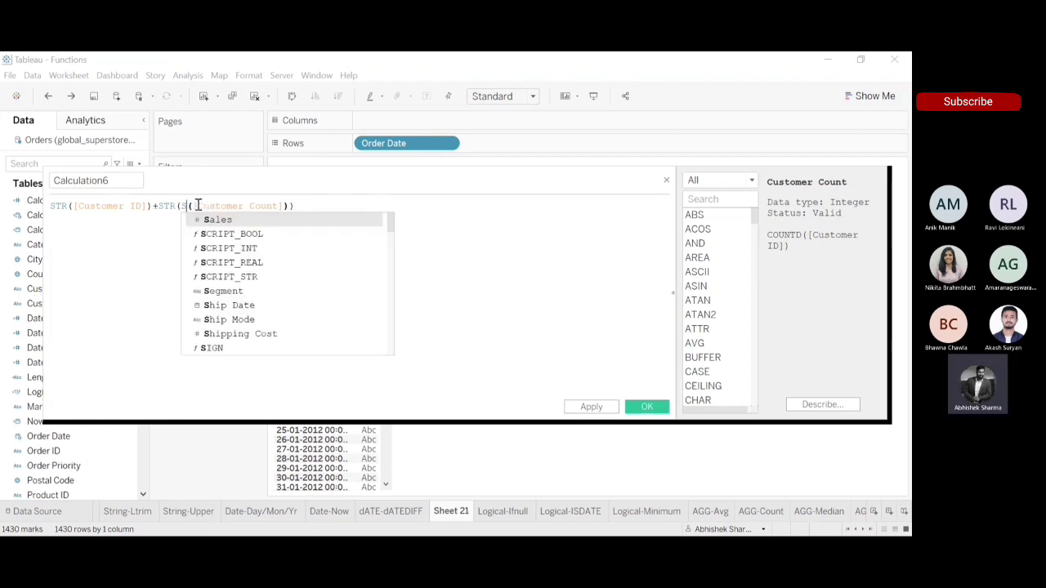
left_click(286, 205)
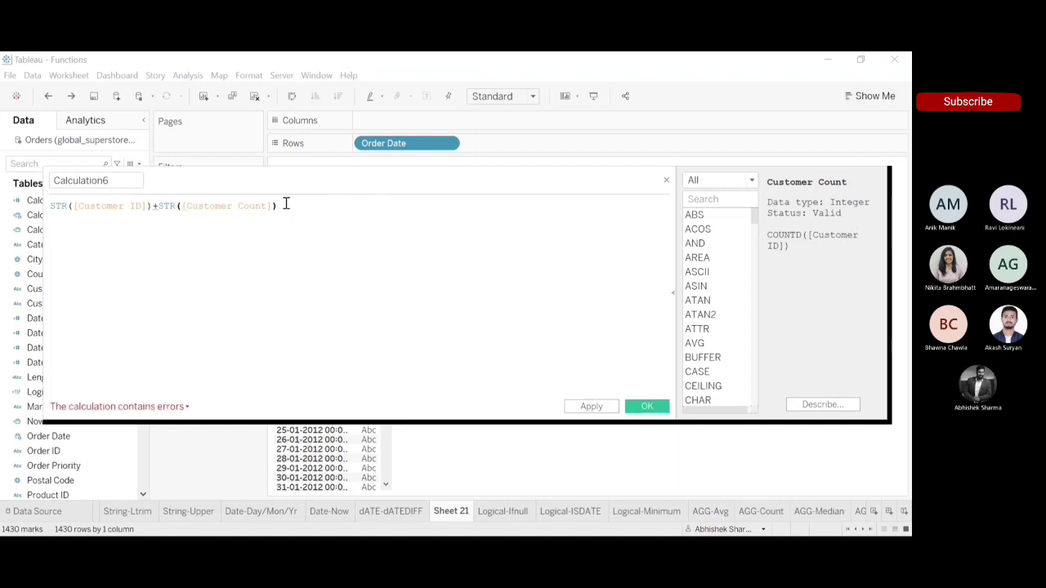
Step: Try nesting SUM around Customer ID so the first term reads STR(SUM([Customer ID]))
left_click(72, 205)
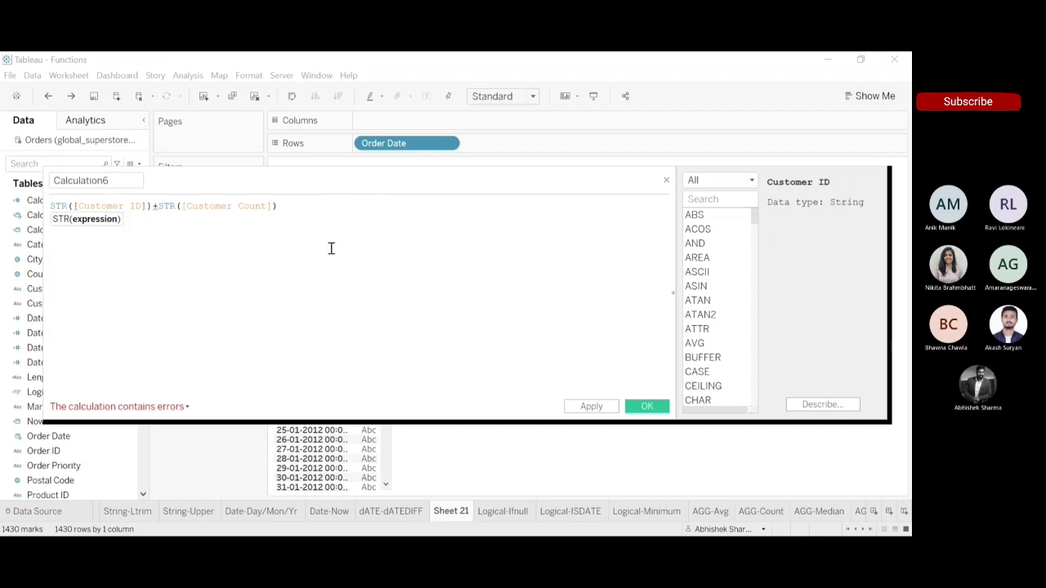
type("SUM(")
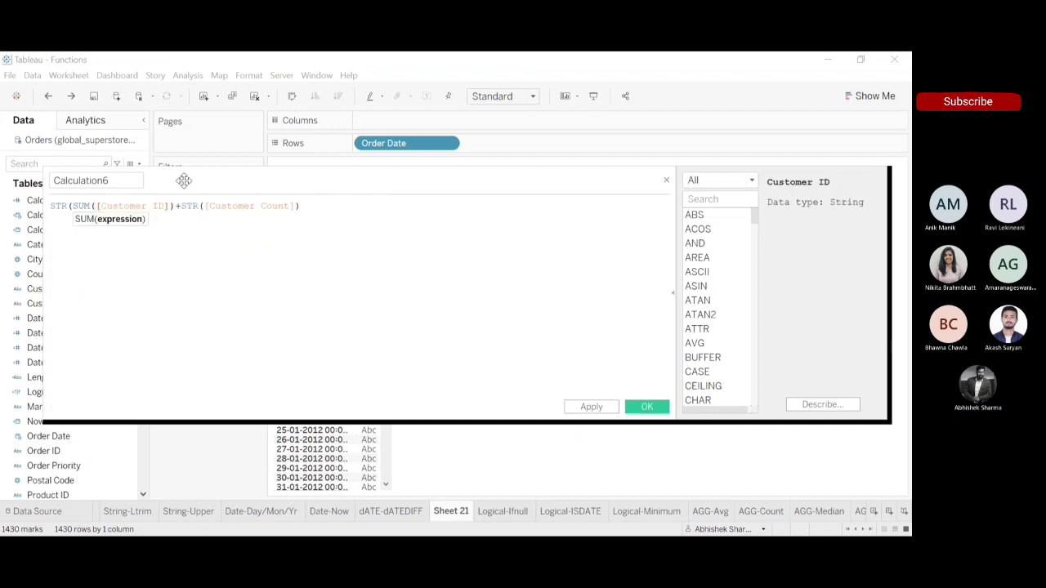
left_click(170, 206)
type(")")
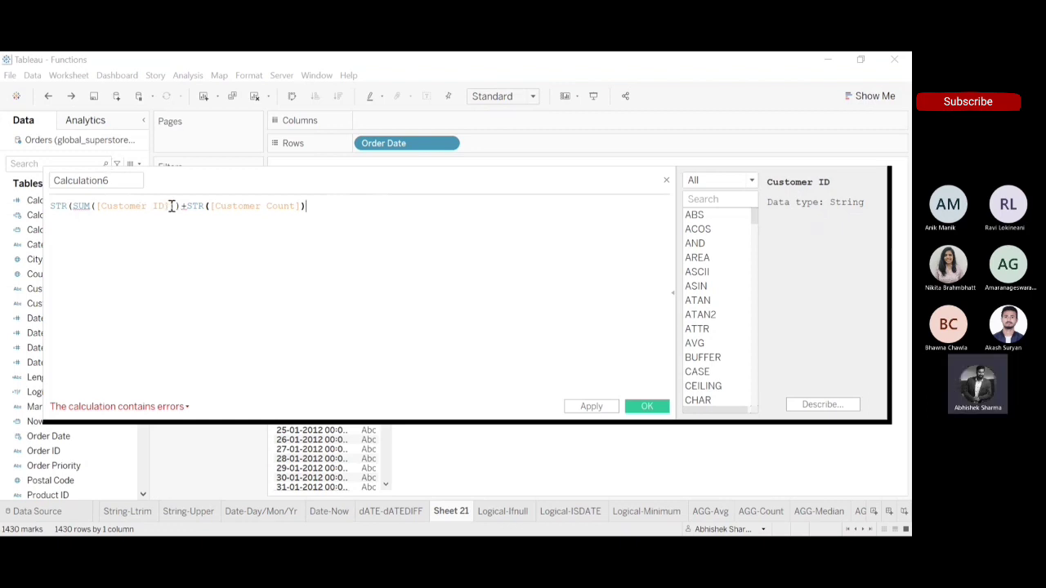
Step: Remove STR from the first term and clear the whole formula
left_click_drag(67, 206, 39, 206)
key("BackSpace")
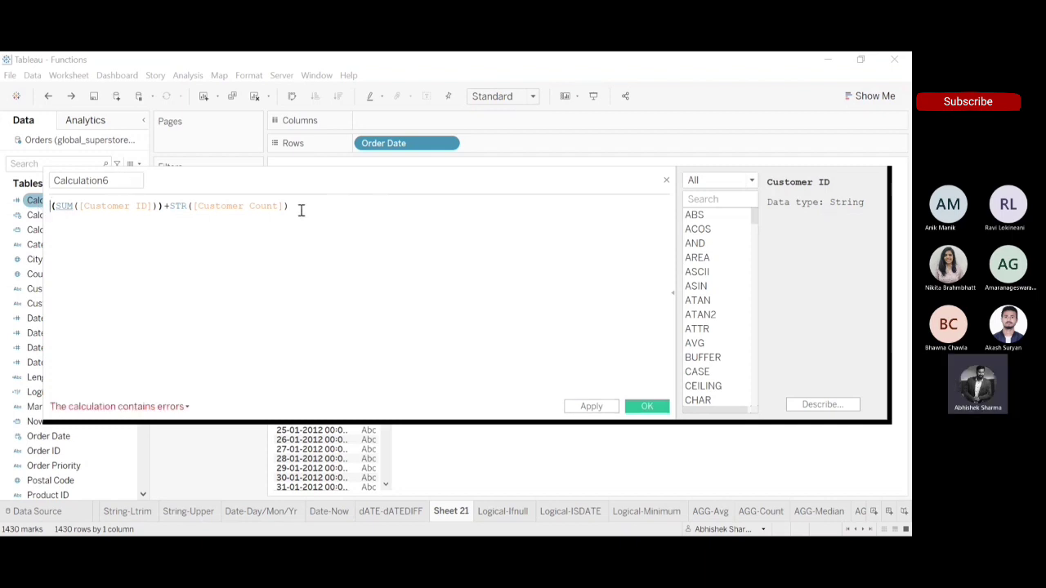
key("ctrl+a")
key("BackSpace")
Step: Enter the formula [Product ID]+[Product Name] in the emptied calculation
left_click_drag(181, 161, 404, 203)
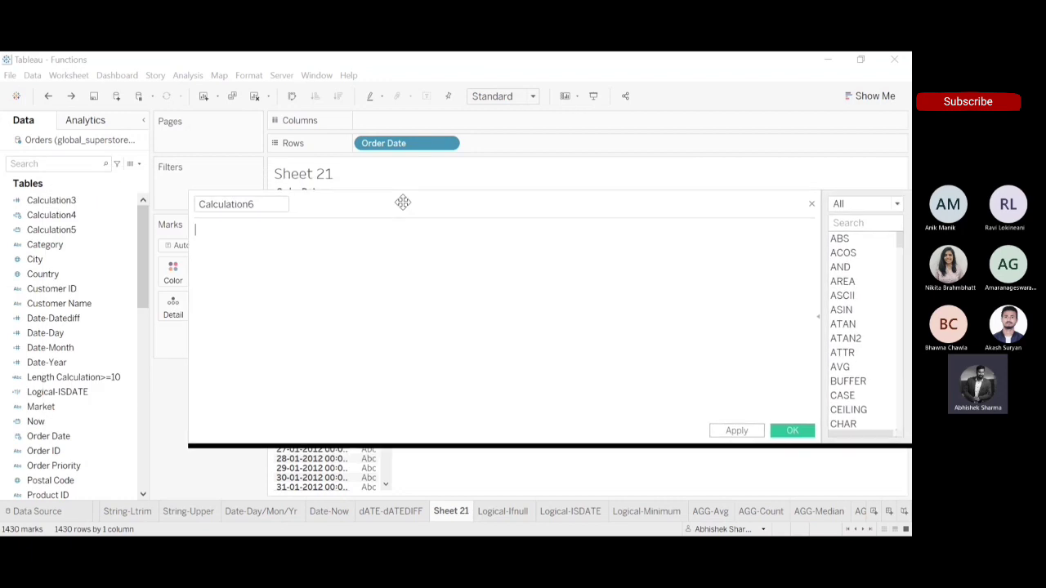
left_click_drag(142, 269, 141, 356)
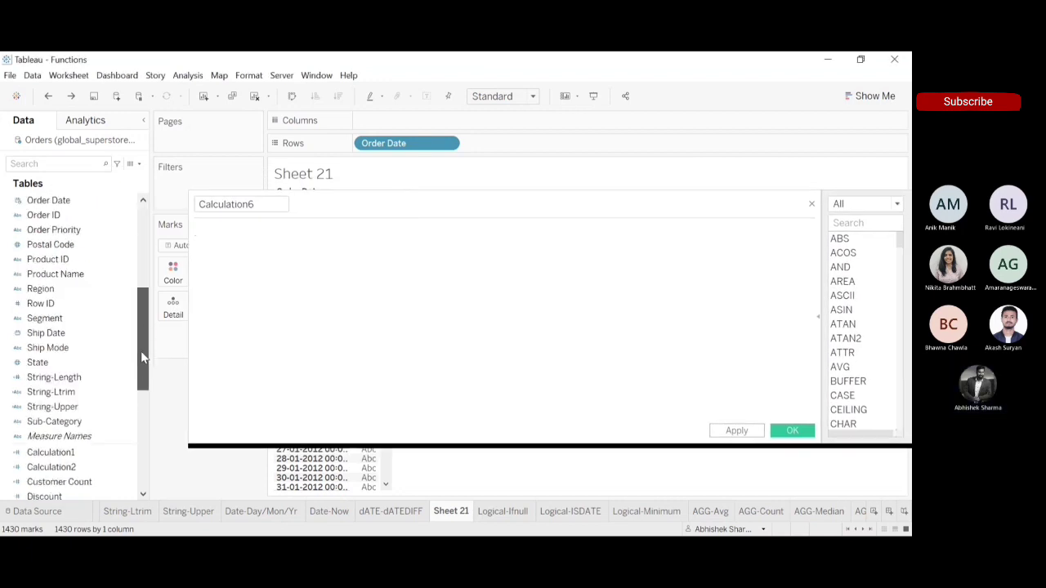
left_click(253, 237)
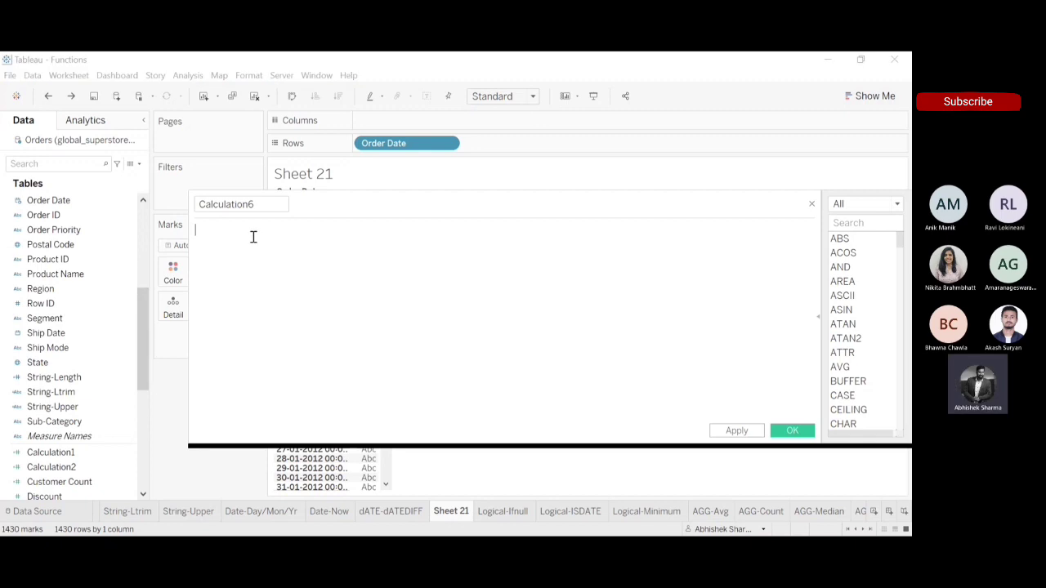
type("Prod")
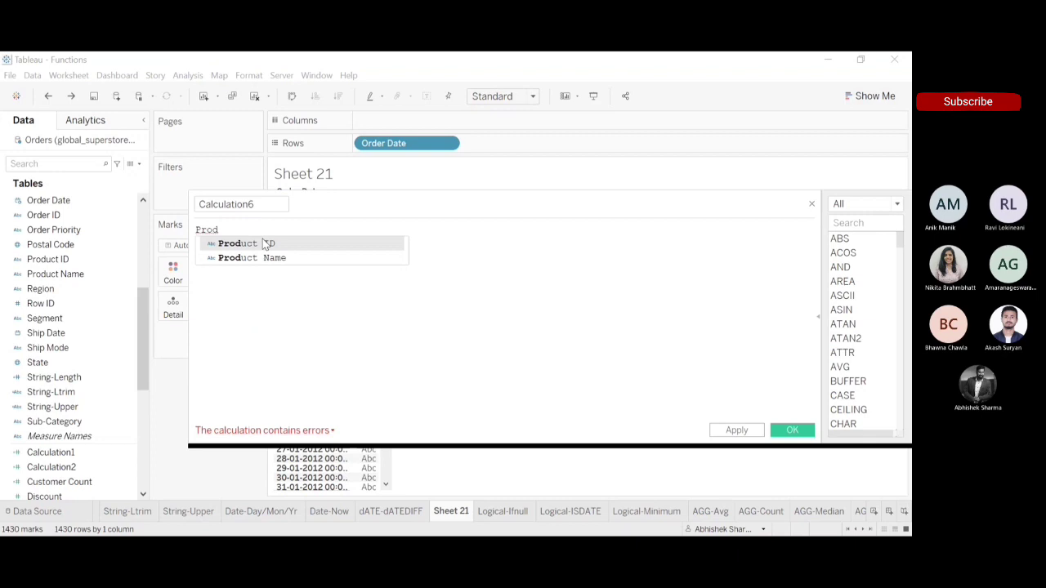
left_click(265, 243)
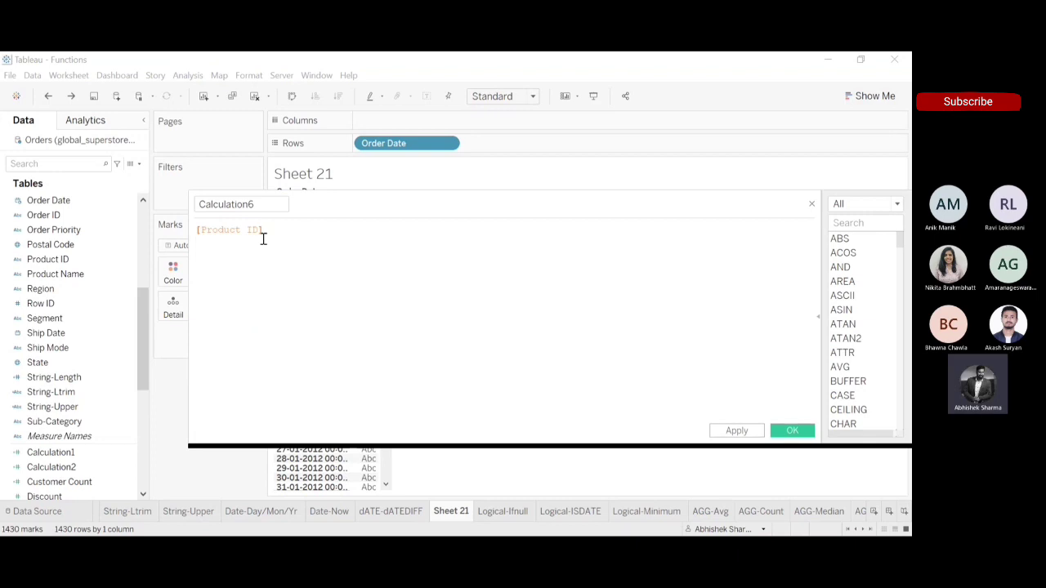
type("+Product")
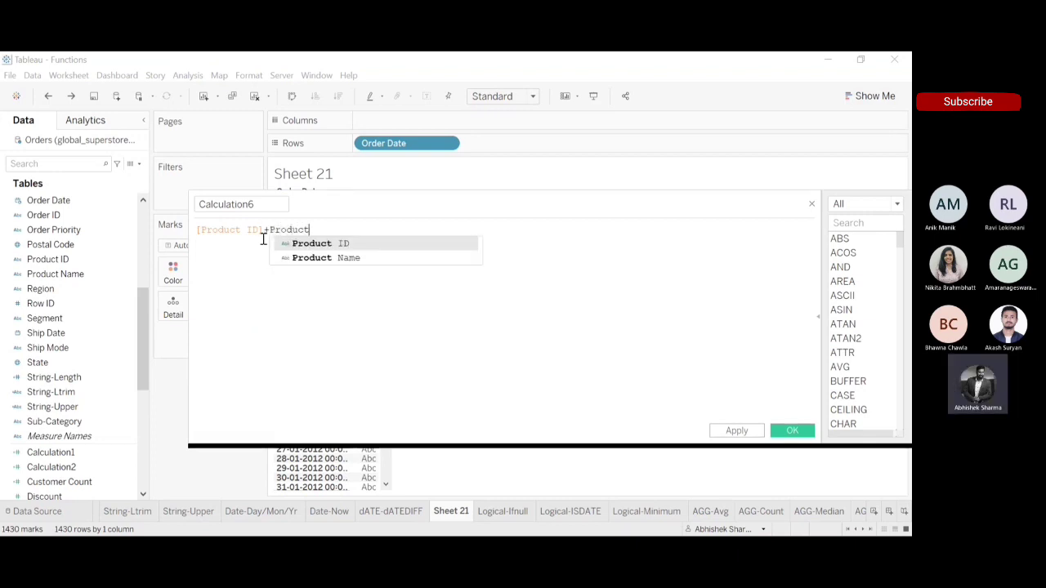
left_click(321, 257)
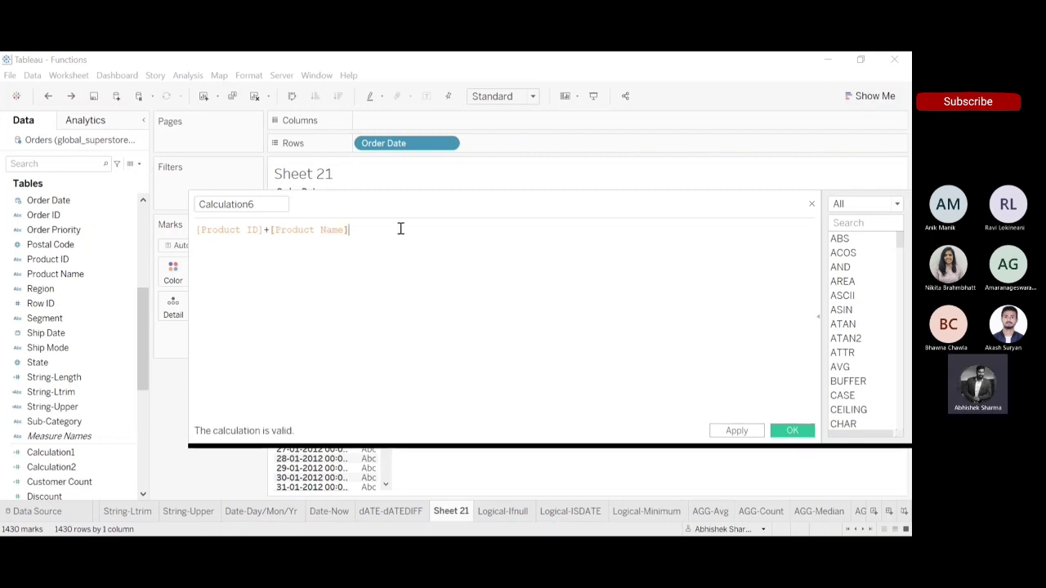
Step: Add the Sales field to the formula, making it [Product ID]+[Product Name]+[Sales]
type("+")
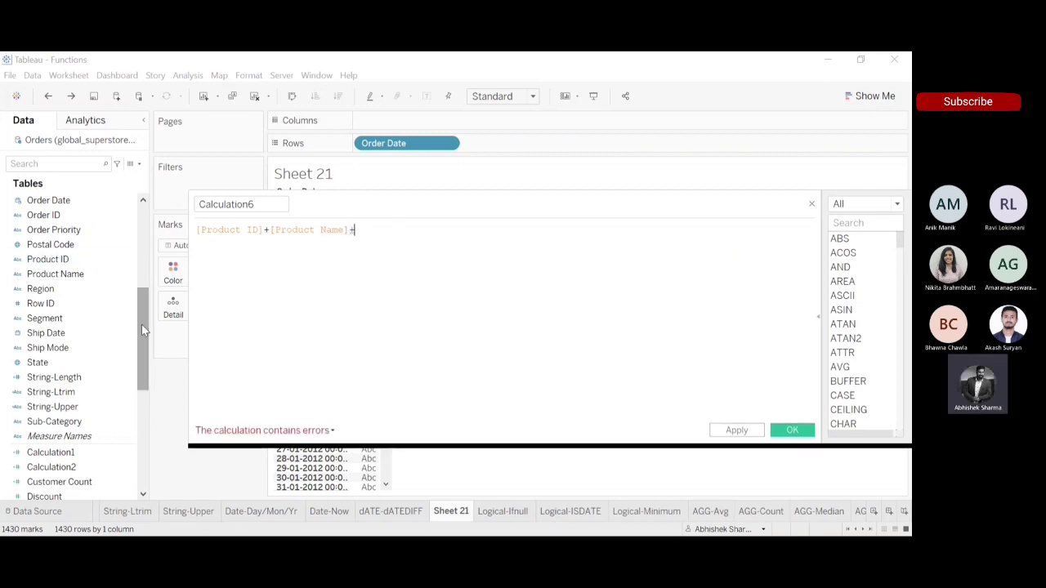
left_click_drag(140, 327, 140, 425)
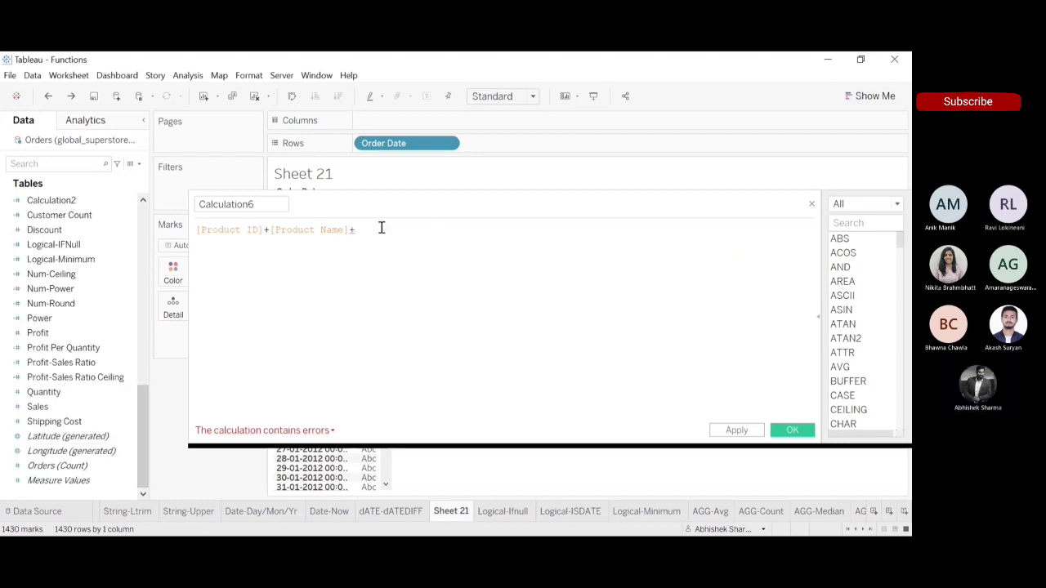
type("Sales")
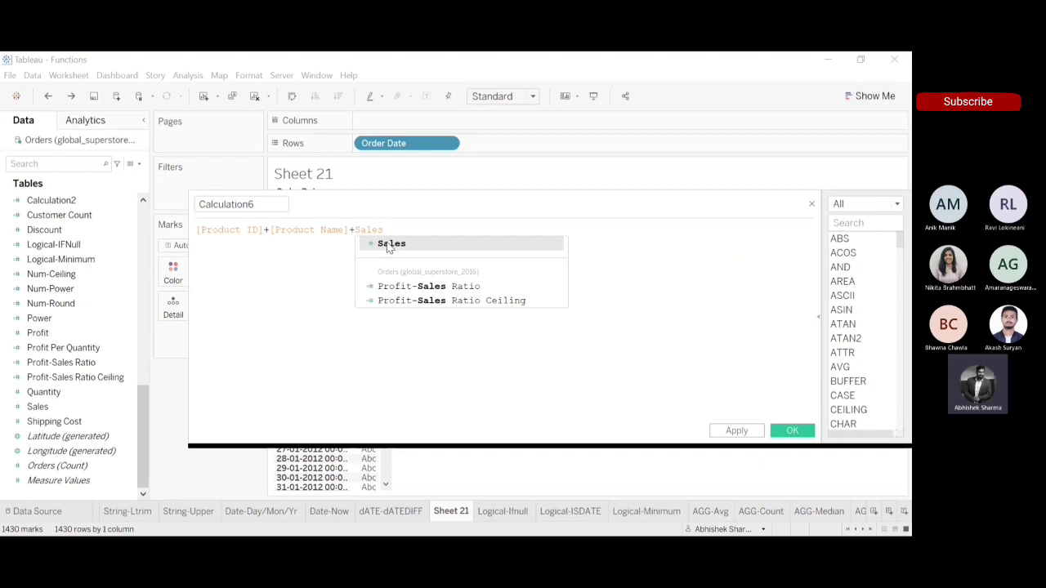
left_click(387, 243)
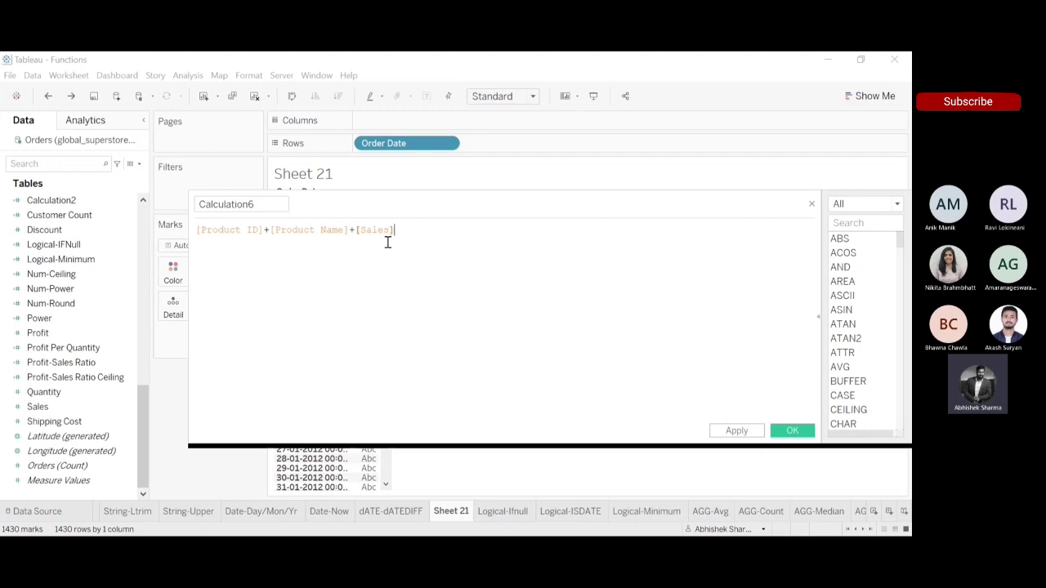
left_click(351, 230)
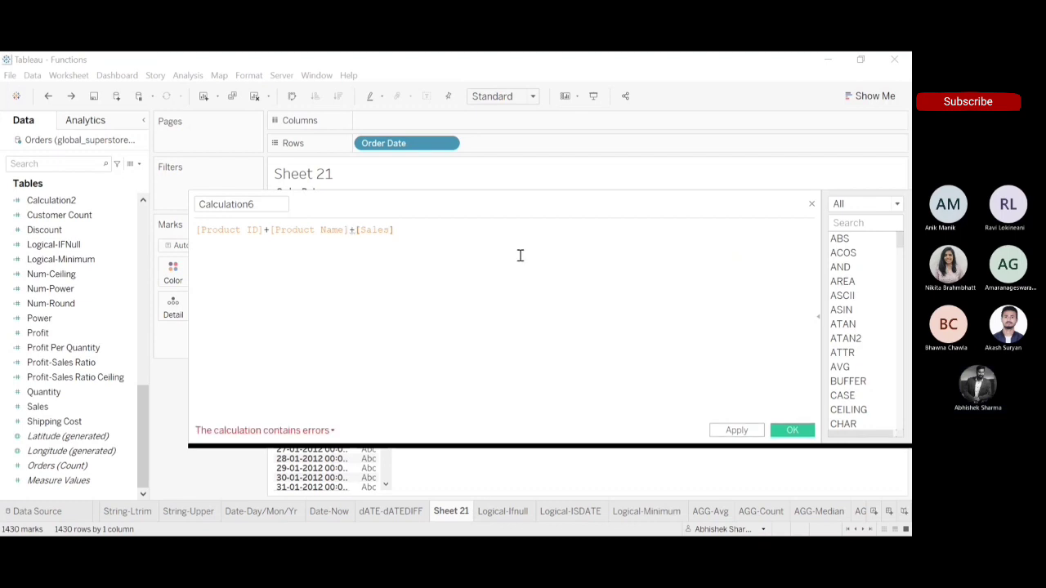
Step: Wrap Sales in STR so the formula reads [Product ID]+[Product Name]+STR([Sales]), and save the calculation
type("STR(")
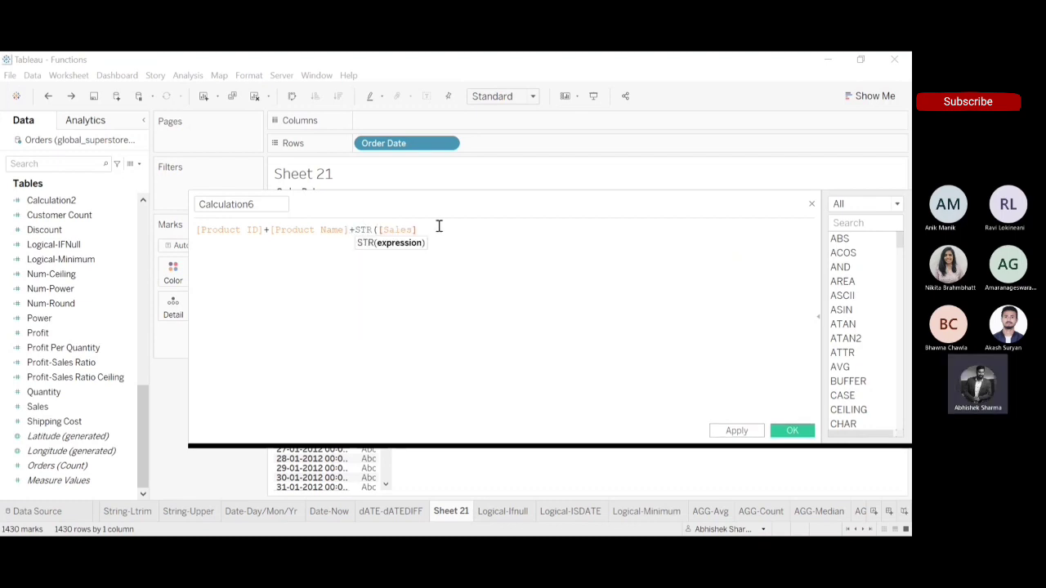
type(")")
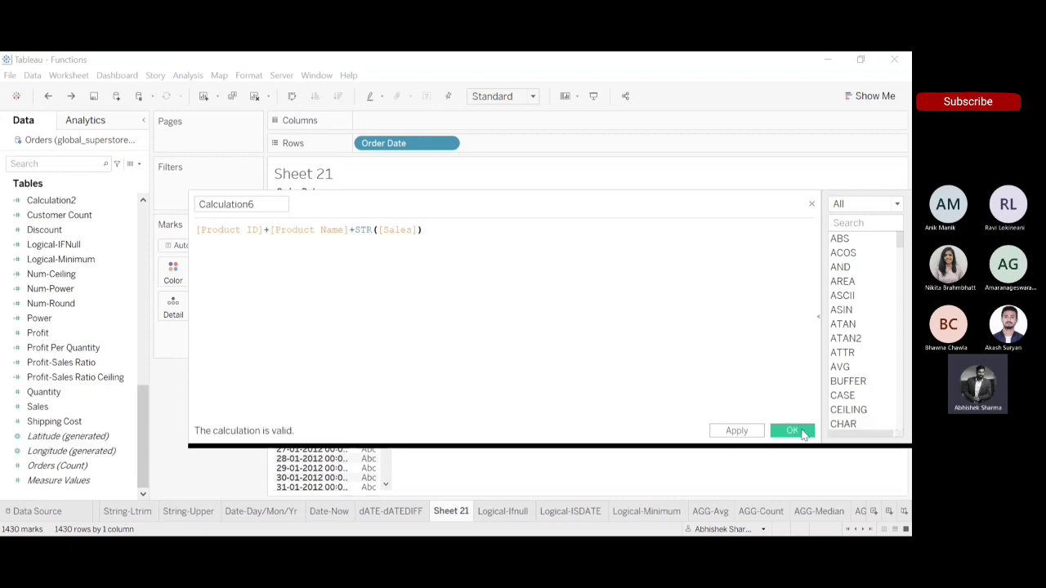
left_click(791, 431)
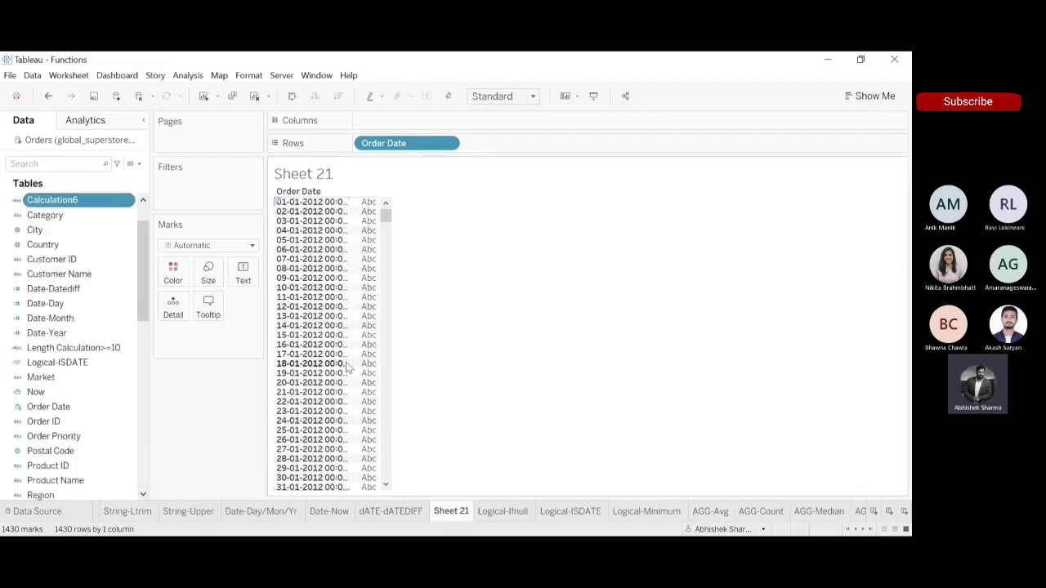
Step: Replace Order Date on Rows with Calculation6 and widen its column until the combined strings show in full
left_click_drag(409, 146, 274, 57)
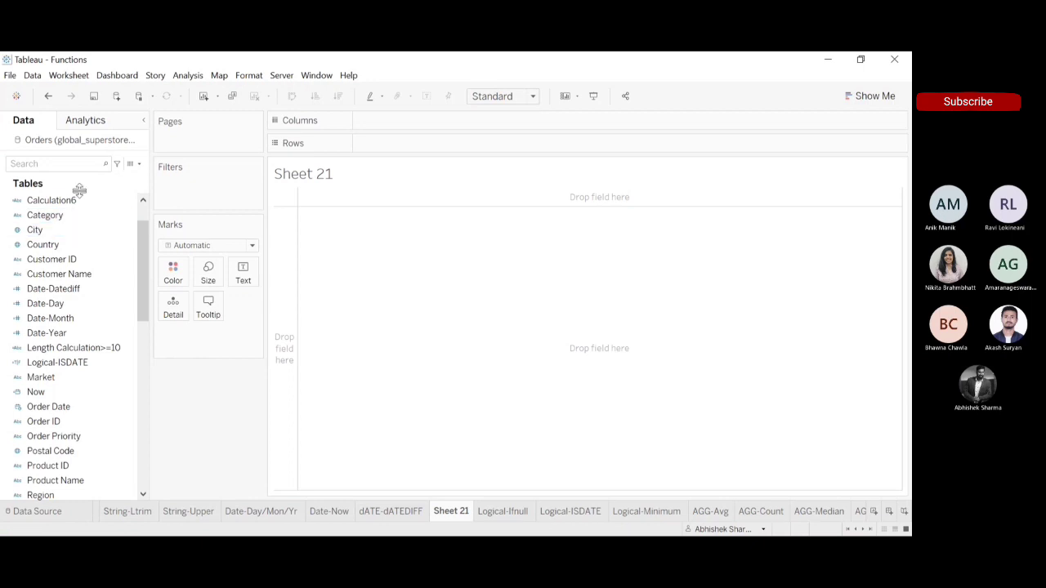
left_click_drag(77, 200, 417, 145)
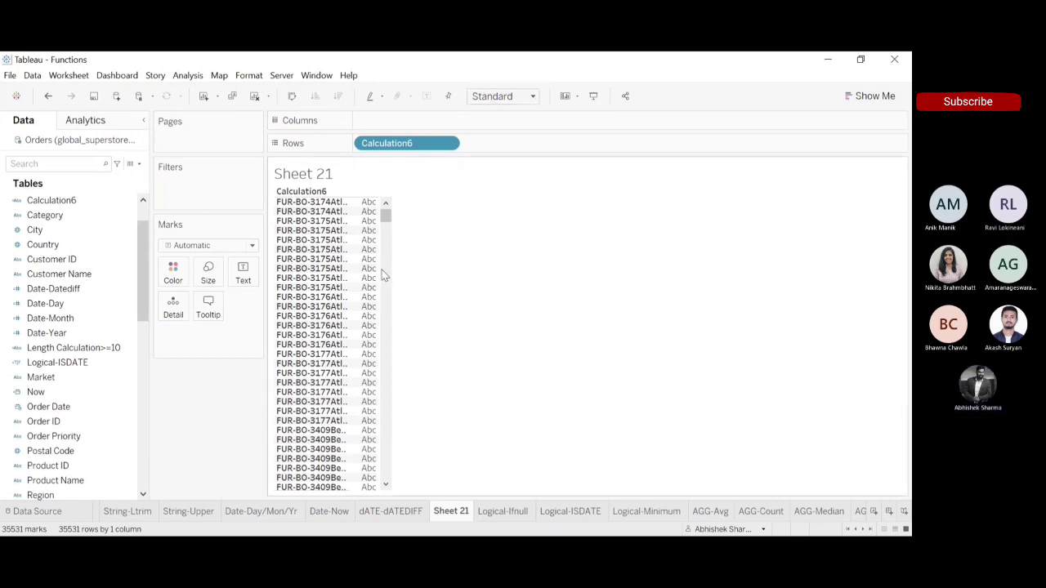
mouse_move(357, 283)
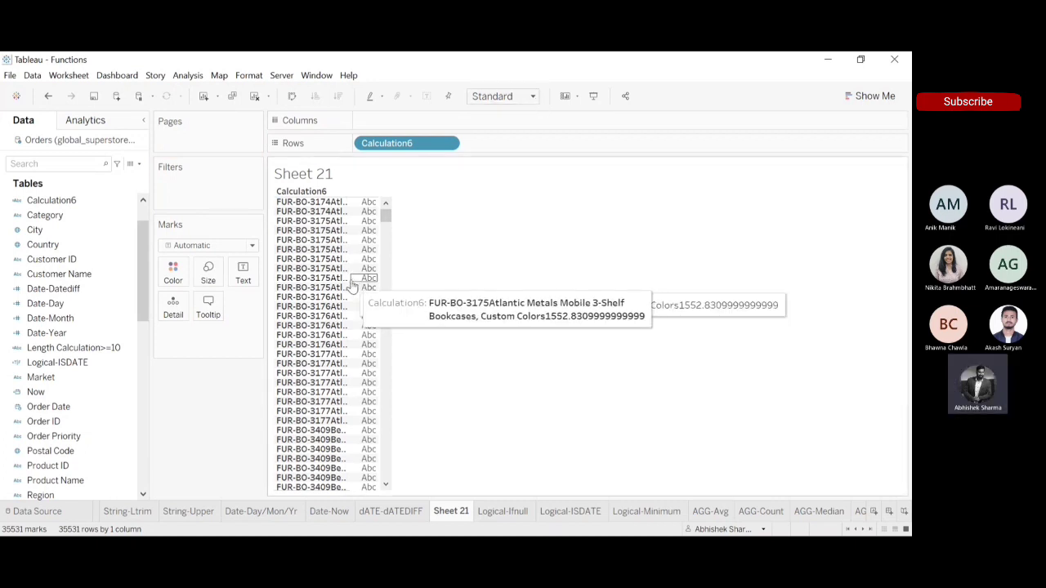
left_click_drag(383, 276, 585, 265)
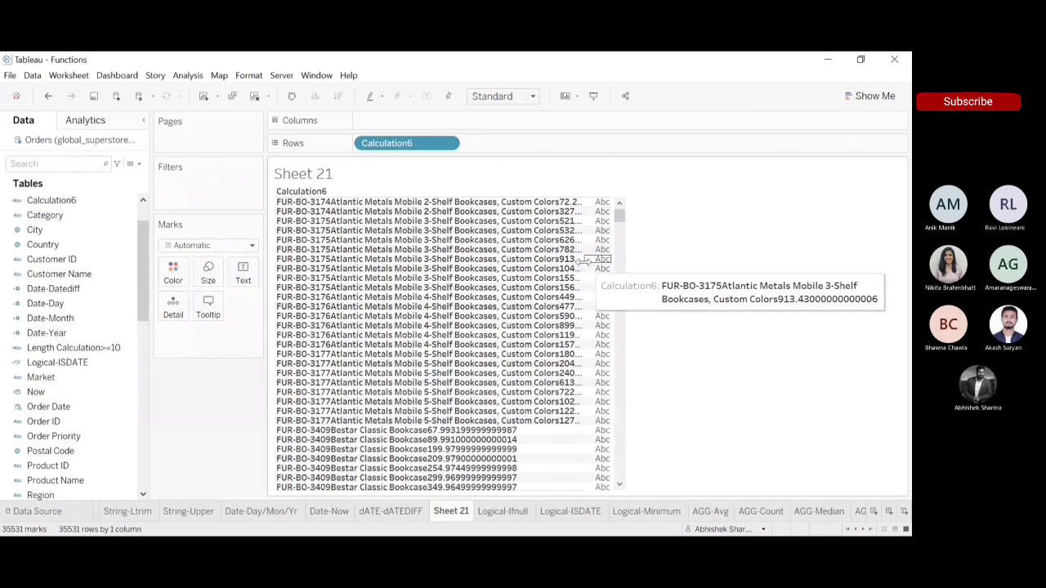
left_click_drag(612, 260, 818, 235)
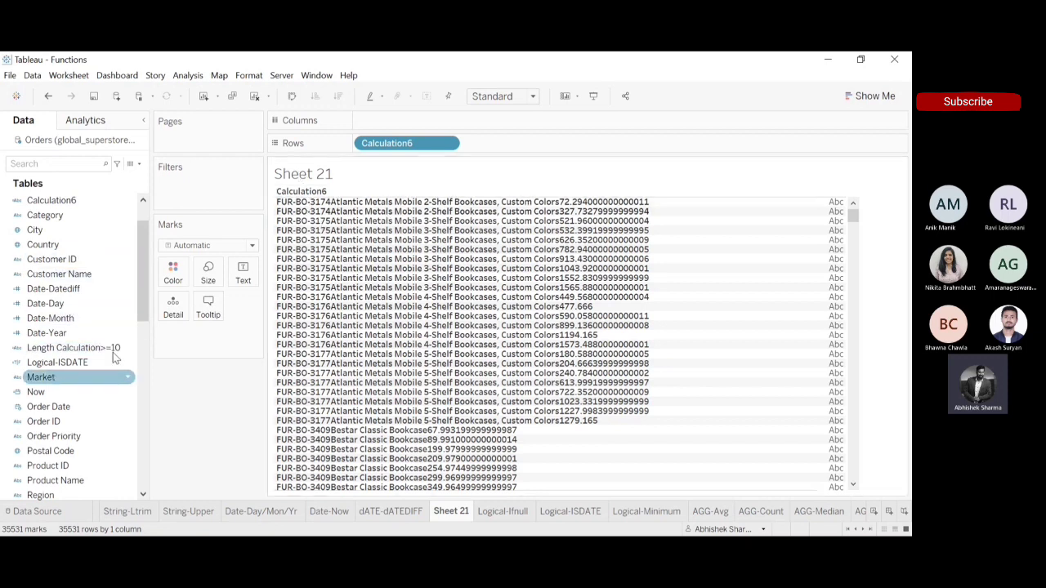
Step: Edit Calculation6 to put '-' separators between its terms, making it [Product ID]+'-'+[Product Name]+'-'+STR([Sales]), and save it
scroll(139, 283, "up", 2)
left_click(112, 244)
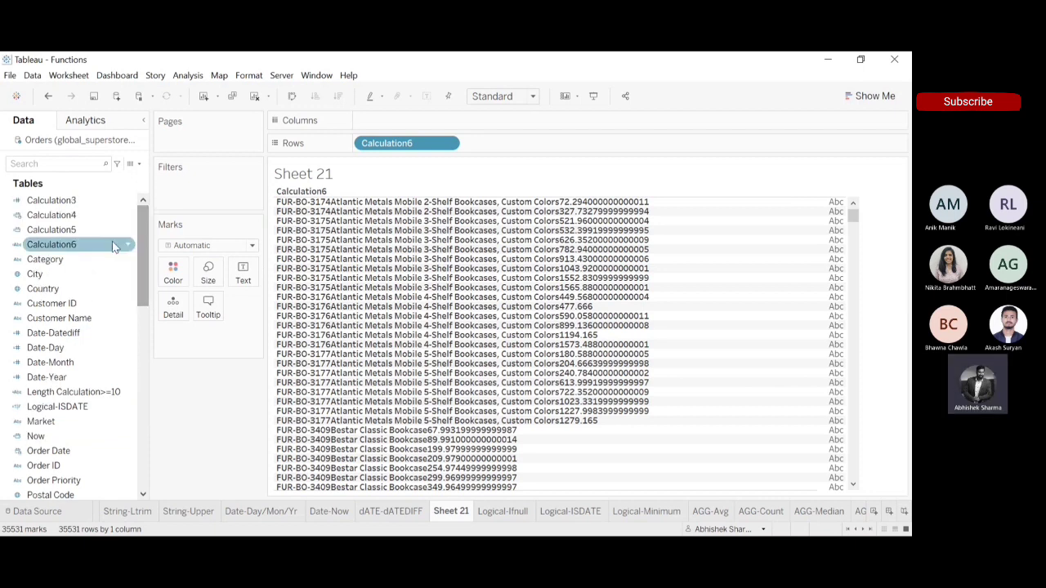
left_click(194, 132)
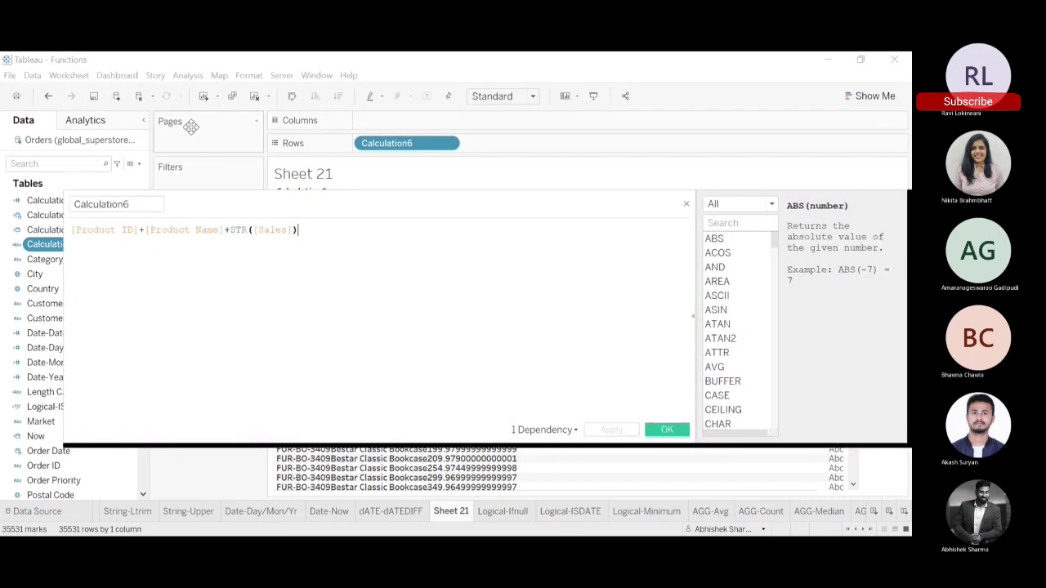
left_click(146, 230)
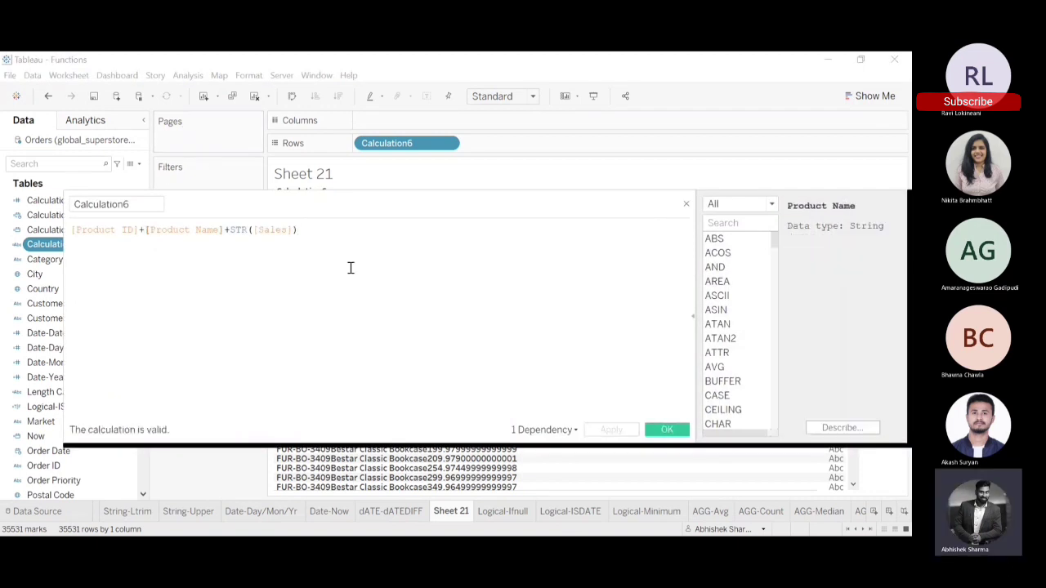
type("'-'")
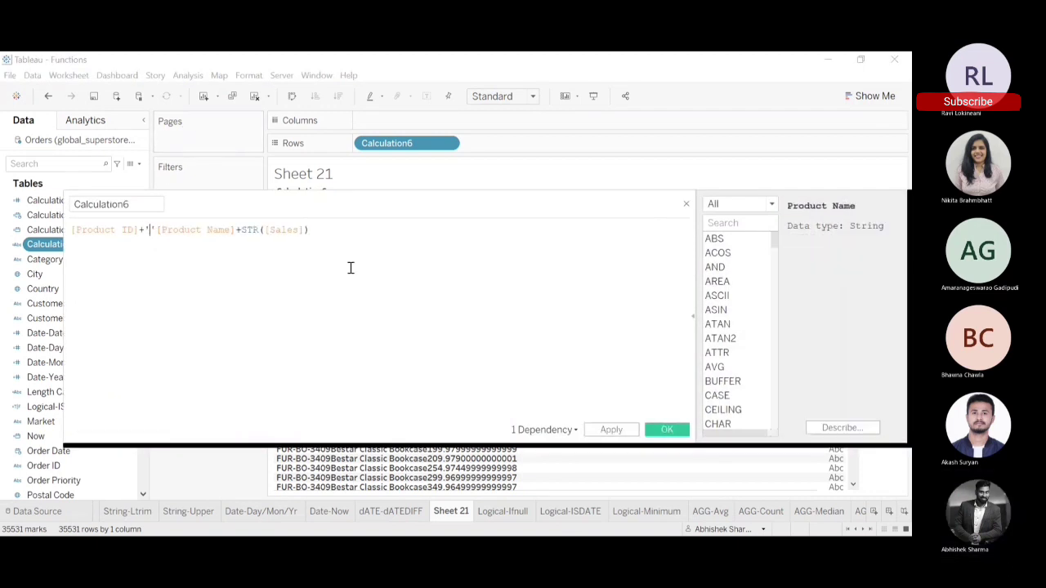
type("+")
left_click(252, 230)
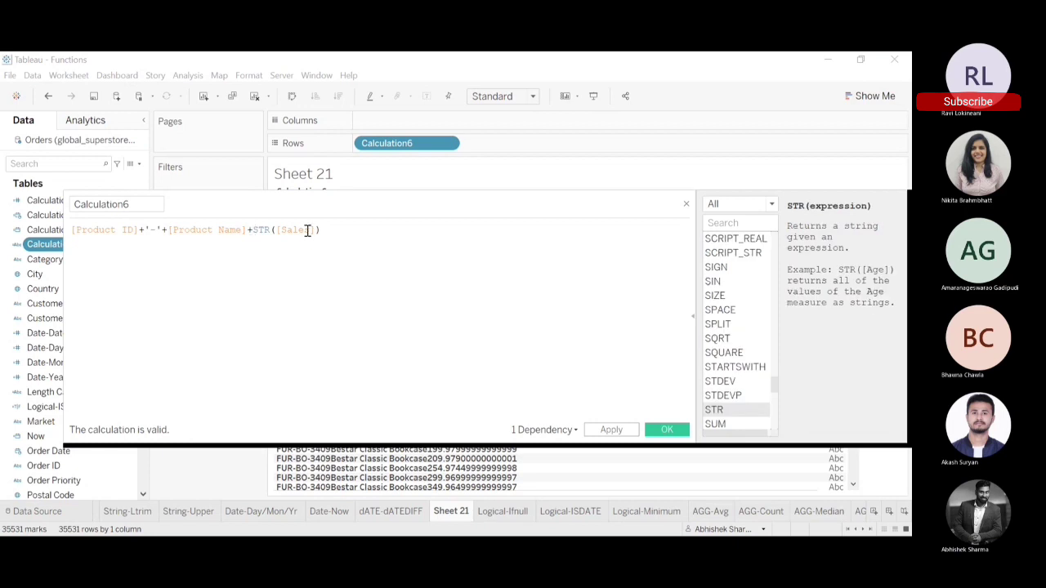
type("'-'")
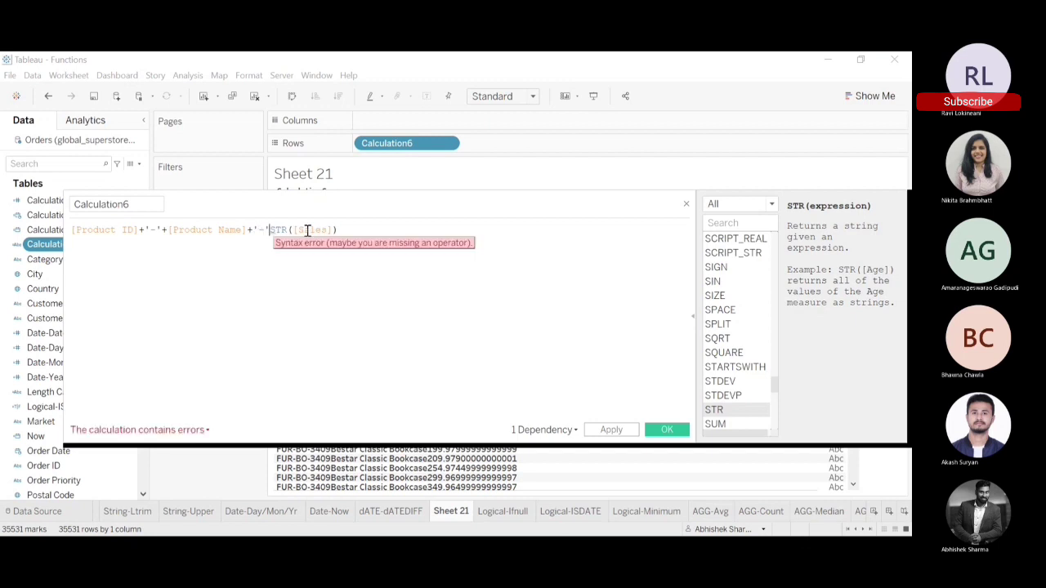
type("+")
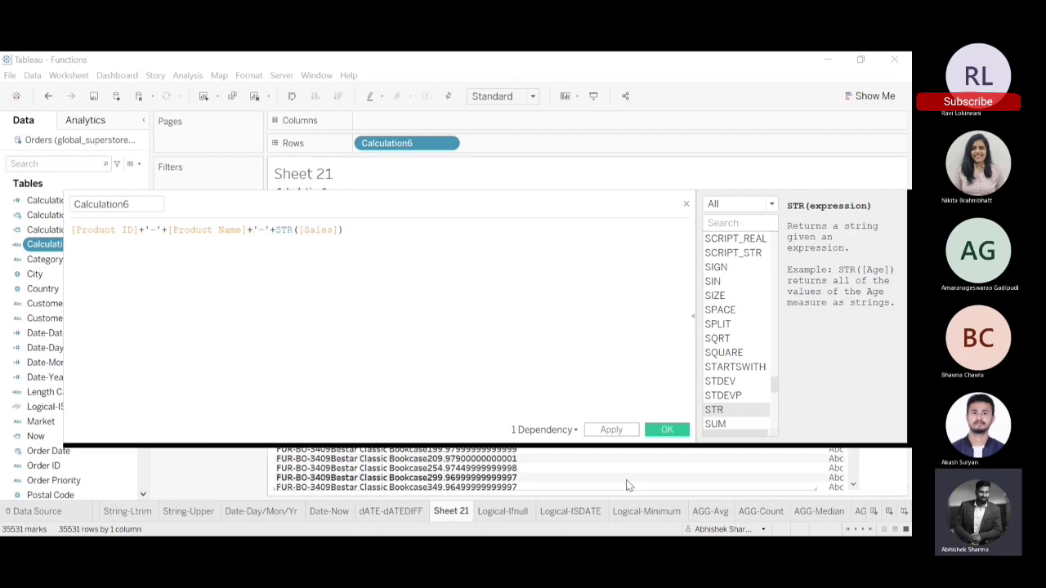
left_click(656, 433)
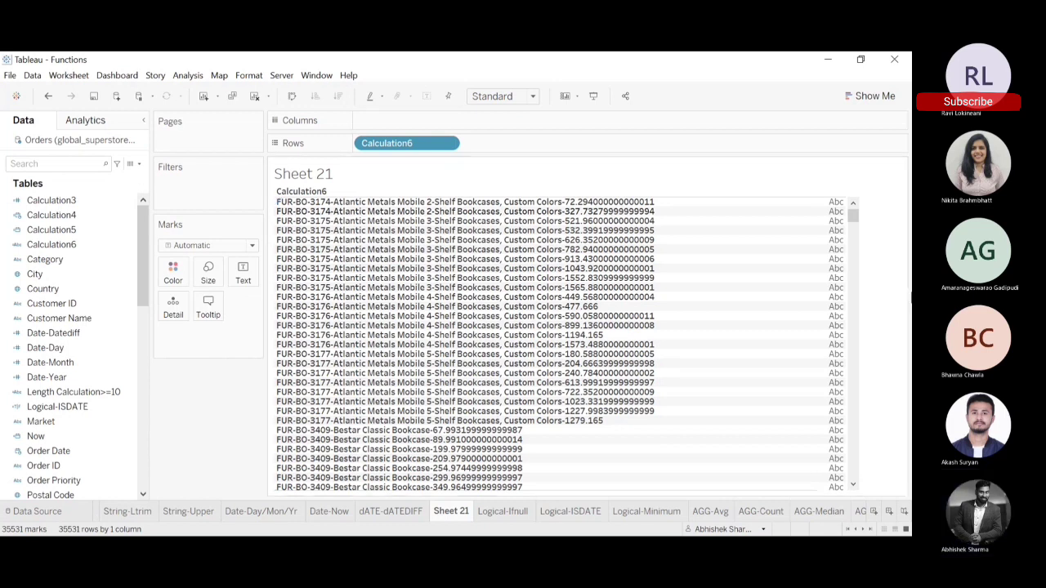
Step: On the Logical-Minimum sheet, inspect the formula of the Logical-Minimum calculated field and close it without changes
left_click(638, 513)
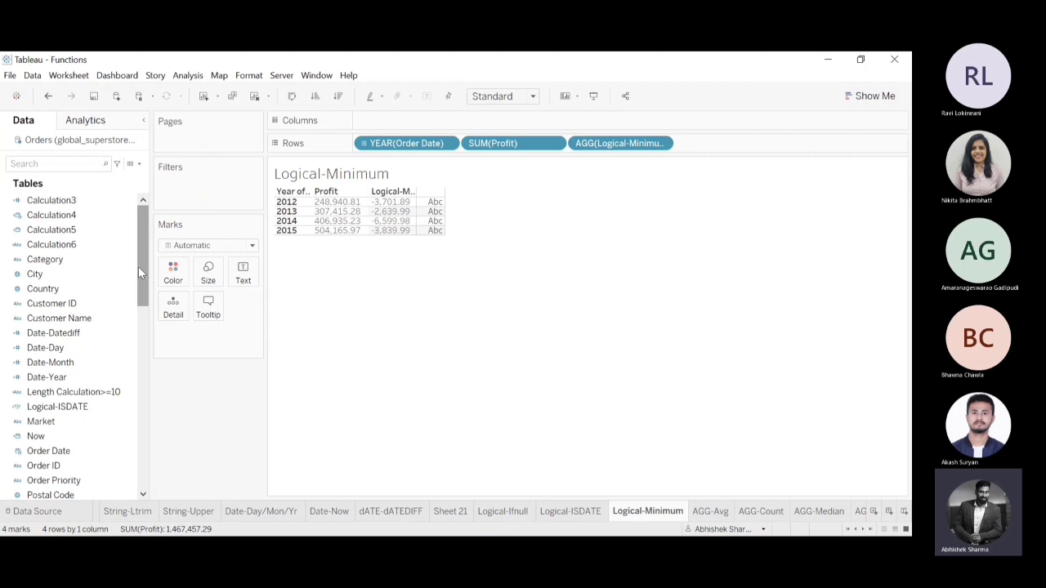
left_click_drag(138, 268, 169, 483)
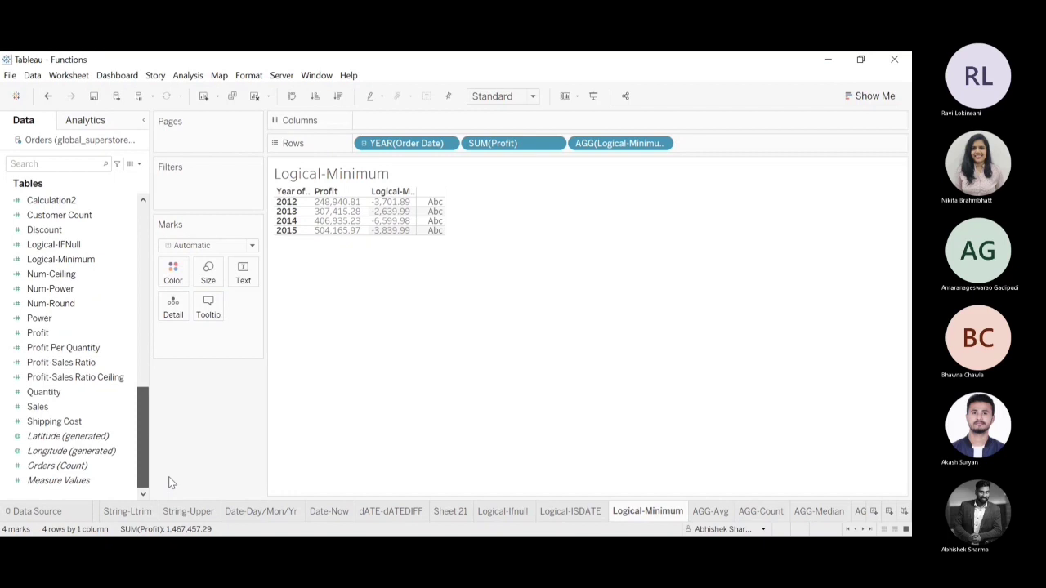
left_click(102, 259)
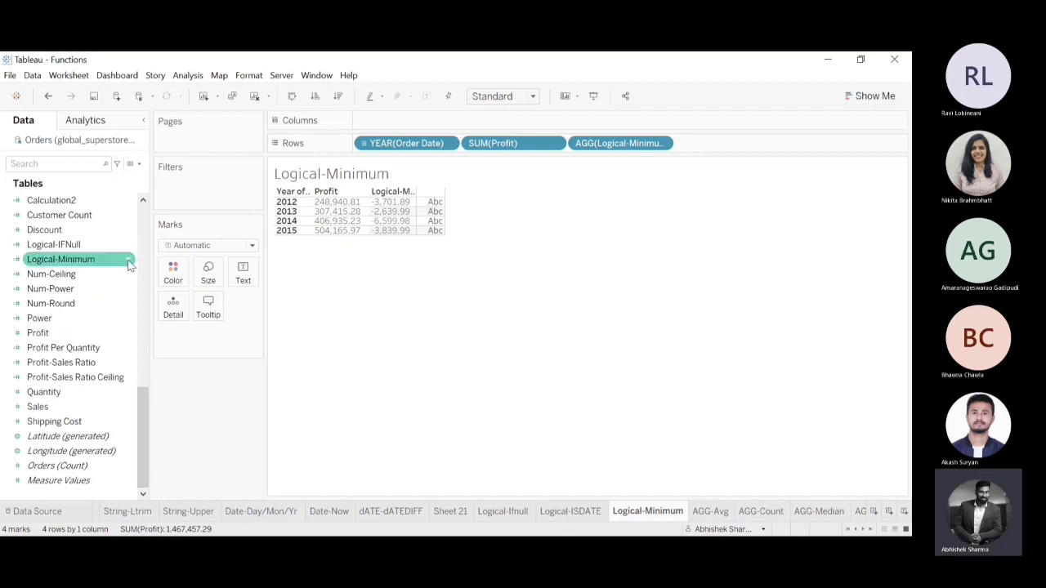
left_click(174, 334)
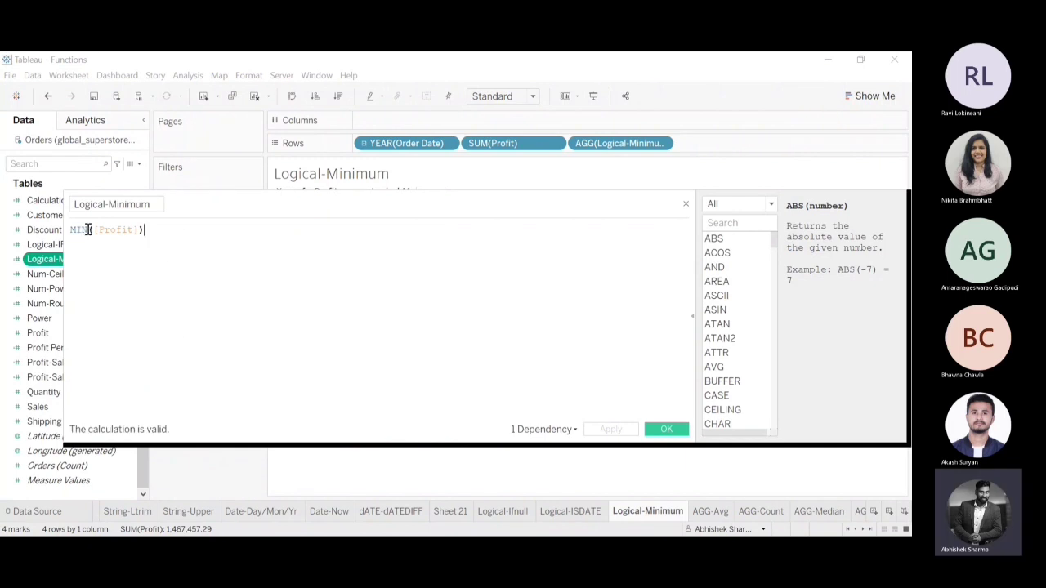
left_click(686, 206)
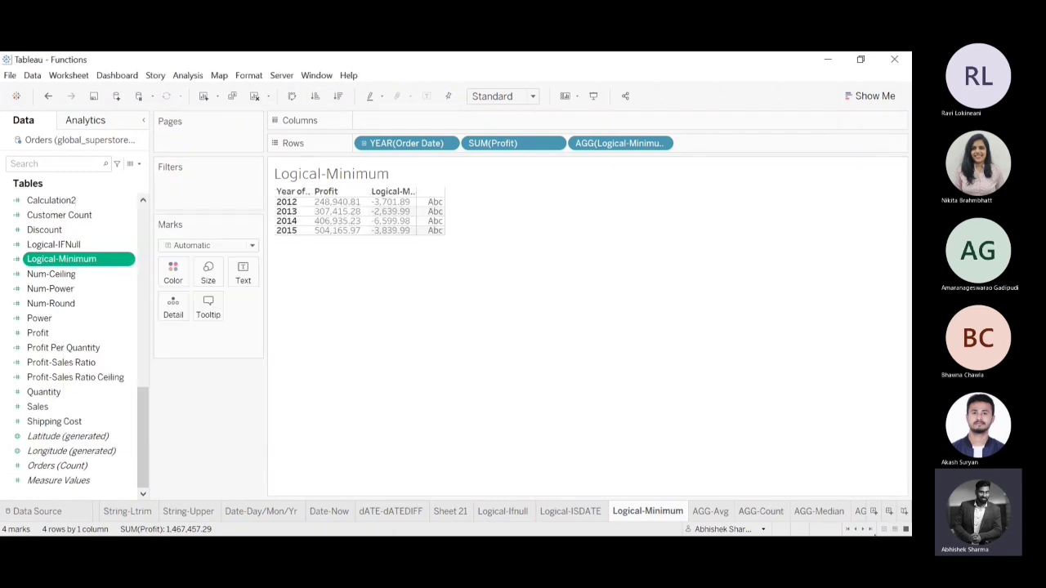
Step: Fit the Logical-Minimum sheet to Entire View and widen the Logical-Minimum column to show its full header
left_click(870, 530)
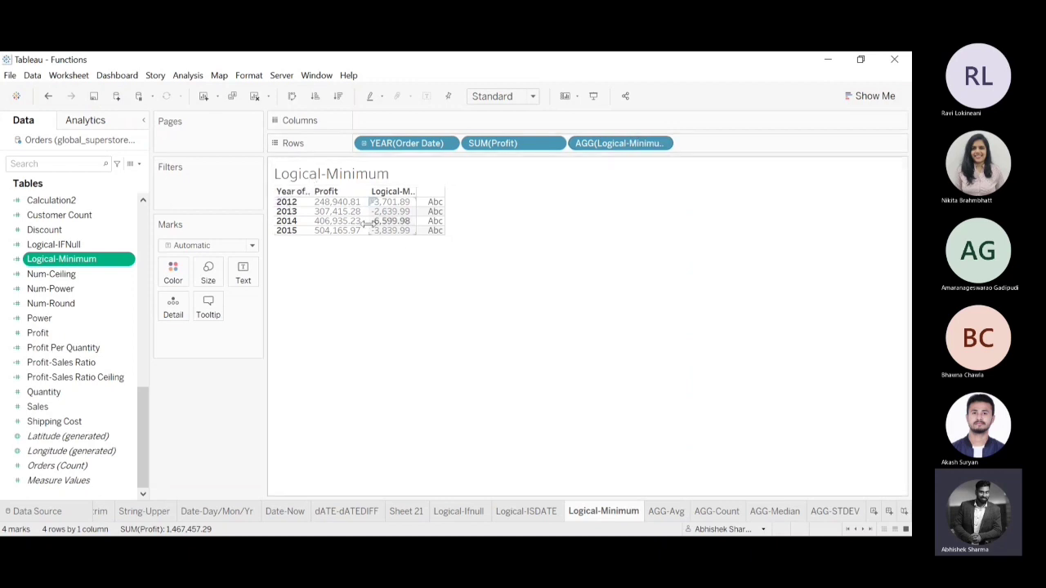
left_click(527, 101)
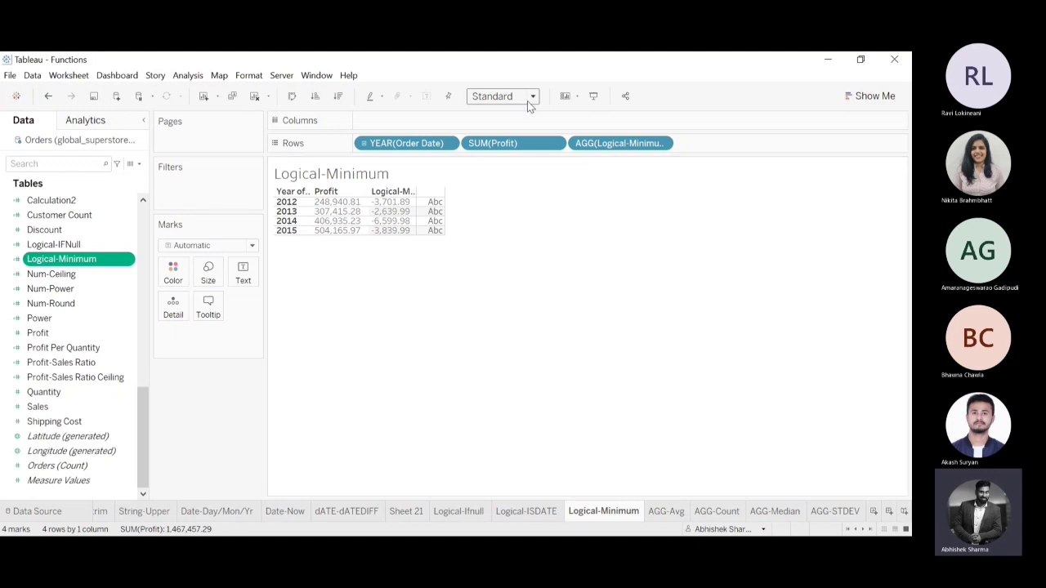
left_click(517, 148)
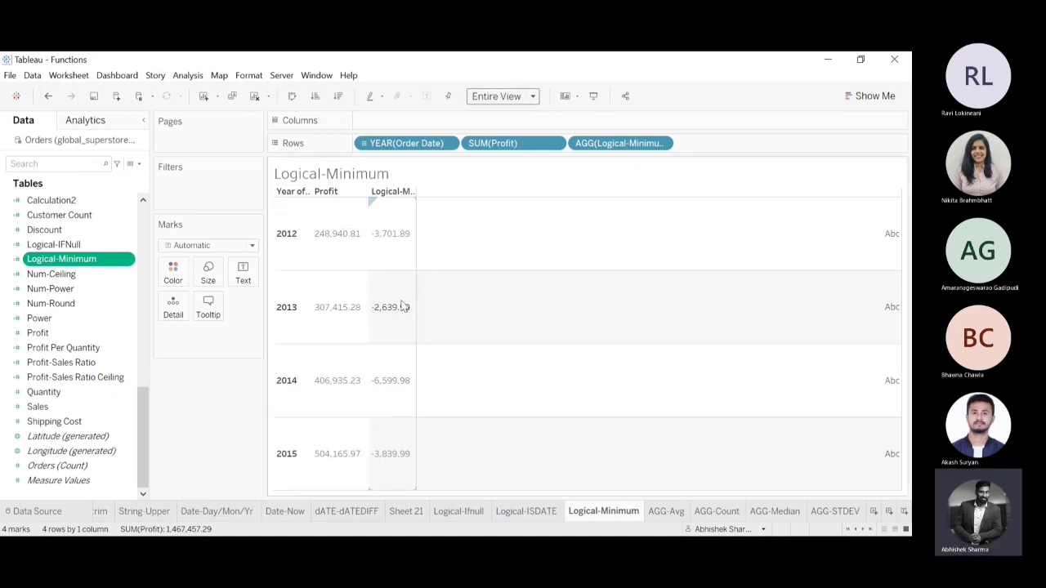
left_click_drag(415, 247, 646, 252)
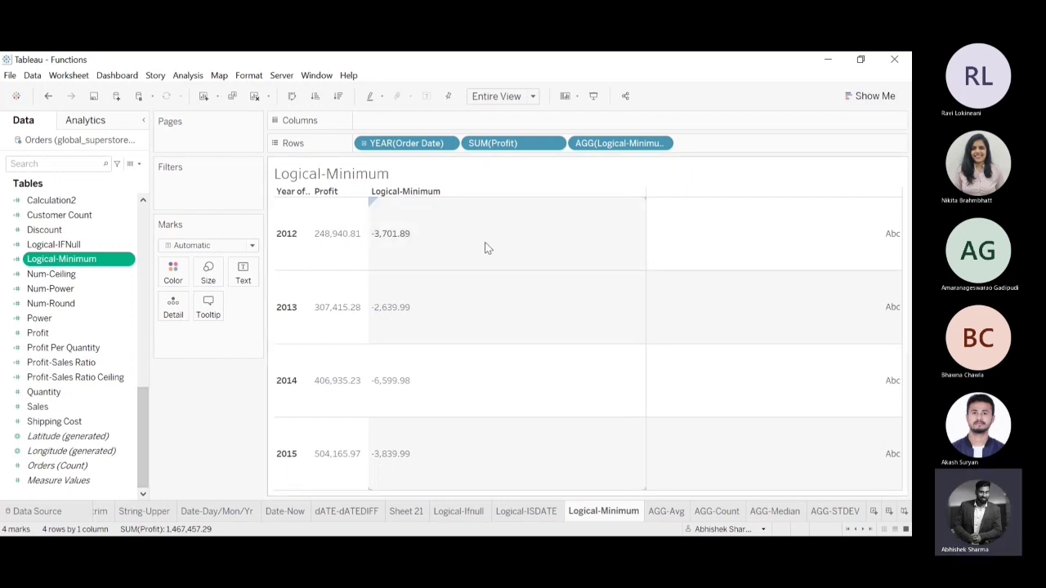
Step: Replace the Logical-Minimum field on Rows with Profit, aggregated as Minimum and converted to discrete
left_click_drag(621, 143, 20, 293)
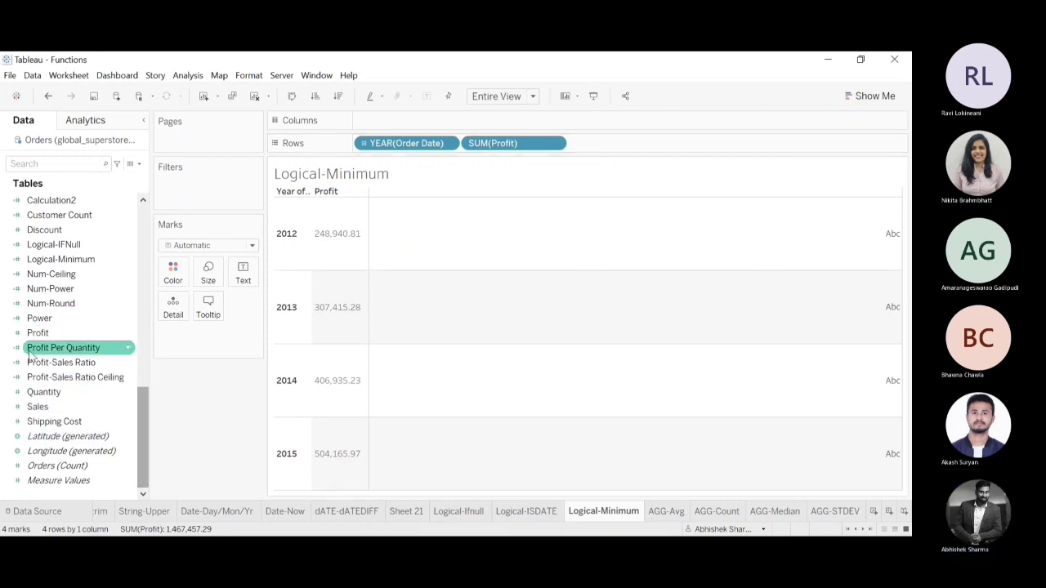
left_click_drag(37, 333, 605, 153)
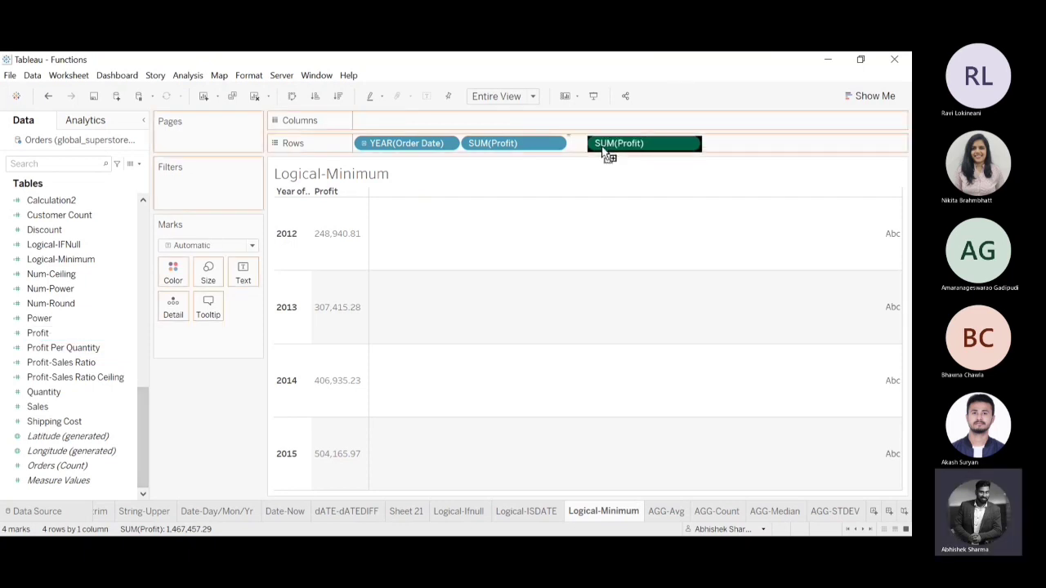
left_click_drag(605, 153, 603, 150)
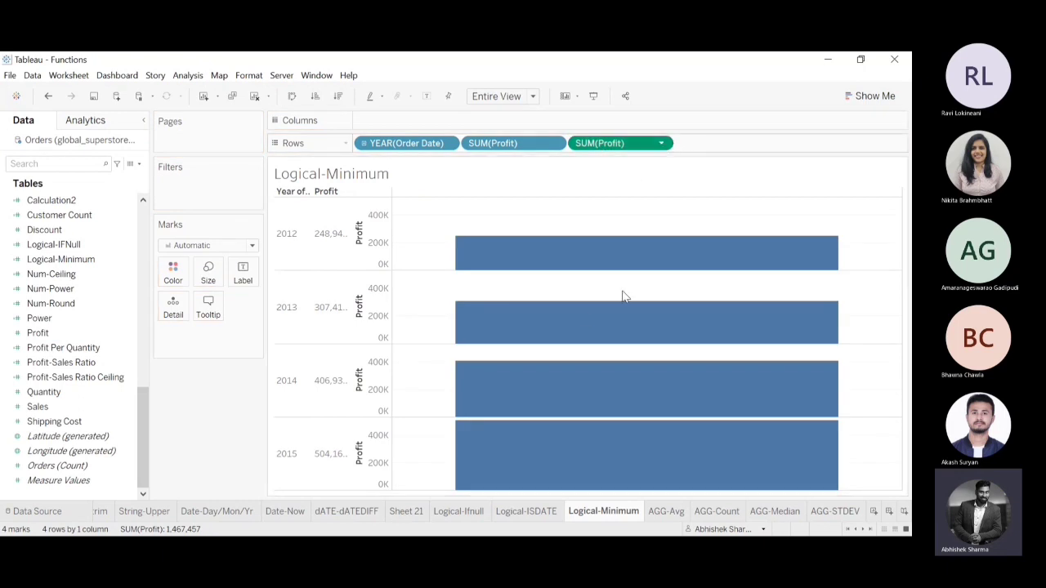
left_click(746, 369)
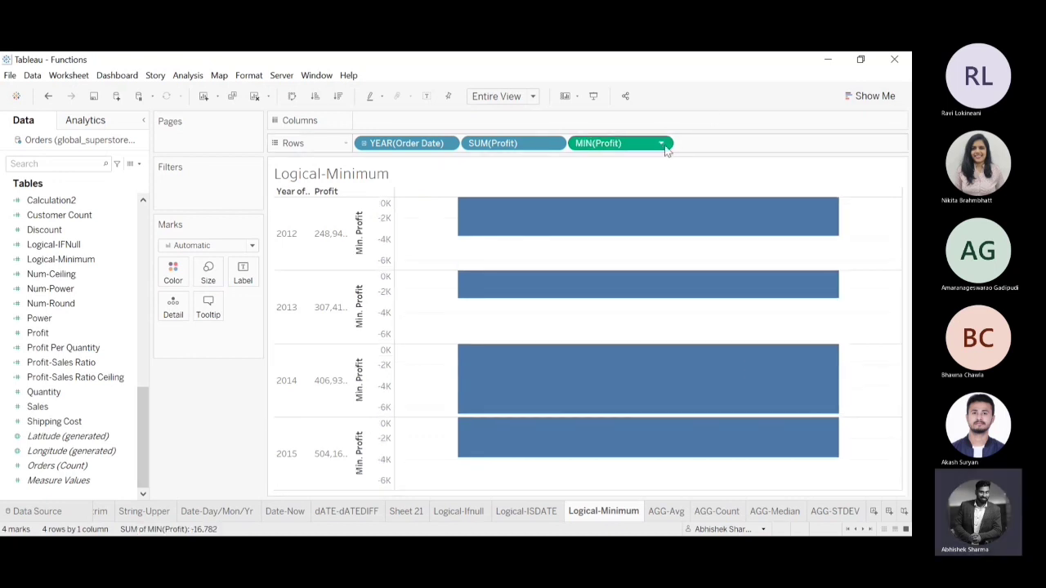
left_click(640, 316)
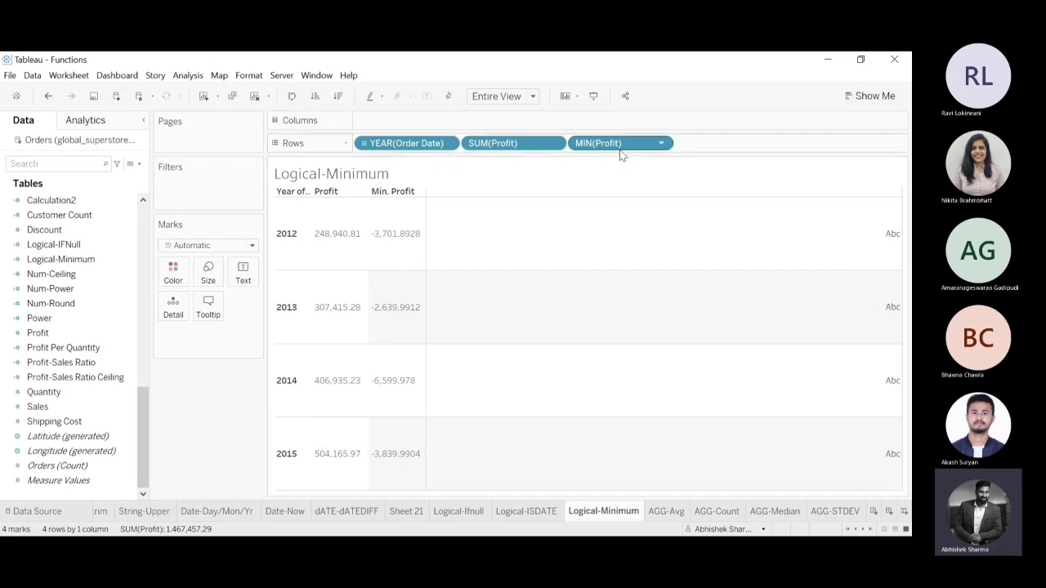
Step: Add an in-shelf calculation MIN([Profit]) at the end of Rows and convert it to discrete
double_click(702, 144)
type("MIN(")
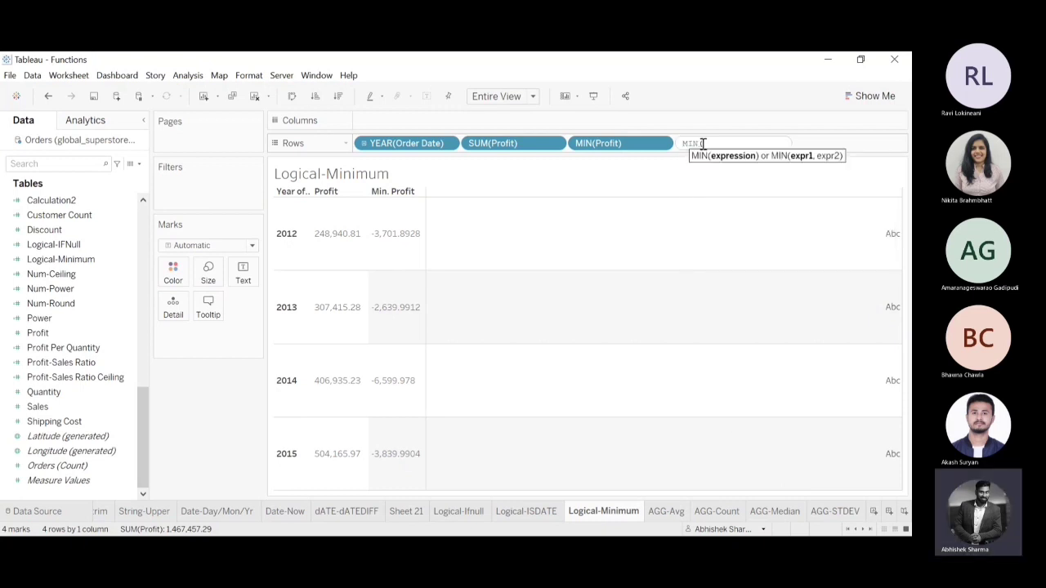
type("Prof")
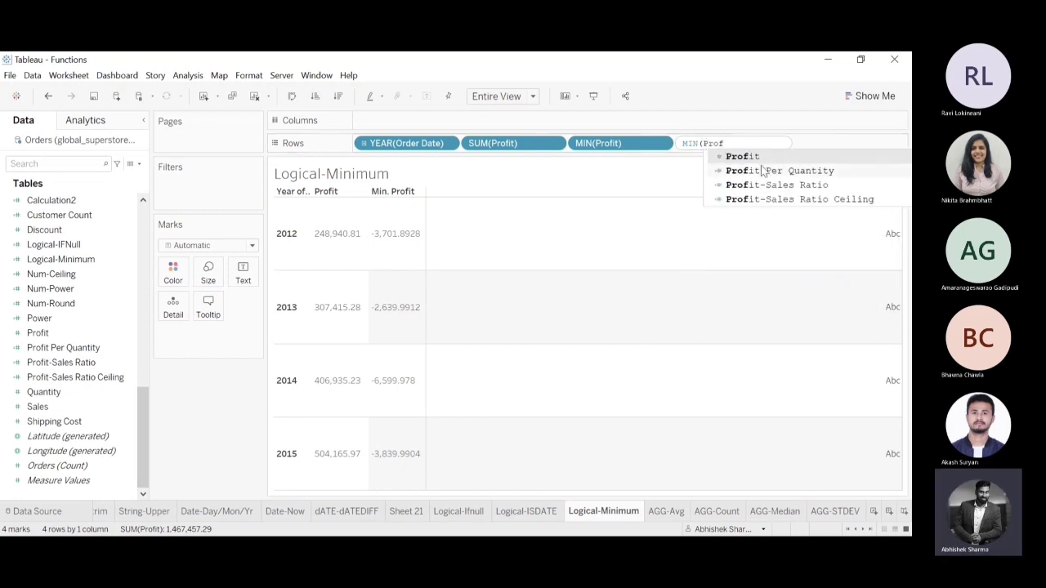
left_click(766, 160)
type(")")
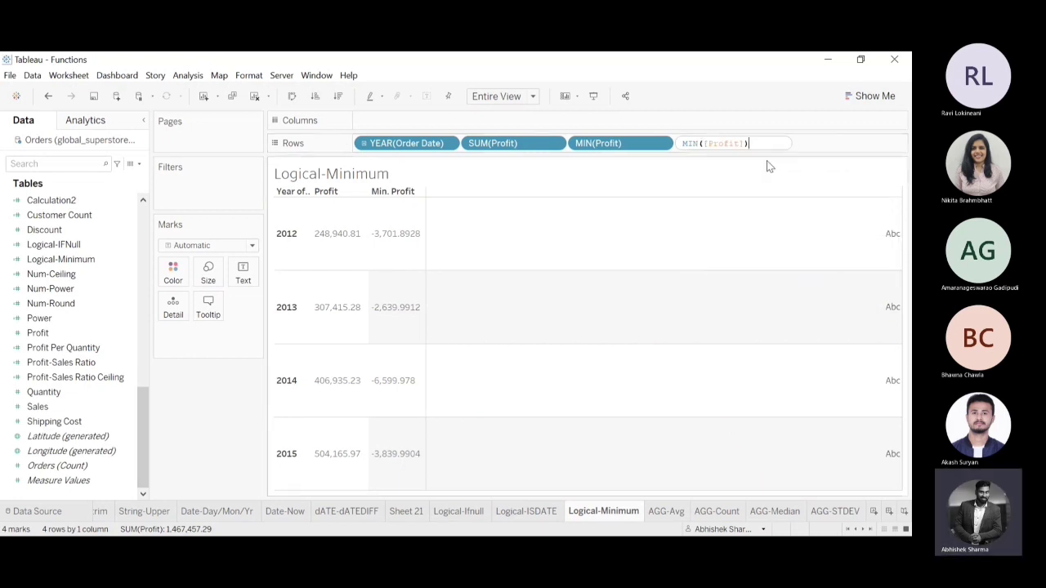
key("Return")
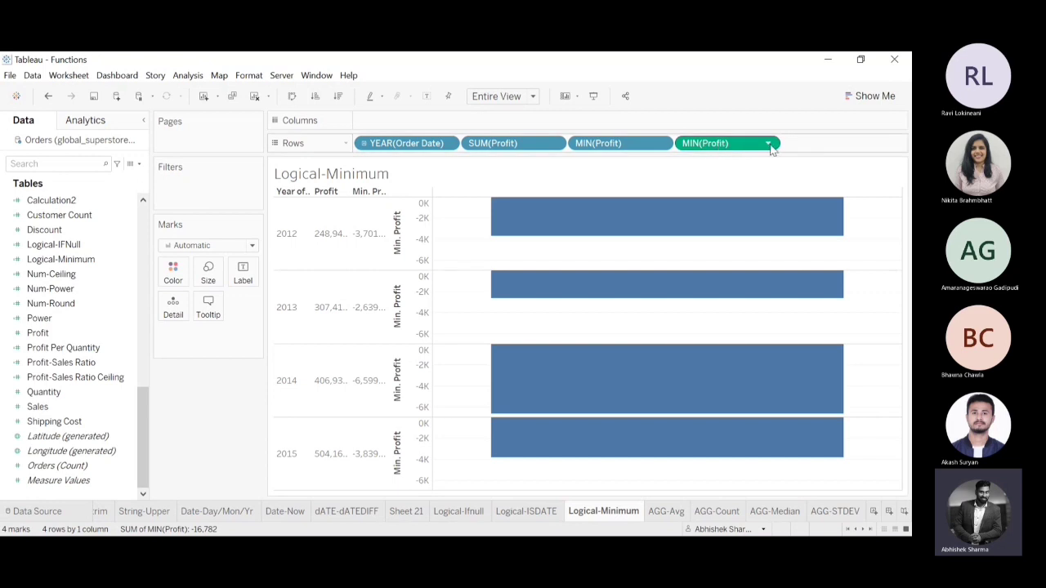
left_click(725, 311)
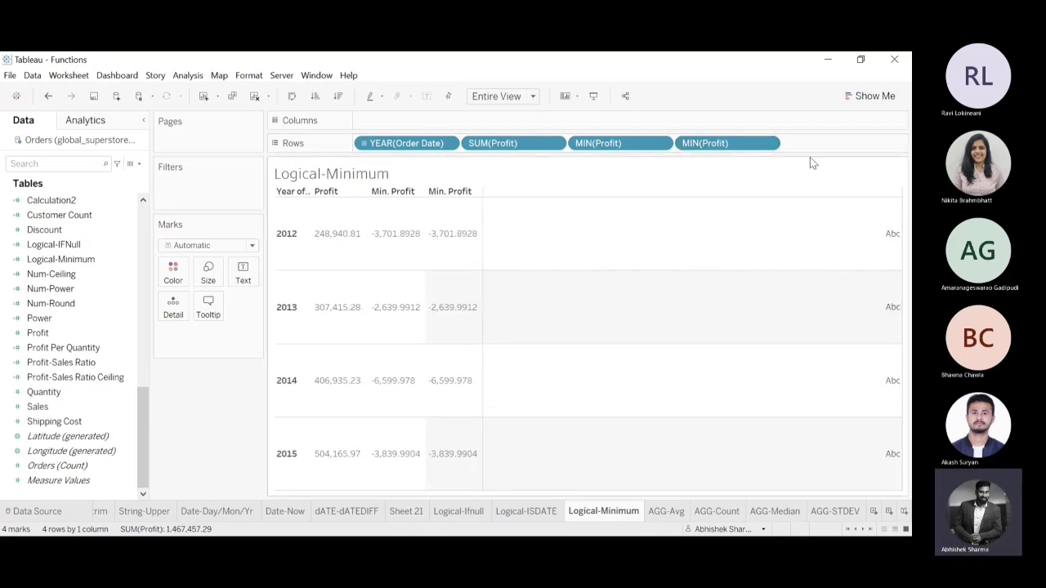
Step: Undo the discrete conversion and change the in-shelf calculation at the end of Rows to STR(MIN([Profit]))
key("ctrl+z")
double_click(713, 145)
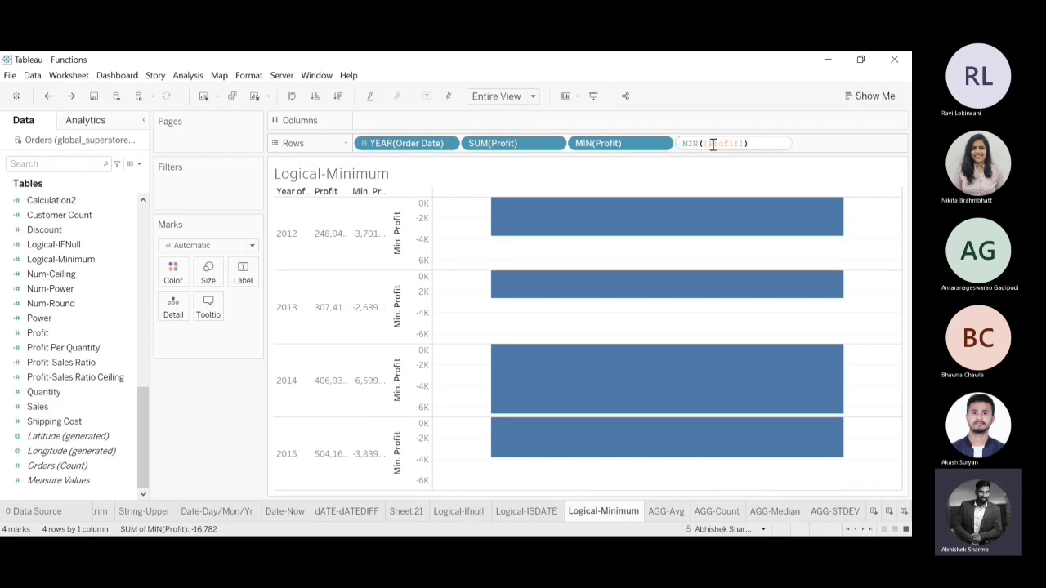
left_click(683, 144)
type("STR(")
left_click(783, 143)
type("))")
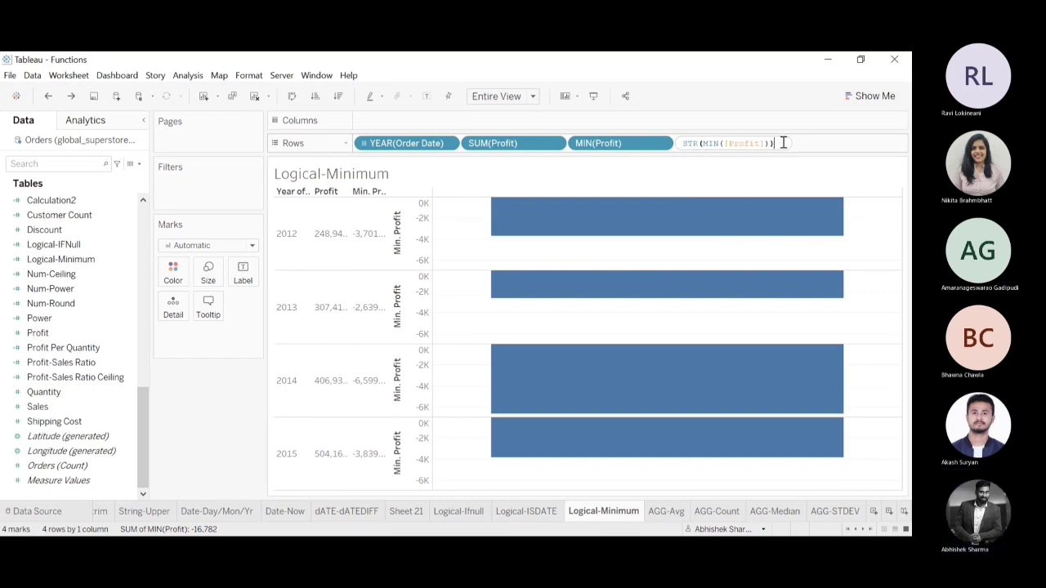
key("Return")
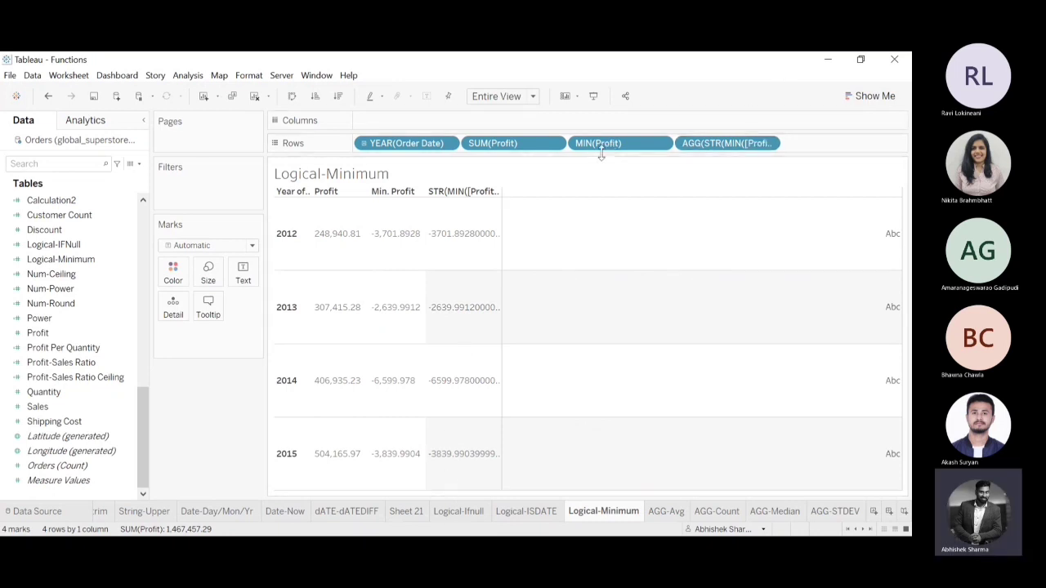
left_click(659, 145)
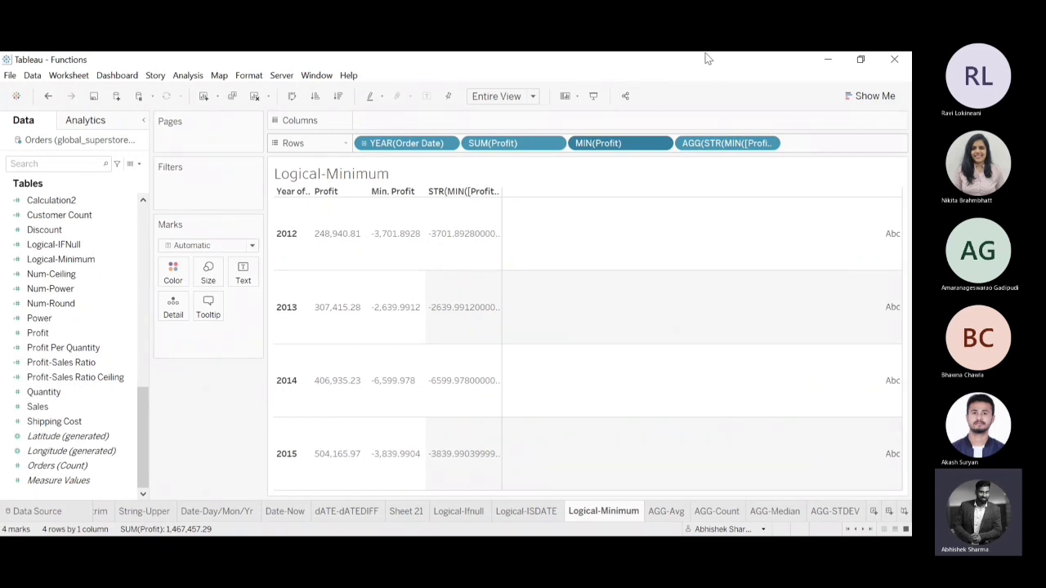
Step: Start a new calculated field with the default name and enter the formula MIN(Profit)
double_click(825, 141)
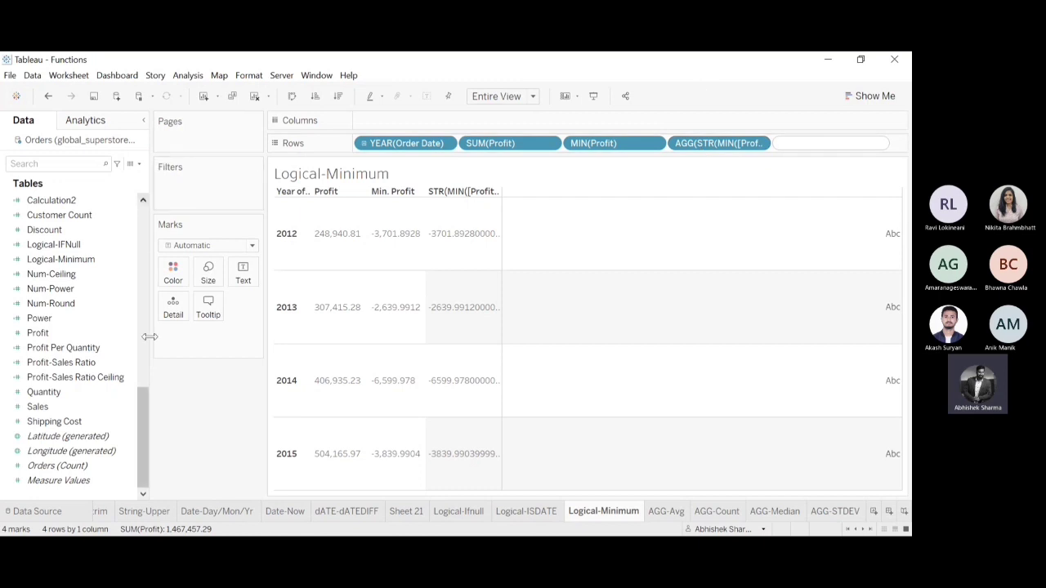
left_click_drag(140, 420, 139, 172)
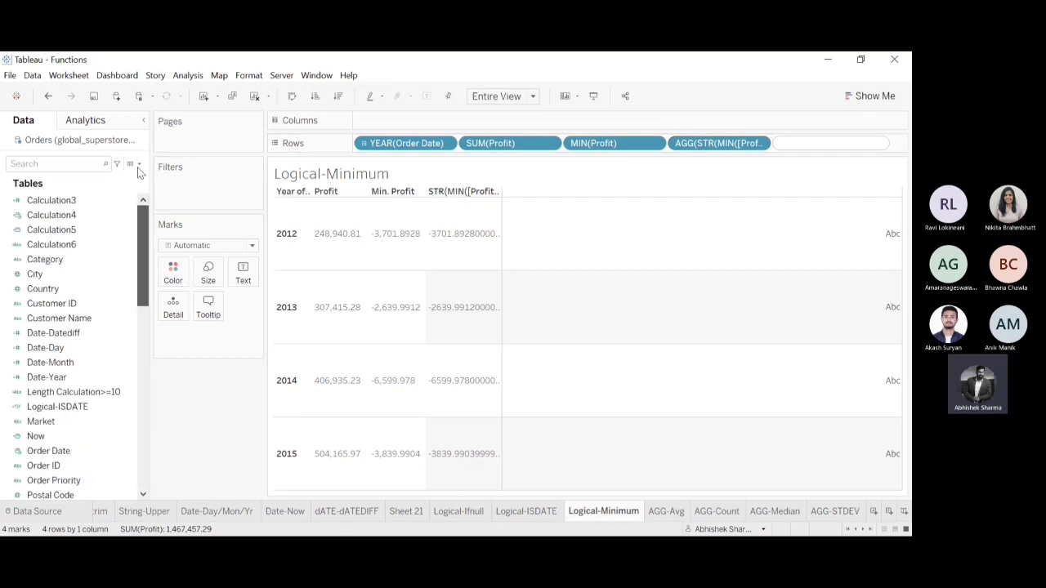
left_click(139, 166)
left_click(103, 180)
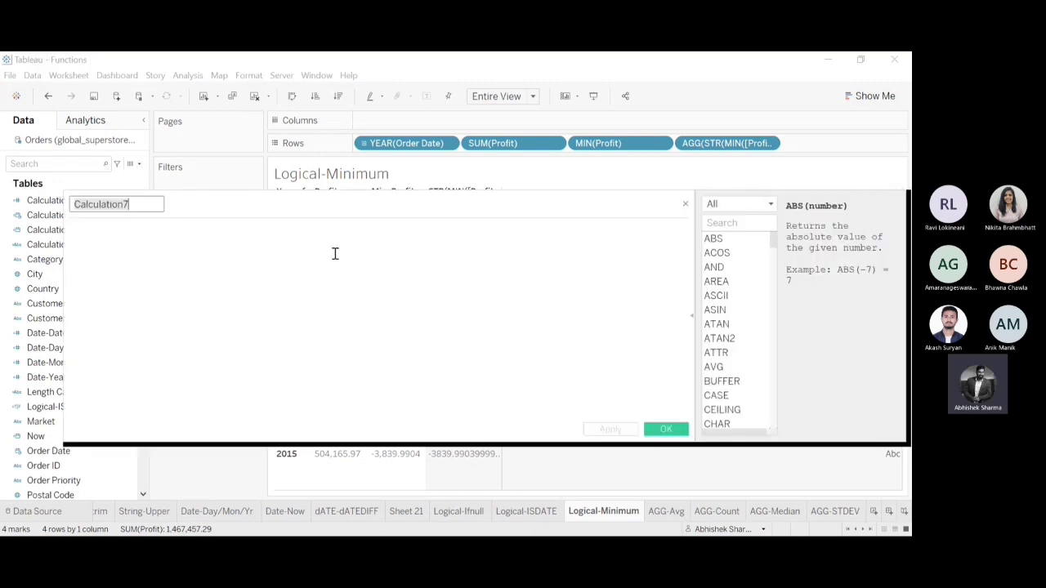
left_click(343, 255)
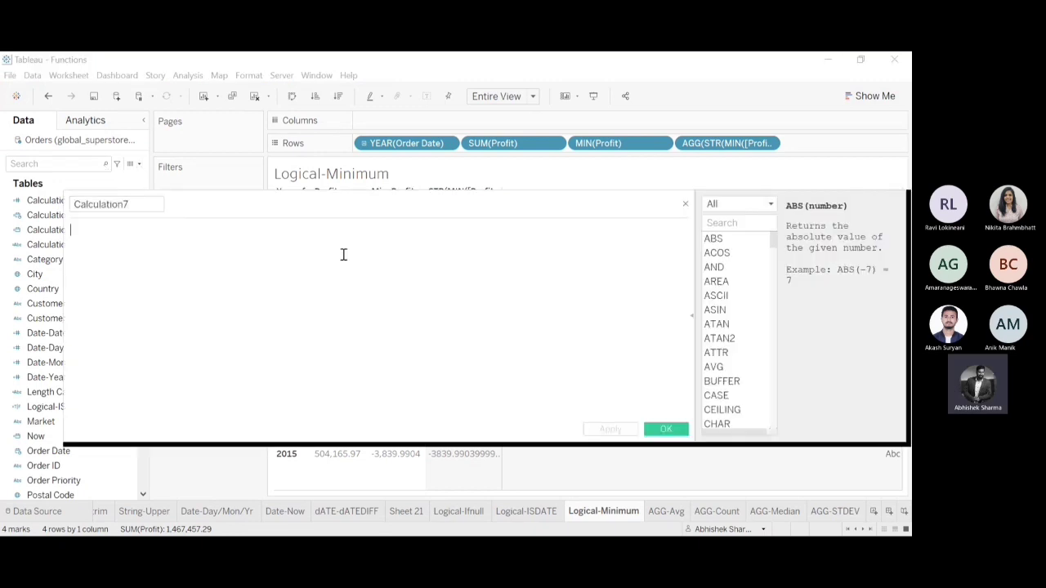
type("US")
key("BackSpace")
key("BackSpace")
type("MIN(")
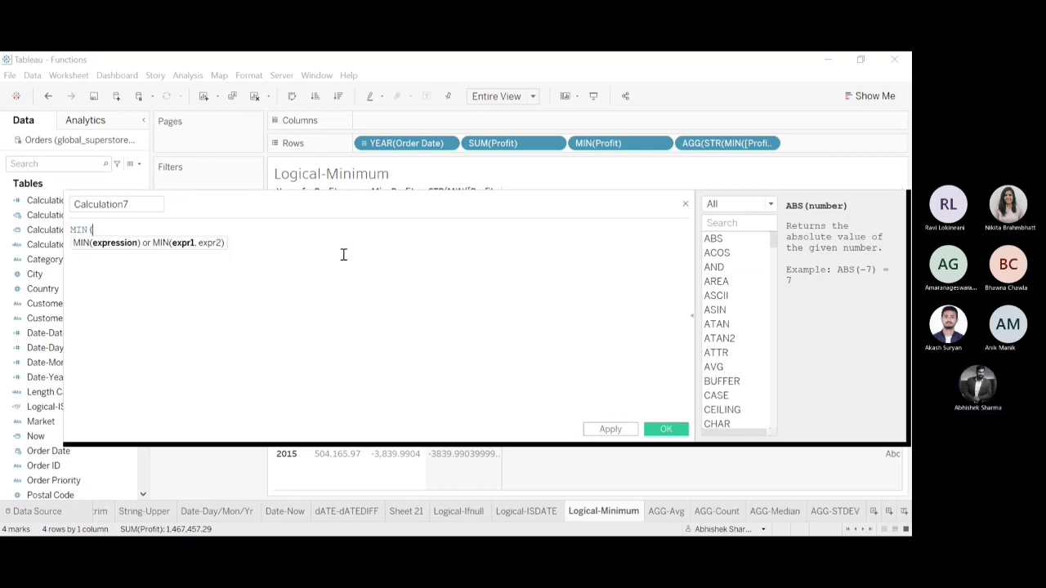
type("Profit)")
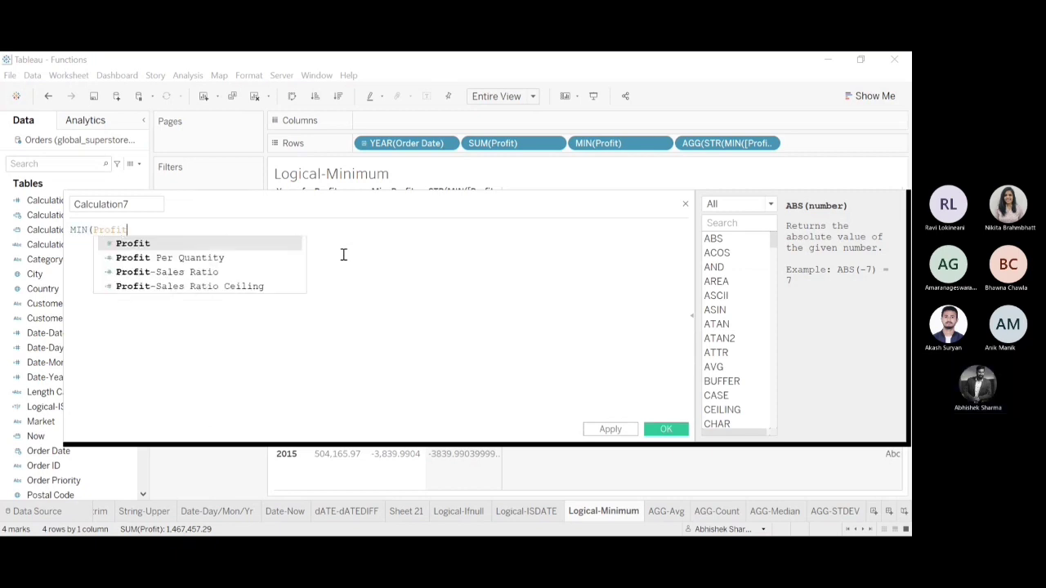
Step: Extend the formula to STR(MIN(Profit)), save the calculated field and add it to the end of Rows
left_click(72, 230)
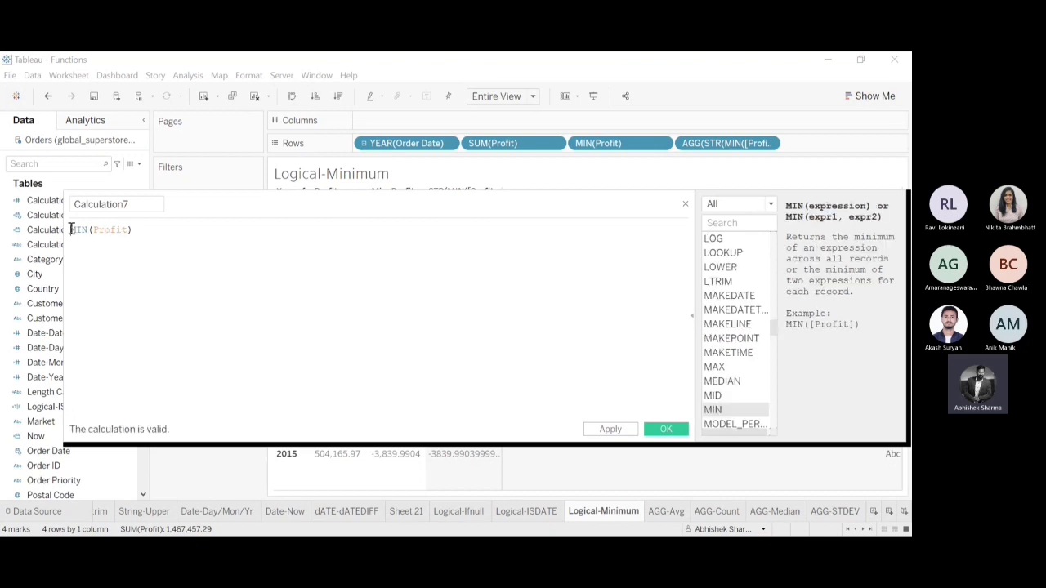
type("STR")
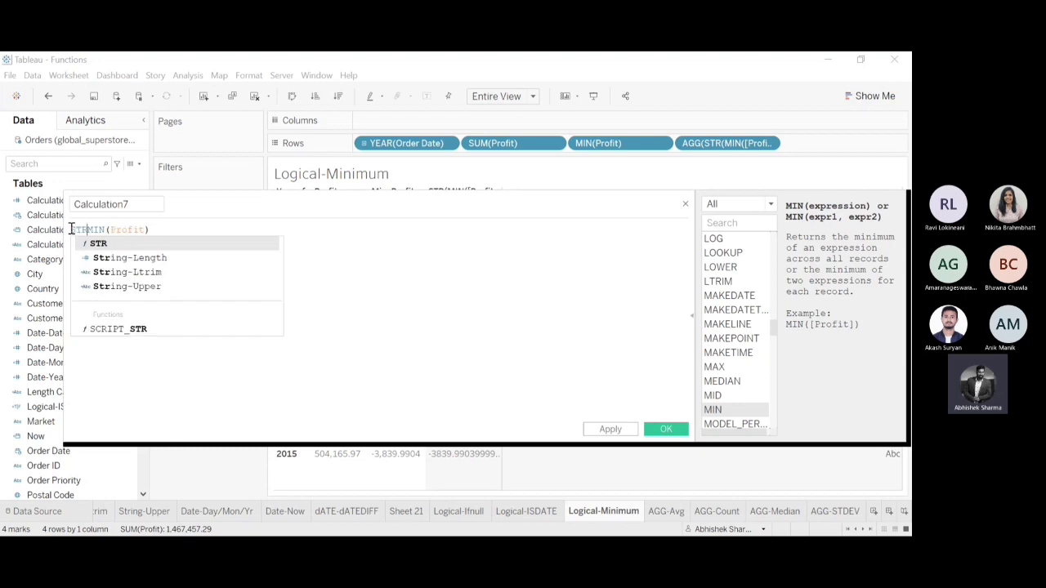
type("(")
left_click(175, 235)
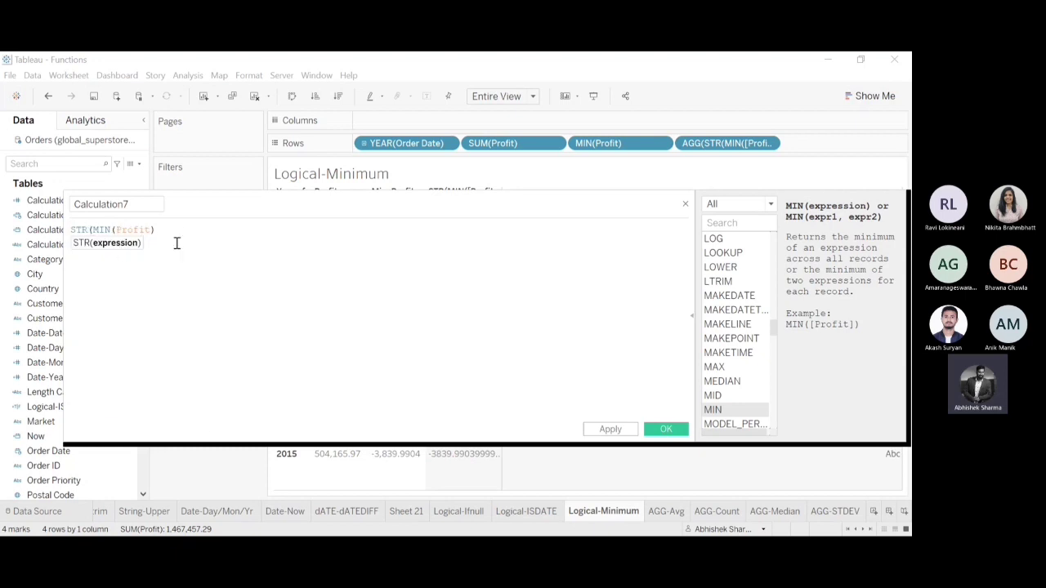
type(")")
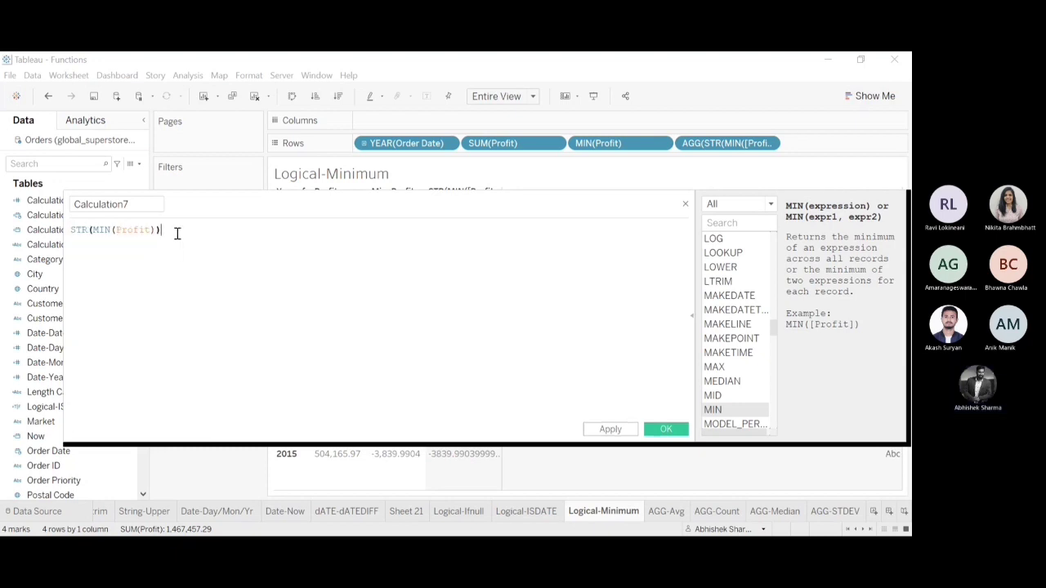
left_click(666, 430)
left_click_drag(52, 482, 821, 147)
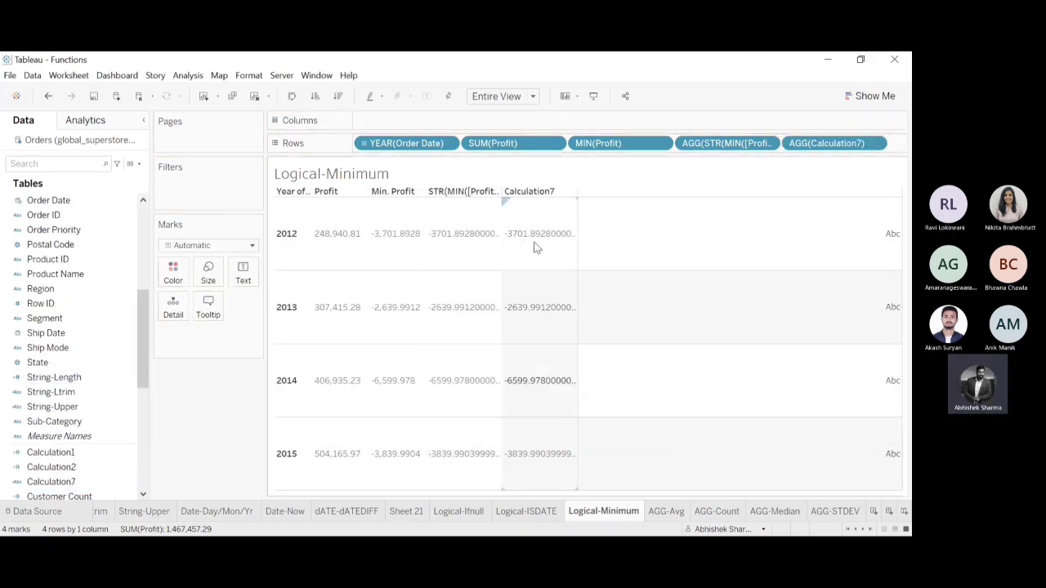
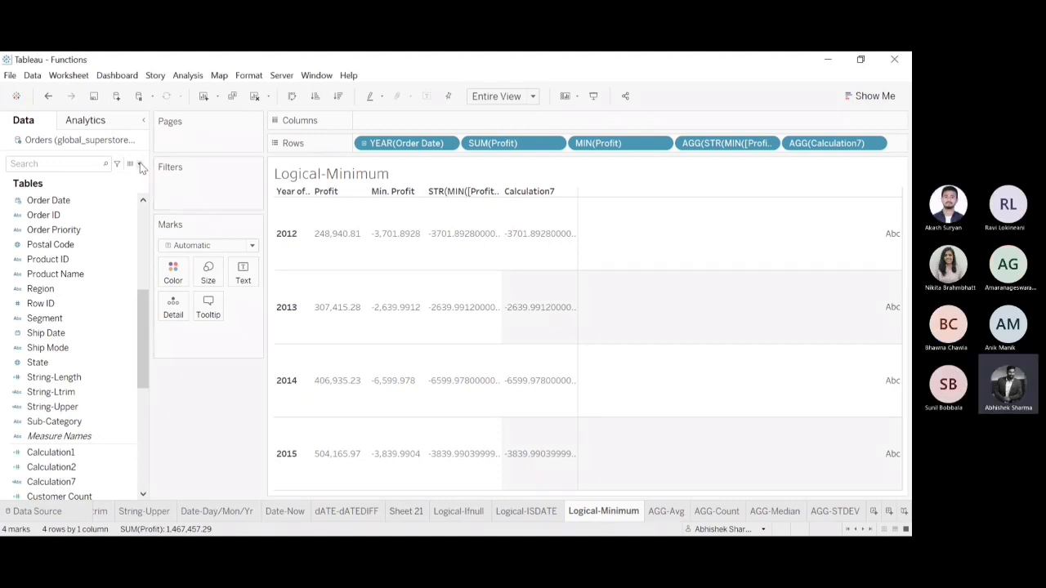
Step: Start another calculated field with the default name and enter the formula Avg([Sales])
left_click(109, 182)
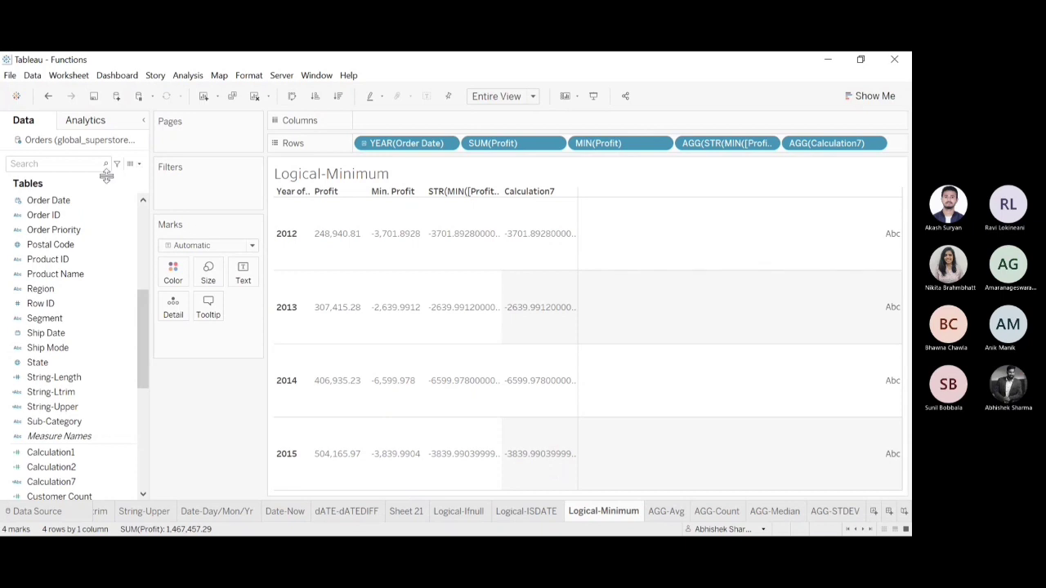
left_click(288, 272)
type("SALES")
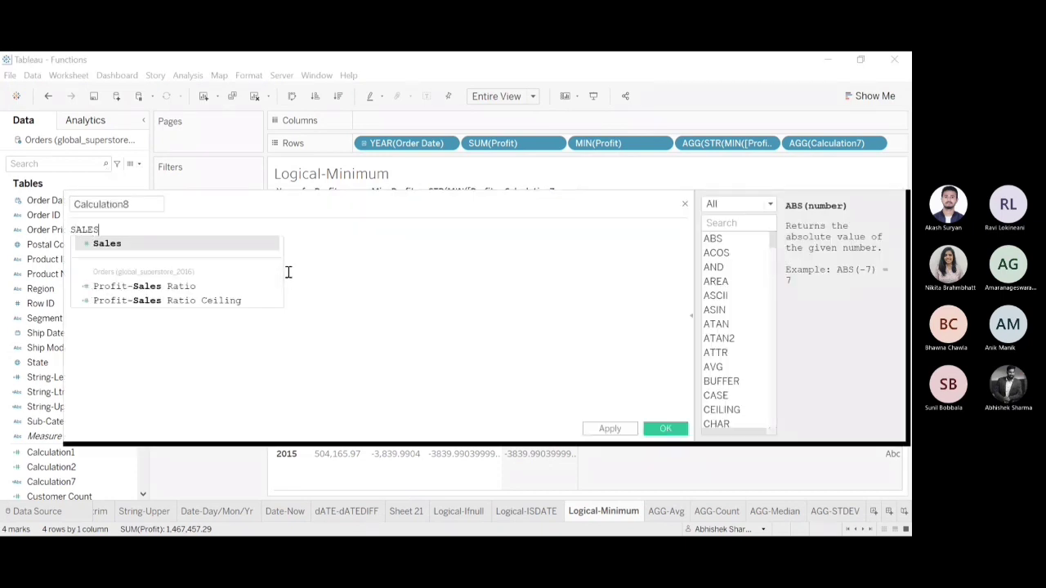
left_click(175, 242)
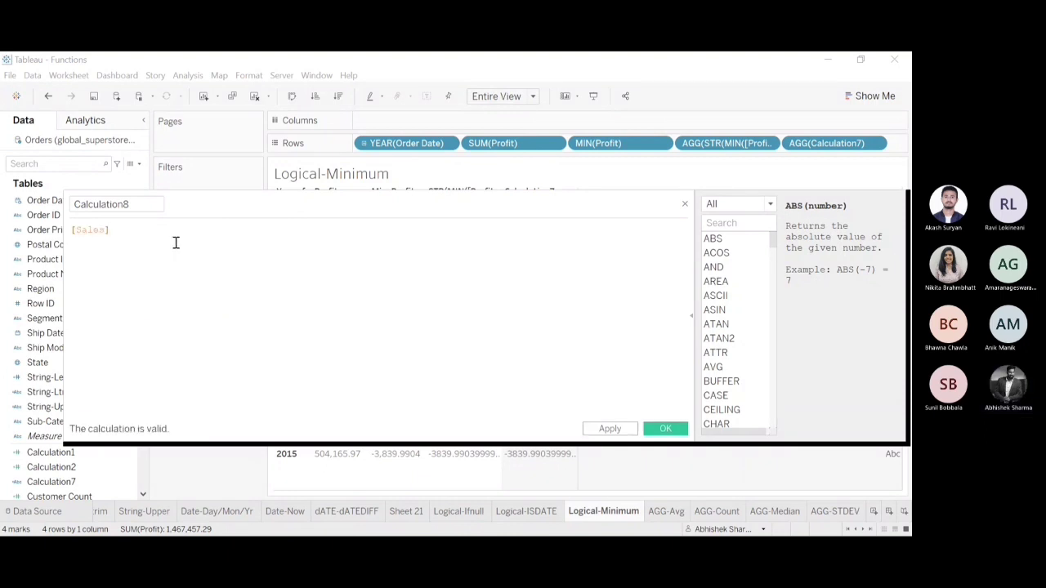
key("Home")
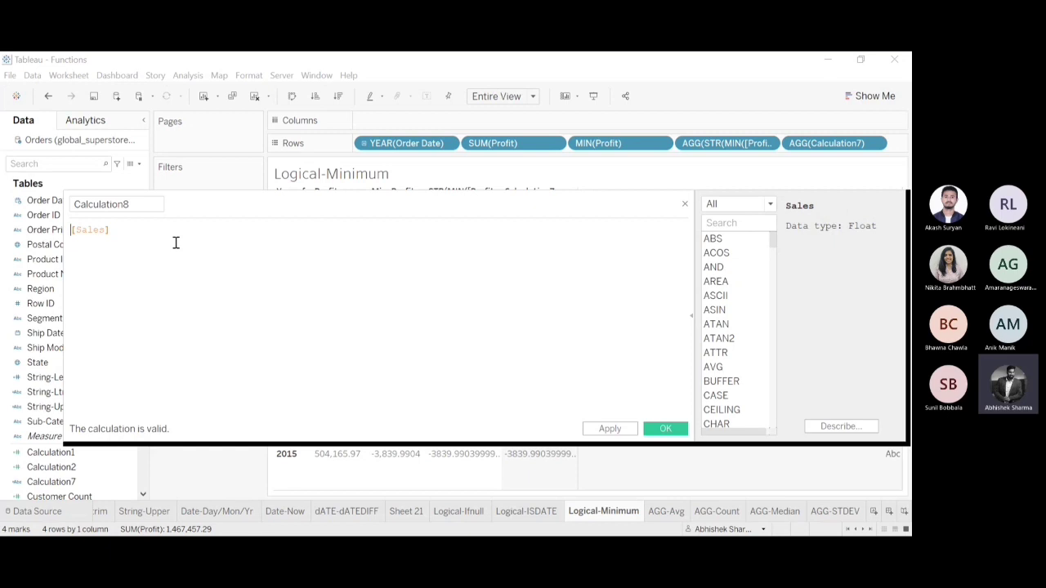
type("(")
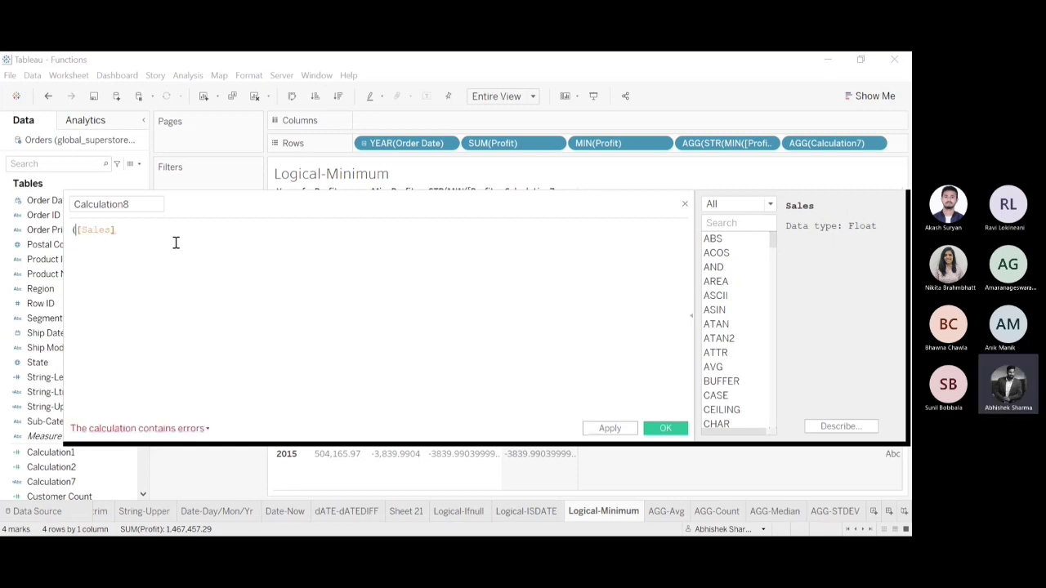
type("ABS")
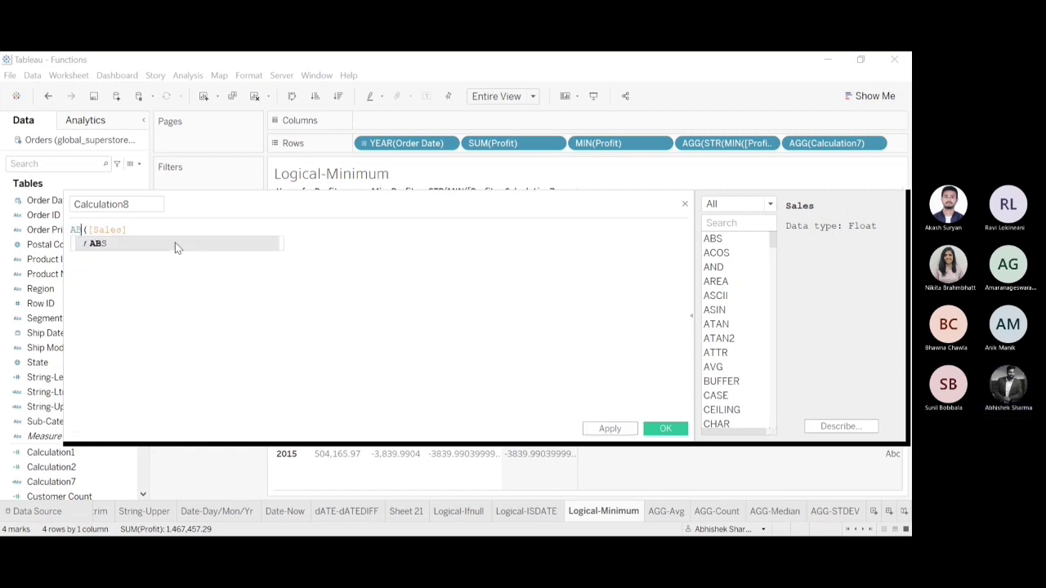
key("BackSpace")
key("BackSpace")
type("vg")
left_click(157, 230)
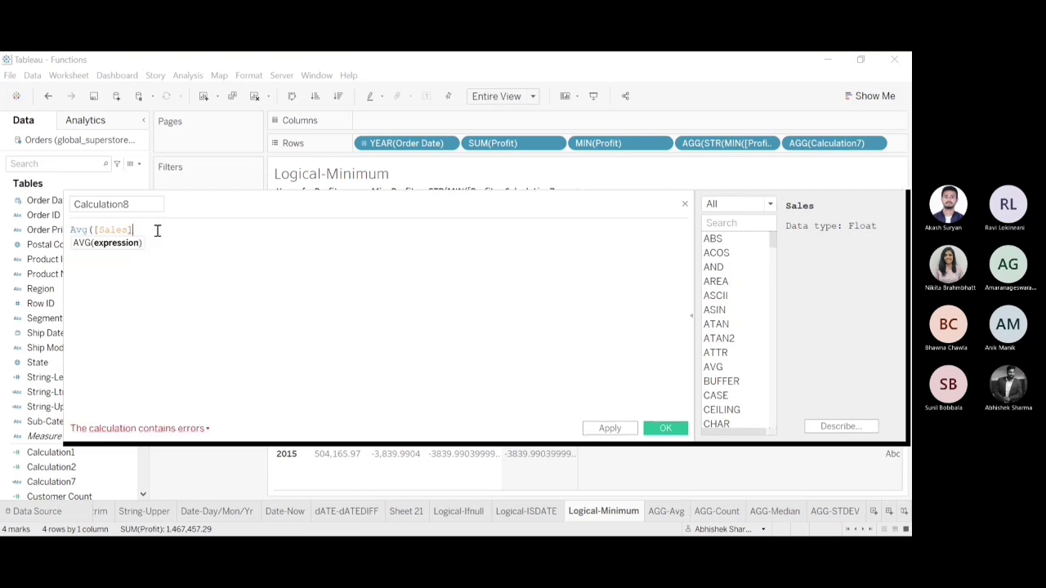
type(")")
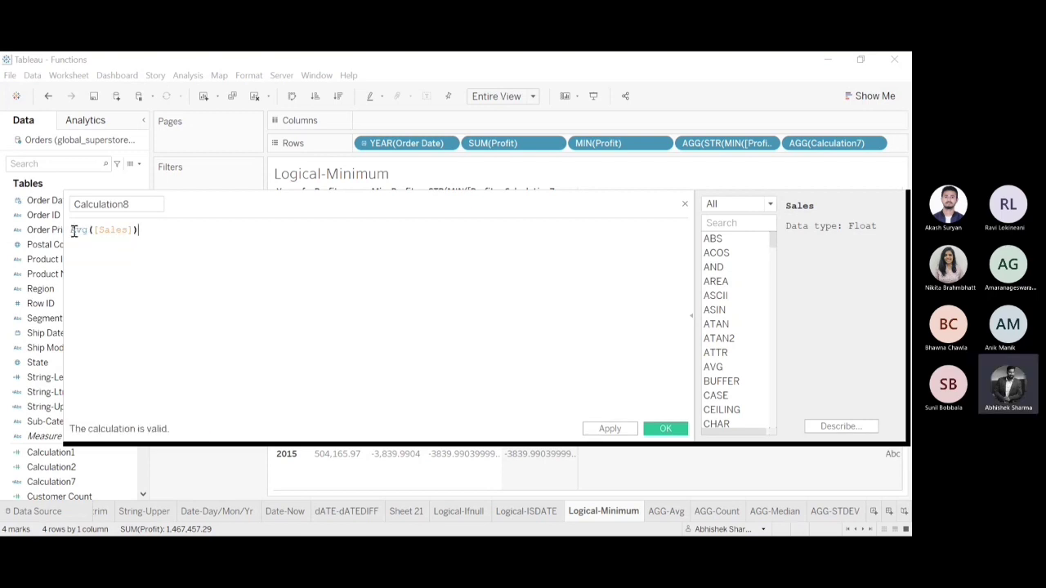
Step: Try to nest the average as Max(Avg([Sales])), and remove the Max function from the formula
left_click(72, 231)
type("Max")
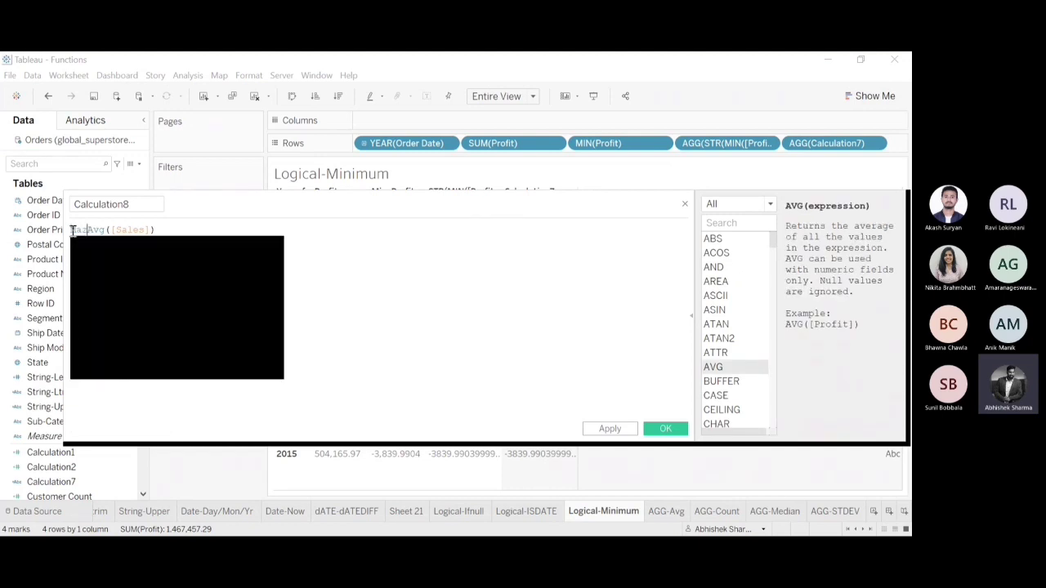
type("(")
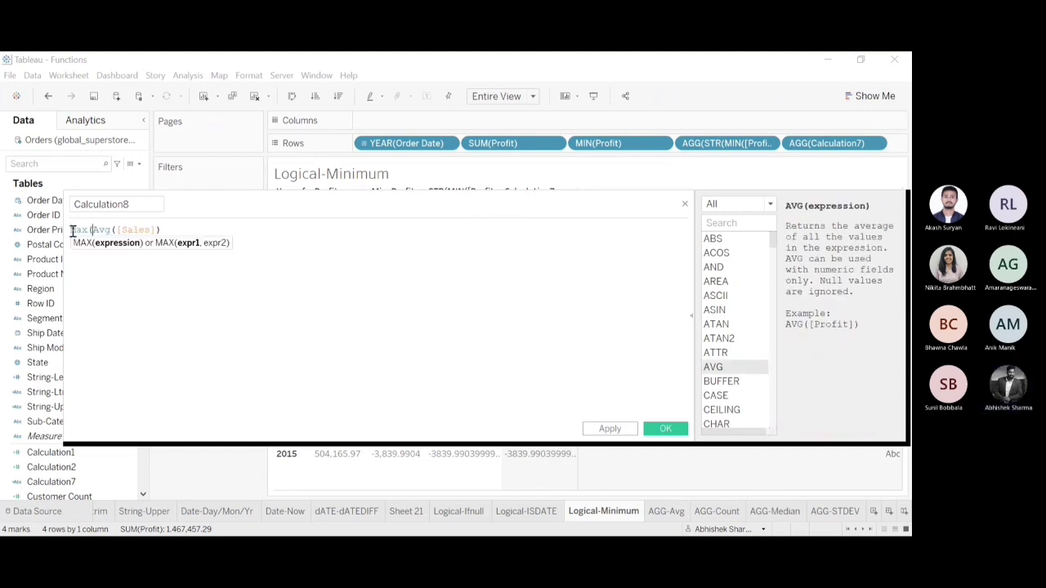
left_click(194, 229)
type("))")
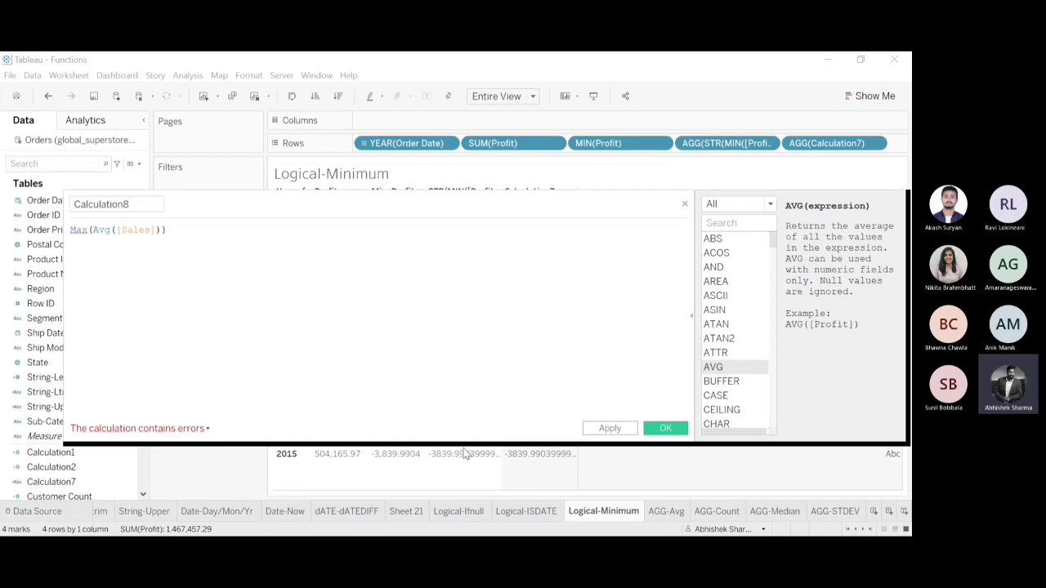
left_click_drag(87, 231, 34, 230)
key("BackSpace")
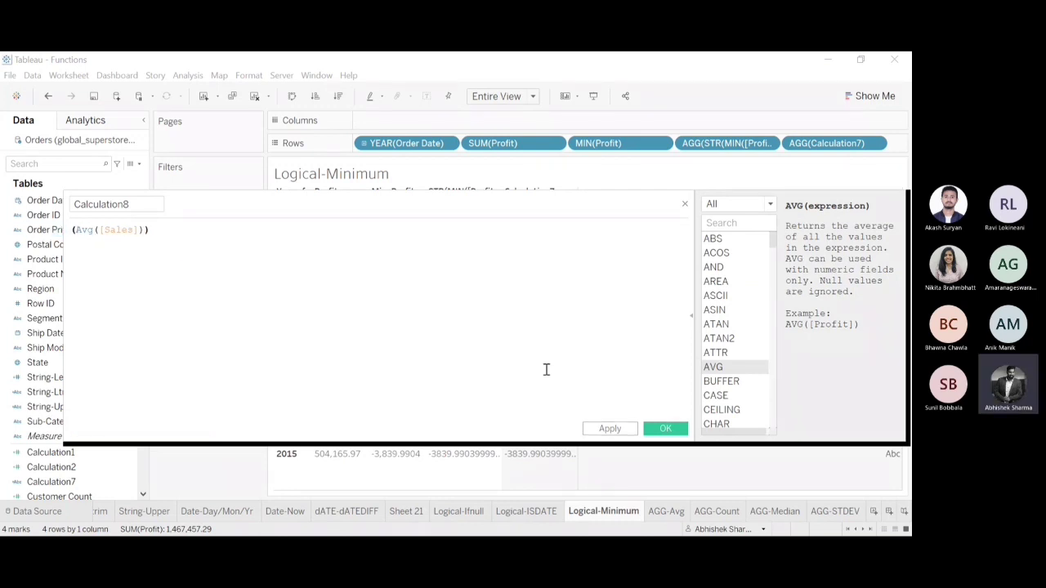
Step: Save the average-sales calculated field, add it to the end of Rows and convert it to discrete
left_click(675, 432)
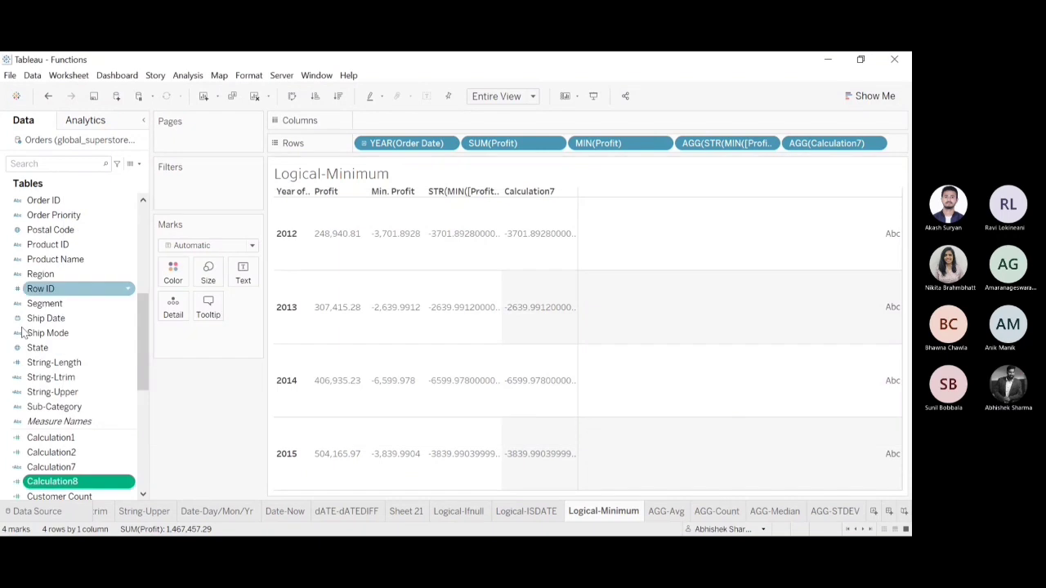
left_click_drag(73, 484, 902, 152)
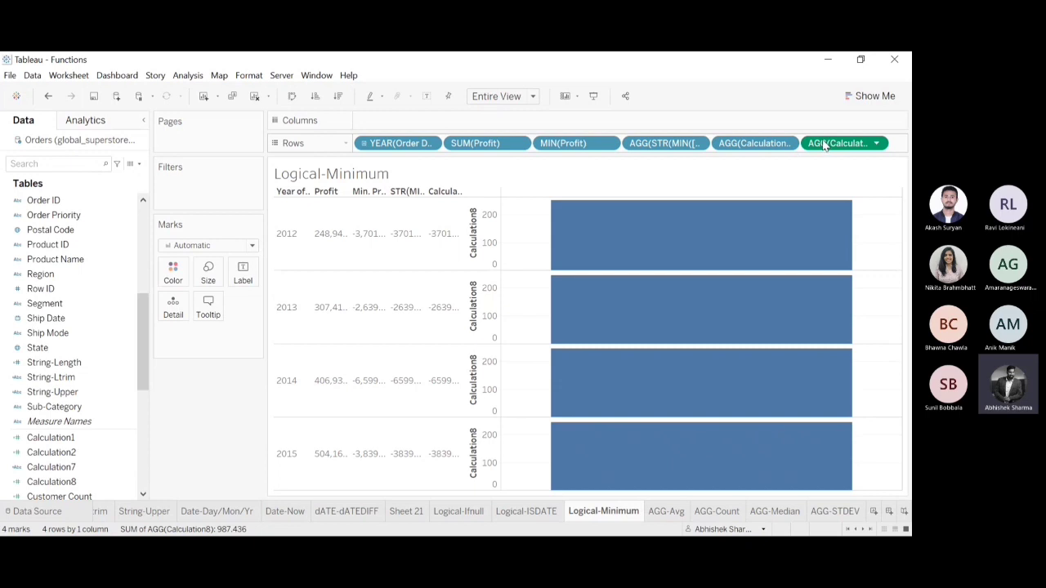
left_click(846, 262)
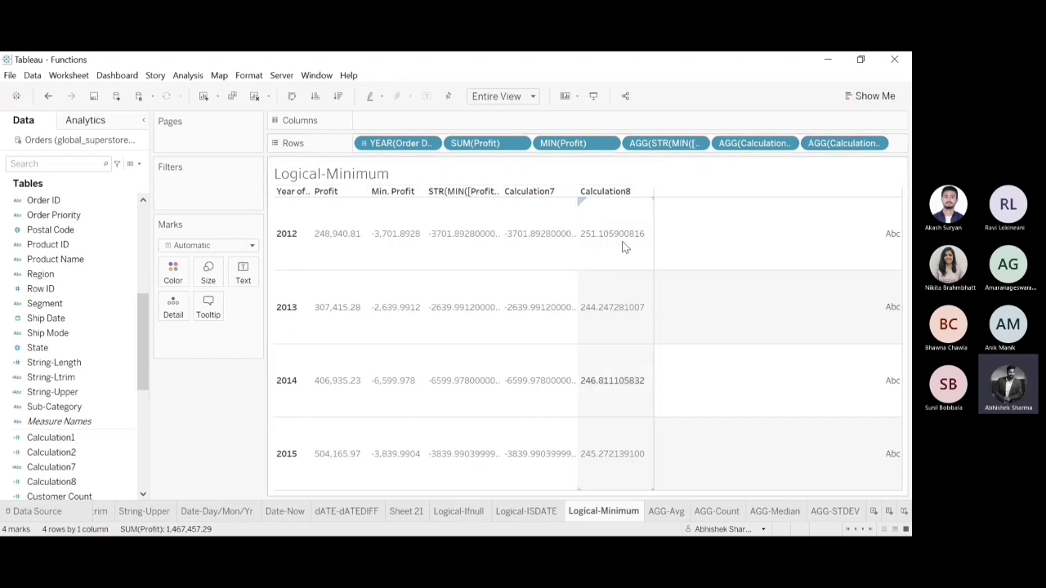
Step: Inspect the 2015 mark's tooltip on the Logical-Minimum sheet and open the AGG-Avg sheet
mouse_move(659, 443)
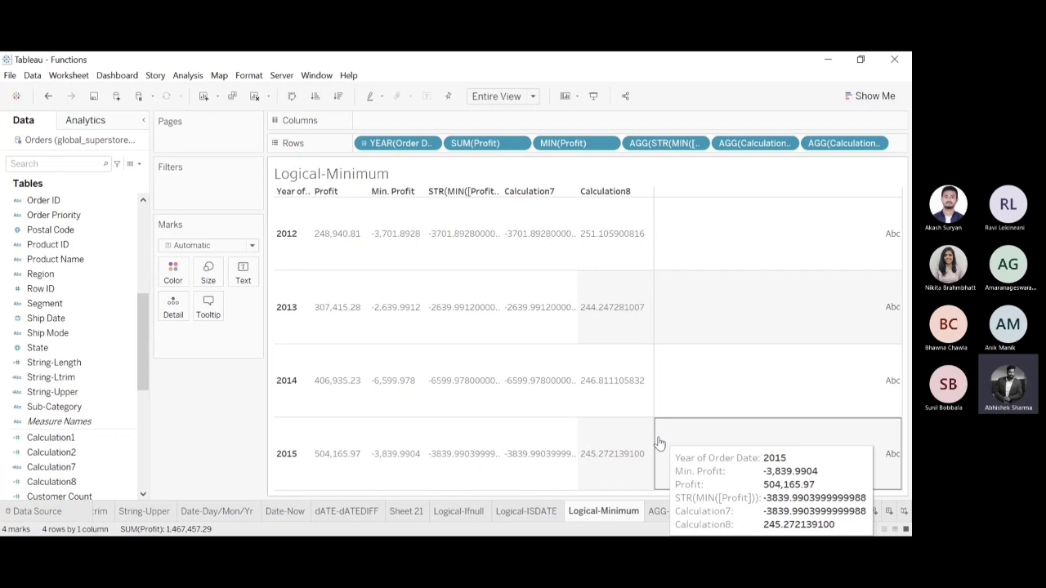
left_click(890, 434)
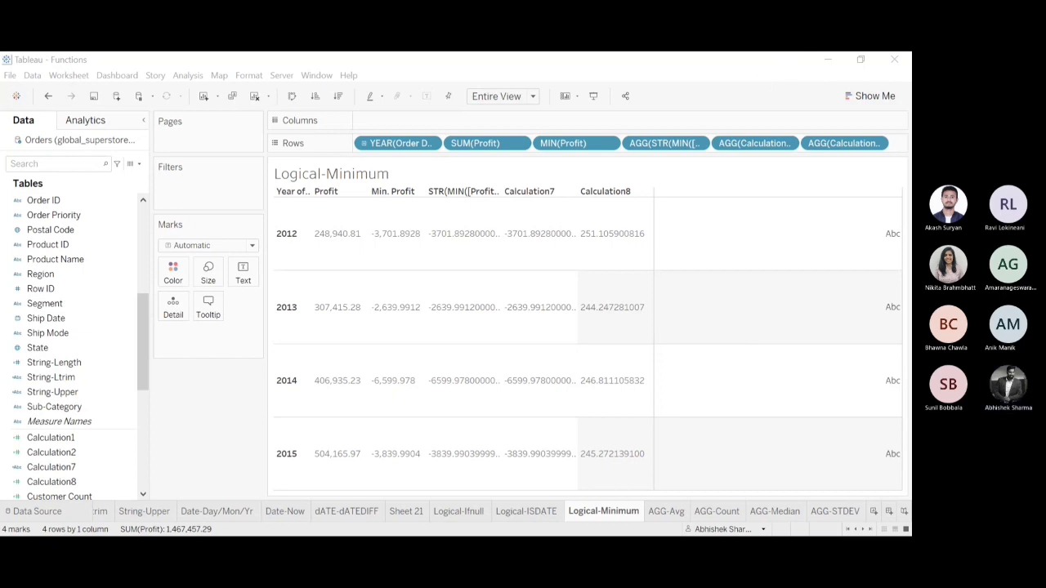
left_click(401, 502)
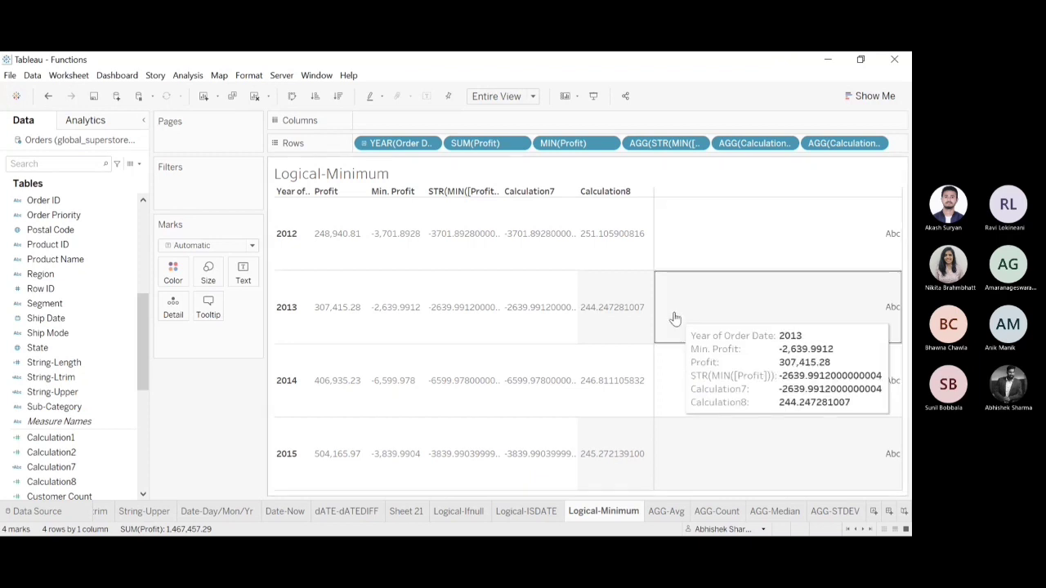
left_click(667, 511)
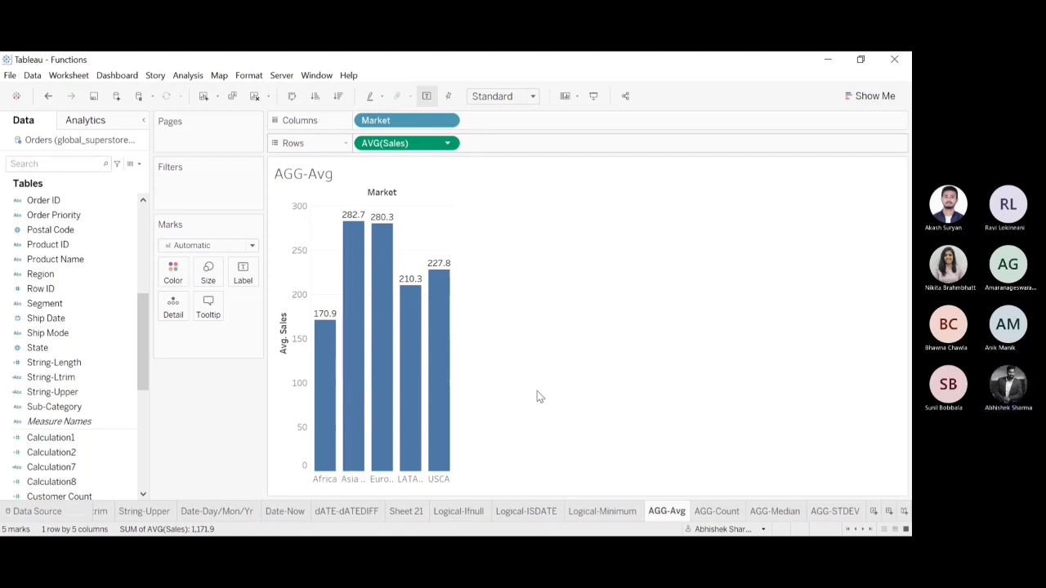
Step: Open the AGG-Count sheet and change the Sales aggregation on Rows to Count (Distinct)
left_click(723, 512)
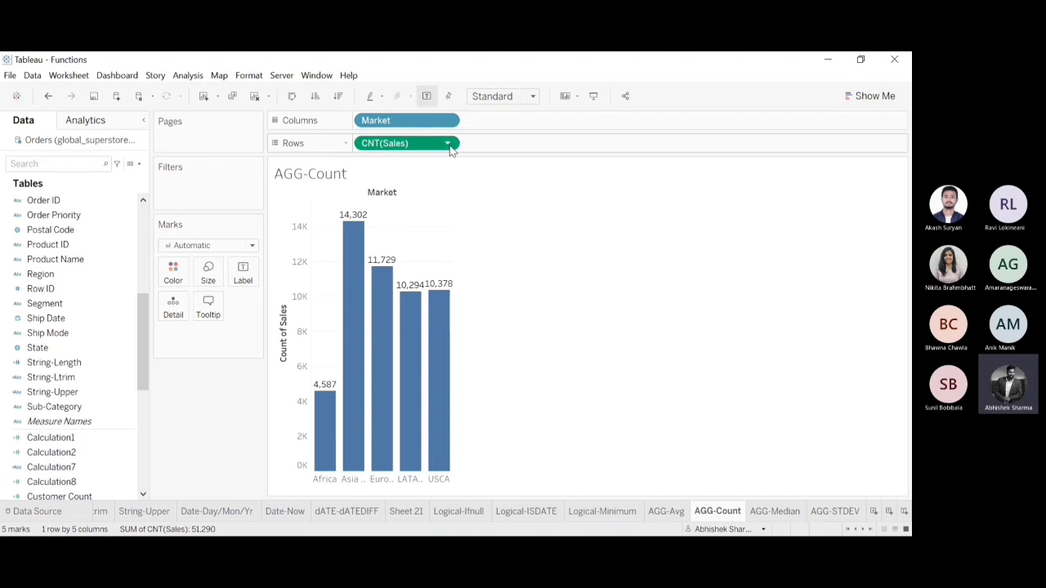
left_click(534, 354)
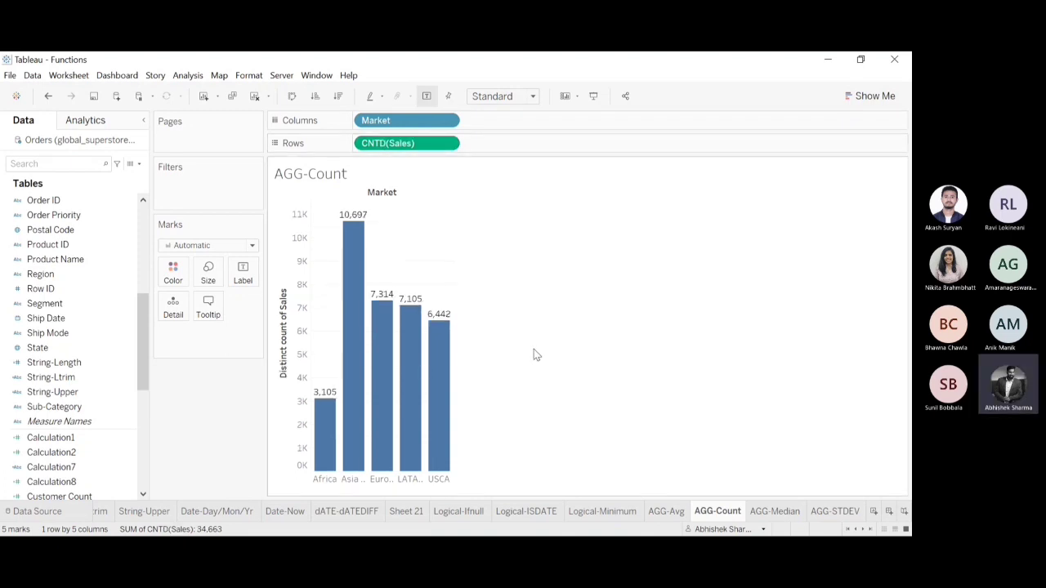
Step: Examine the median and standard deviation of sales by market on the AGG-Median and AGG-STDEV sheets
left_click(787, 512)
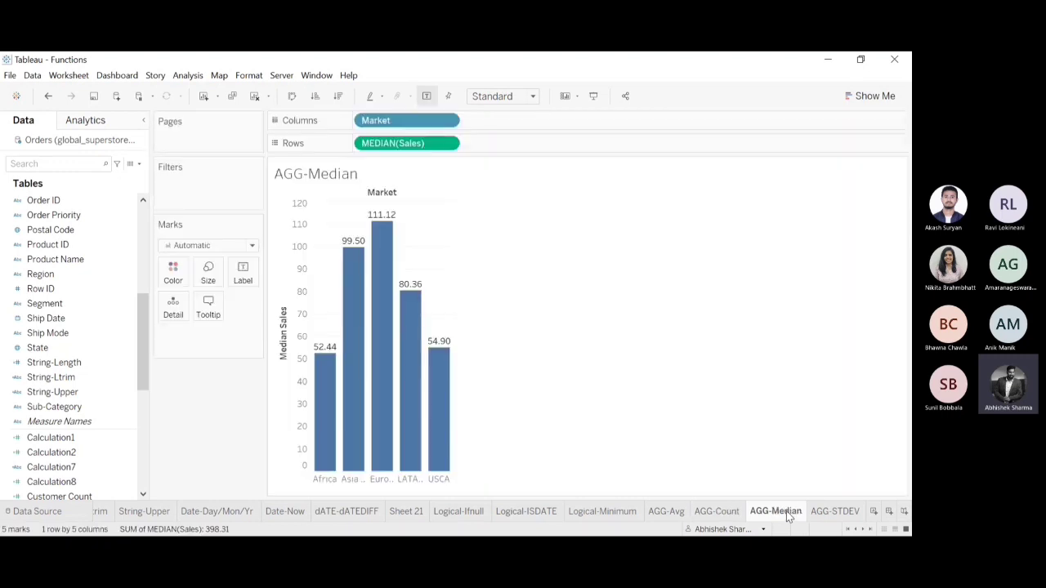
left_click(827, 515)
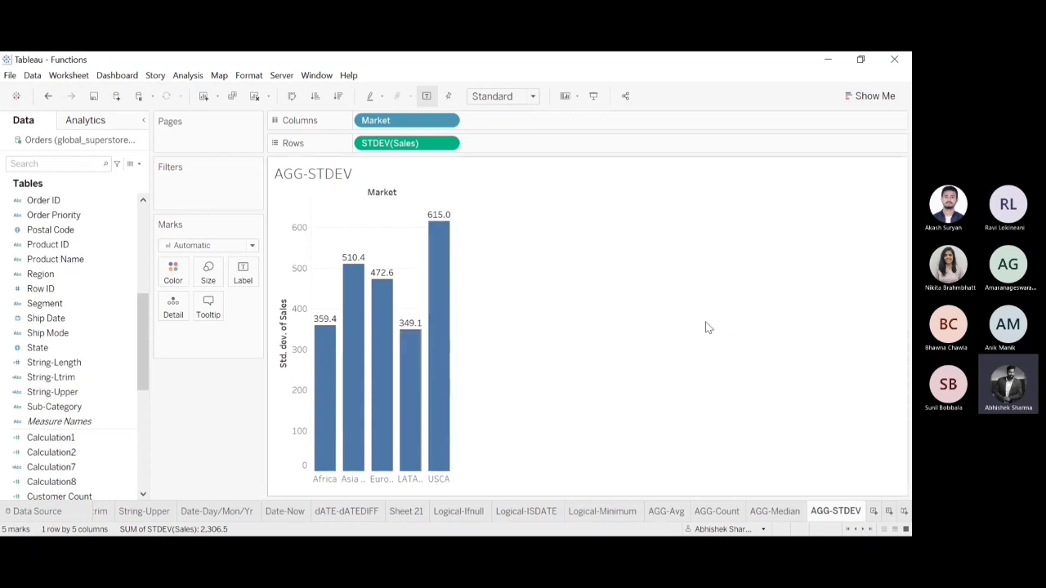
mouse_move(330, 445)
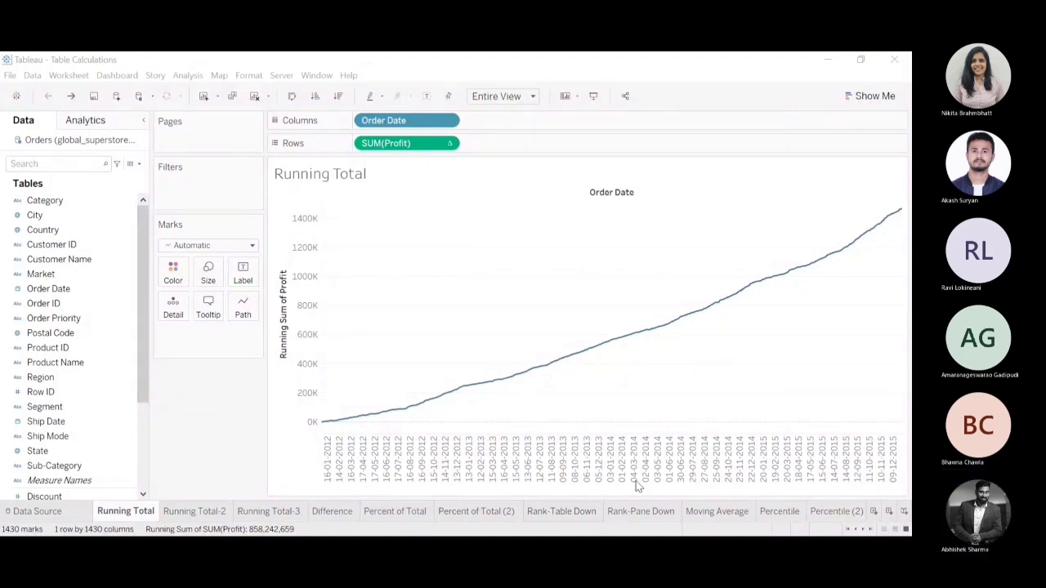
Step: In the Table Calculations workbook, open the Running Total-2 sheet and compare each year's profit with its running sum
left_click(844, 67)
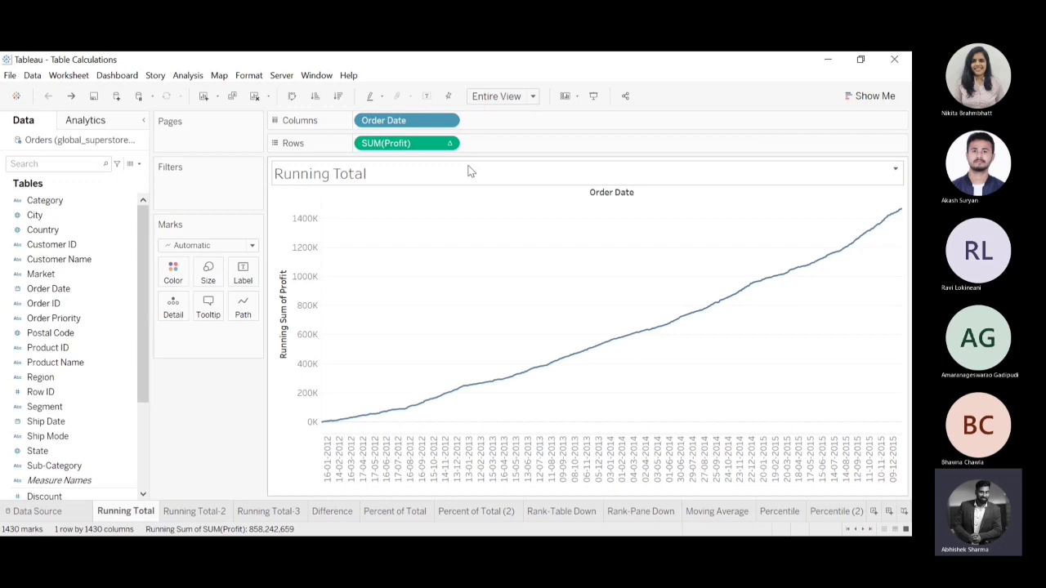
left_click(200, 517)
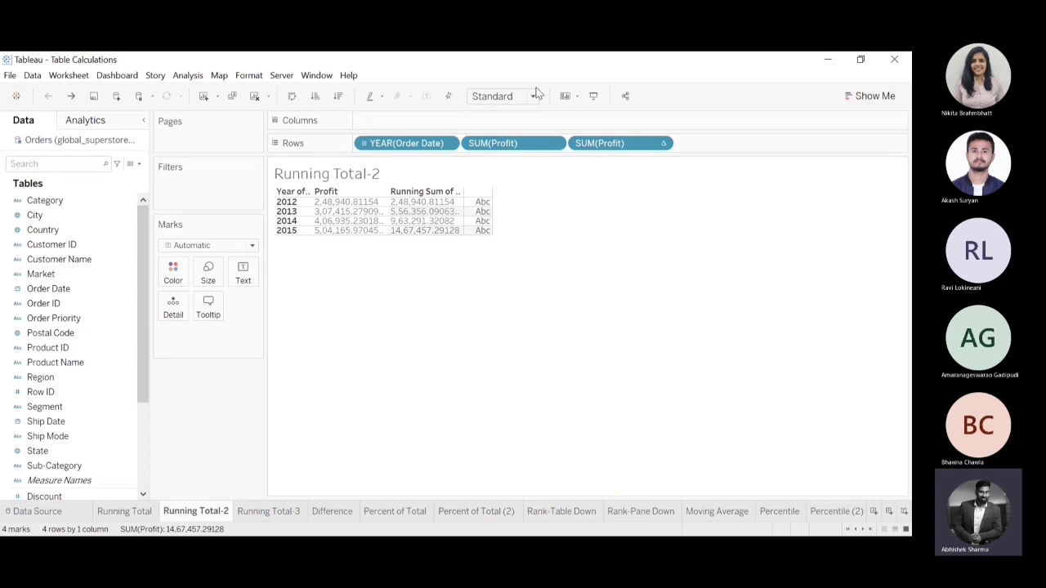
left_click(378, 240)
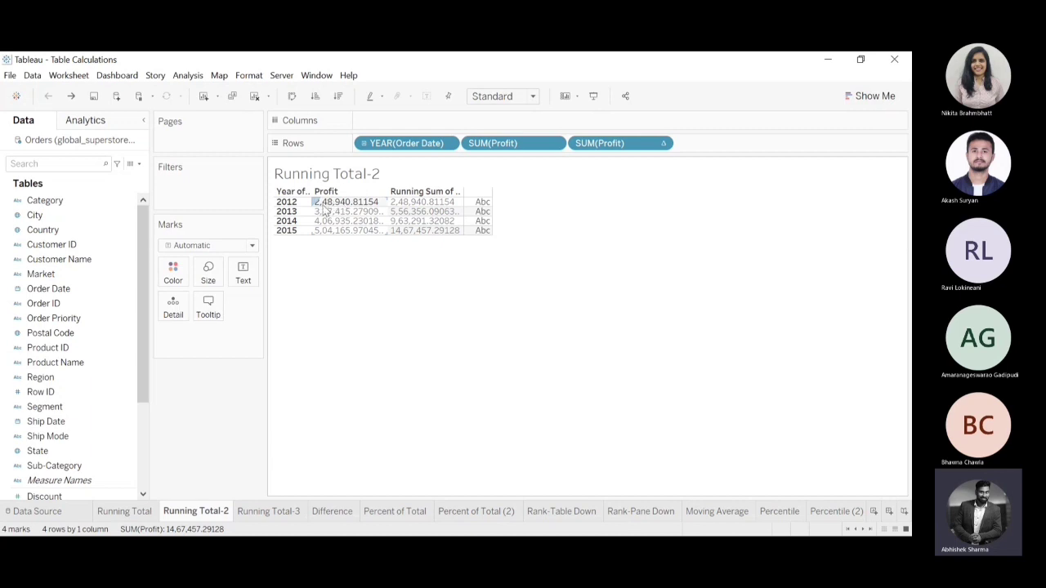
mouse_move(349, 214)
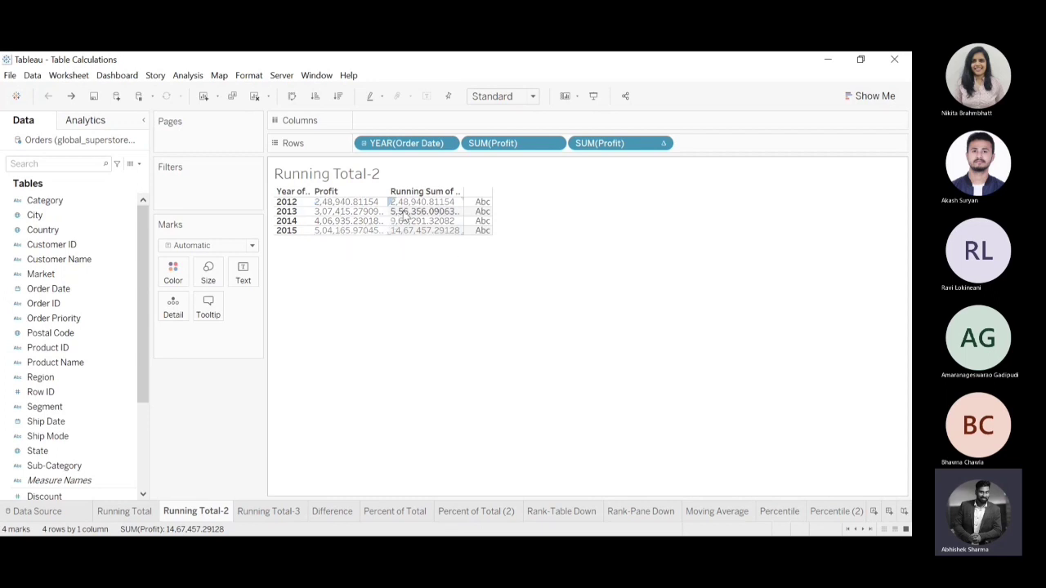
mouse_move(405, 214)
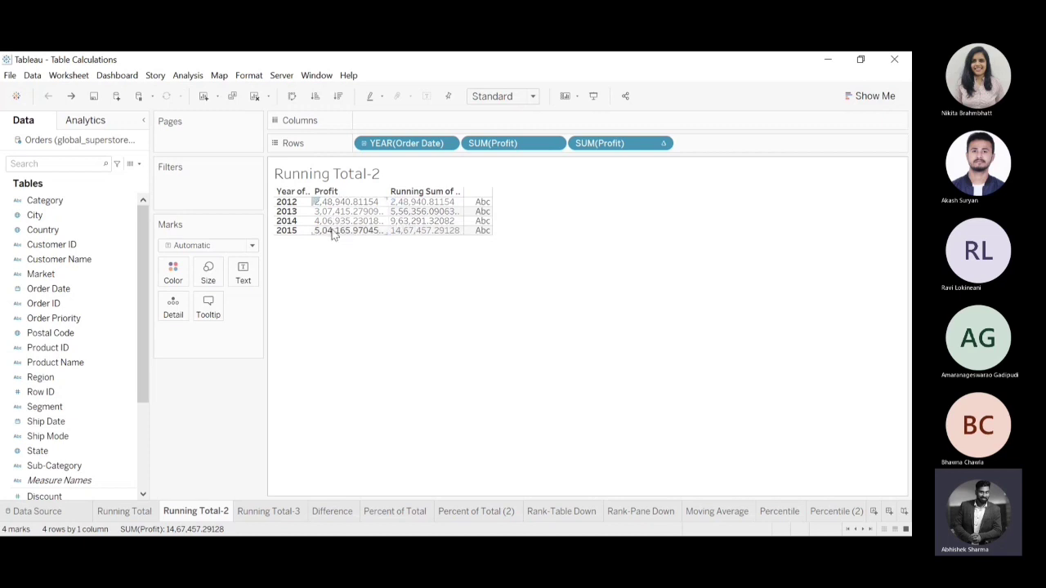
mouse_move(332, 237)
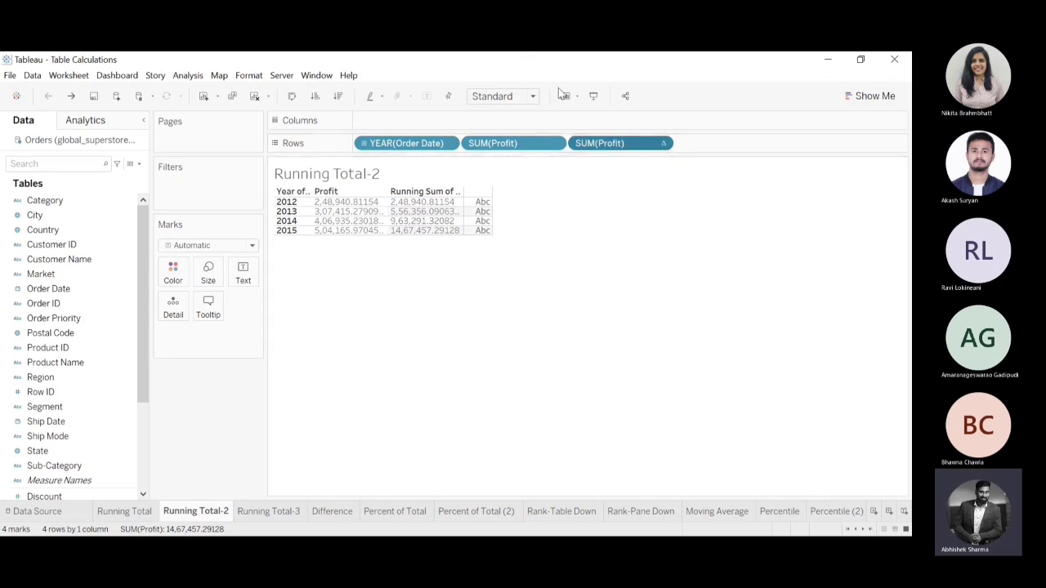
Step: Remove the running-total Profit field from Rows and narrow the data pane slightly
left_click_drag(600, 143, 704, 219)
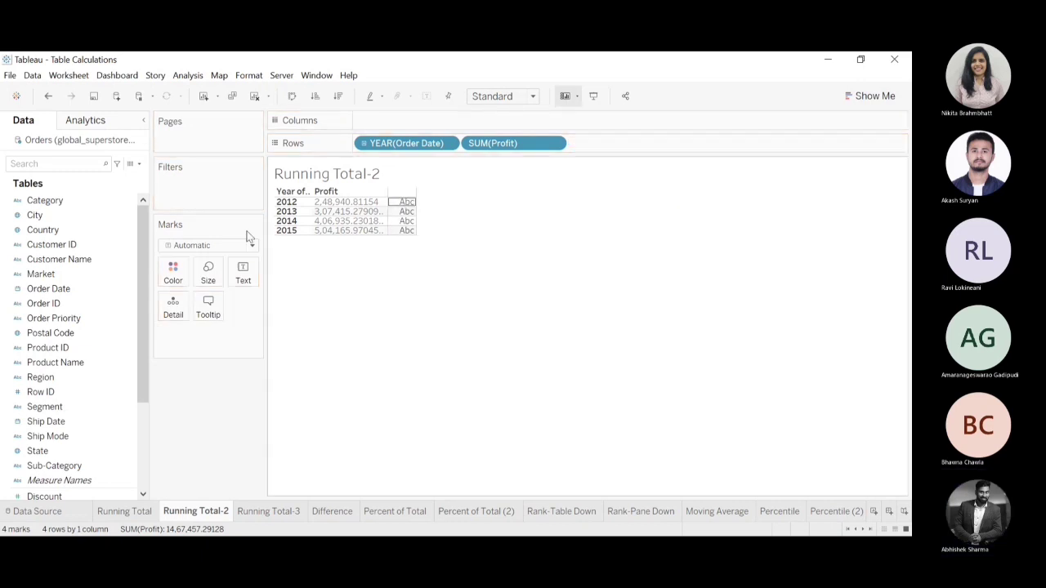
left_click_drag(148, 345, 144, 345)
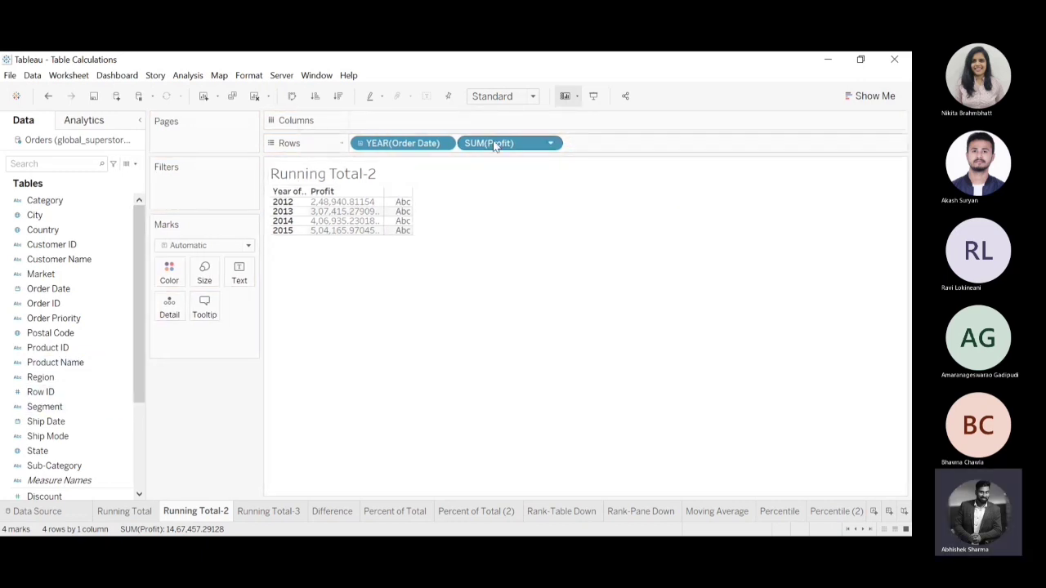
Step: Try to duplicate the Profit field on Rows, and undo moving it to the marks text
left_click_drag(494, 145, 609, 146)
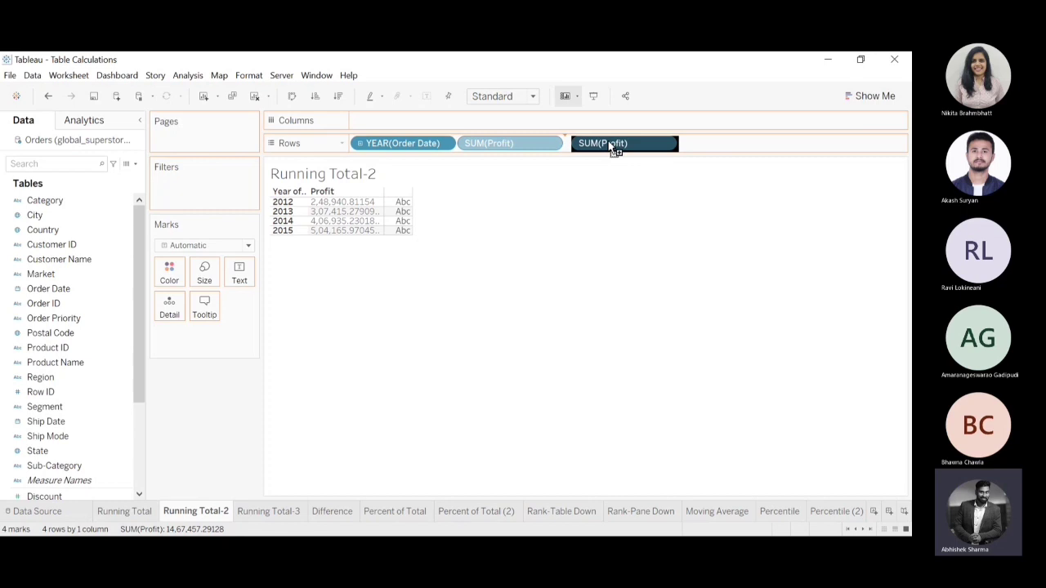
left_click_drag(608, 141, 607, 140)
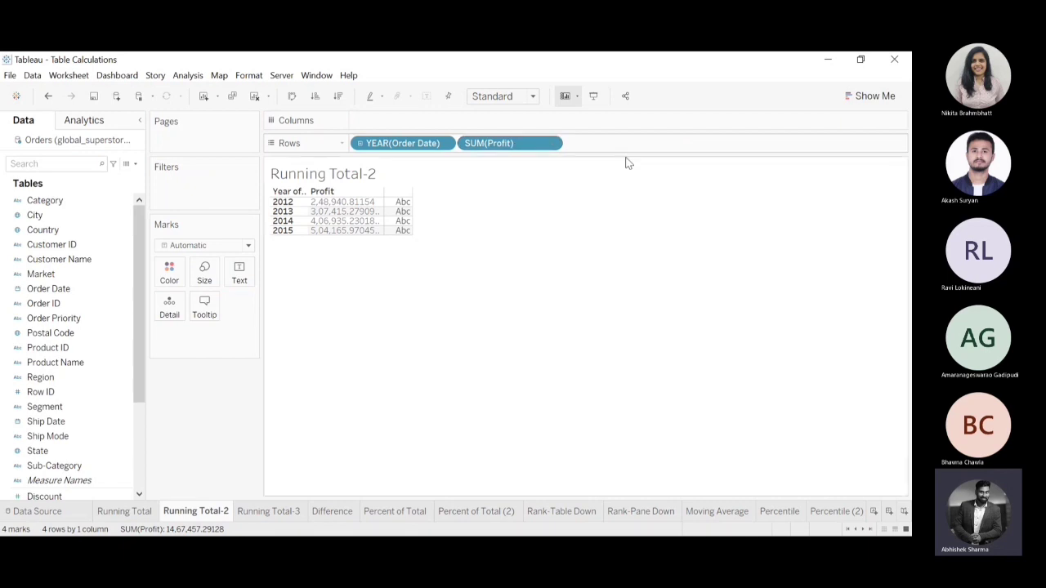
left_click_drag(509, 143, 628, 136)
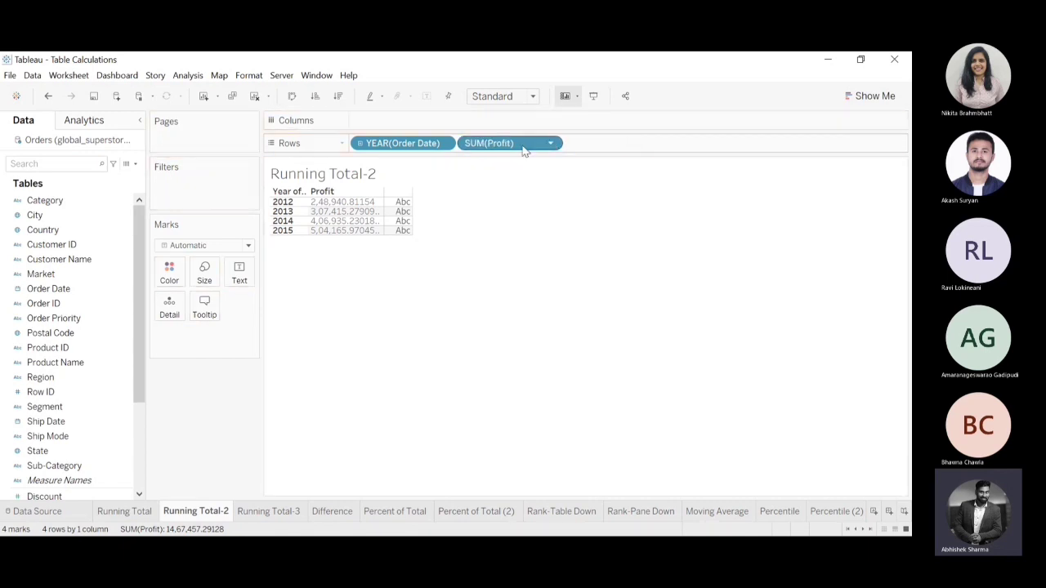
left_click_drag(524, 151, 632, 150)
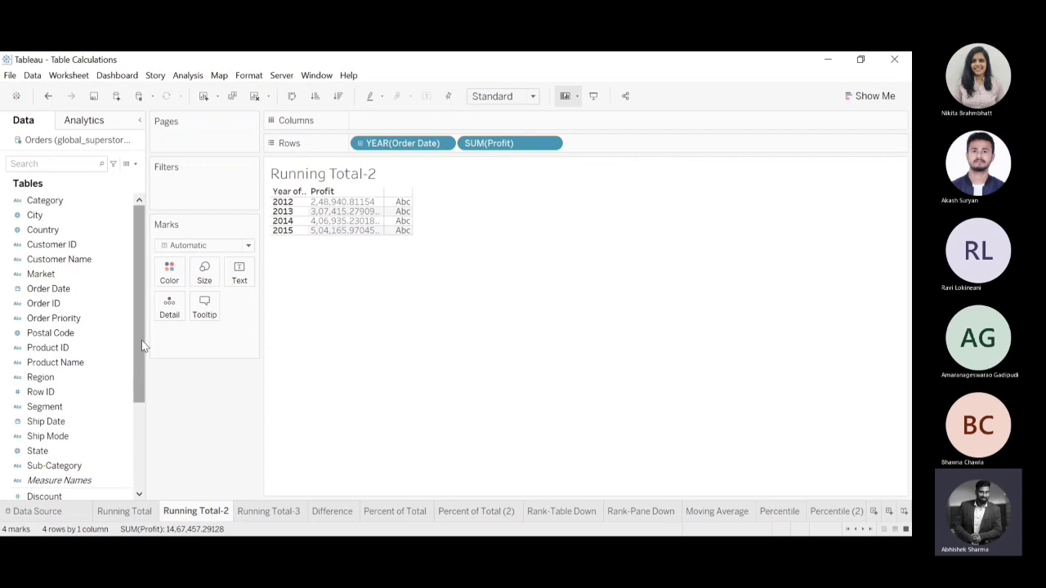
left_click_drag(521, 144, 239, 272)
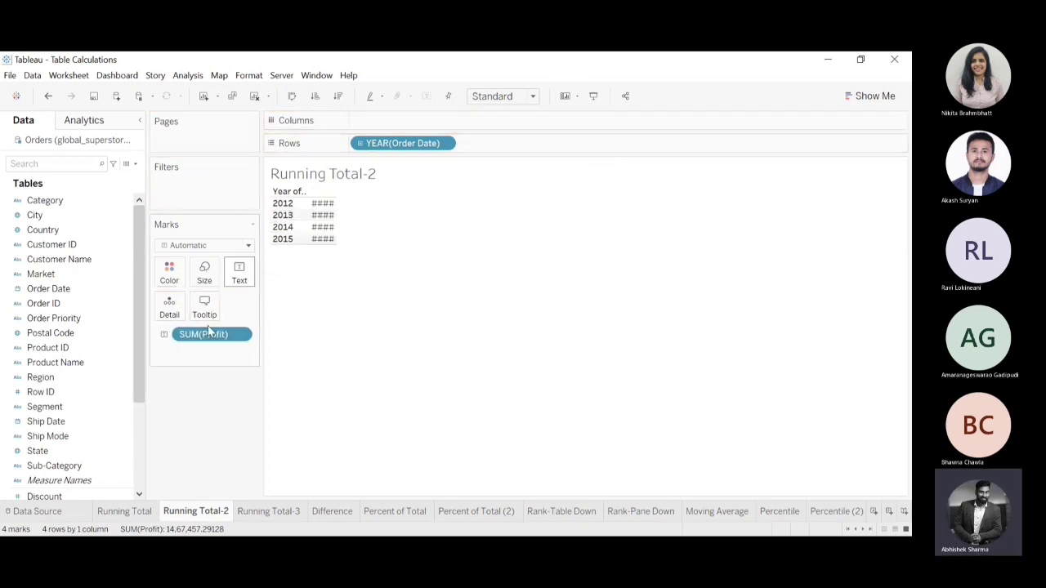
key("ctrl+z")
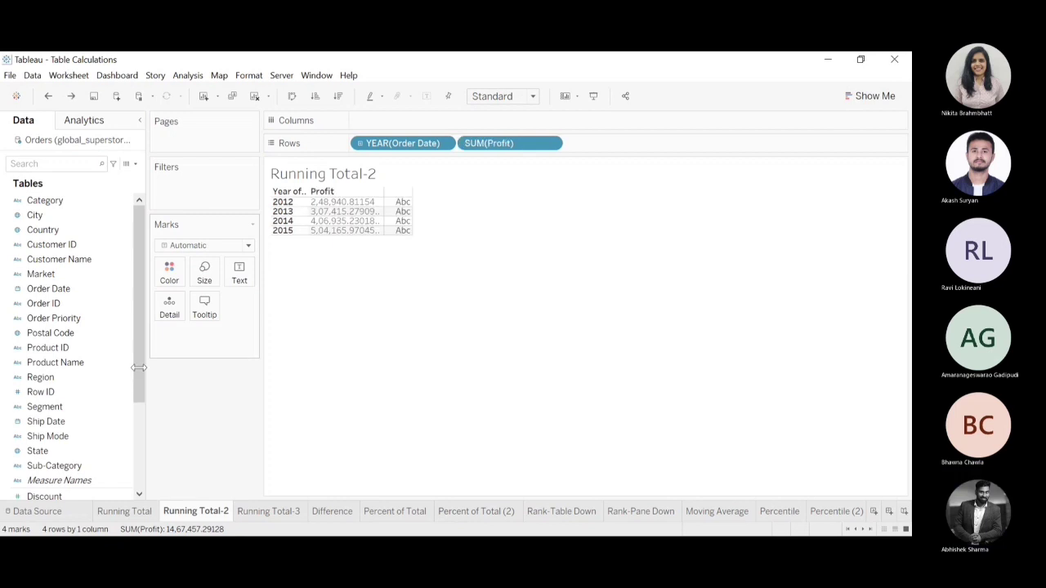
Step: Add Sales to the end of Rows and remove it again
scroll(136, 362, "down", 3)
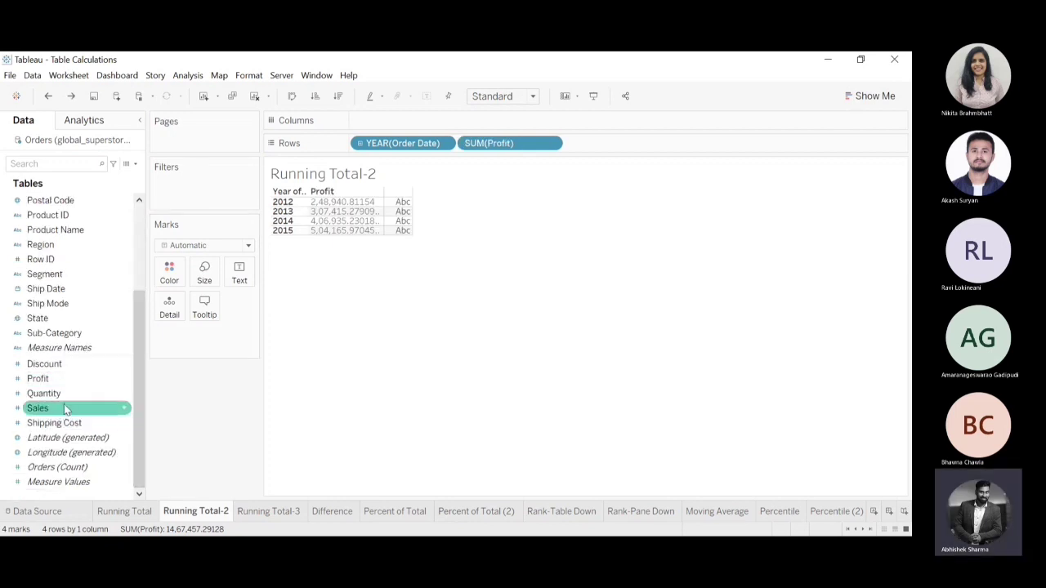
left_click_drag(66, 410, 616, 144)
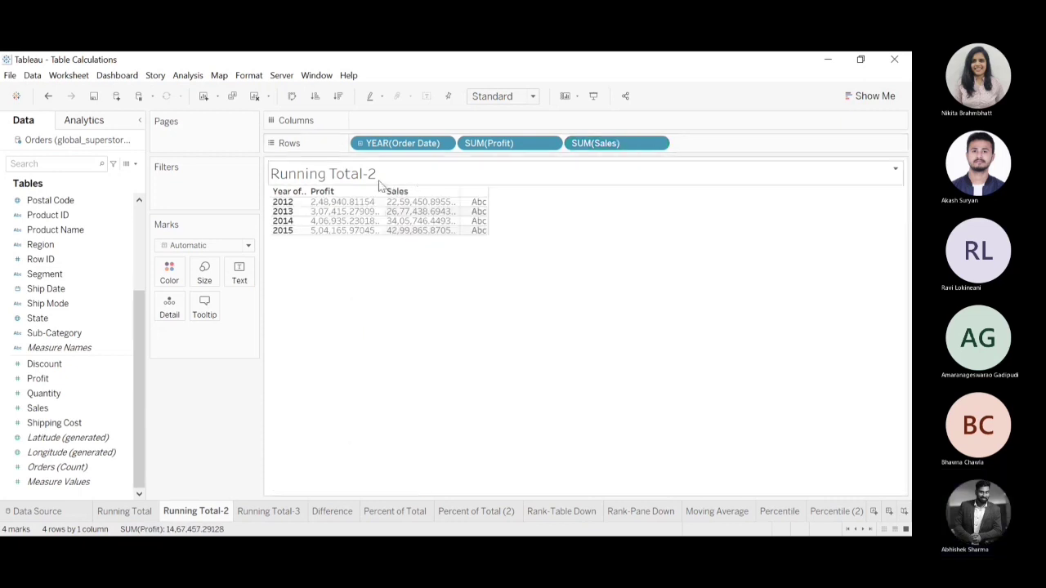
left_click_drag(628, 147, 123, 411)
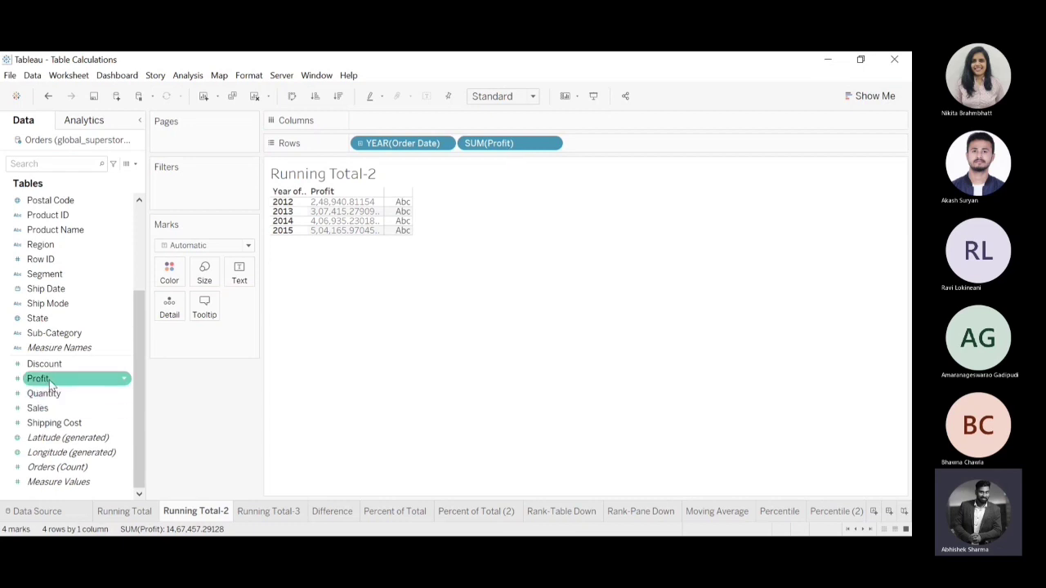
Step: Add Profit to the end of Rows as a second, discrete profit field and apply the Running Total table calculation
left_click_drag(49, 384, 642, 149)
left_click(660, 146)
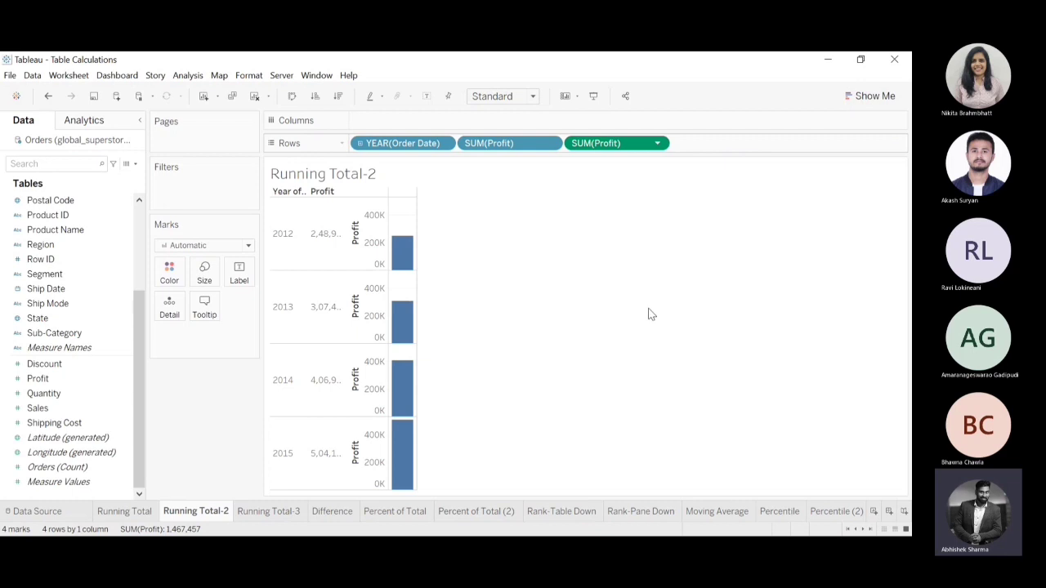
left_click(658, 145)
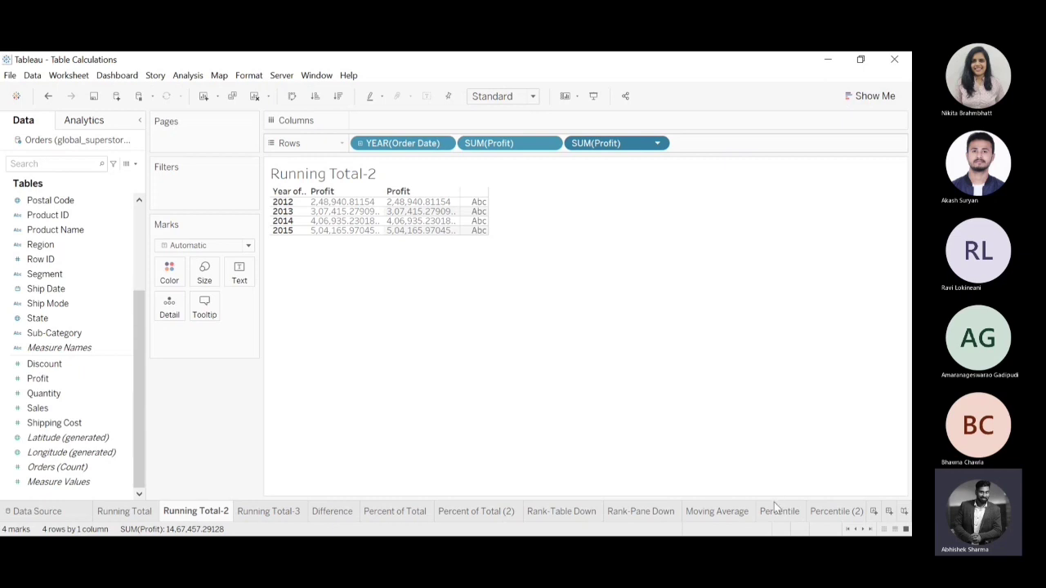
left_click(783, 406)
Step: Show Profit as mark text with a Running Total calculation, and remove it from the marks
left_click(117, 377)
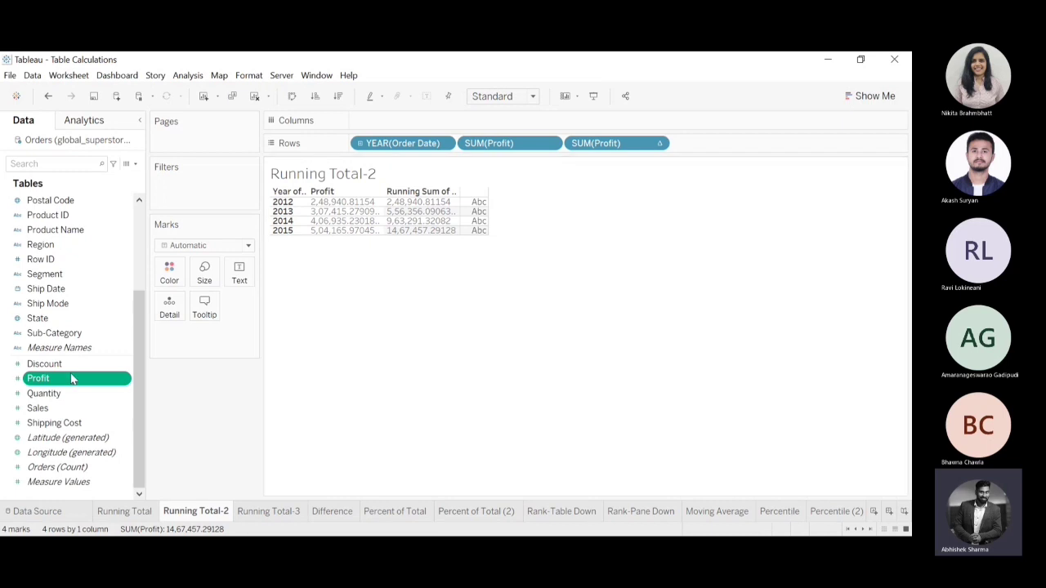
left_click_drag(67, 378, 113, 345)
left_click_drag(260, 274, 245, 277)
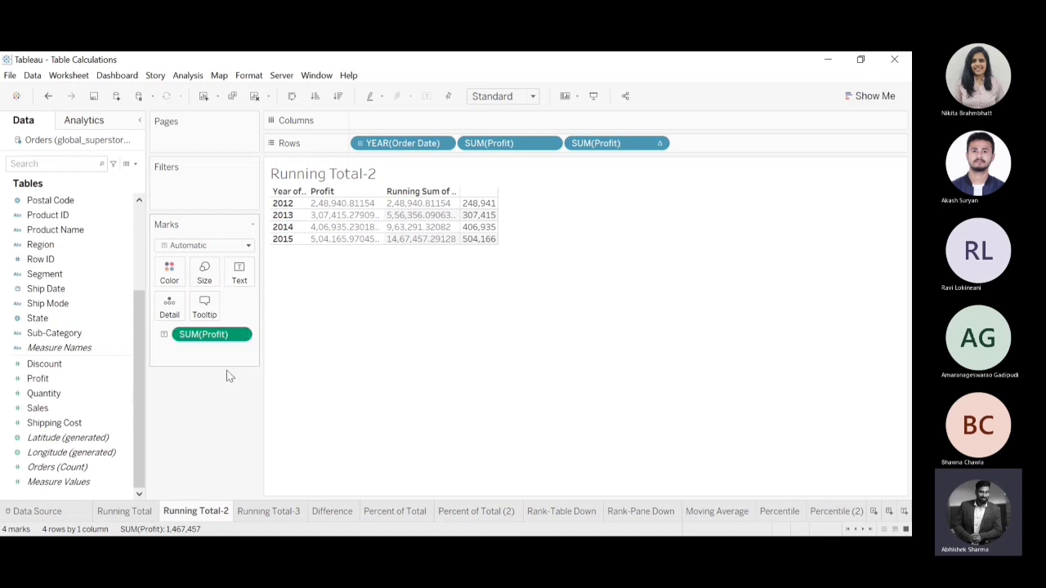
left_click(399, 408)
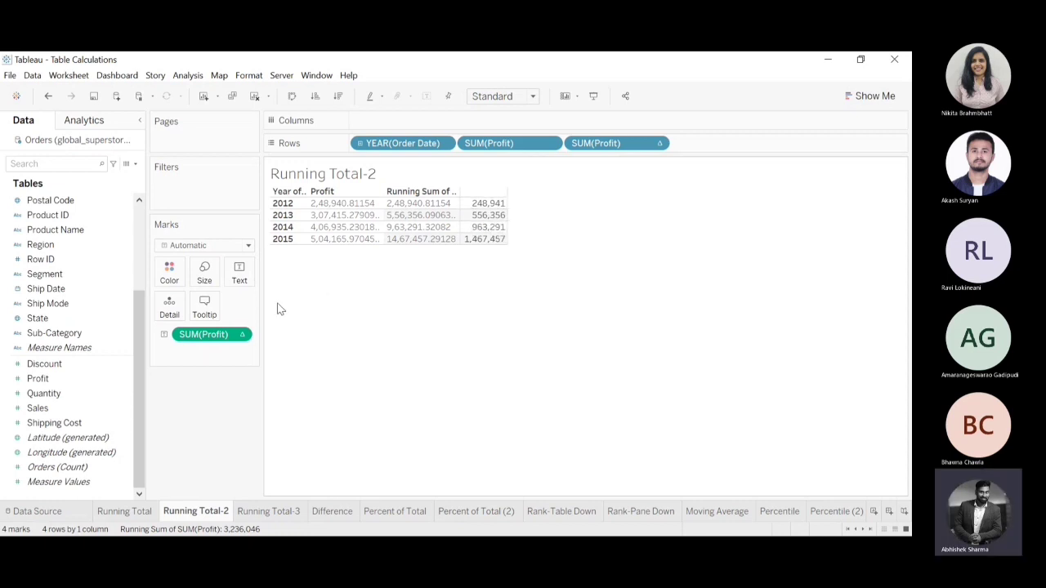
left_click_drag(204, 415, 199, 449)
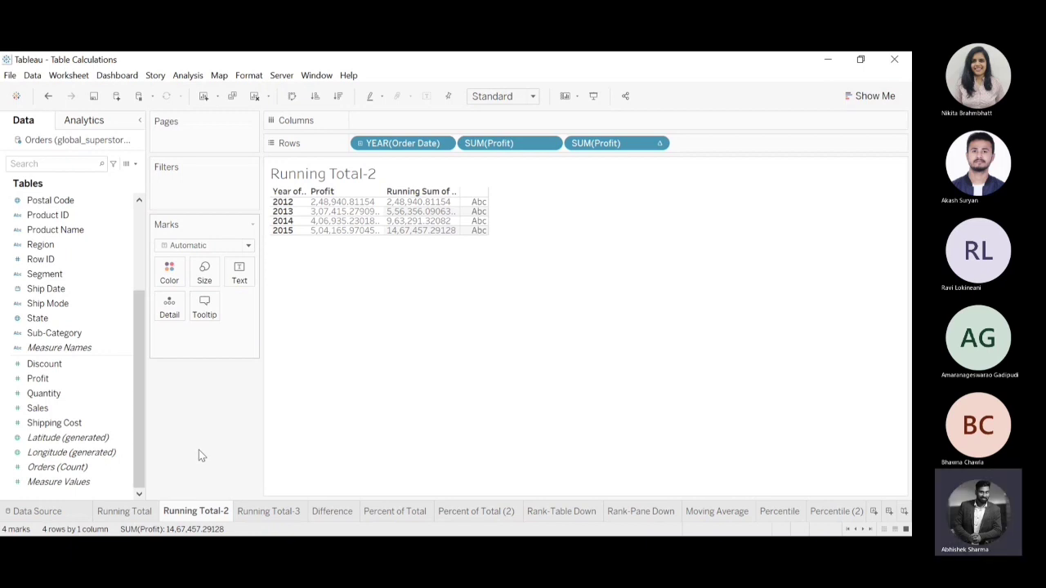
Step: Open the Running Total-3 sheet and compare the running sums of sales and profit, inspecting the 02-07-2014 mark on the sales line
left_click(279, 513)
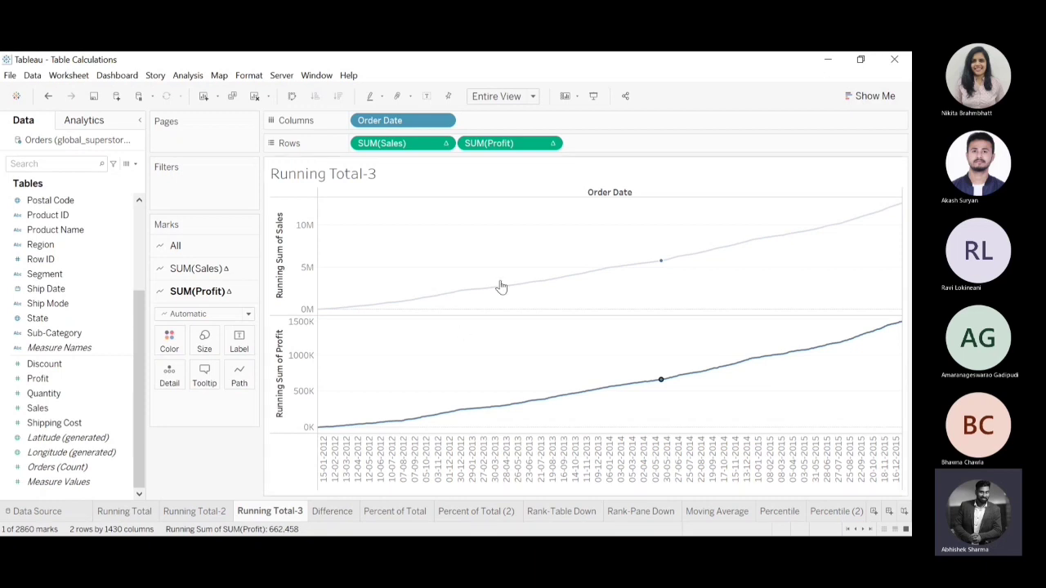
mouse_move(321, 313)
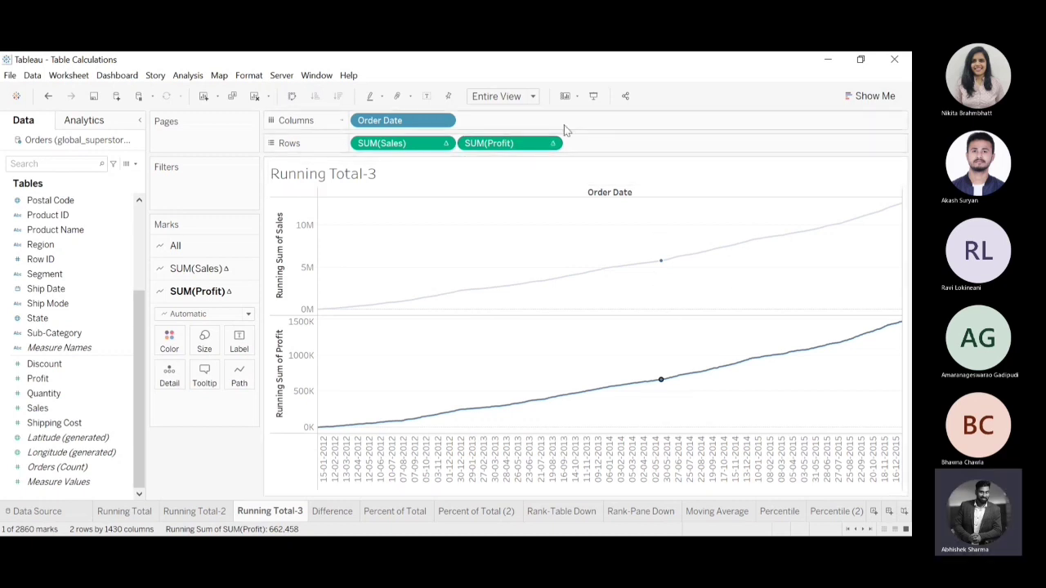
left_click(613, 251)
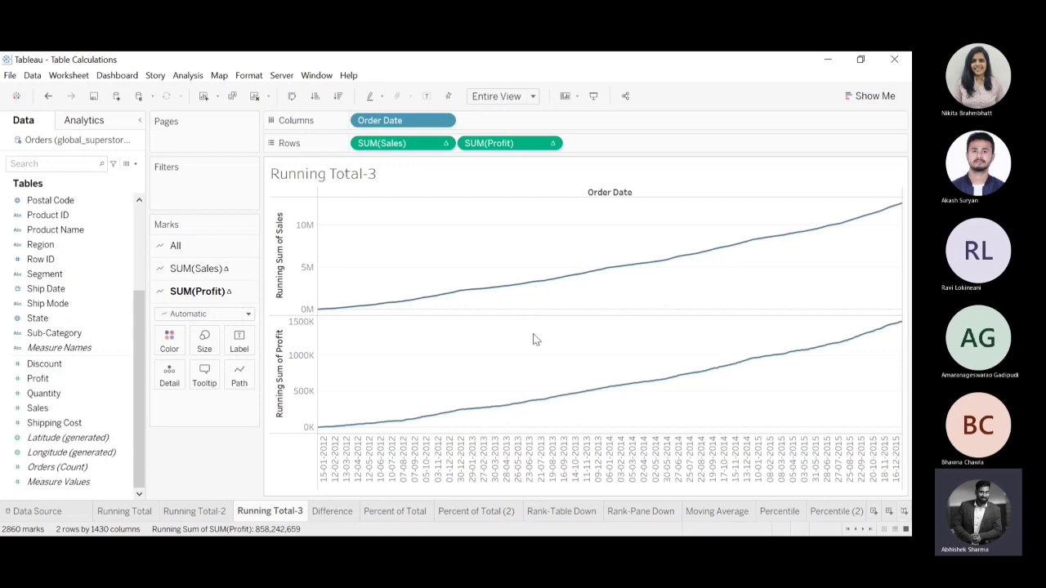
mouse_move(766, 238)
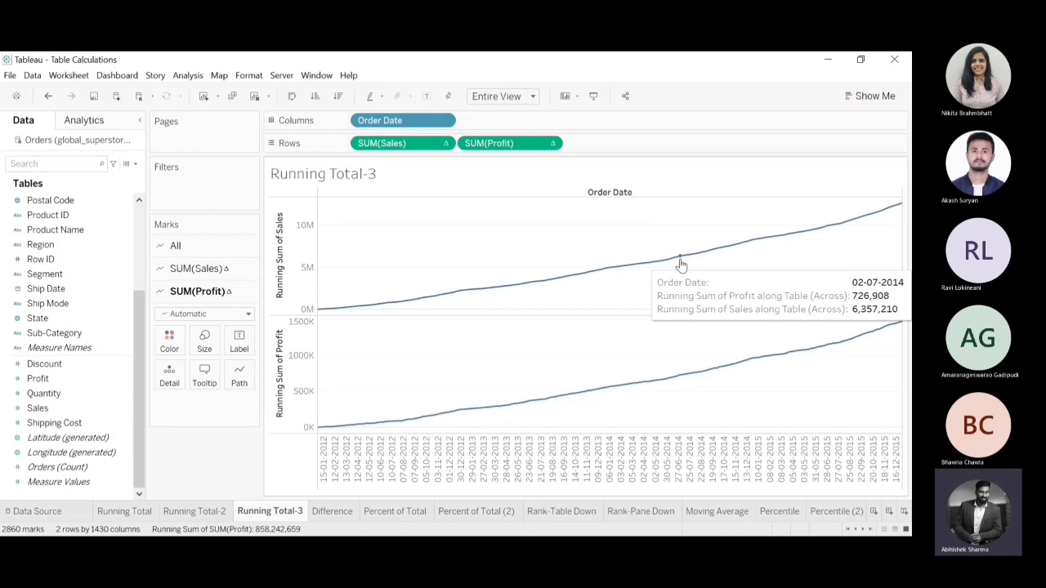
left_click(680, 260)
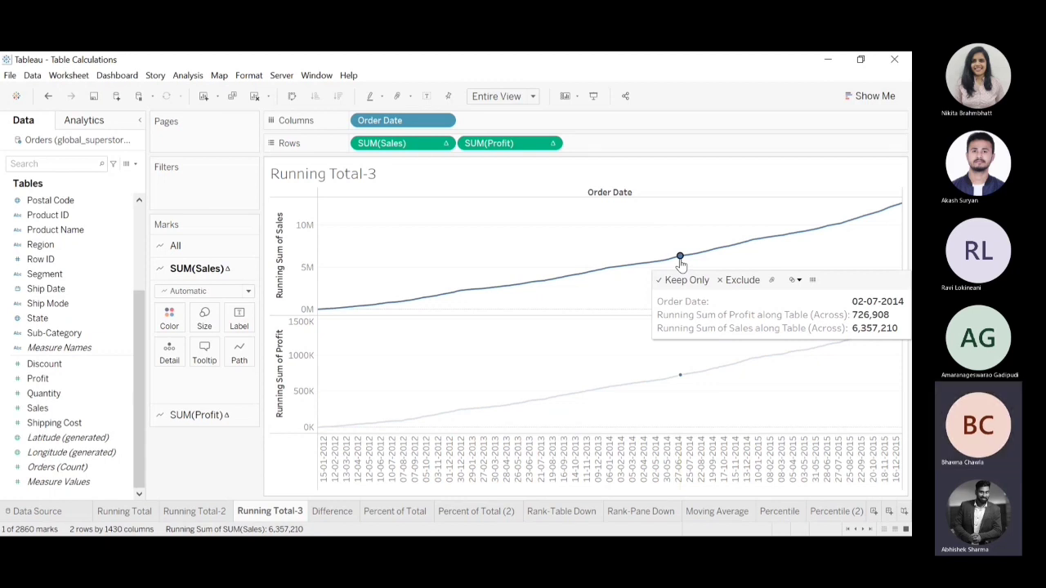
left_click(552, 358)
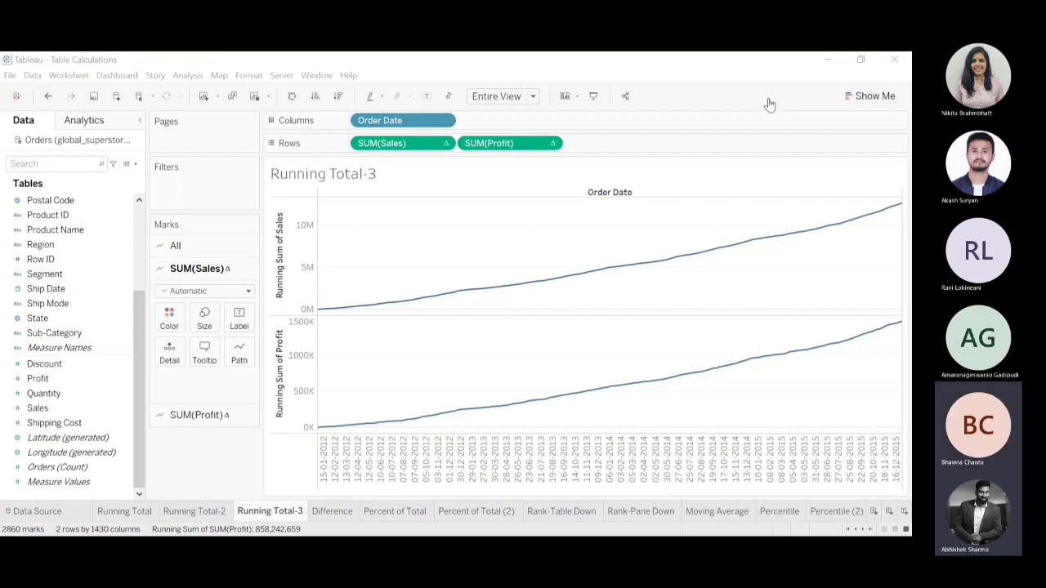
left_click(548, 530)
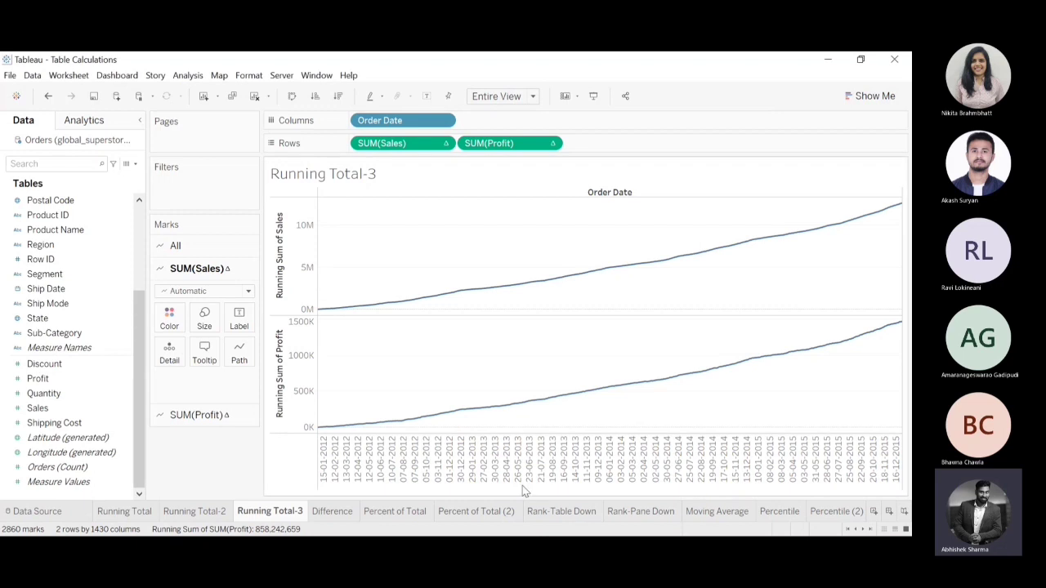
Step: Open the Difference sheet and compare its yearly profit figures with the Running Total-2 sheet
left_click(330, 511)
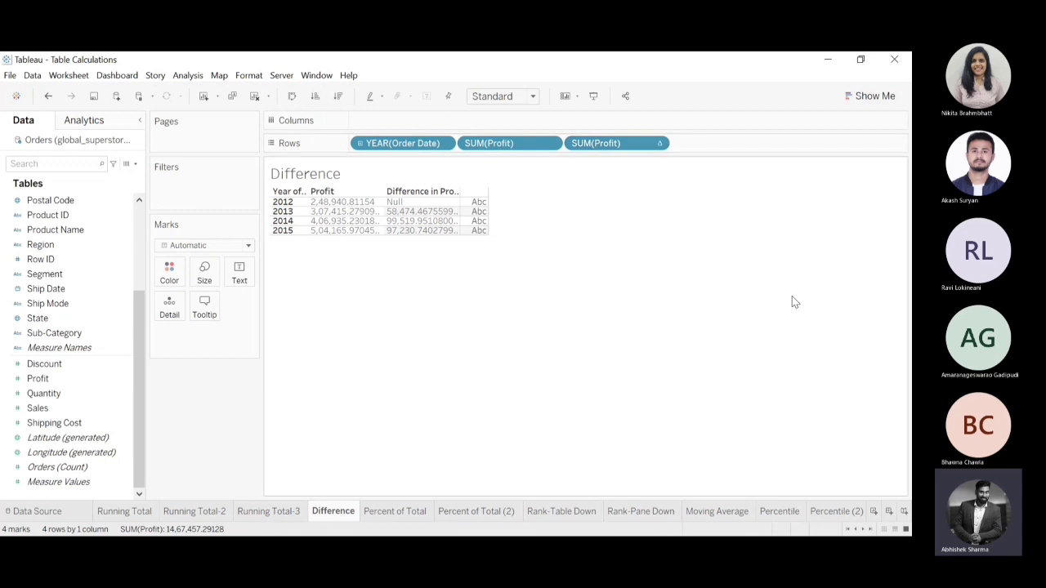
left_click(341, 202)
left_click(280, 512)
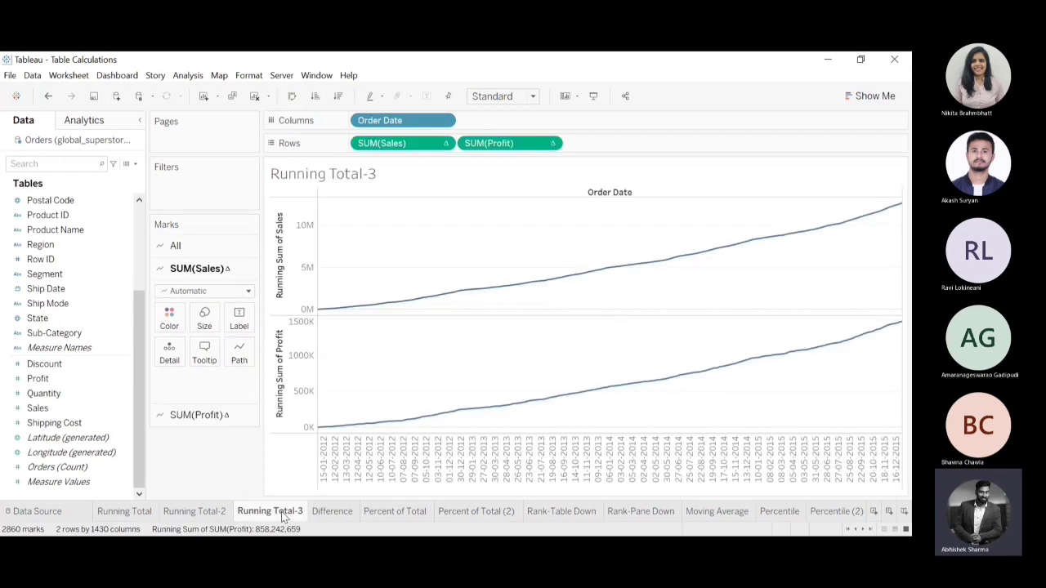
left_click(194, 510)
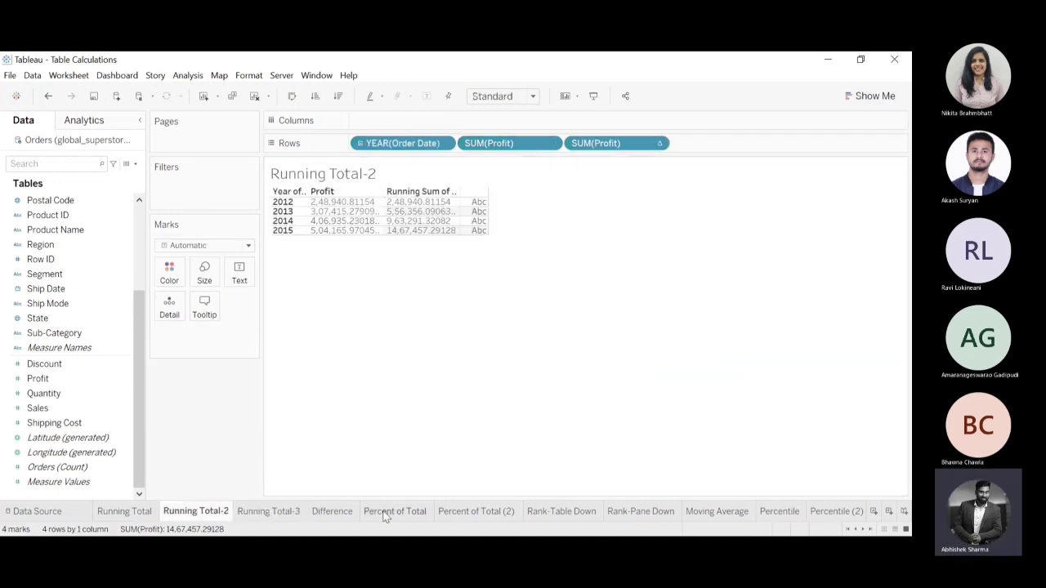
left_click(348, 512)
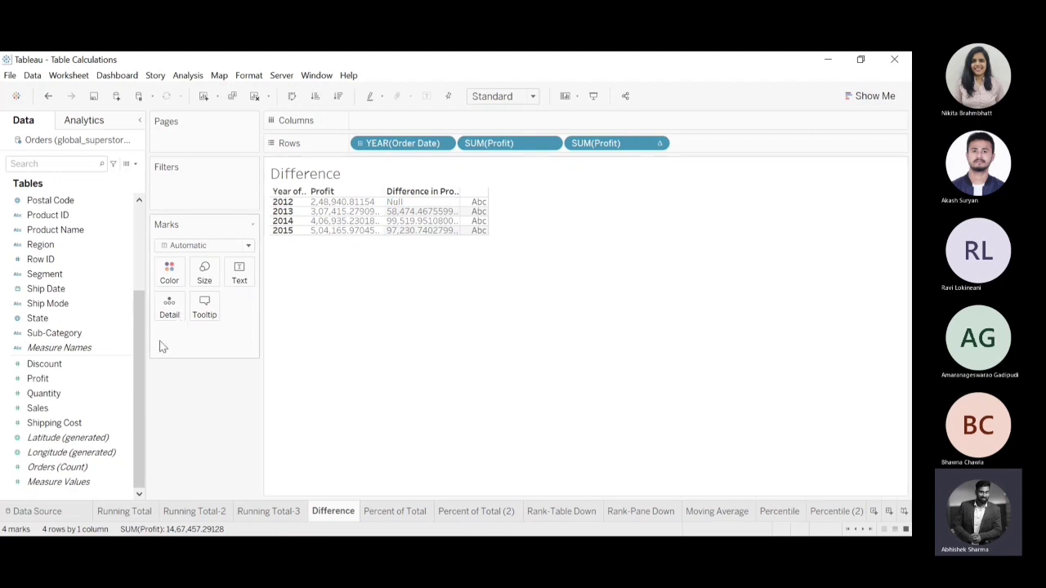
left_click_drag(136, 373, 139, 258)
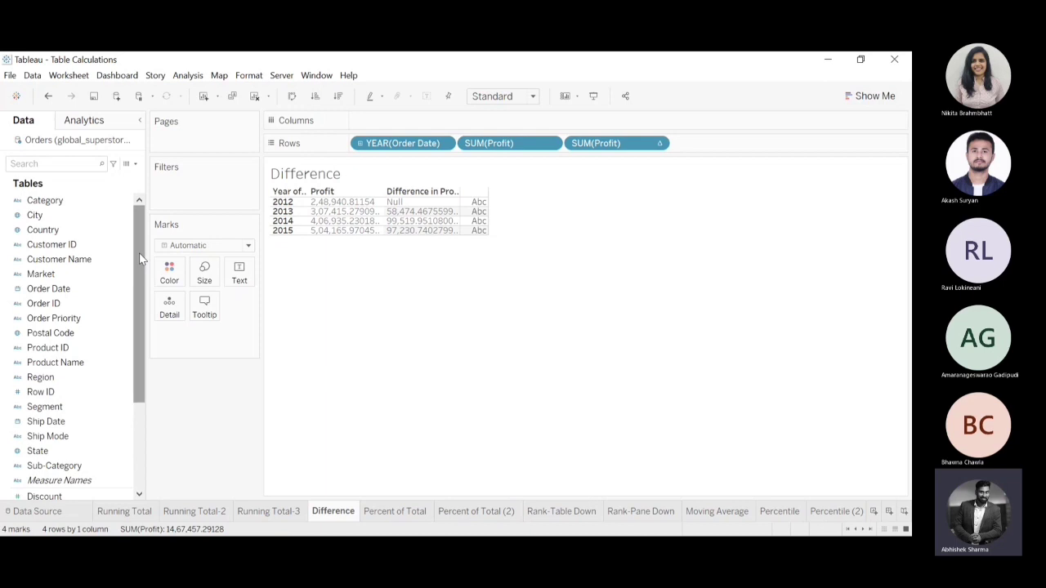
left_click(70, 163)
type("diff")
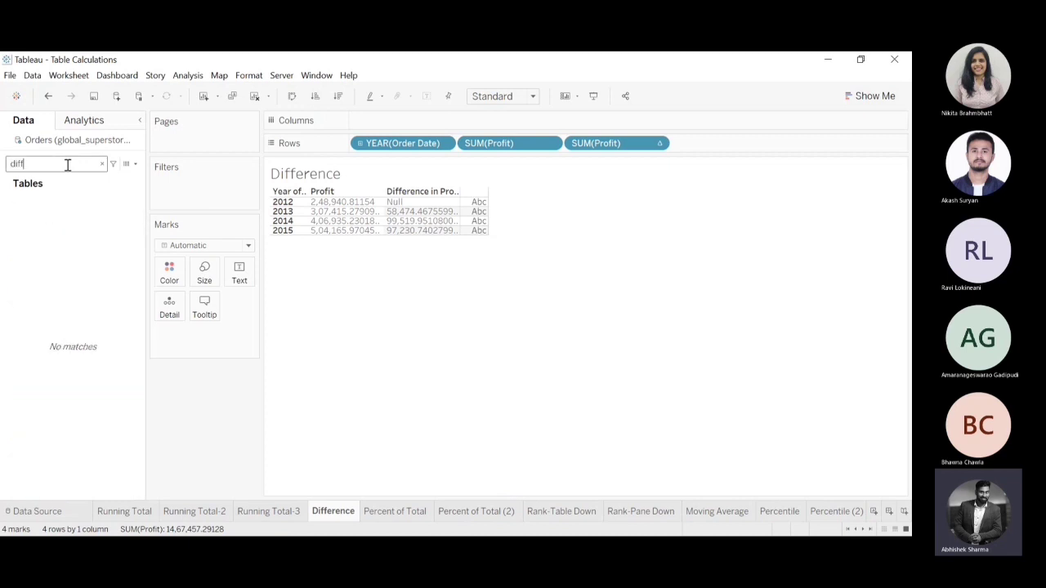
key("BackSpace")
key("BackSpace")
key("BackSpace")
key("BackSpace")
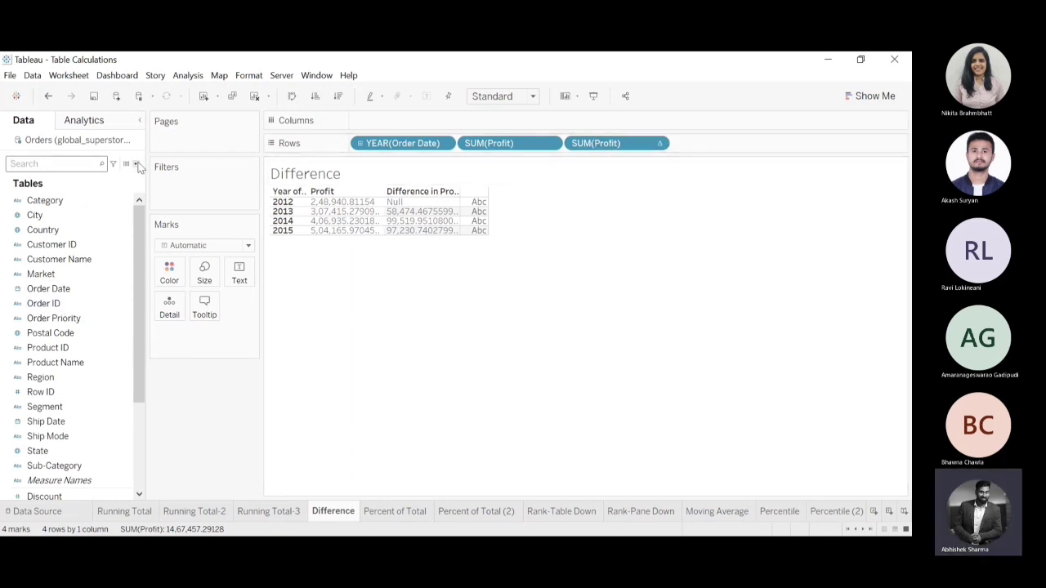
Step: Create a calculated field ZN(ZN(SUM([Profit])) - LOOKUP(ZN(SUM([Profit])), -1)) and add it to the end of Rows as a discrete field
left_click(83, 177)
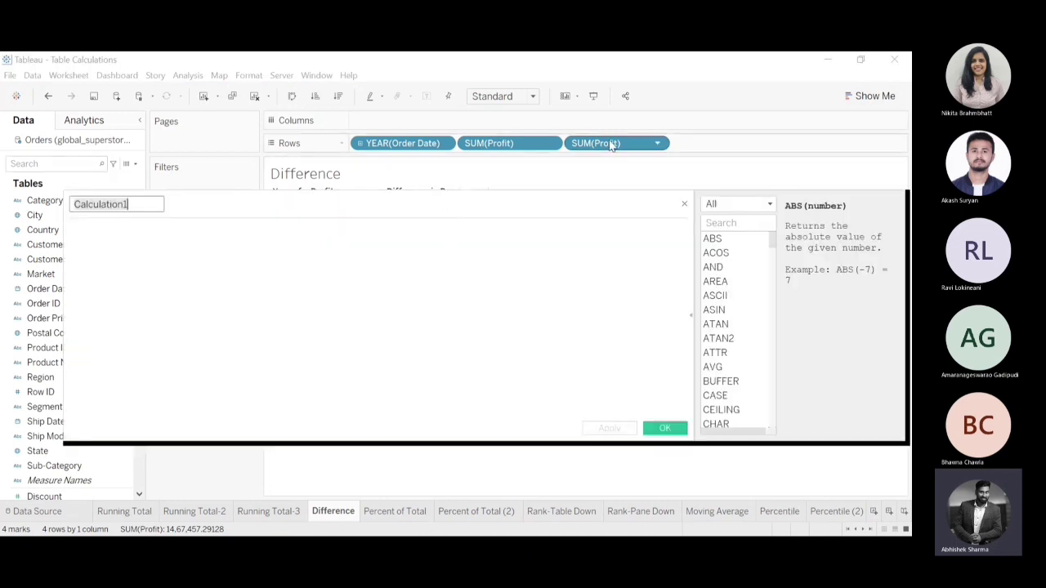
left_click_drag(609, 145, 332, 264)
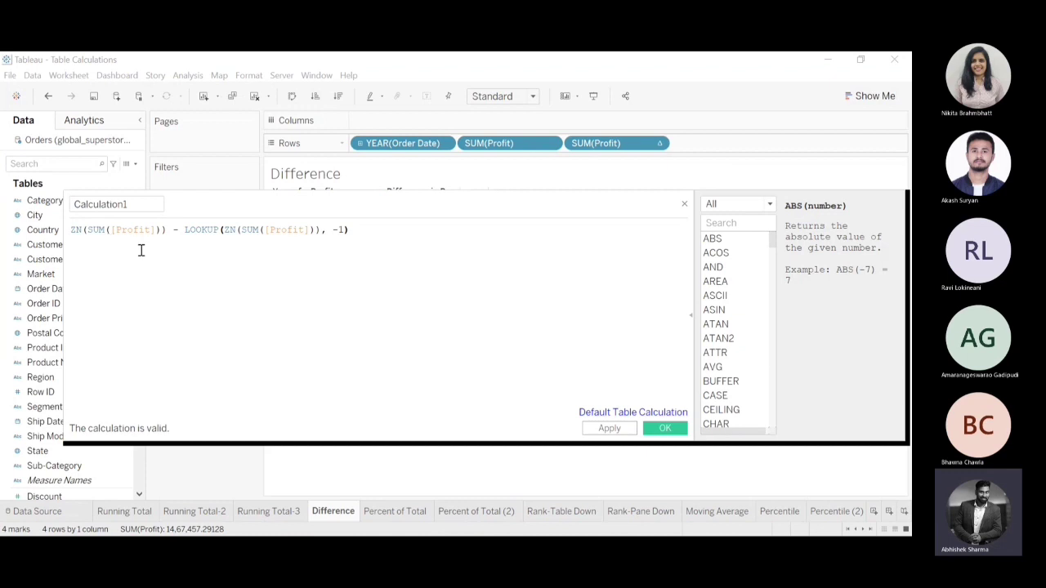
left_click(72, 230)
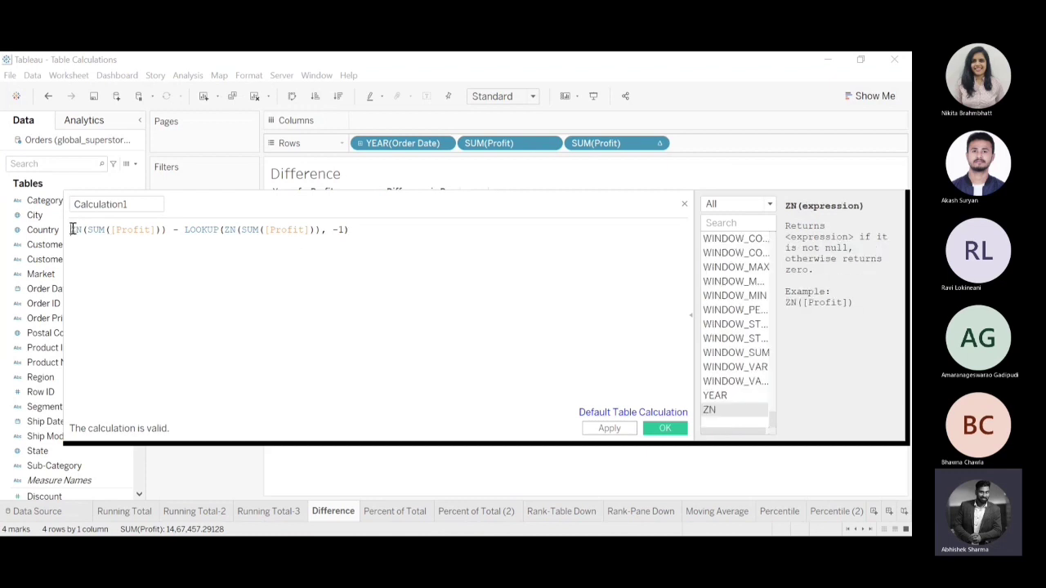
type("(")
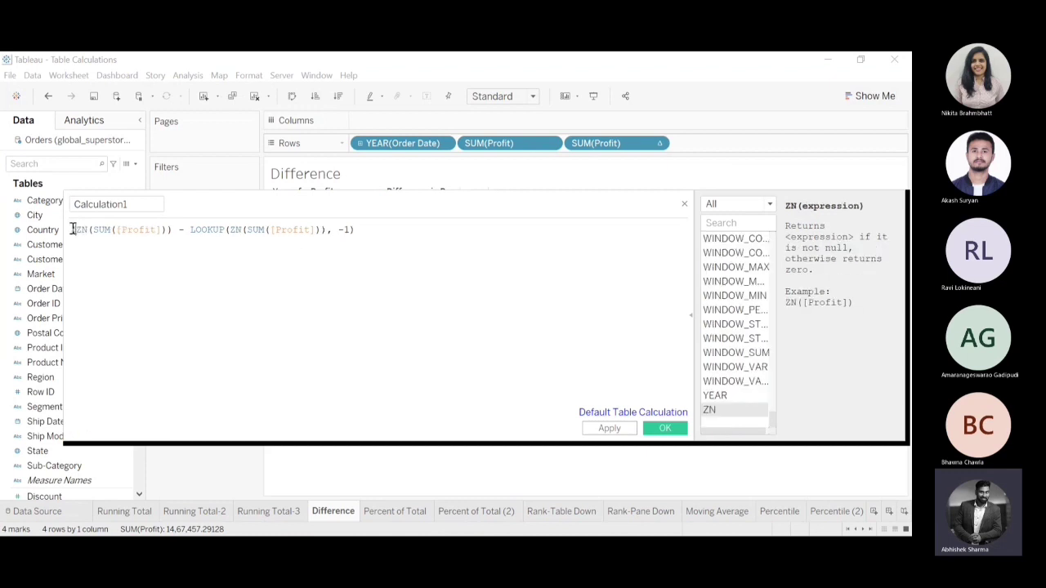
left_click(362, 229)
type(")")
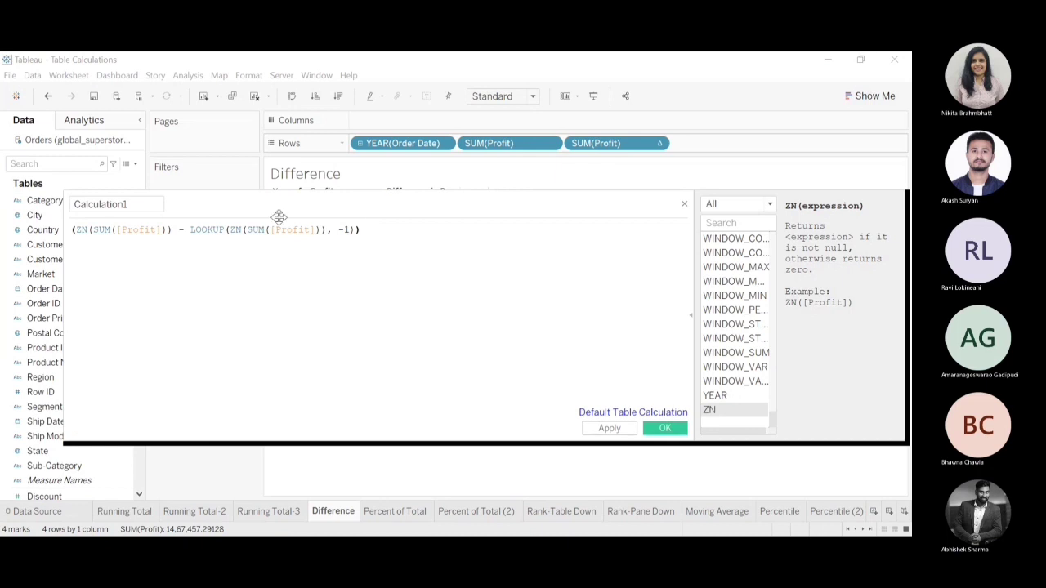
left_click(73, 230)
type("ZN(")
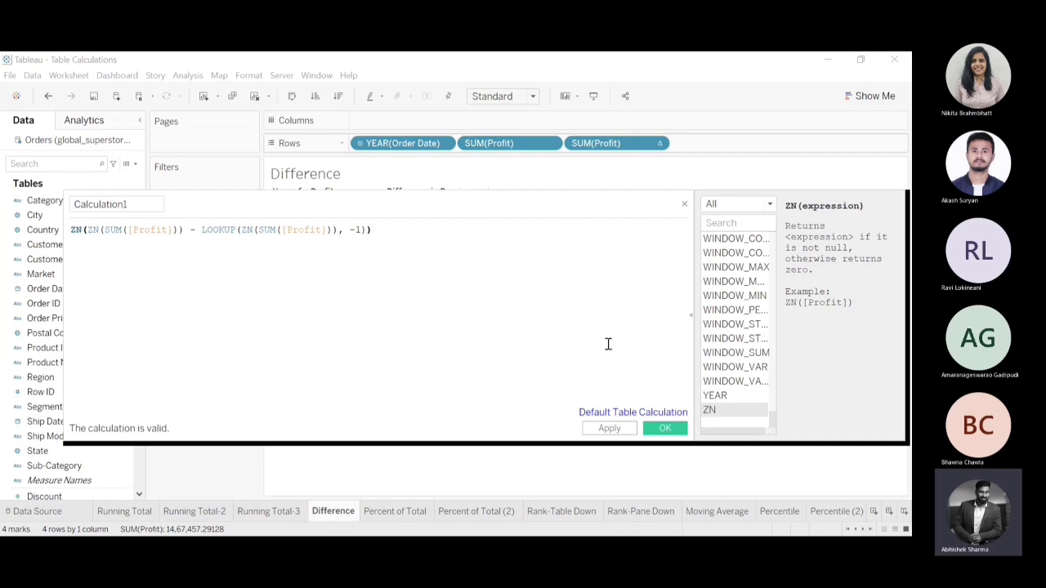
left_click(667, 429)
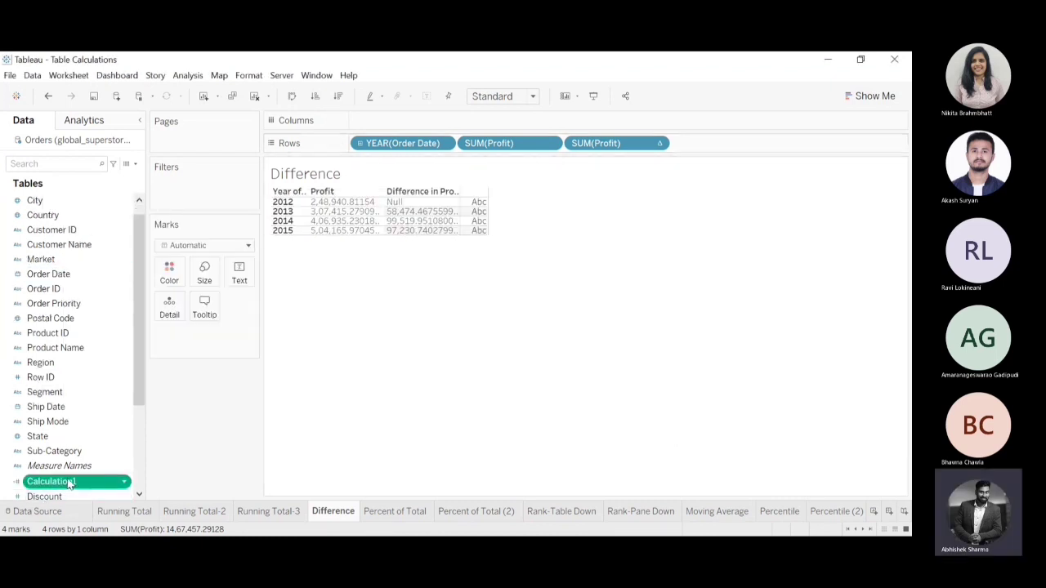
left_click_drag(51, 482, 753, 143)
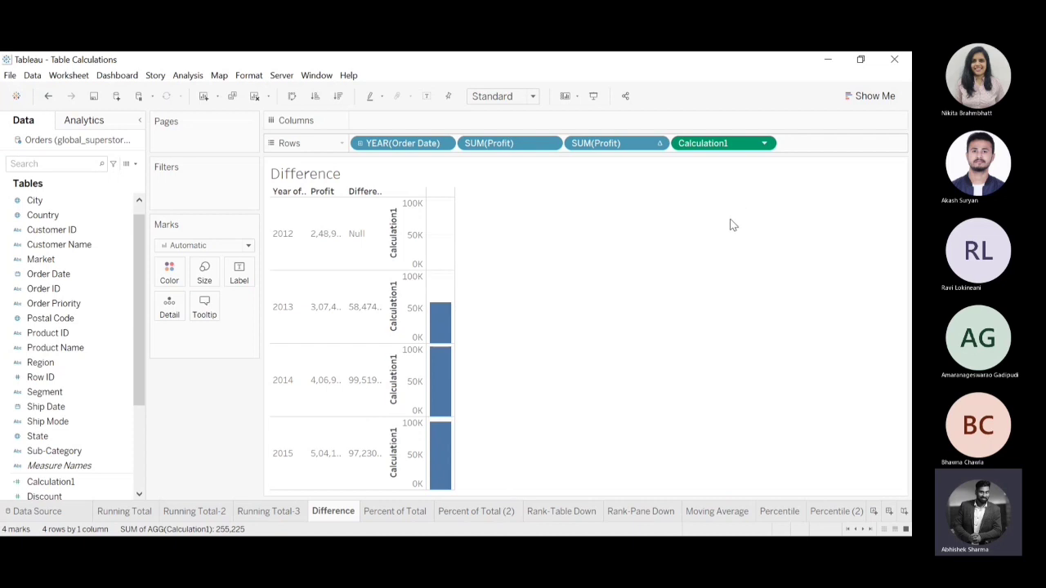
left_click(723, 247)
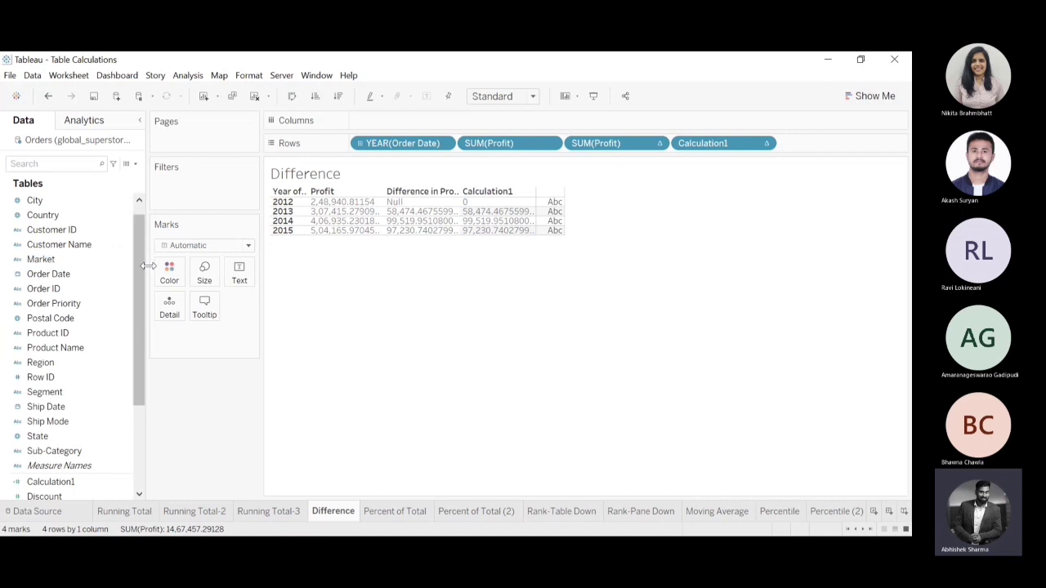
Step: Change Calculation1's formula to IFNULL(ZN(SUM([Profit])) - LOOKUP(ZN(SUM([Profit])), -1),10) and remove the field from Rows
left_click_drag(139, 280, 140, 346)
left_click(125, 382)
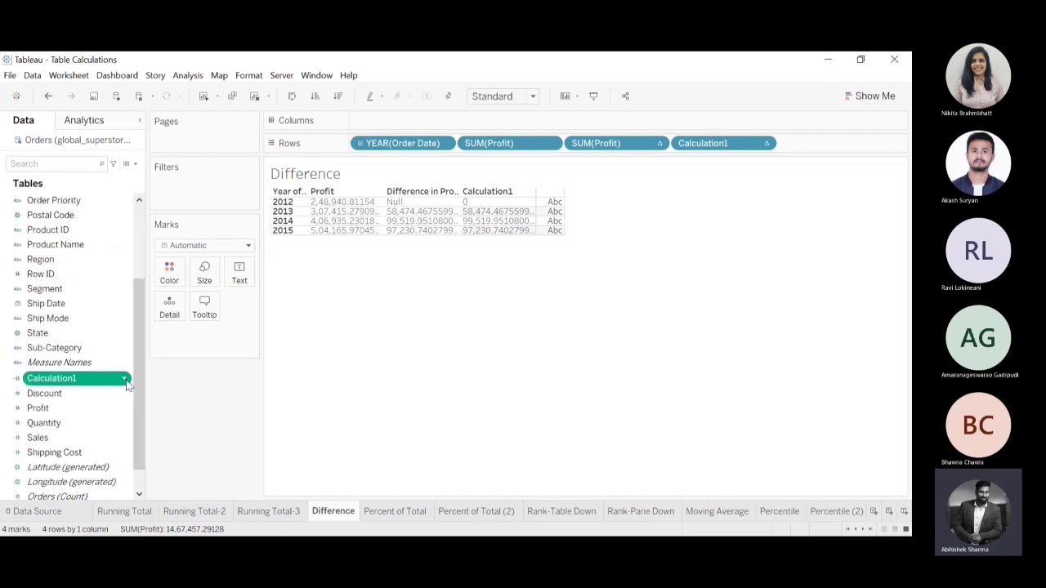
left_click(174, 160)
left_click_drag(83, 240, 63, 240)
type("IFNULL")
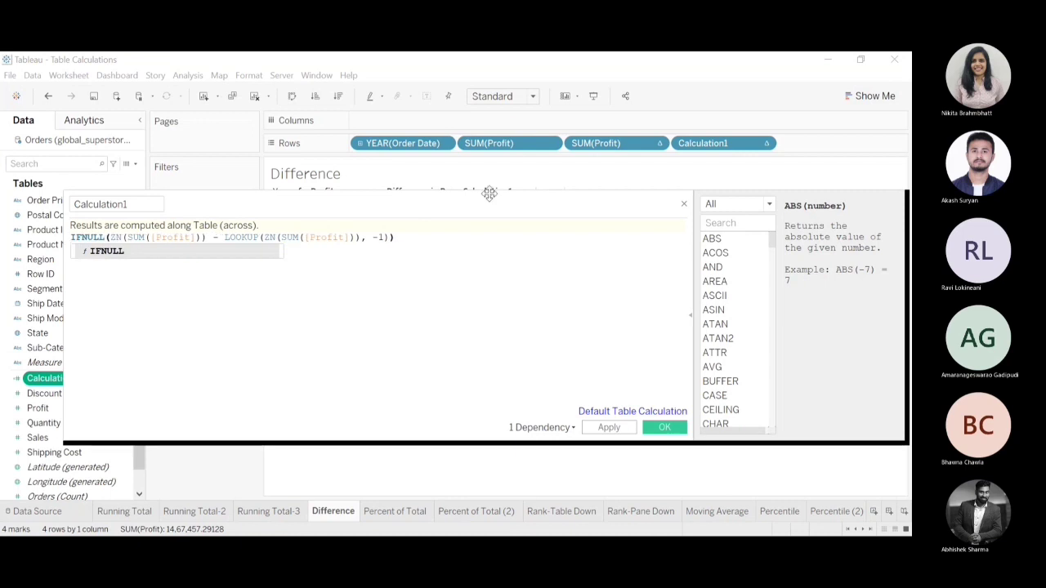
left_click(398, 240)
type(")")
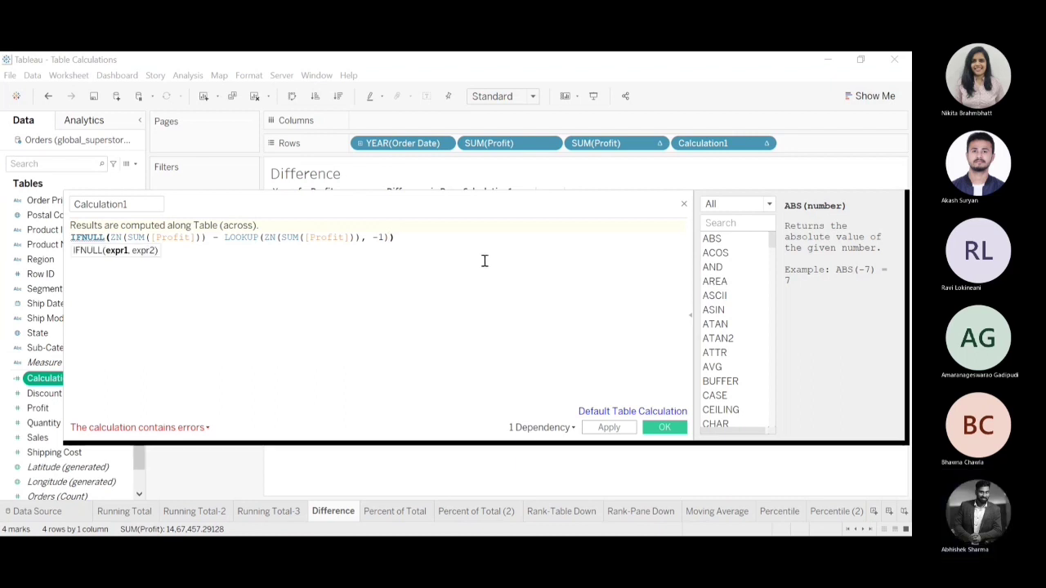
key("Right")
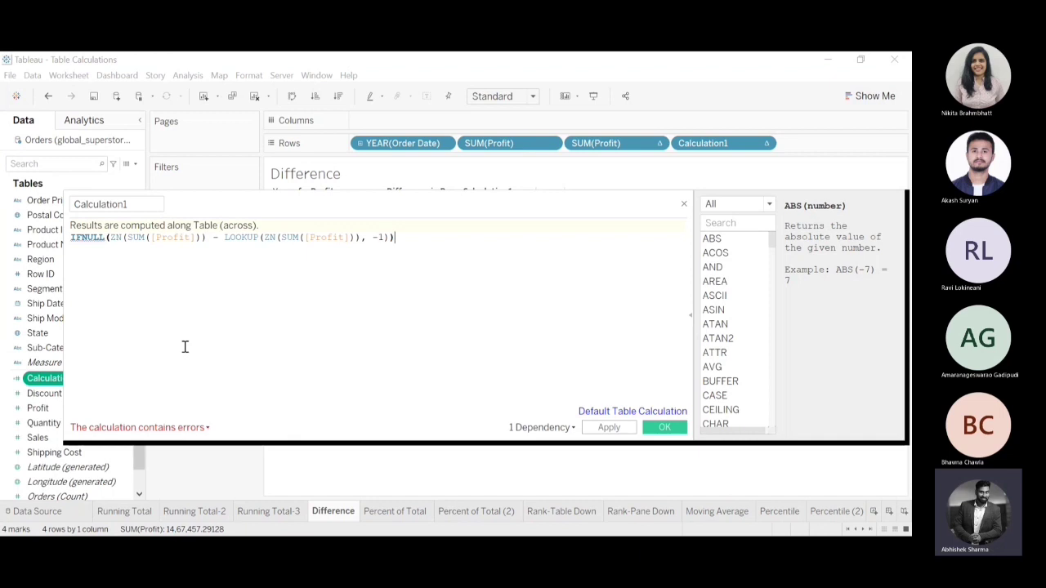
left_click(123, 237)
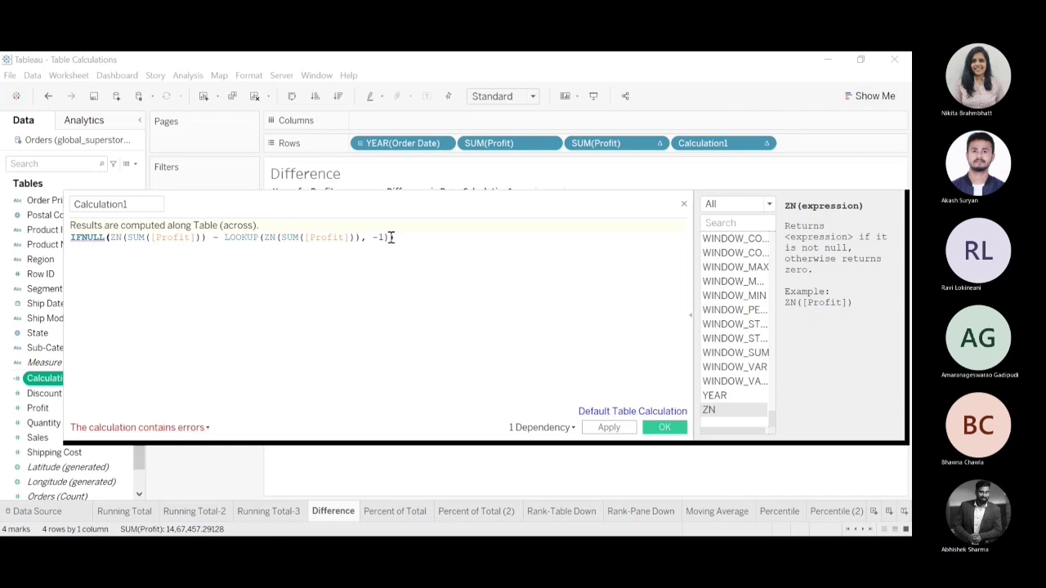
type("), 10)")
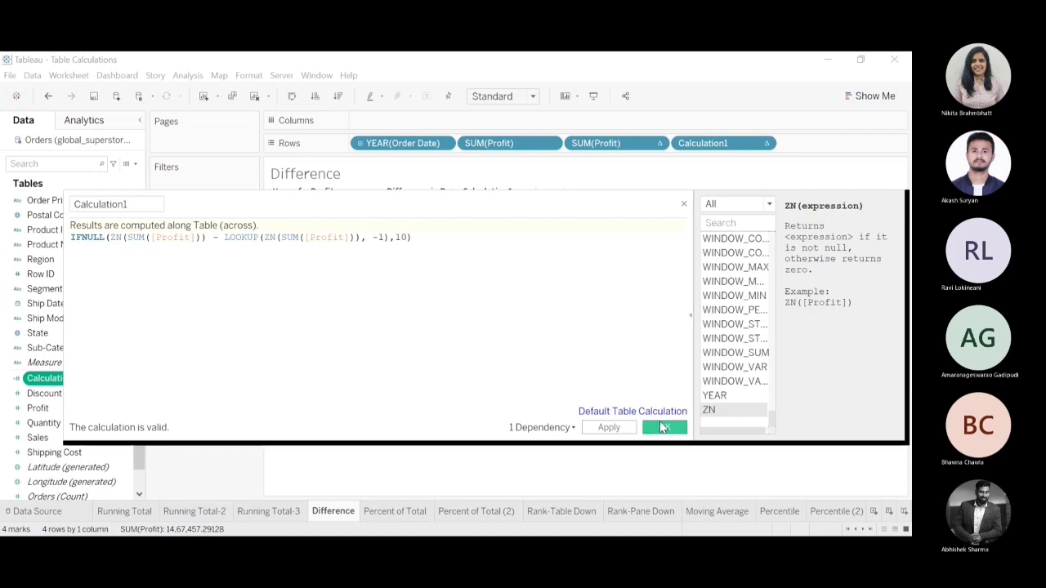
left_click(663, 427)
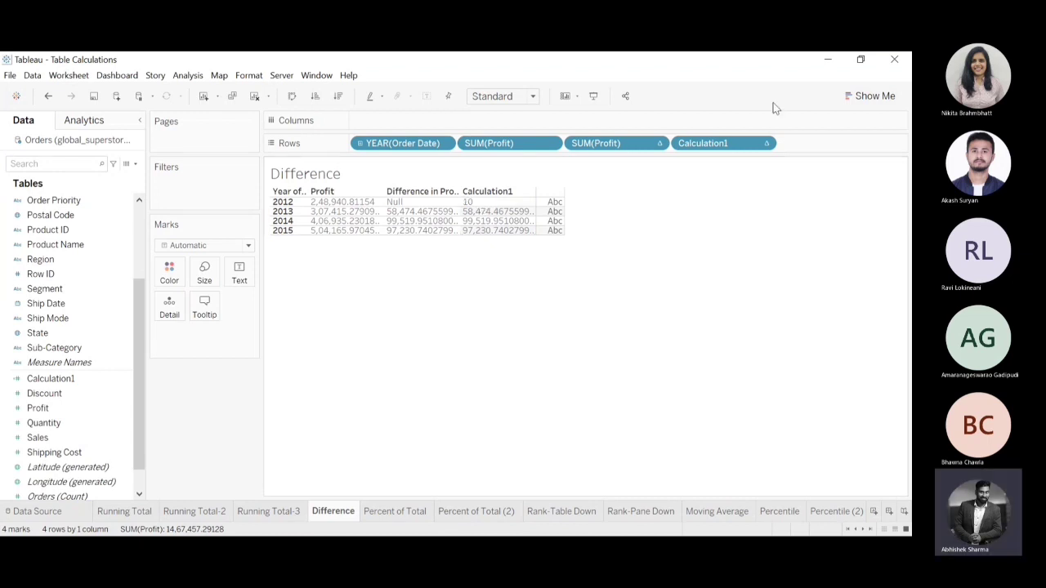
left_click_drag(726, 144, 707, 62)
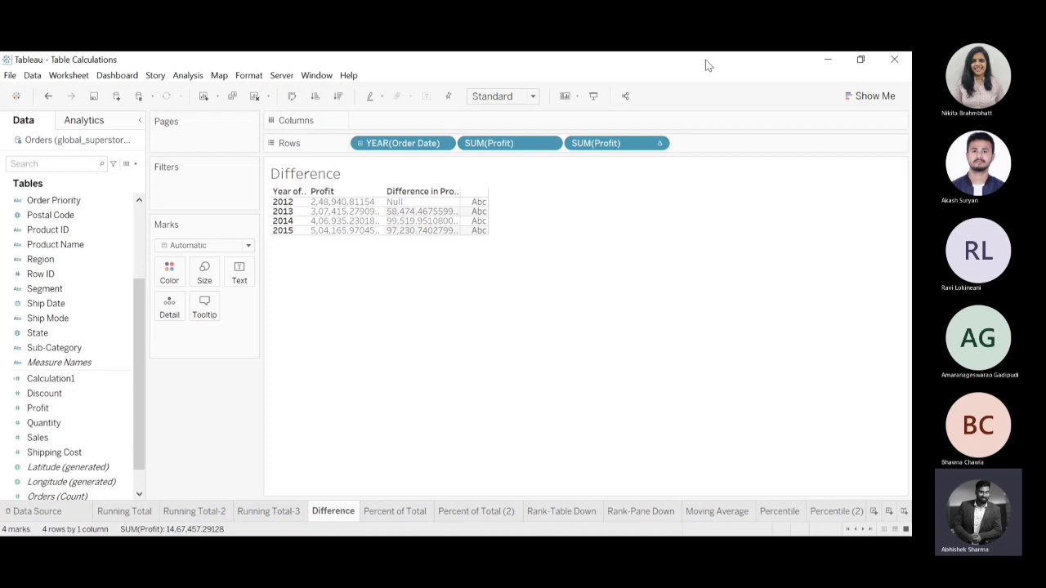
Step: Try computing the second Profit field's difference across the table
left_click(660, 145)
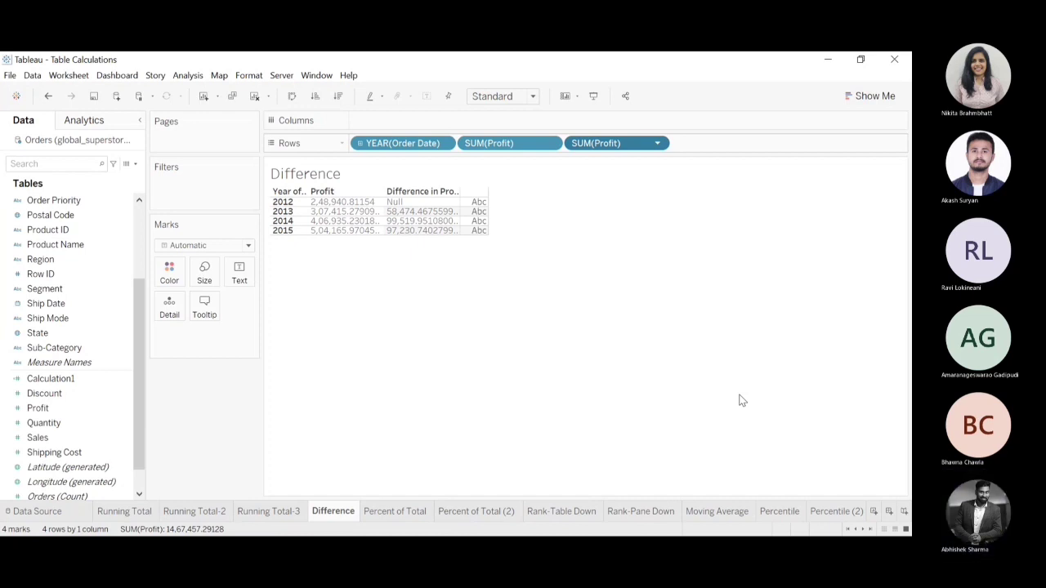
left_click(742, 401)
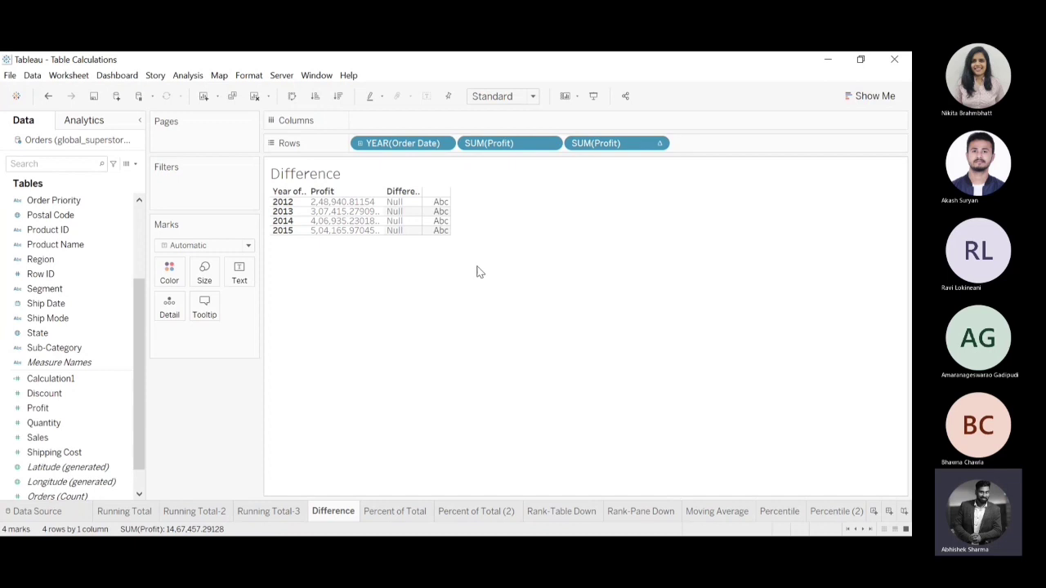
Step: Try breaking Order Date down by year and month without quarters, with the month field moved to Columns
left_click(360, 144)
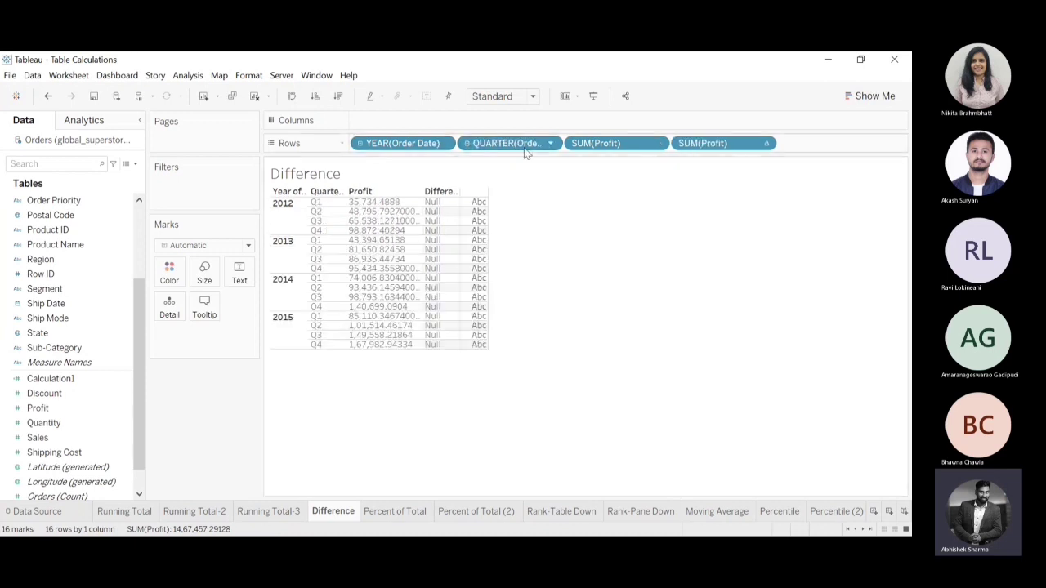
left_click(467, 145)
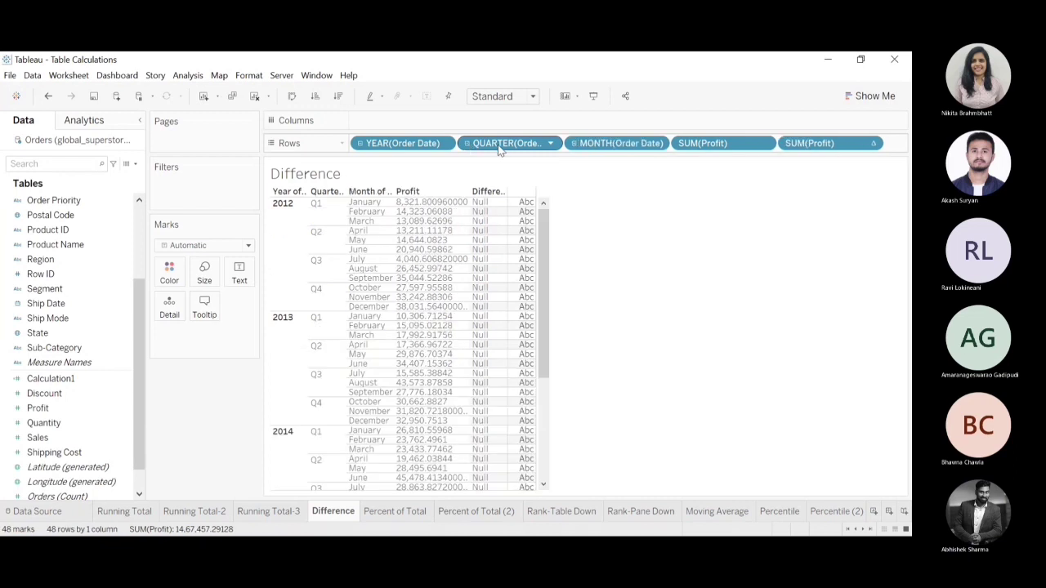
left_click_drag(502, 145, 390, 58)
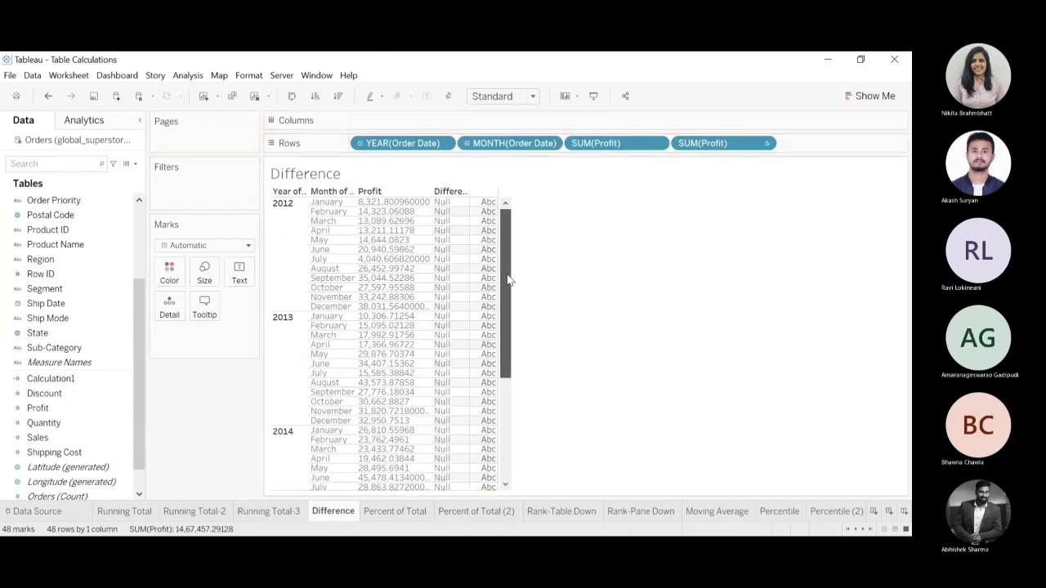
left_click_drag(508, 276, 500, 194)
left_click_drag(495, 143, 381, 120)
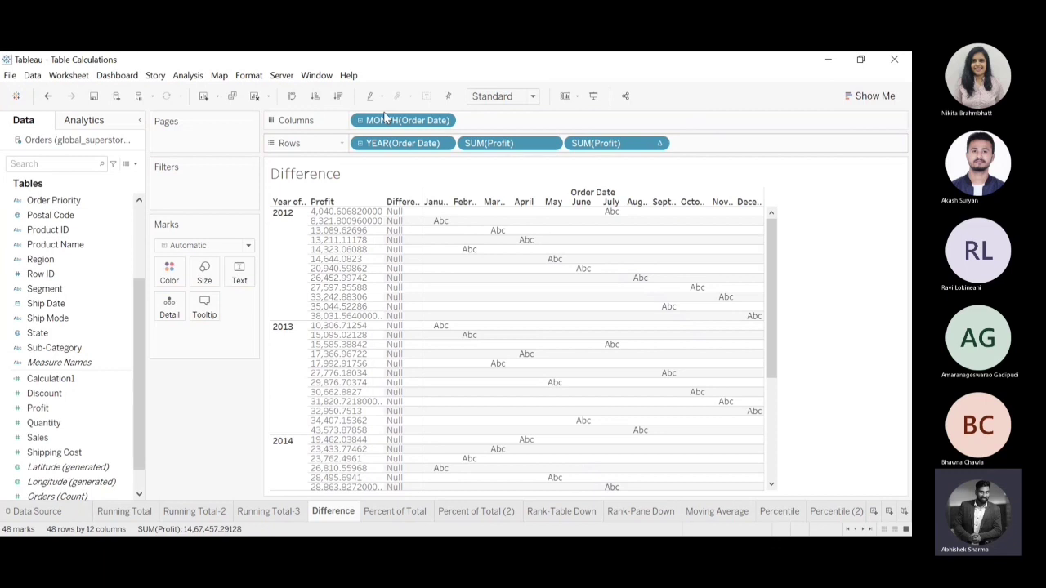
Step: Undo the month breakdown and the change to the direction of the Profit difference calculation
key("ctrl+z")
key("ctrl+z")
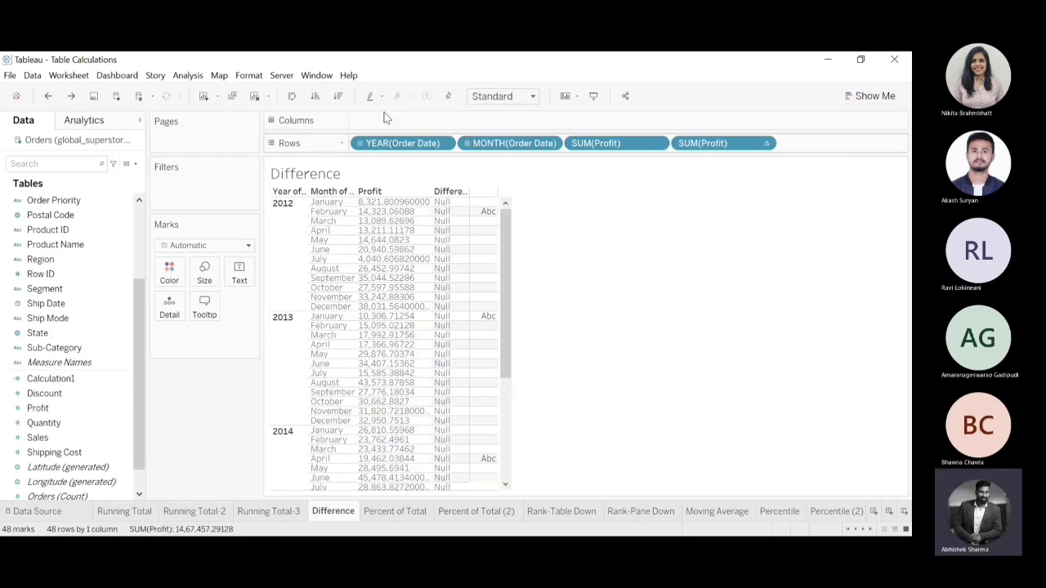
key("ctrl+z")
key("ctrl+z")
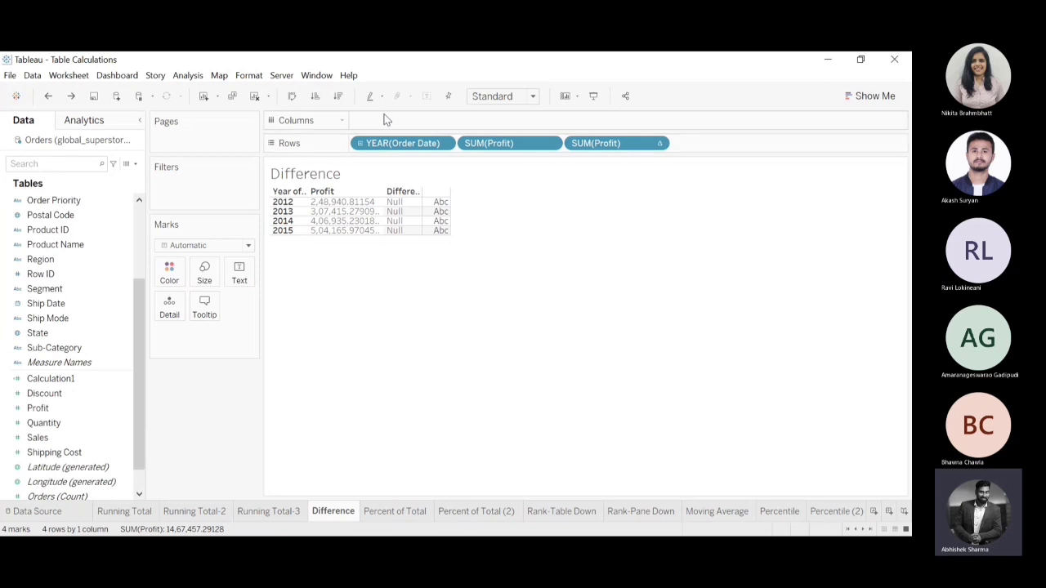
key("ctrl+z")
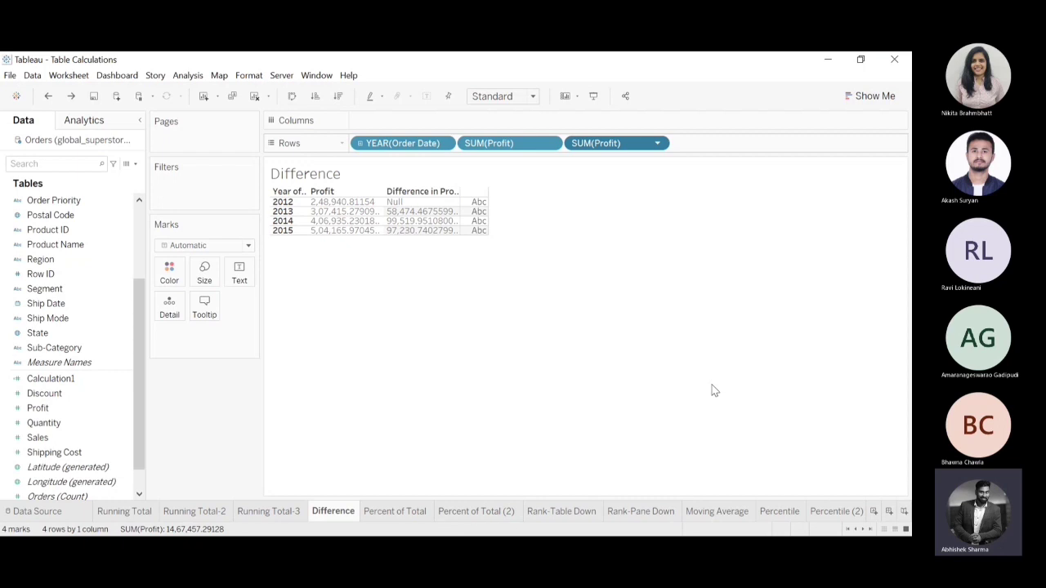
Step: Swap the rows and columns of the yearly profit difference table
left_click(508, 471)
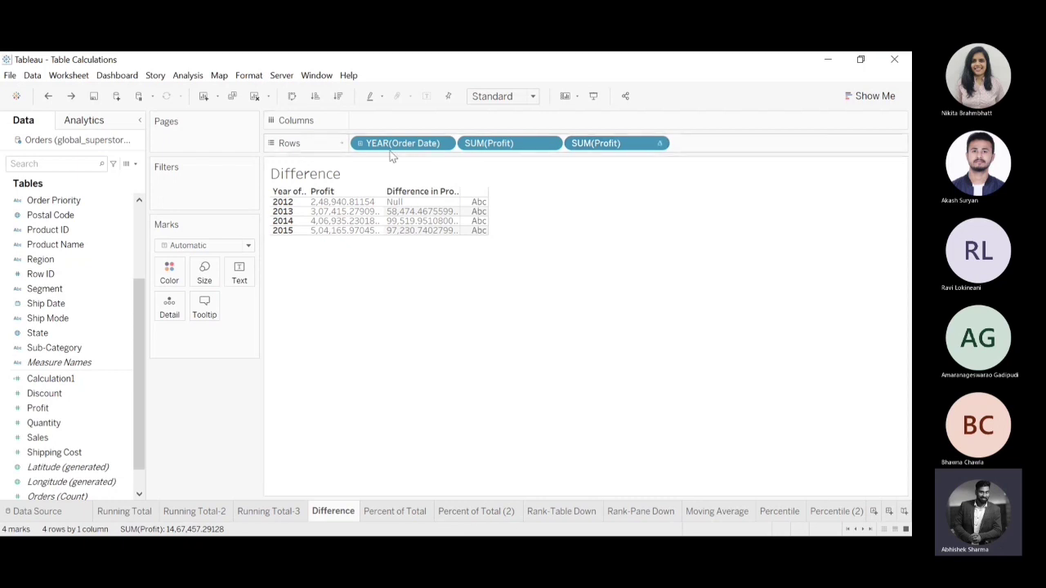
left_click(293, 96)
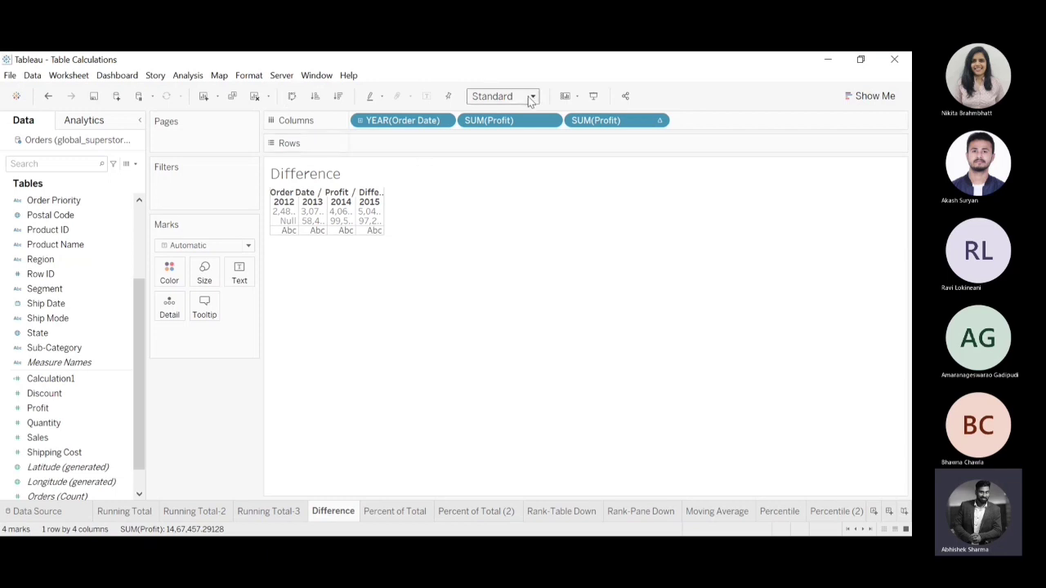
Step: Fit the yearly profit difference table to the entire view and swap its rows and columns
left_click(511, 146)
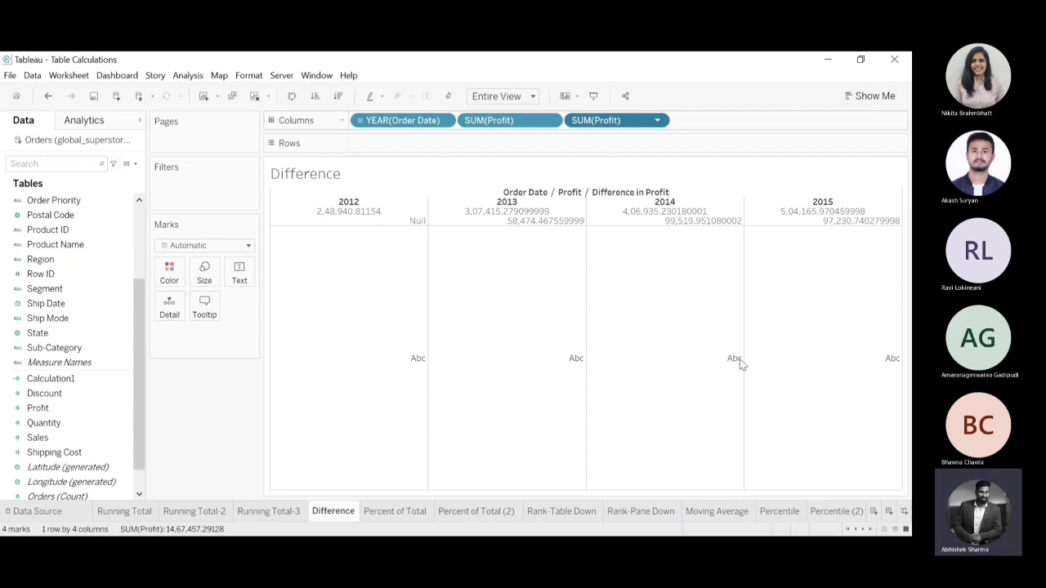
left_click(342, 401)
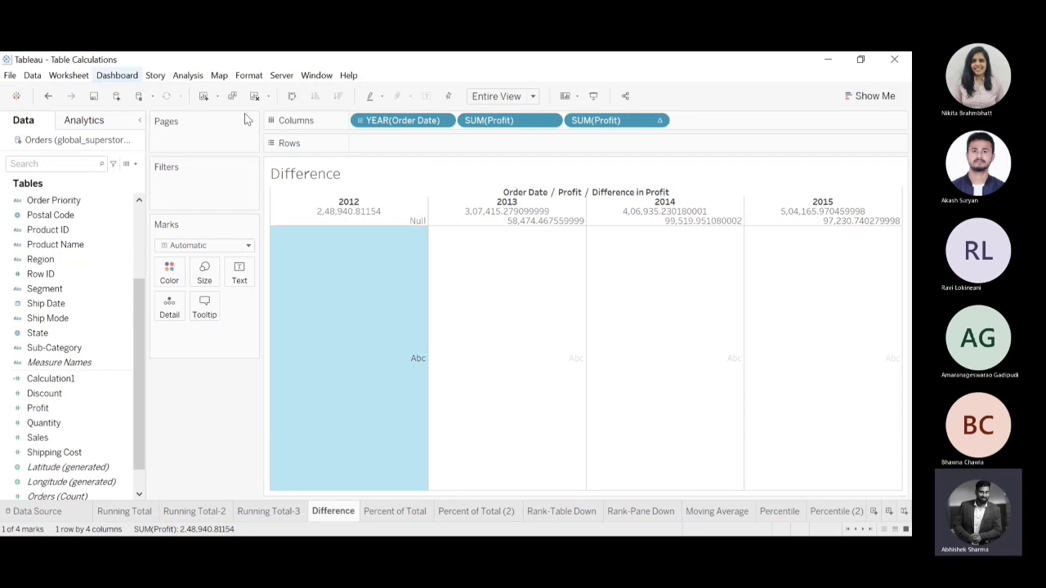
left_click(291, 96)
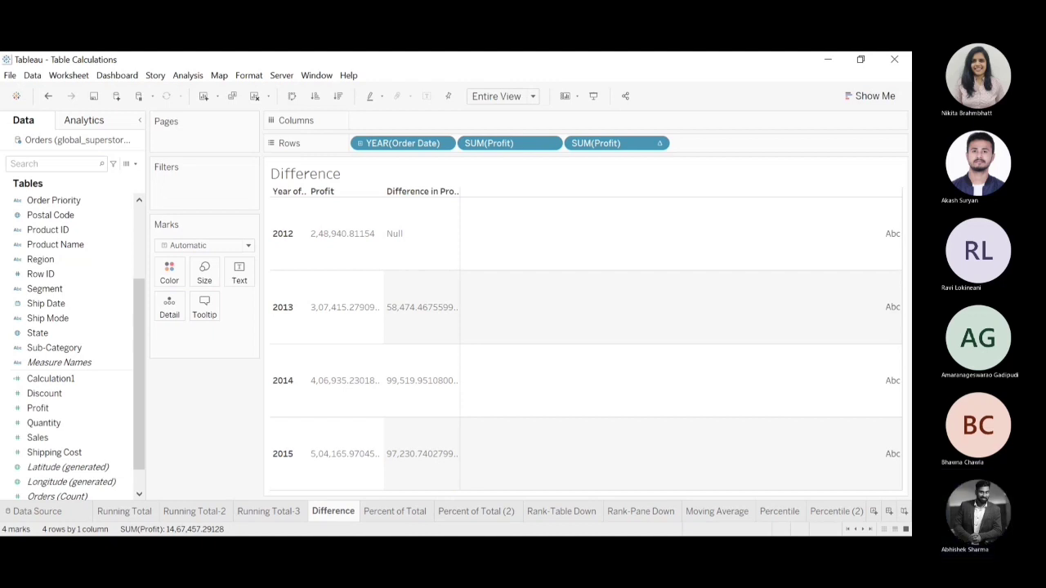
Step: On the Percent of Total sheet, remove Profit's table calculation and reapply the Percent of Total calculation
left_click(407, 519)
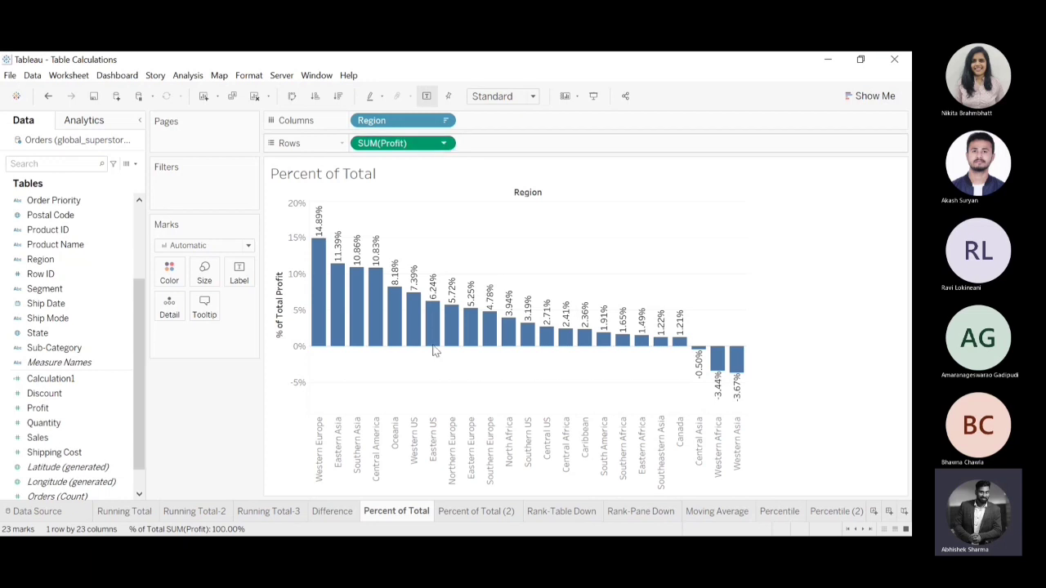
key("ctrl+z")
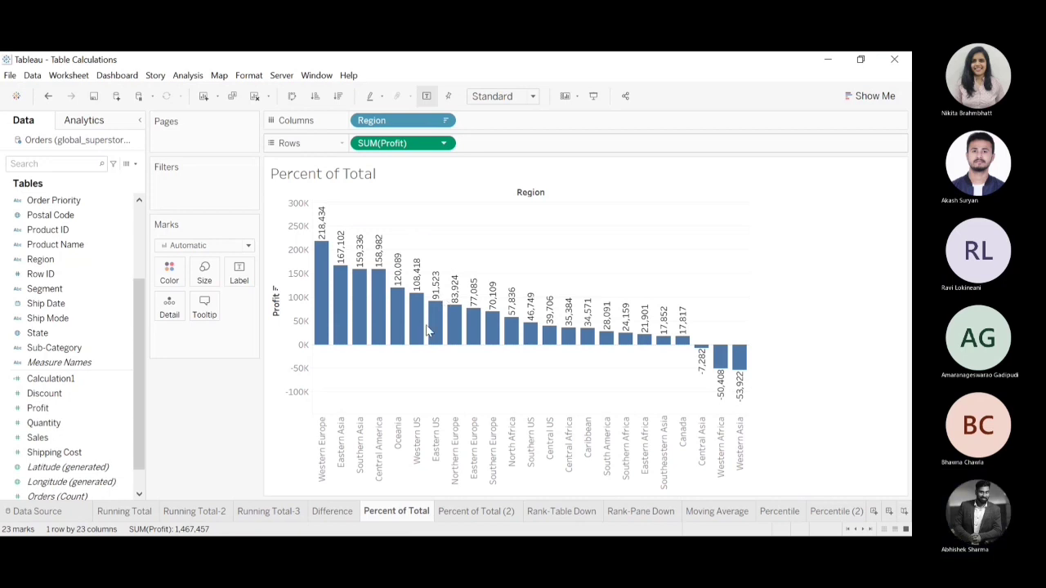
left_click(541, 423)
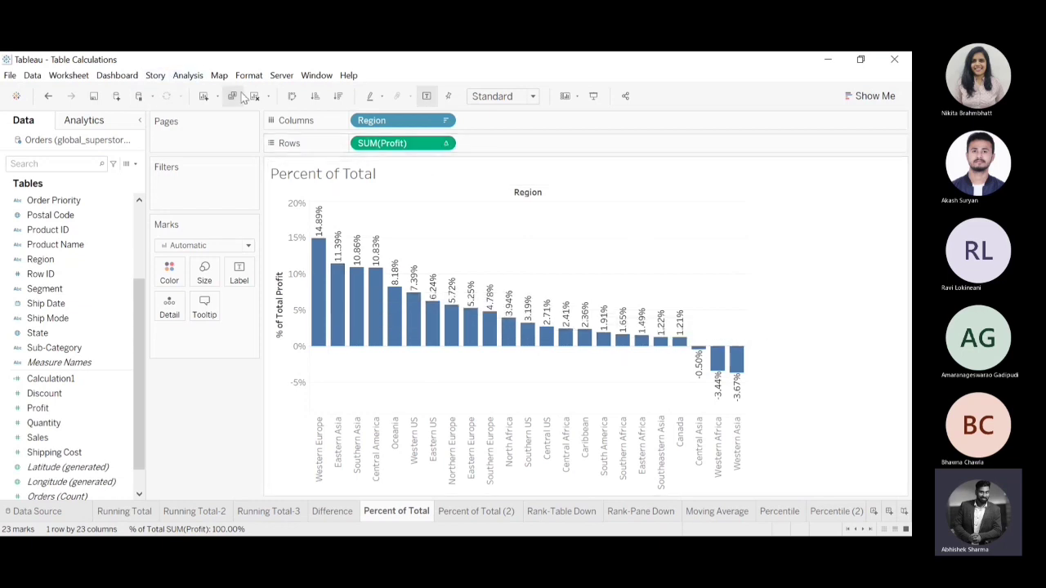
Step: Swap the regional chart's rows and columns and try several computation directions for Profit's percent of total
left_click(291, 96)
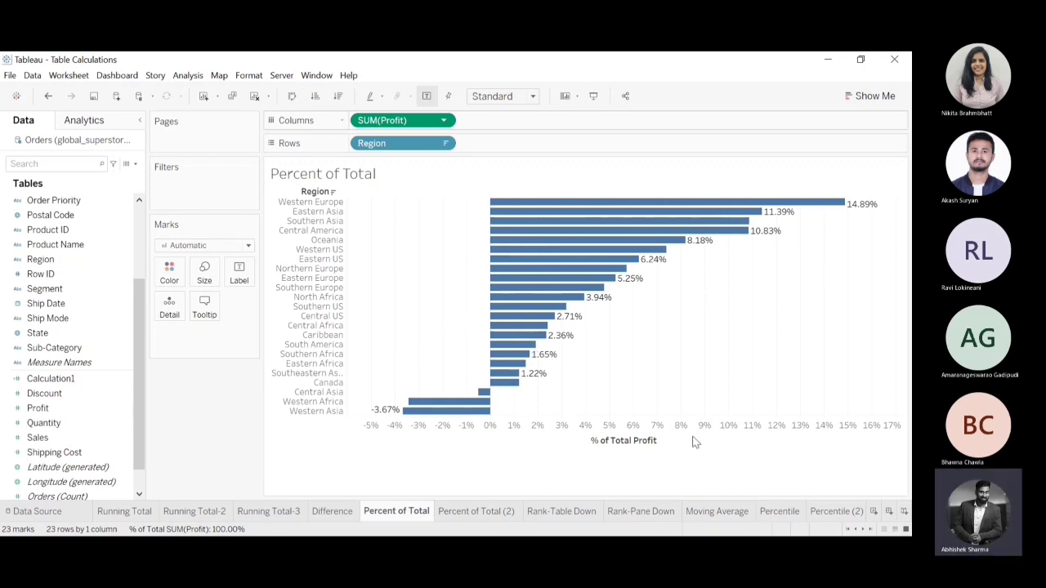
left_click(508, 333)
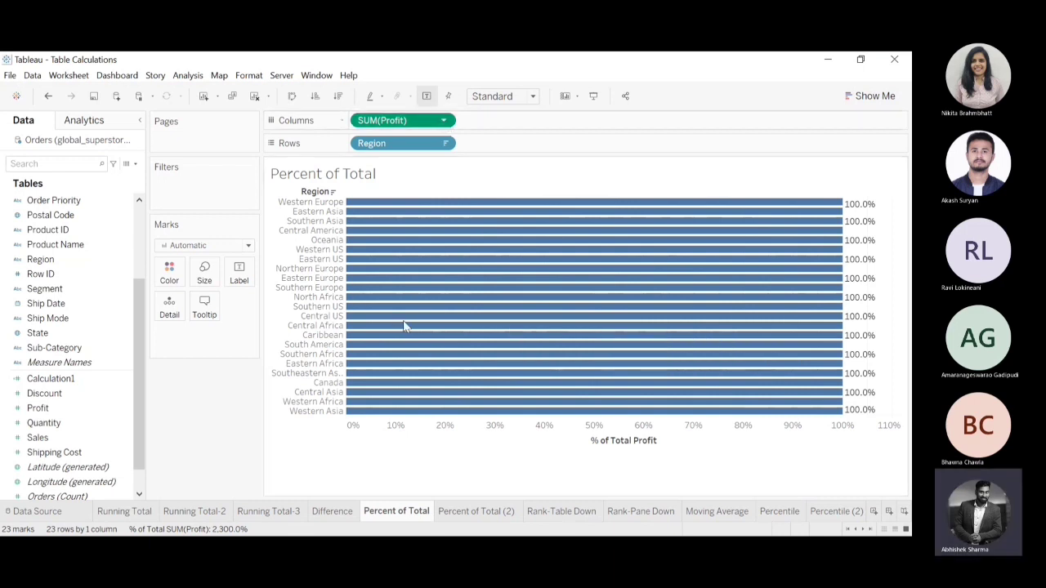
left_click(510, 362)
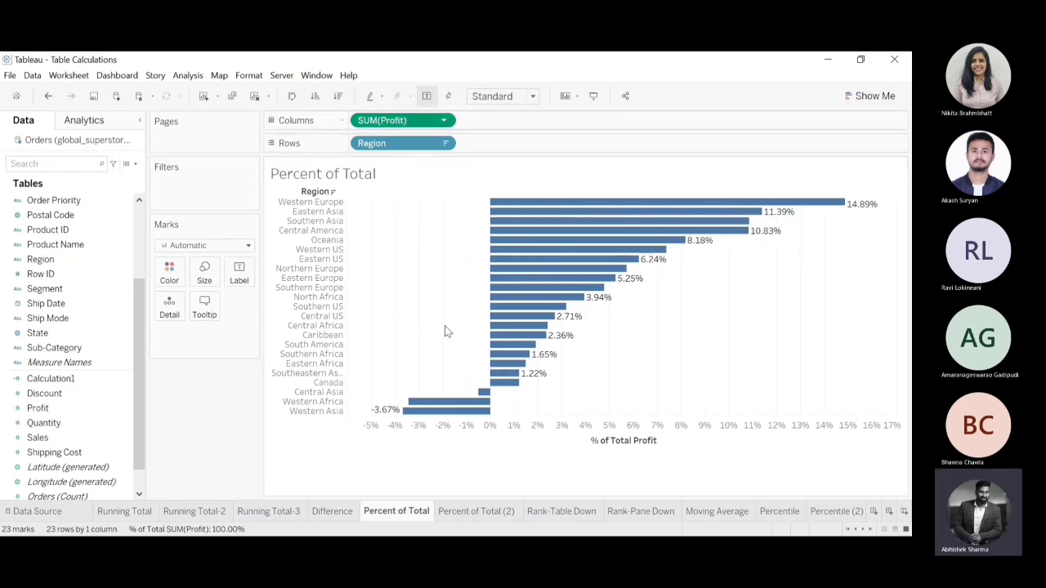
left_click(505, 380)
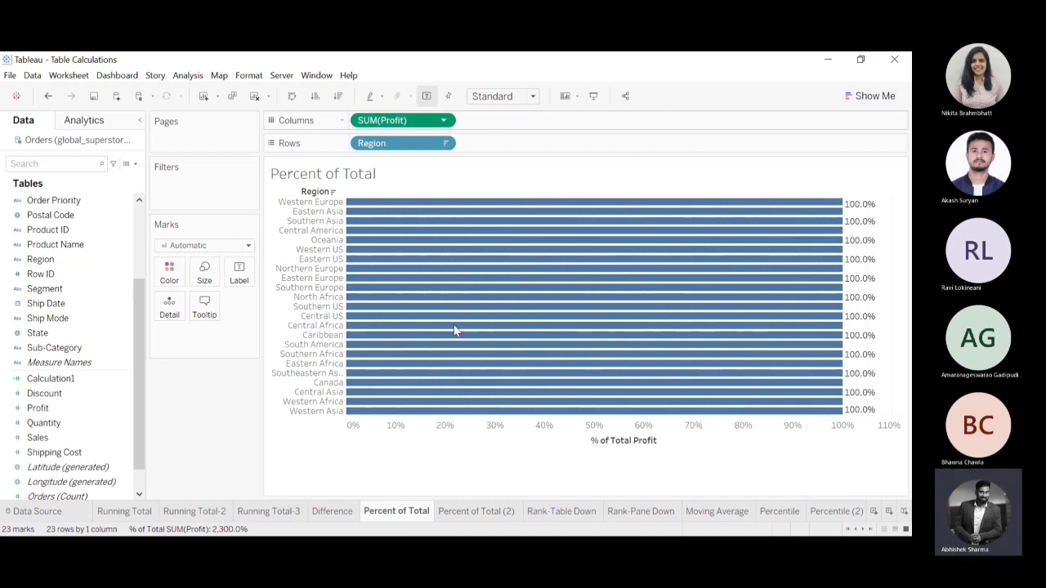
left_click(513, 386)
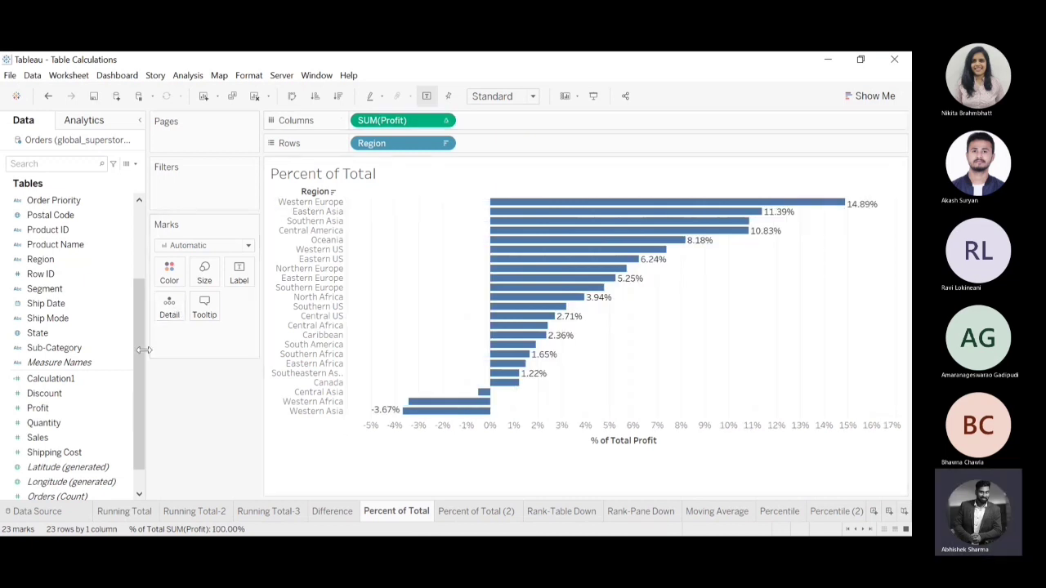
Step: Try breaking the regional percent of total down by Segment on Rows and look through the resulting bars
left_click_drag(140, 364, 140, 299)
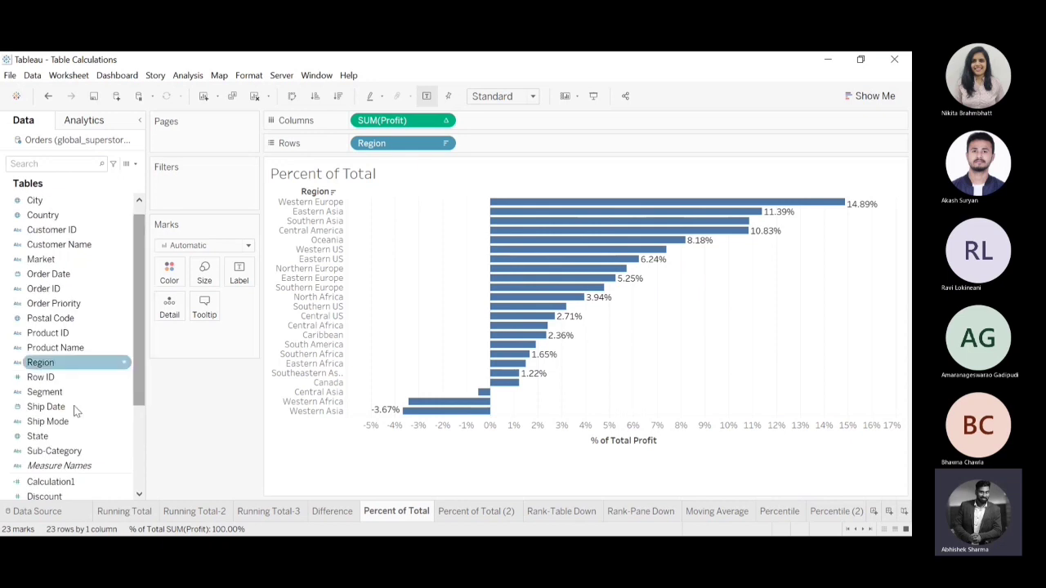
left_click_drag(45, 392, 495, 143)
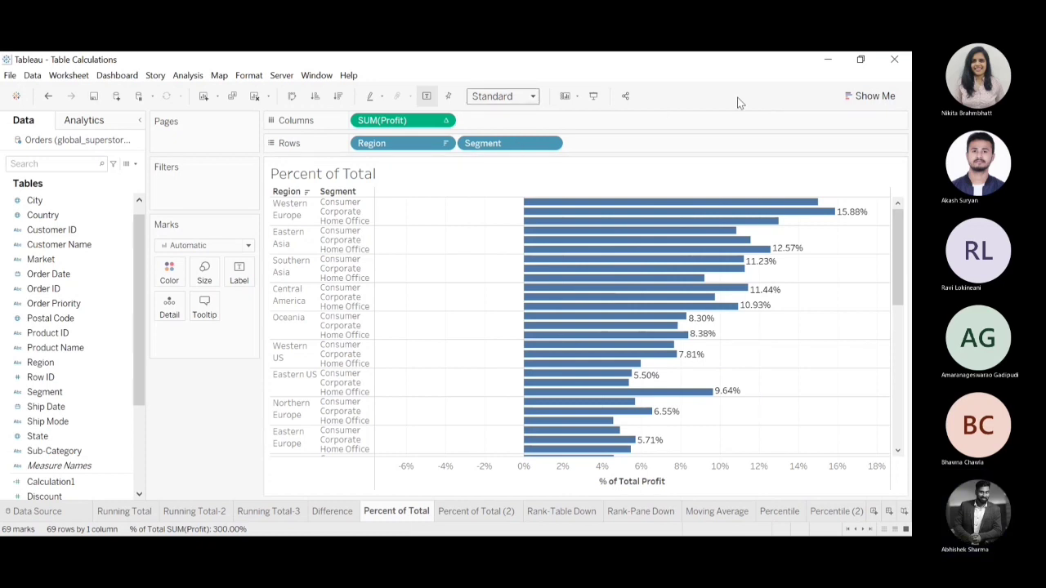
left_click_drag(898, 246, 897, 418)
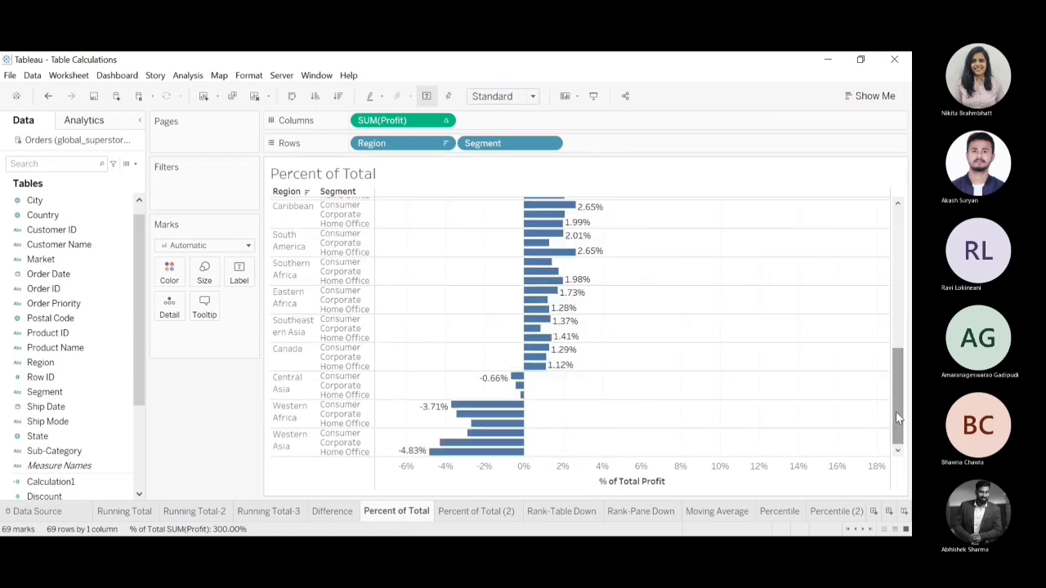
left_click_drag(895, 412, 909, 172)
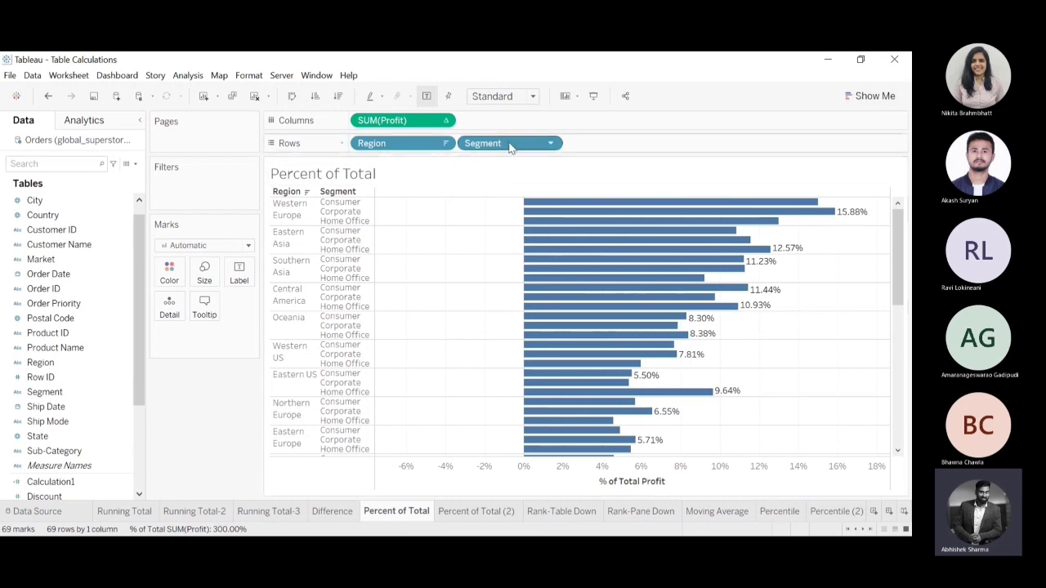
left_click_drag(509, 145, 768, 68)
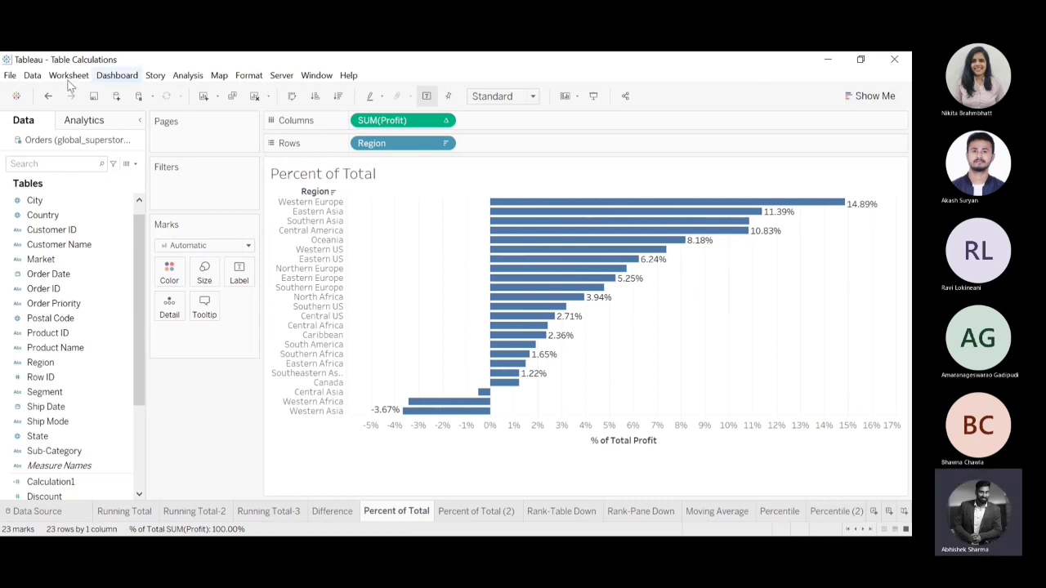
left_click(48, 97)
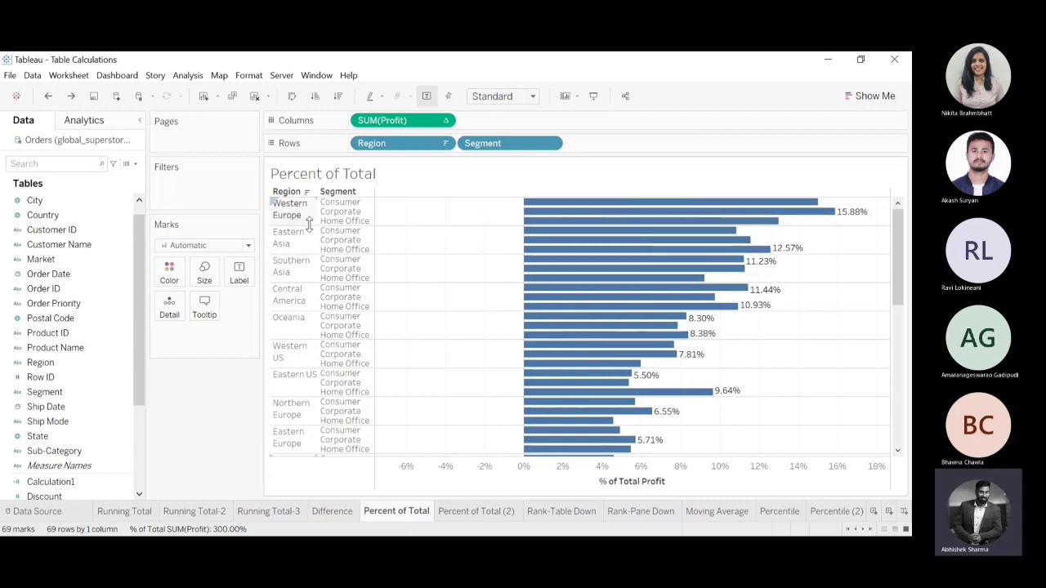
left_click(72, 95)
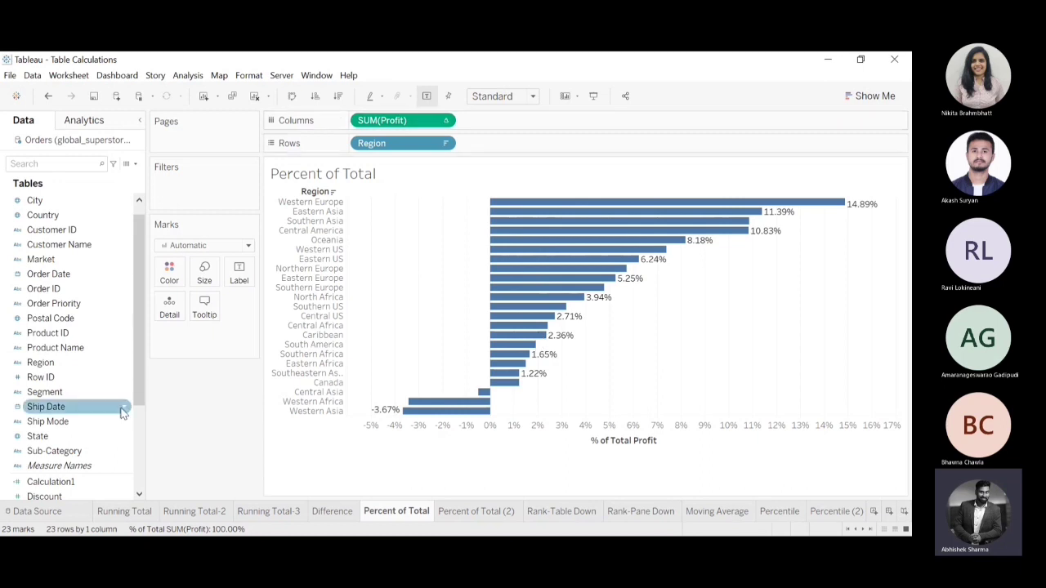
Step: Add Sub-Category after Region on Rows and select all Western Europe bars to check their combined share of profit
left_click_drag(136, 355, 136, 442)
left_click_drag(54, 318, 512, 149)
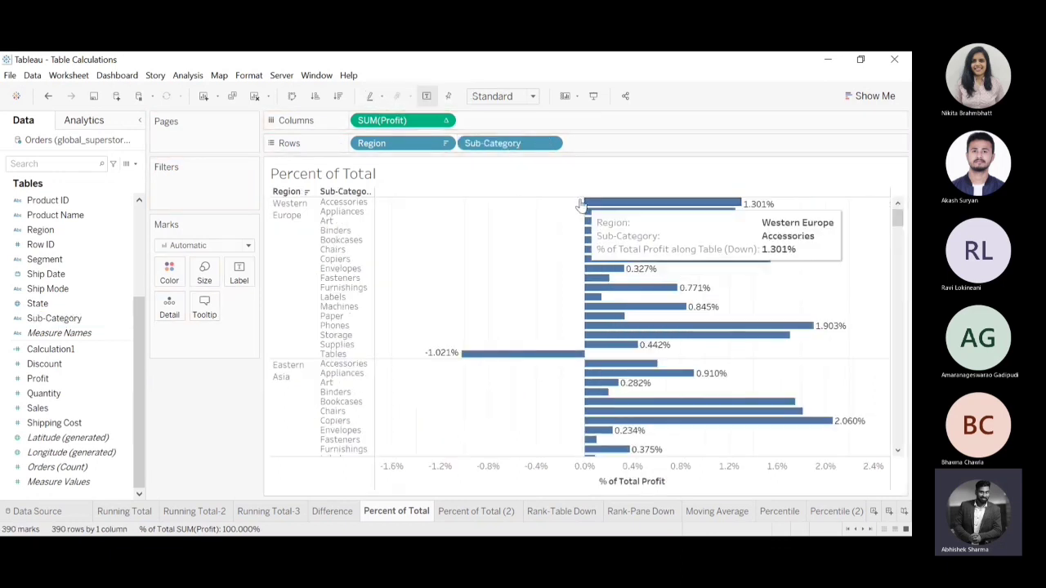
left_click_drag(568, 201, 628, 361)
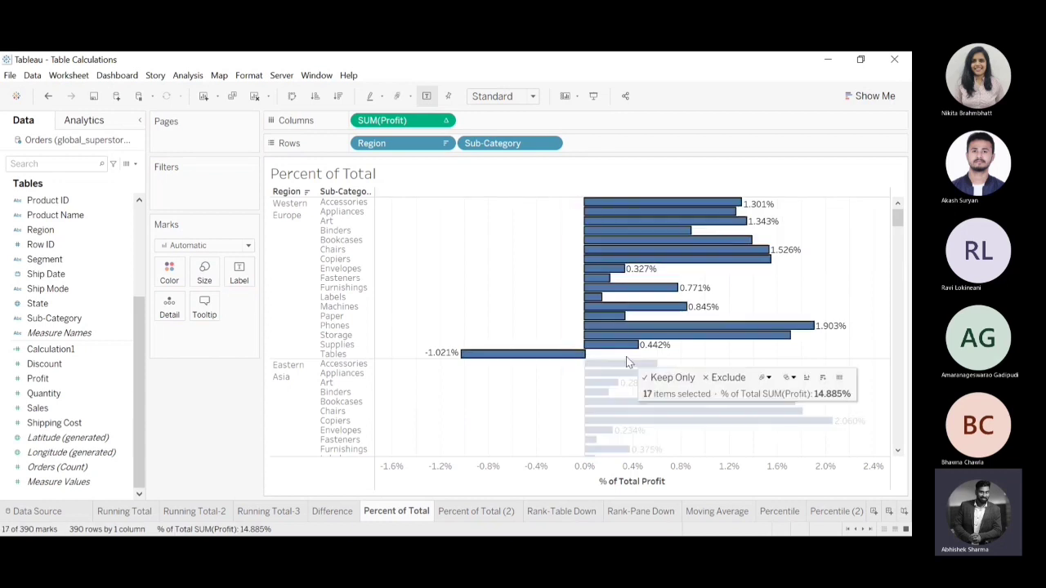
left_click(508, 188)
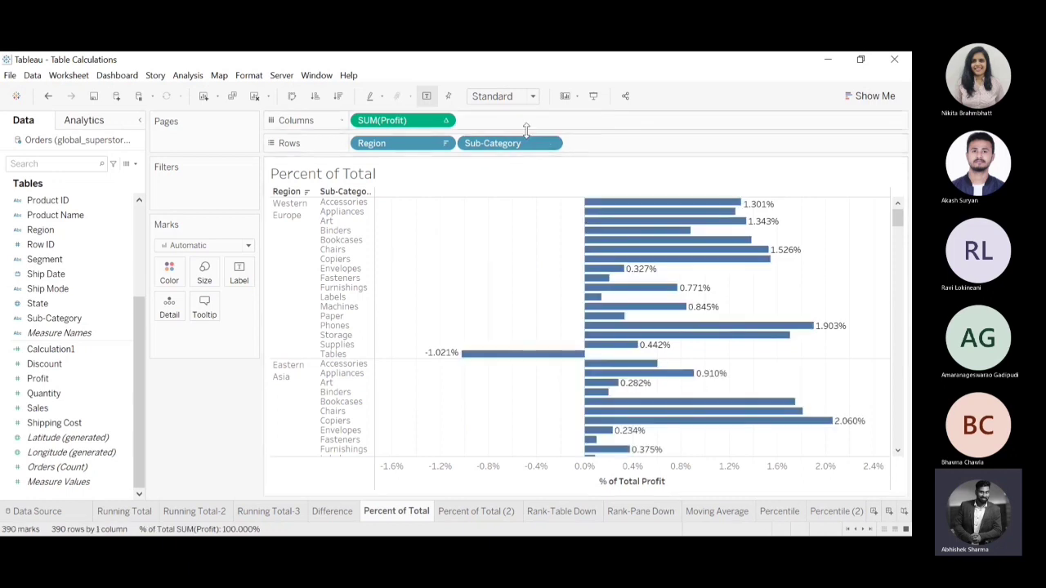
Step: Remove and restore the Sub-Category breakdown, and compute Profit's percent of total along Pane (Down)
left_click_drag(518, 146, 794, 84)
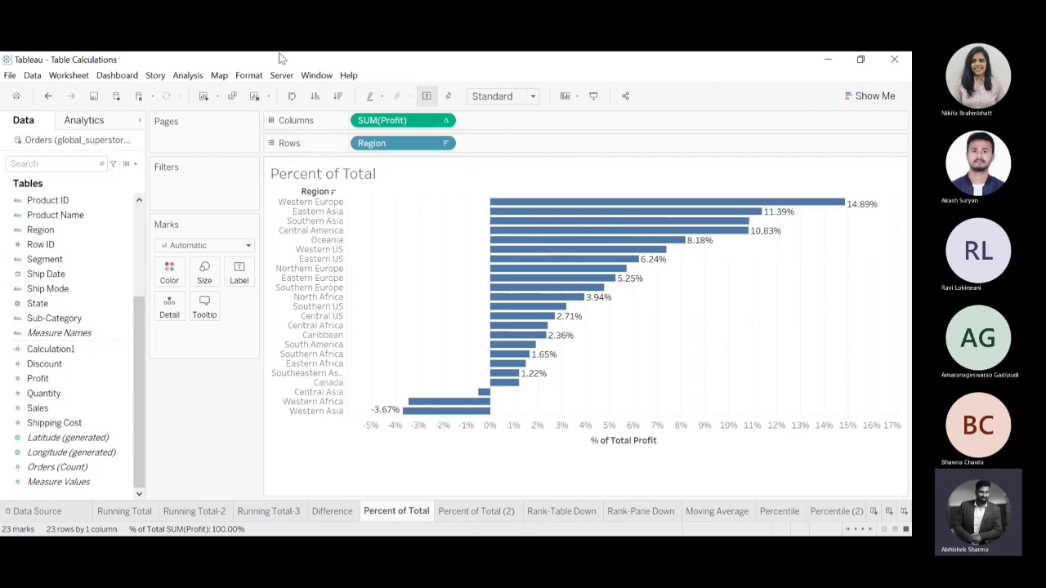
left_click(47, 96)
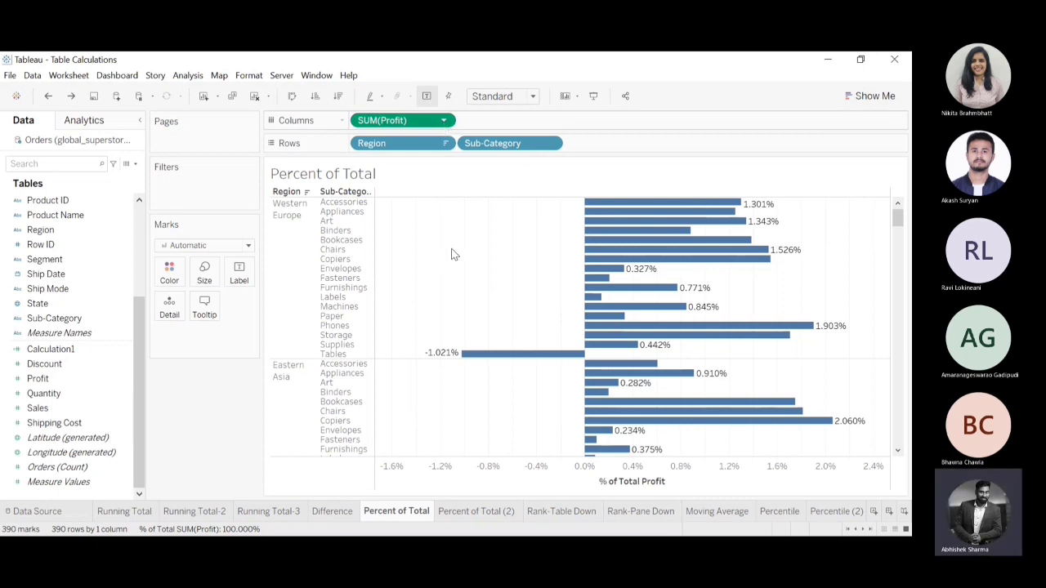
left_click(532, 366)
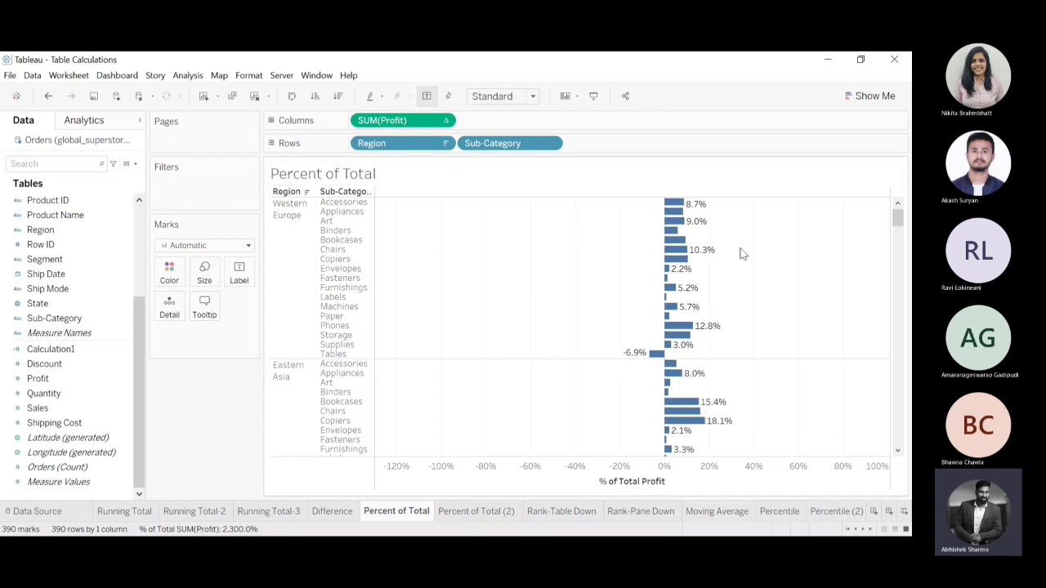
Step: Select all the Western Europe bars and all the Eastern Asia bars in turn to check each region's combined percent of total
left_click_drag(647, 201, 711, 356)
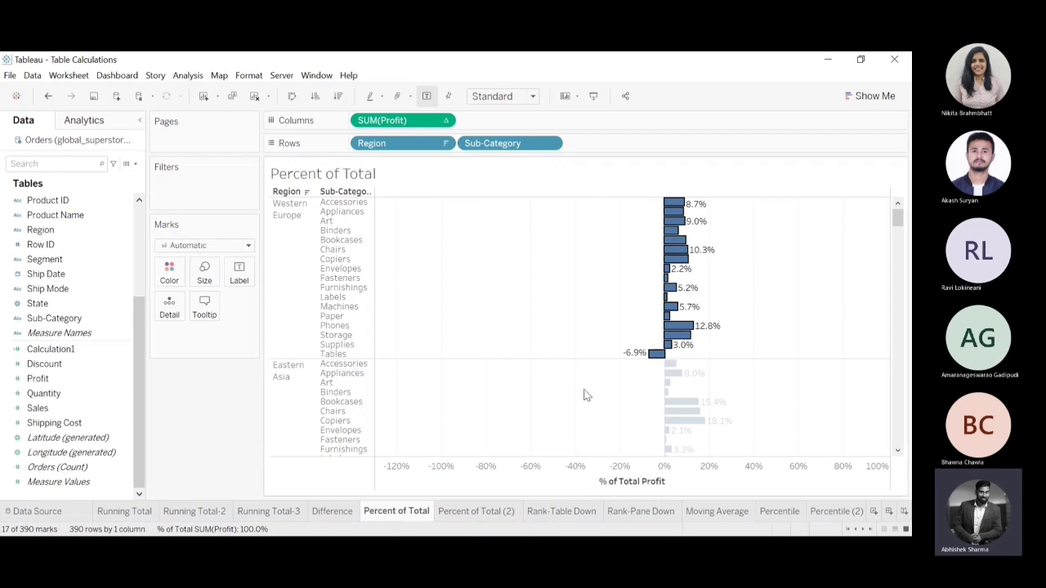
left_click(620, 376)
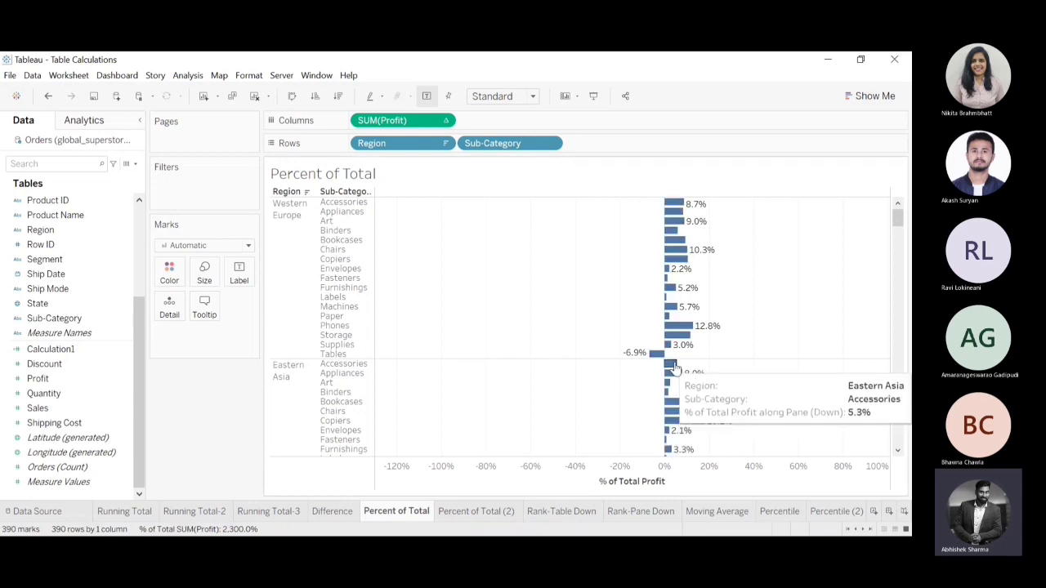
left_click_drag(703, 363, 664, 456)
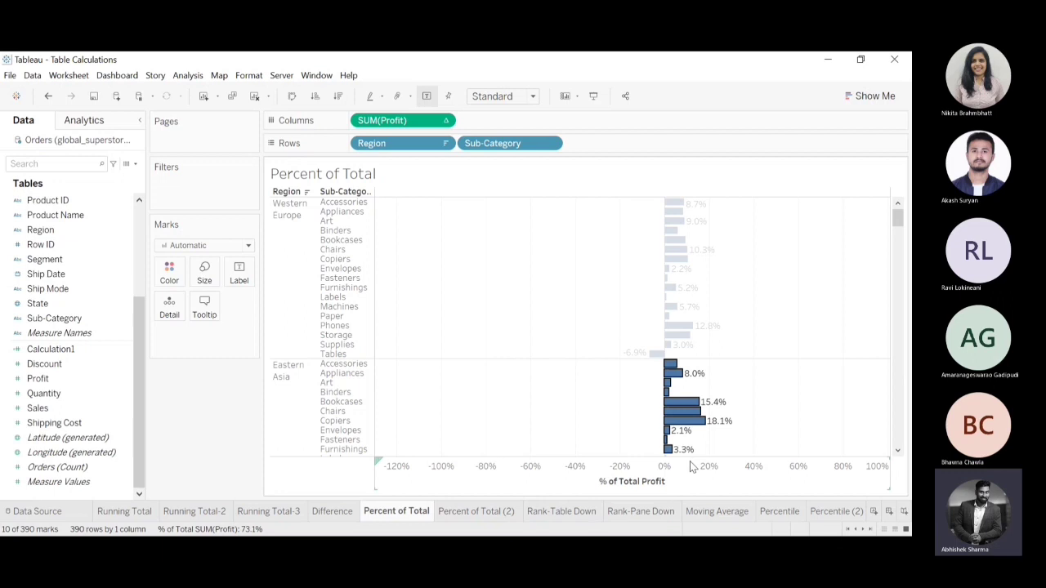
mouse_move(898, 217)
left_mouse_down()
mouse_move(897, 235)
mouse_move(898, 220)
left_mouse_up()
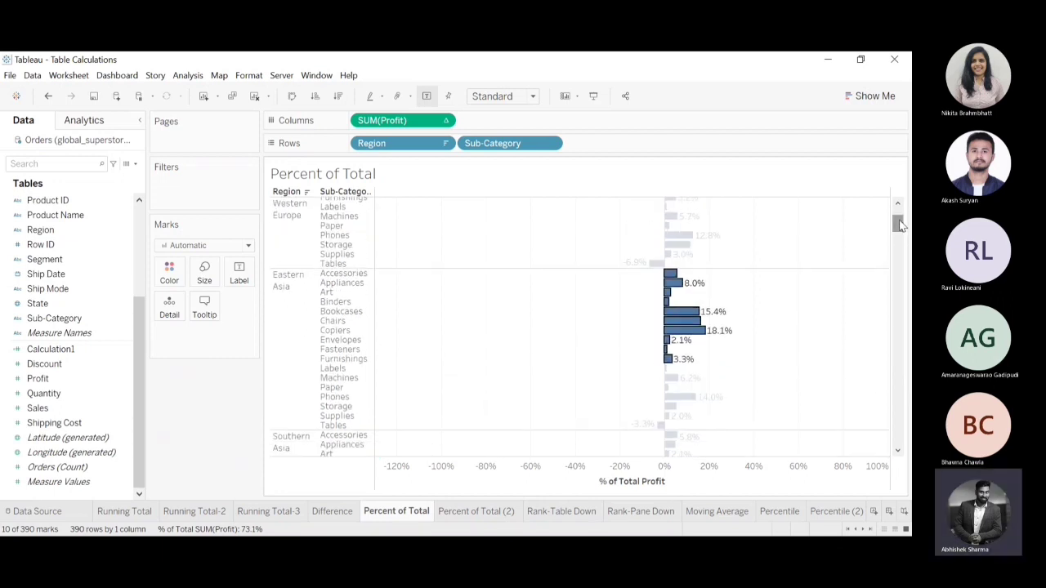
left_click_drag(674, 428, 648, 279)
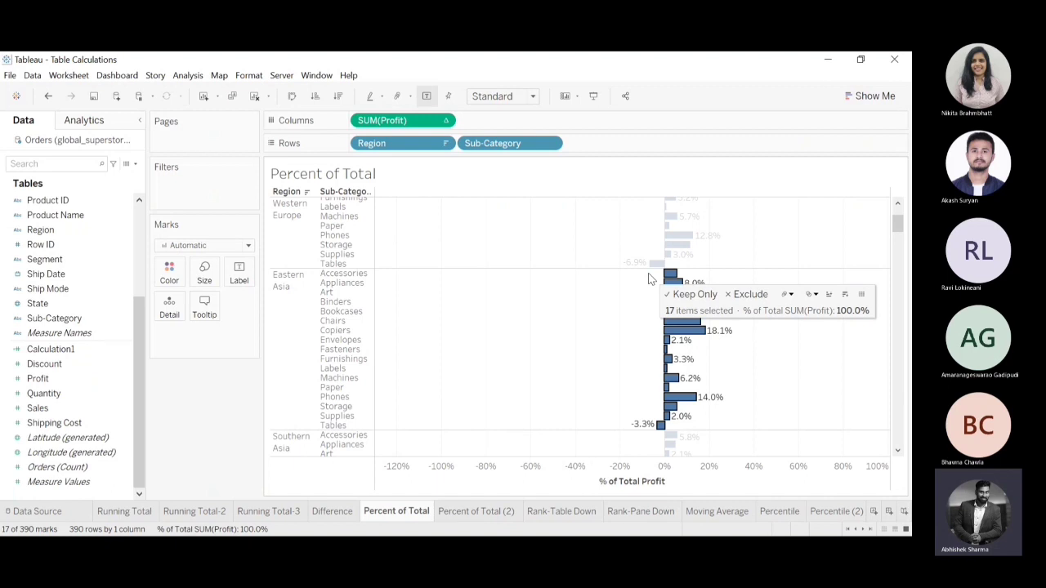
Step: View the Percent of Total (2) sheet and fit the Rank-Table Down sheet's charts to the entire view
left_click(477, 511)
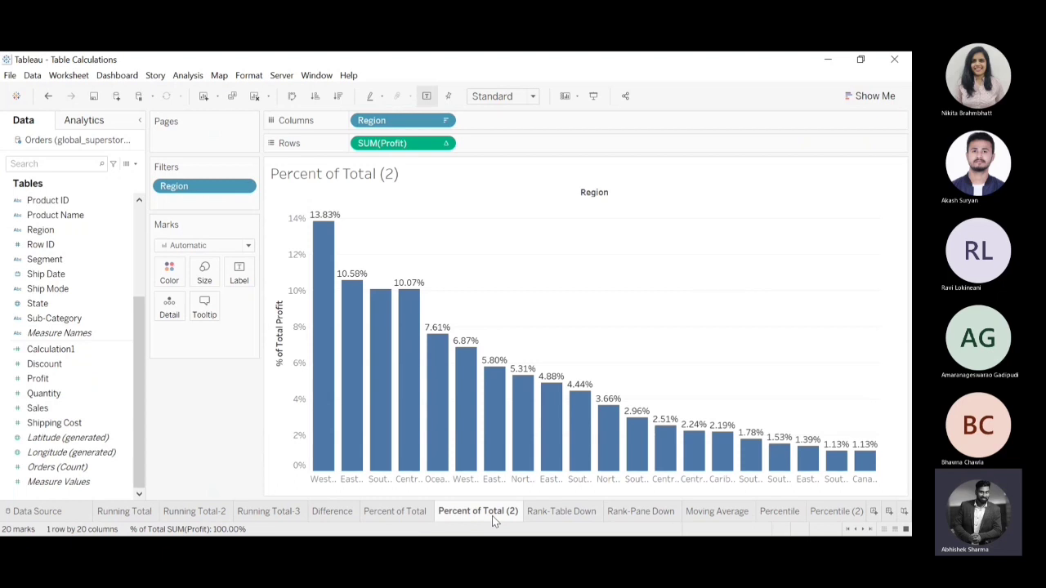
left_click(576, 513)
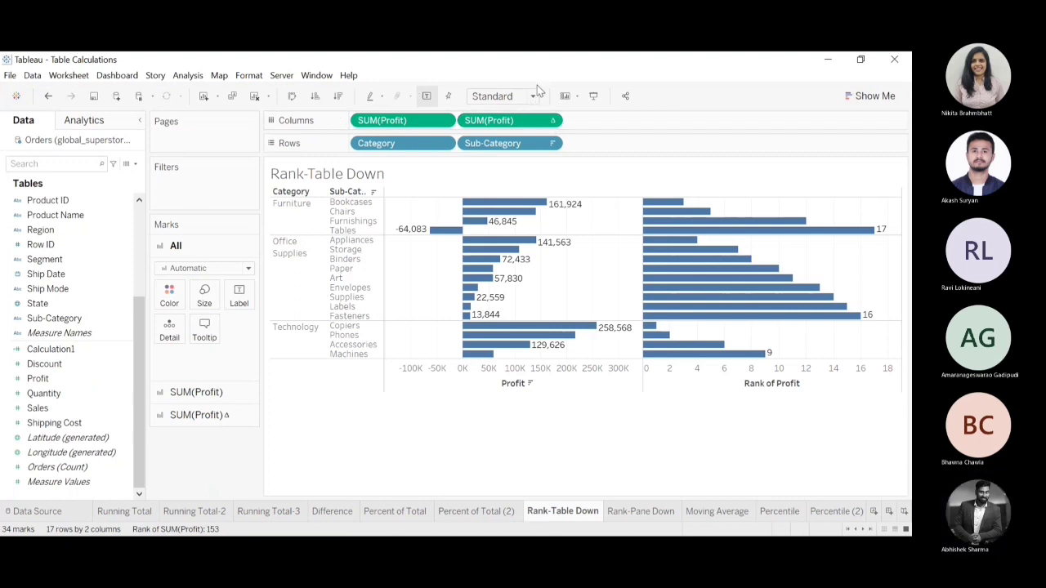
left_click(508, 152)
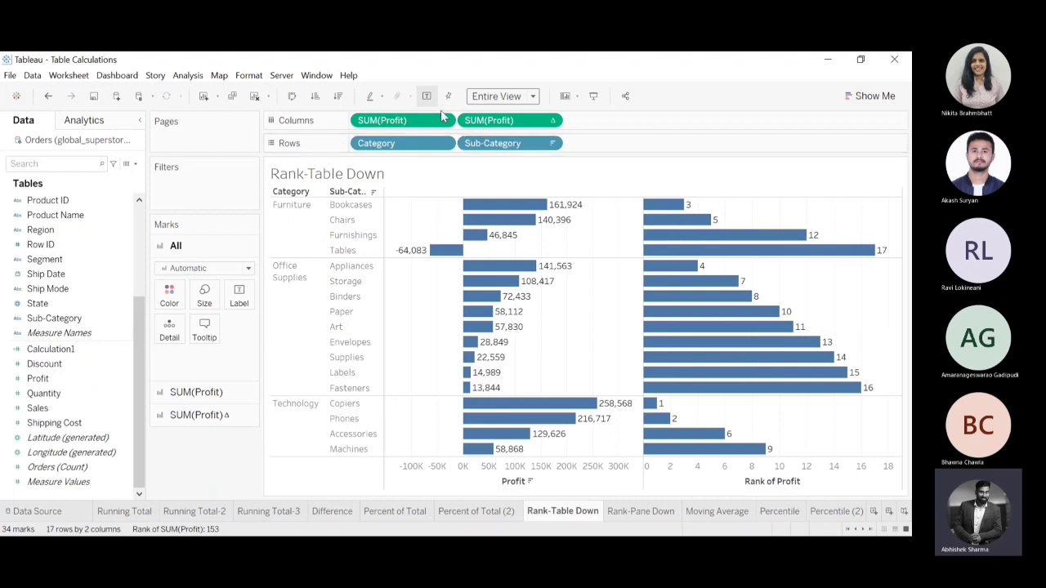
Step: Examine the second Profit field's rank calculation and compare the sub-categories' profit ranks across the whole table
left_click(549, 124)
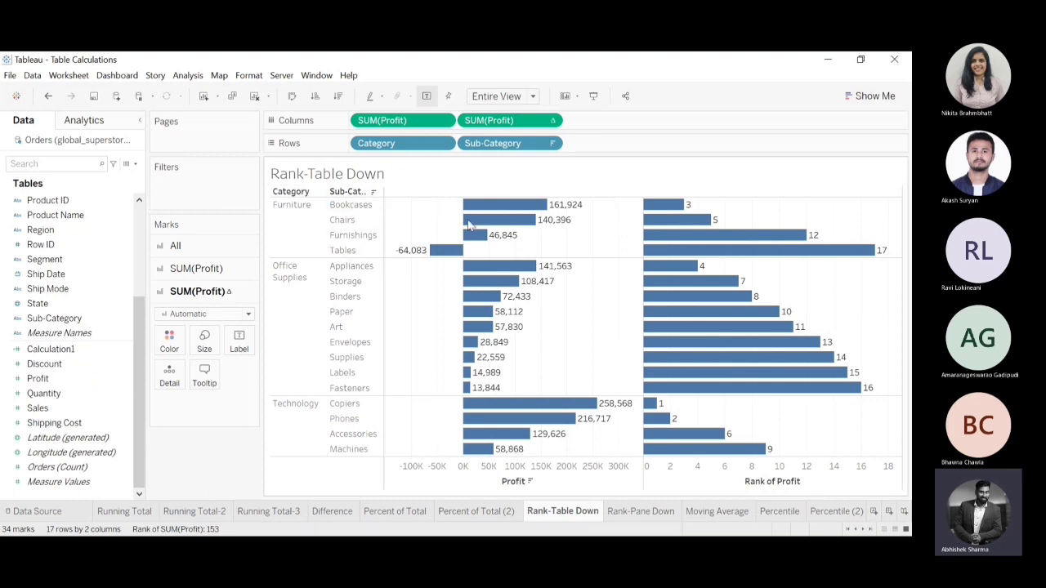
mouse_move(738, 223)
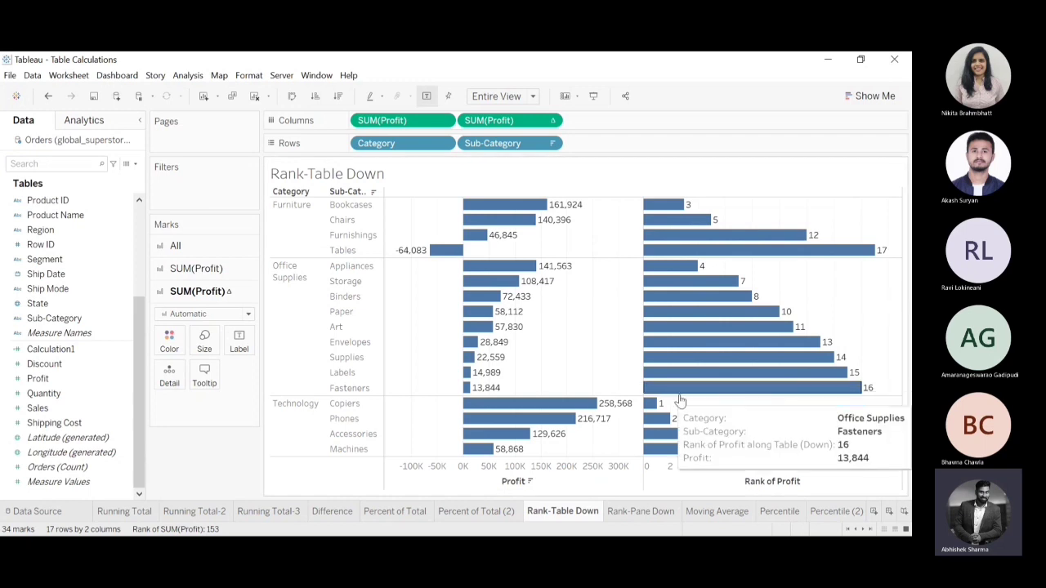
mouse_move(652, 407)
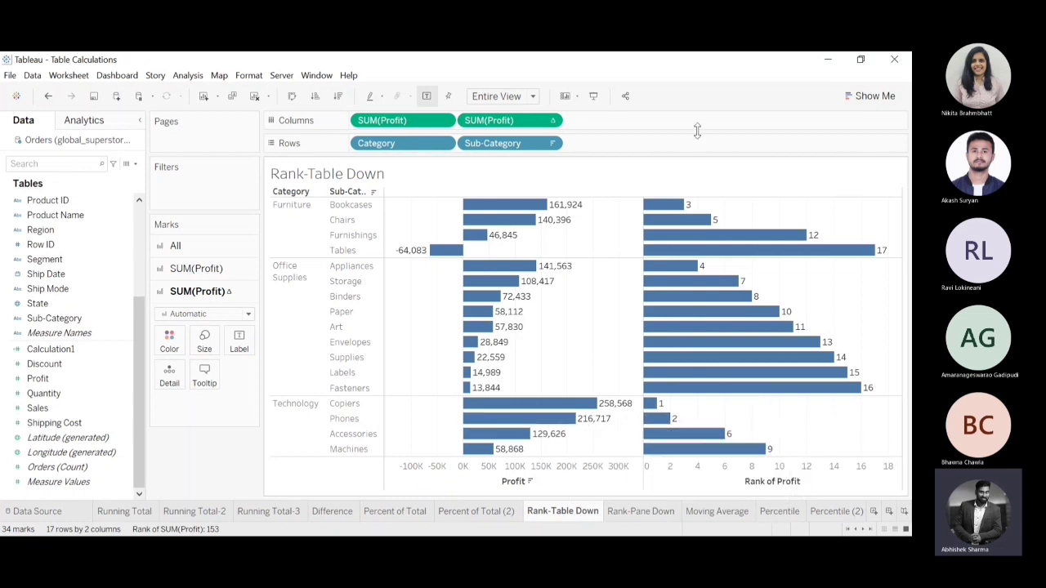
Step: Compute the second Profit field's rank along Pane (Down) and compare the ranks within the Furniture category
mouse_move(666, 209)
mouse_move(685, 268)
mouse_move(525, 272)
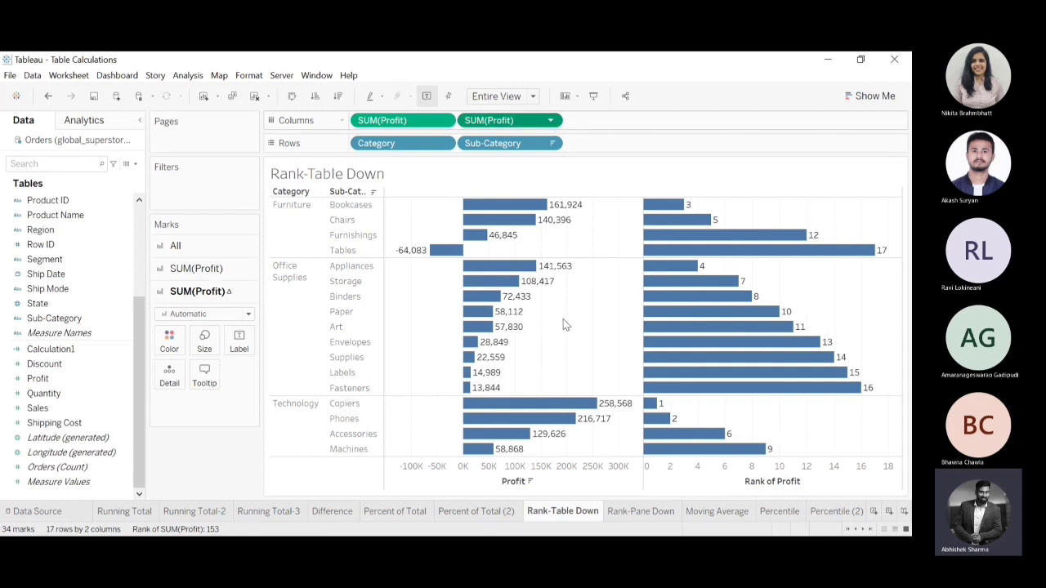
left_click(637, 340)
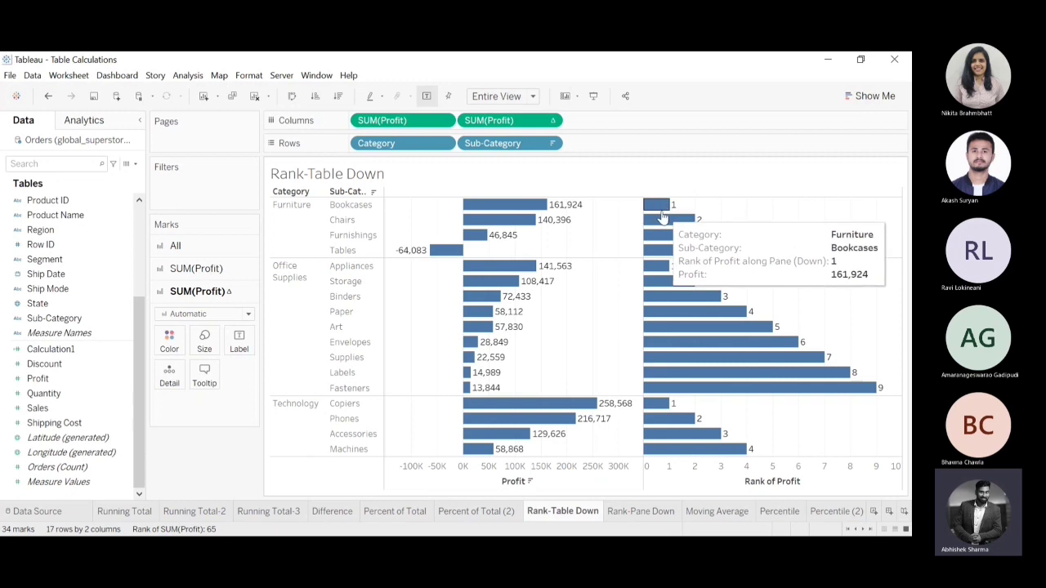
mouse_move(693, 242)
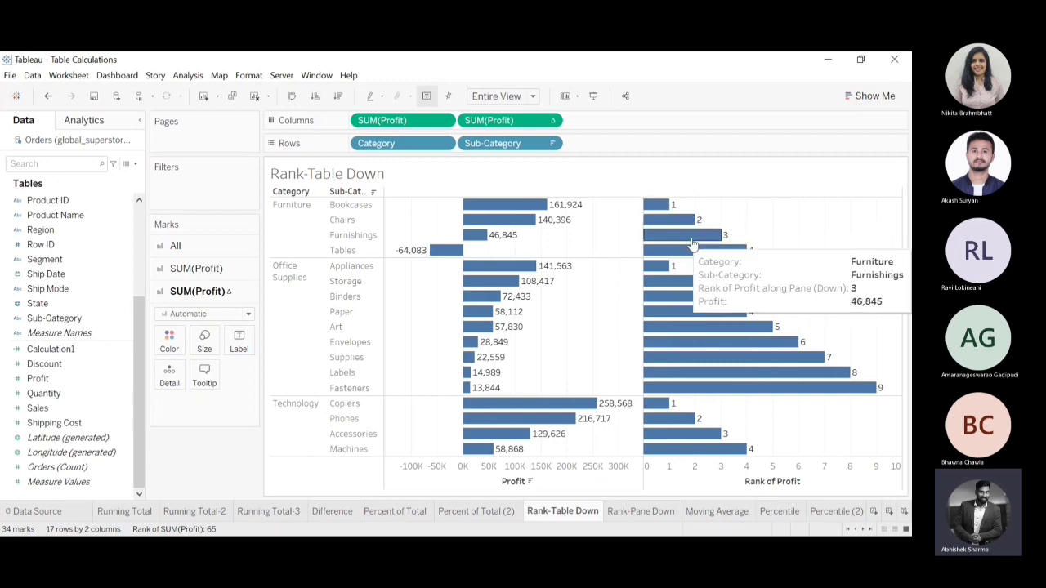
mouse_move(722, 254)
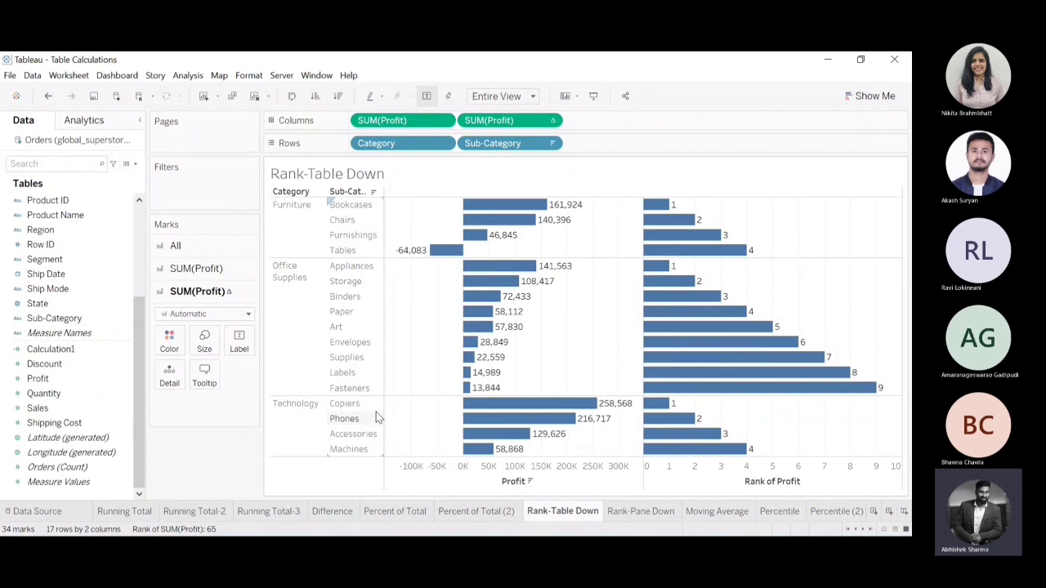
Step: Recompute the second Profit field's rank so each sub-category is ranked on its own, and view the Rank-Pane Down sheet
left_click(543, 120)
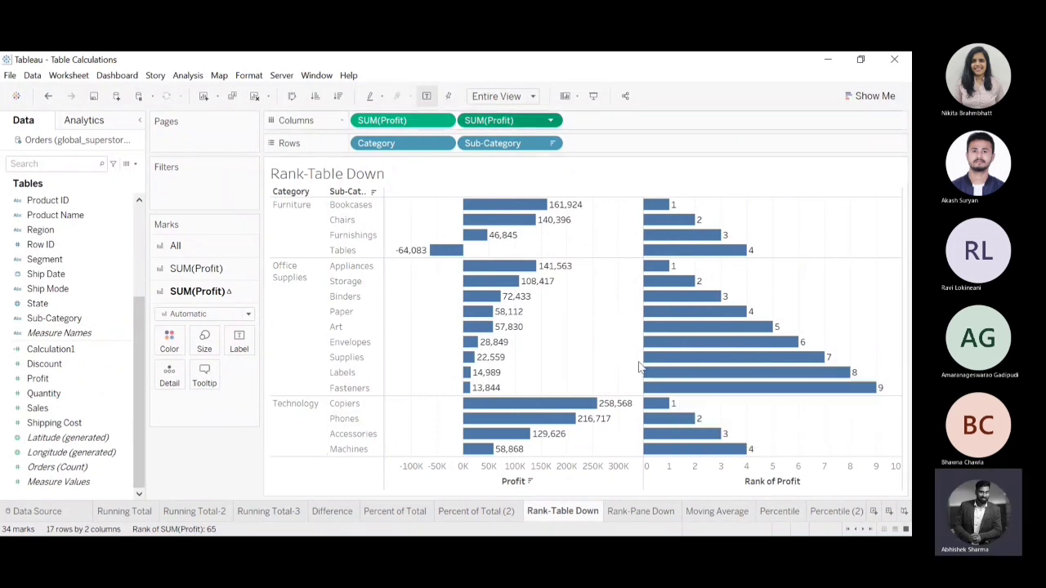
mouse_move(652, 360)
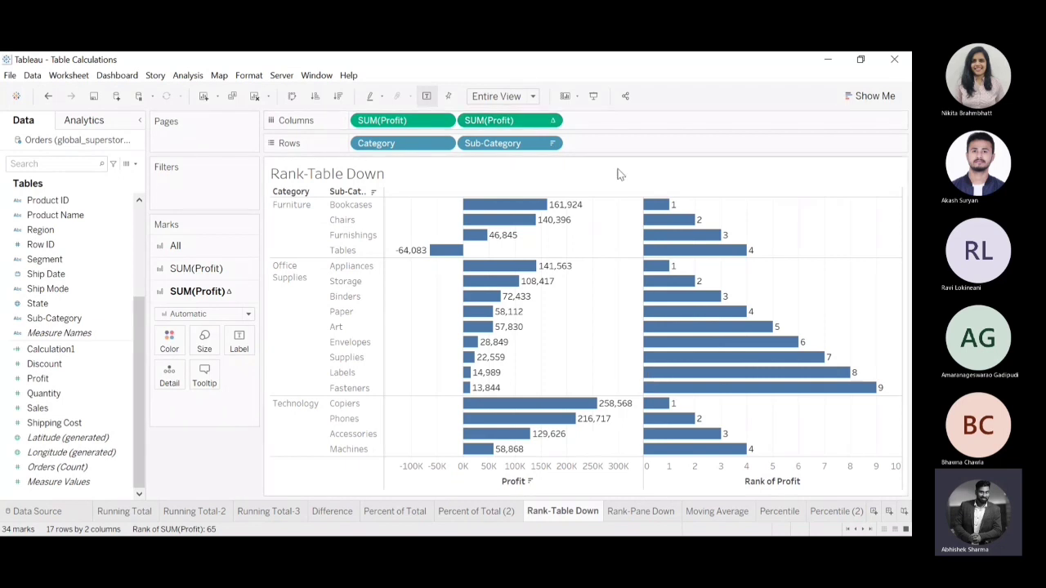
left_click(552, 120)
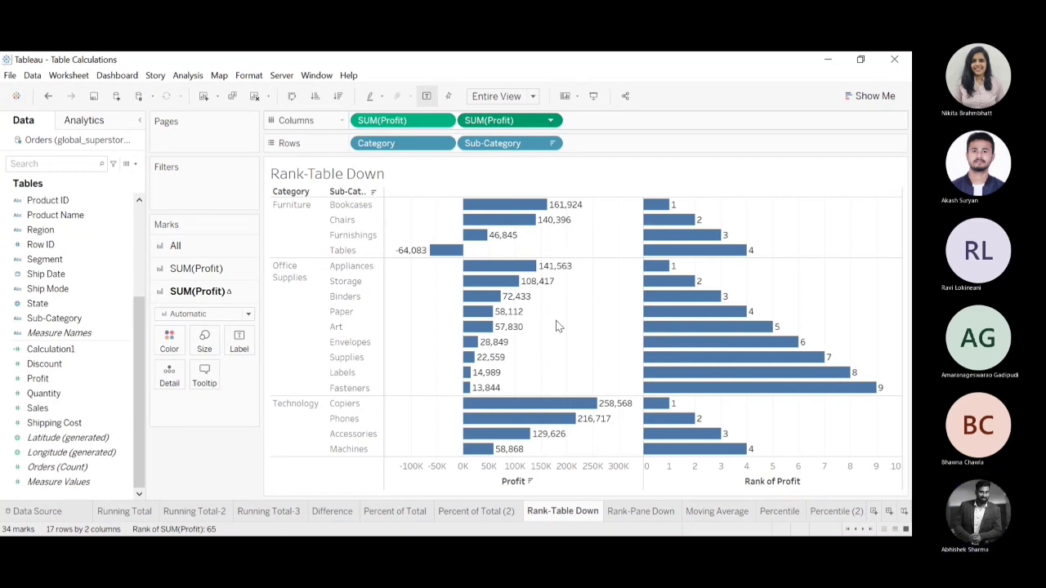
left_click(621, 384)
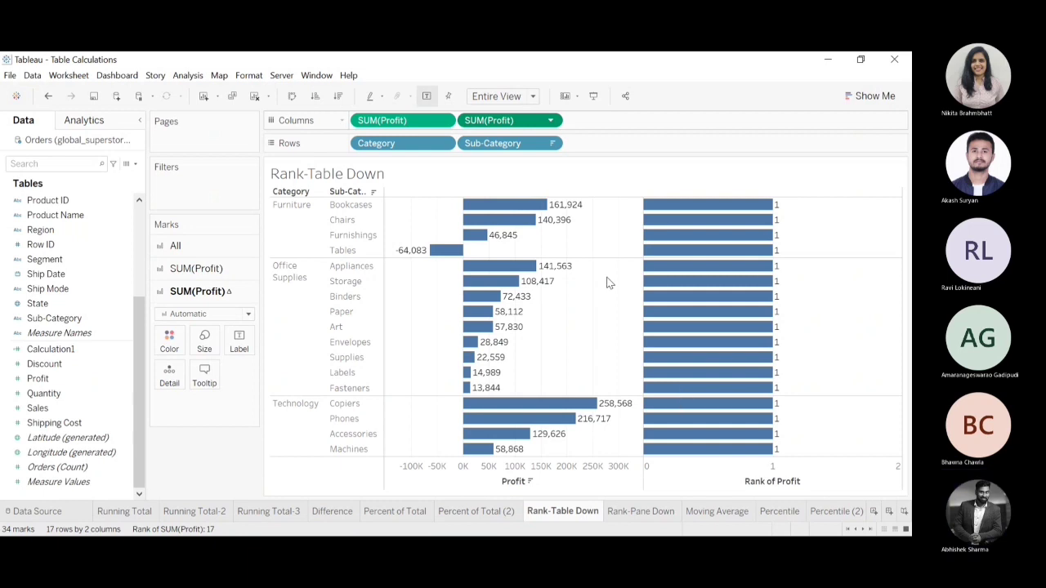
left_click(655, 515)
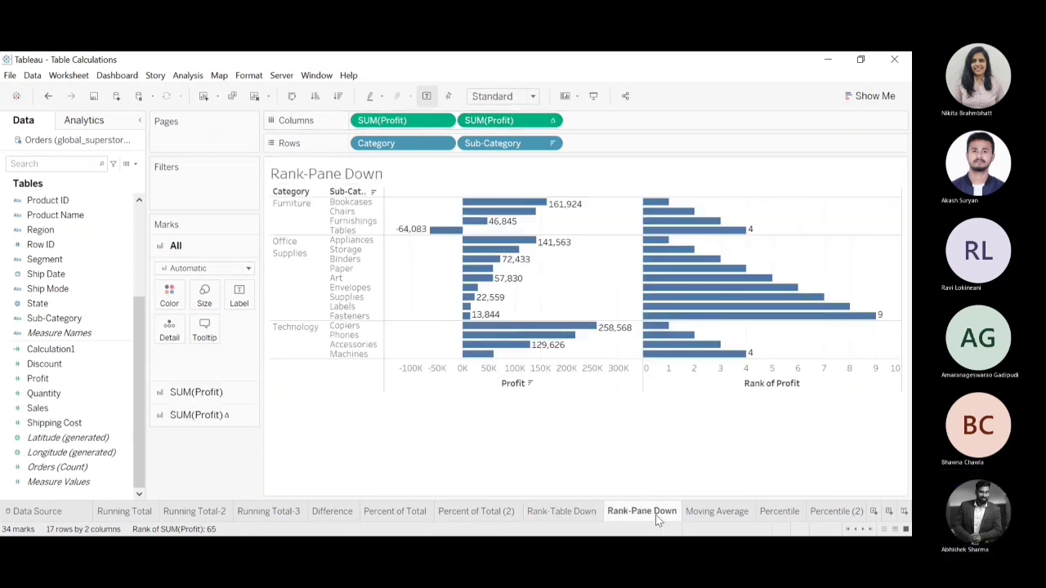
Step: Open the Moving Average sheet and examine the second Discount field's moving calculation and how it summarizes previous and next values
left_click(736, 515)
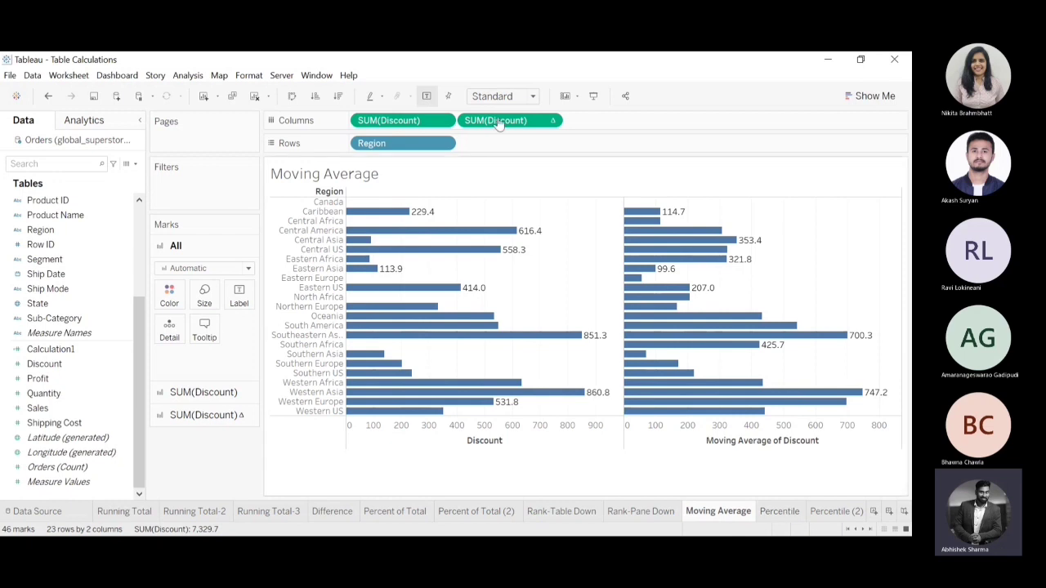
left_click(553, 123)
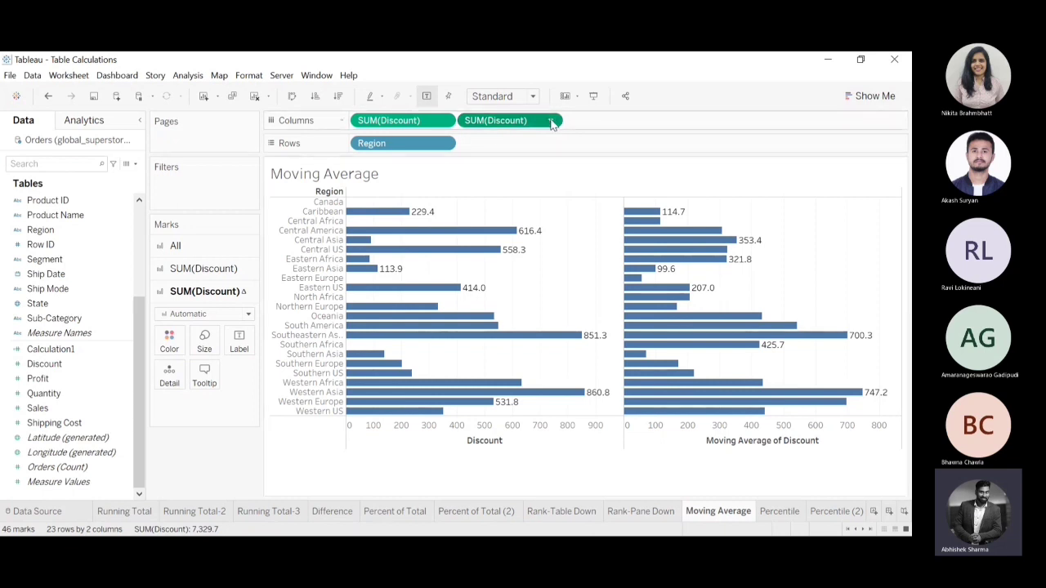
left_click(503, 338)
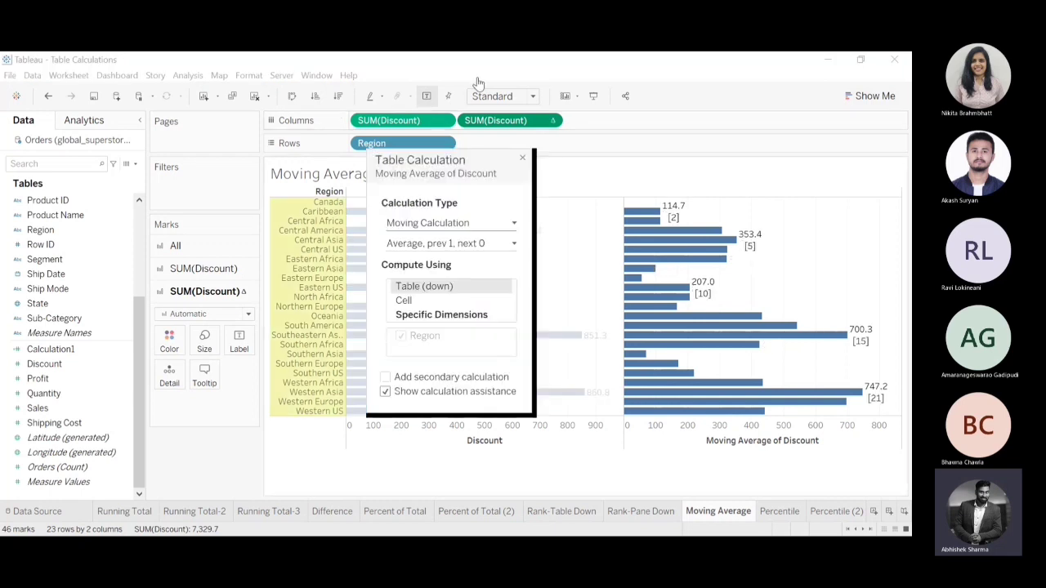
left_click_drag(461, 162, 170, 173)
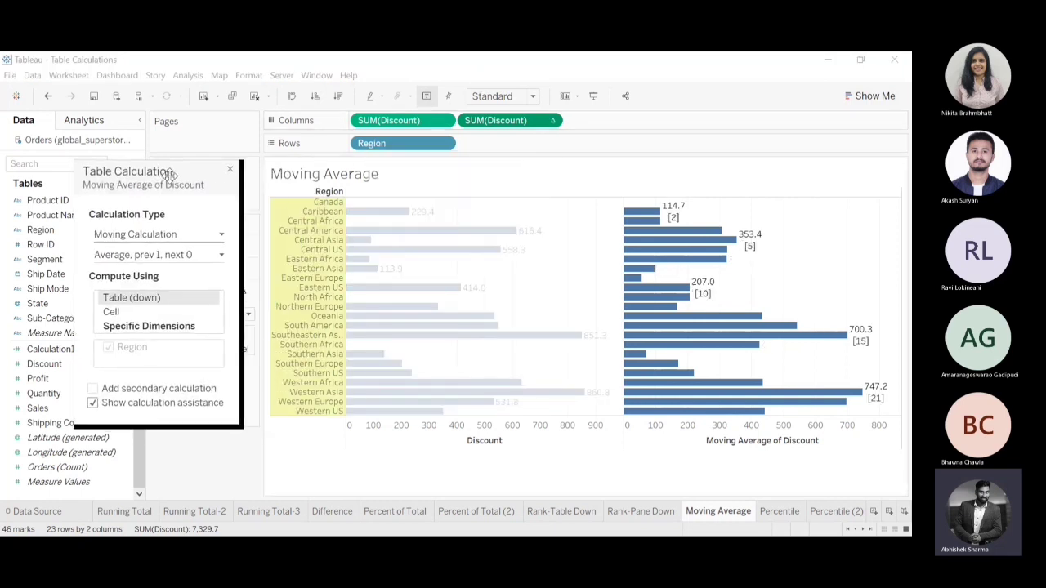
left_click(232, 170)
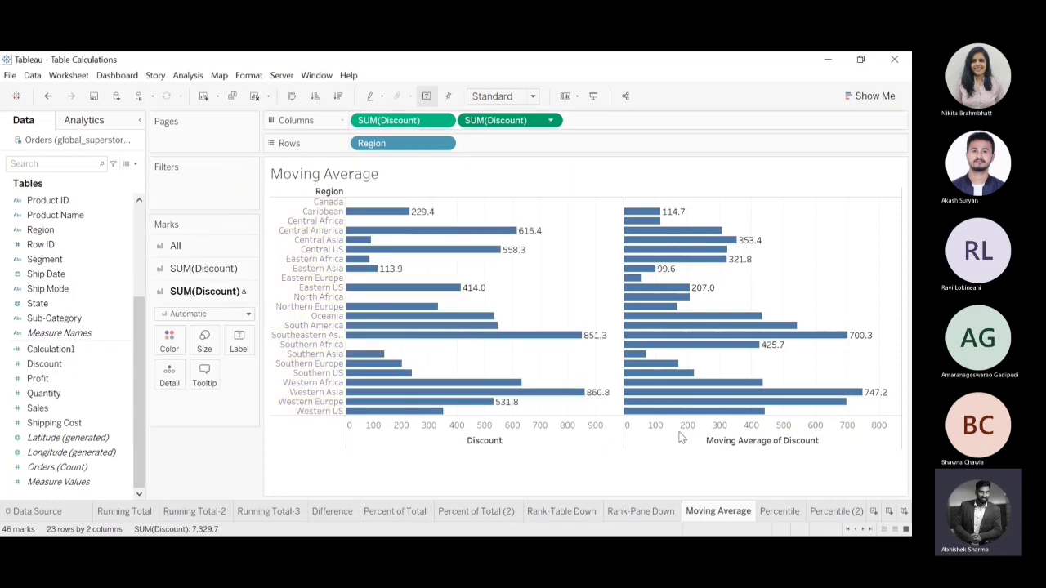
left_click(529, 336)
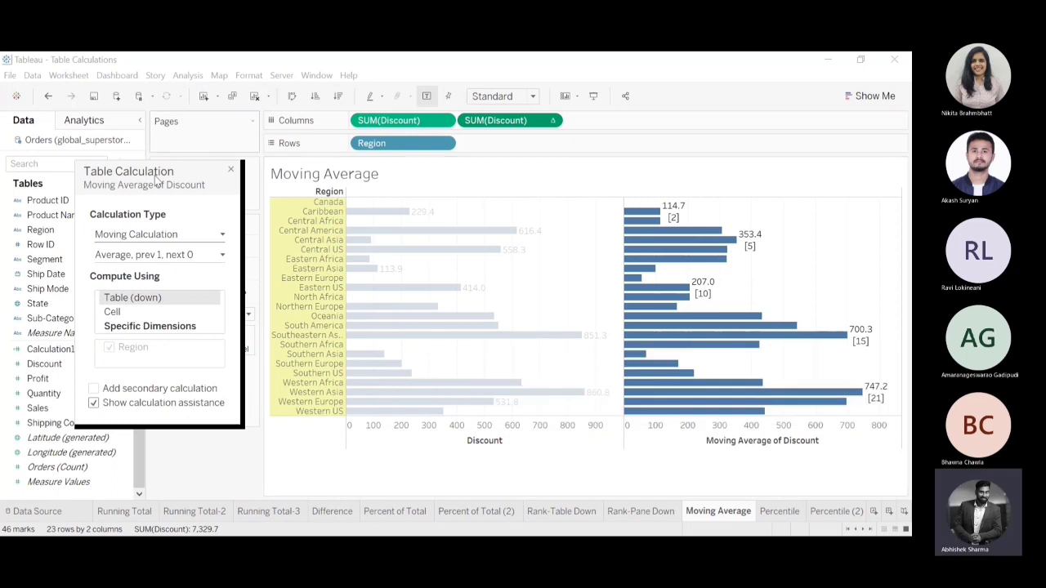
left_click_drag(154, 175, 152, 144)
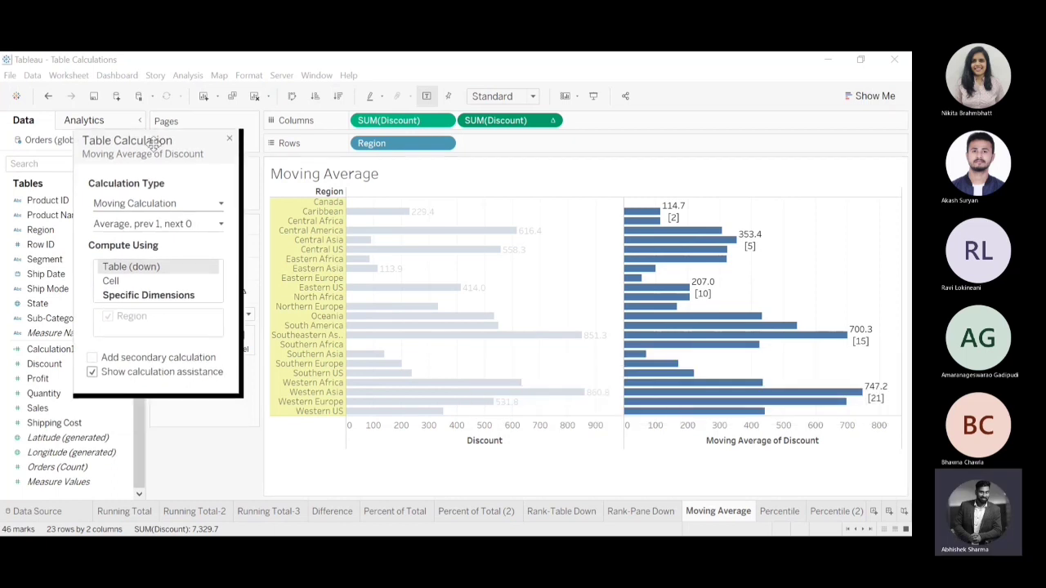
left_click(221, 225)
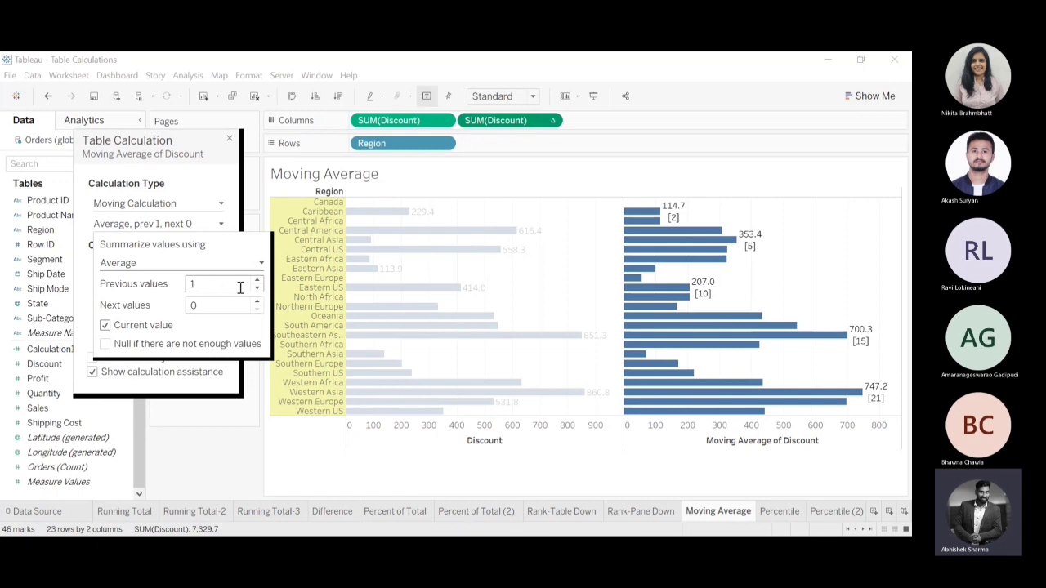
left_click(219, 174)
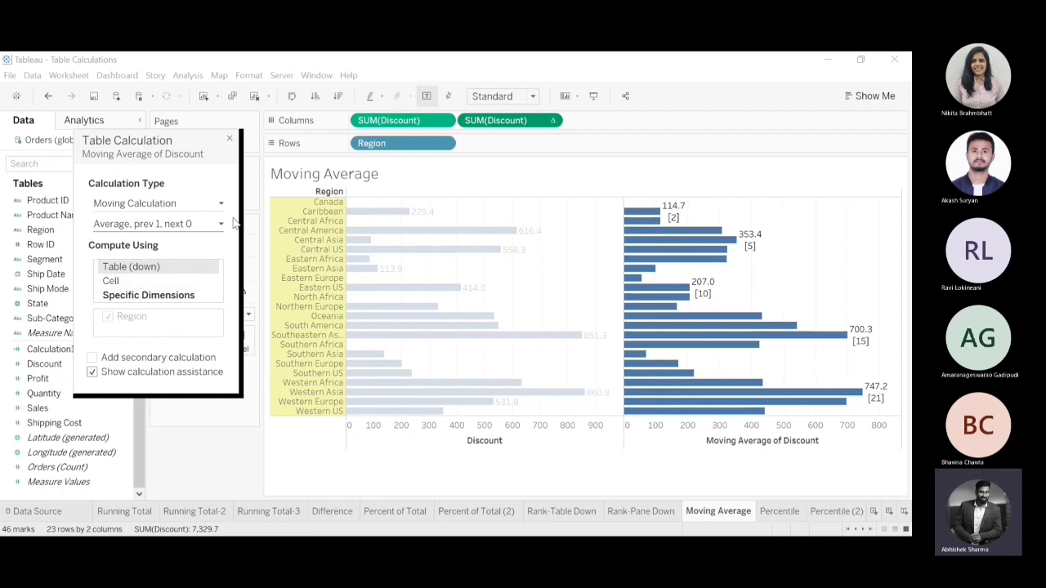
left_click(233, 140)
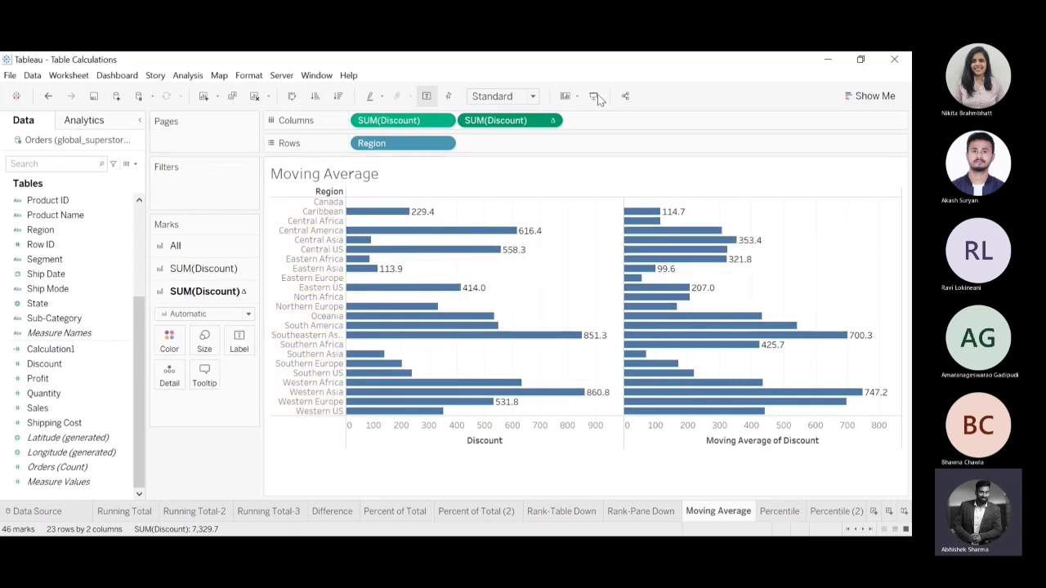
Step: Fit the Moving Average charts to the entire view and set Discount's moving average to use 2 previous values
left_click(514, 145)
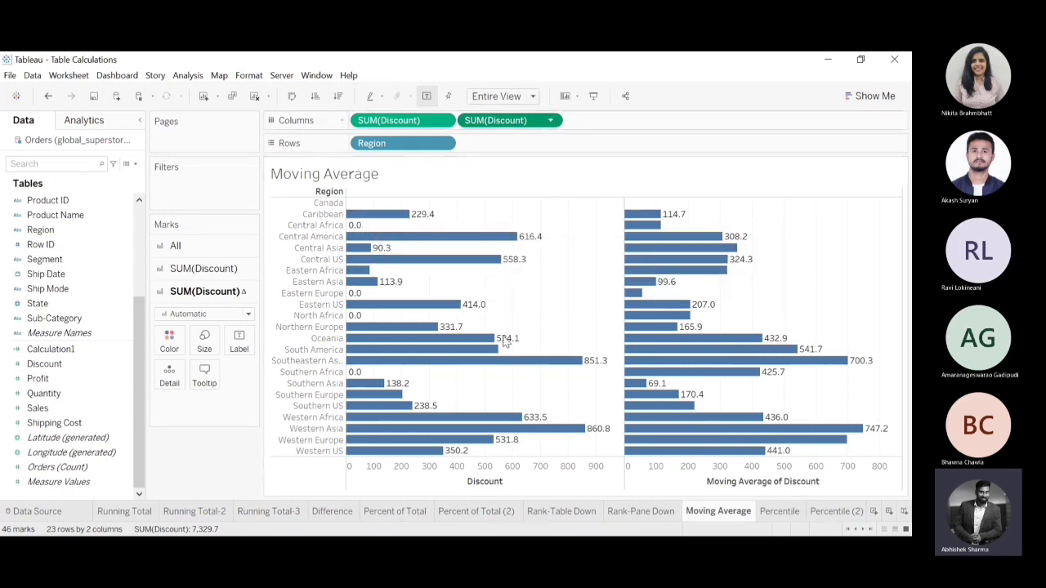
left_click(550, 120)
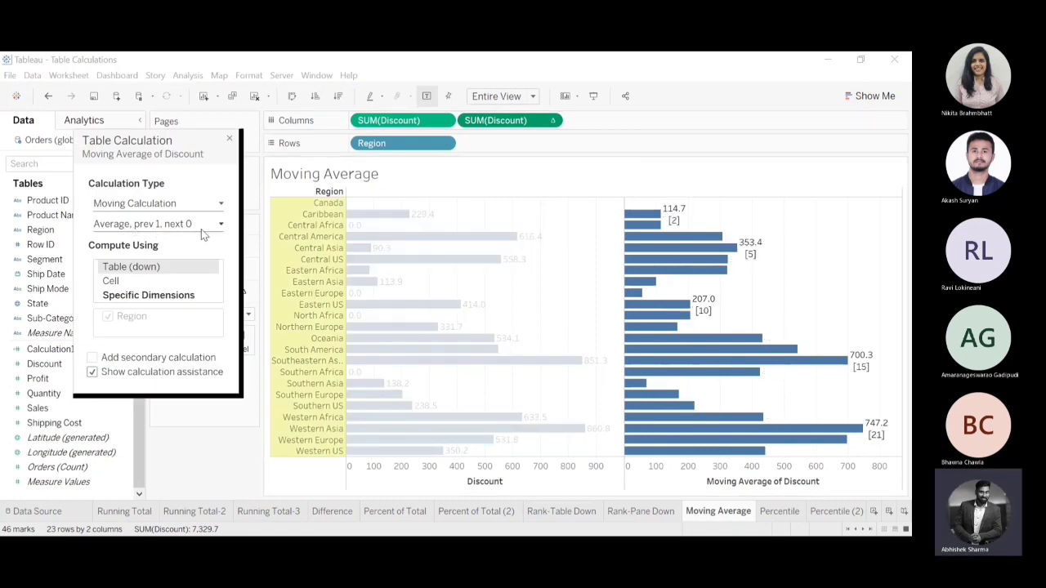
left_click(221, 225)
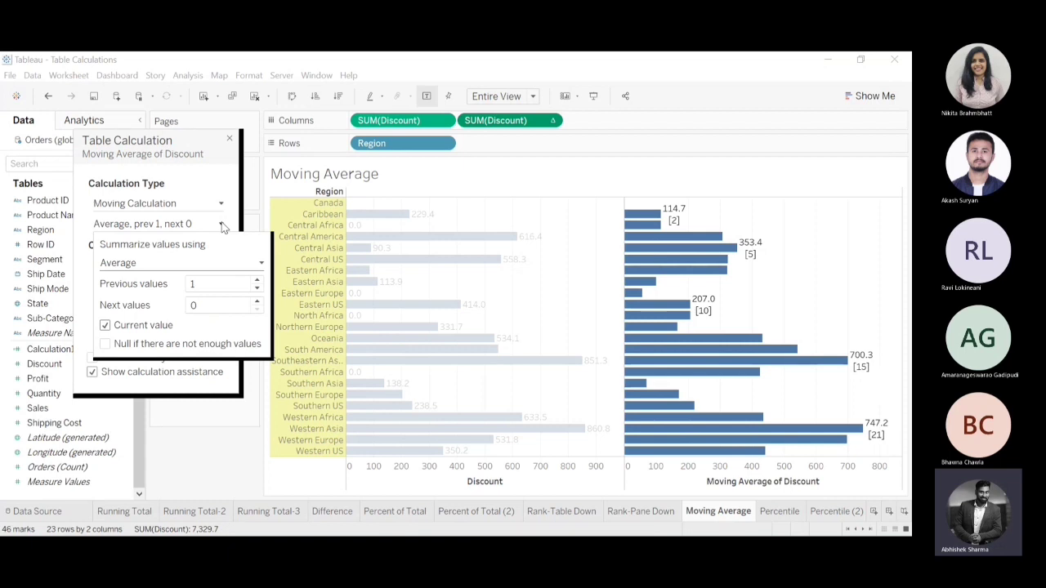
left_click(258, 282)
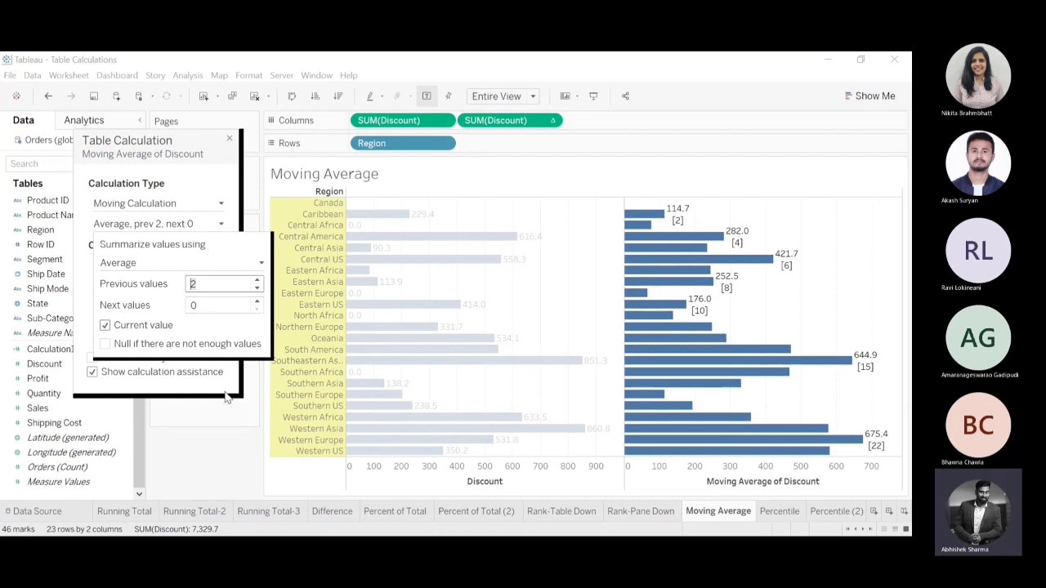
left_click(233, 455)
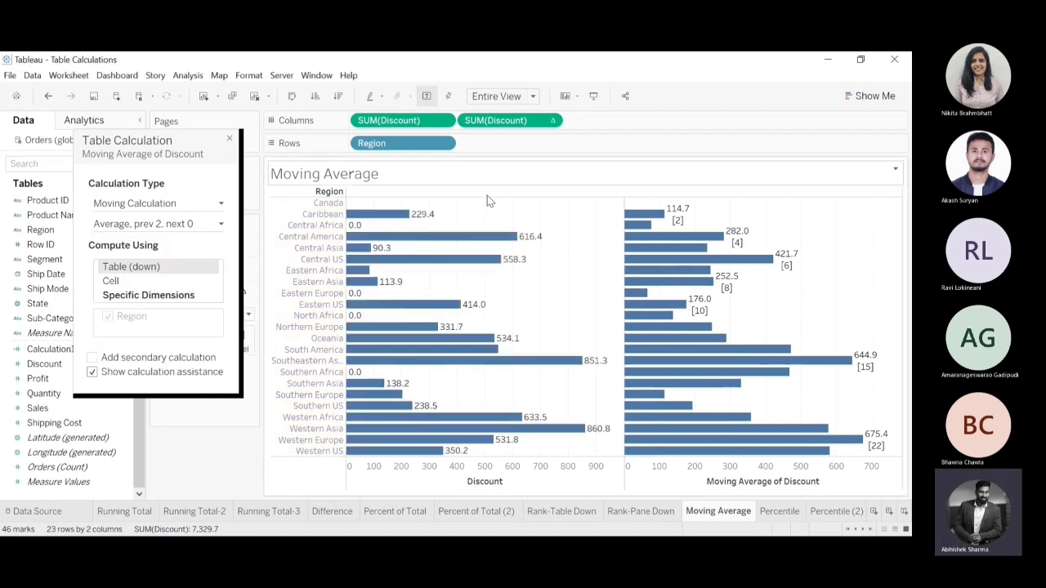
Step: Compare the Discount values of the first few regions with their moving averages
mouse_move(402, 219)
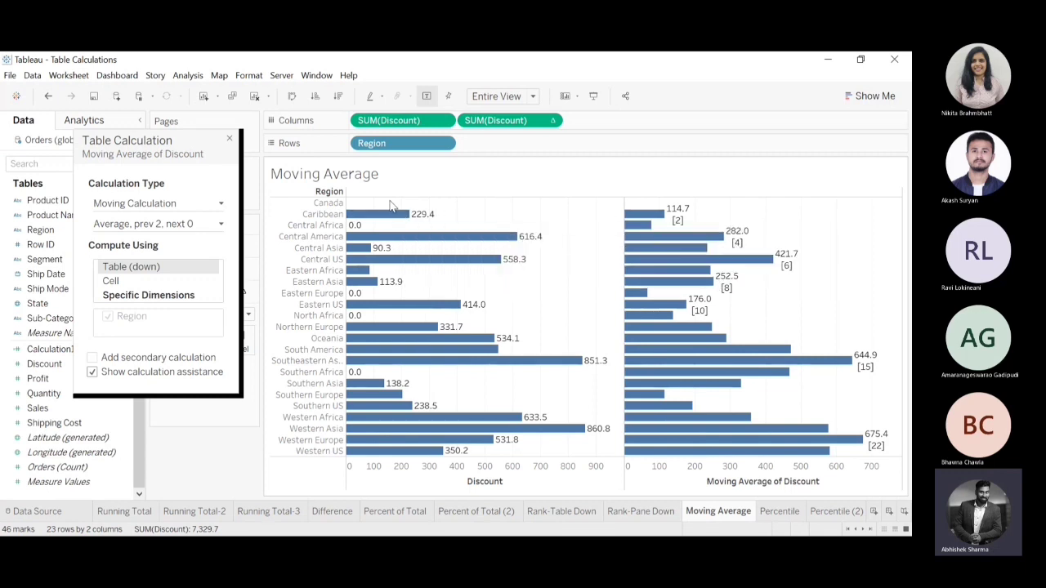
mouse_move(659, 222)
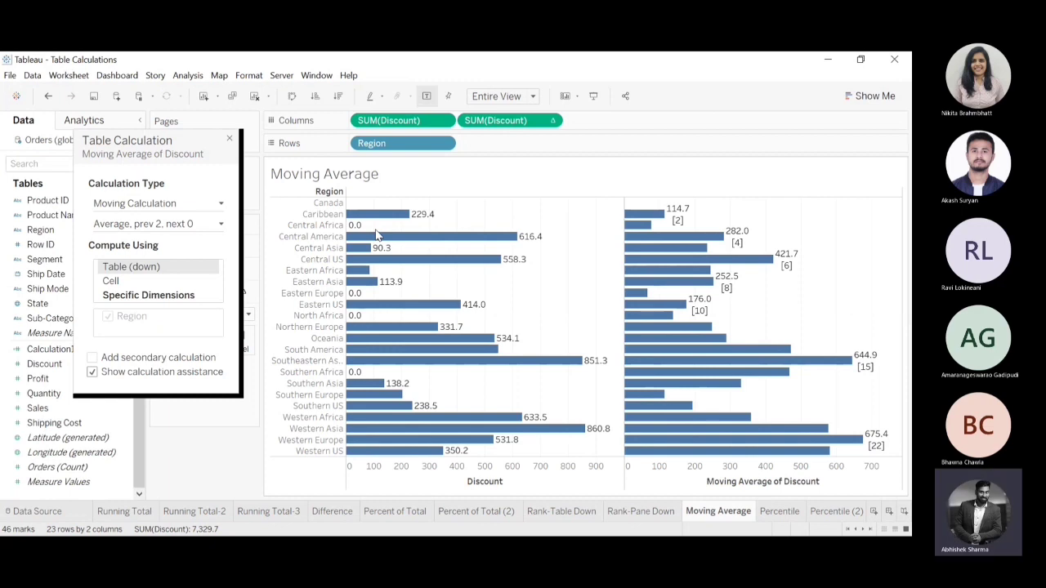
mouse_move(383, 237)
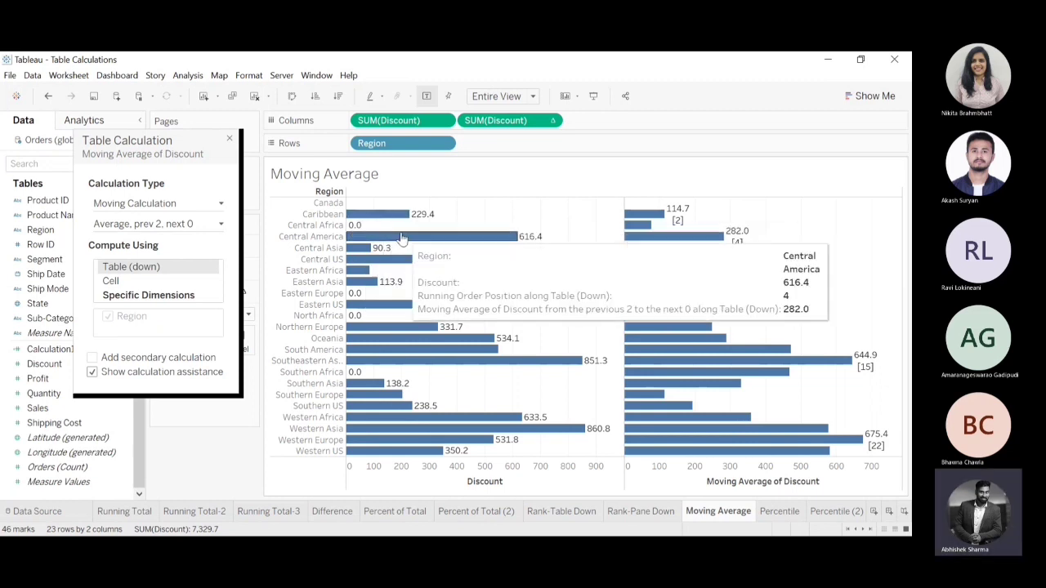
Step: Compare Central US's moving average bar with the Discount bars of Central US, Central Asia and Central America by selecting them together
mouse_move(696, 239)
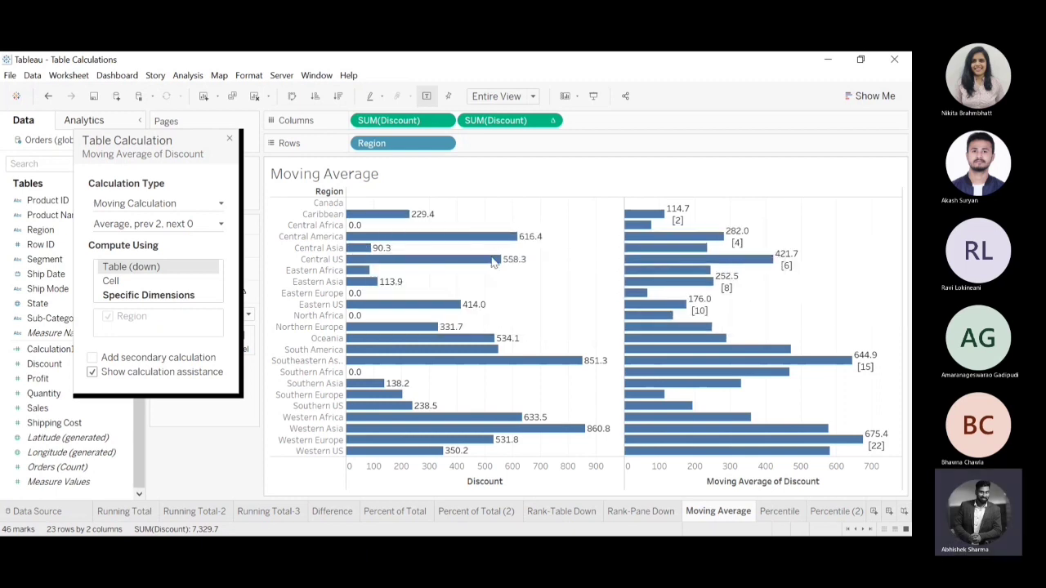
left_click(431, 262)
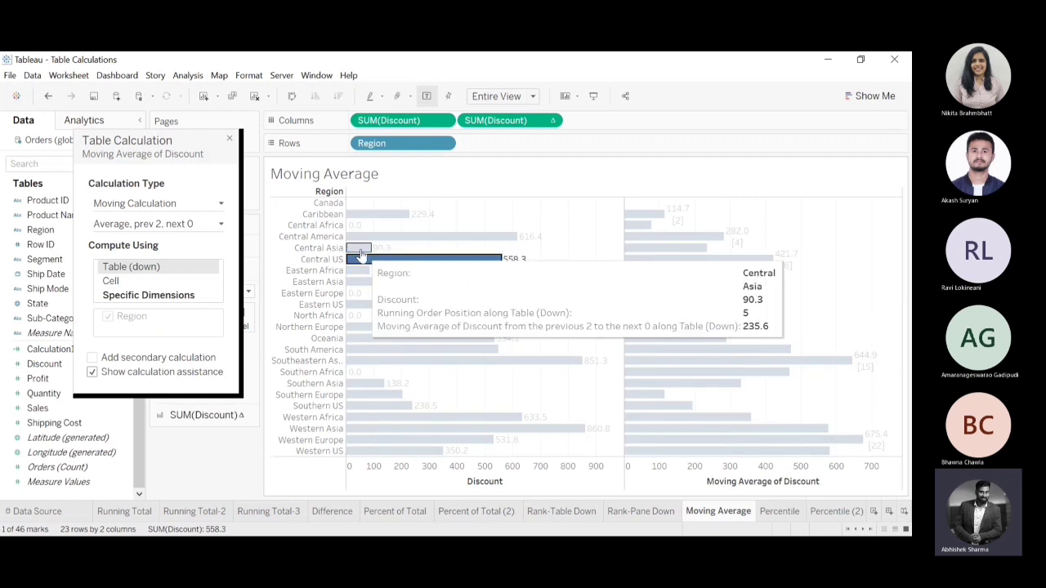
left_click(360, 251, "ctrl")
left_click(386, 240, "ctrl")
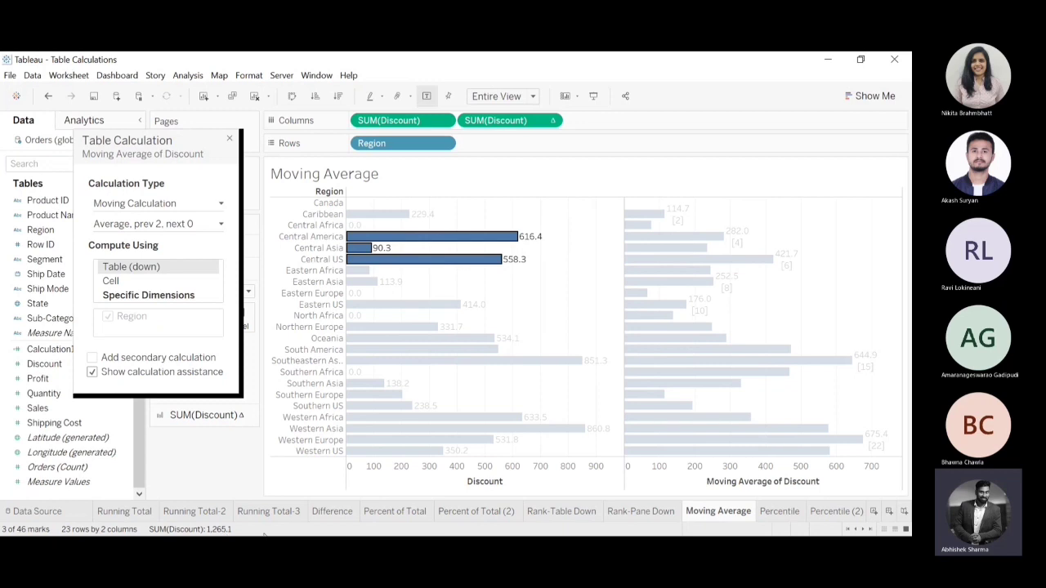
mouse_move(764, 263)
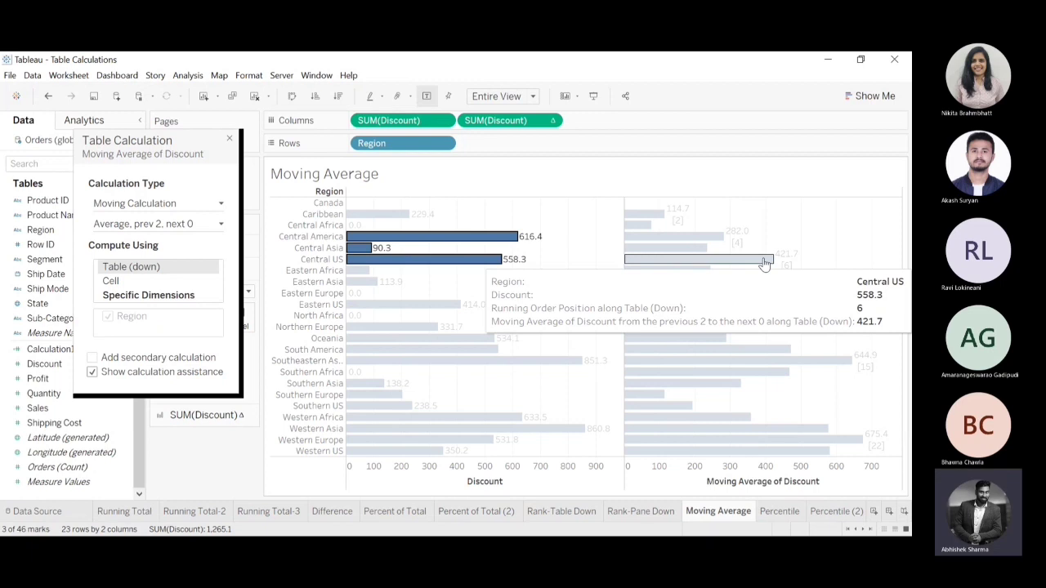
left_click(764, 263)
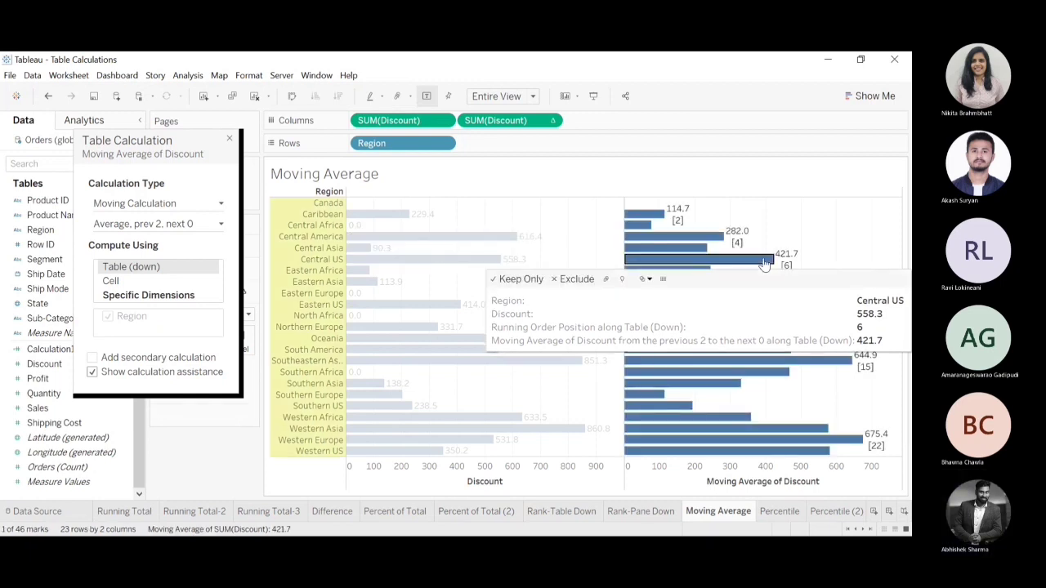
left_click(412, 264)
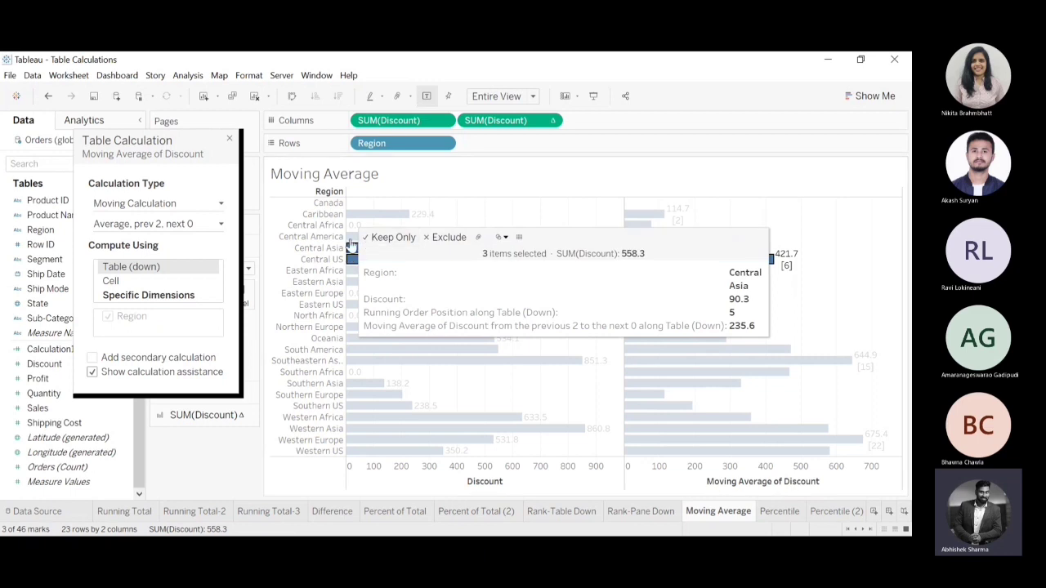
left_click(352, 237, "ctrl")
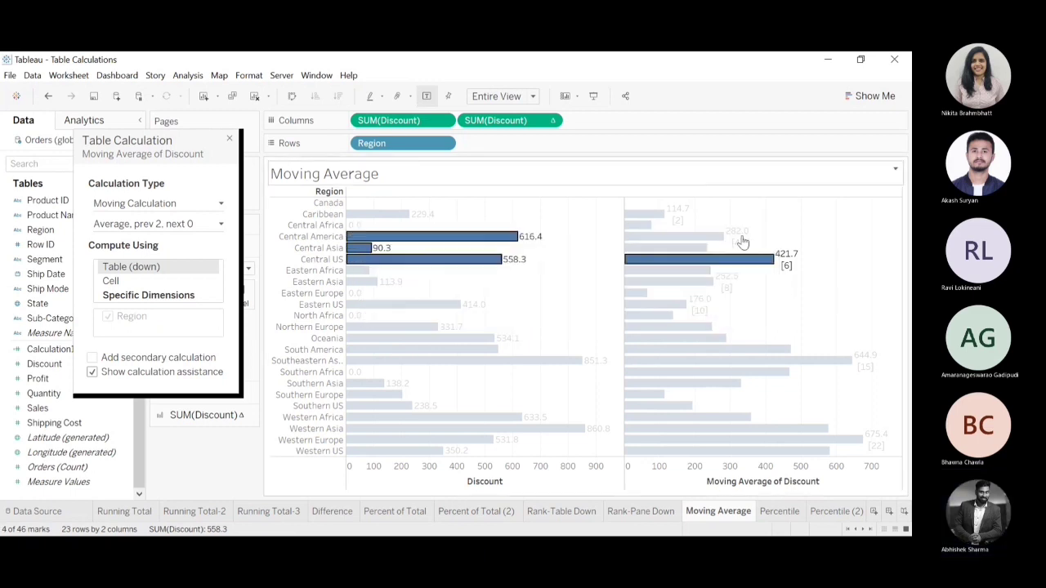
Step: Select the Discount bars of Eastern Asia, Eastern Africa and Central US with Eastern Asia's moving average bar, and close the table calculation settings
left_click(364, 285)
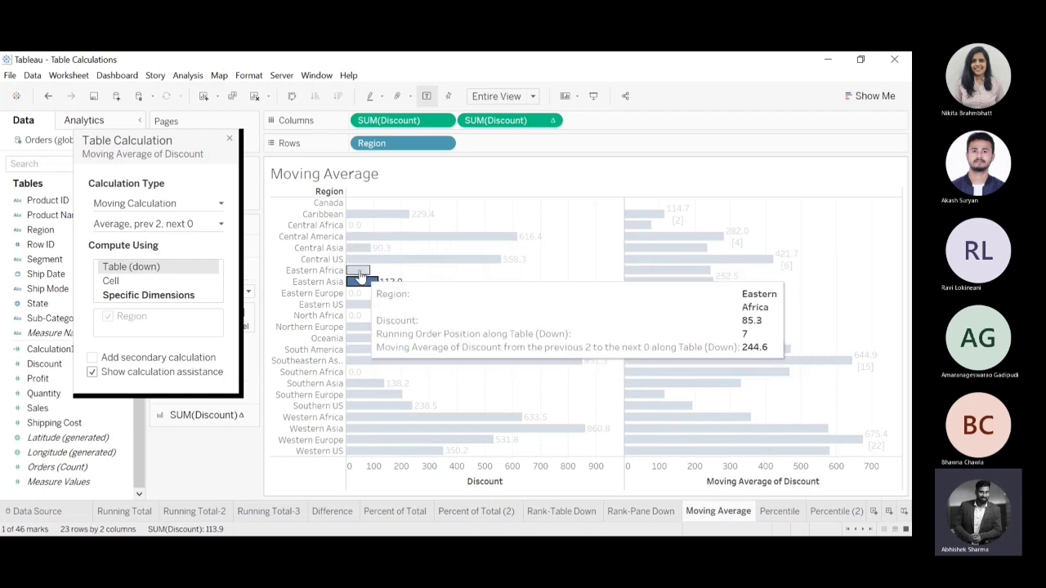
left_click(366, 265, "ctrl")
left_click(365, 260, "ctrl")
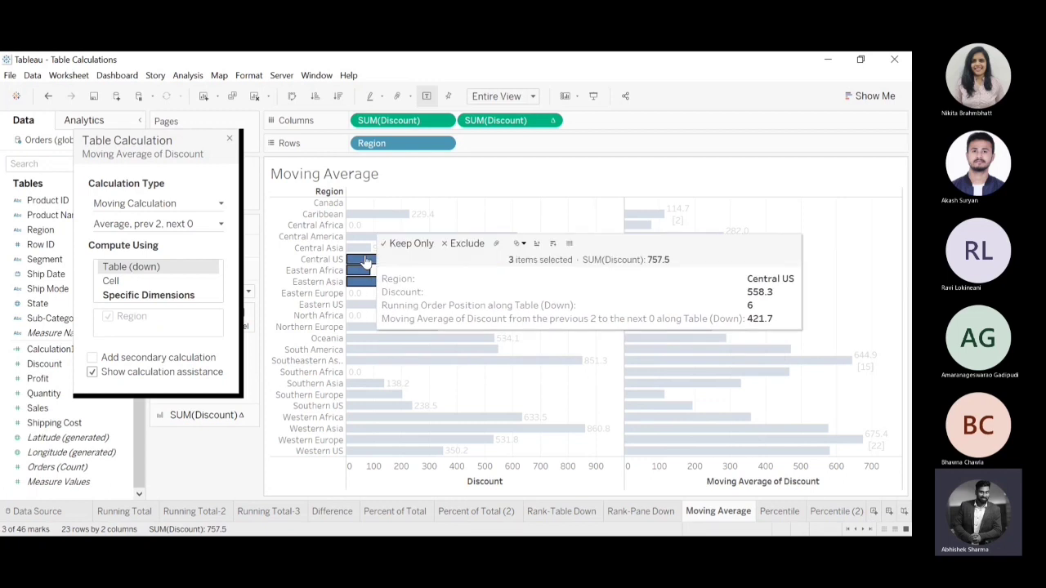
mouse_move(641, 285)
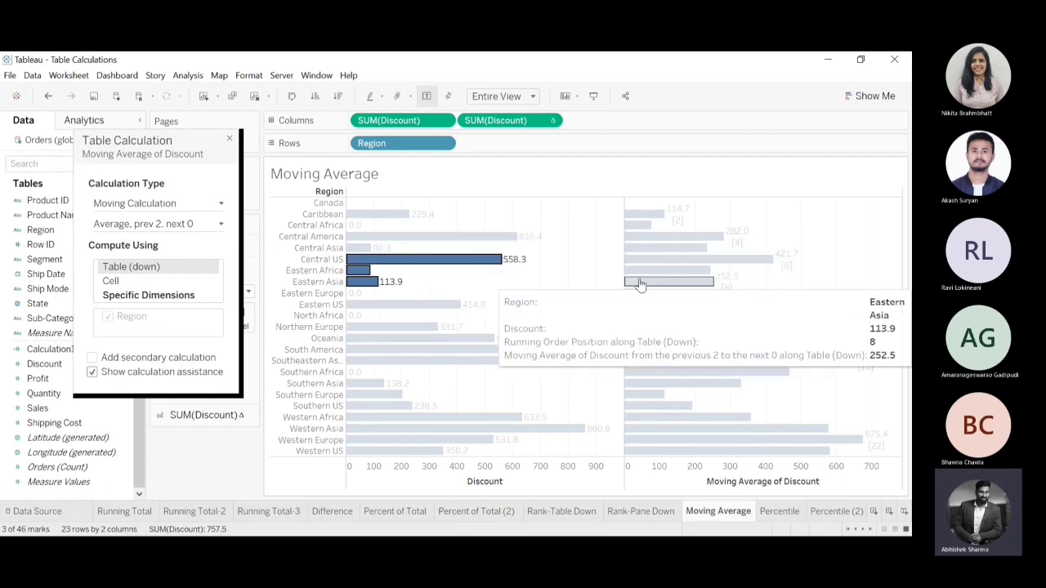
left_click(694, 282, "ctrl")
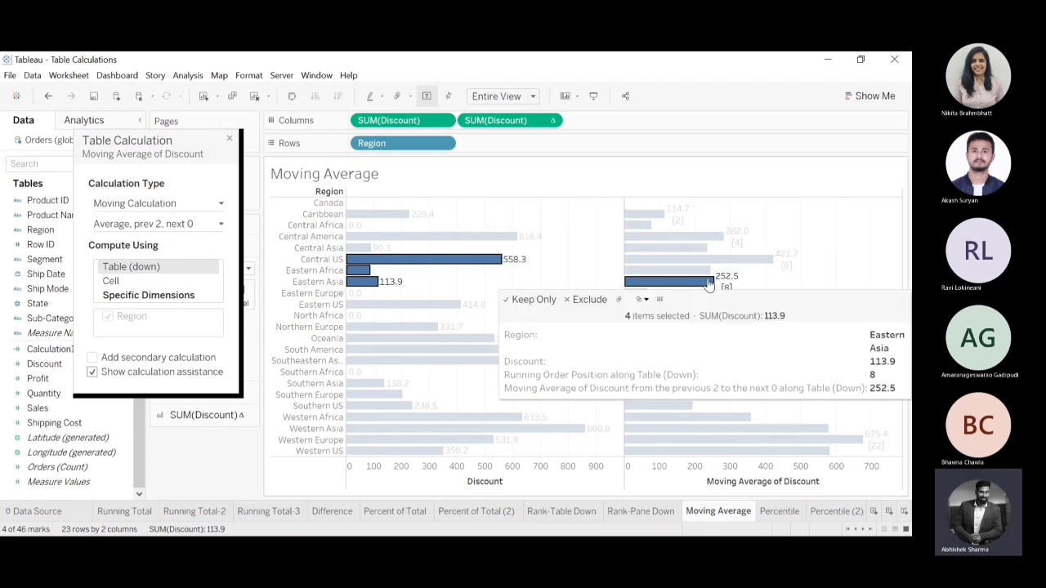
left_click(230, 139)
left_click(416, 384)
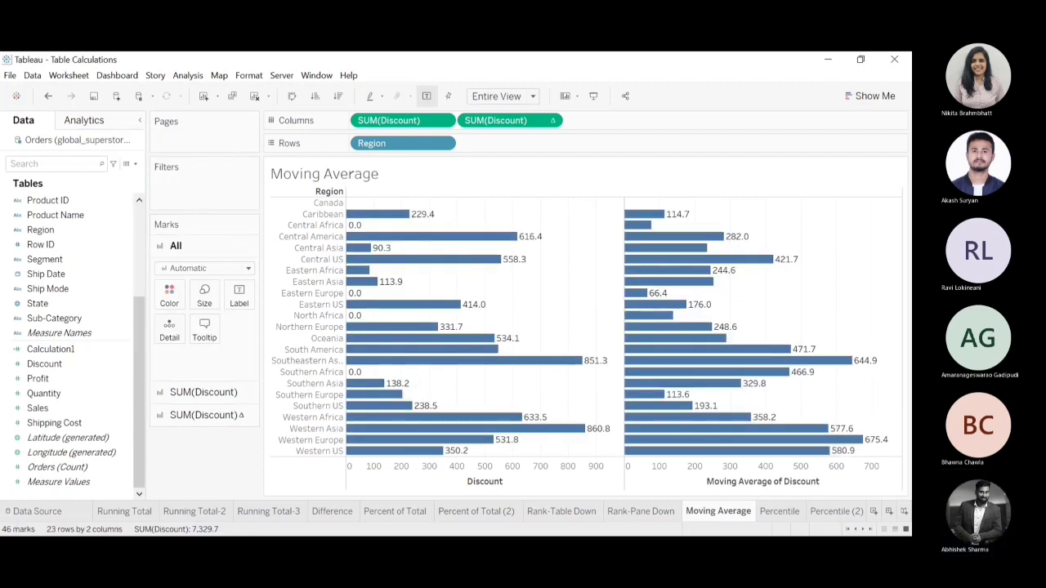
Step: Open the Percentile sheet and fit its chart to the entire view
left_click(781, 513)
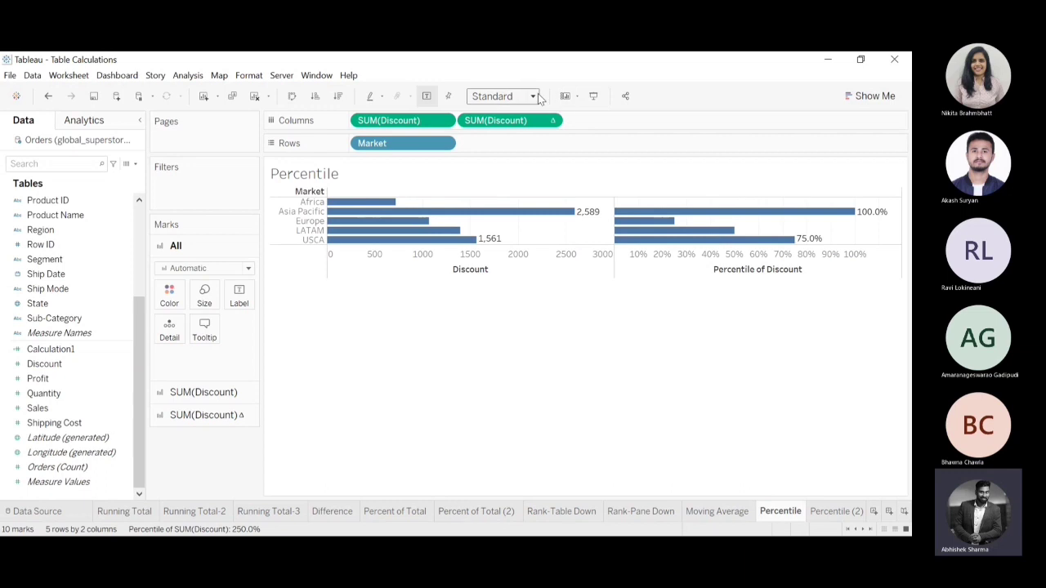
left_click(505, 155)
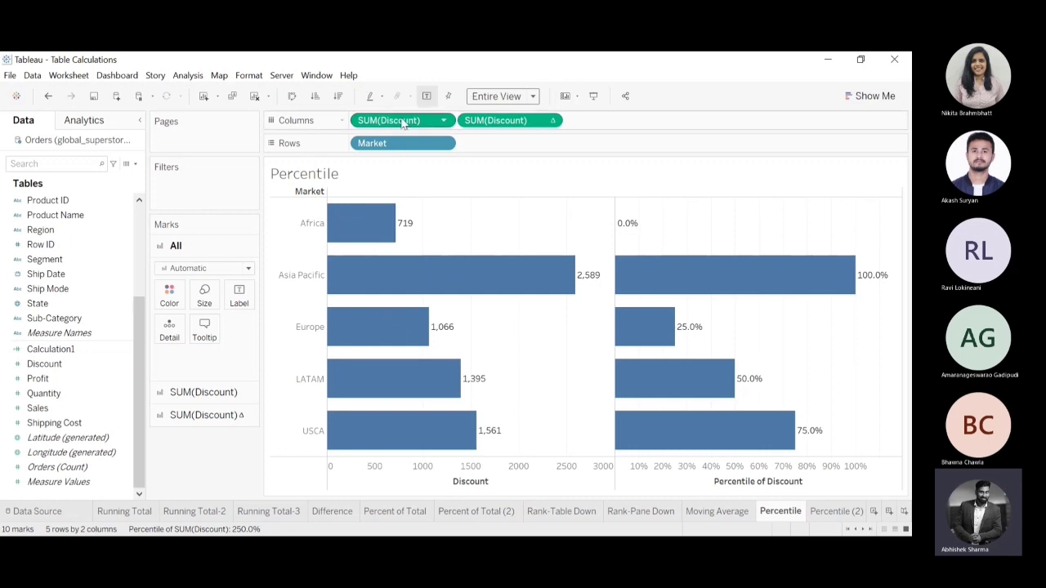
Step: Review the Percentile table calculation settings of the second SUM(Discount) measure and close them
left_click(553, 125)
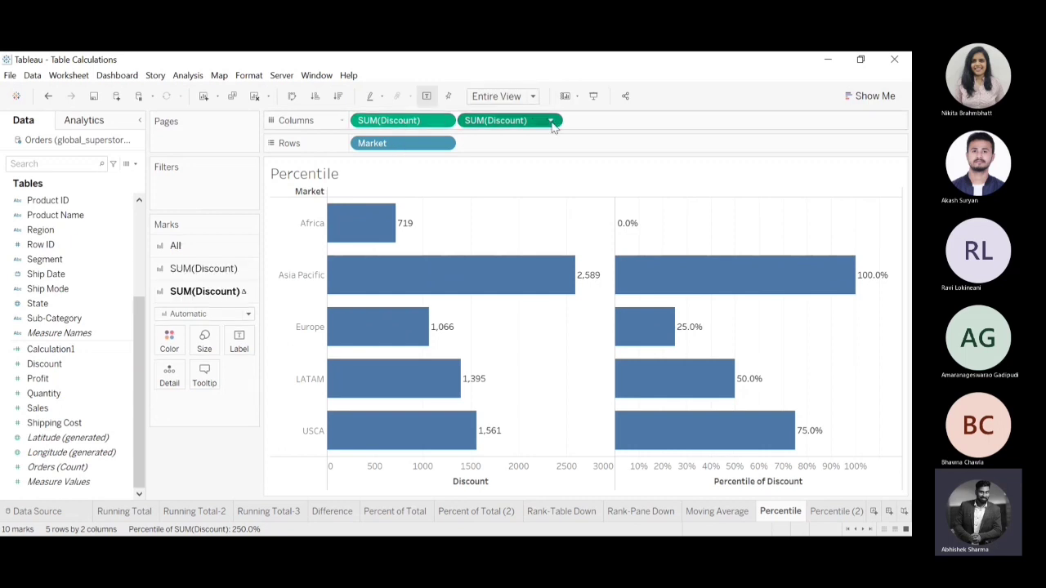
left_click(530, 338)
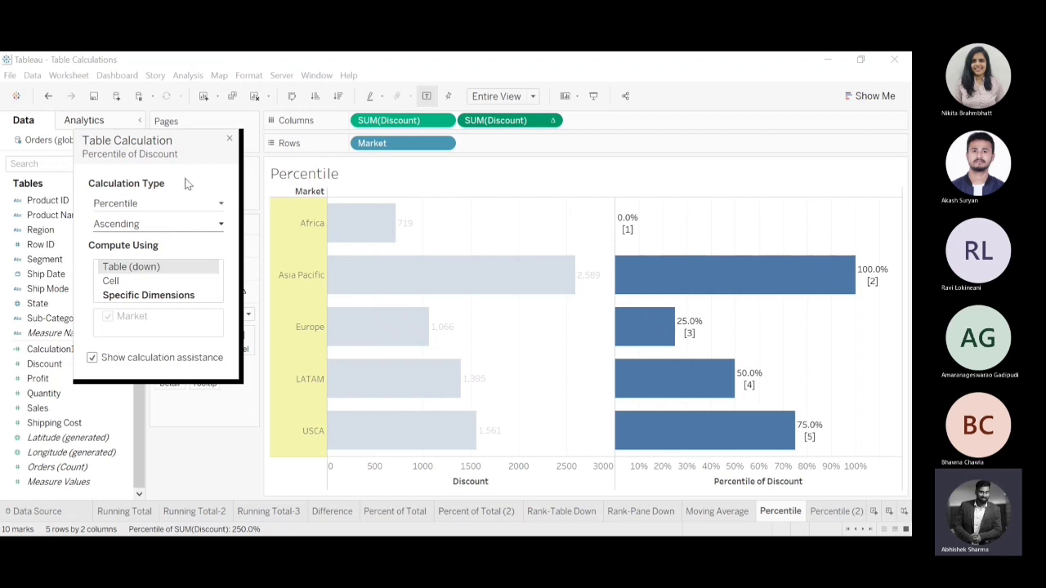
left_click(229, 139)
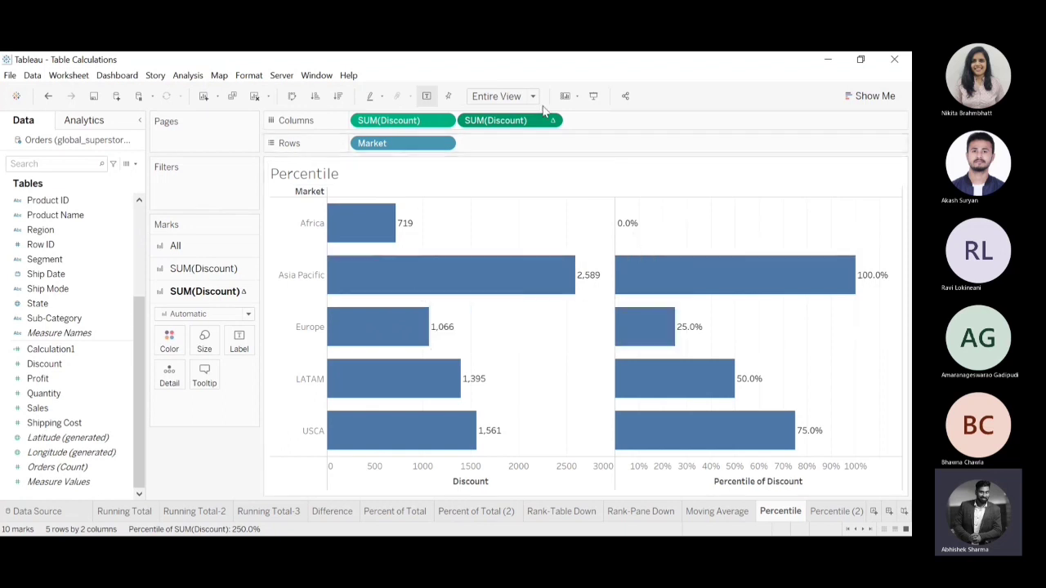
Step: Sort the markets by discount, first in descending and finally in ascending order
left_click(338, 98)
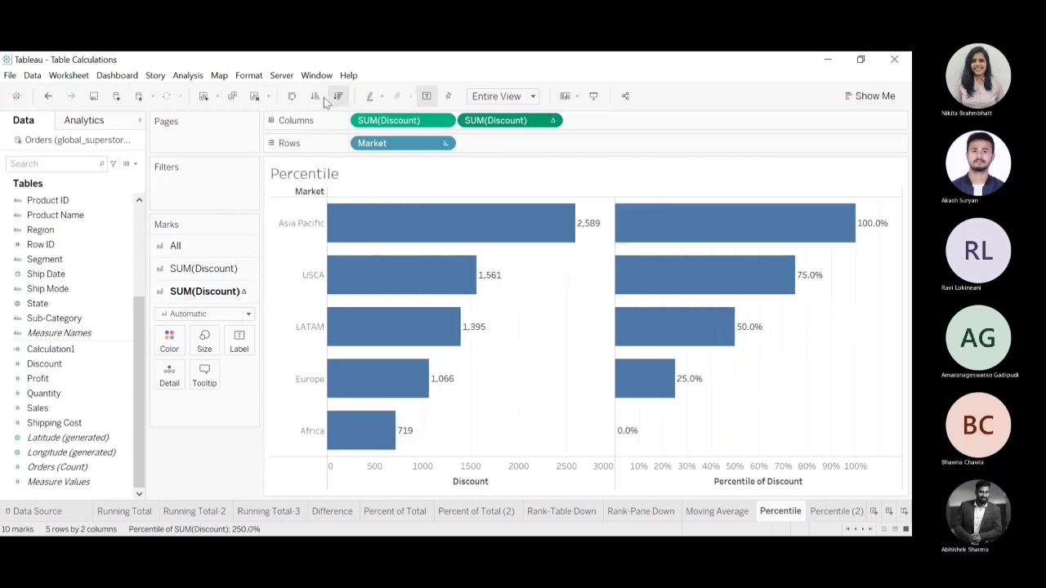
left_click(318, 97)
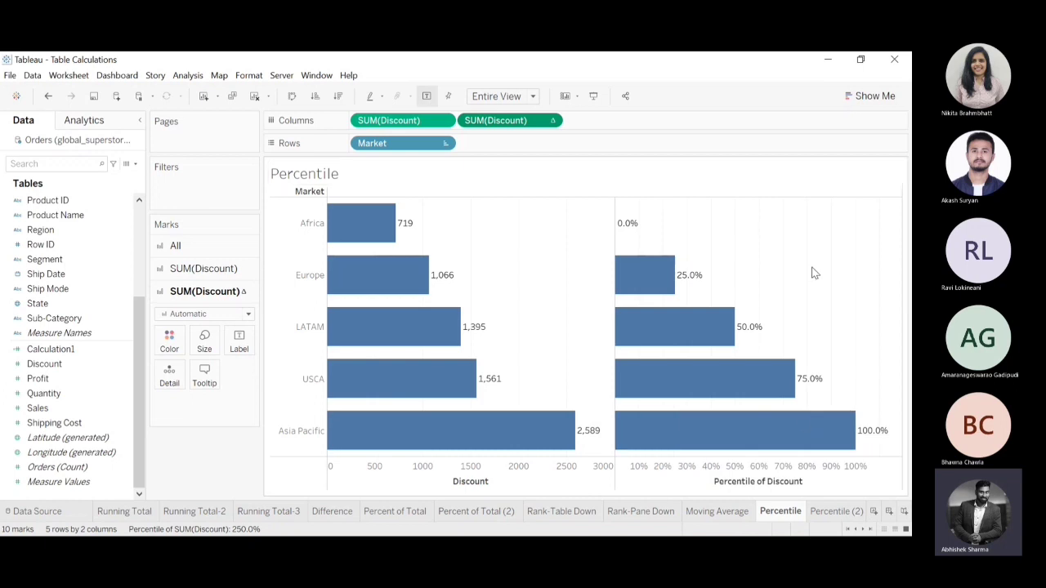
Step: Switch to the Groups, Sets and Parameters workbook and fit the Bins-Quantity chart to the entire view
left_click(864, 530)
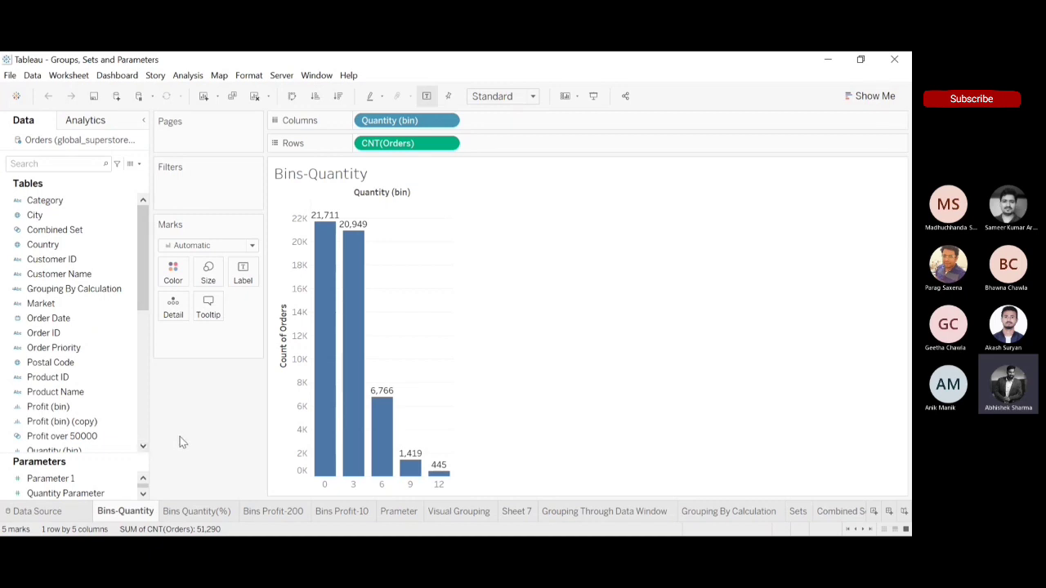
left_click_drag(138, 288, 138, 407)
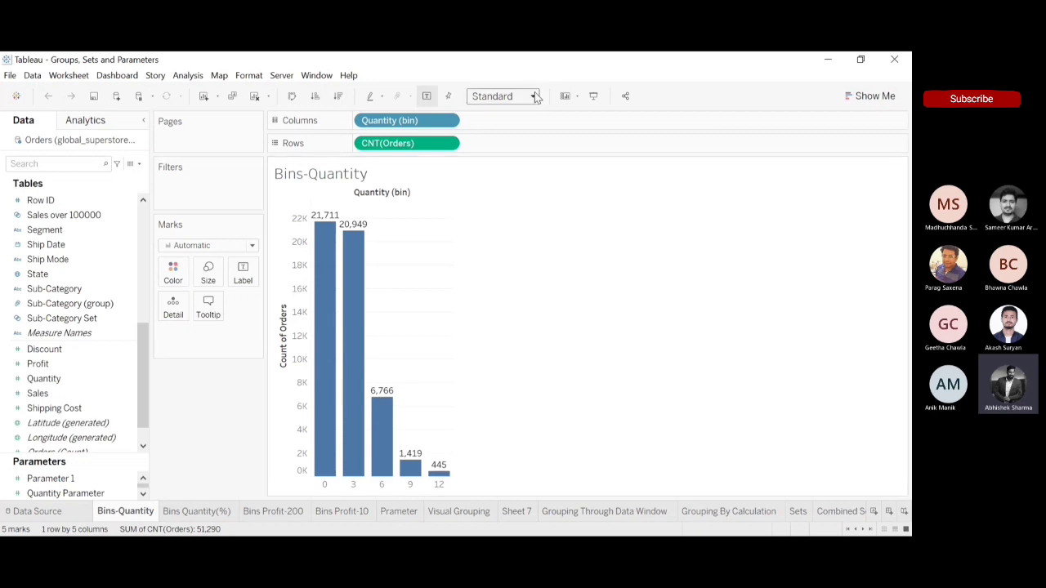
left_click(520, 151)
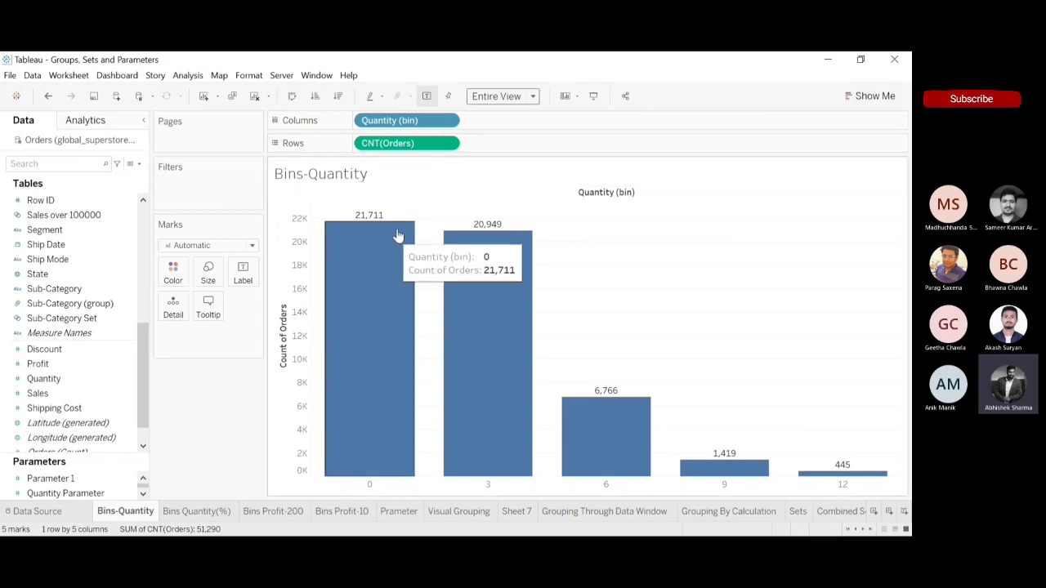
mouse_move(374, 227)
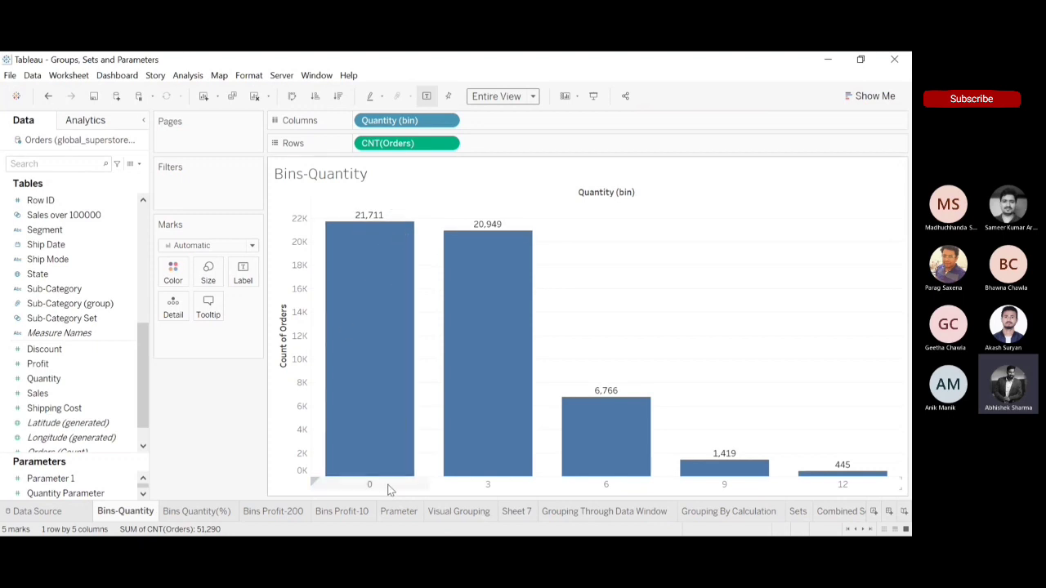
Step: Apply a percent of total table calculation to the CNT(Orders) measure on the Bins-Quantity sheet
mouse_move(453, 363)
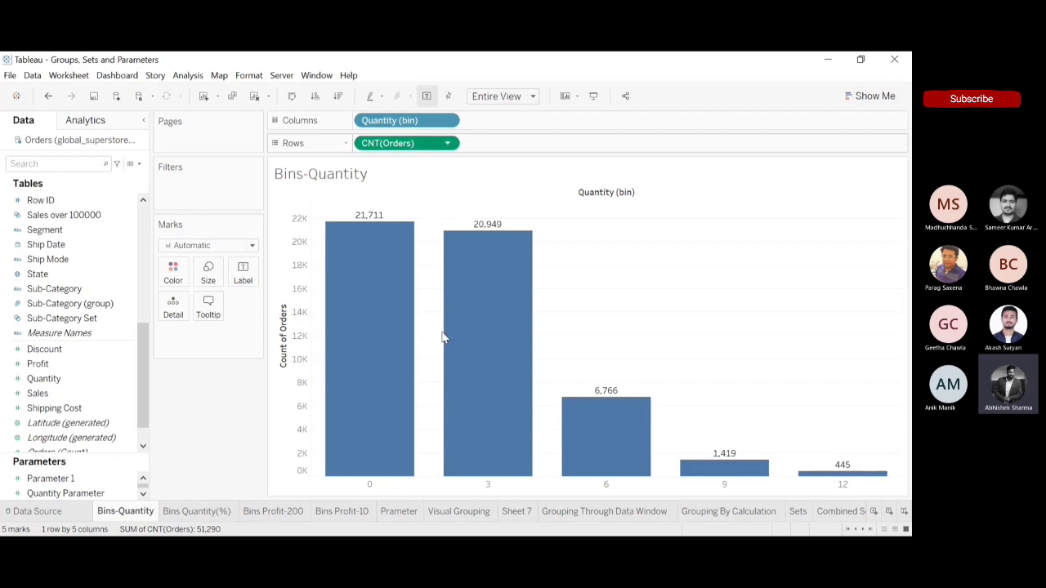
left_click(535, 371)
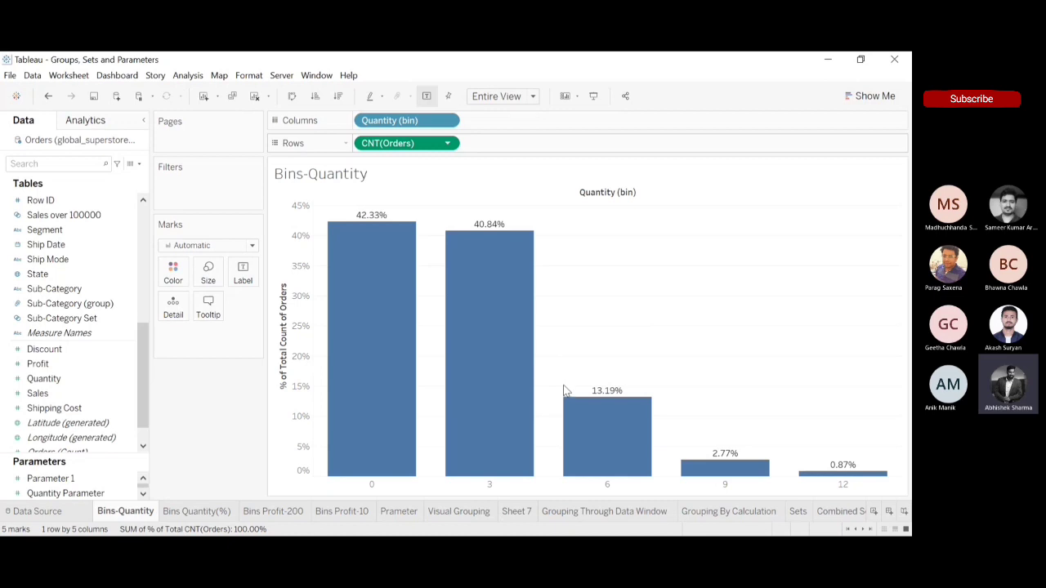
left_click(715, 265)
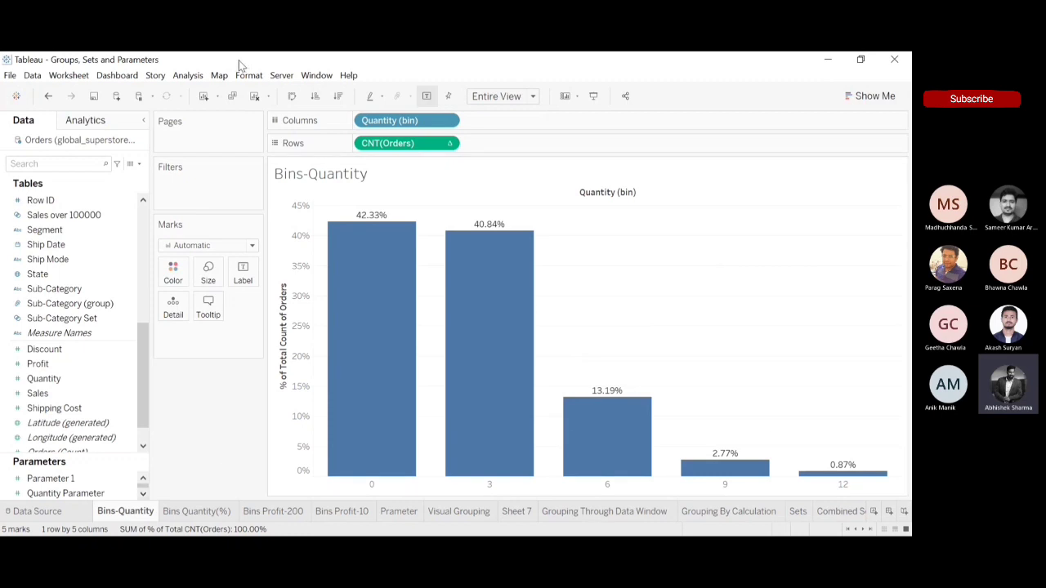
Step: Add a new blank worksheet after Bins-Quantity and bring the list of measures into view
left_click(203, 96)
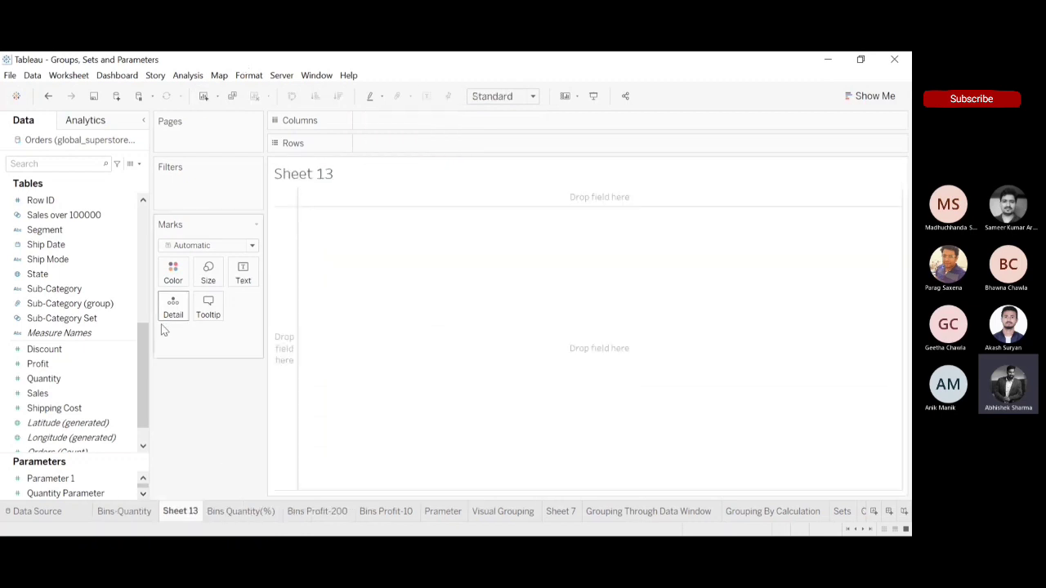
left_click(122, 365)
scroll(145, 397, "down", 1)
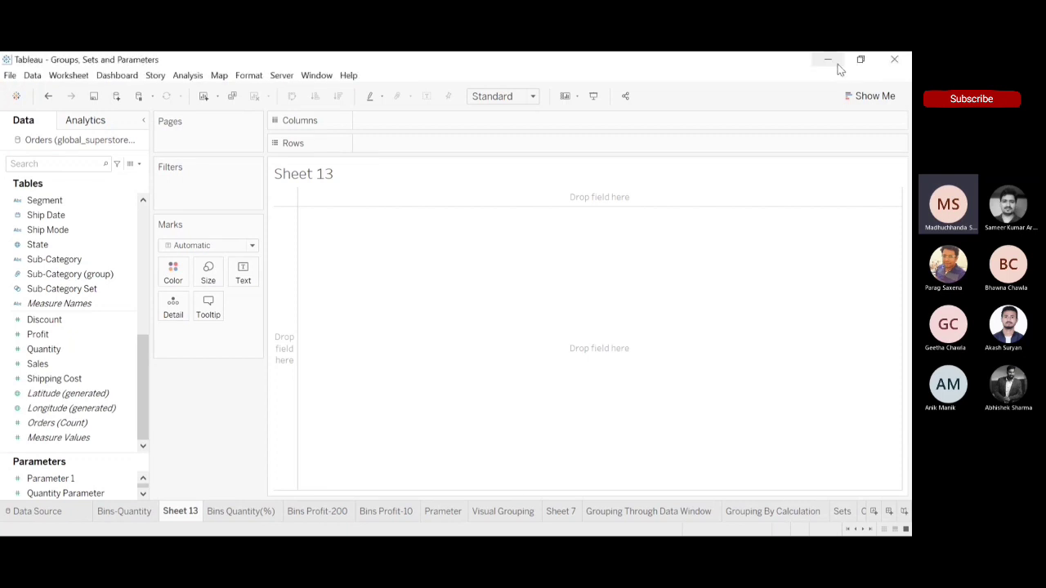
Step: Compare the Bins-Quantity sheet with the blank Sheet 13 and look through the Bins-Quantity field list
left_click(130, 513)
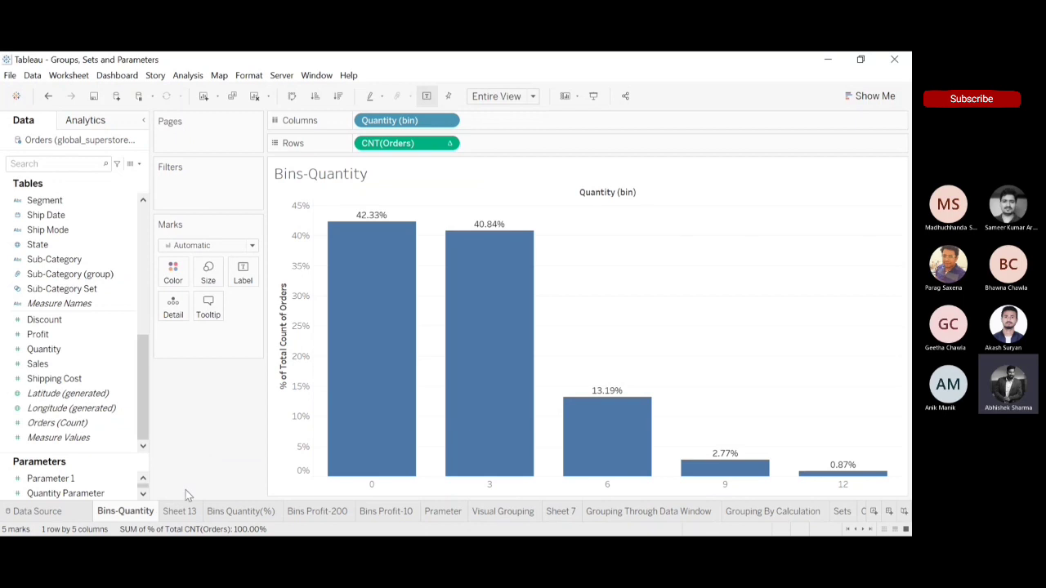
left_click(182, 512)
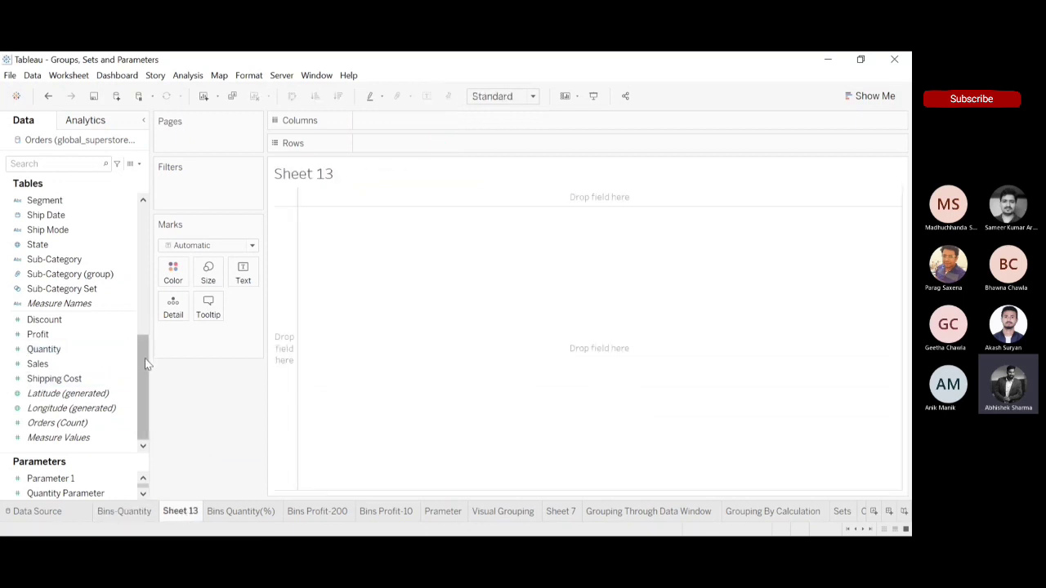
left_click(127, 511)
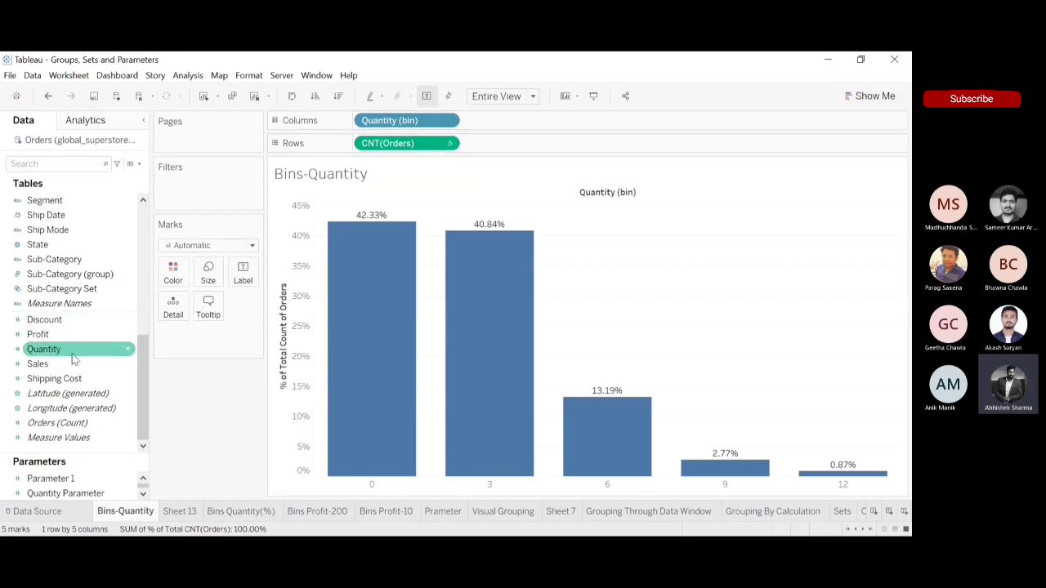
scroll(141, 384, "up", 8)
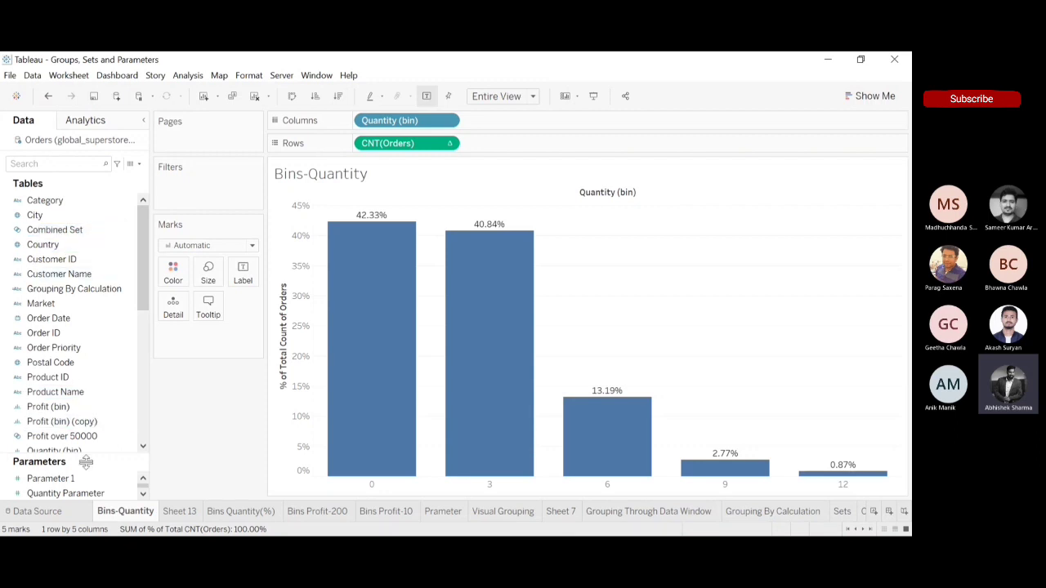
left_click_drag(144, 281, 146, 409)
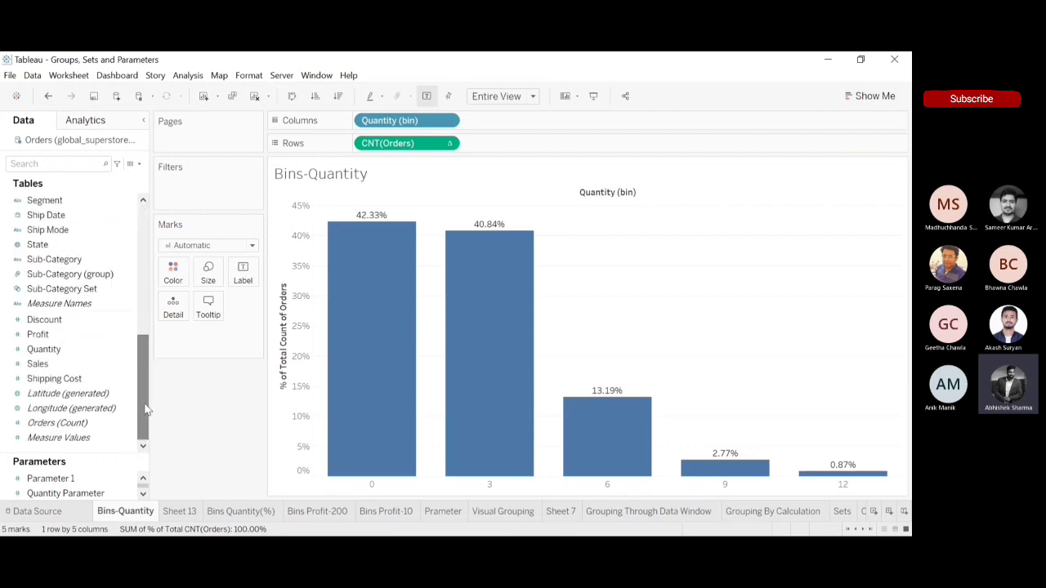
Step: Return to Sheet 13 and go through the Profit, Quantity and Sales measures
left_click(178, 512)
left_click(74, 339)
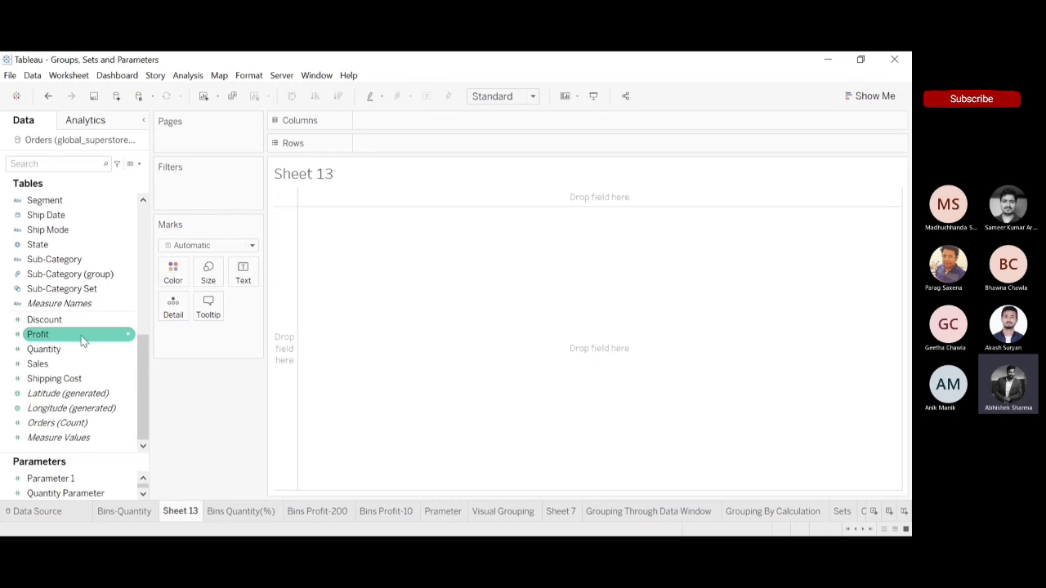
left_click(97, 347)
left_click(97, 366)
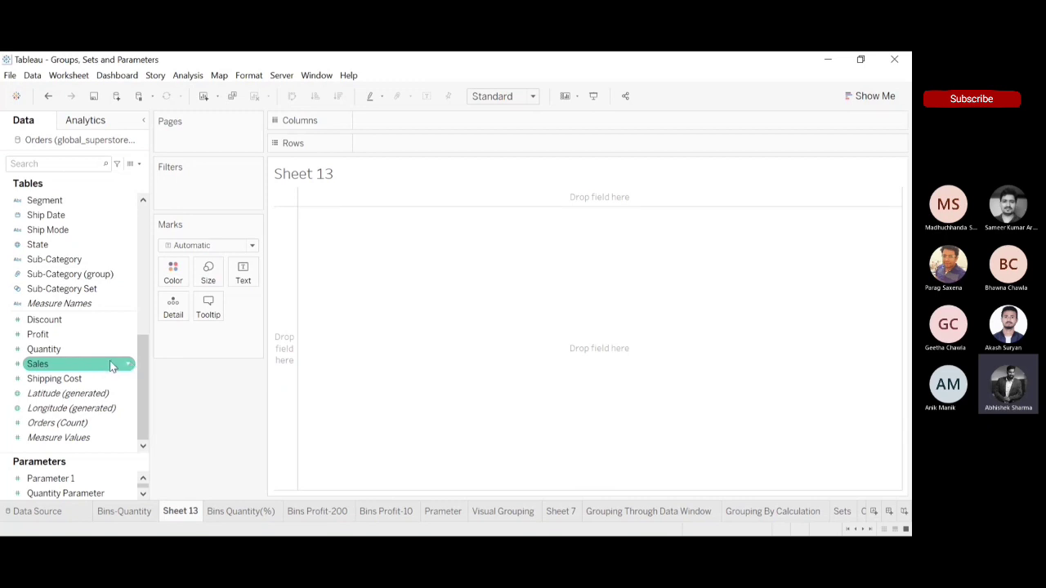
Step: Create a bin field from the Sales measure with a bin size of 300, trying the suggested bin size along the way
left_click(112, 365)
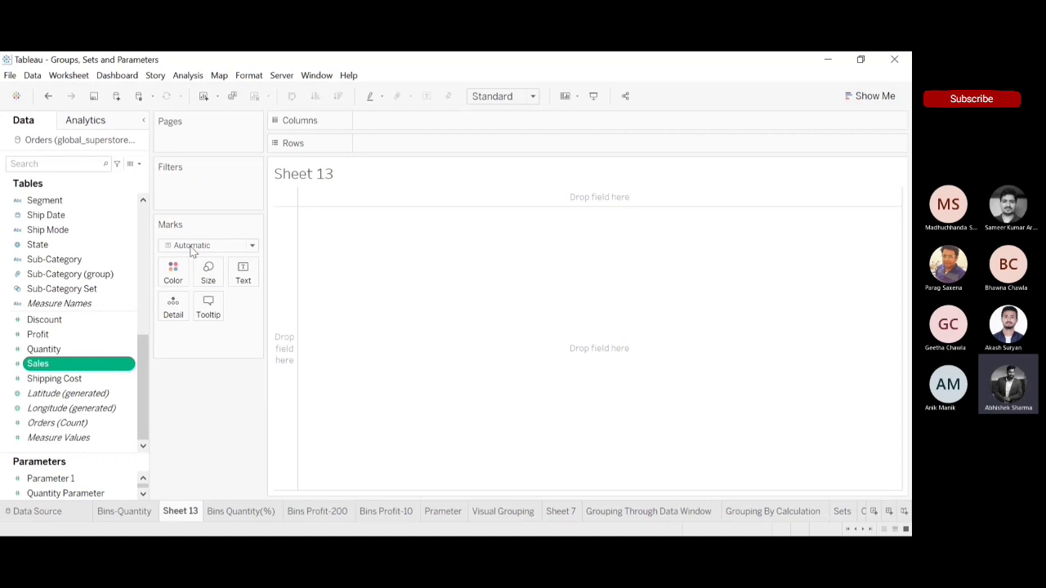
left_click(292, 219)
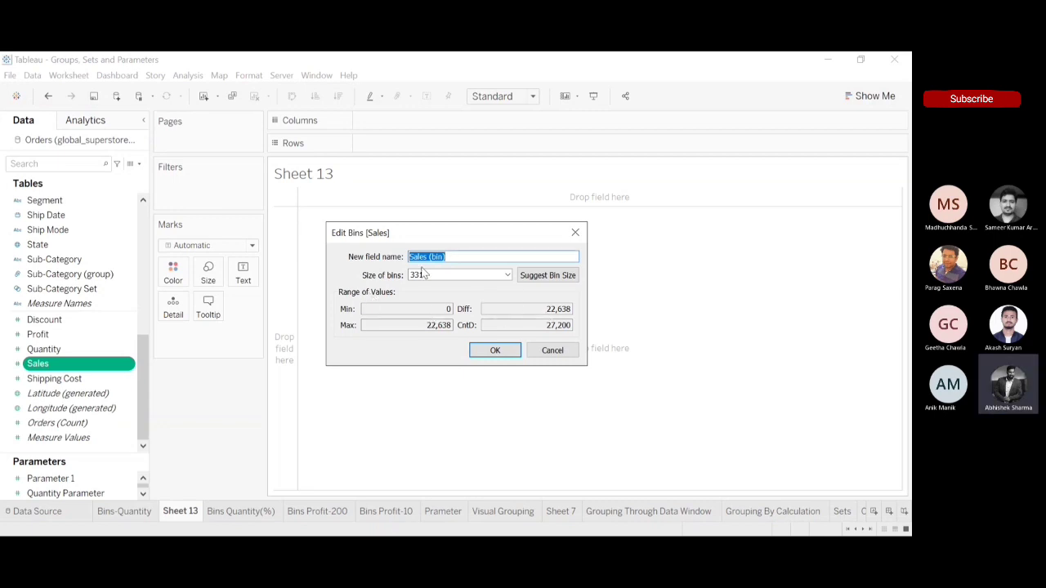
left_click_drag(442, 276, 383, 282)
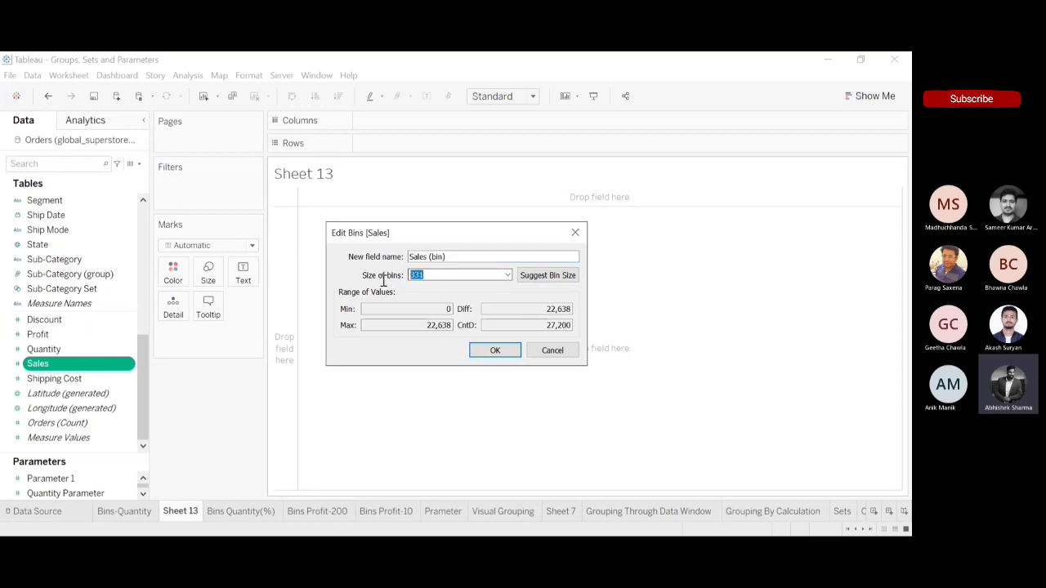
left_click(550, 283)
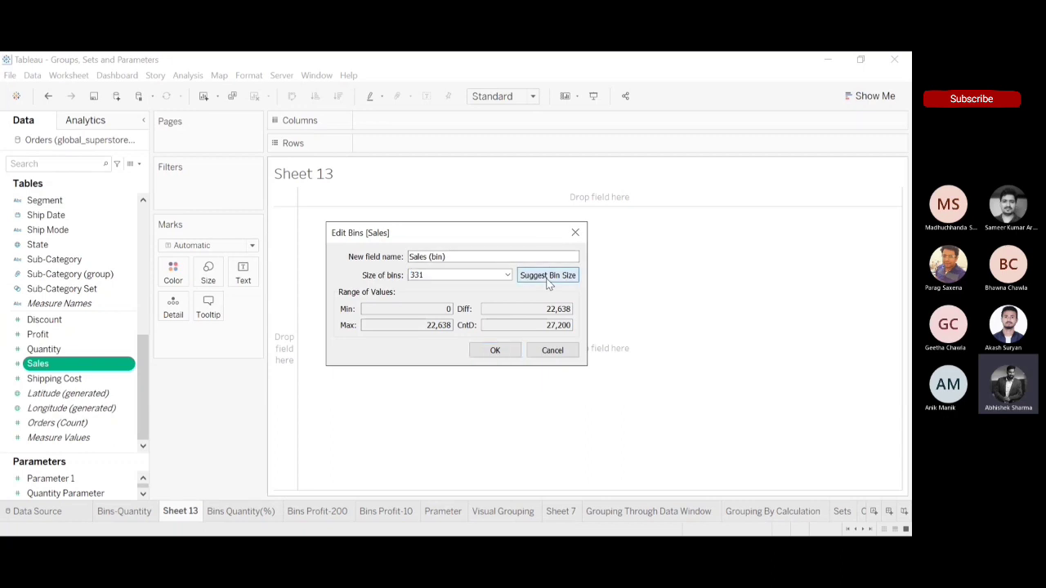
double_click(456, 277)
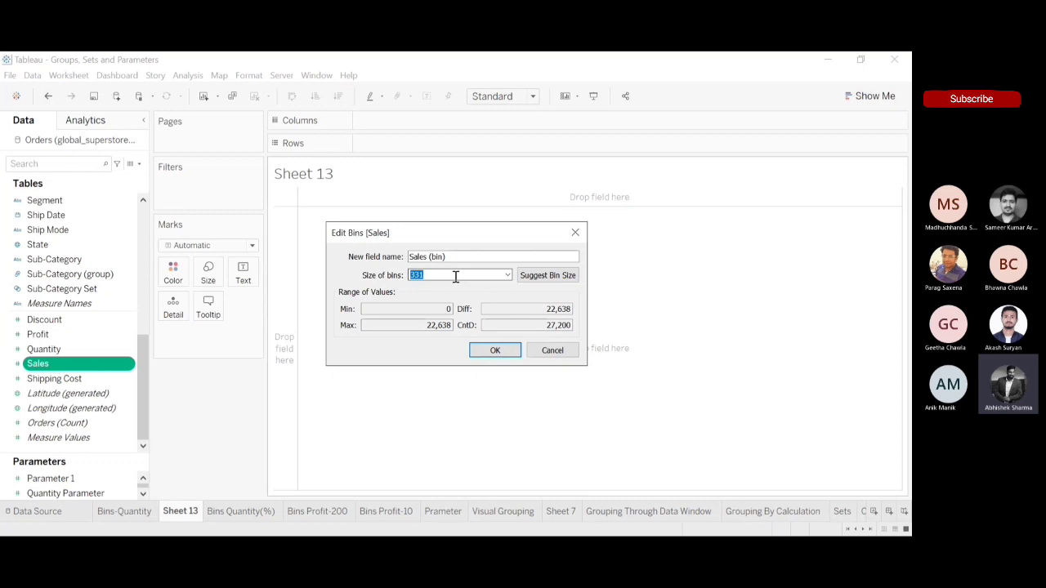
type("300")
left_click(547, 275)
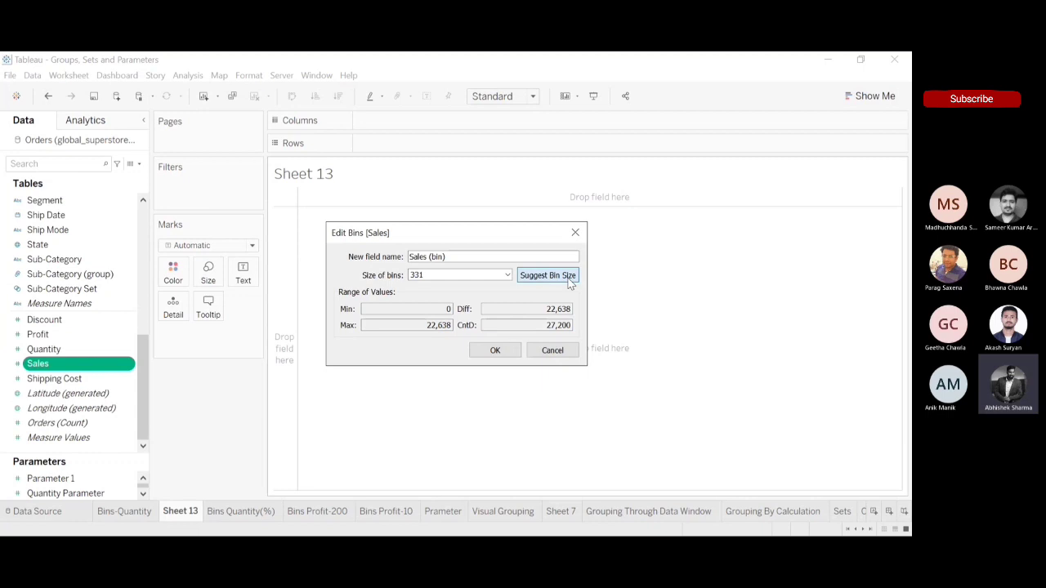
double_click(447, 275)
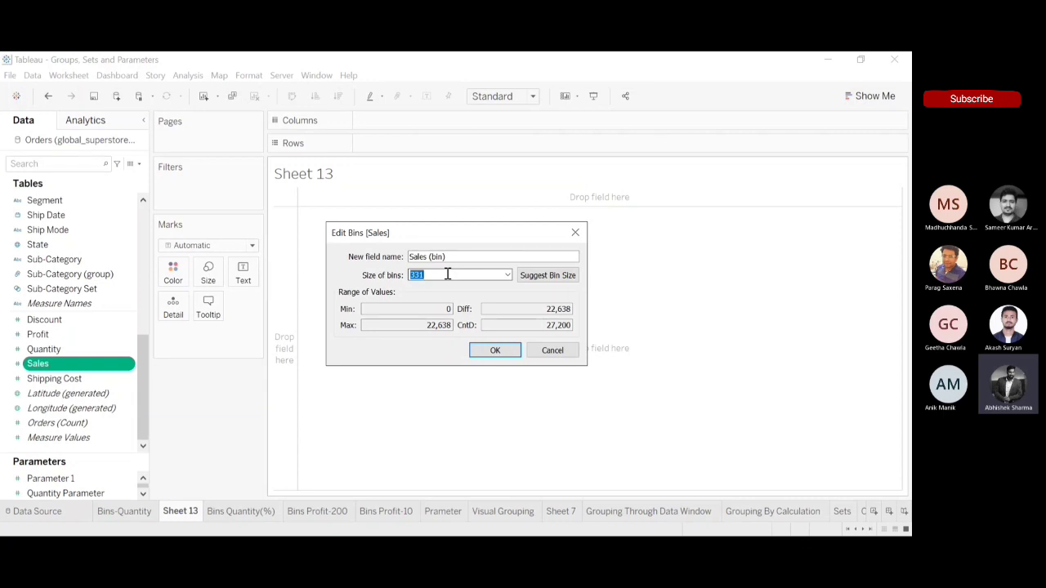
type("300")
left_click(496, 351)
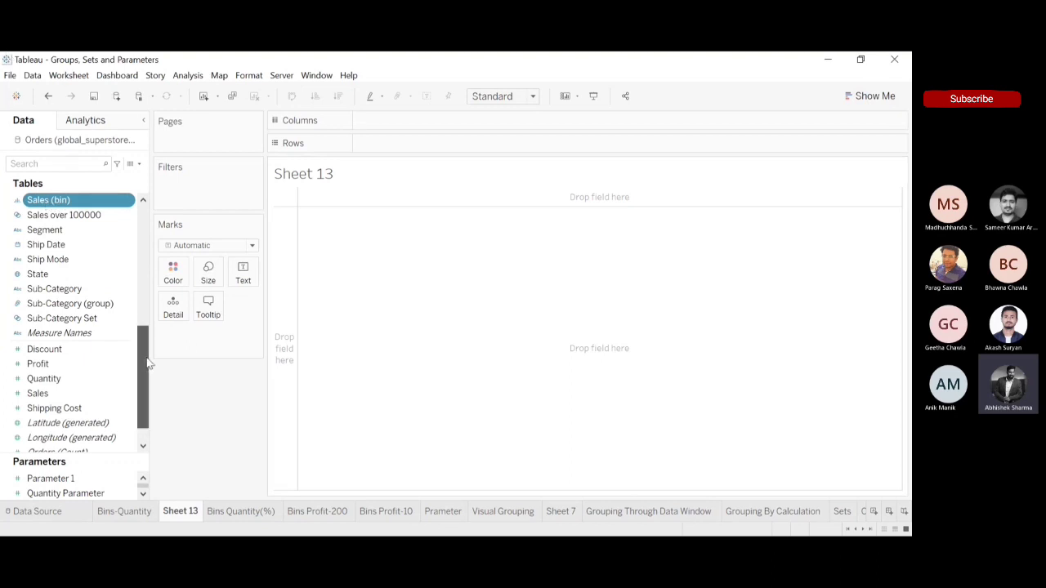
Step: Place the Sales (bin) field on the columns of Sheet 13
left_click_drag(147, 364, 147, 341)
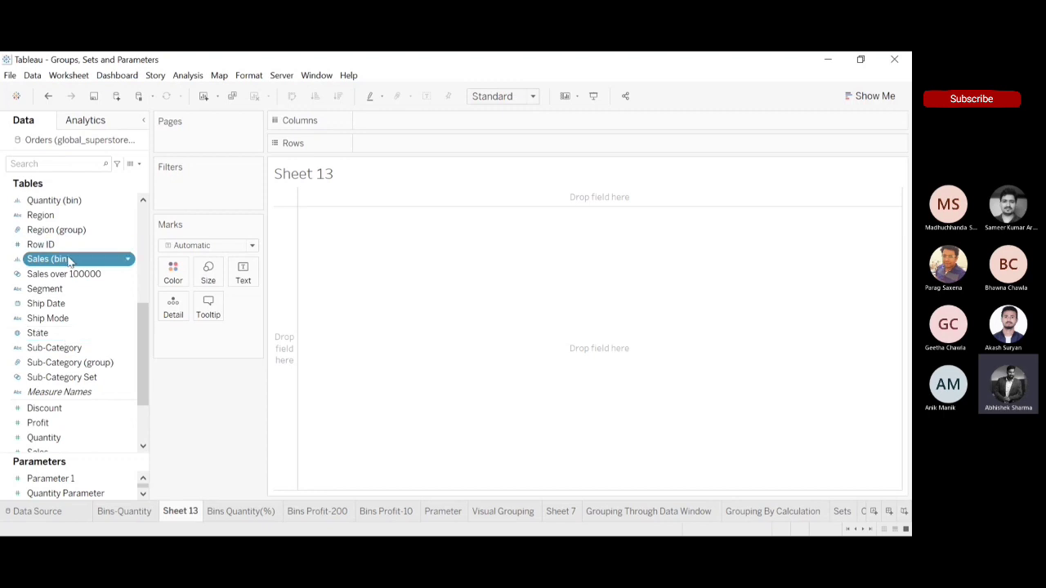
left_click_drag(70, 262, 404, 123)
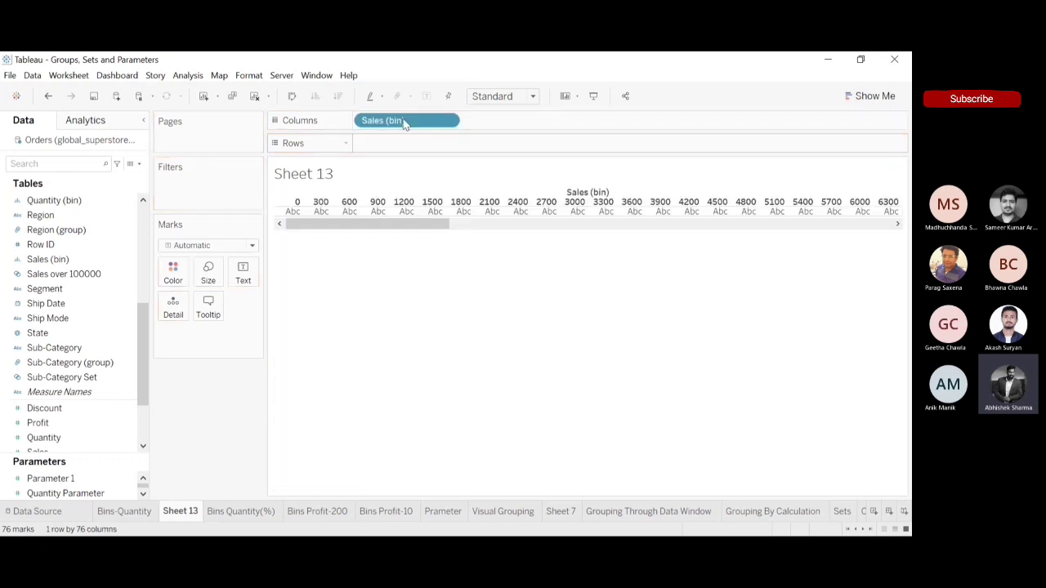
left_click_drag(411, 226, 362, 257)
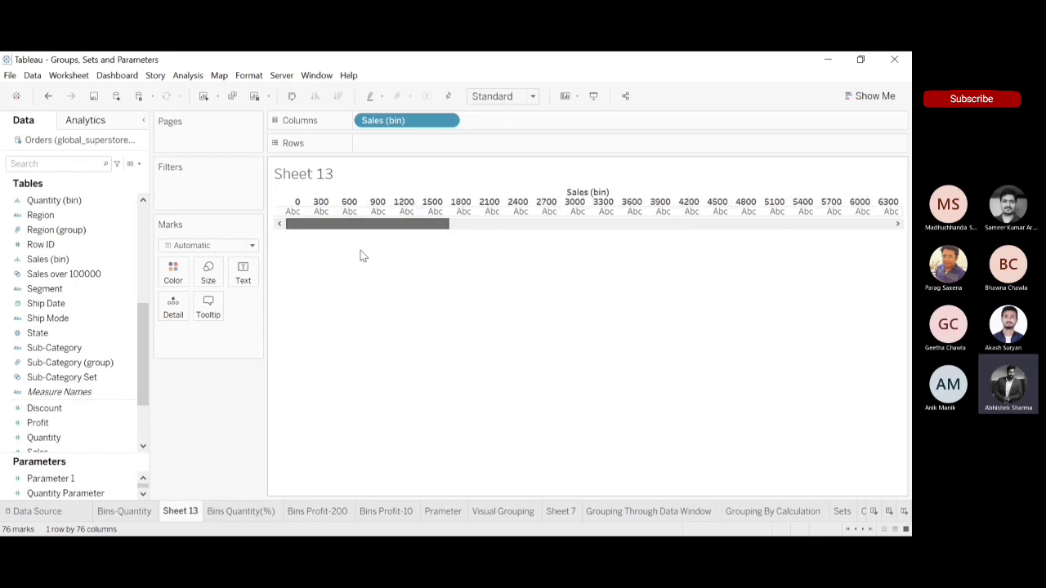
Step: Plot Profit on the rows against the sales bins, show mark labels and inspect the first bin's bar
scroll(141, 368, "down", 2)
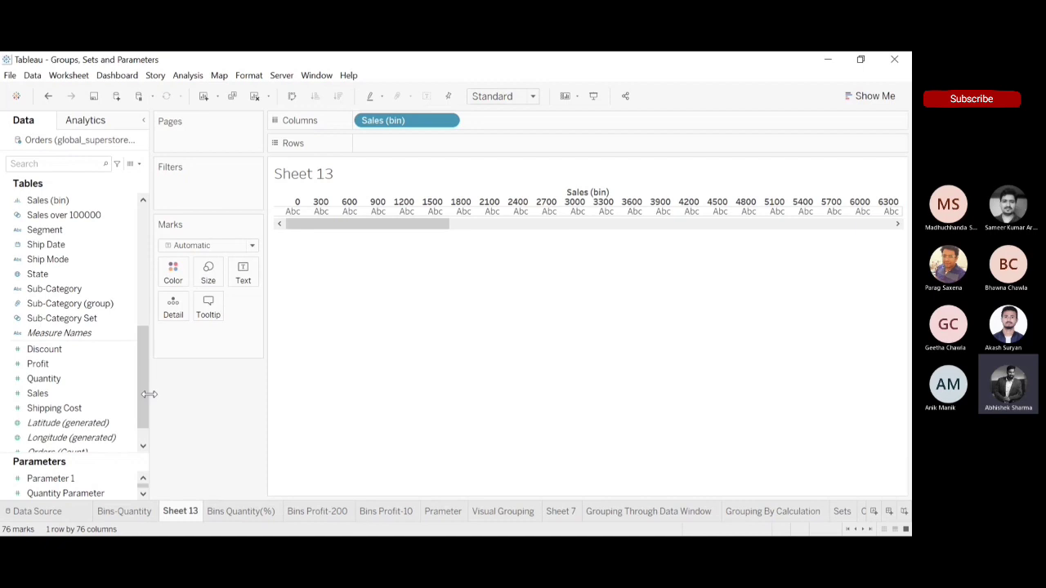
left_click_drag(72, 364, 414, 146)
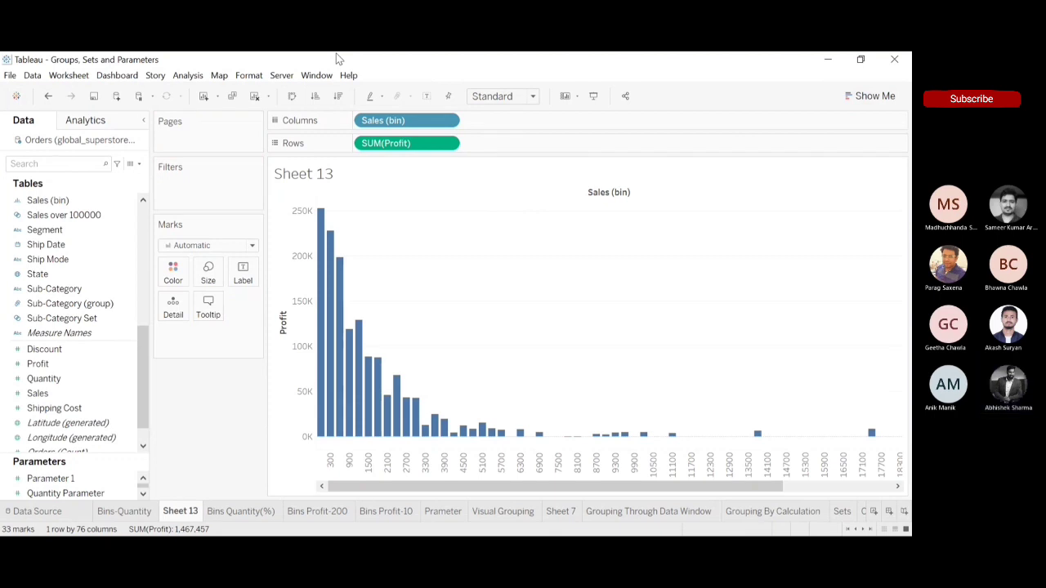
left_click(426, 97)
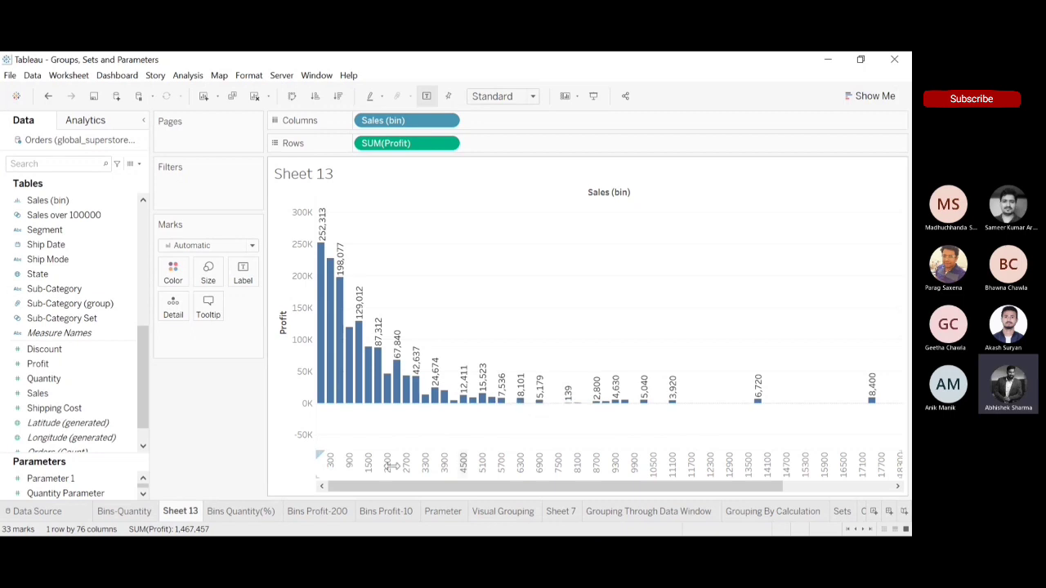
mouse_move(320, 256)
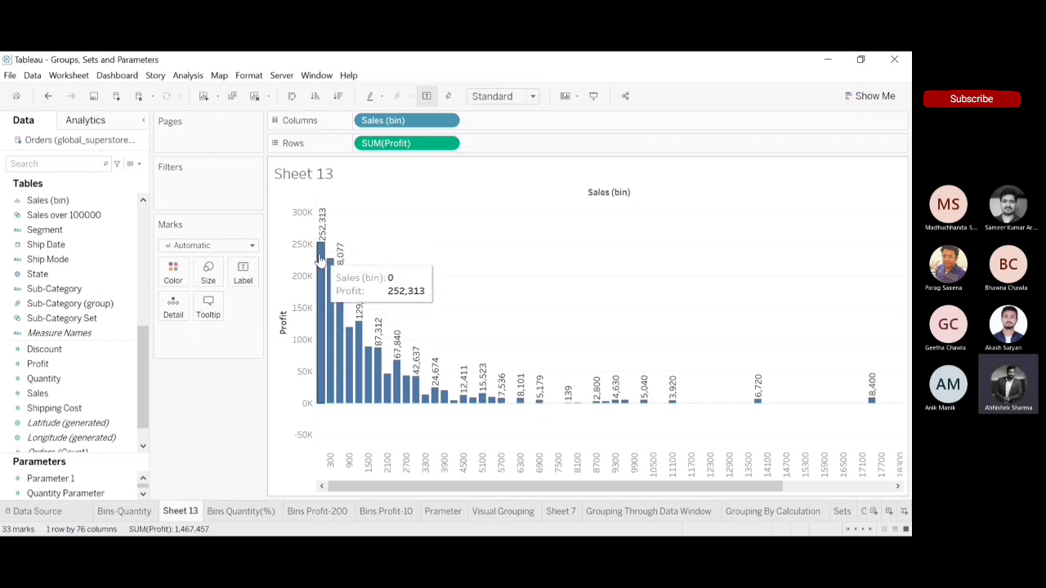
left_click(320, 258)
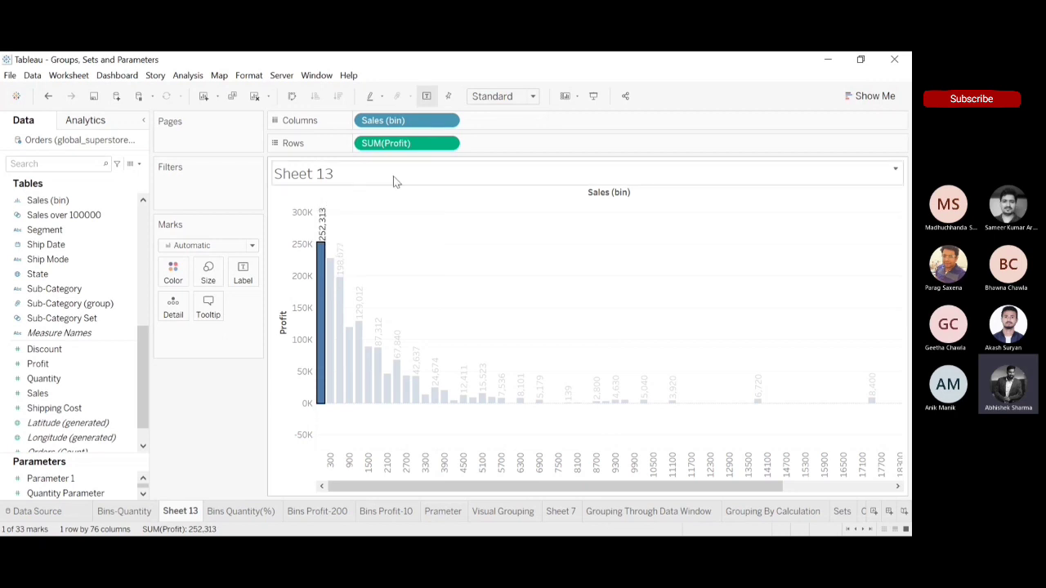
Step: Change the Profit aggregation to average and compare its bars across the lowest and highest sales bins, also against the summed view
left_click(447, 144)
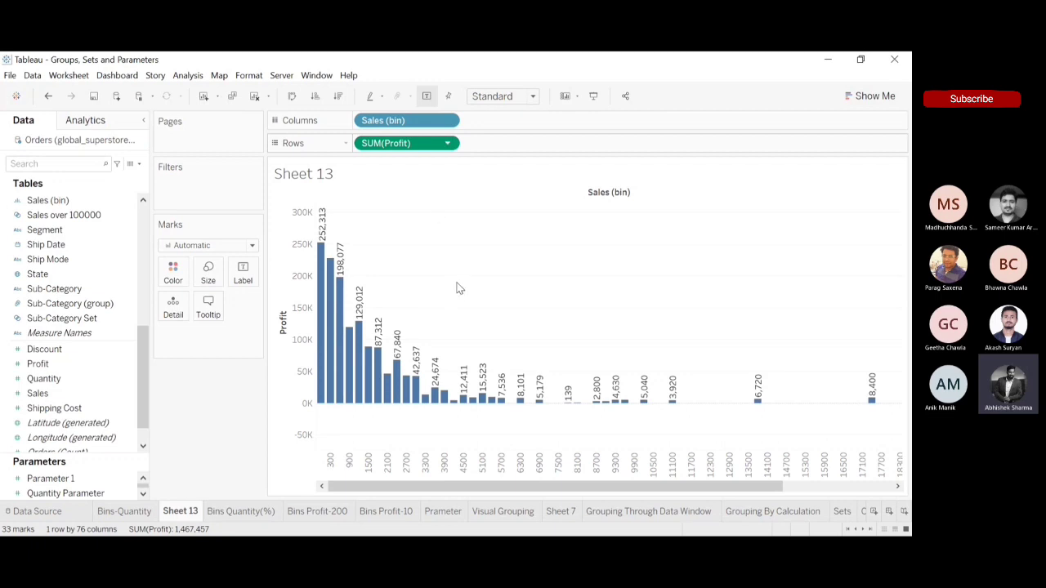
left_click(519, 305)
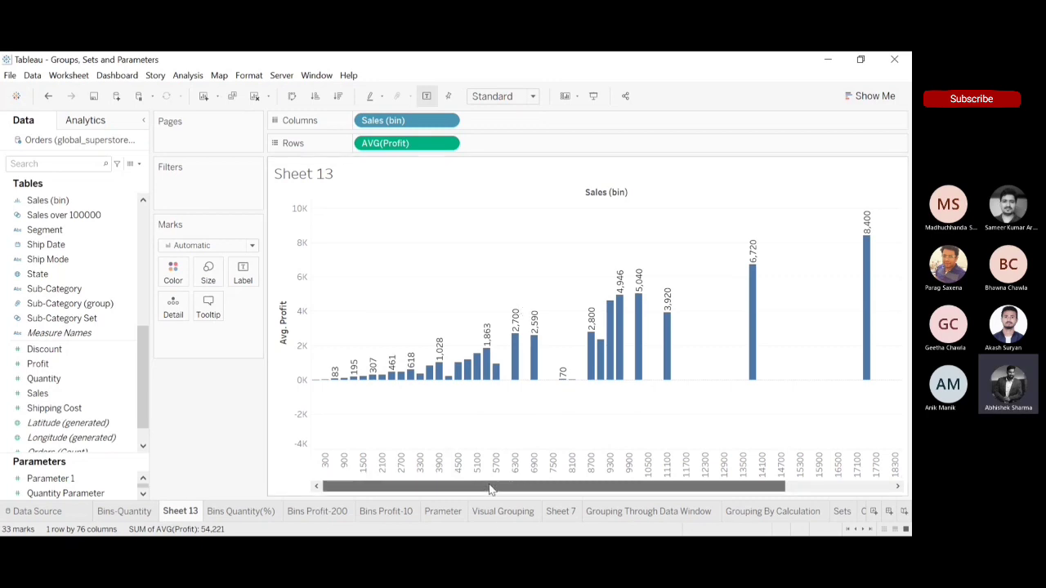
mouse_move(315, 384)
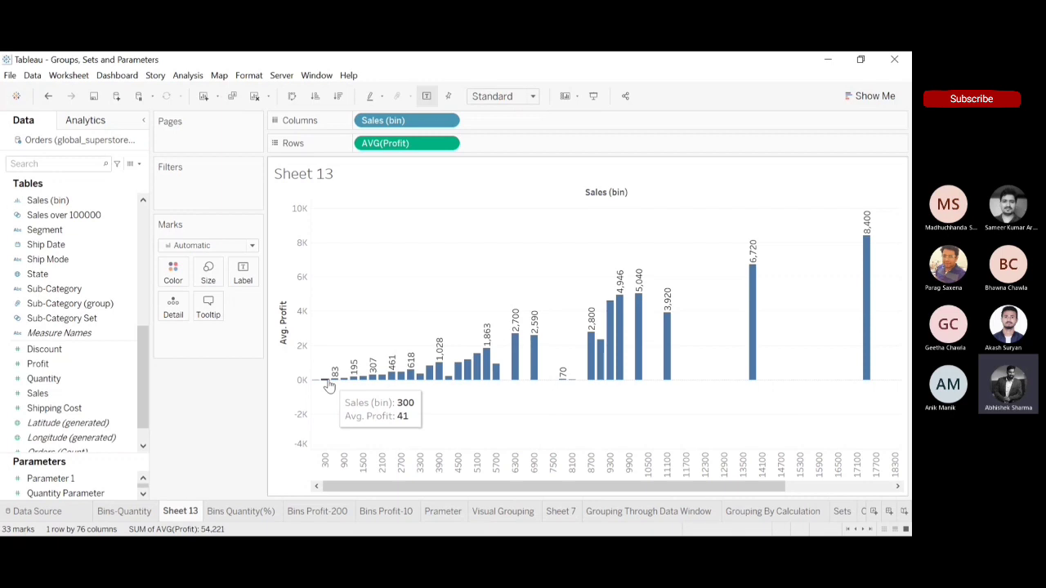
left_click_drag(754, 489, 911, 469)
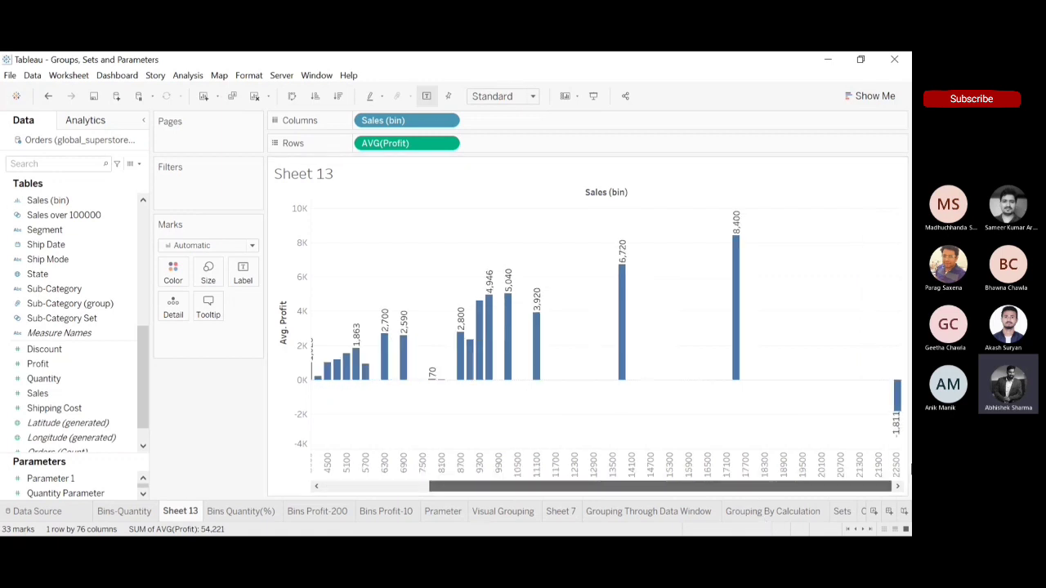
mouse_move(736, 237)
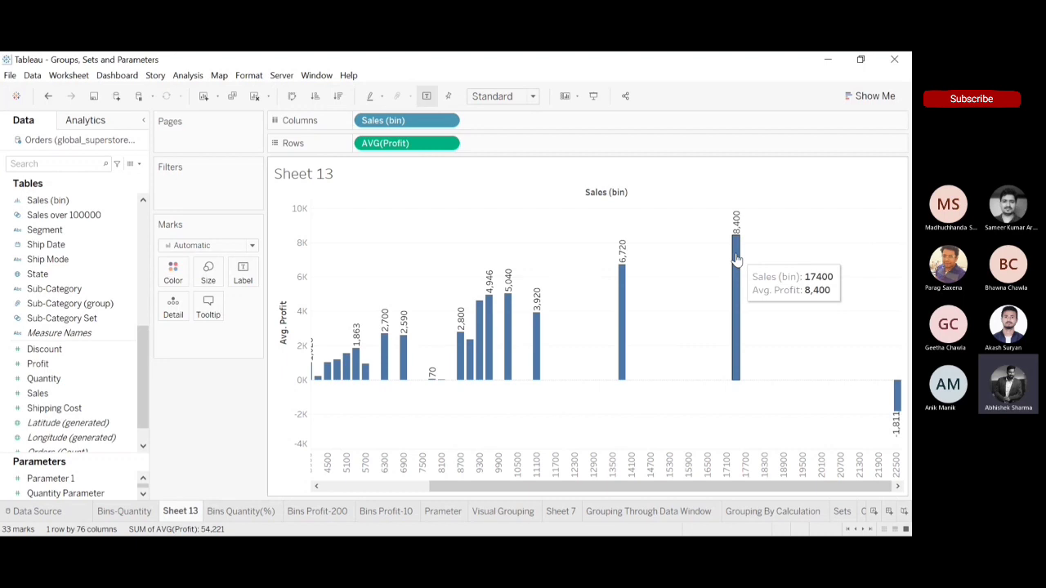
left_click(737, 259)
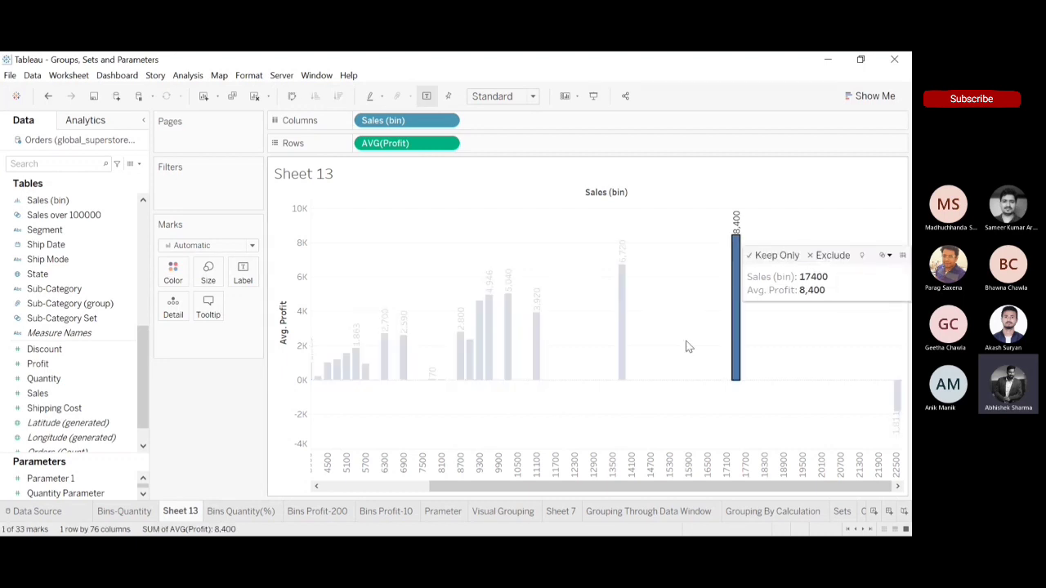
left_click(656, 417)
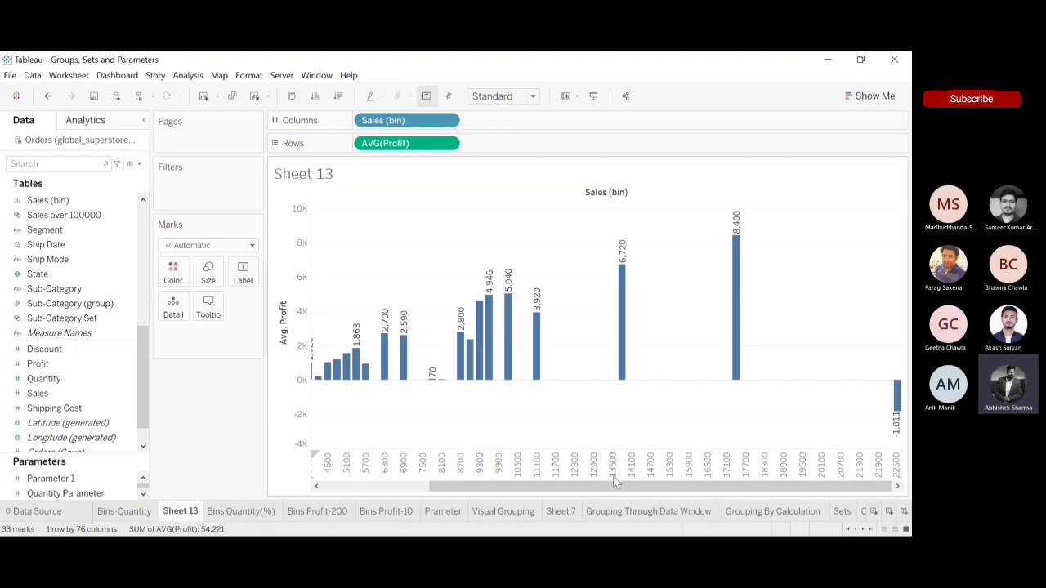
left_click_drag(614, 488, 411, 500)
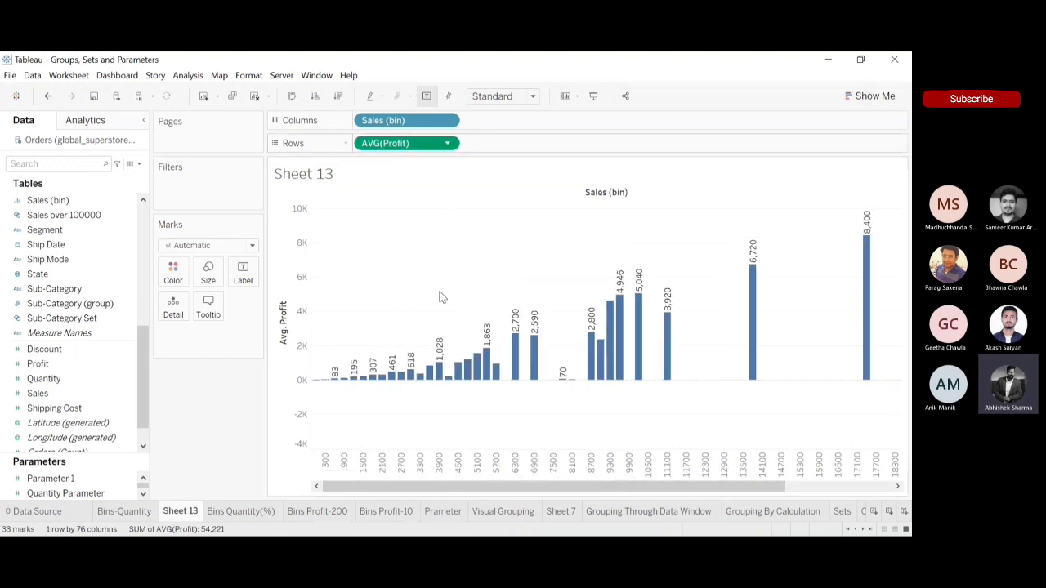
left_click(48, 96)
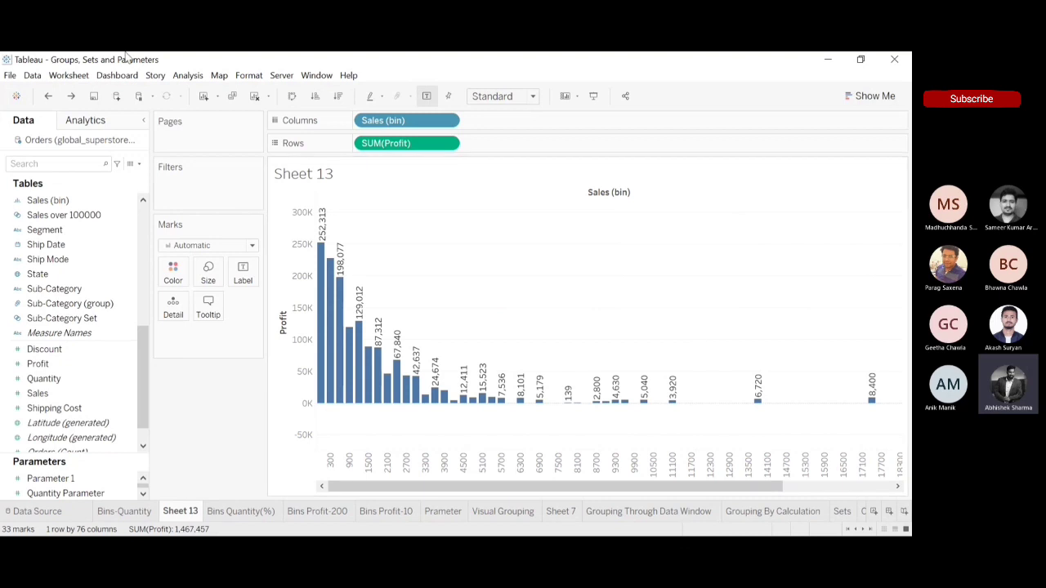
left_click(71, 97)
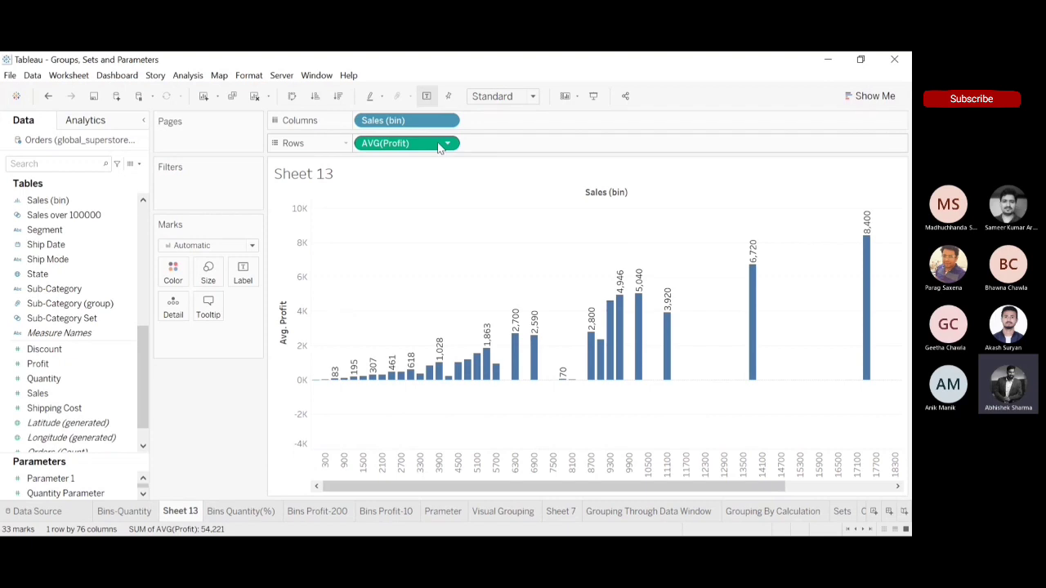
Step: Replace AVG(Profit) on the rows with the Sales measure
left_click_drag(410, 147, 262, 64)
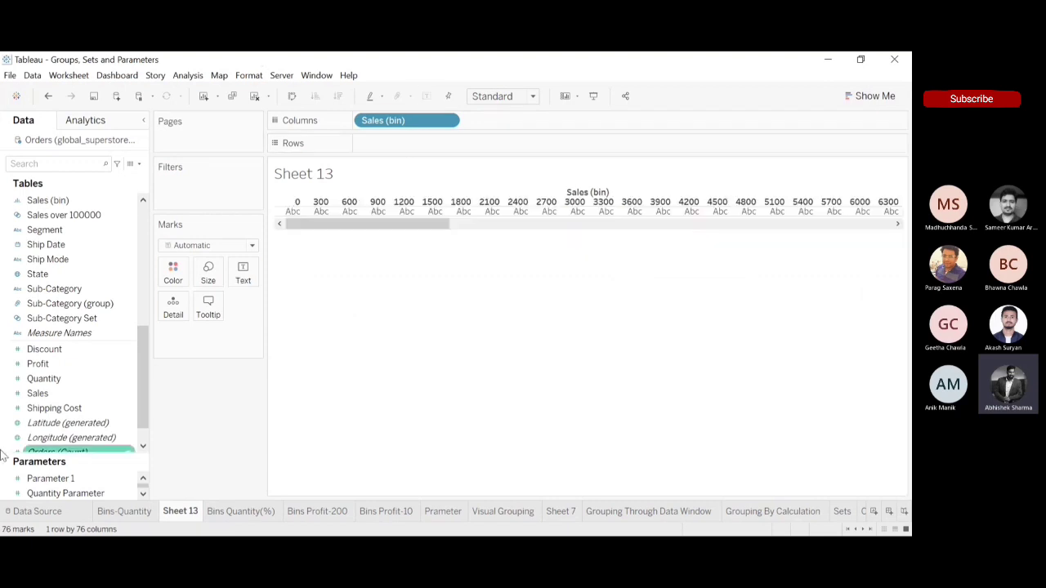
left_click_drag(70, 408, 196, 429)
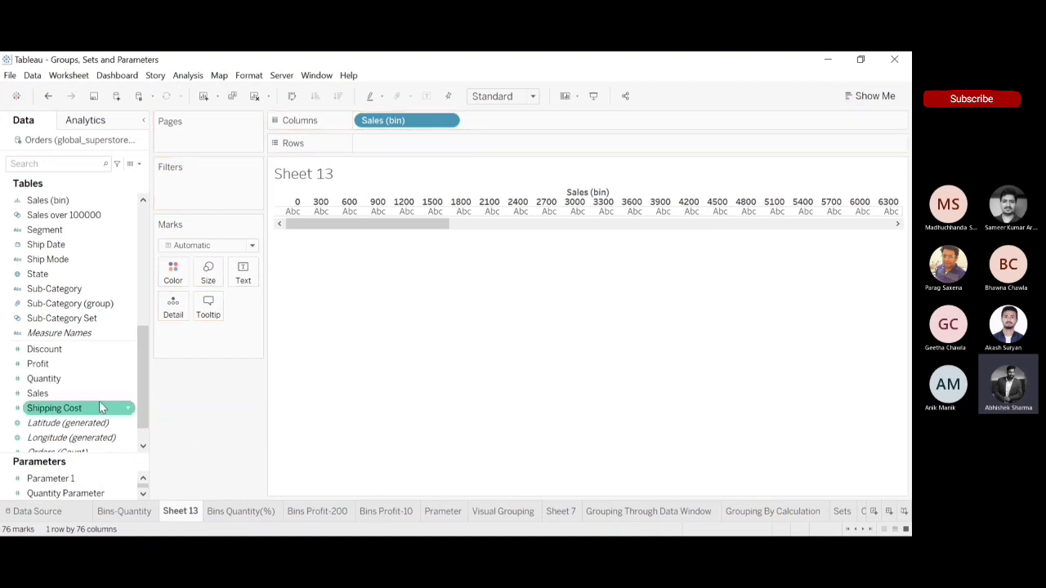
left_click_drag(45, 393, 412, 147)
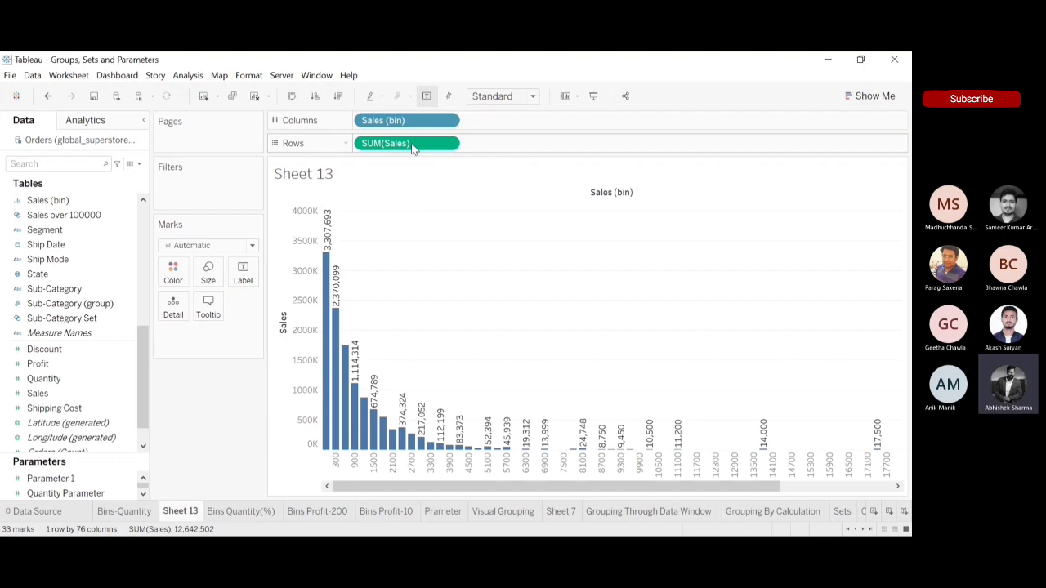
Step: Change the Sales aggregation on the rows to median and check the bars up to the highest sales bin
left_click_drag(518, 487, 369, 490)
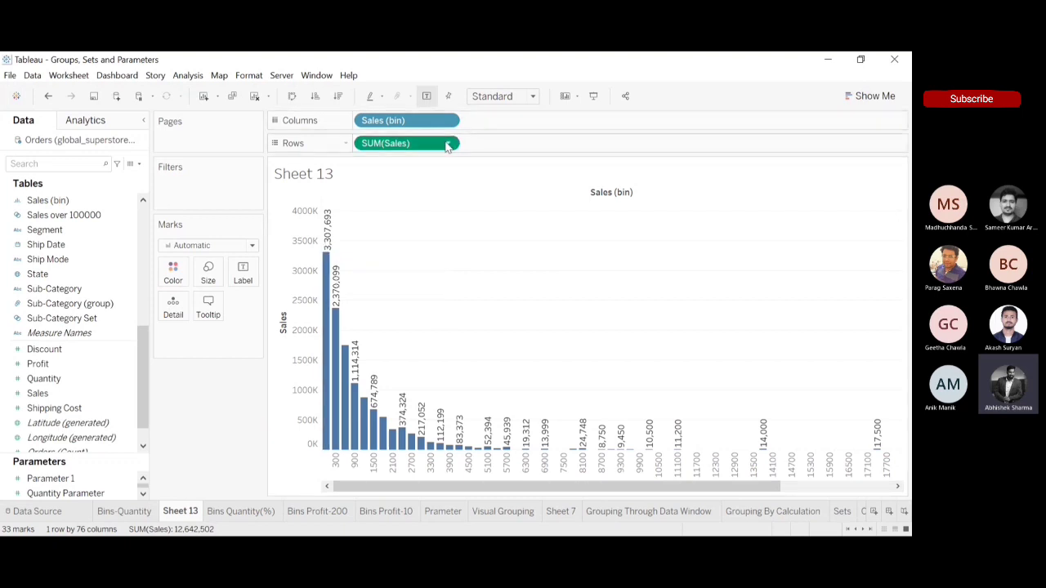
left_click(539, 328)
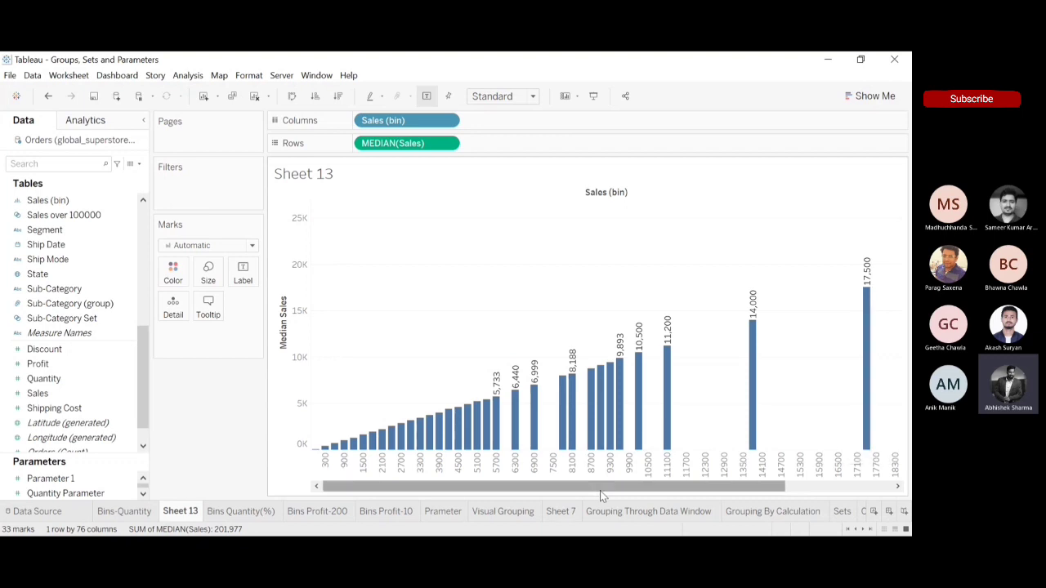
left_click_drag(602, 488, 834, 495)
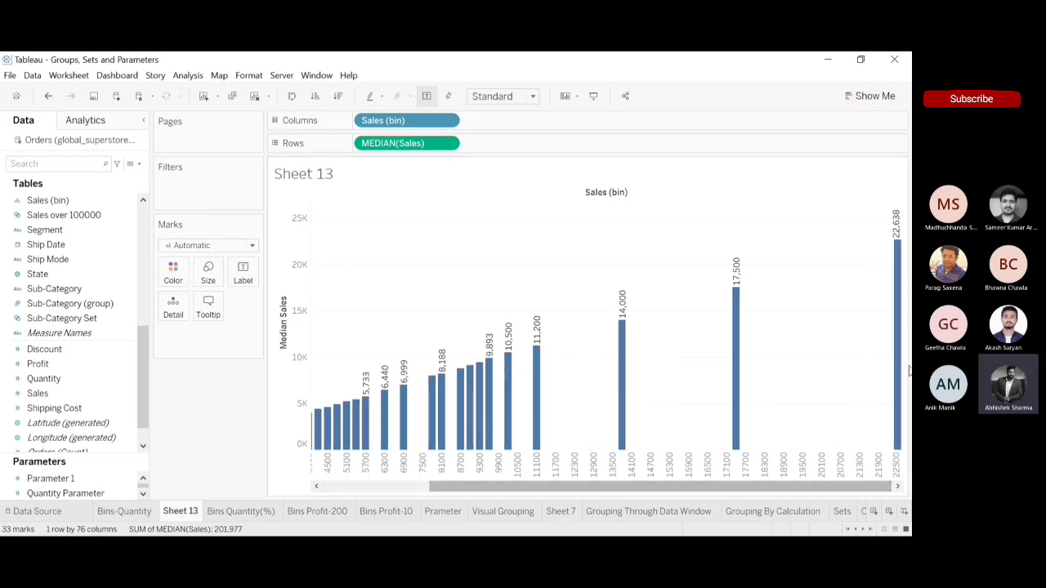
mouse_move(896, 341)
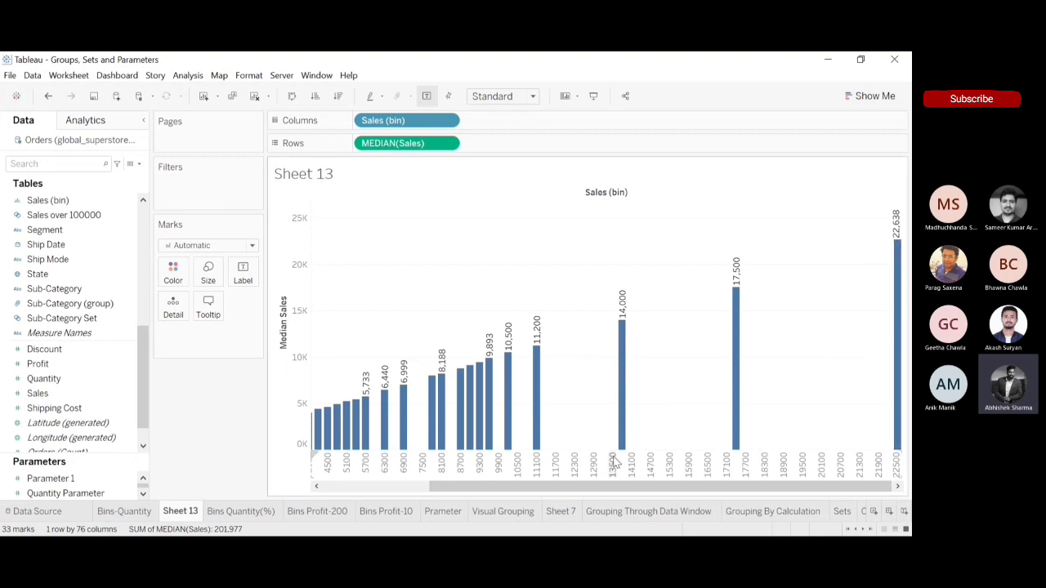
Step: Try a percent of total table calculation on the MEDIAN(Sales) measure and undo it
left_click_drag(591, 488, 448, 490)
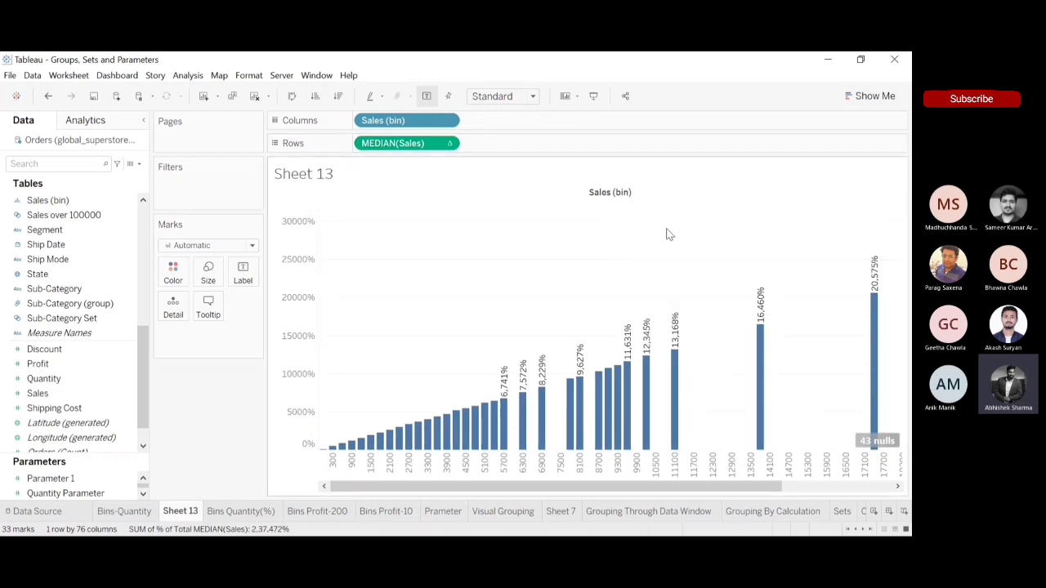
left_click(49, 97)
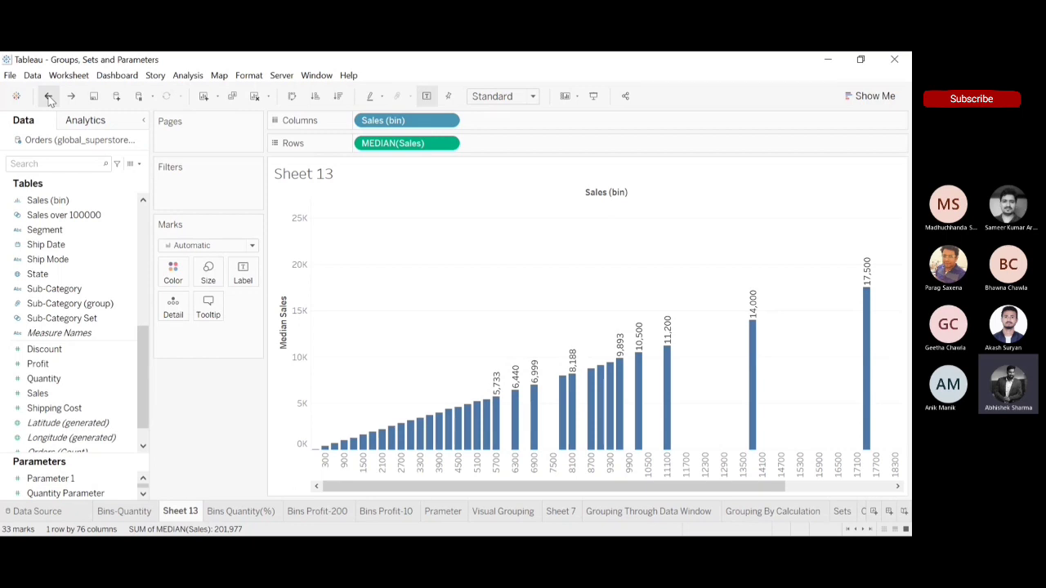
Step: Undo the Sales aggregation changes until SUM(Sales) is on the rows, and review the bin size and value range of Sales (bin)
left_click(49, 97)
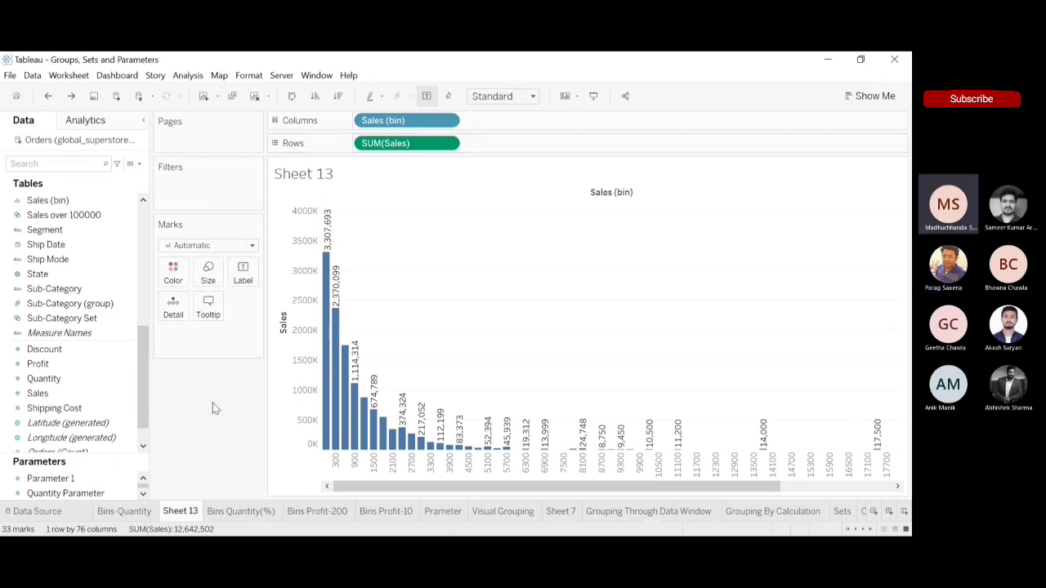
scroll(140, 391, "up", 3)
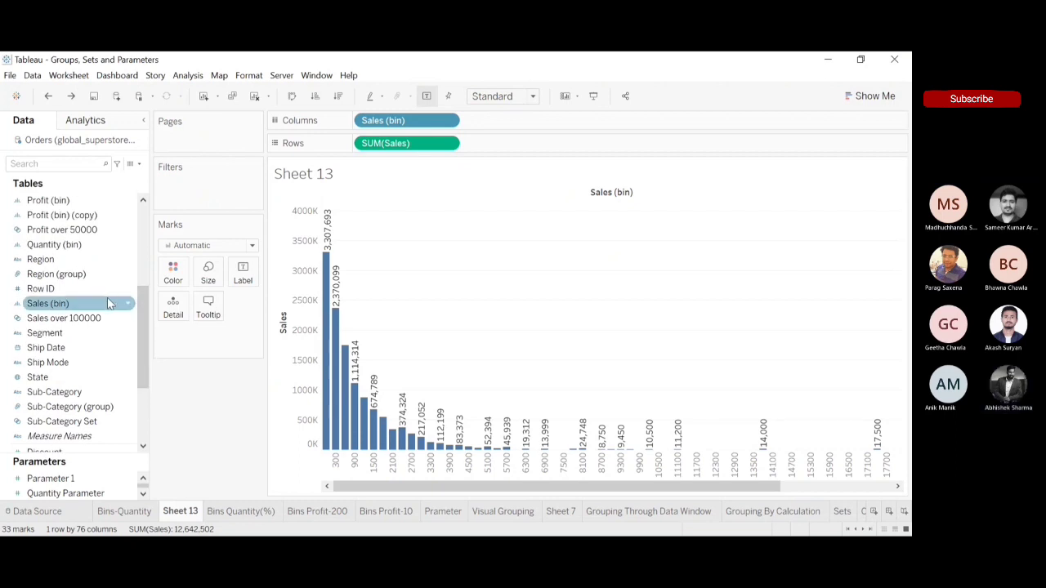
left_click(129, 306)
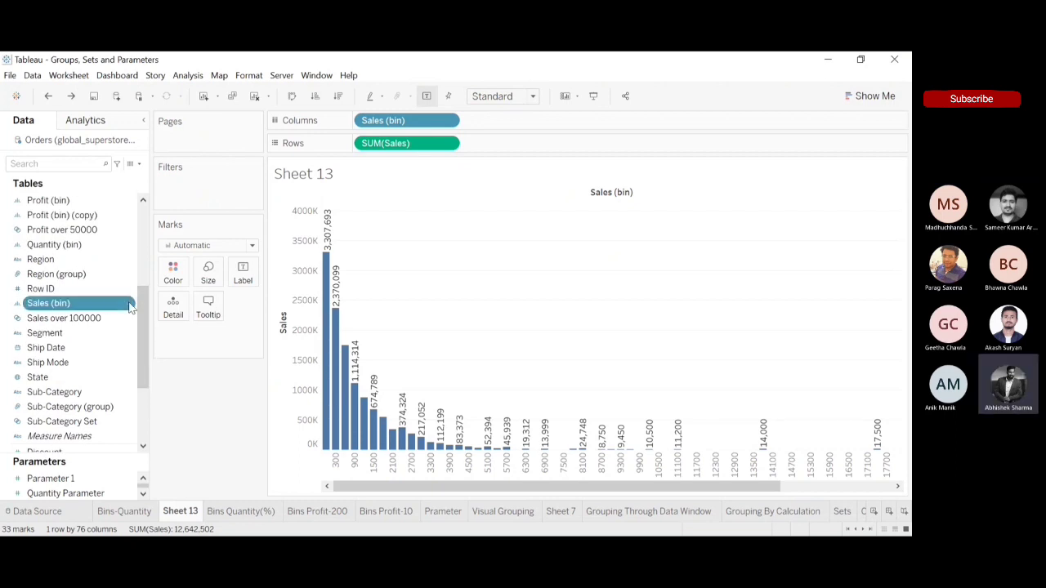
left_click(199, 129)
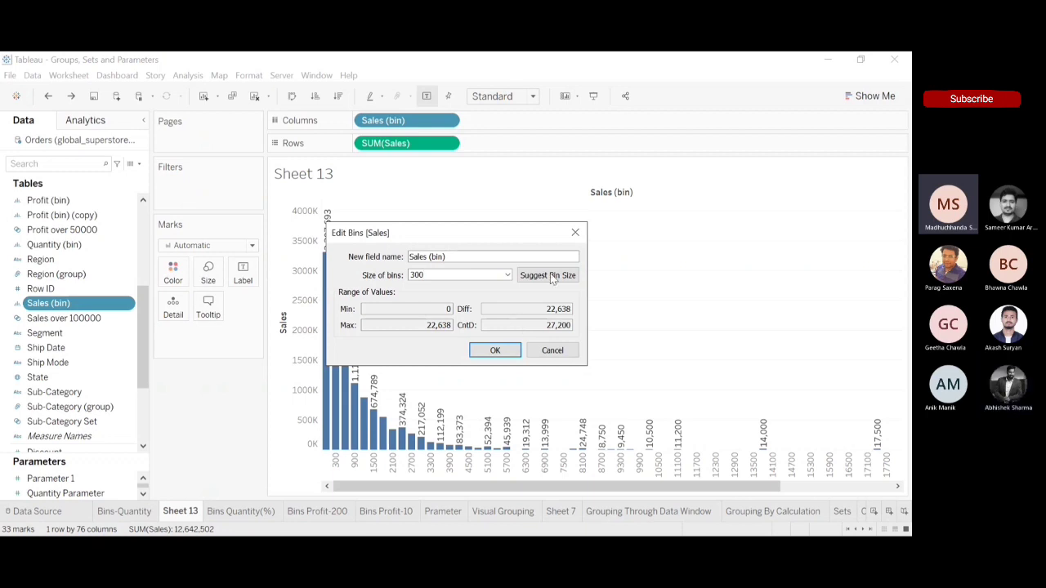
left_click(574, 232)
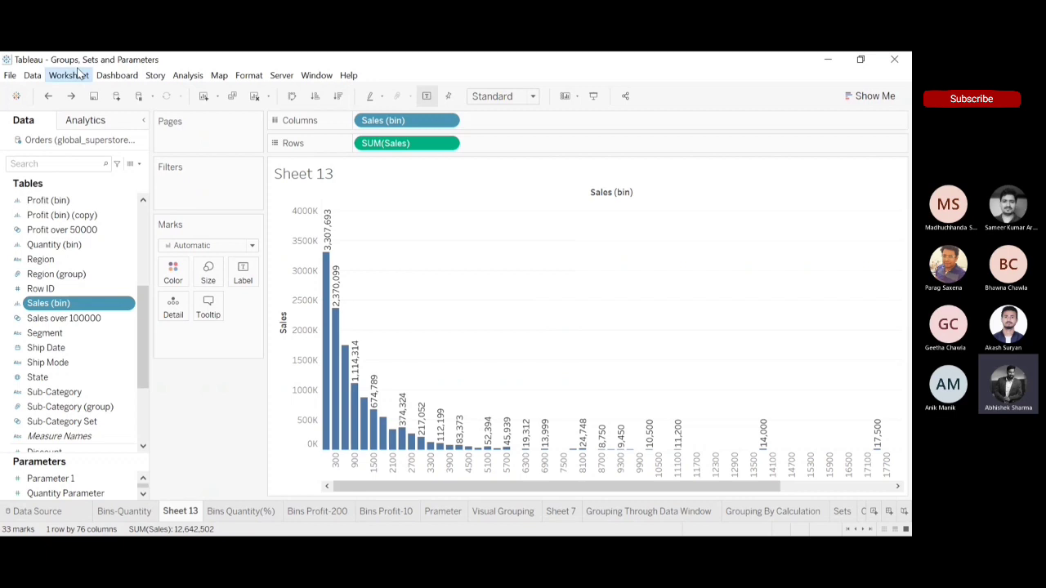
Step: Show the worksheet's Summary card, widen it slightly and check the summed Sales bars up to the highest bin
left_click(125, 217)
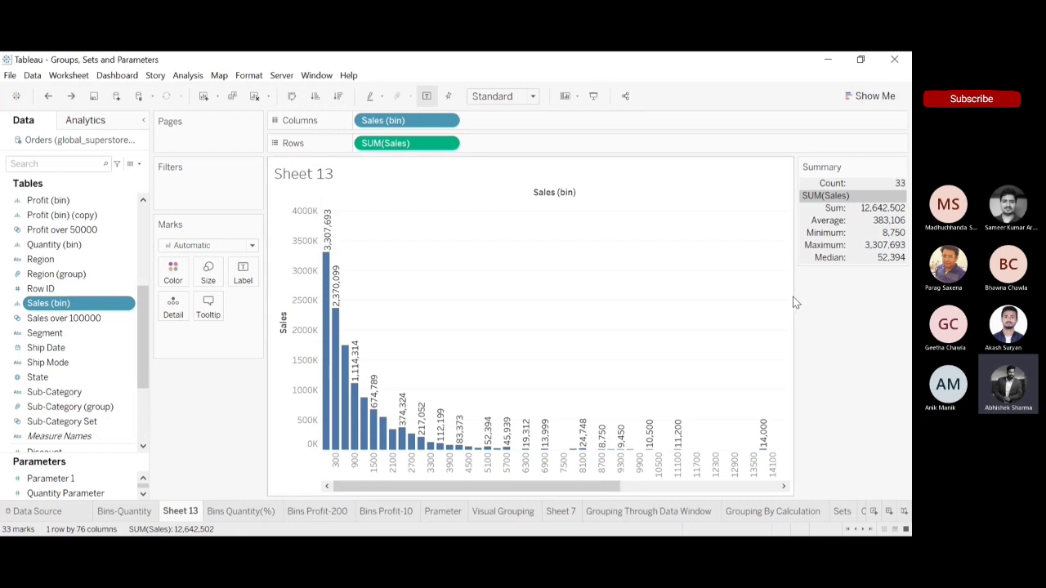
left_click_drag(797, 297, 782, 296)
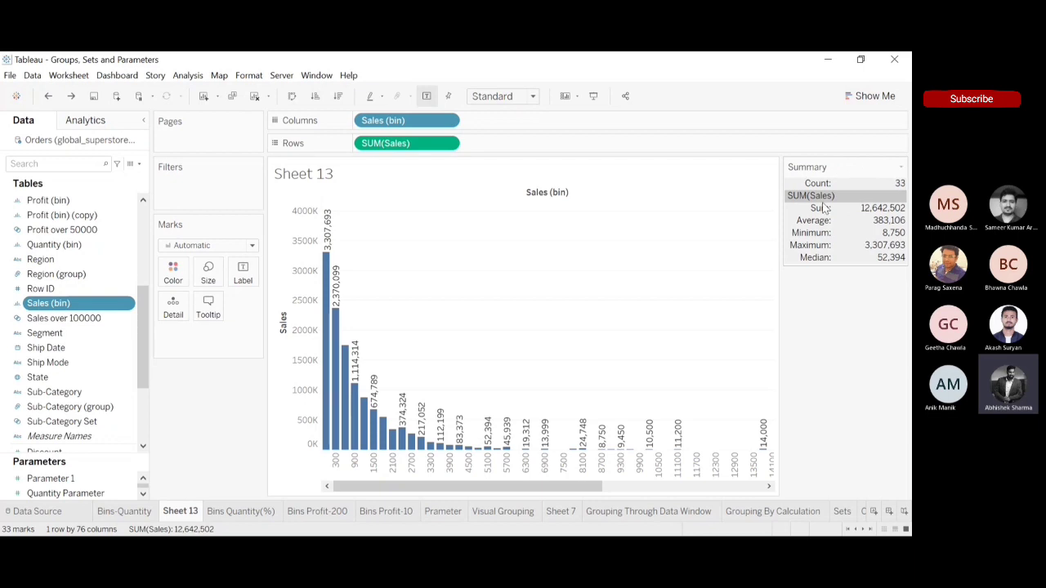
left_click_drag(512, 488, 648, 194)
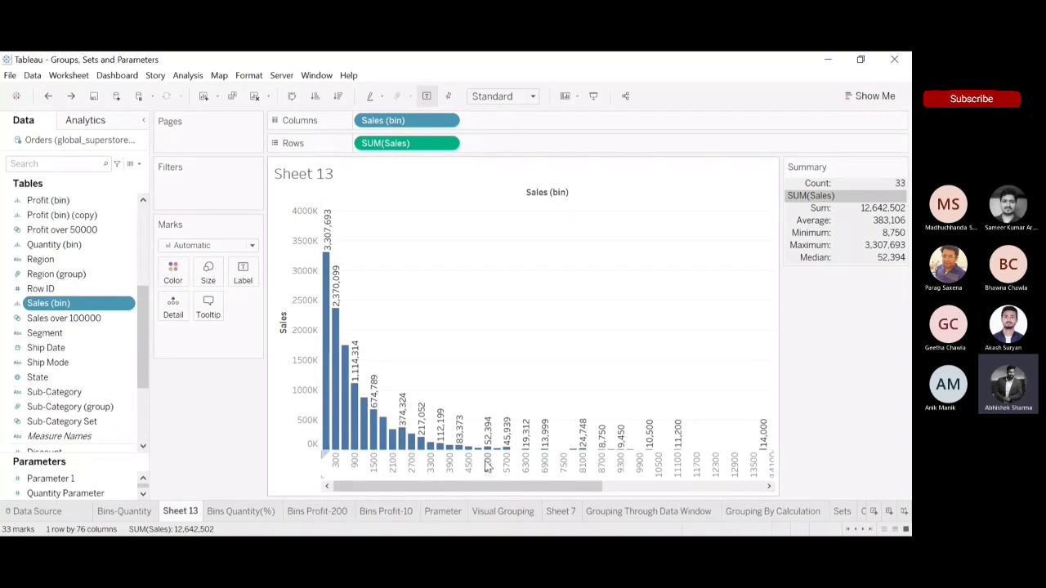
left_click_drag(500, 488, 661, 487)
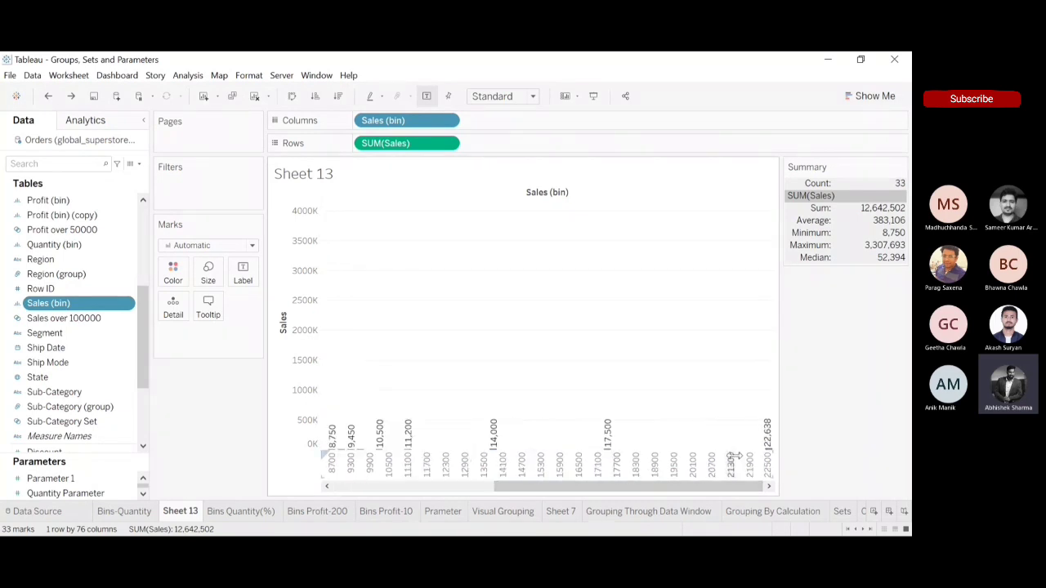
left_click_drag(617, 491, 455, 491)
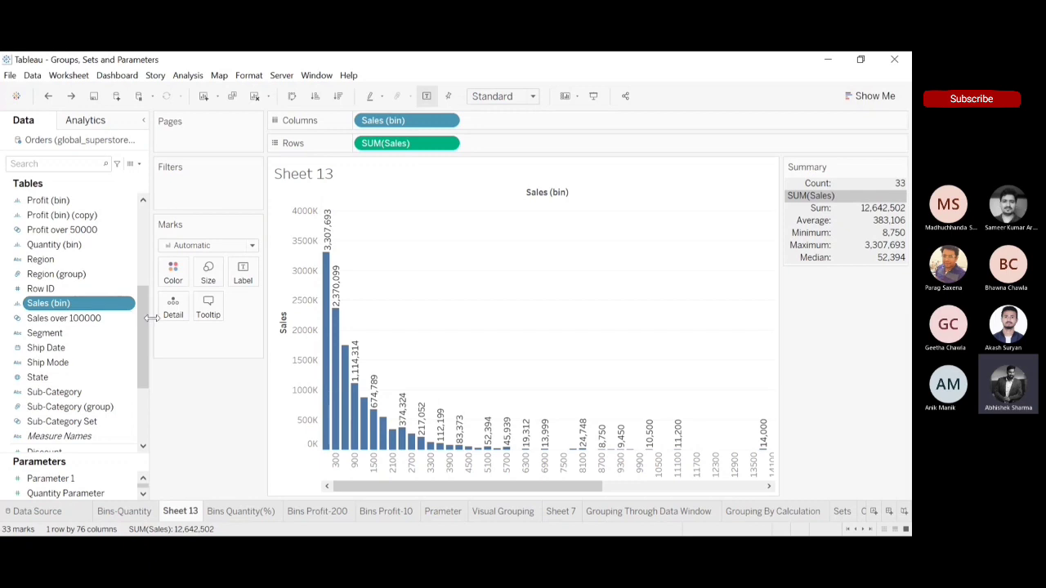
Step: Compare the Sheet 13 sales bins with the charts on the Bins Quantity(%), Bins-Quantity and Bins Profit-200 sheets
scroll(61, 356, "down", 3)
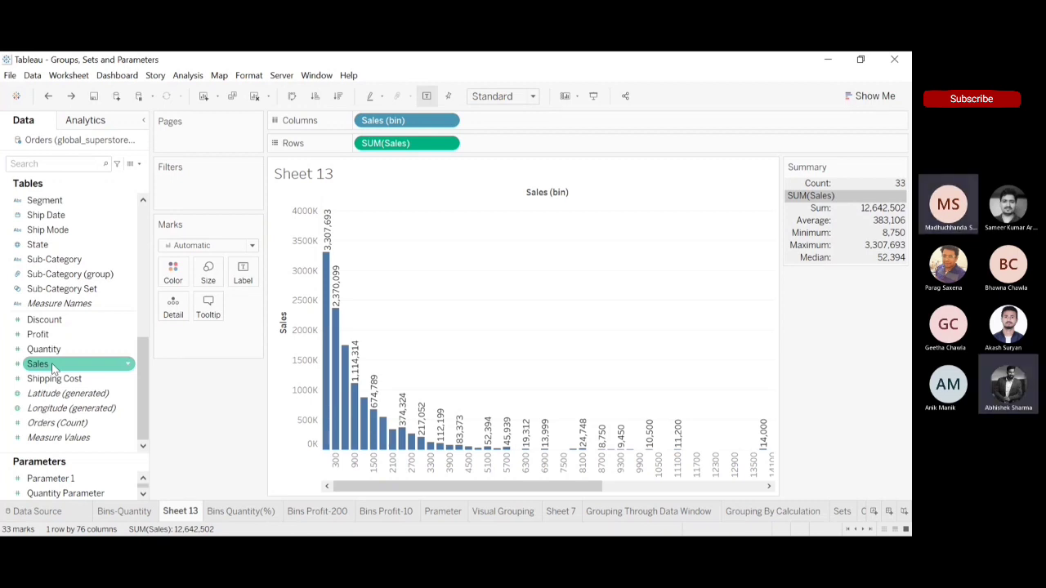
left_click(245, 512)
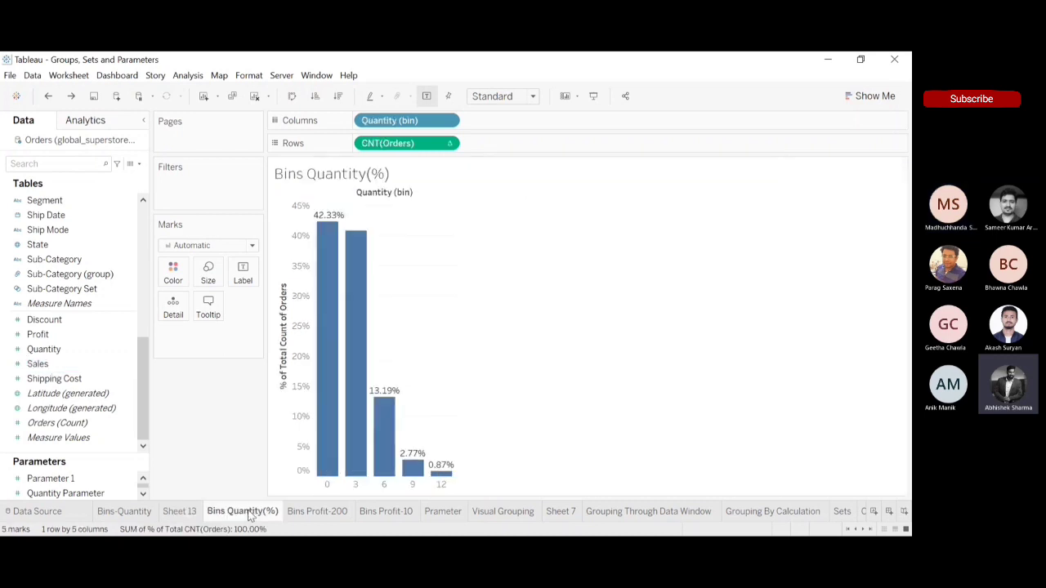
left_click(180, 513)
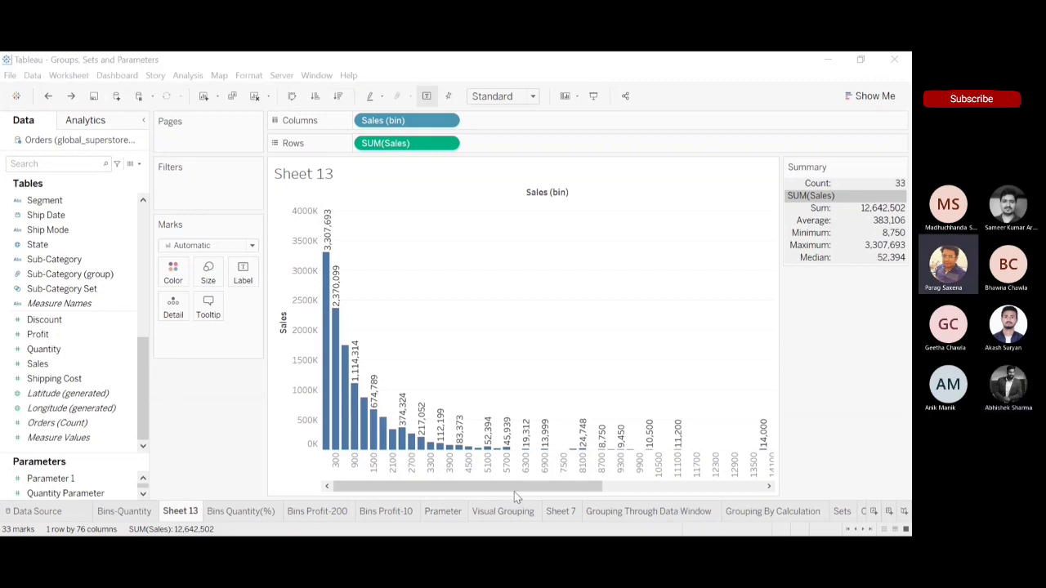
left_click(840, 67)
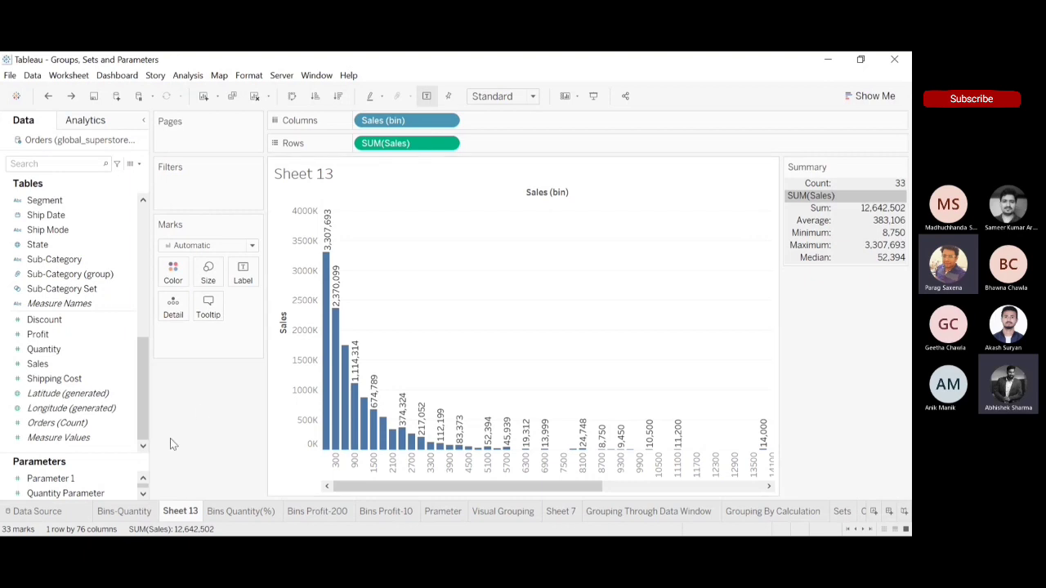
left_click(119, 513)
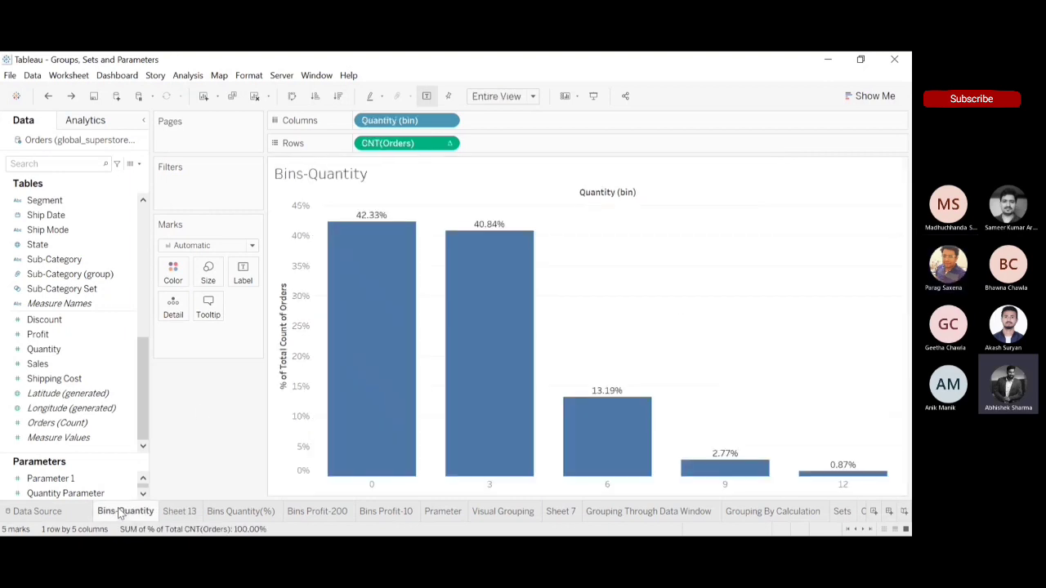
left_click(885, 433)
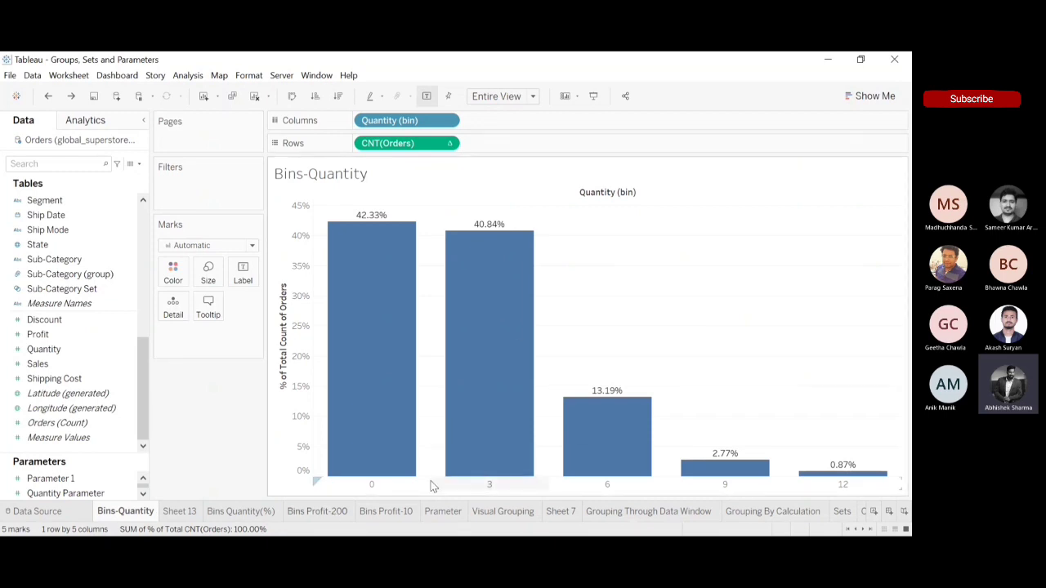
left_click(380, 515)
left_click(299, 511)
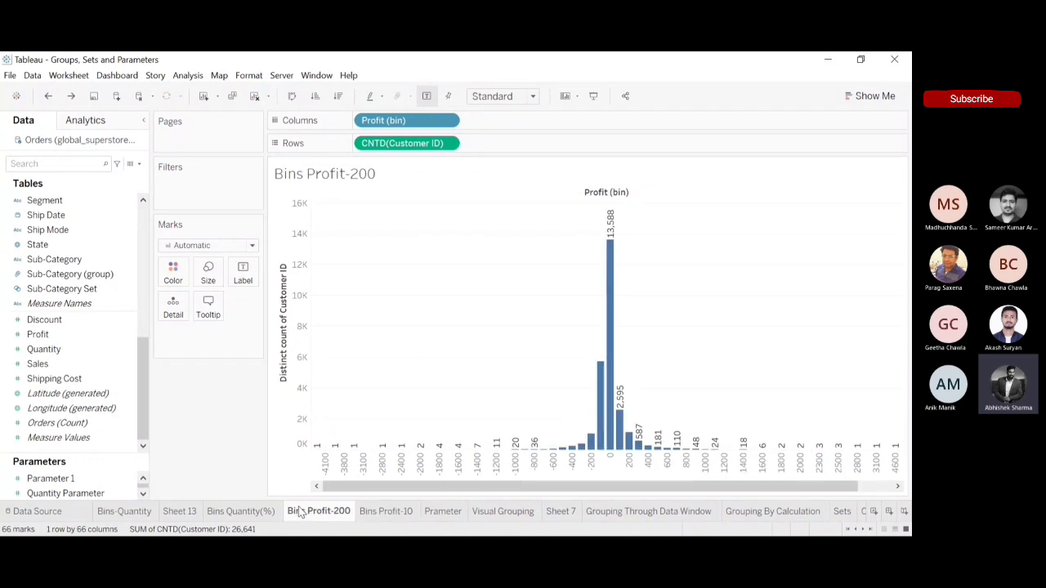
Step: On the Prameter sheet, raise the Quantity Parameter to 5 and lower it to 1 to compare the quantity bins
left_click(445, 513)
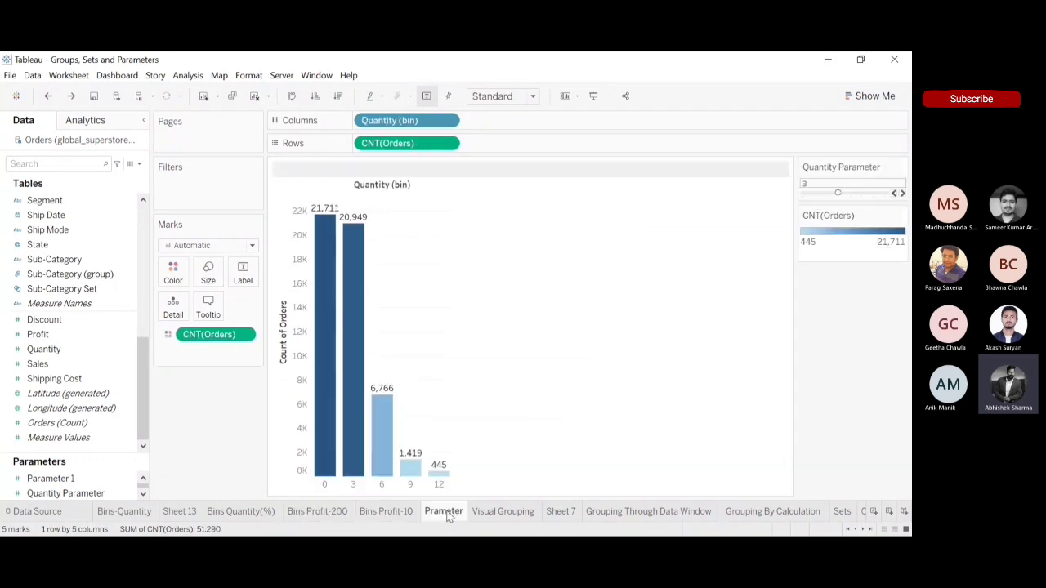
left_click(902, 192)
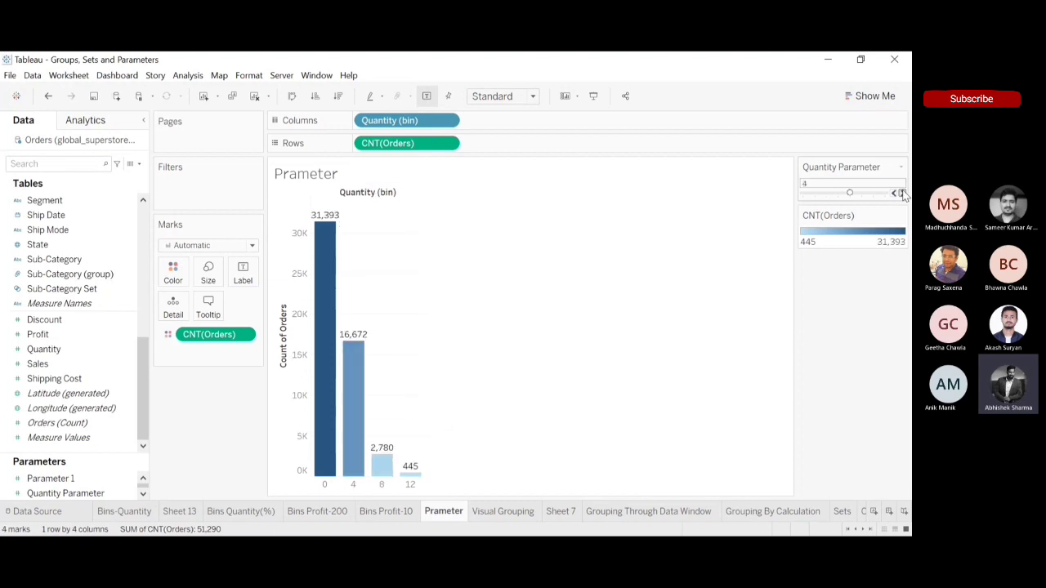
left_click(902, 193)
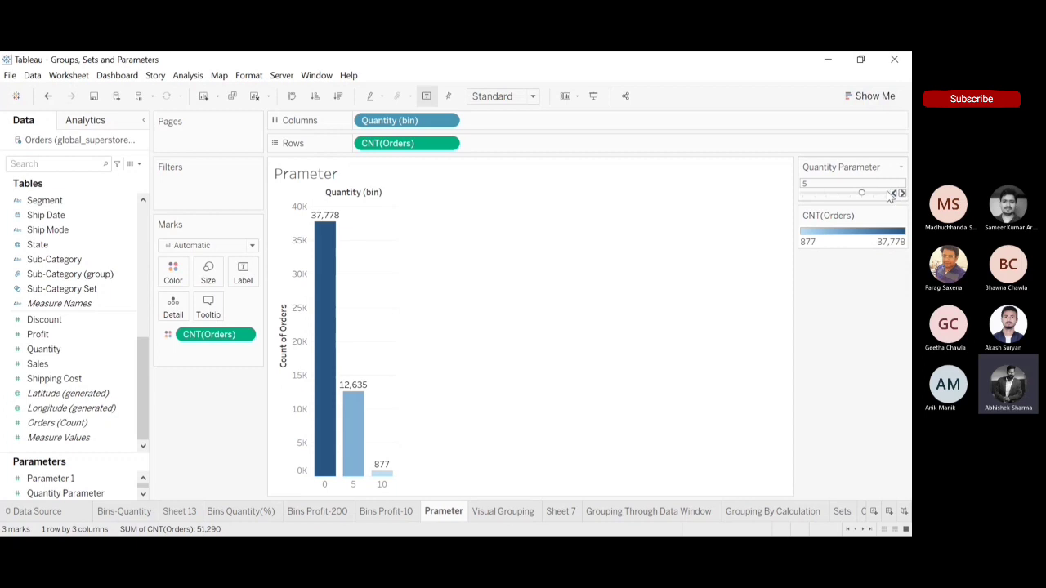
left_click(893, 193)
left_click(893, 193)
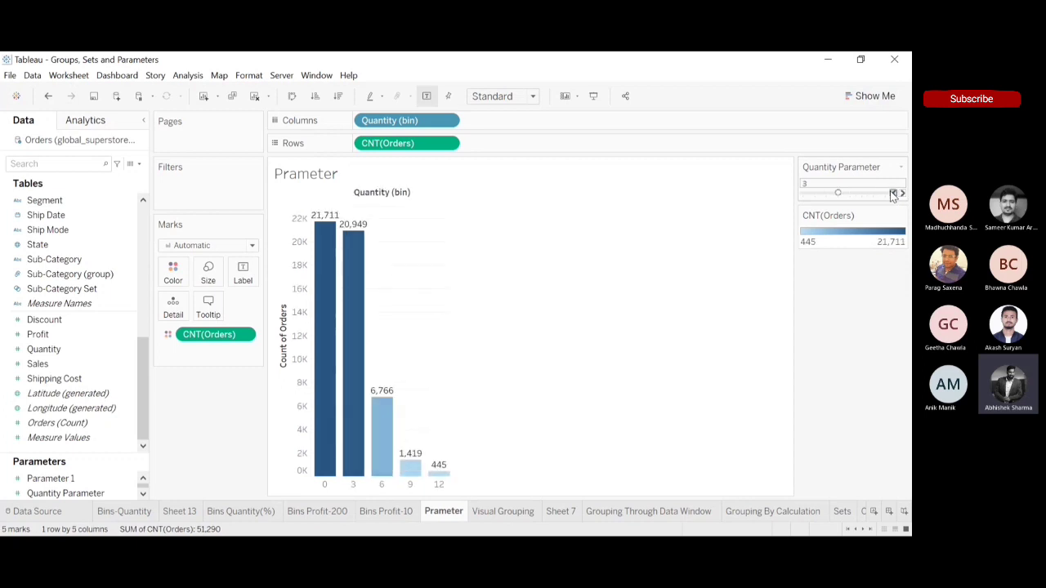
left_click(893, 193)
left_click(893, 193)
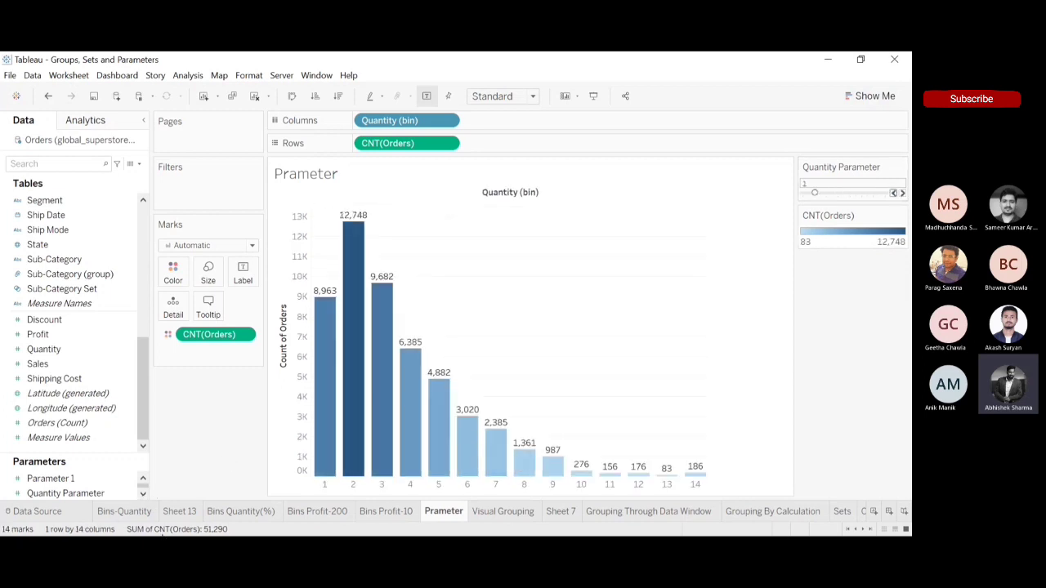
Step: Select the bars for quantity bins 1 to 3 on the Bins-Quantity sheet and examine their combined share of orders
left_click(130, 494)
left_click(122, 512)
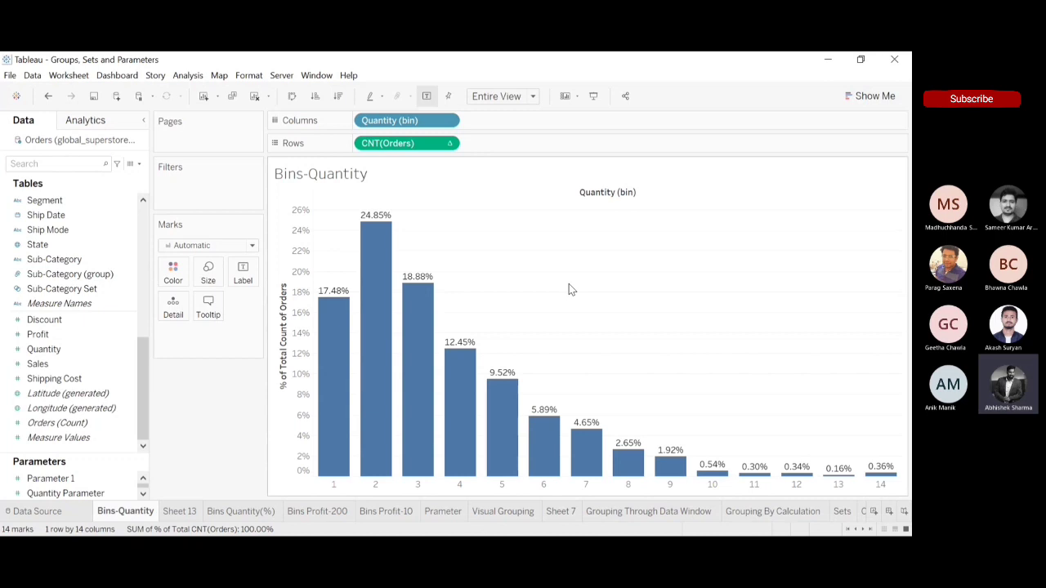
mouse_move(421, 294)
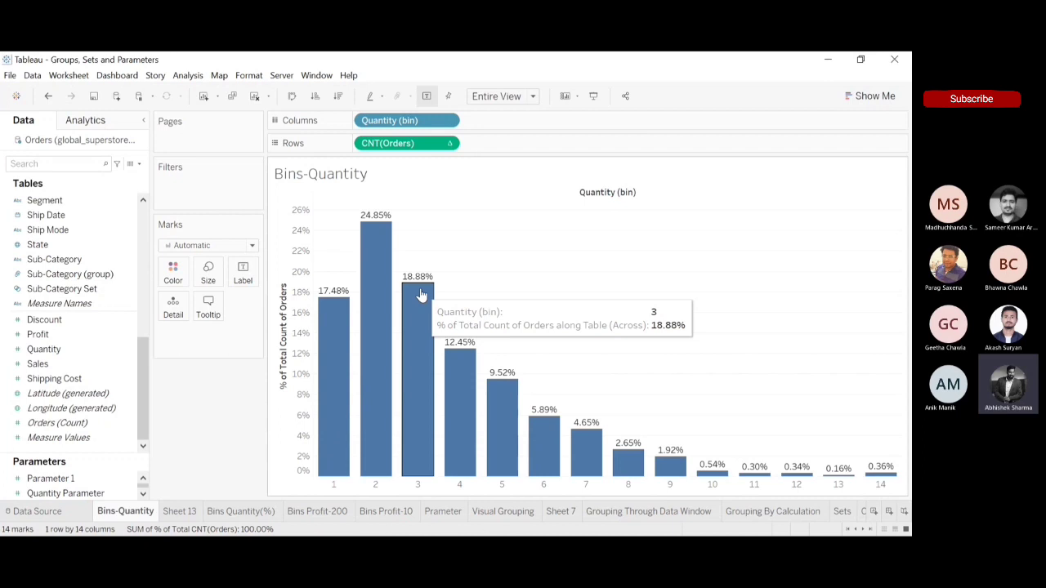
left_click_drag(316, 216, 431, 409)
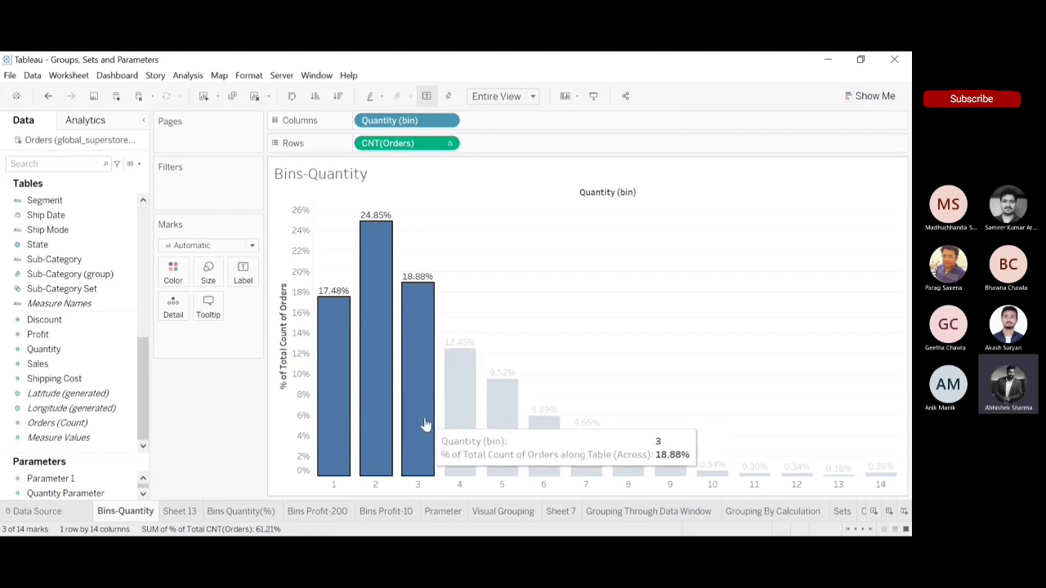
mouse_move(425, 424)
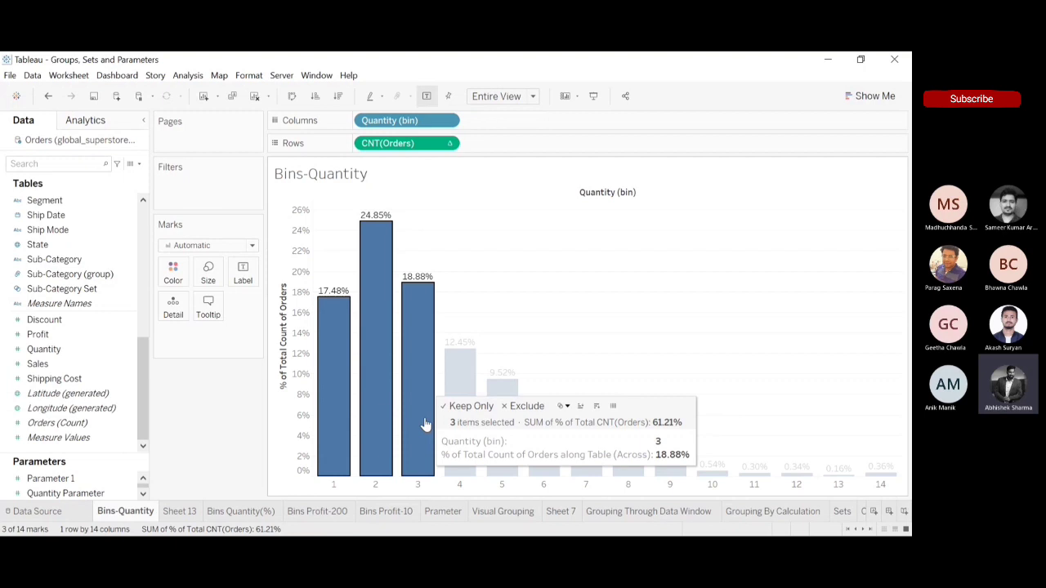
Step: Set the Quantity Parameter on the Prameter sheet to 3
left_click(228, 511)
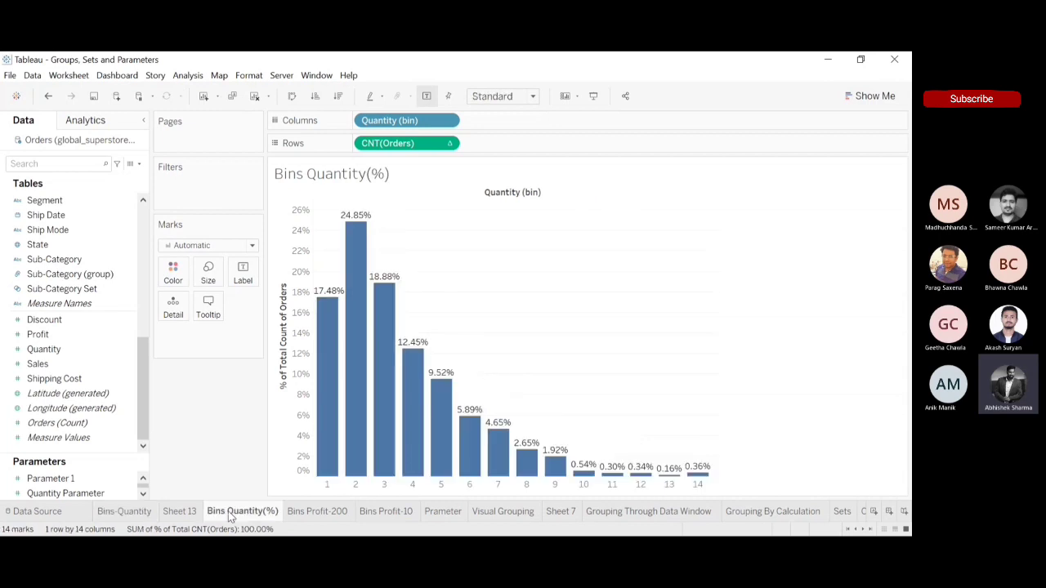
left_click(333, 511)
left_click(391, 512)
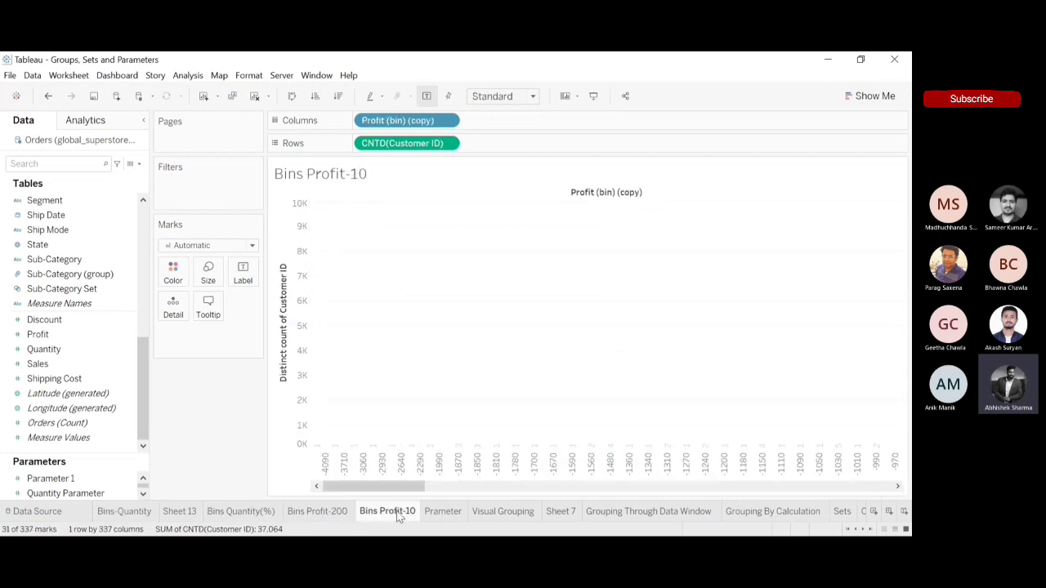
left_click(448, 511)
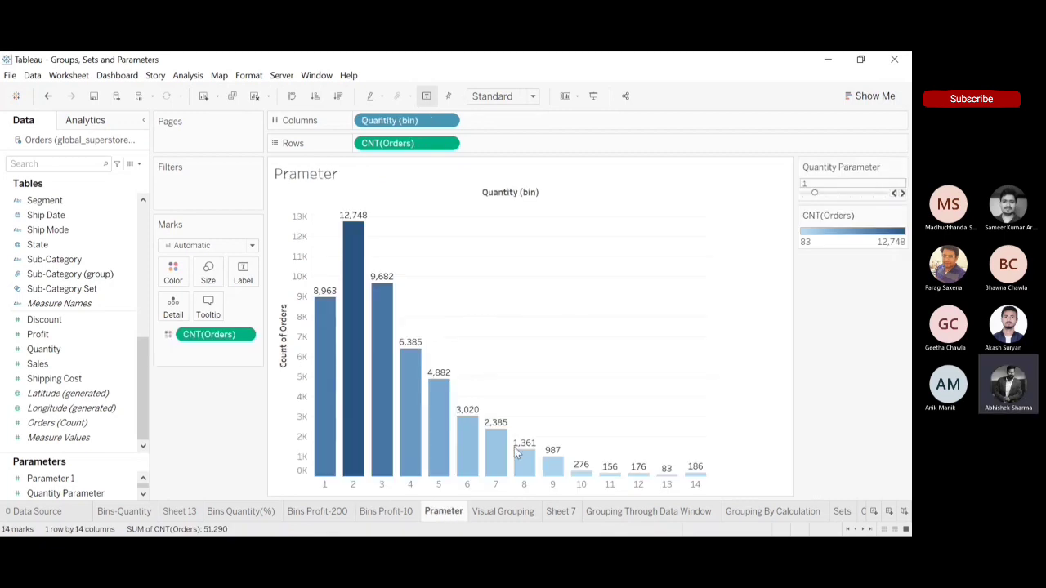
left_click(902, 193)
left_click(903, 192)
Step: Select the bars for quantity bins 0 and 3 on the Bins-Quantity sheet to examine their combined share of orders
left_click(131, 514)
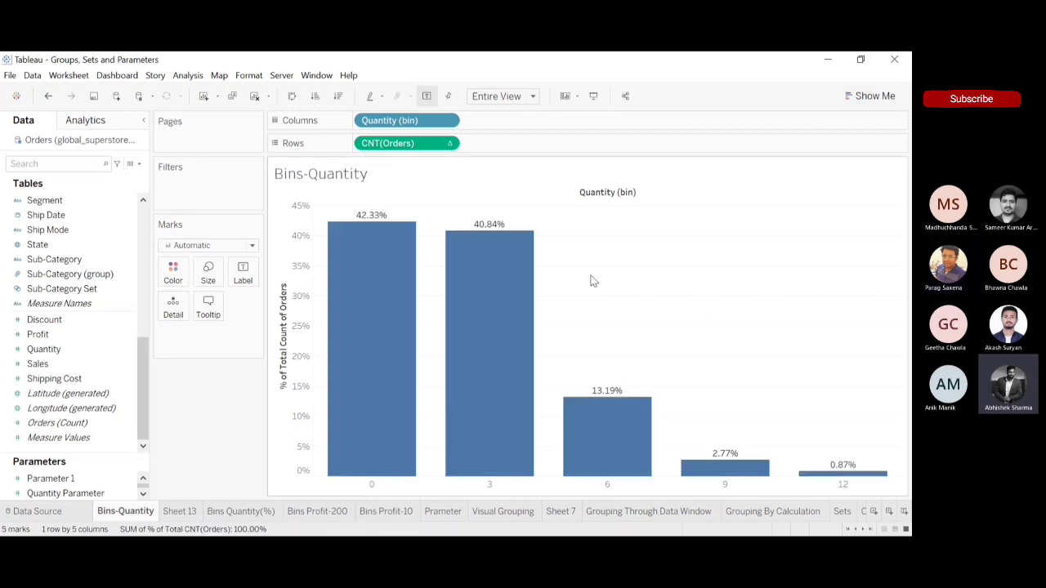
left_click_drag(350, 200, 520, 369)
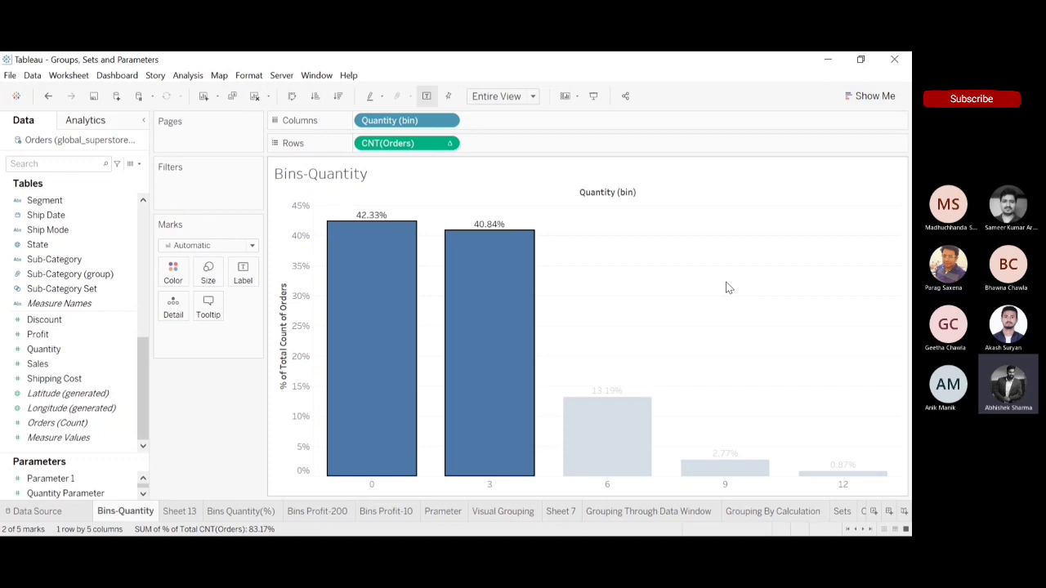
Step: Review the charts on the Bins Quantity(%), Bins Profit-200 and Bins Profit-10 sheets
left_click(242, 512)
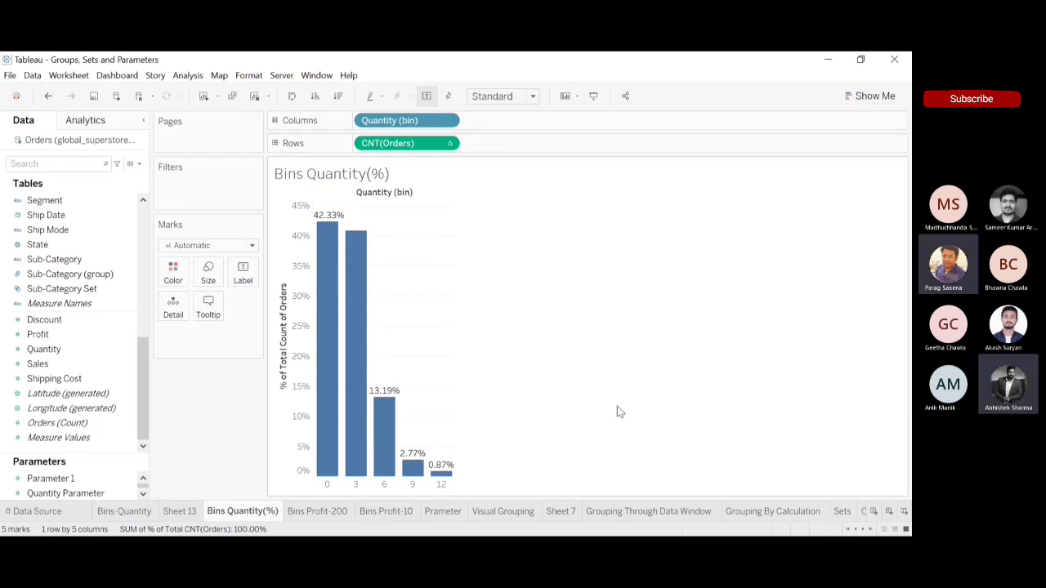
left_click(132, 495)
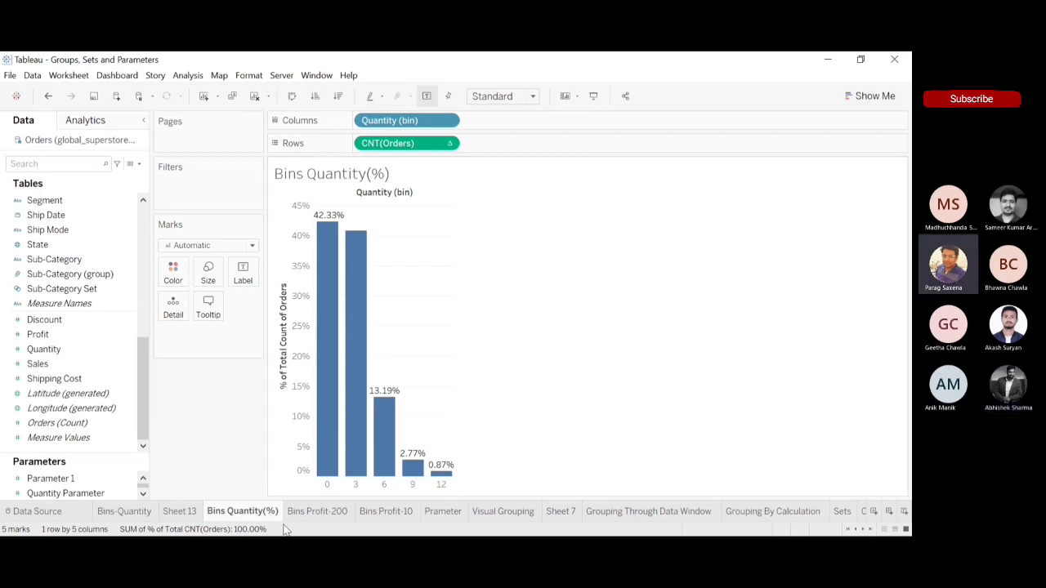
left_click(313, 513)
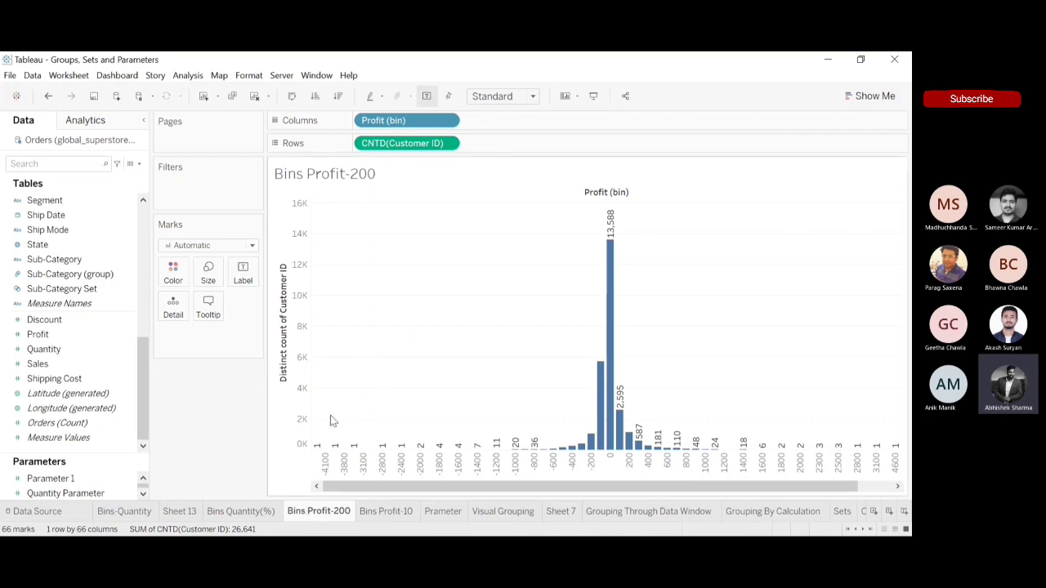
left_click(387, 515)
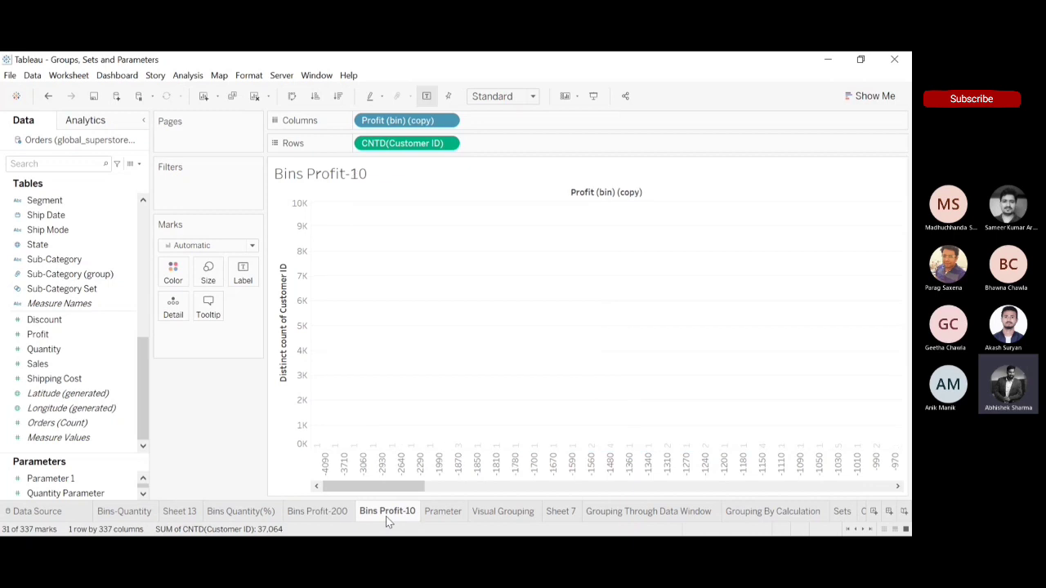
Step: Review the bin size settings of Quantity (bin) from the Prameter sheet, trying the suggested size and keeping Quantity Parameter
left_click(454, 515)
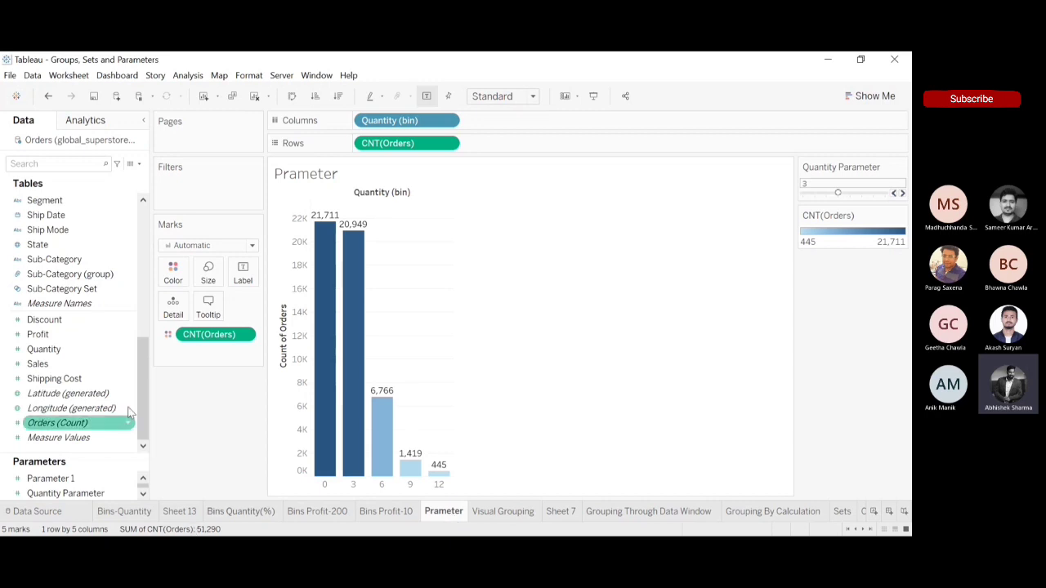
left_click_drag(142, 407, 152, 357)
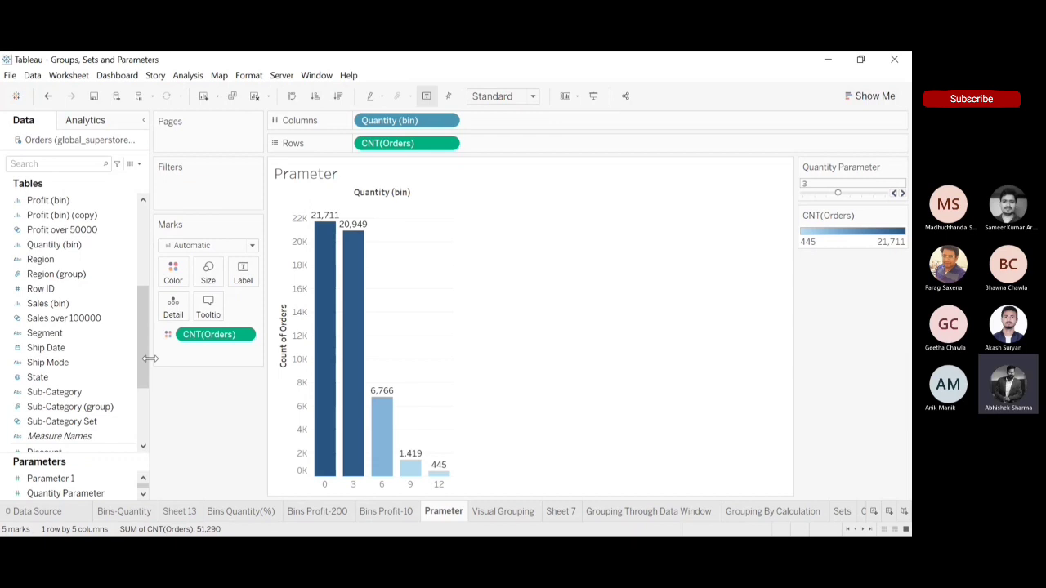
left_click(129, 248)
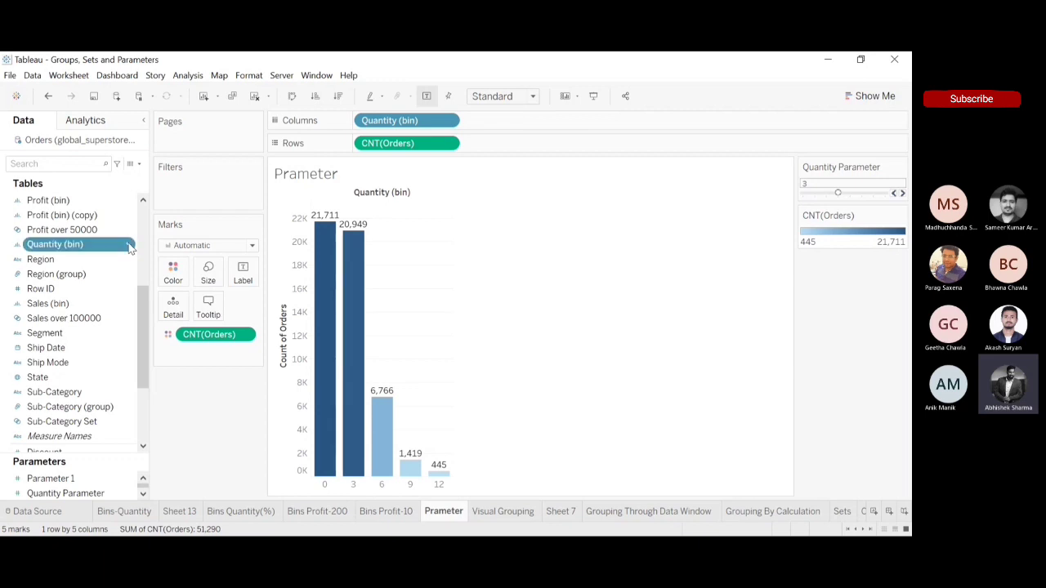
left_click(176, 319)
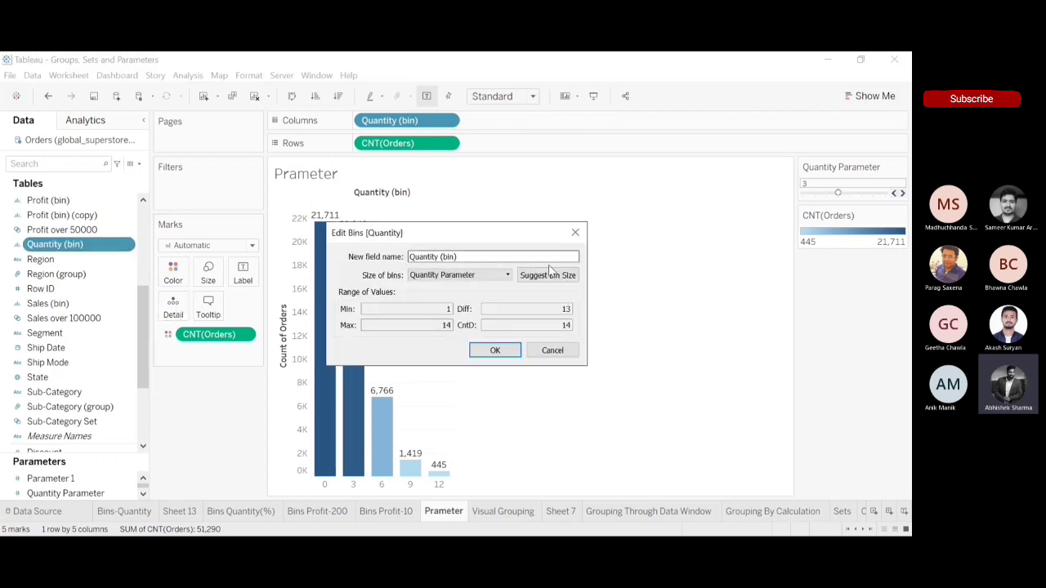
left_click(509, 272)
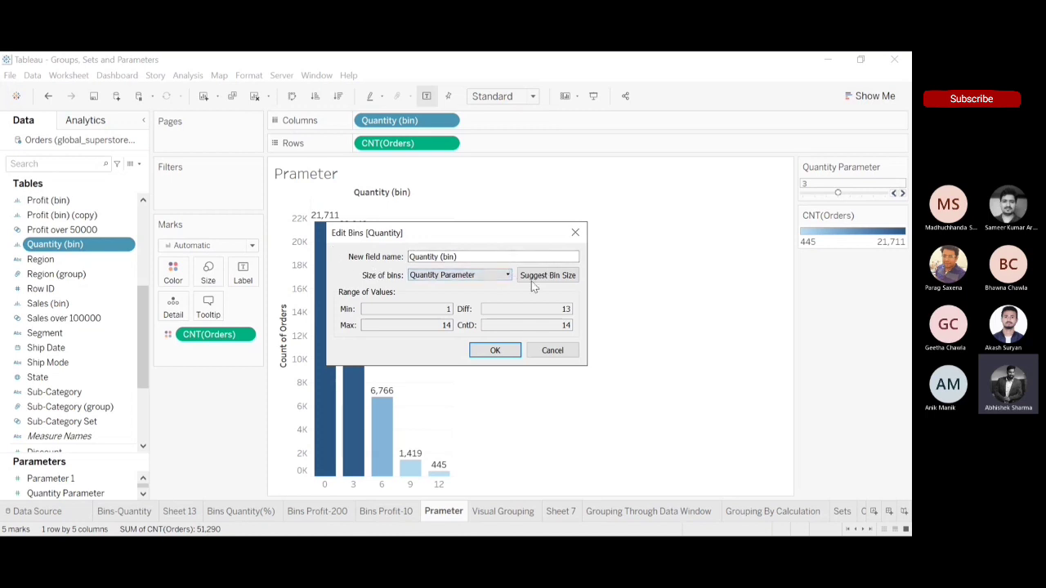
left_click(549, 279)
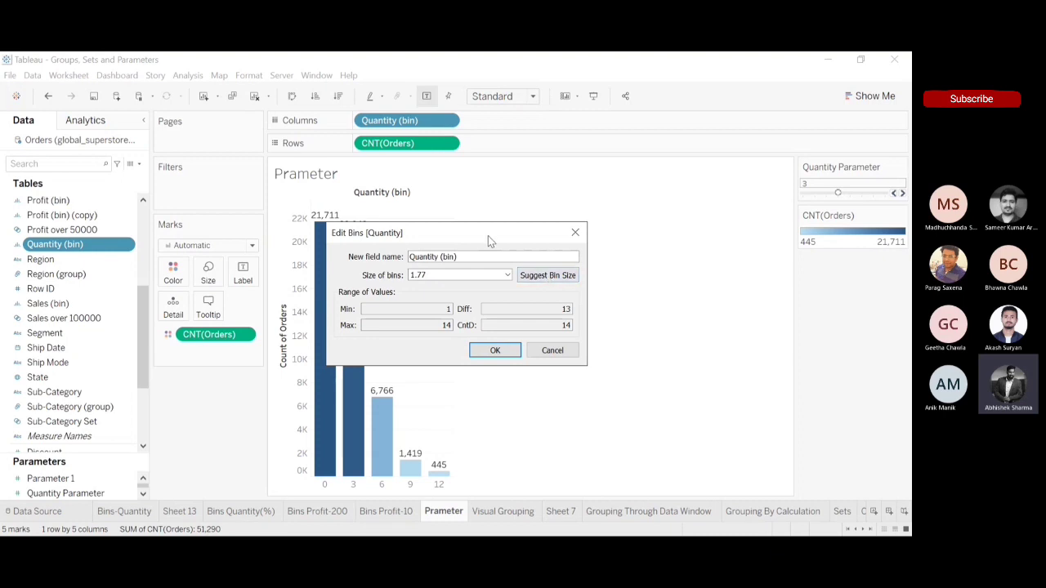
left_click_drag(488, 235, 702, 206)
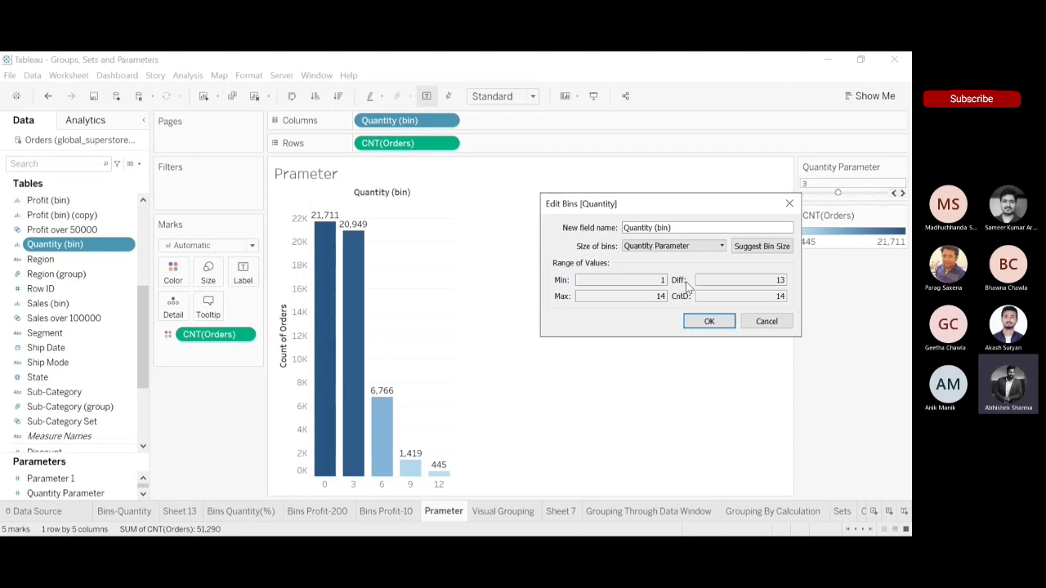
left_click(706, 322)
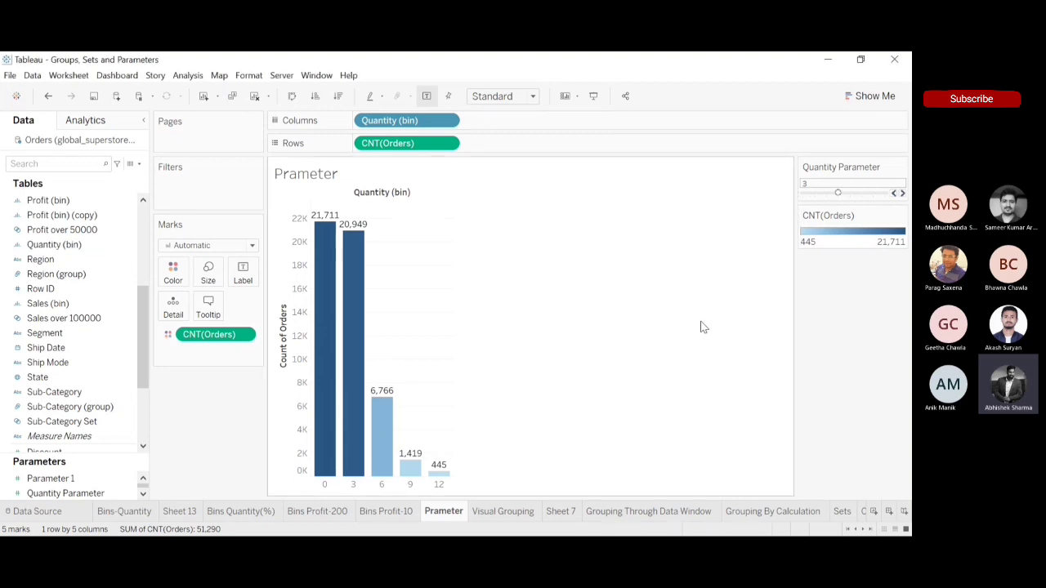
Step: Set the Quantity Parameter to 4 and check the effect on the Bins-Quantity chart
left_click(902, 194)
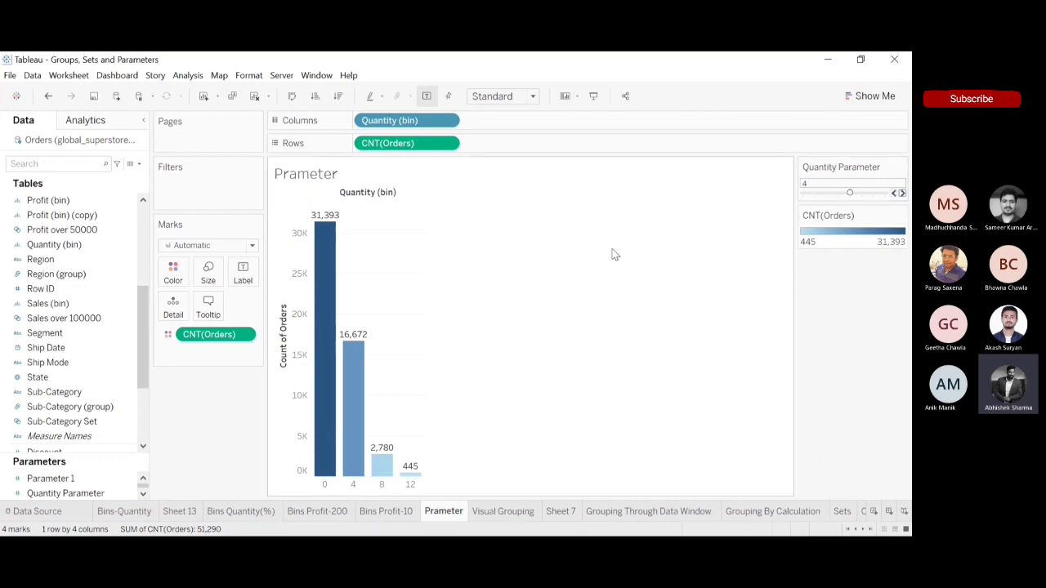
left_click(125, 513)
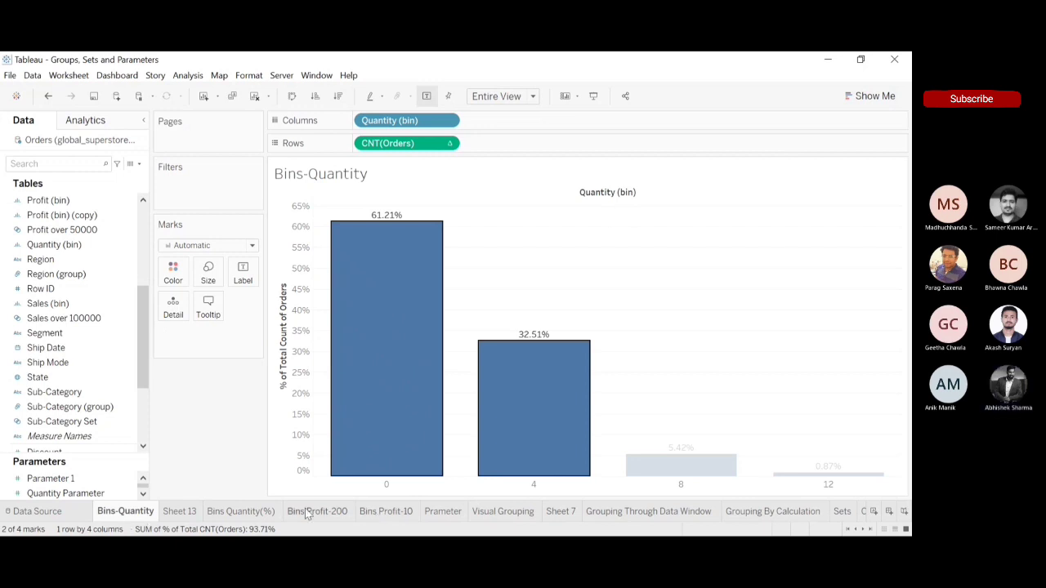
left_click(459, 512)
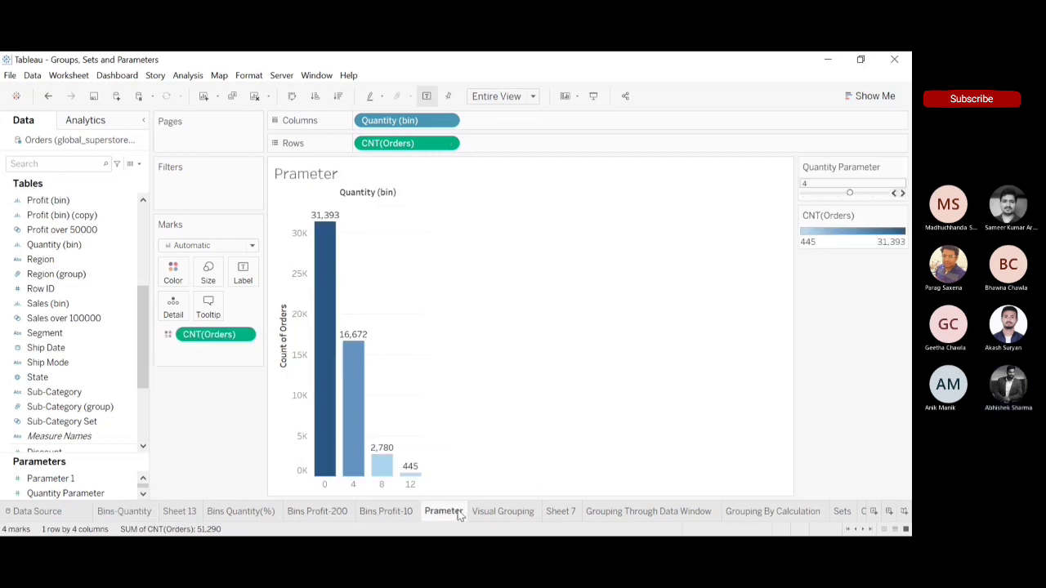
Step: Set the Quantity Parameter to 5 and compare the percentages on the Bins-Quantity sheet
left_click(903, 194)
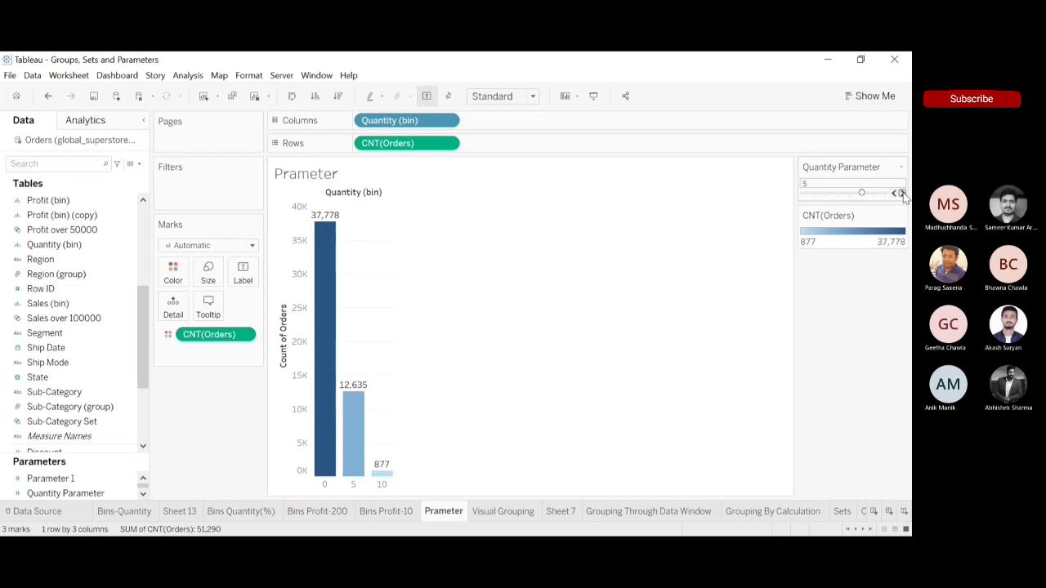
left_click(142, 515)
left_click(806, 339)
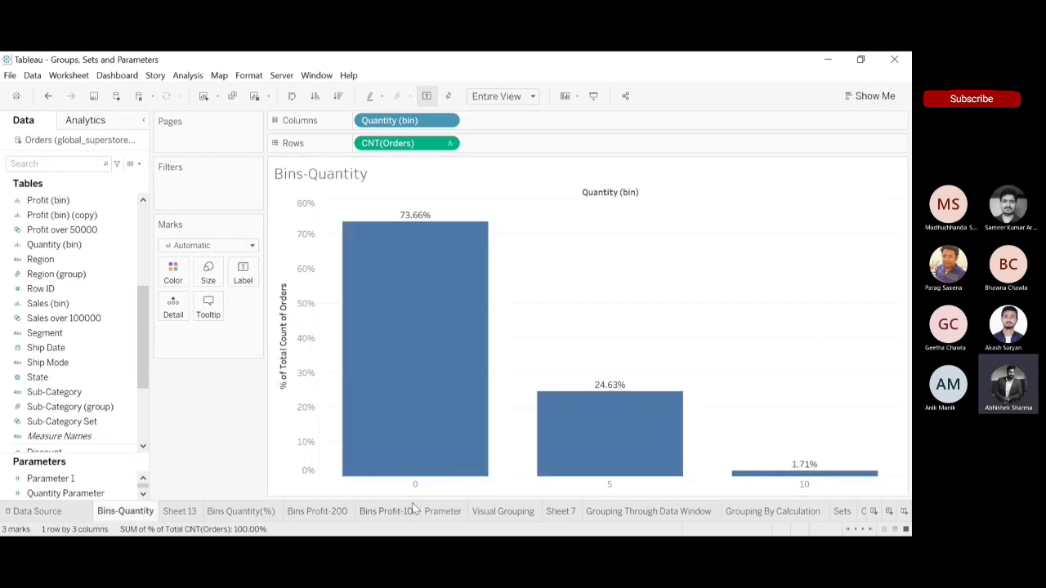
left_click(411, 511)
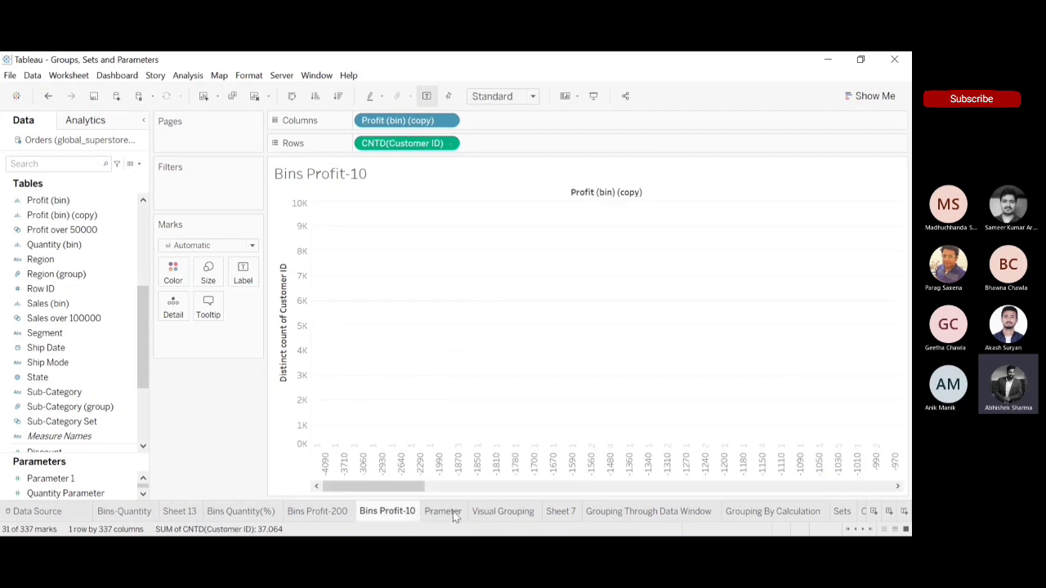
Step: Set the Quantity Parameter on the Prameter sheet to 1 and check the Bins-Quantity chart
left_click(445, 511)
left_click(894, 194)
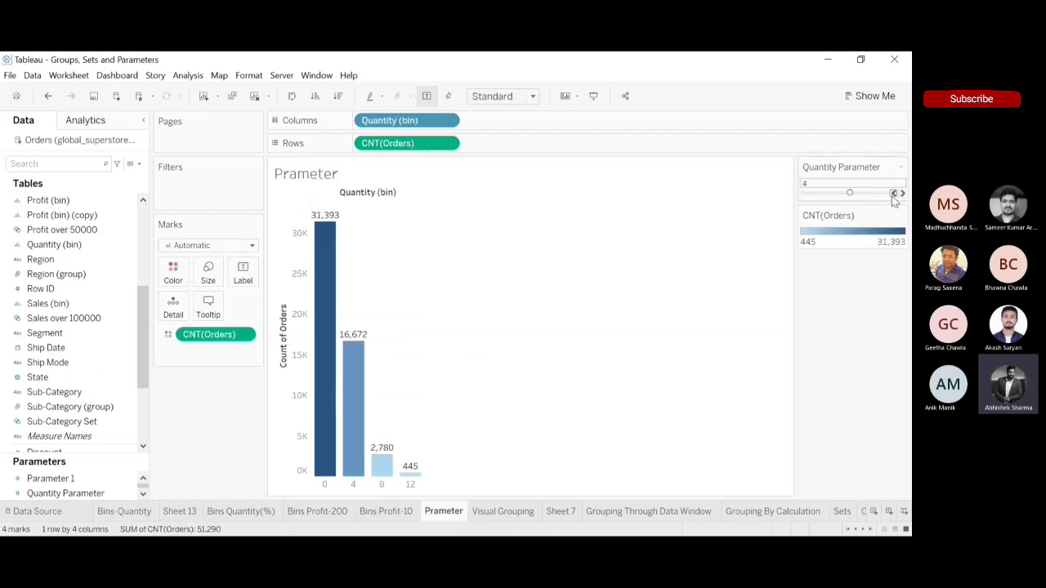
left_click(893, 194)
left_click(893, 194)
left_click(893, 194)
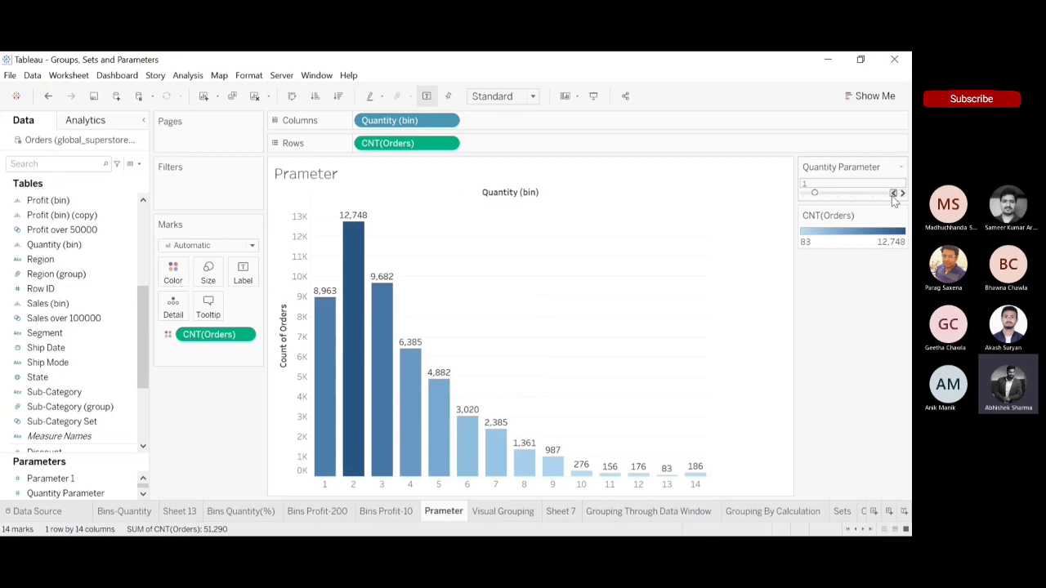
left_click(124, 511)
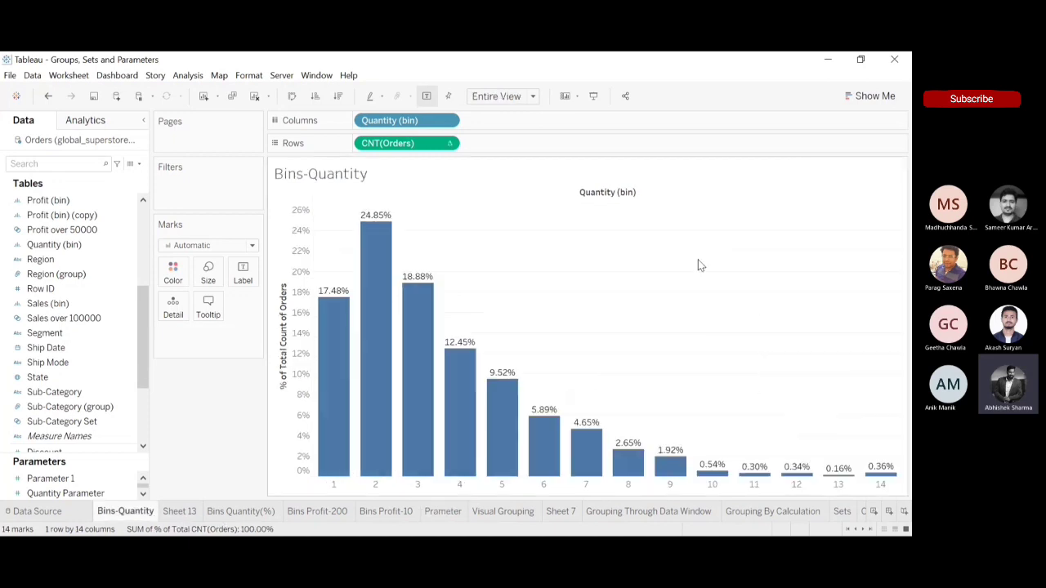
Step: Begin a new parameter from the Prameter sheet with the Float data type and a range of allowable values
left_click(443, 511)
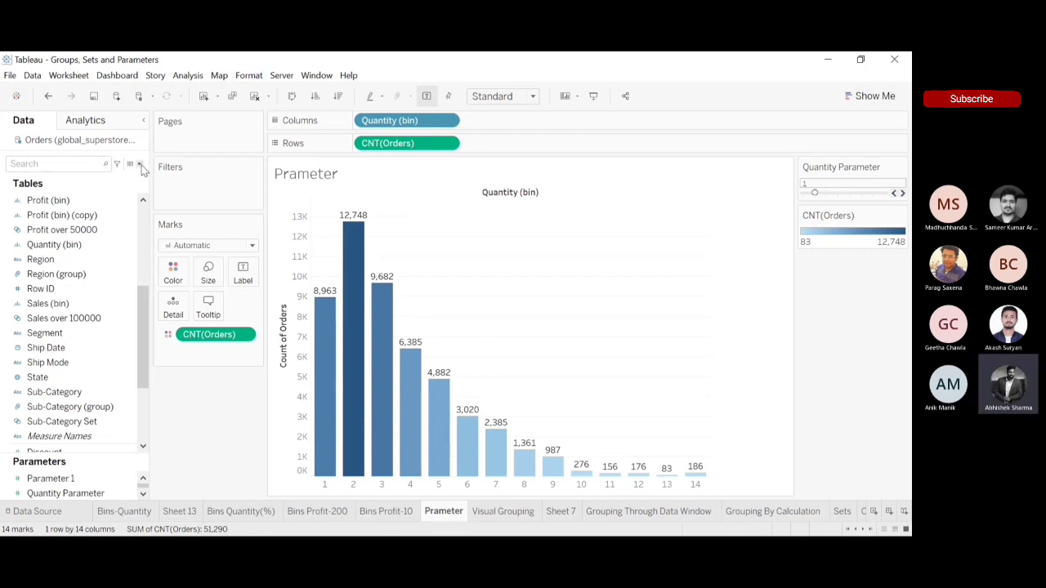
left_click(79, 199)
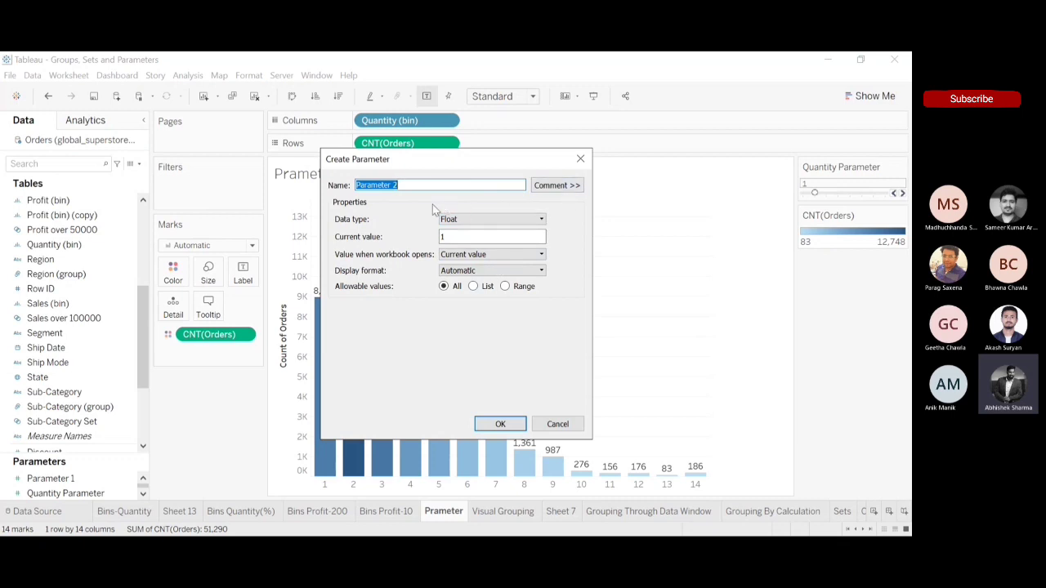
left_click(539, 221)
key("Down")
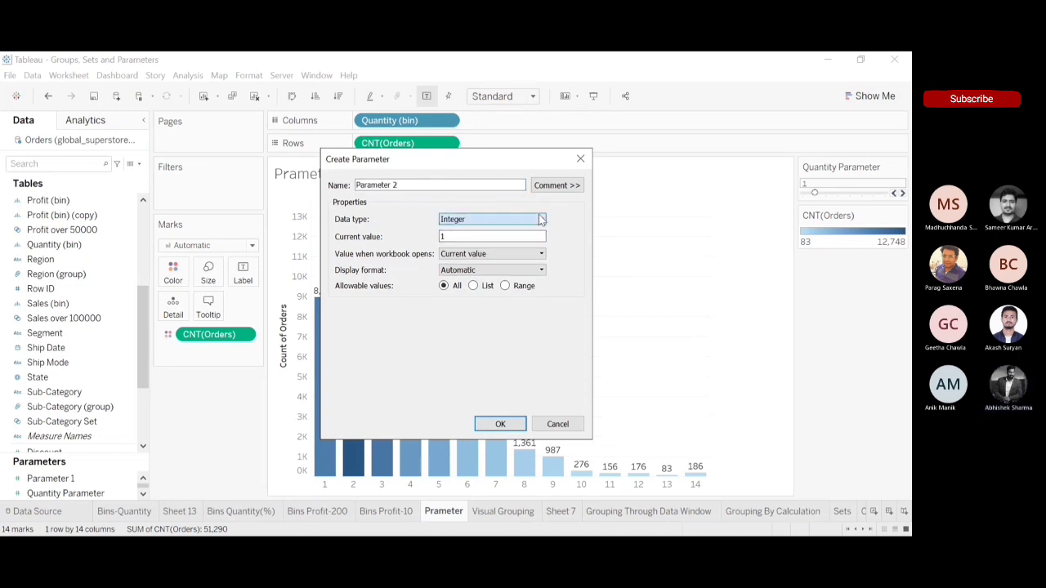
left_click(492, 231)
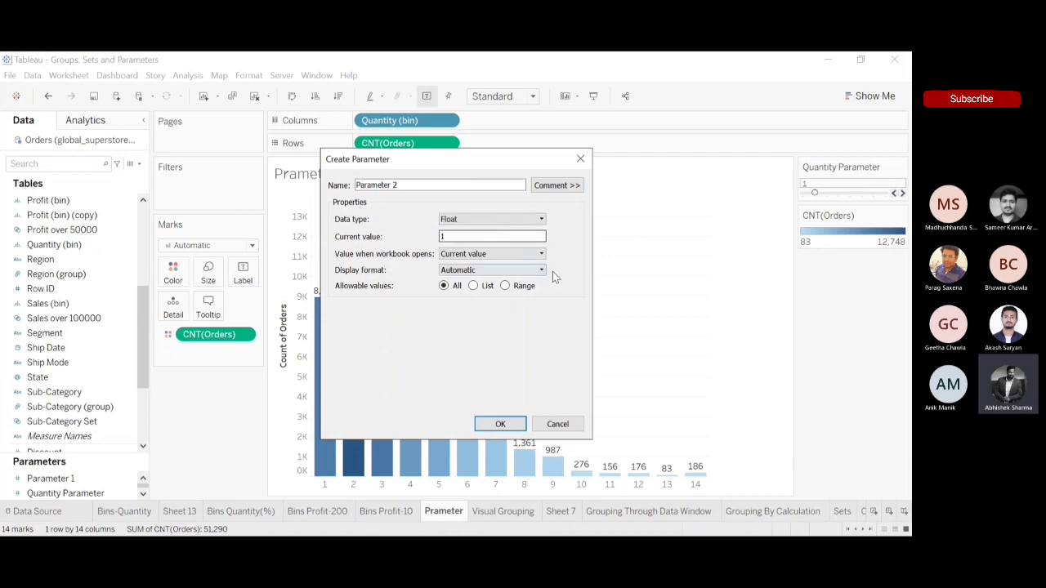
left_click(505, 286)
Step: Limit the new parameter to a minimum of 1, a maximum of 5 and a step size of 1, and create it
left_click(339, 323)
left_click(339, 339)
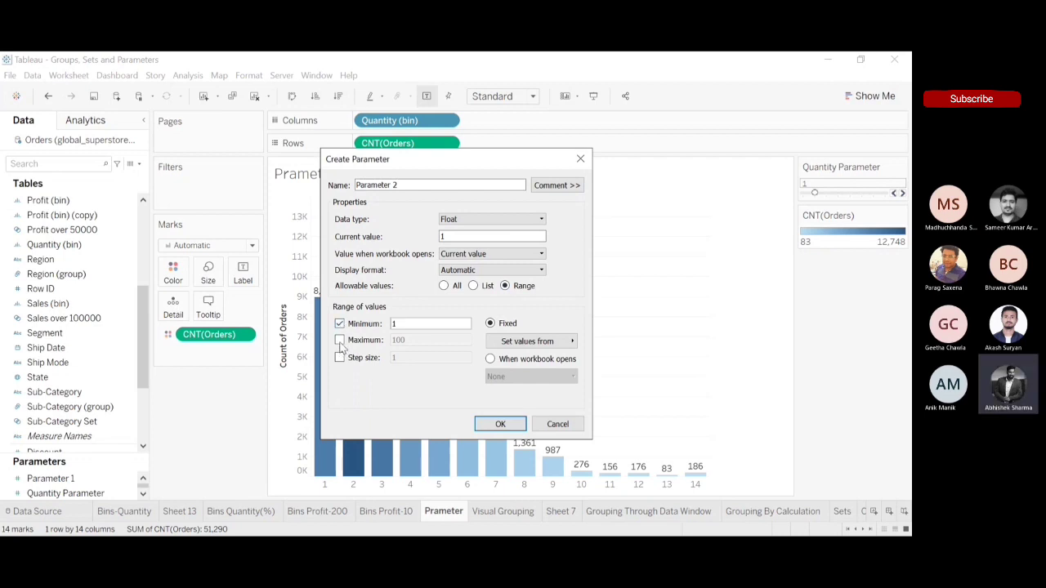
left_click(430, 322)
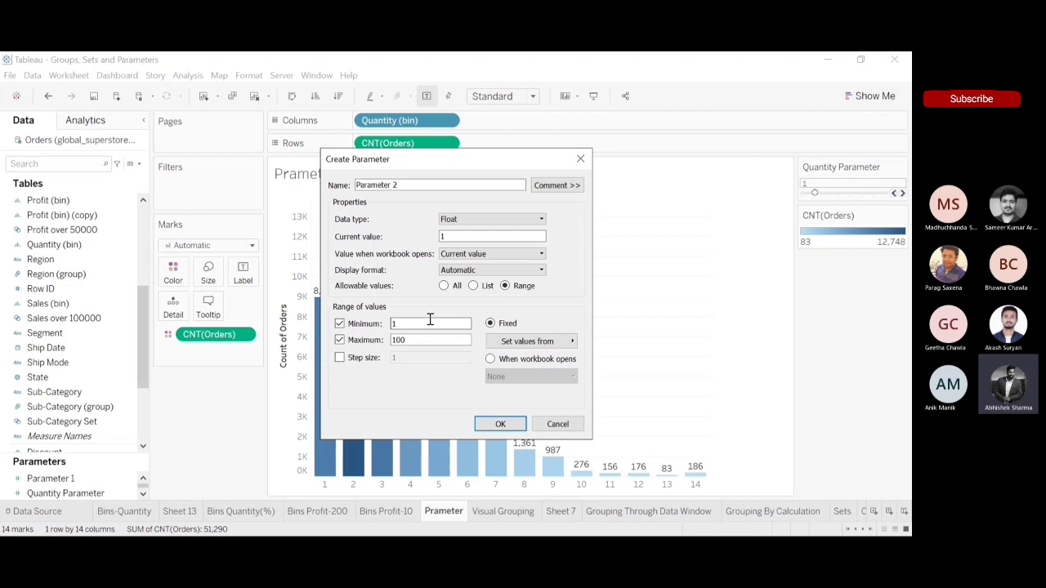
left_click(417, 339)
left_click_drag(417, 338, 377, 341)
type("7")
key("BackSpace")
type("5")
left_click(339, 357)
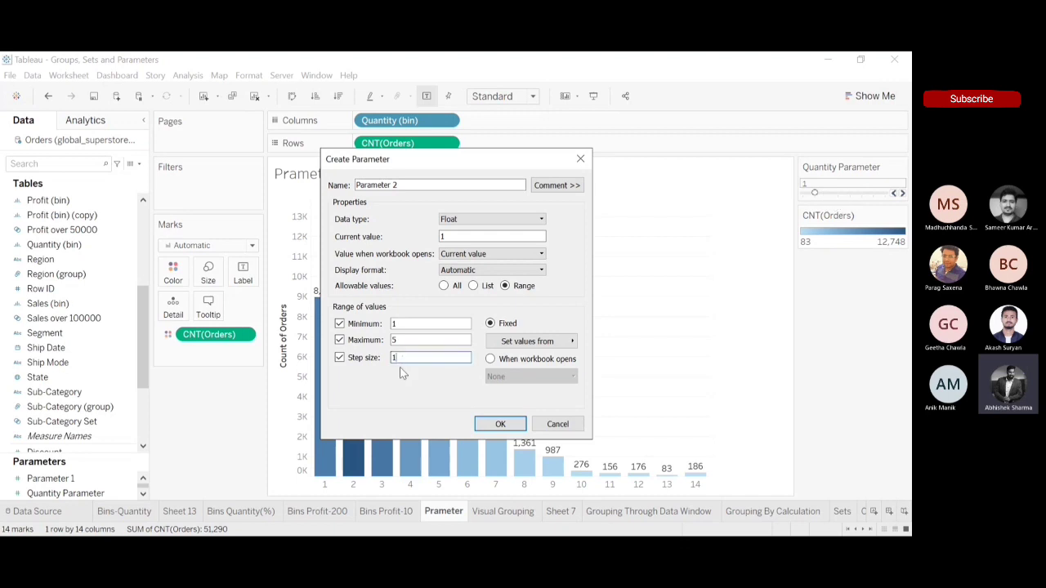
left_click(500, 425)
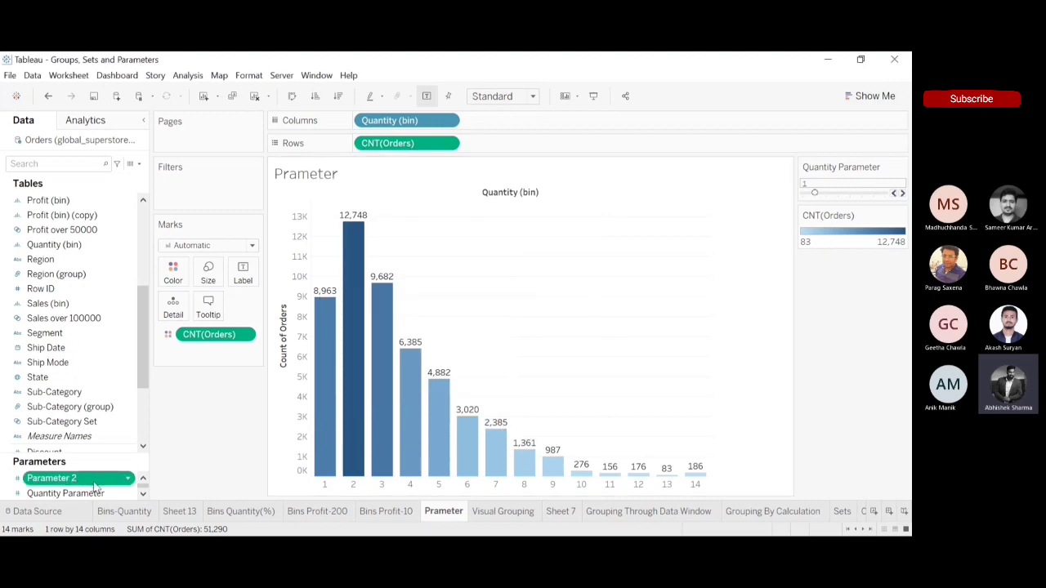
Step: Change the bin size of the Quantity (bin) field to Parameter 2
left_click(126, 248)
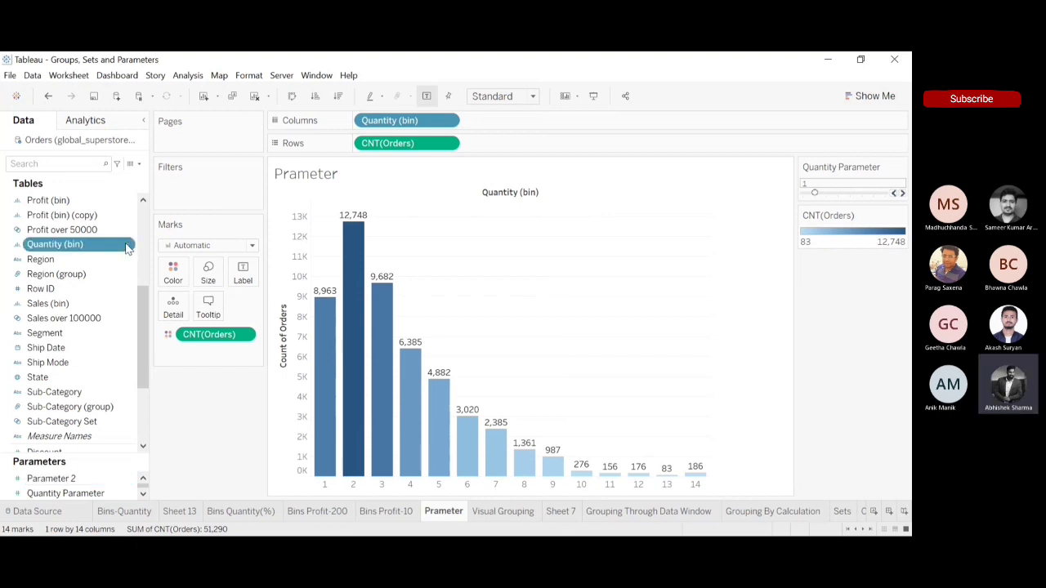
left_click(184, 322)
left_click(509, 279)
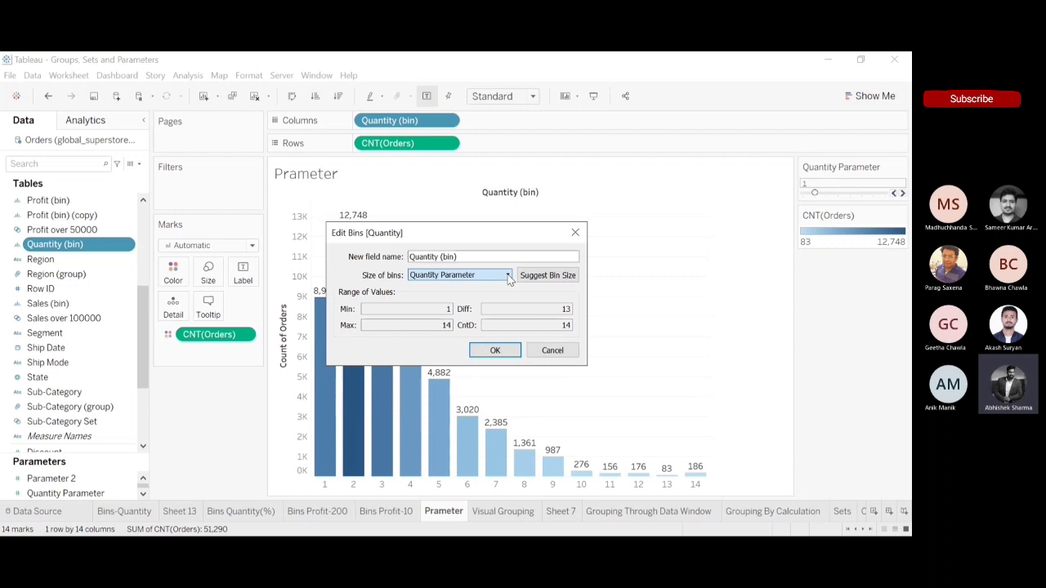
left_click(449, 310)
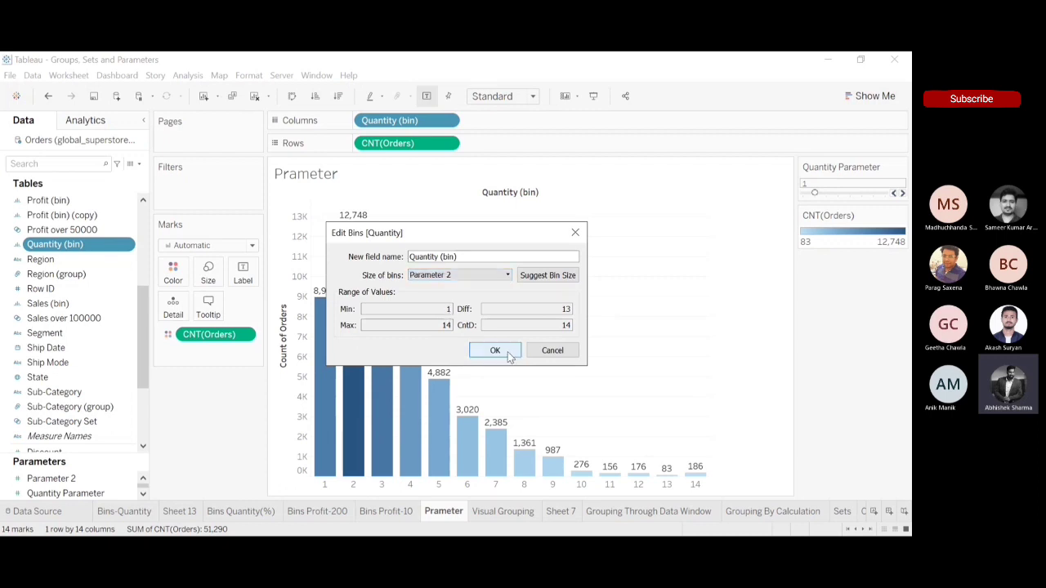
left_click(508, 352)
Step: Raise the Quantity Parameter to 4 to test whether the chart responds, and return it to 1
left_click(903, 193)
left_click(903, 193)
left_click(902, 194)
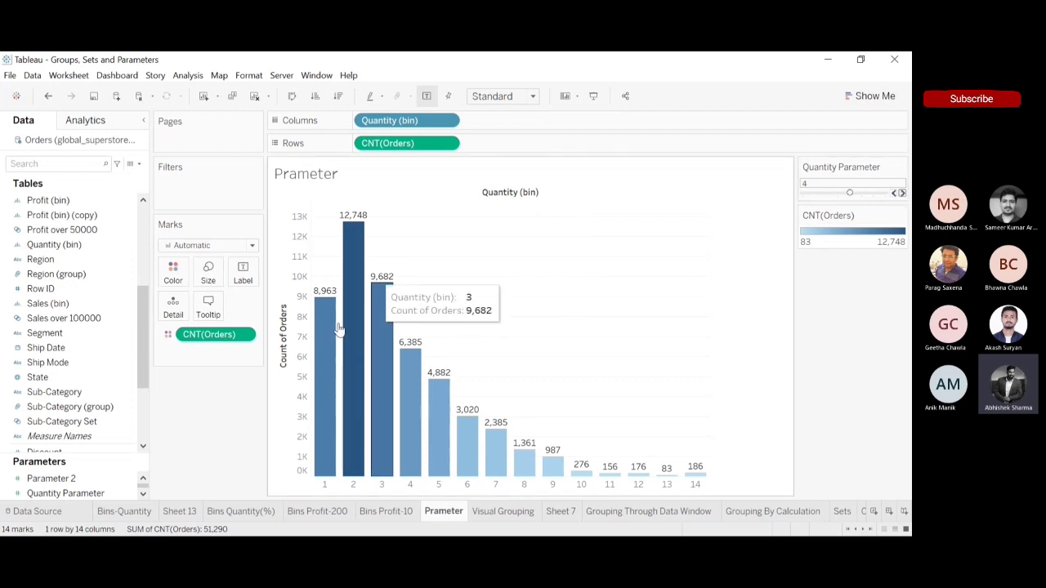
left_click(894, 193)
left_click(894, 193)
left_click(894, 193)
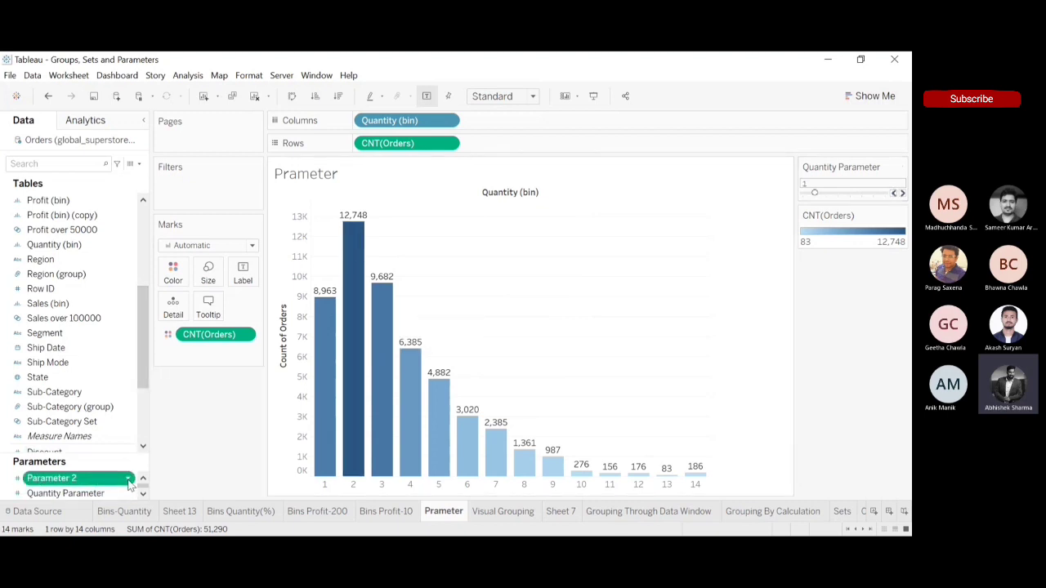
Step: Show the Parameter 2 control on the Prameter sheet, step its value up to 5 and bring it back to 4
left_click(216, 272)
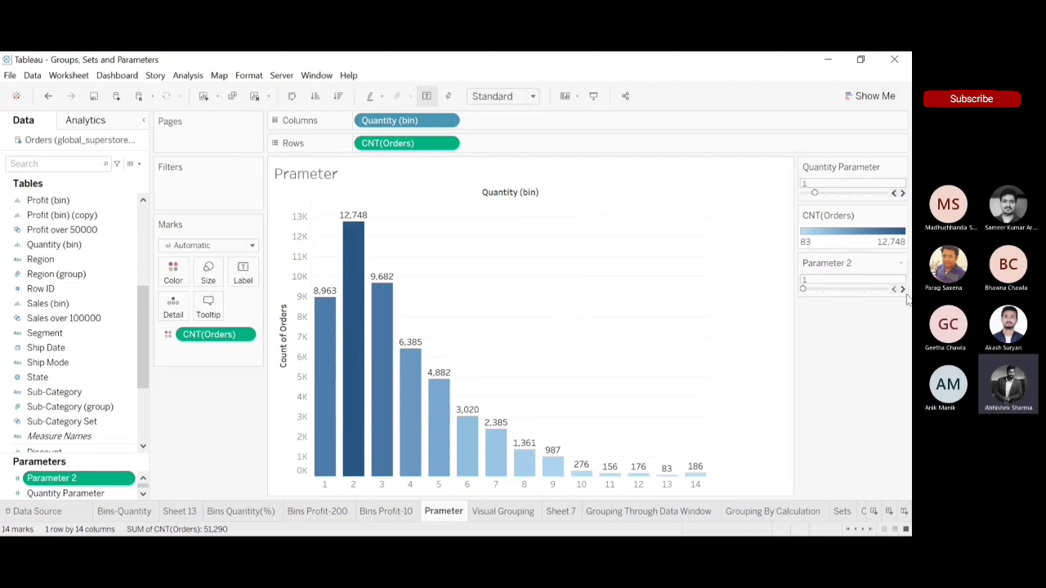
left_click(902, 289)
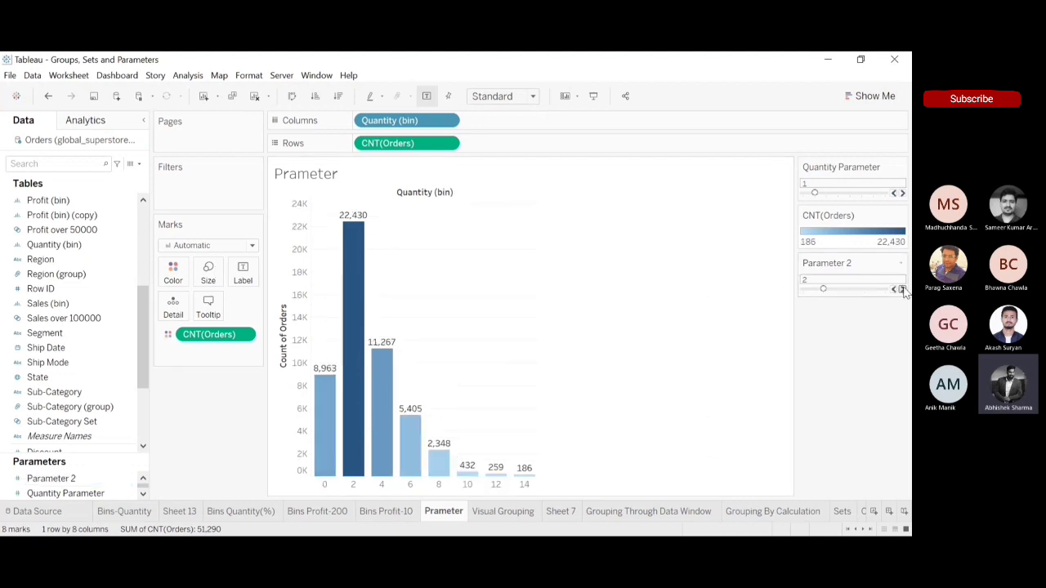
left_click(903, 289)
left_click(902, 290)
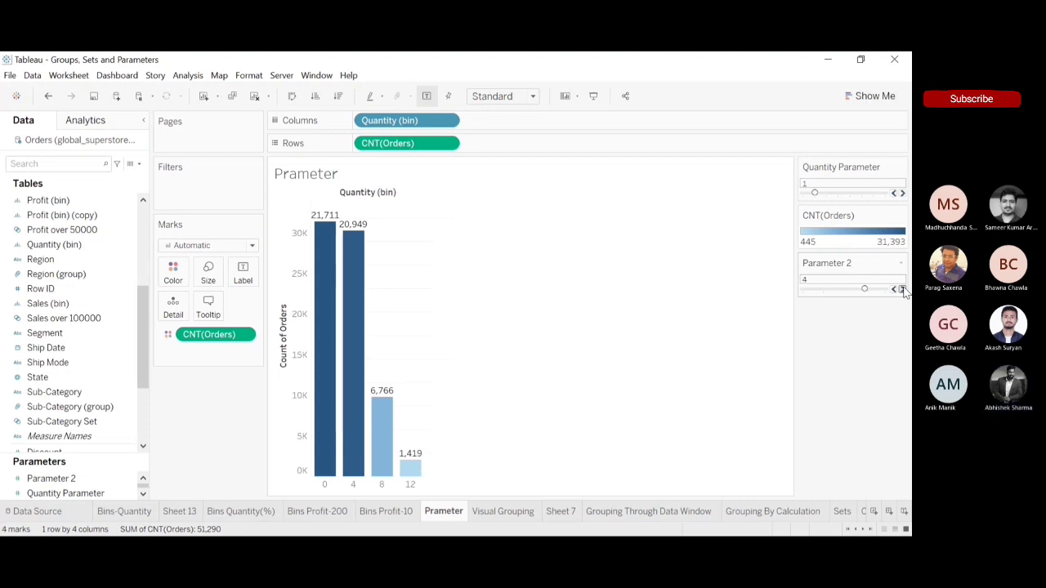
left_click(903, 289)
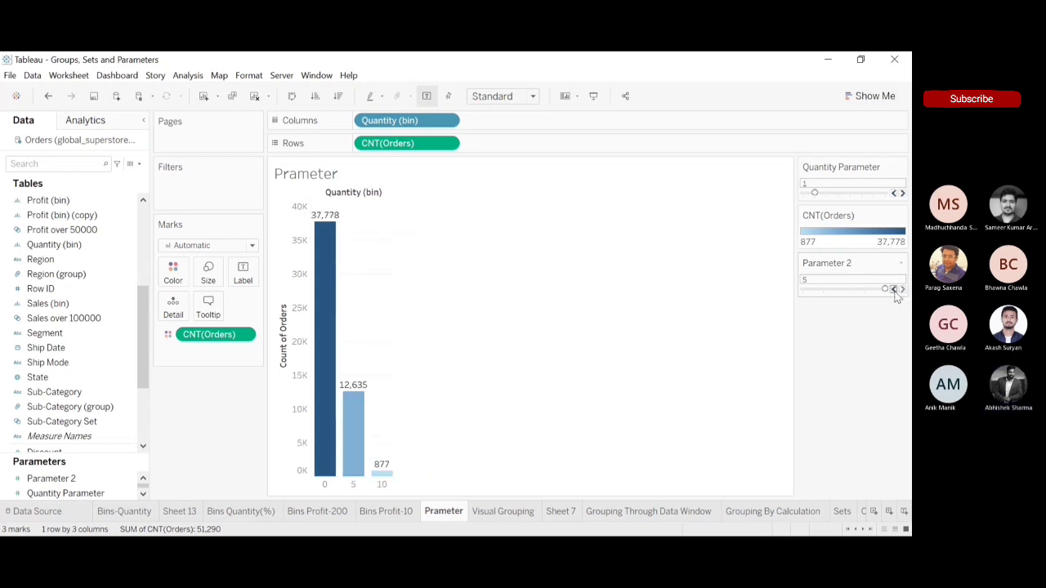
left_click(894, 289)
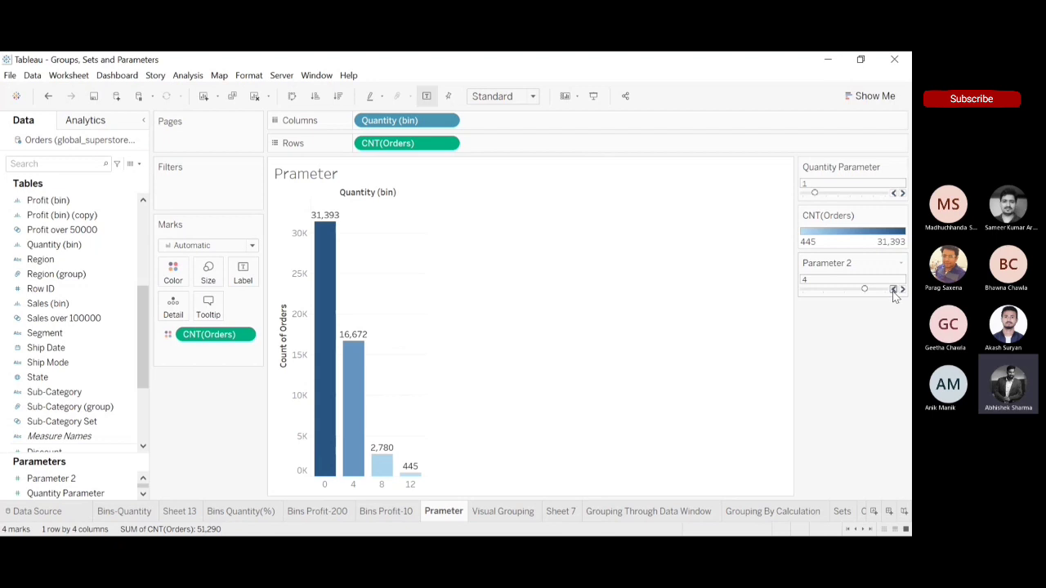
Step: Lower Parameter 2 to 2 on the Prameter sheet
left_click(893, 289)
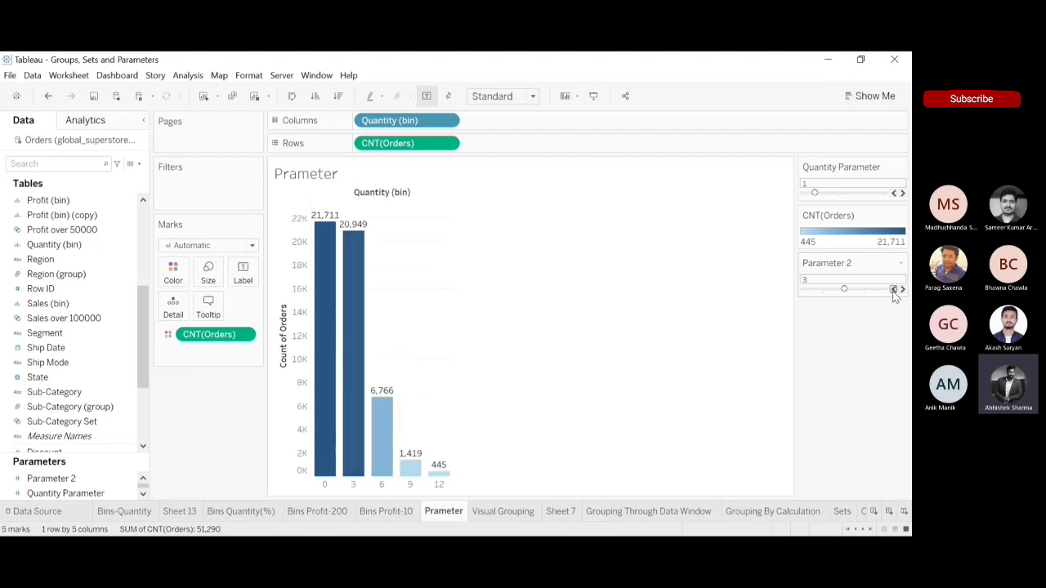
left_click(894, 289)
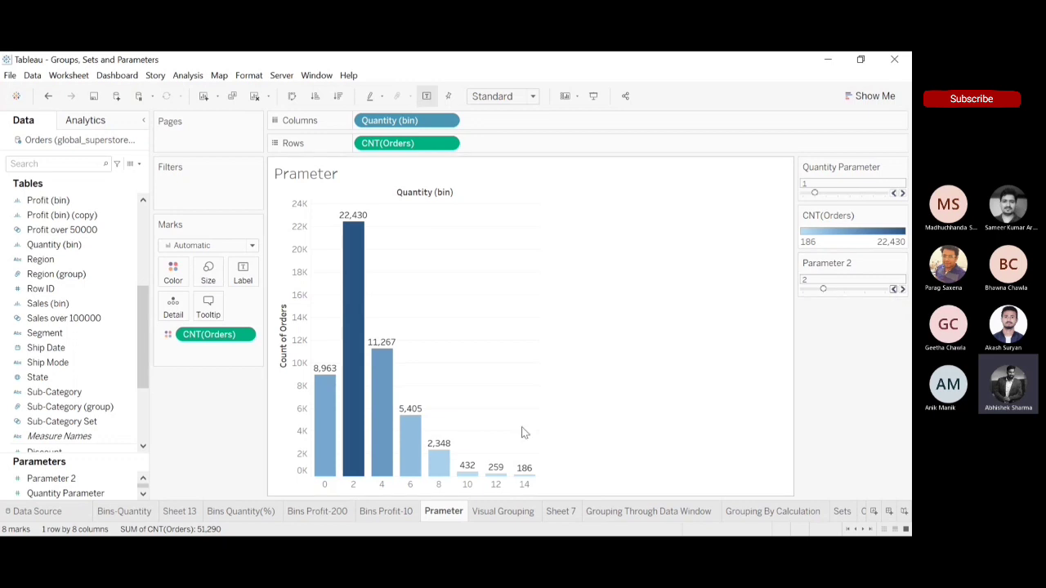
Step: On the Visual Grouping sheet, show mark labels on the regional profit bars and remove Region (group) from the marks
left_click(515, 512)
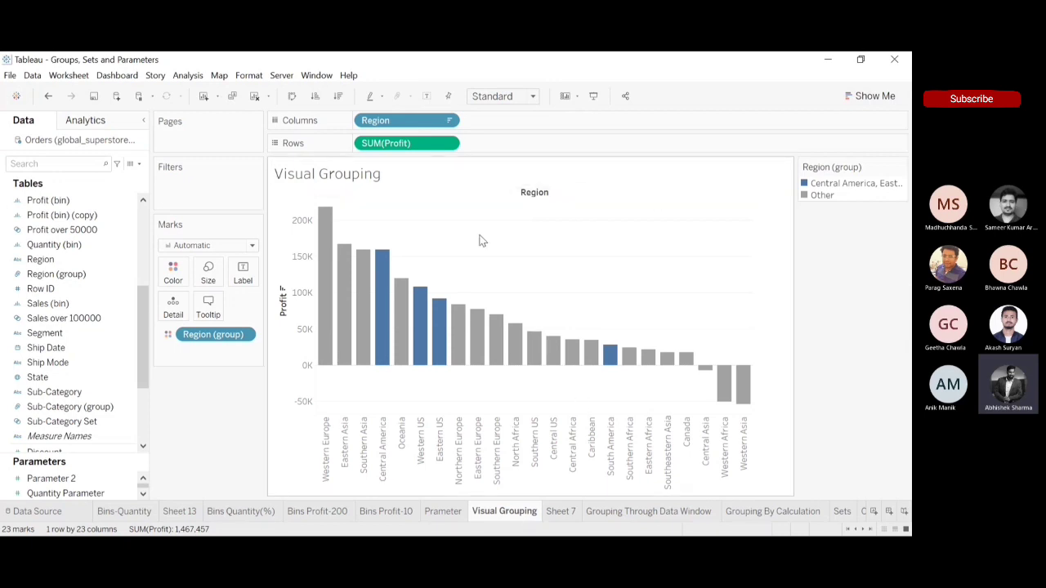
mouse_move(327, 357)
mouse_move(611, 364)
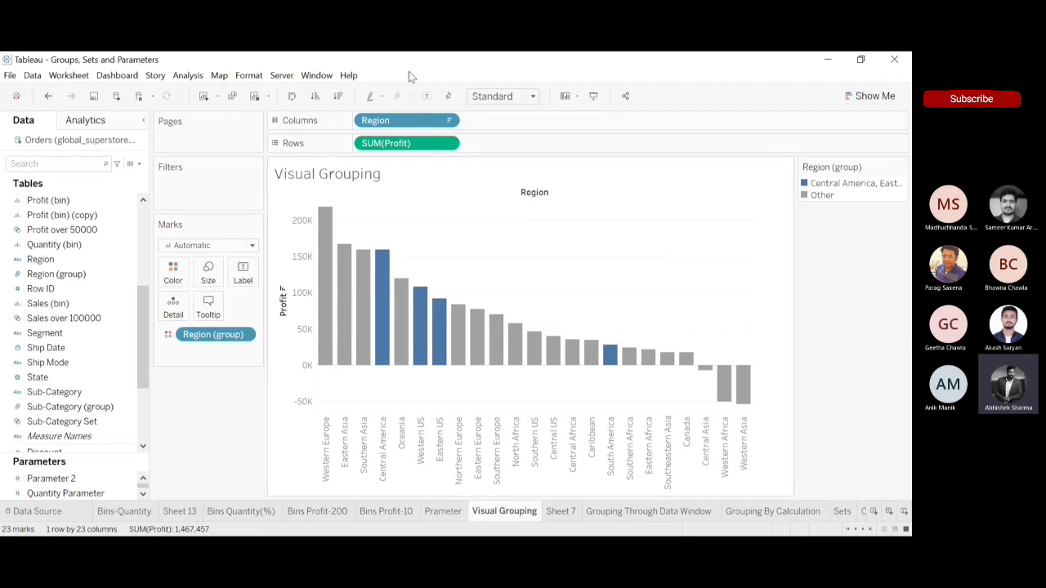
left_click(429, 99)
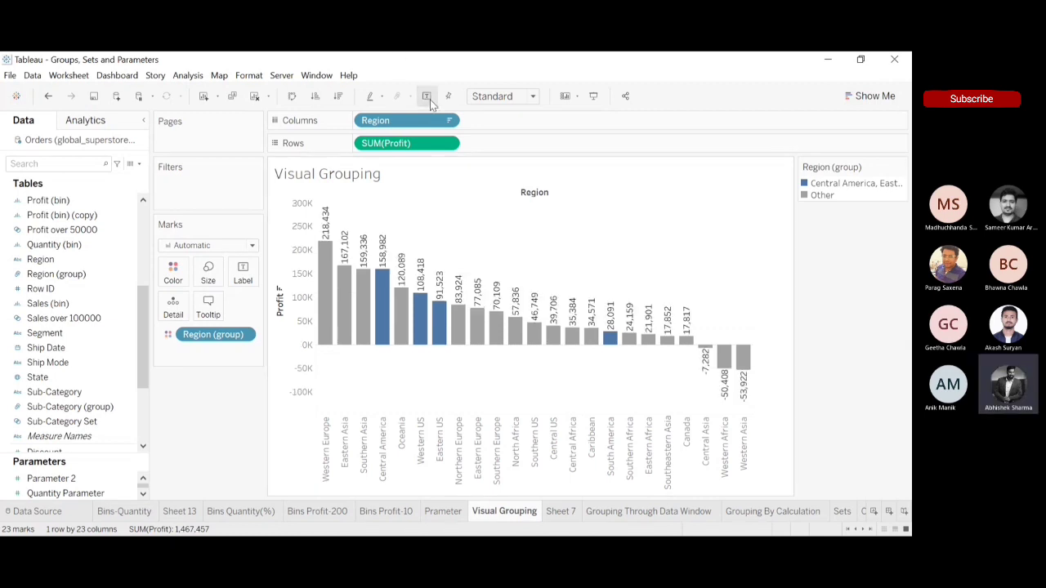
mouse_move(381, 280)
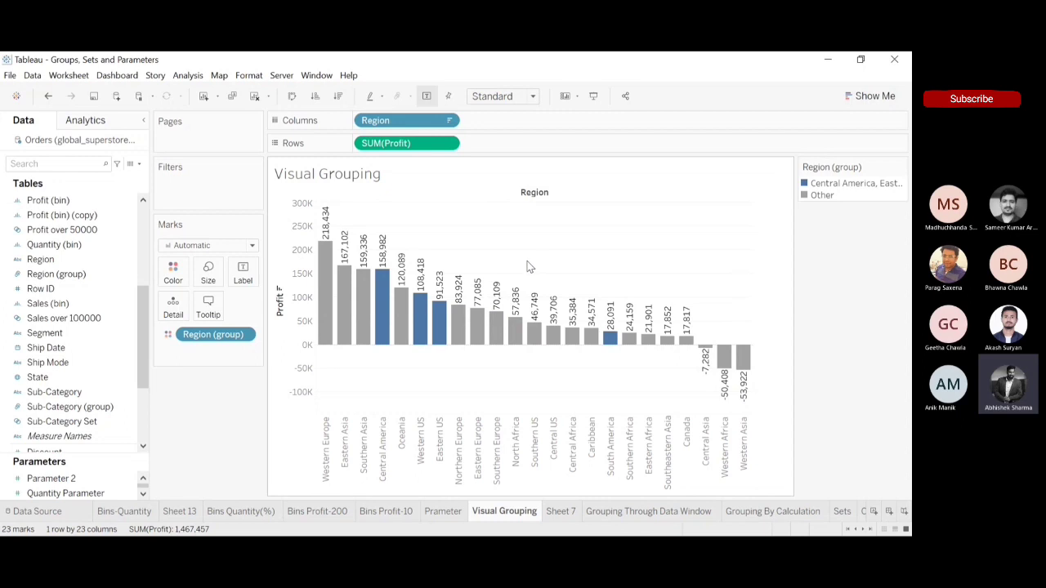
left_click(379, 282)
left_click(470, 208)
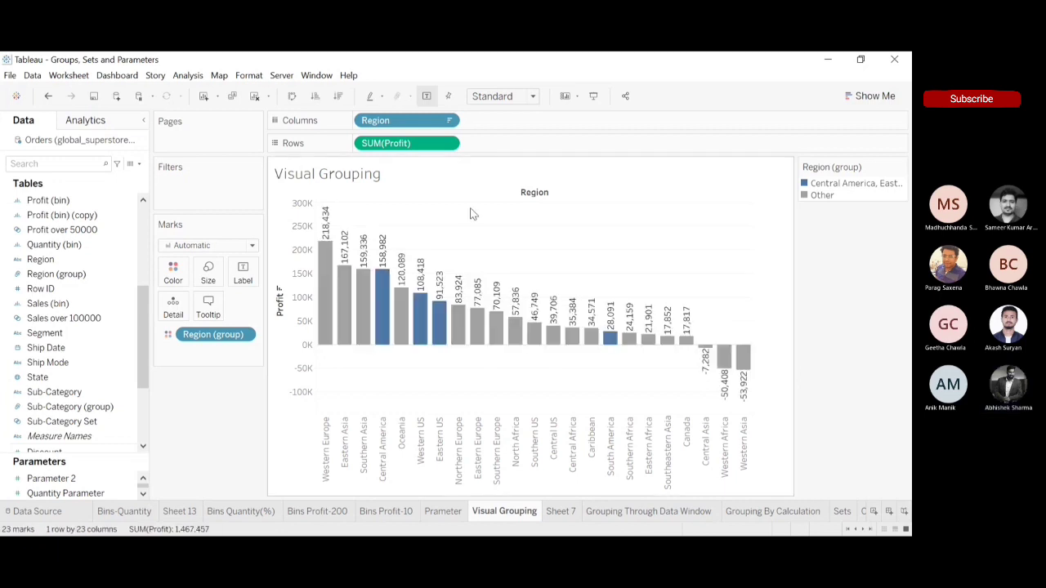
mouse_move(144, 347)
left_mouse_down()
mouse_move(143, 420)
mouse_move(140, 333)
left_mouse_up()
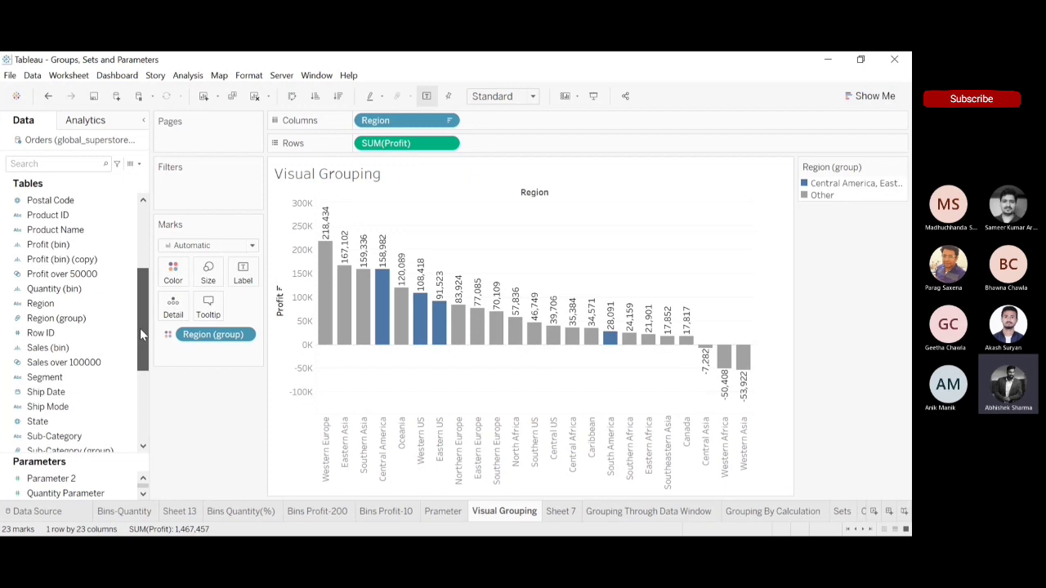
left_click_drag(205, 335, 204, 439)
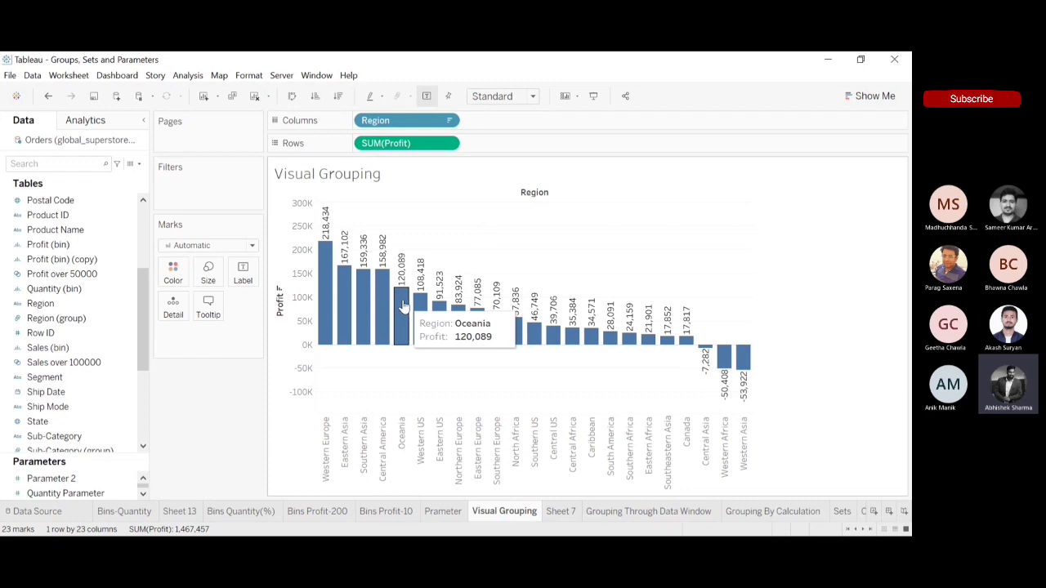
Step: Group the Central America, Eastern US, Western US and Central US bars into a new region group directly in the chart
left_click(382, 304)
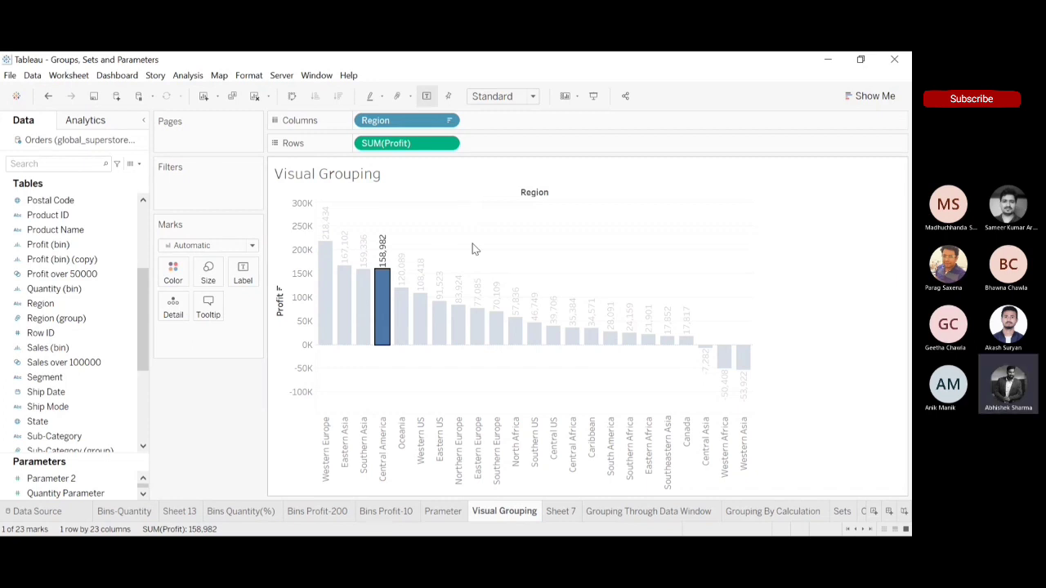
left_click(439, 323, "ctrl")
left_click(420, 315, "ctrl")
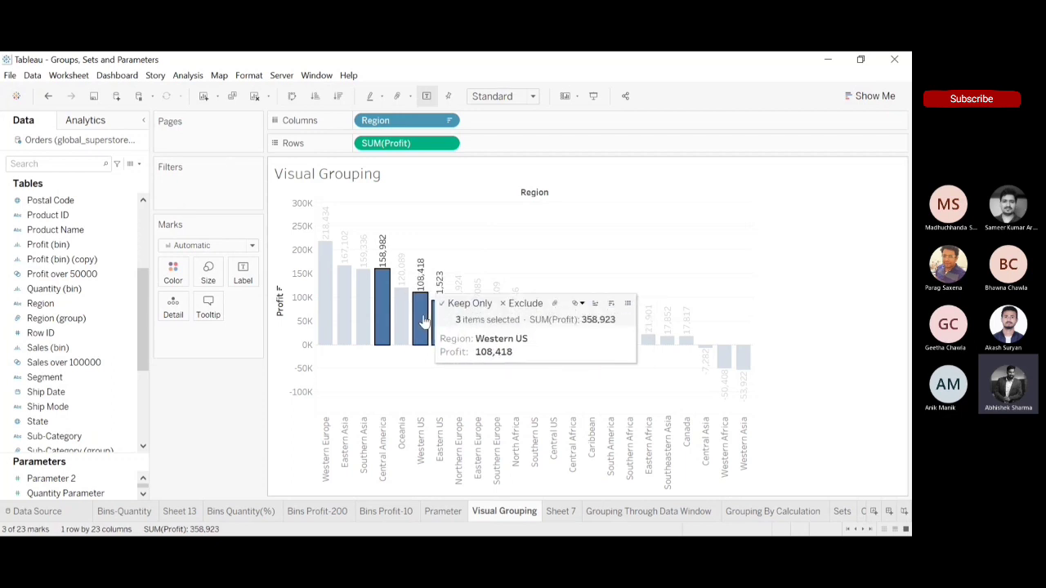
left_click(553, 339, "ctrl")
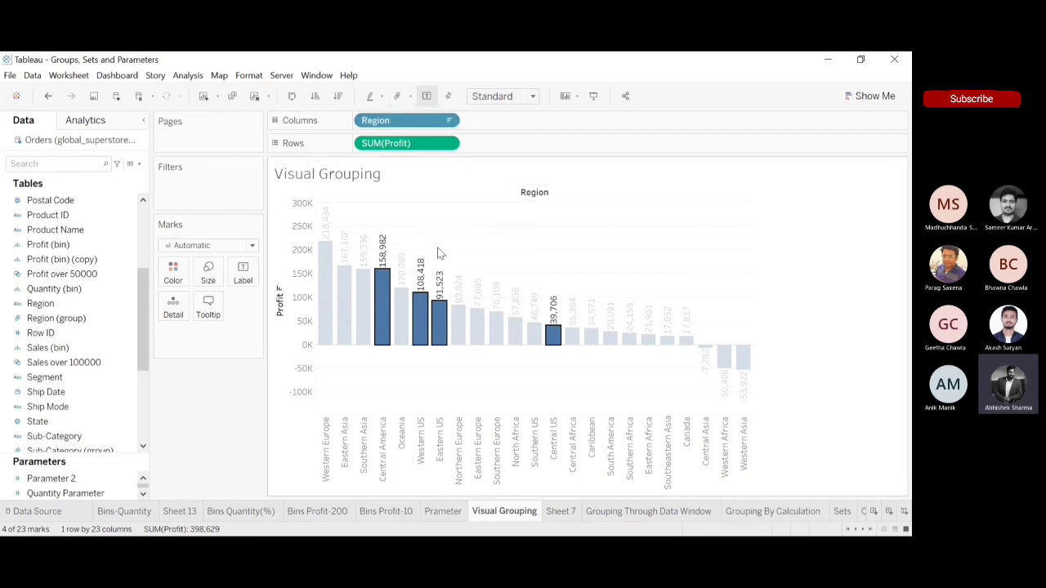
mouse_move(423, 304)
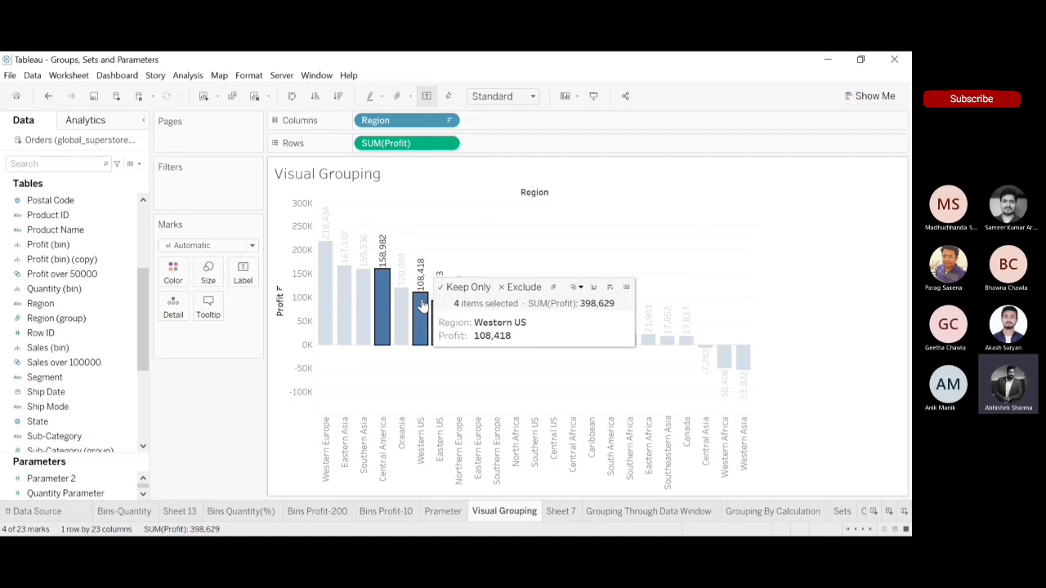
left_click(553, 288)
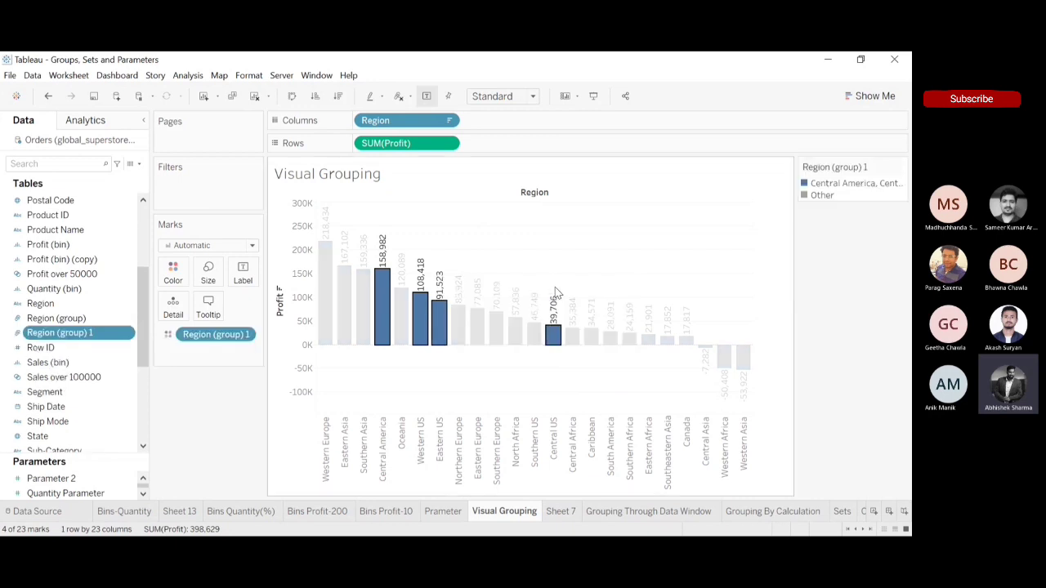
left_click(615, 266)
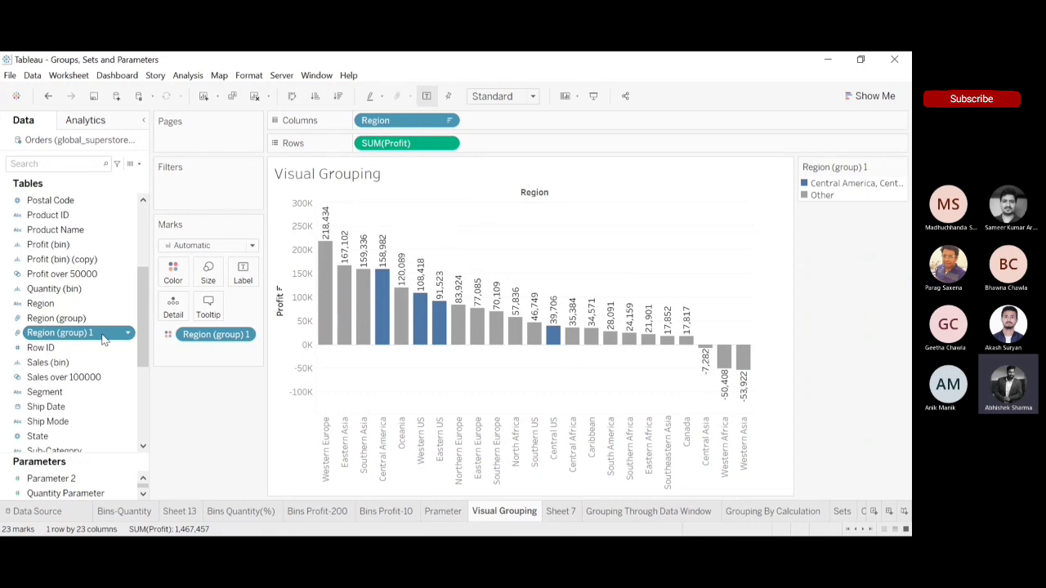
Step: Create a new worksheet charting Profit by Region (group) 1 as vertical bars with mark labels
left_click(203, 98)
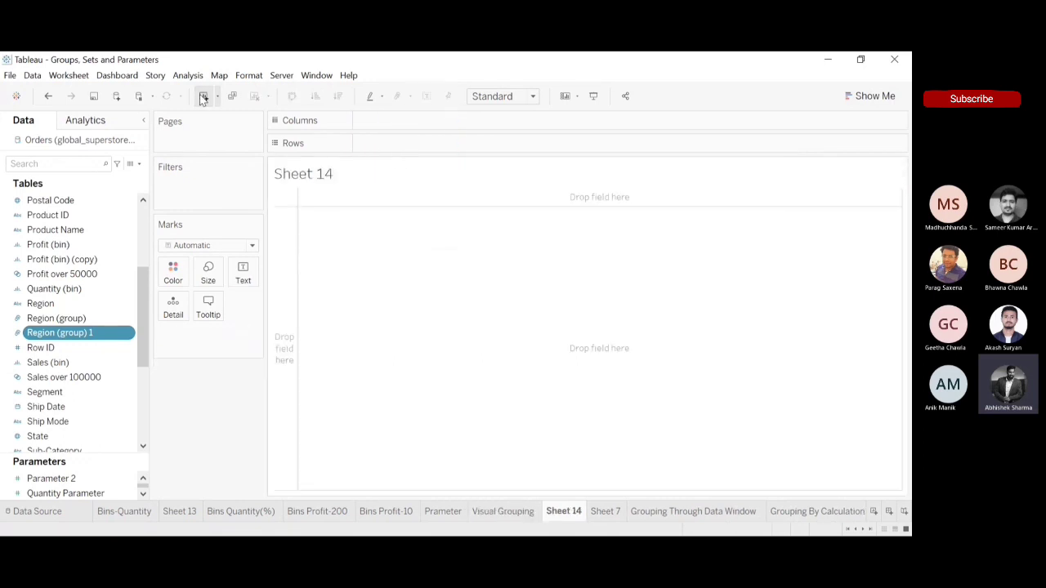
left_click_drag(67, 334, 417, 120)
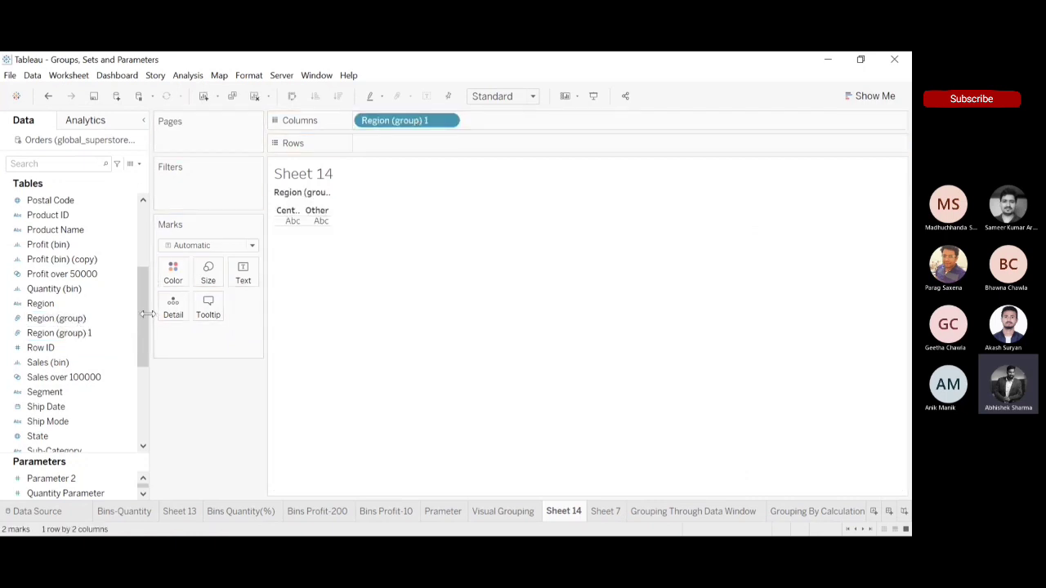
scroll(139, 320, "down", 5)
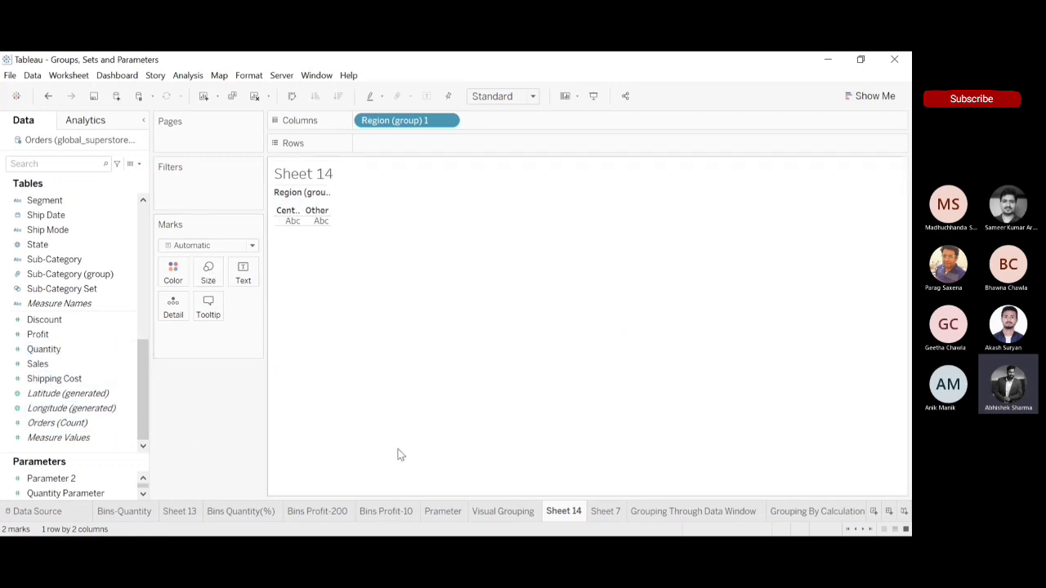
left_click(494, 513)
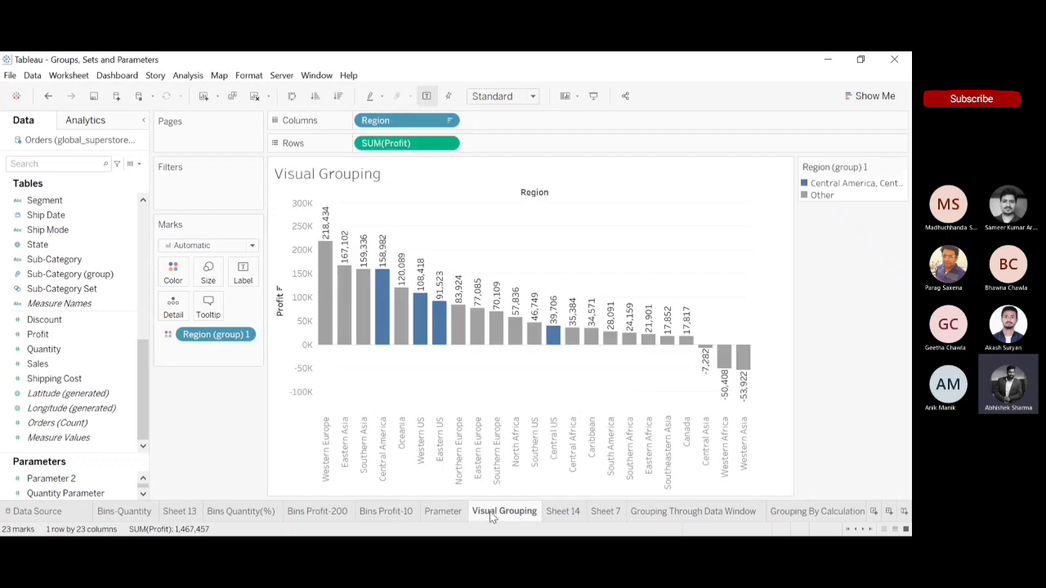
left_click(575, 514)
left_click(62, 335)
mouse_move(62, 337)
left_mouse_down()
mouse_move(404, 136)
mouse_move(400, 145)
left_mouse_up()
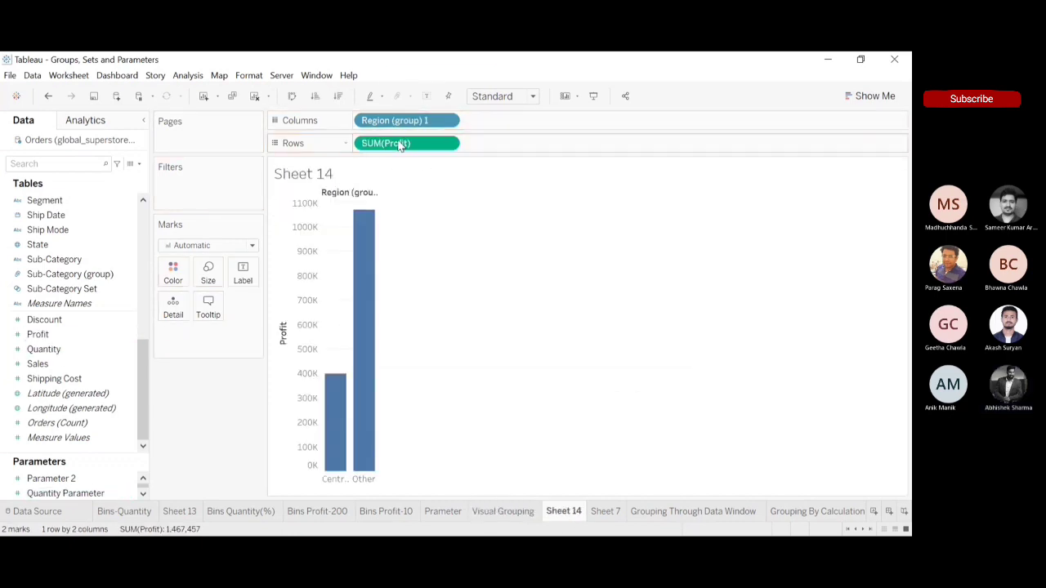
left_click(427, 96)
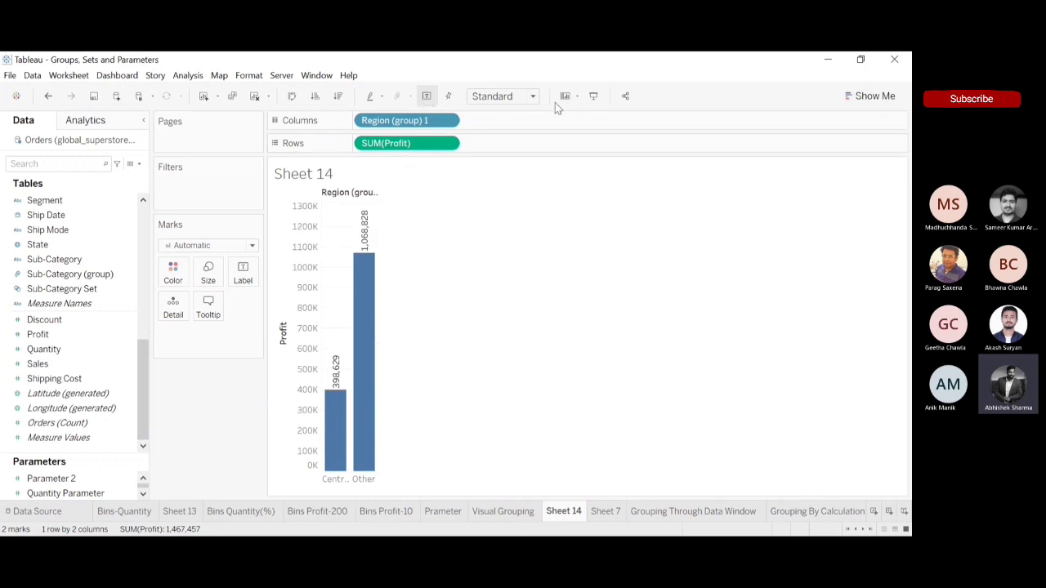
Step: Swap the rows and columns of the grouped profit chart and fit it to Entire View
left_click(292, 97)
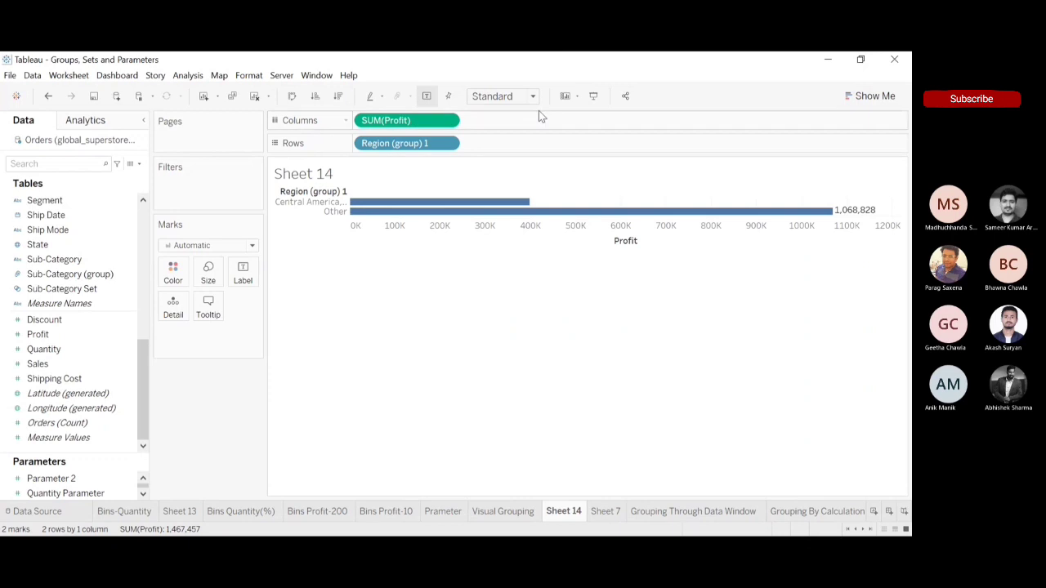
left_click(512, 150)
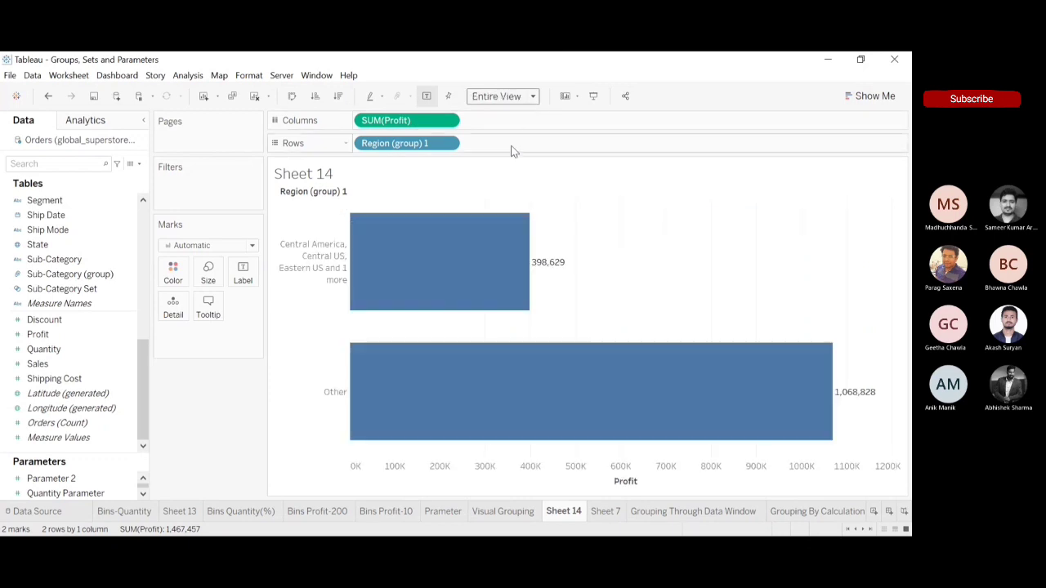
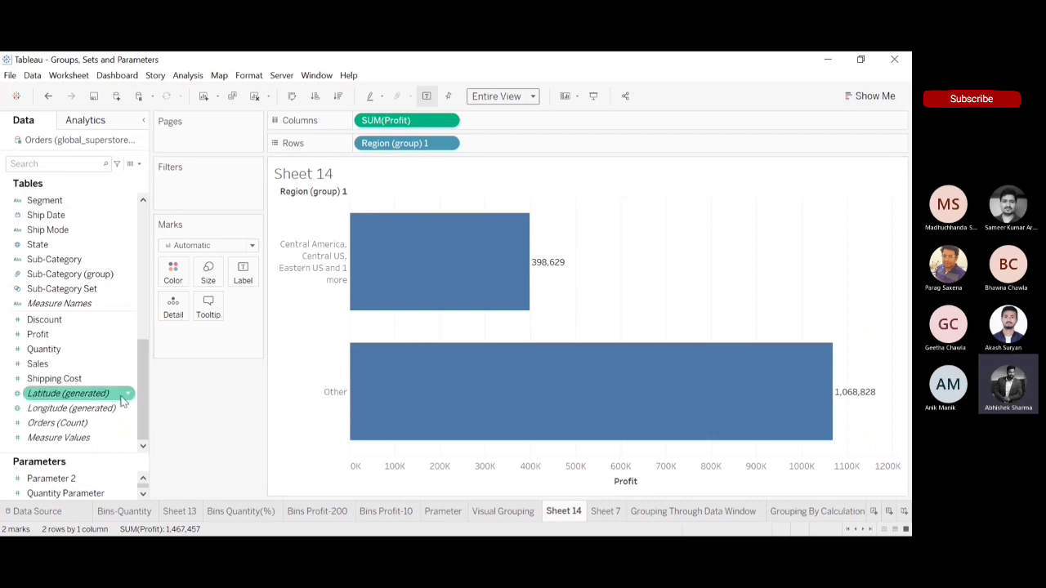
Step: Open Region (group) 1 for editing and expand the Central America and Other groups to list their member regions
left_click_drag(140, 388, 143, 329)
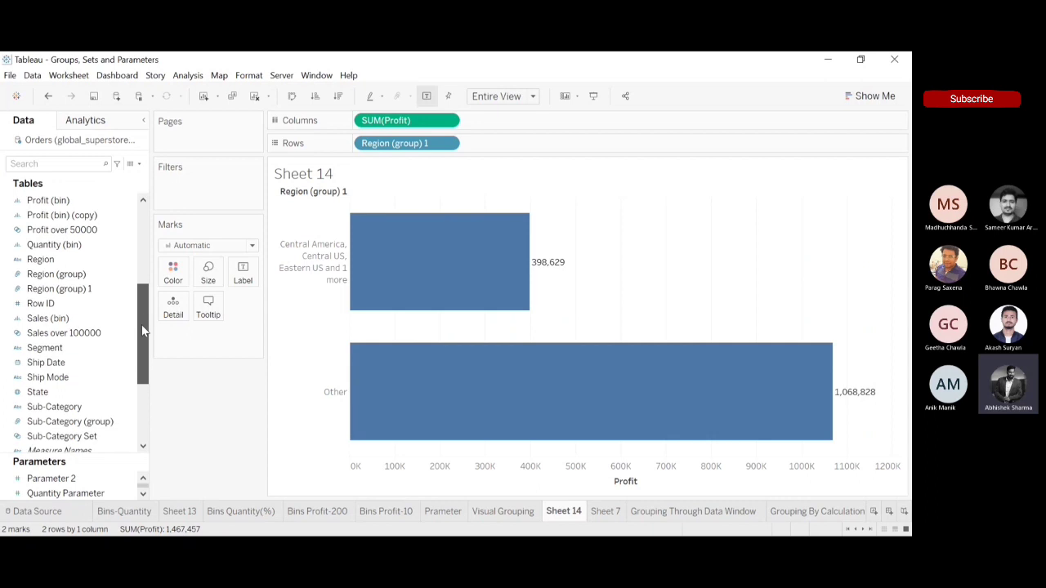
left_click(122, 289)
left_click(126, 293)
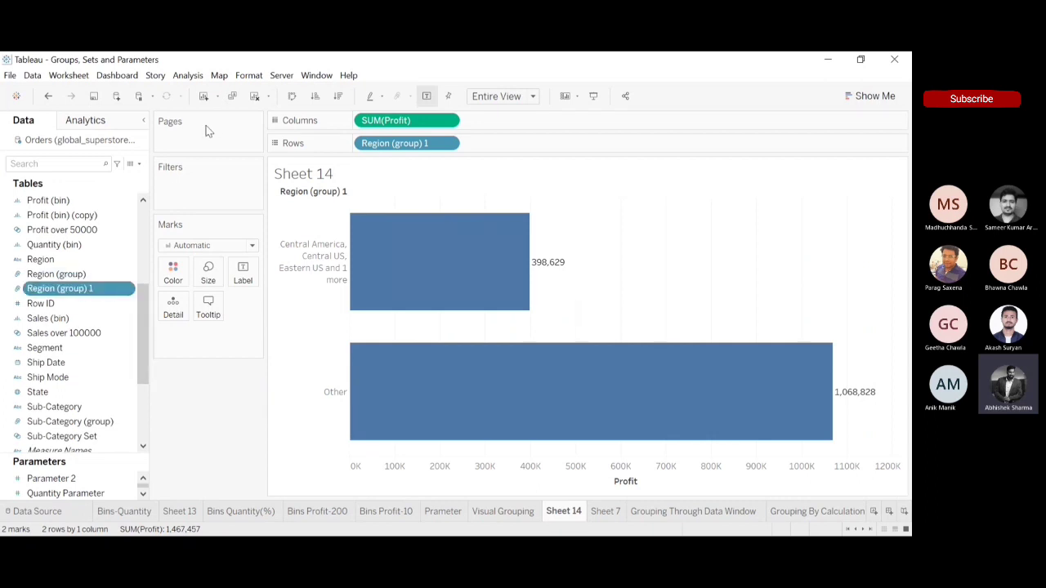
left_click(332, 238)
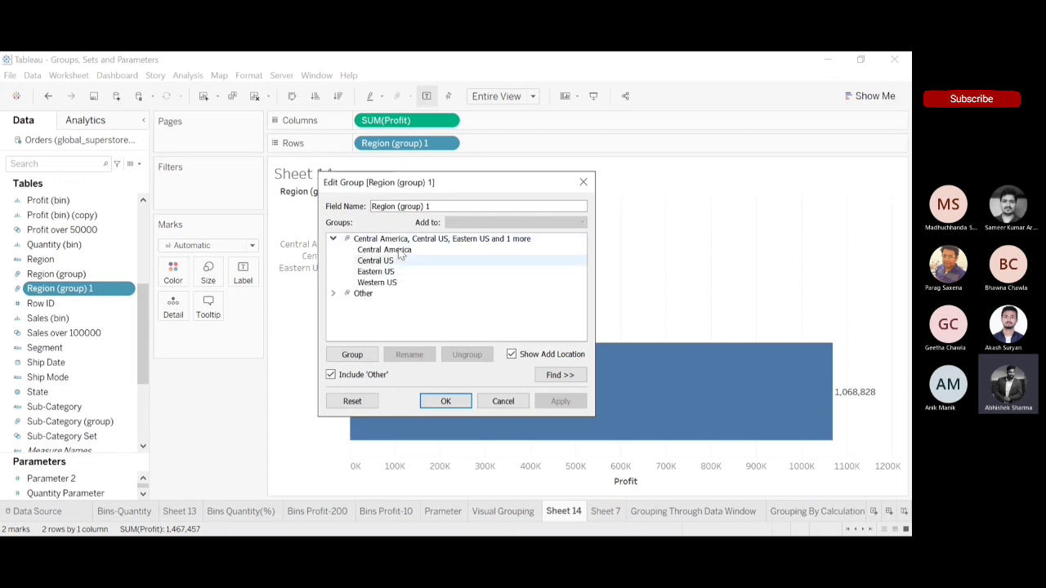
left_click(333, 292)
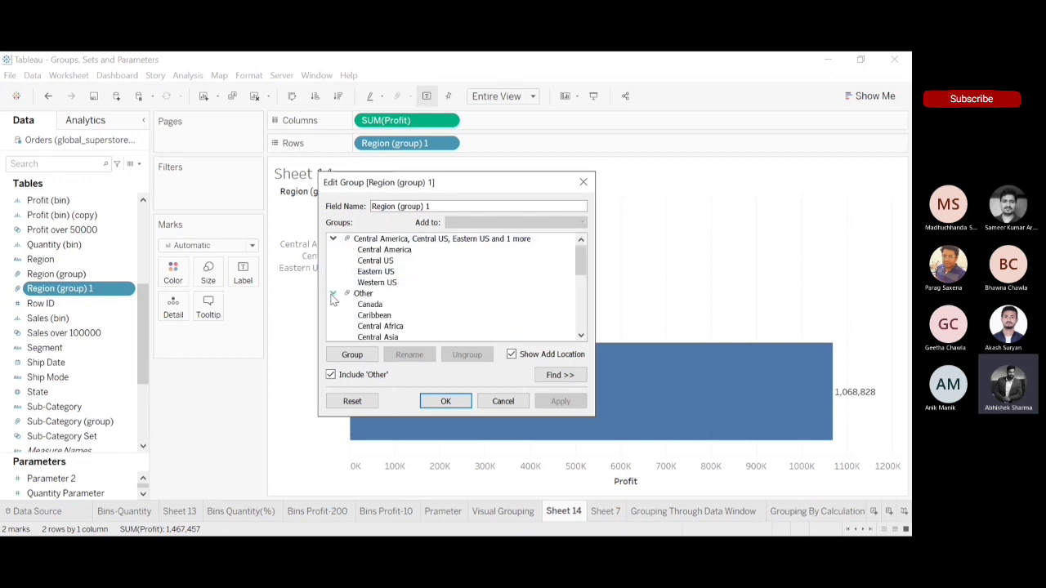
left_click_drag(579, 263, 580, 272)
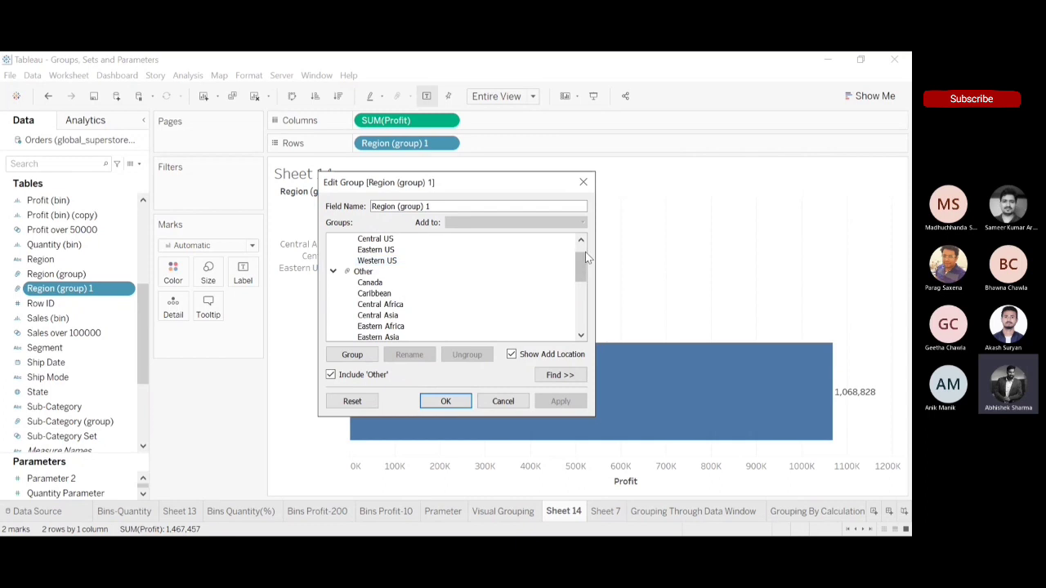
left_click_drag(577, 274, 544, 278)
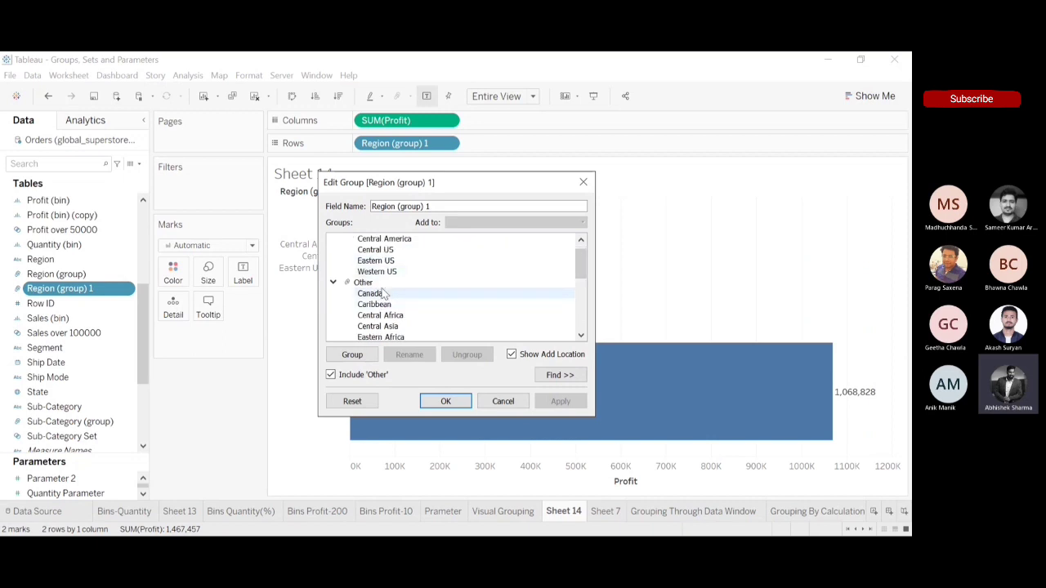
Step: Try moving Canada into the Central America group, and ungroup it to put it back under Other
left_click_drag(382, 298, 388, 276)
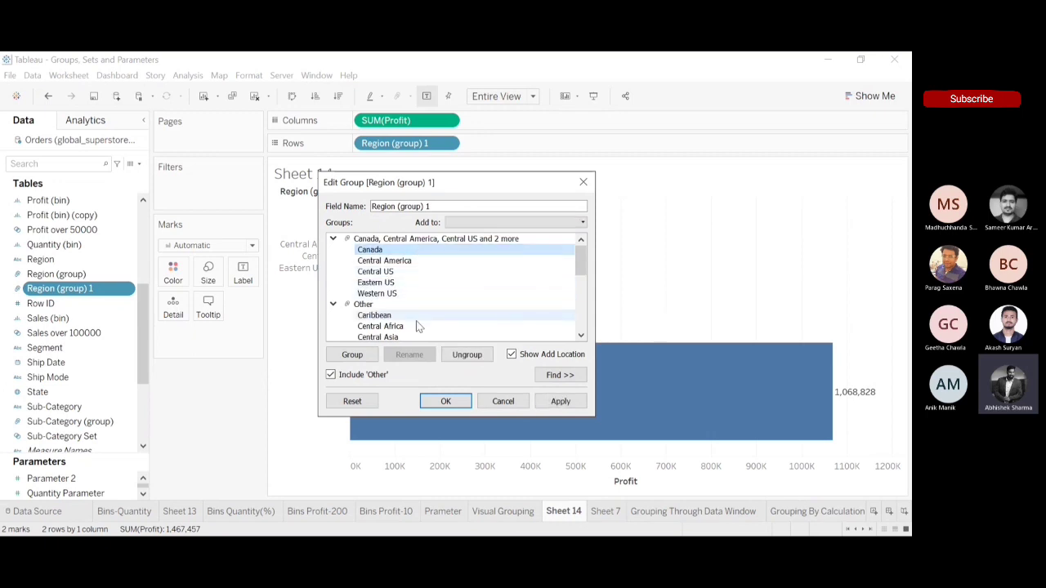
left_click(391, 254)
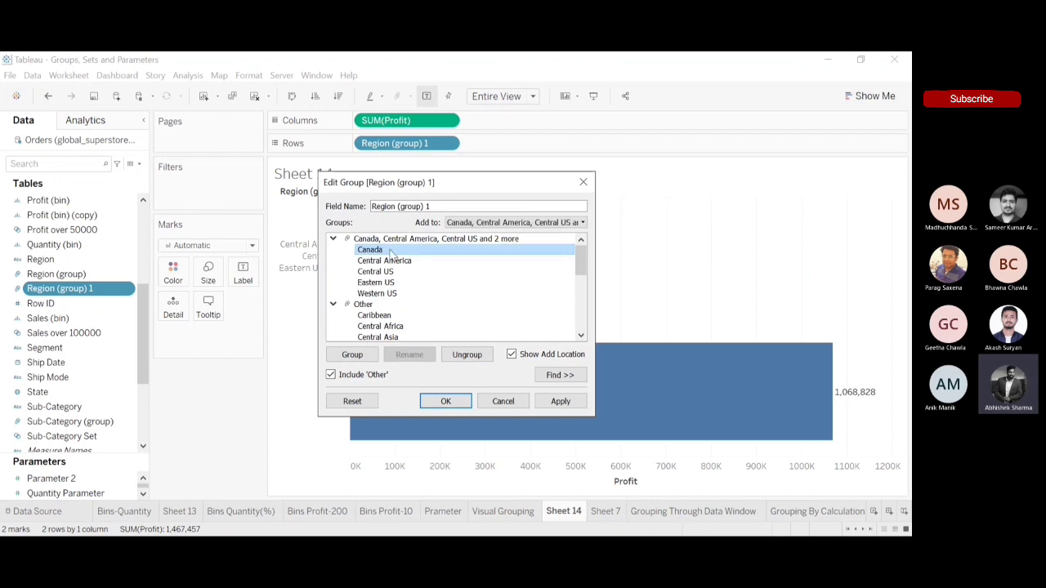
left_click(463, 357)
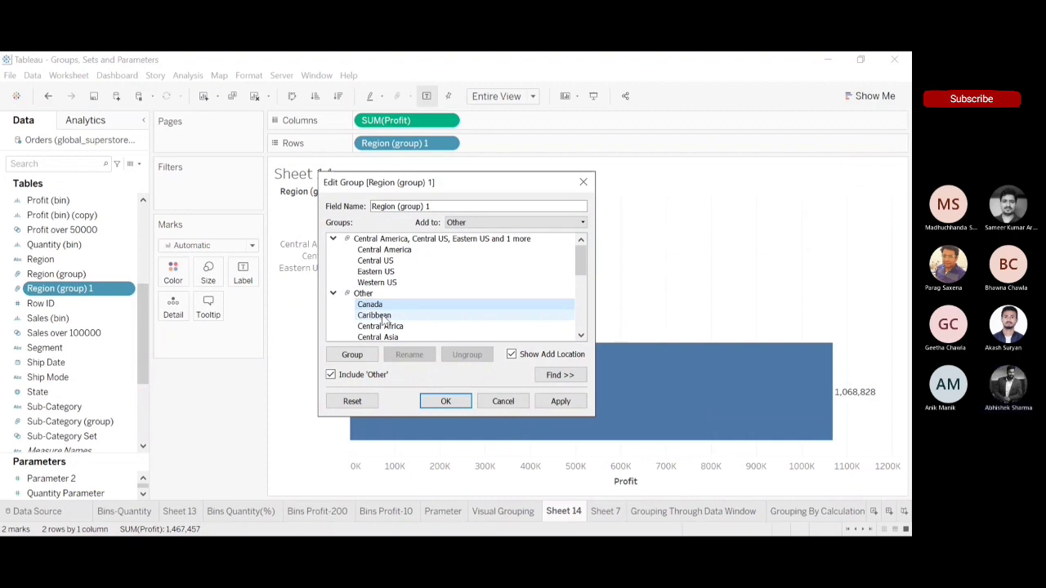
Step: Create a separate group from Canada within Region (group) 1 and add Caribbean to it
left_click(347, 356)
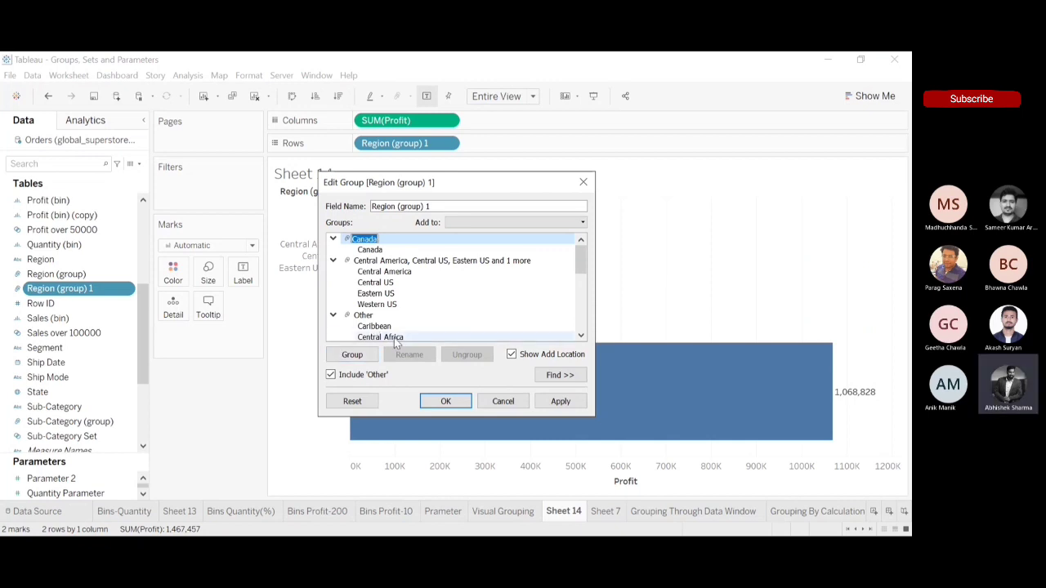
left_click_drag(394, 327, 400, 249)
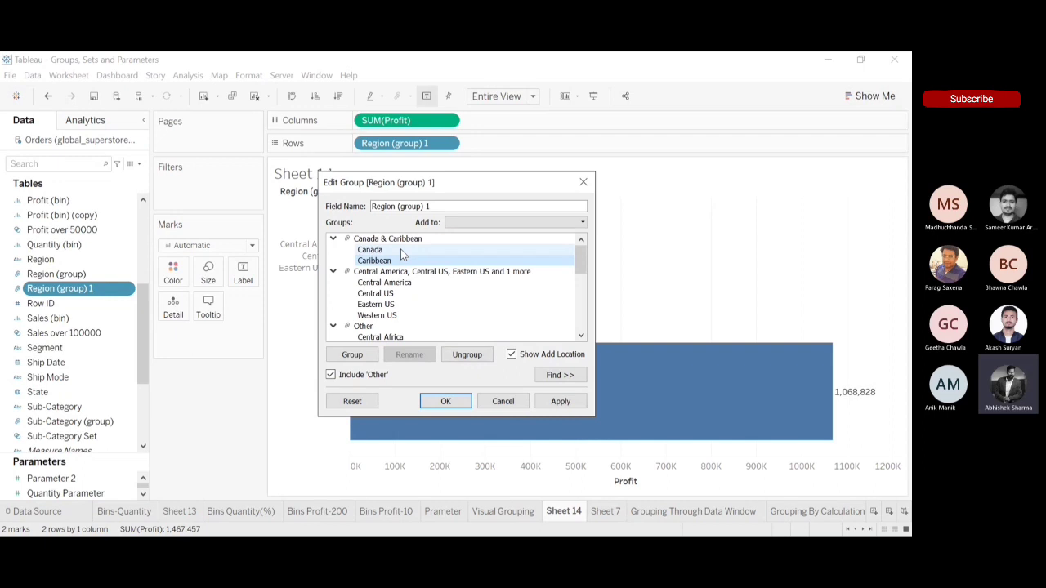
Step: Create a separate group from Central Asia within Region (group) 1 and apply the group edits to the chart
mouse_move(577, 258)
left_mouse_down()
mouse_move(577, 271)
mouse_move(579, 260)
left_mouse_up()
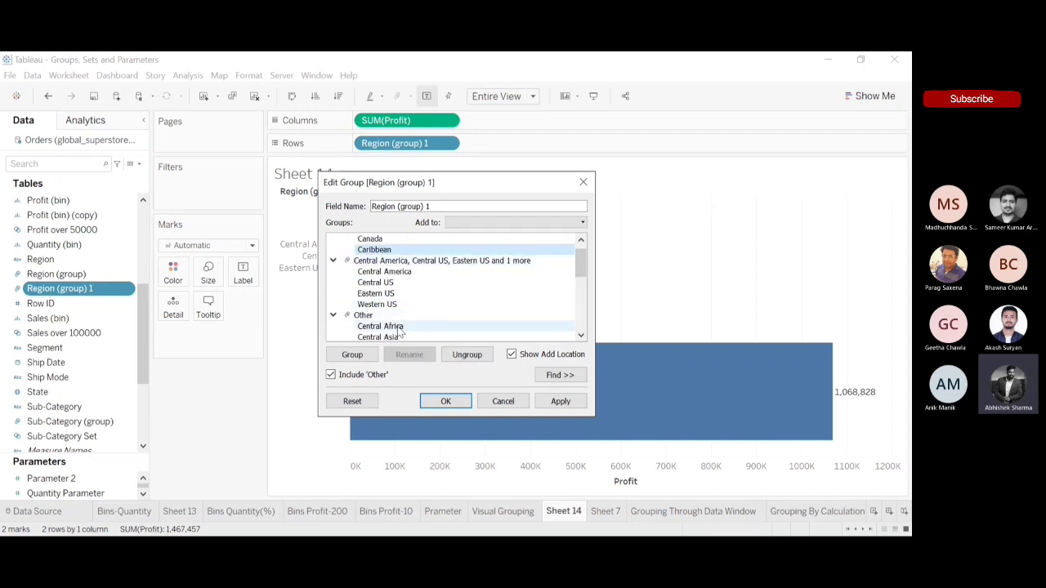
left_click(399, 326)
left_click(395, 338)
left_click_drag(394, 337, 393, 251)
left_click_drag(582, 251, 577, 283)
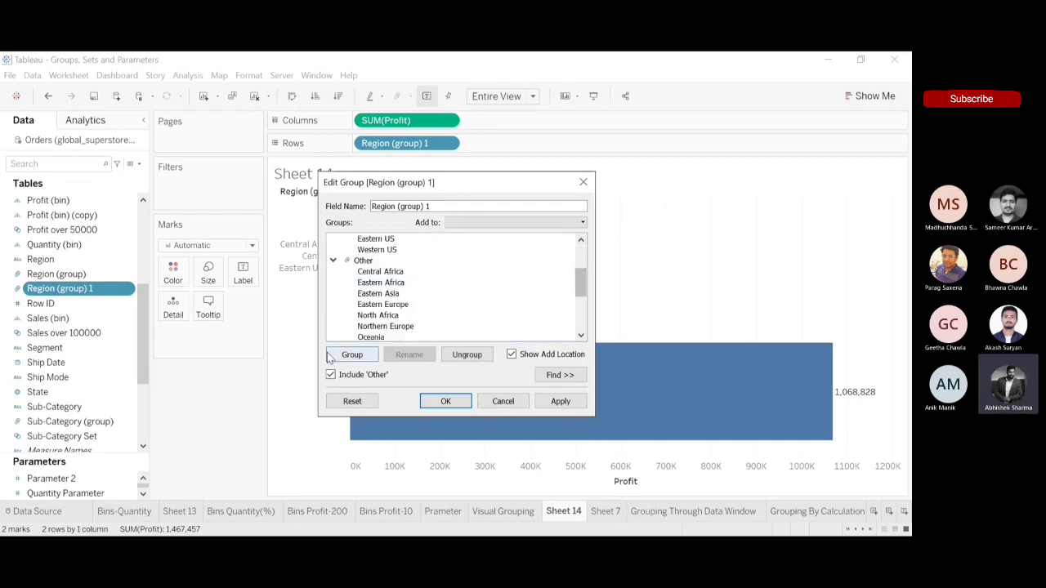
left_click(344, 362)
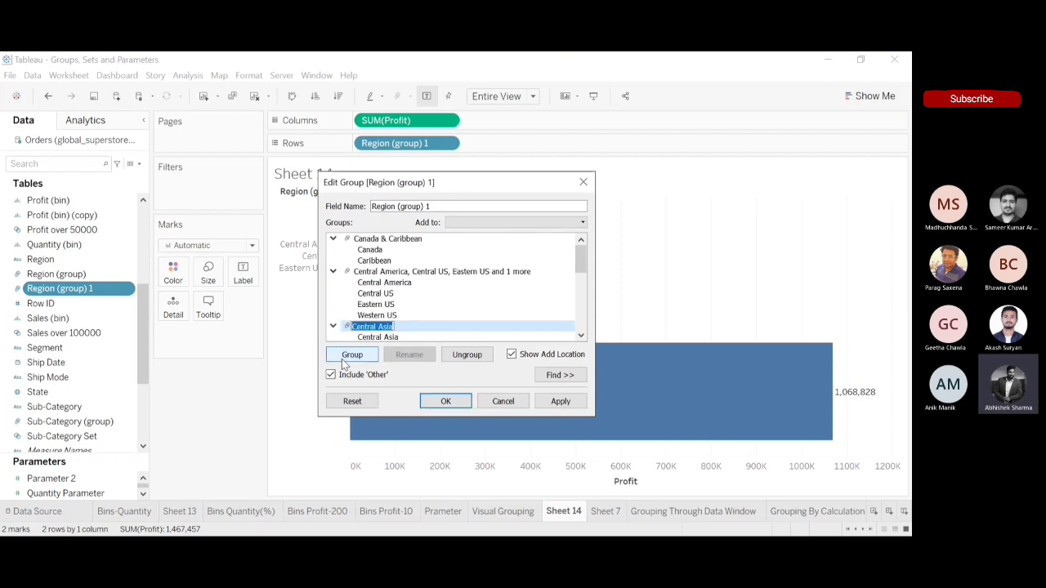
left_click_drag(581, 260, 577, 278)
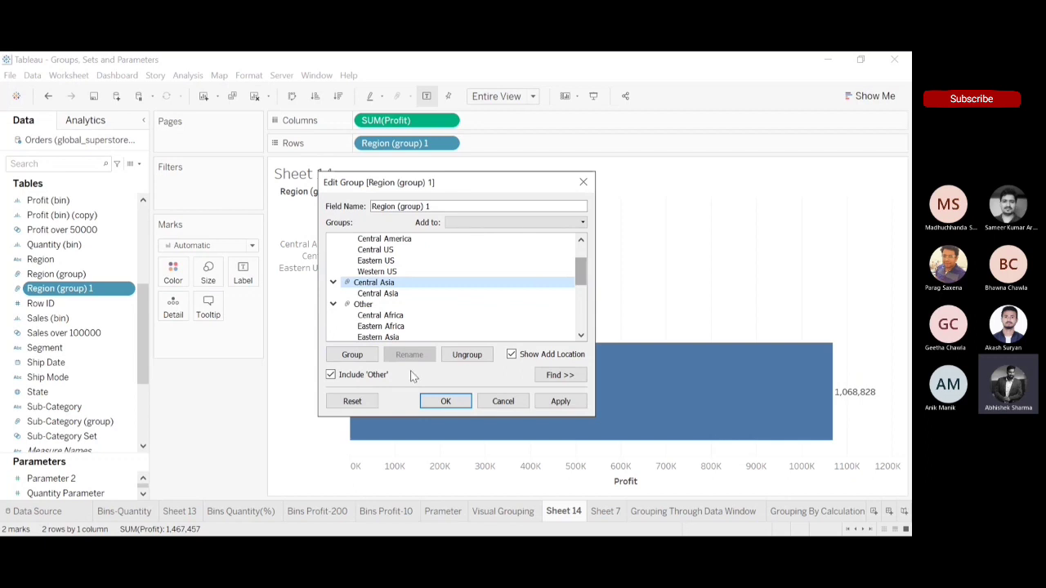
left_click(445, 402)
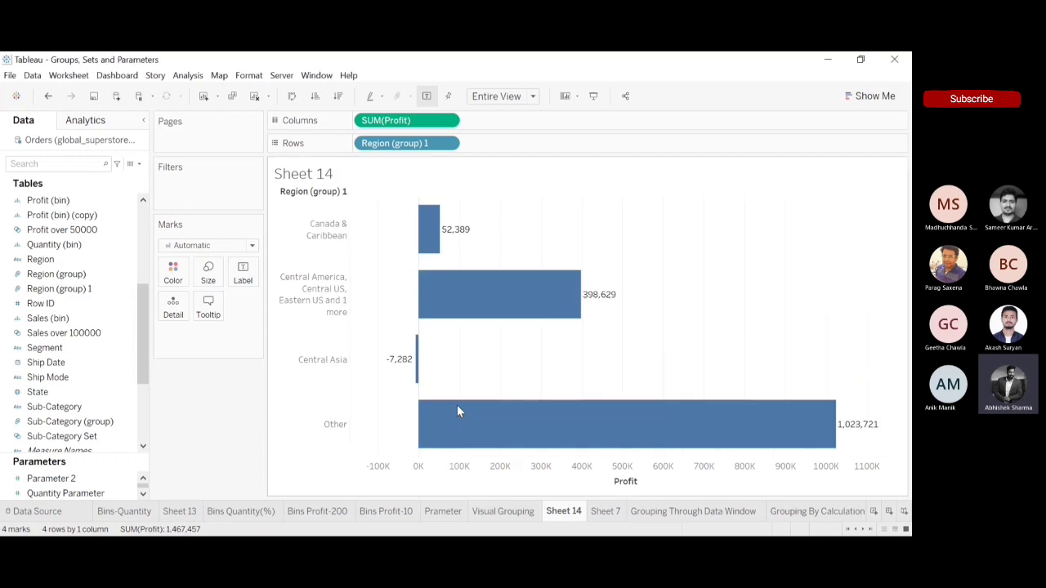
mouse_move(500, 318)
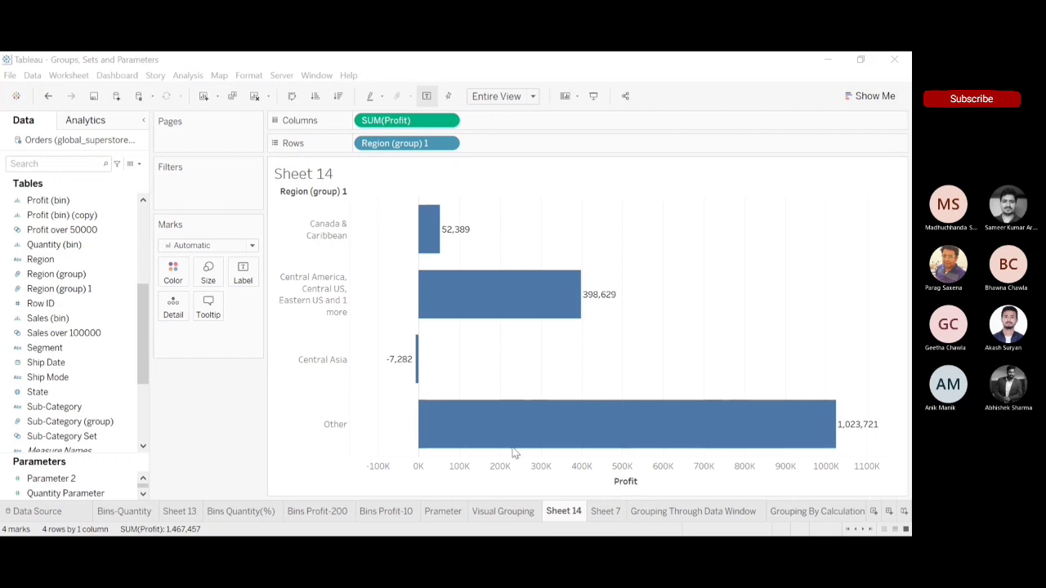
left_click(838, 69)
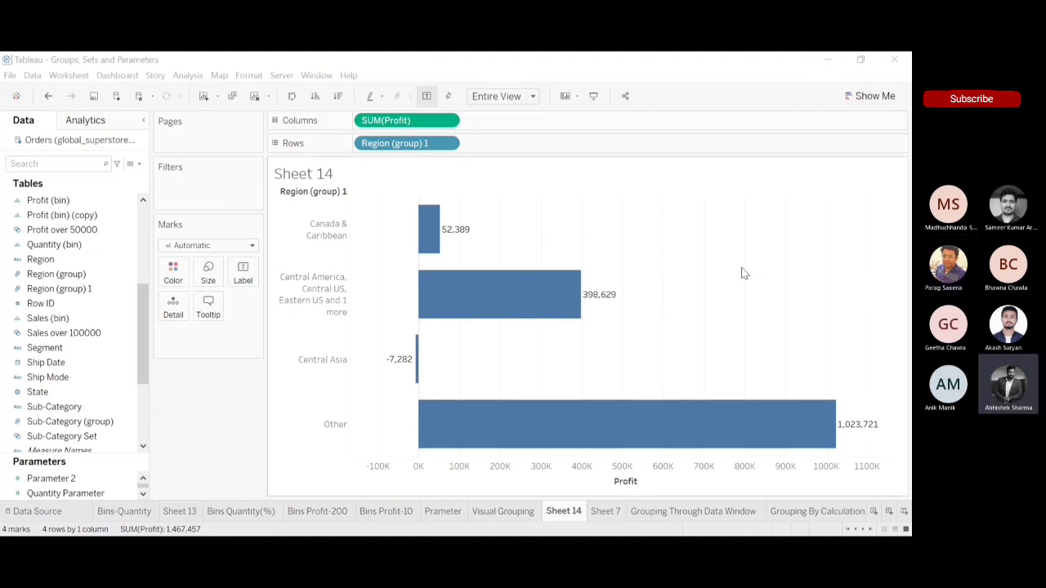
left_click(885, 435)
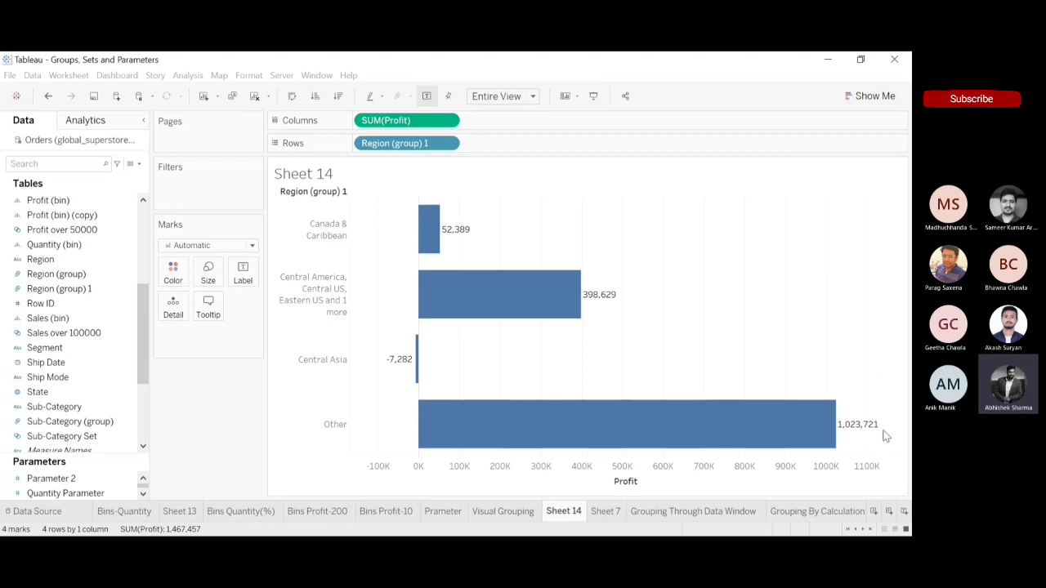
Step: On the Visual Grouping sheet, recolor Canada & Caribbean purple, Central Asia green and Other yellow
left_click(604, 514)
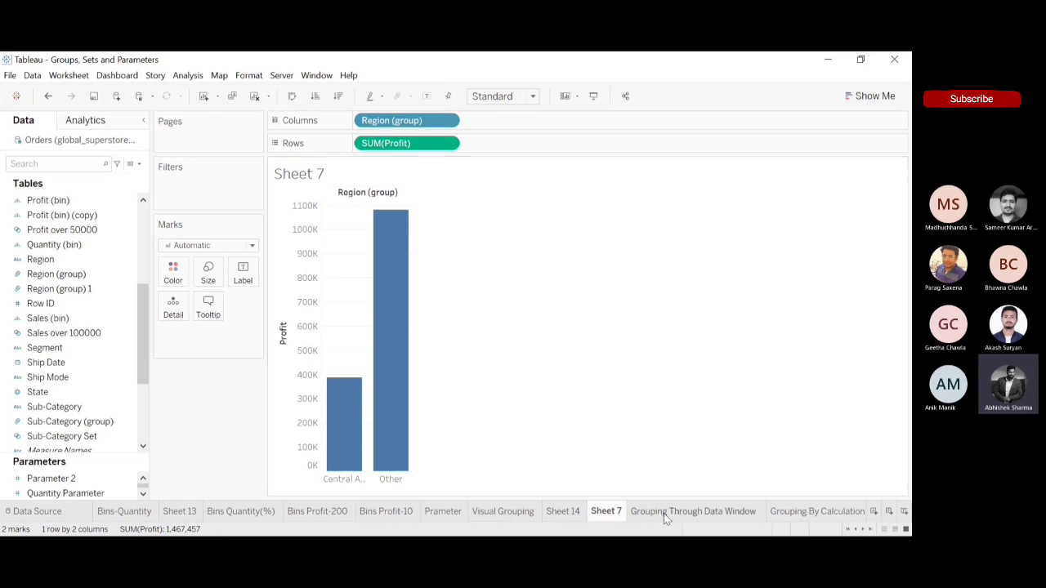
left_click(508, 513)
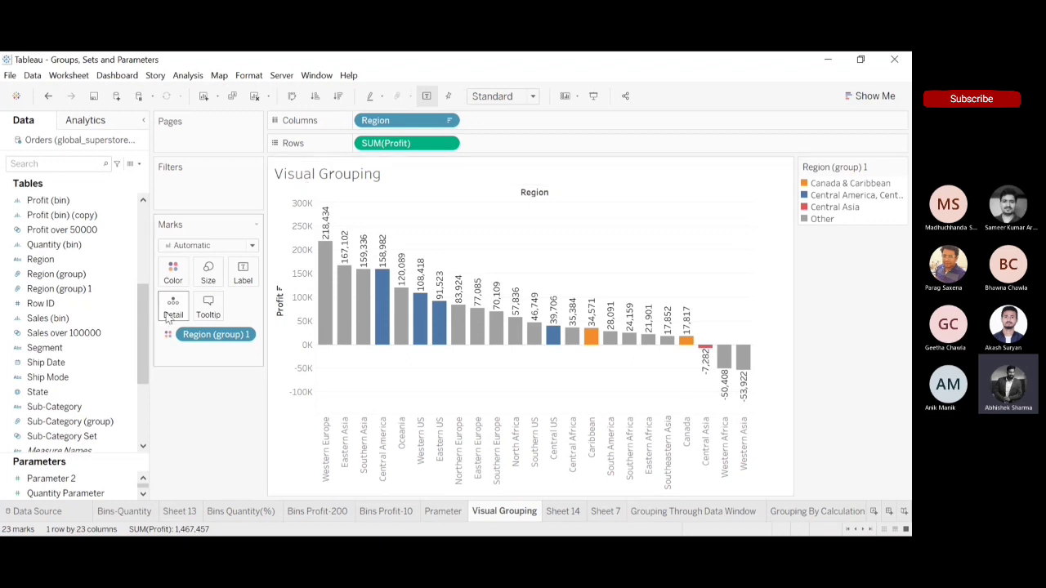
mouse_move(392, 306)
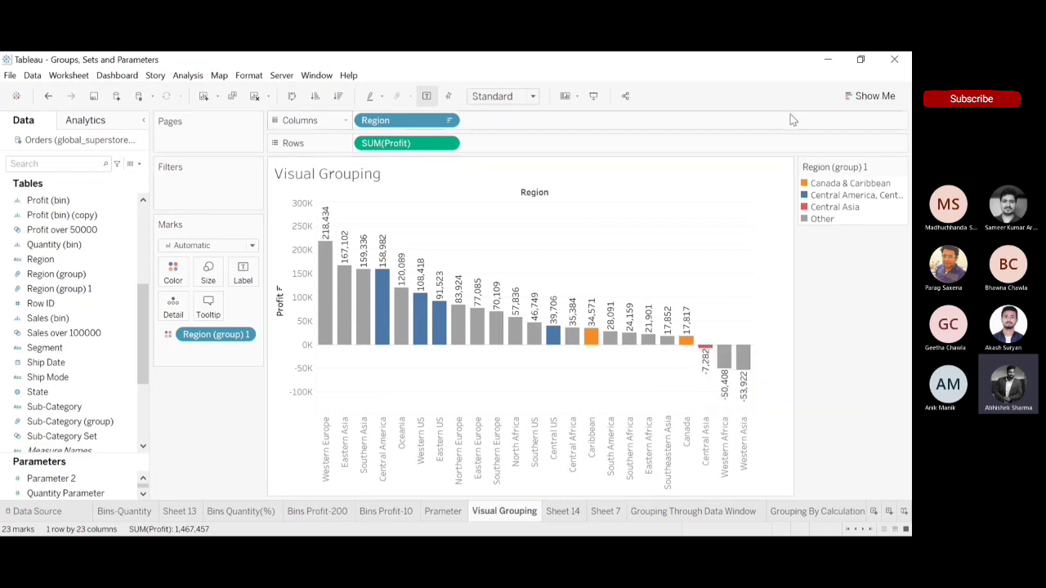
double_click(805, 185)
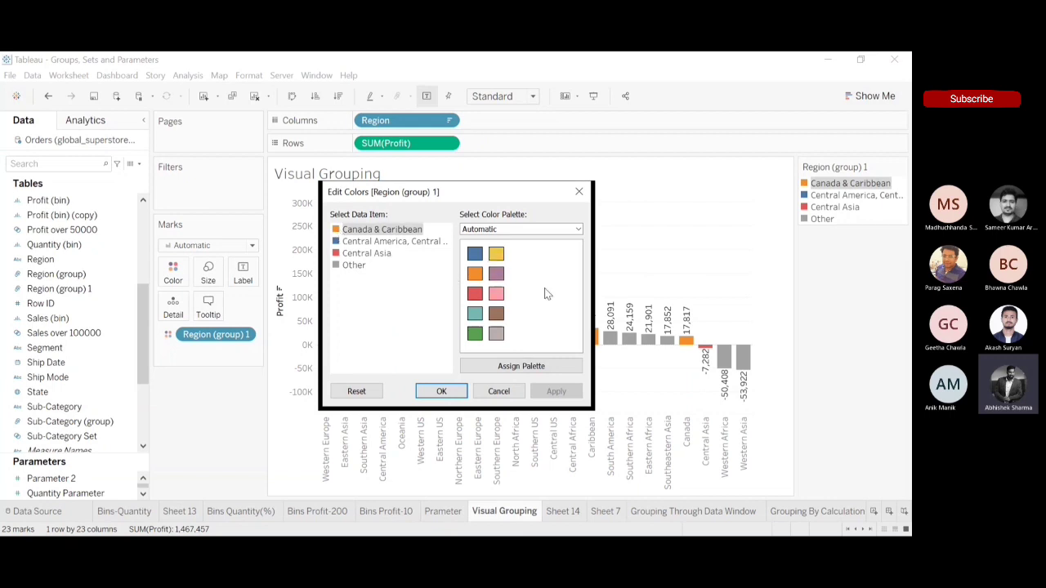
left_click(496, 272)
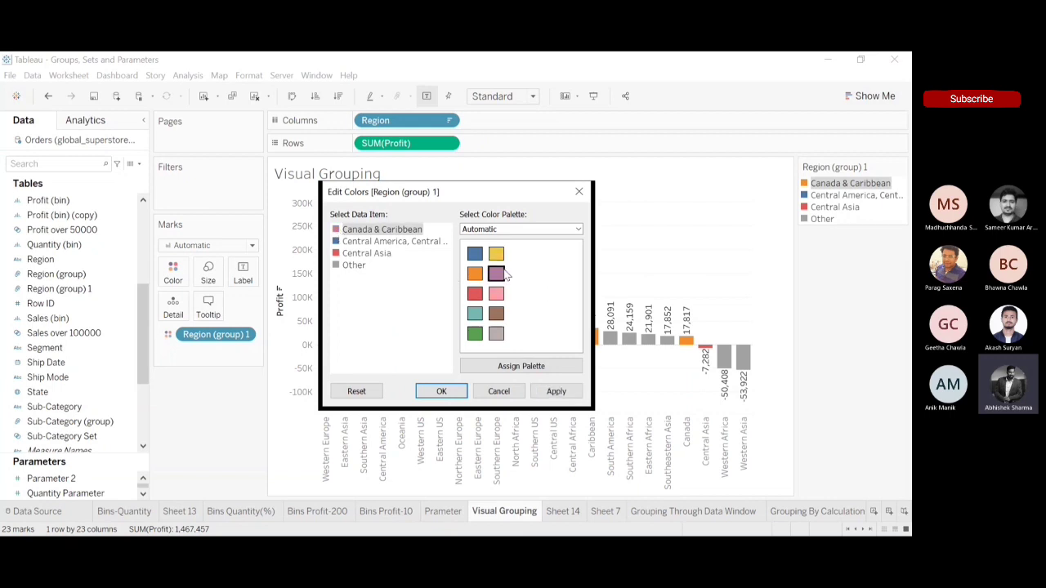
left_click(341, 254)
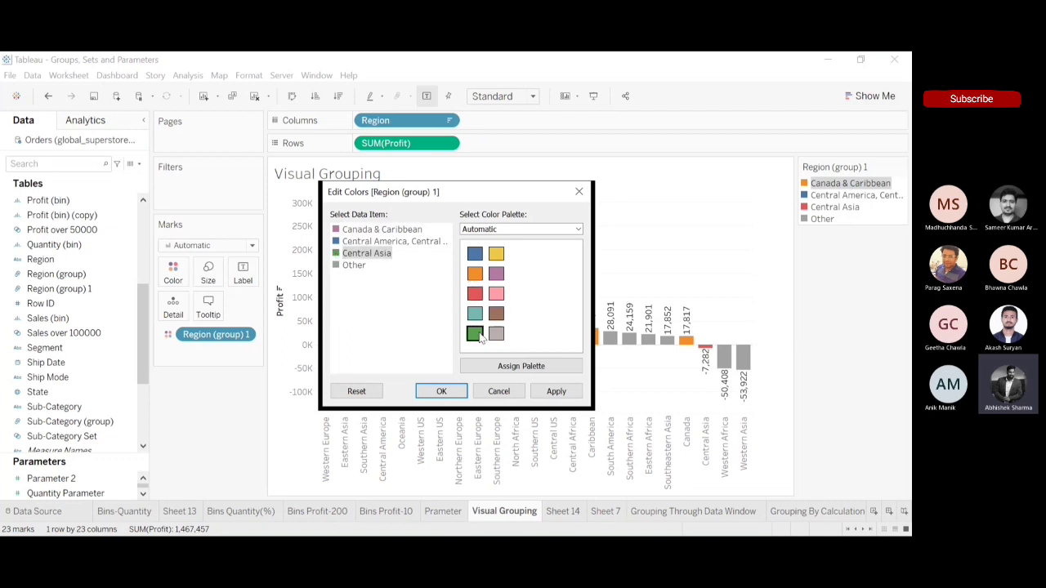
left_click(337, 268)
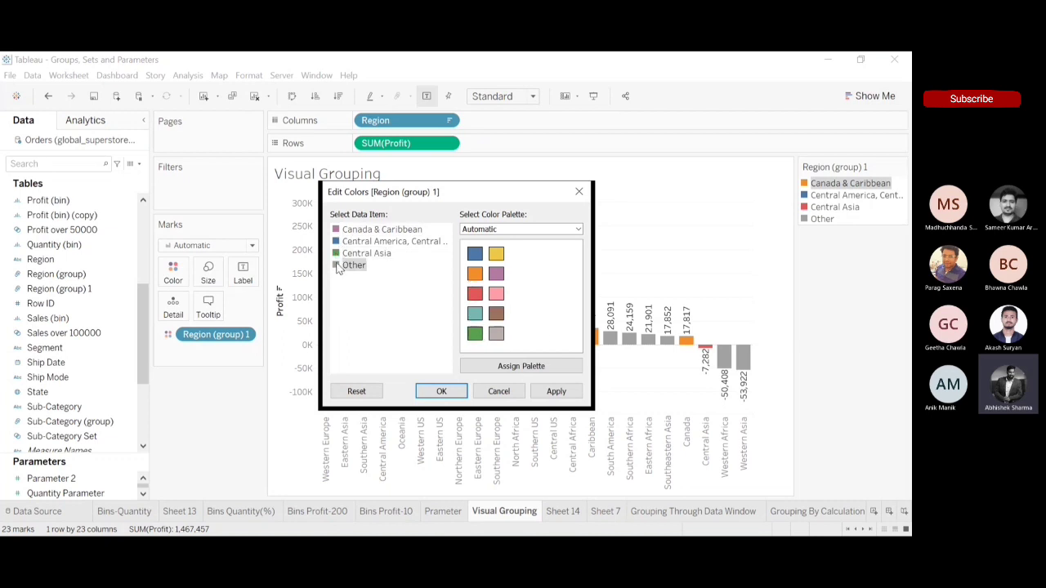
left_click(497, 255)
left_click(441, 391)
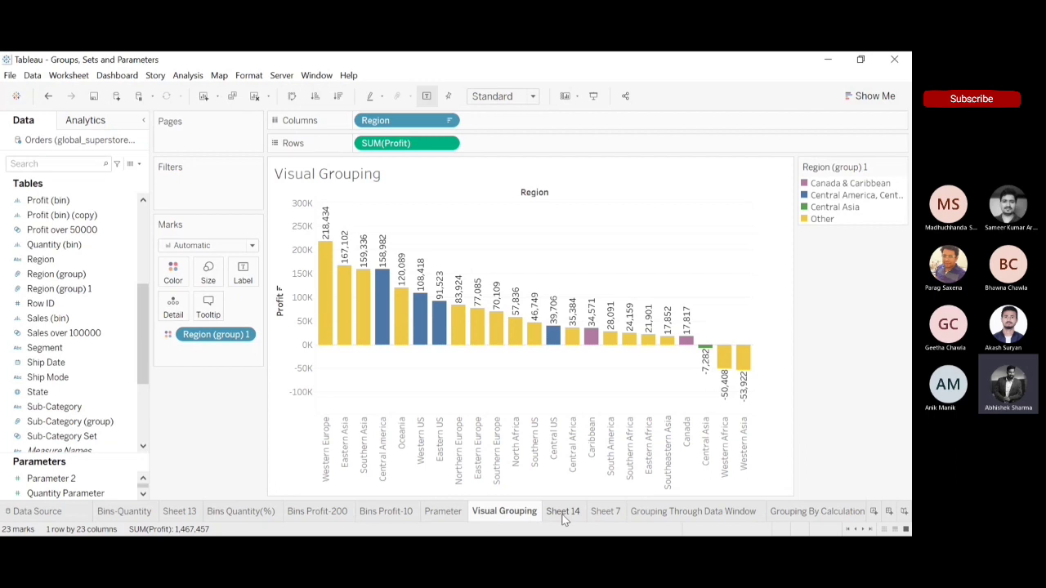
Step: On the Grouping Through Data Window sheet, review the Region members in the Create Group dialog and close it without creating a group
left_click(653, 514)
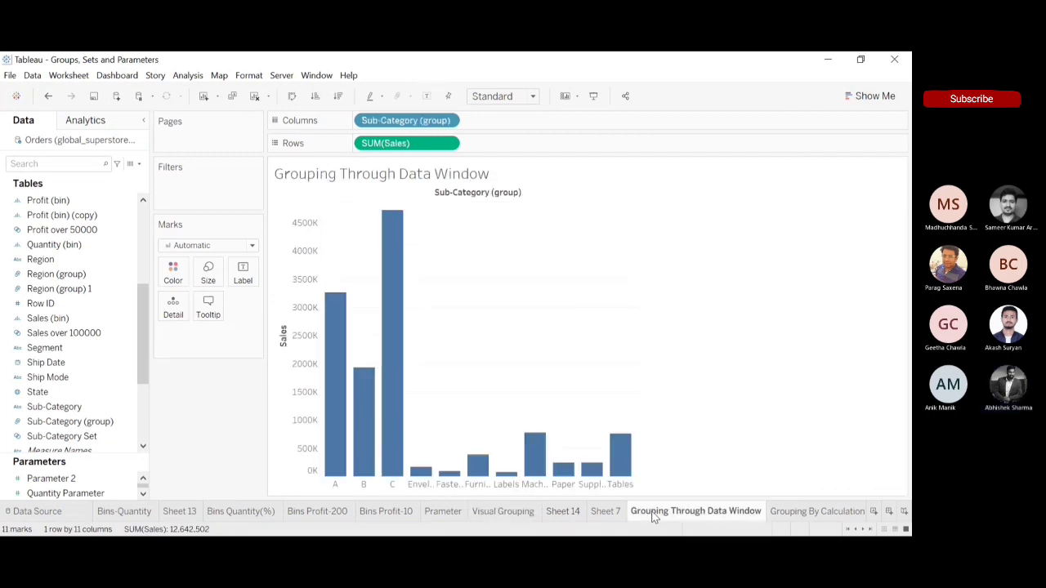
left_click(504, 513)
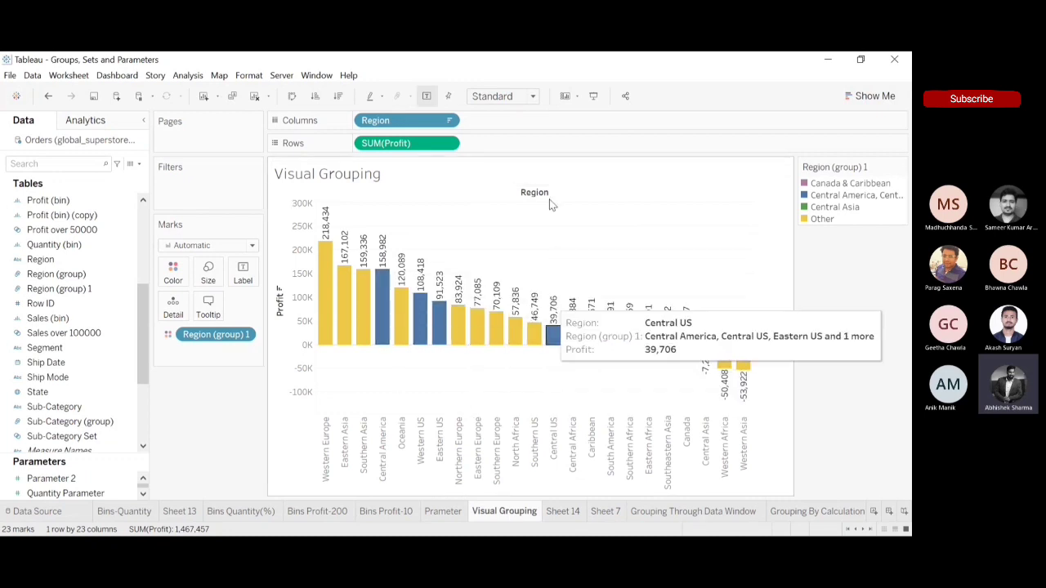
left_click(691, 519)
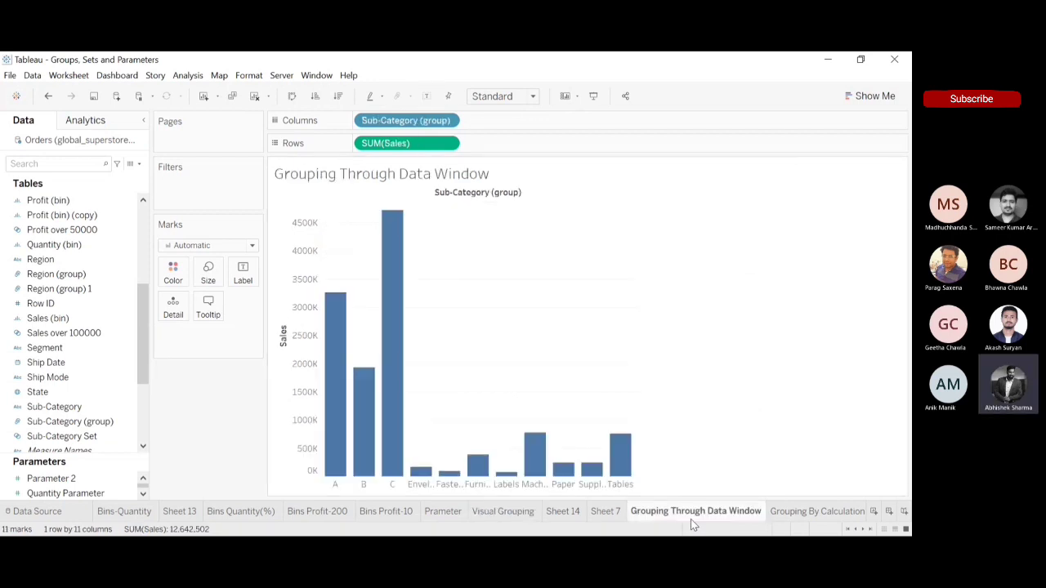
mouse_move(139, 341)
left_mouse_down()
mouse_move(139, 383)
mouse_move(140, 358)
left_mouse_up()
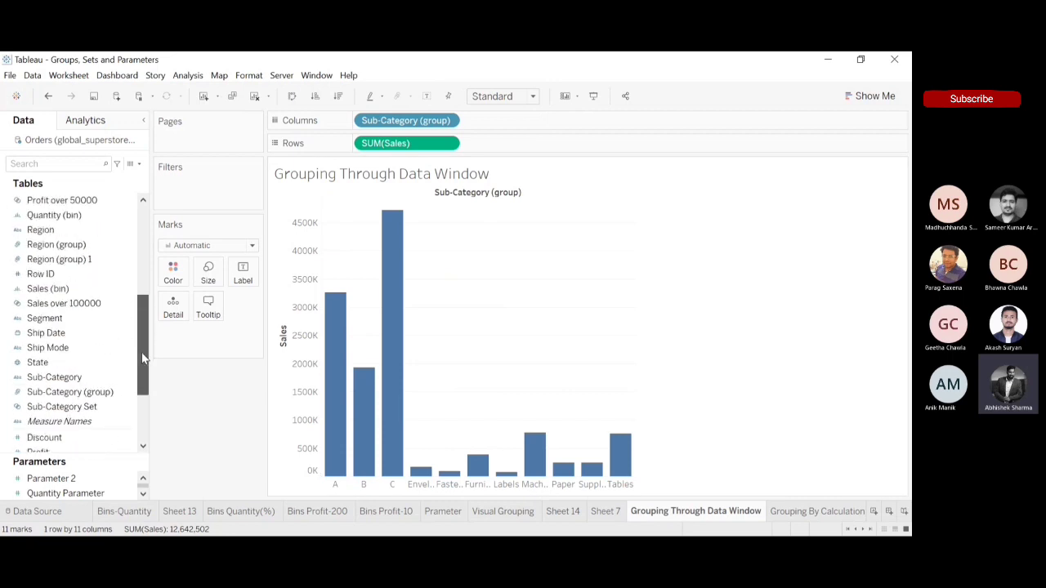
mouse_move(141, 345)
left_mouse_down()
mouse_move(144, 308)
mouse_move(142, 358)
mouse_move(142, 337)
left_mouse_up()
left_click(128, 247)
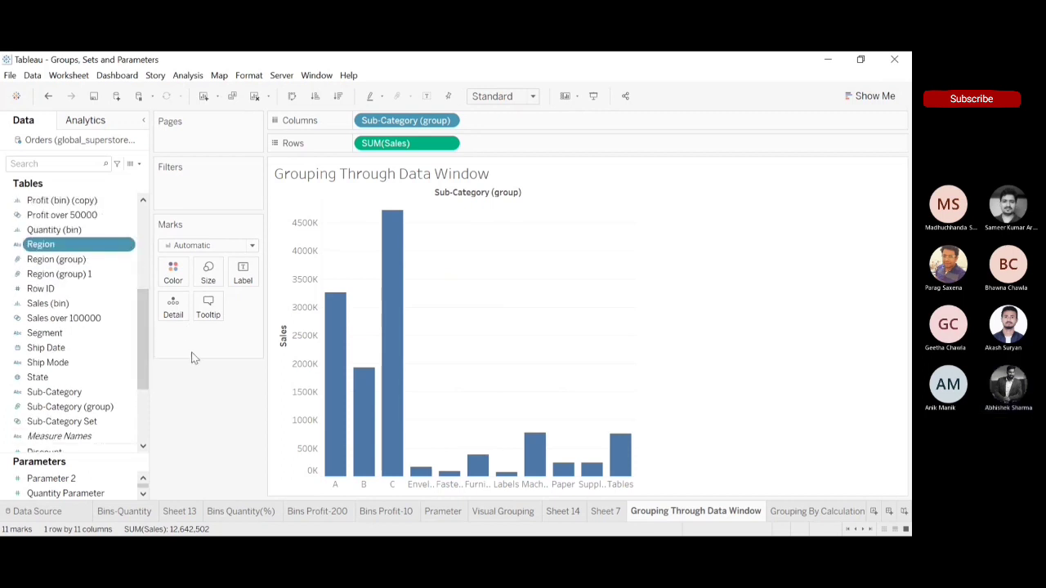
left_click(275, 374)
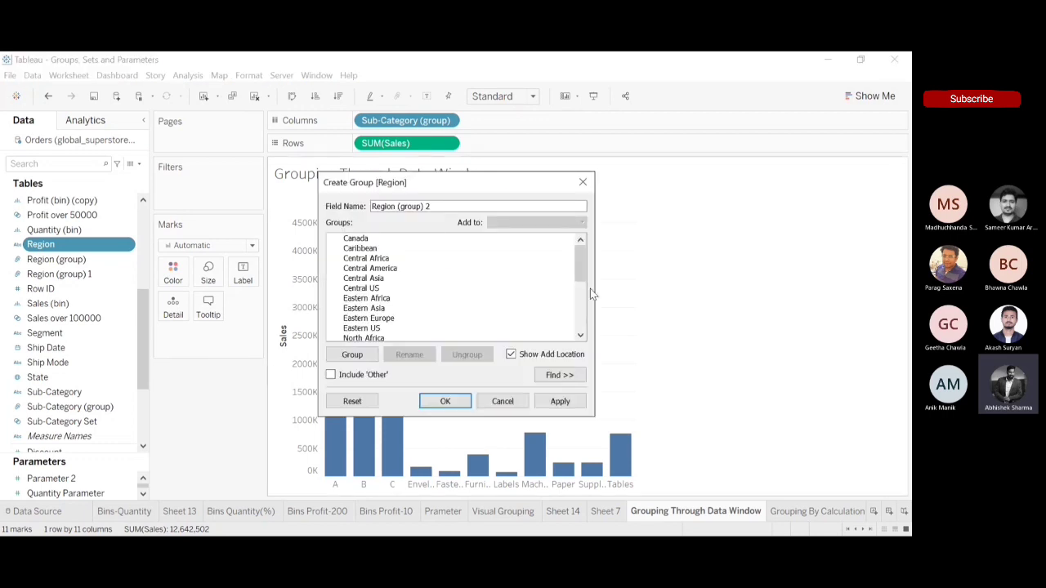
mouse_move(575, 255)
left_mouse_down()
mouse_move(580, 312)
mouse_move(578, 263)
left_mouse_up()
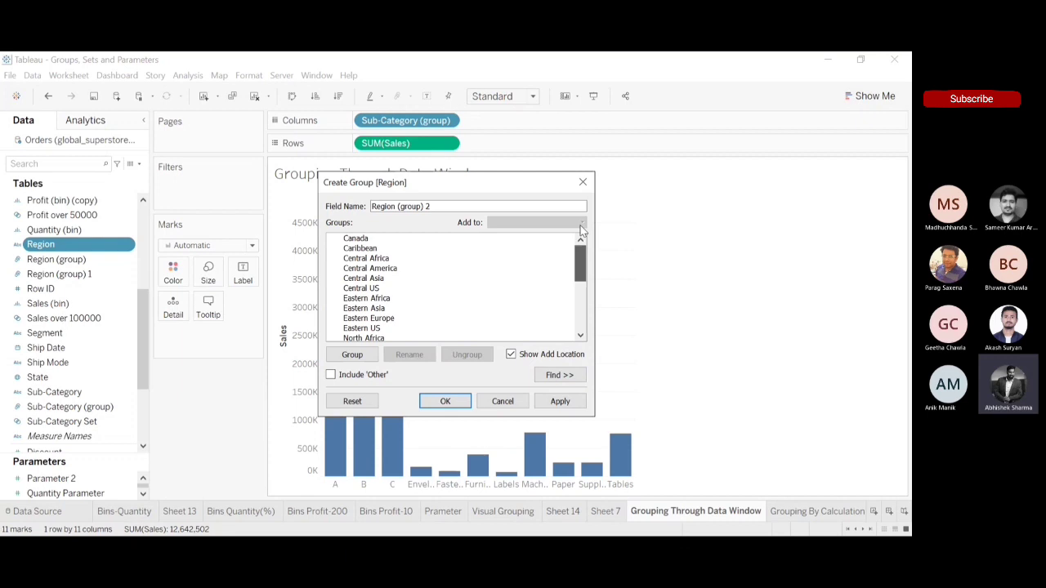
left_click(583, 182)
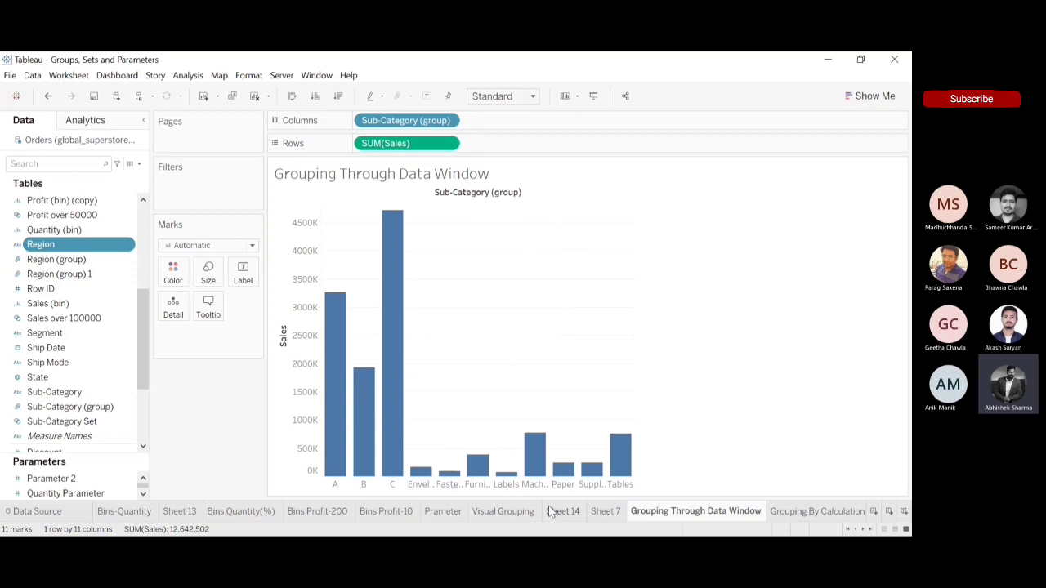
Step: Add a new worksheet after Visual Grouping and build a chart with Market on columns and SUM(Profit) on rows
left_click(516, 513)
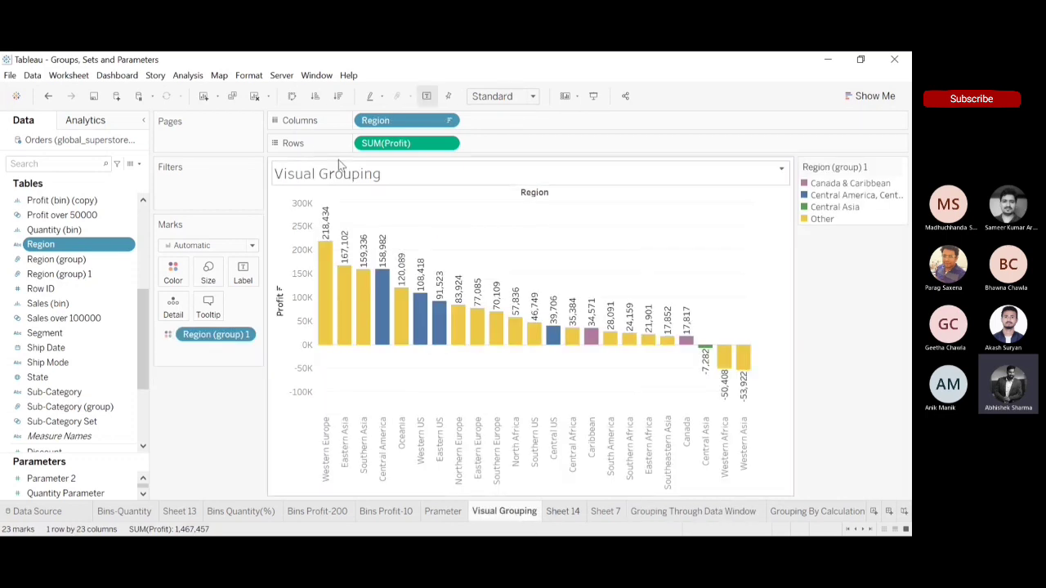
left_click(204, 96)
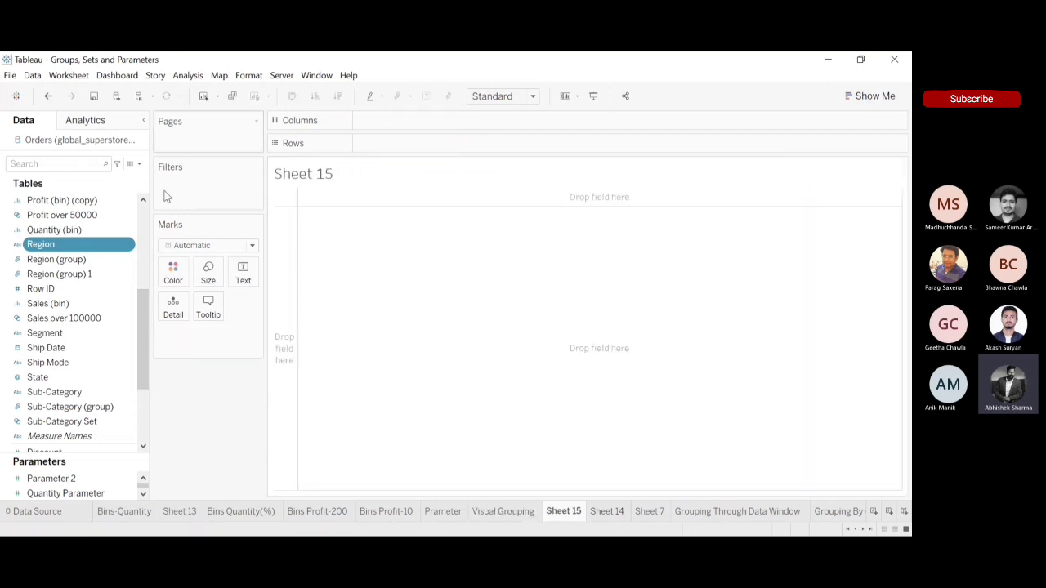
left_click_drag(147, 346, 150, 222)
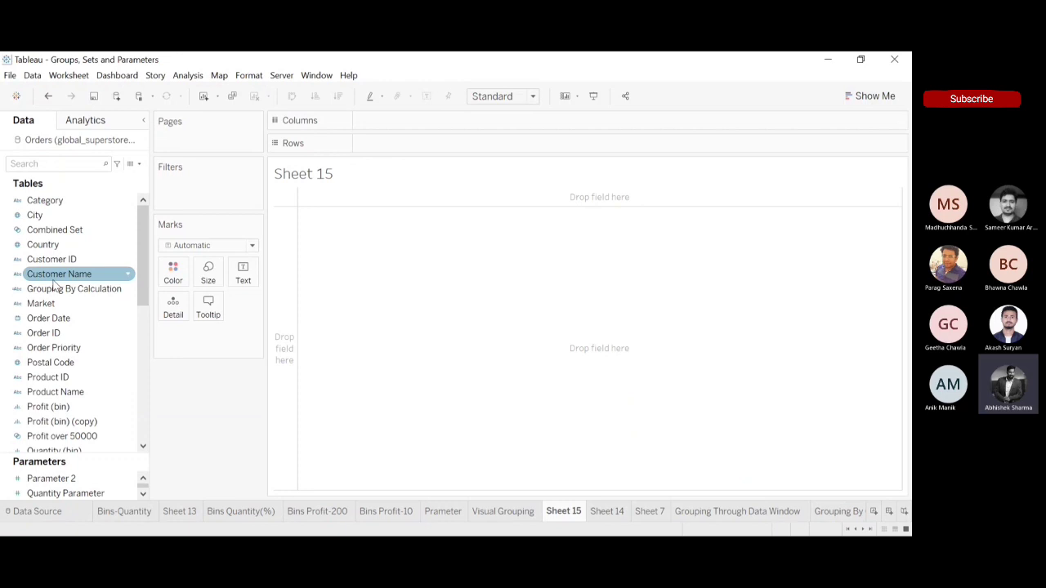
mouse_move(144, 274)
left_mouse_down()
mouse_move(146, 373)
mouse_move(140, 286)
left_mouse_up()
left_click_drag(41, 274, 420, 120)
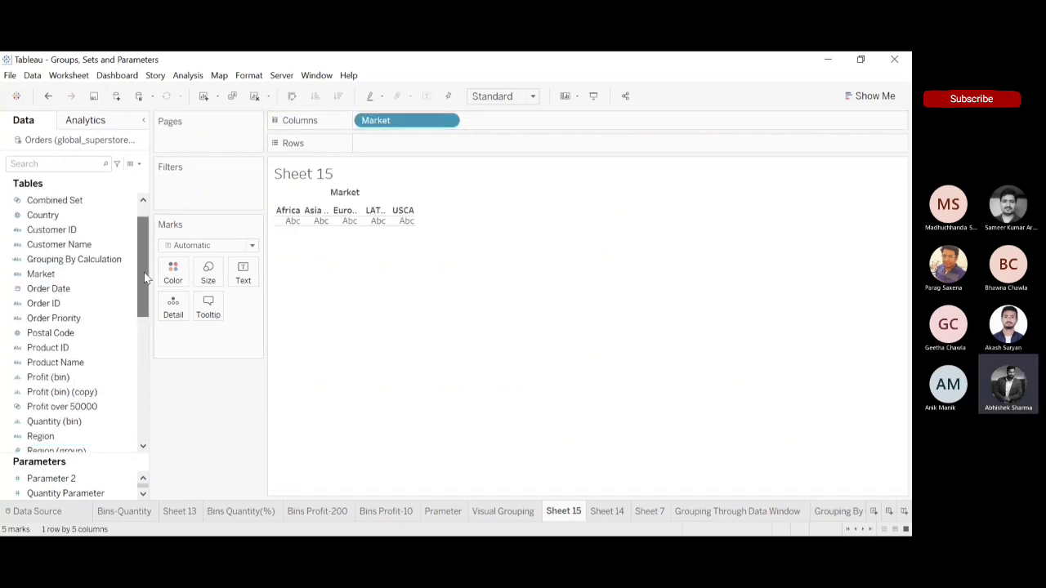
left_click_drag(142, 272, 144, 392)
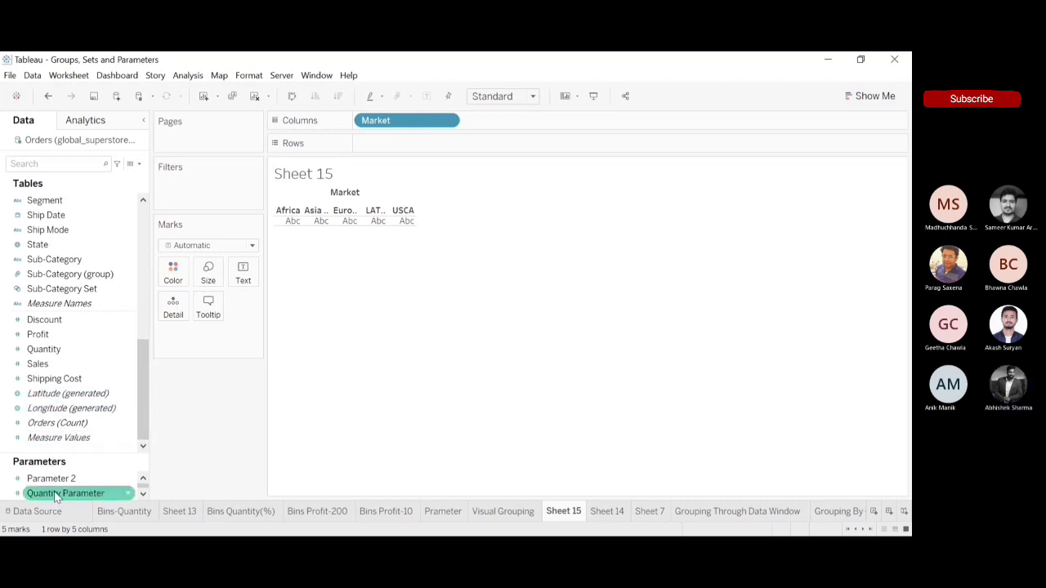
left_click_drag(38, 335, 399, 153)
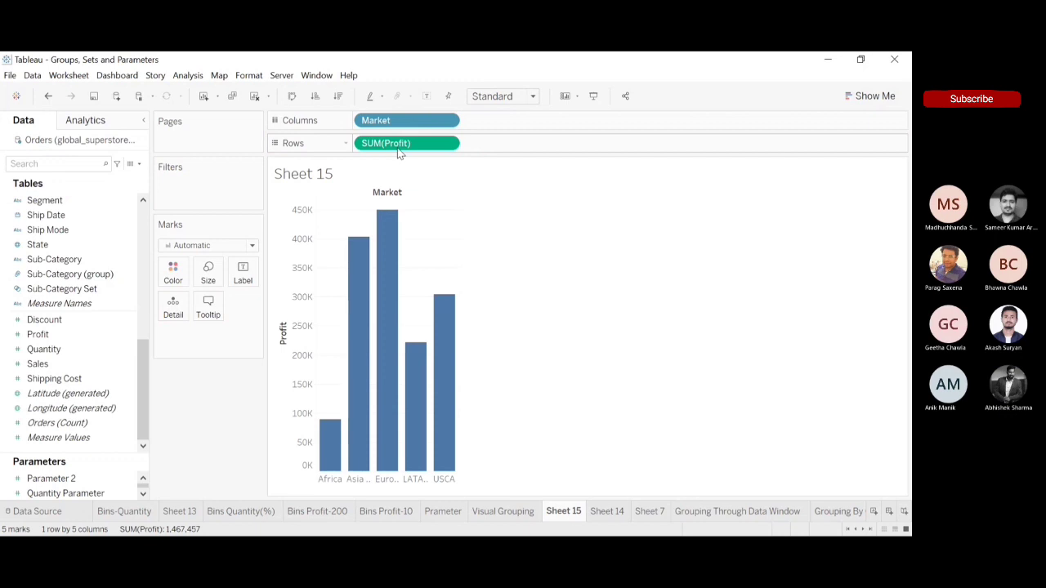
Step: Color the market profit bars by Region (group) 1 and fit the chart to Entire View
left_click_drag(141, 394, 161, 174)
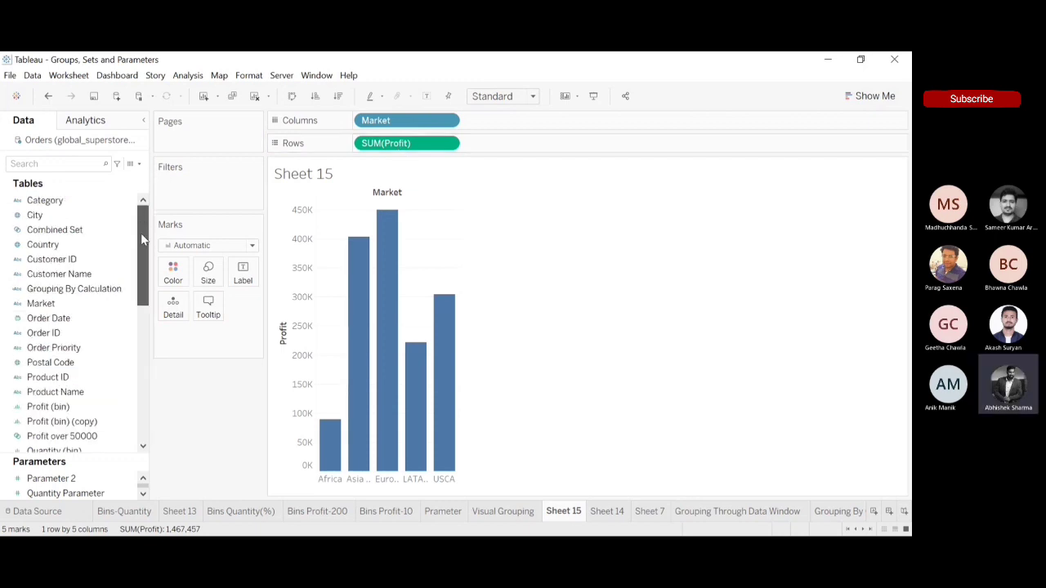
left_click_drag(141, 239, 140, 323)
left_click_drag(58, 347, 170, 276)
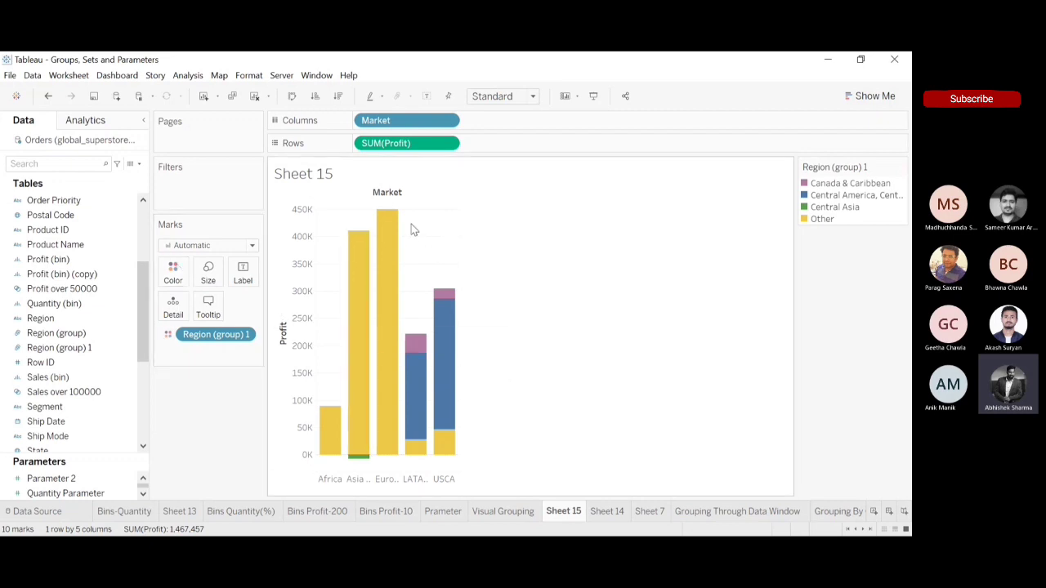
mouse_move(381, 288)
left_click(534, 98)
left_click(491, 150)
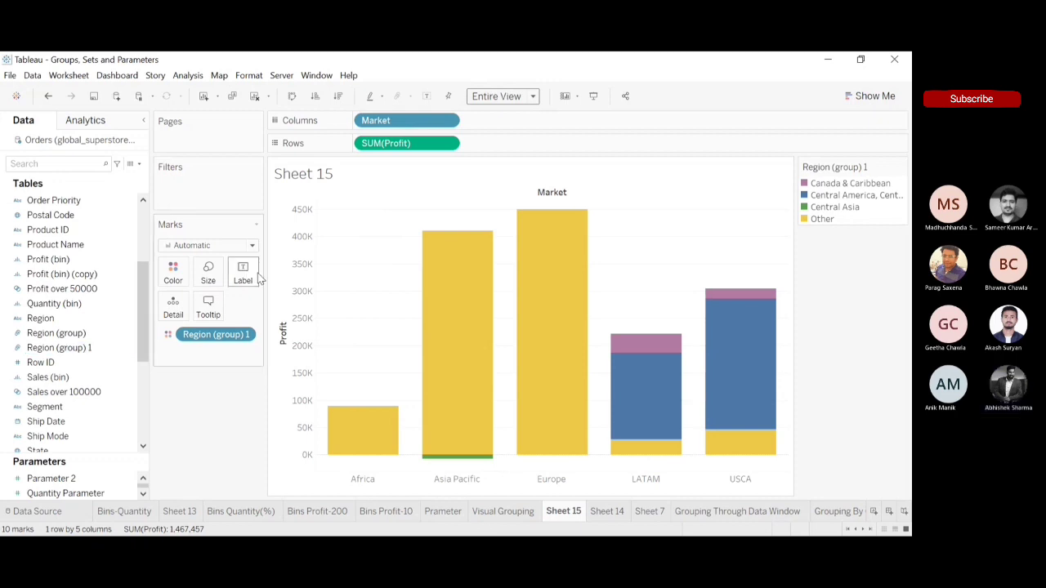
Step: Label the bars with Region (group) 1 and add the same group field to the tooltip
left_click_drag(78, 349, 247, 281)
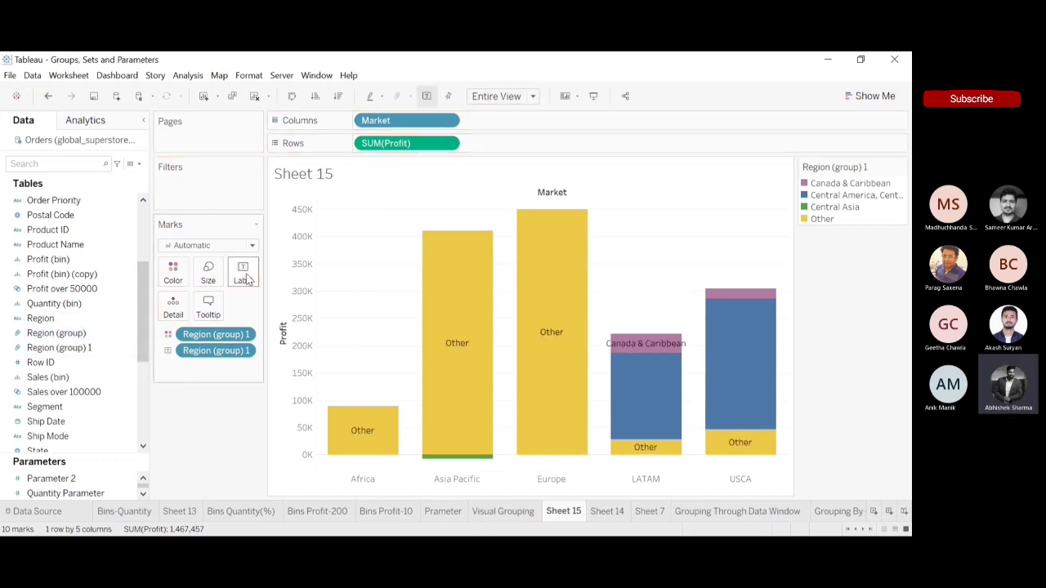
left_click(56, 334)
left_click_drag(56, 335, 209, 309)
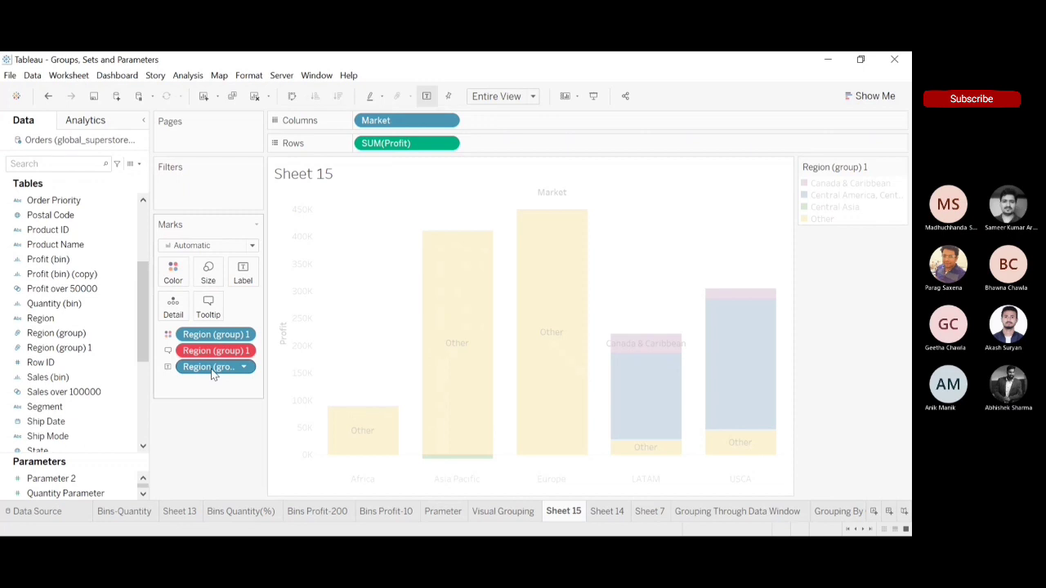
Step: Undo adding the group field to the tooltip, and insert Region (group) 1 at the start of the tooltip text instead
key("ctrl+z")
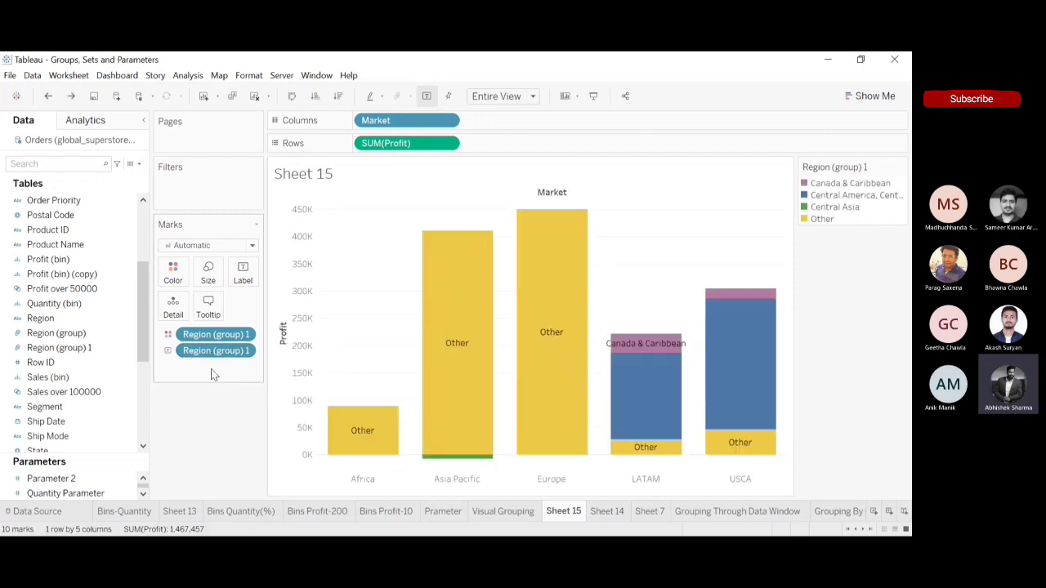
double_click(219, 351)
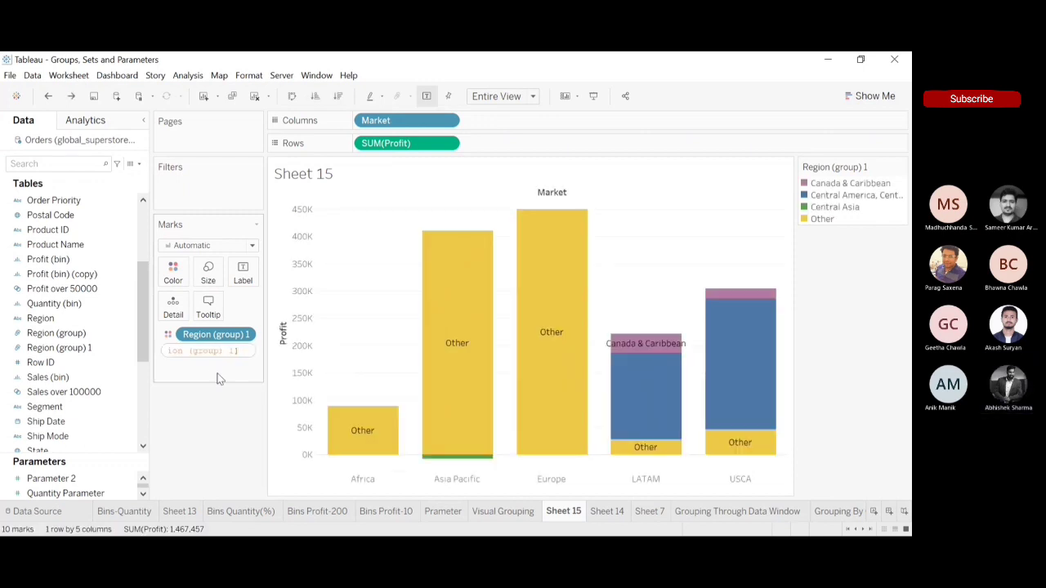
left_click(219, 378)
left_click(210, 302)
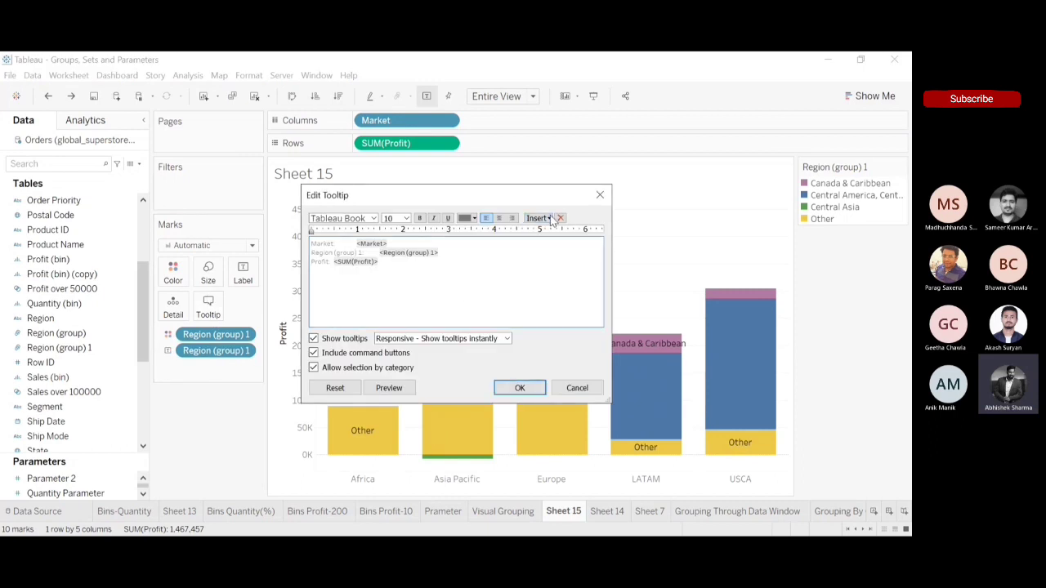
left_click(570, 496)
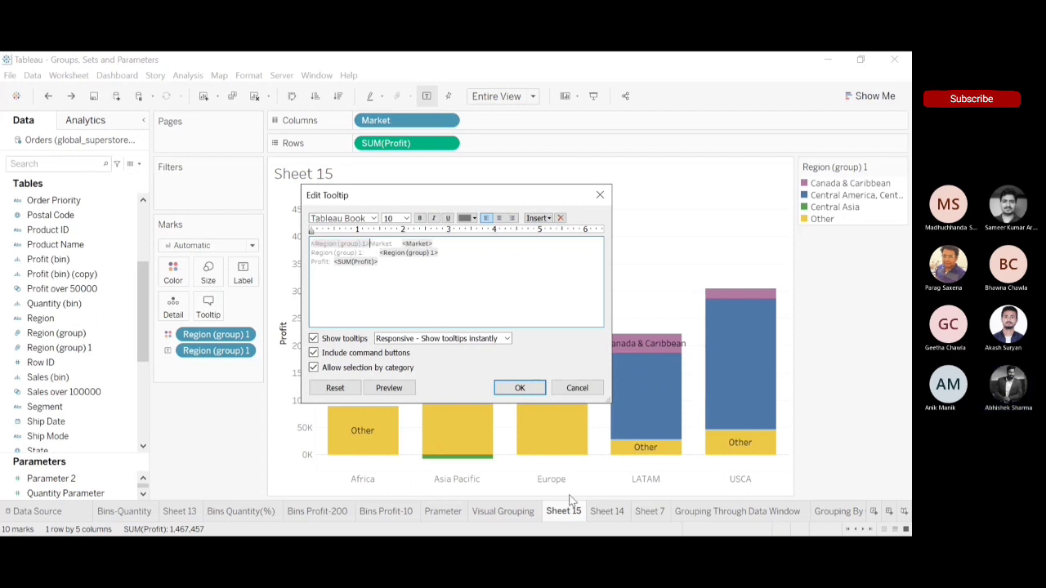
left_click(533, 388)
mouse_move(553, 319)
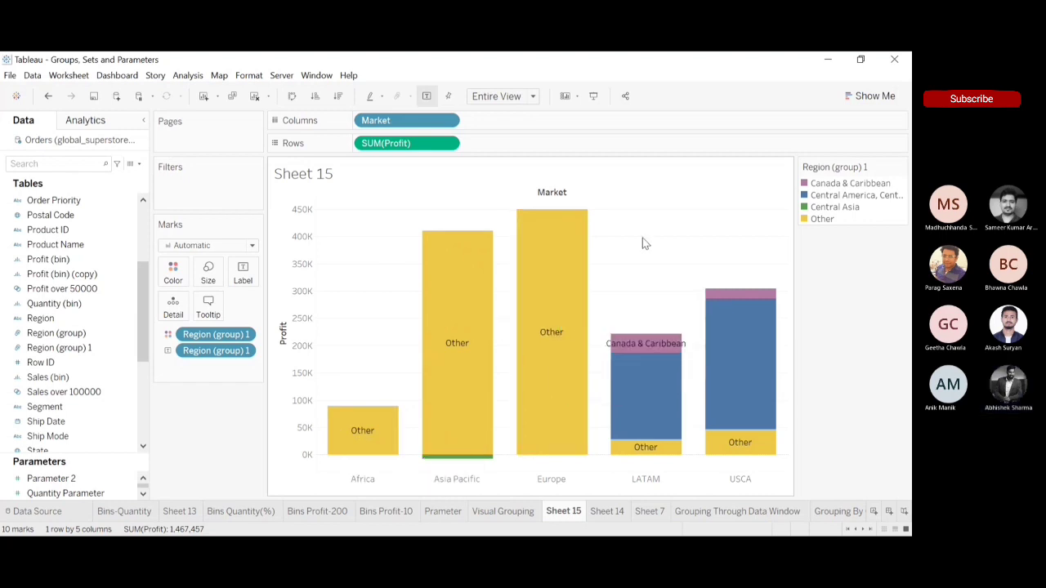
Step: On the Grouping Through Data Window sheet, open Sub-Category (group) for editing and expand groups A, B and C to see their members
left_click(701, 511)
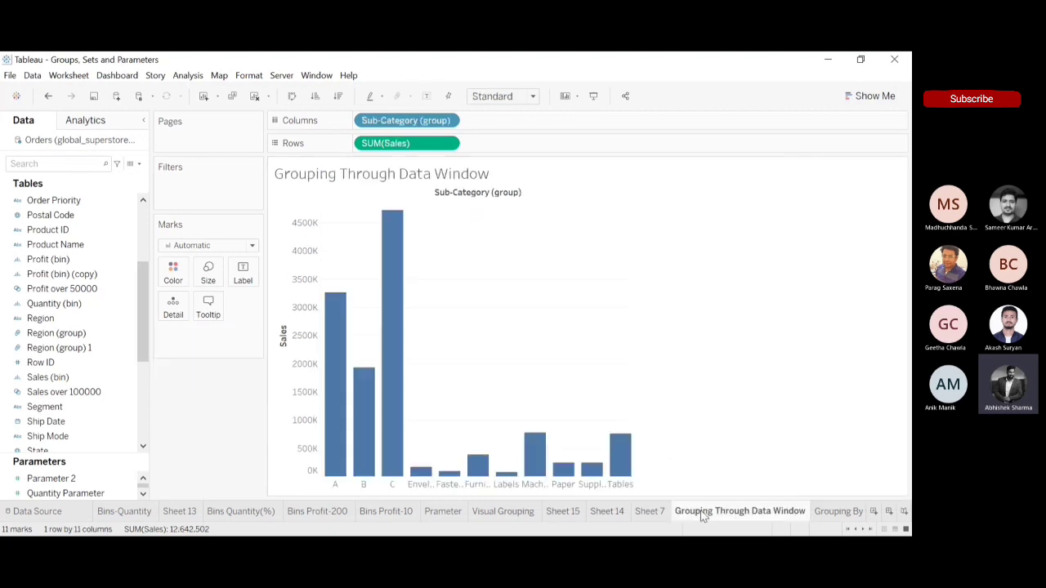
left_click(128, 318)
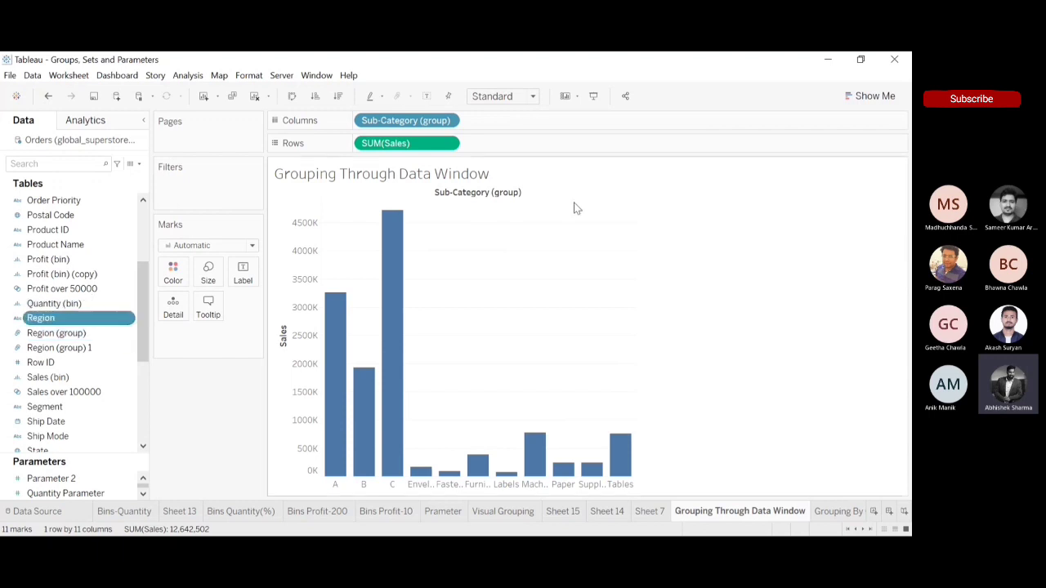
left_click_drag(142, 316, 134, 362)
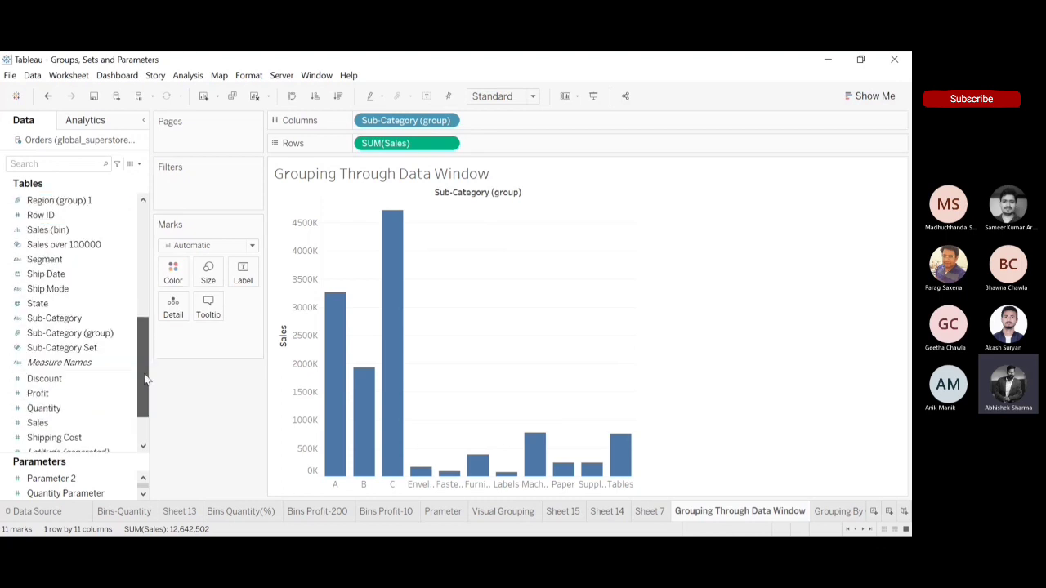
left_click(126, 335)
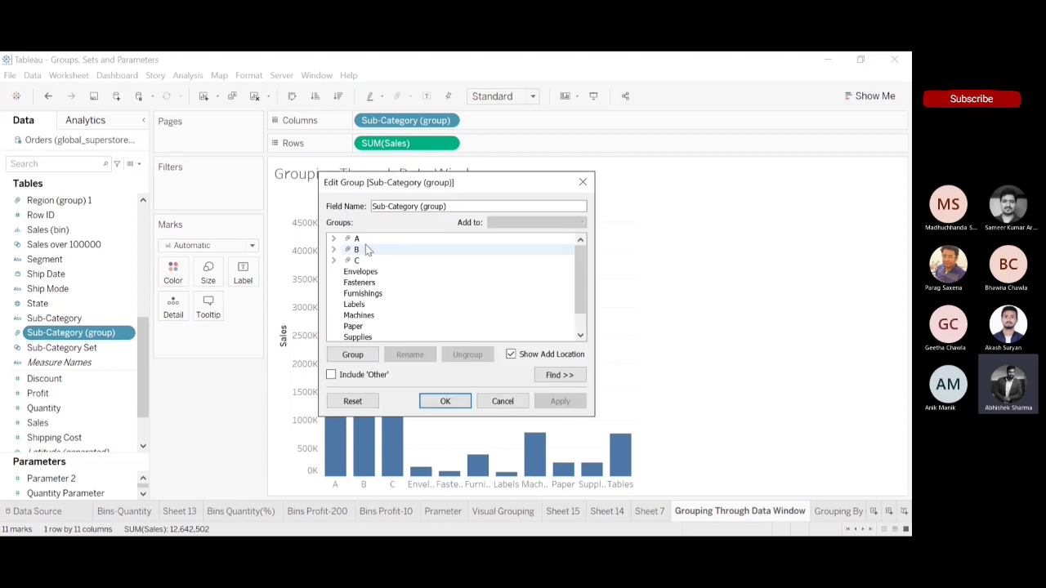
left_click(333, 240)
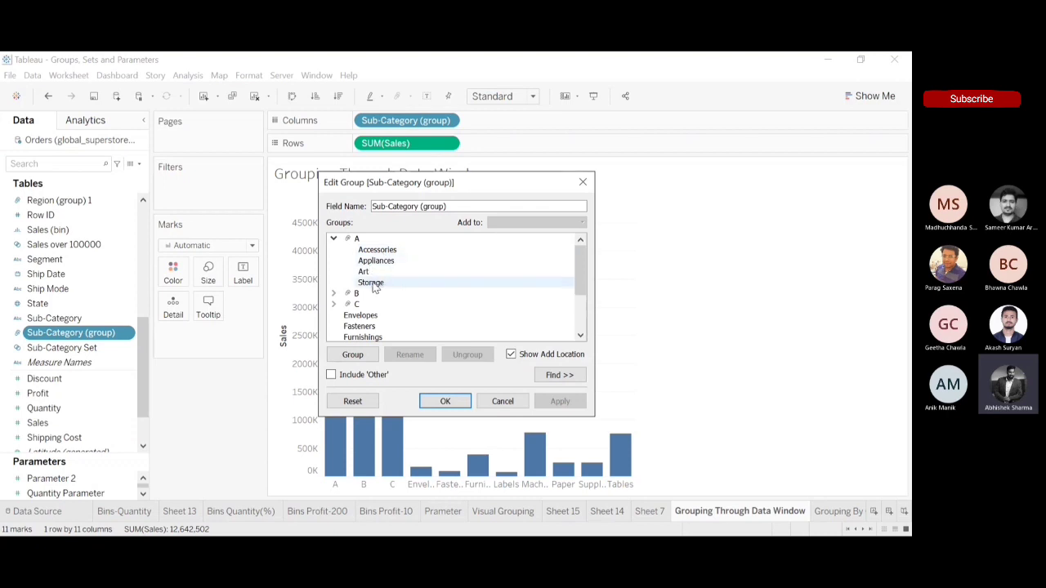
left_click(334, 294)
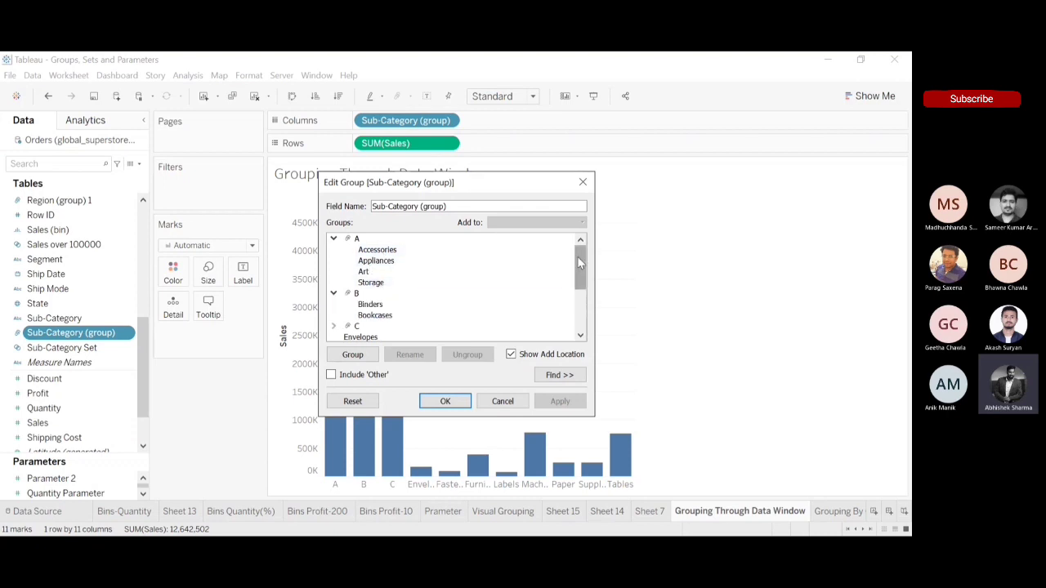
left_click_drag(577, 255, 577, 289)
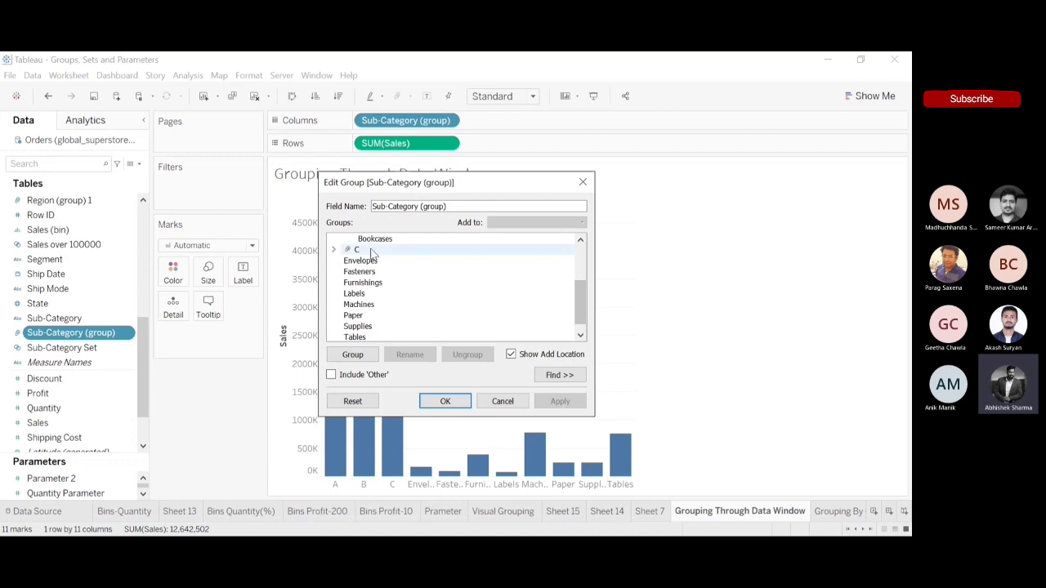
mouse_move(575, 293)
left_mouse_down()
mouse_move(577, 317)
mouse_move(582, 292)
left_mouse_up()
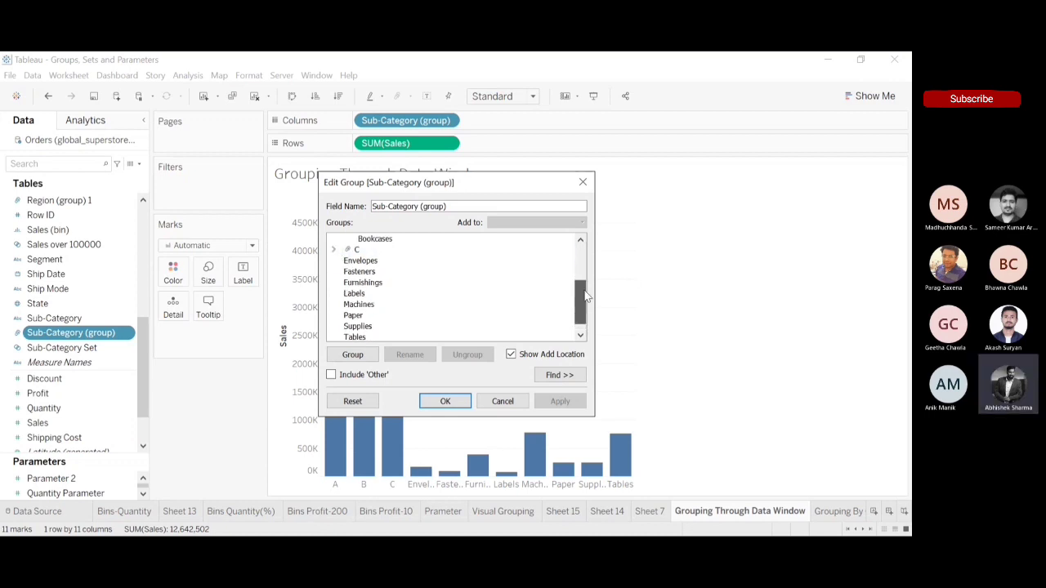
left_click(334, 250)
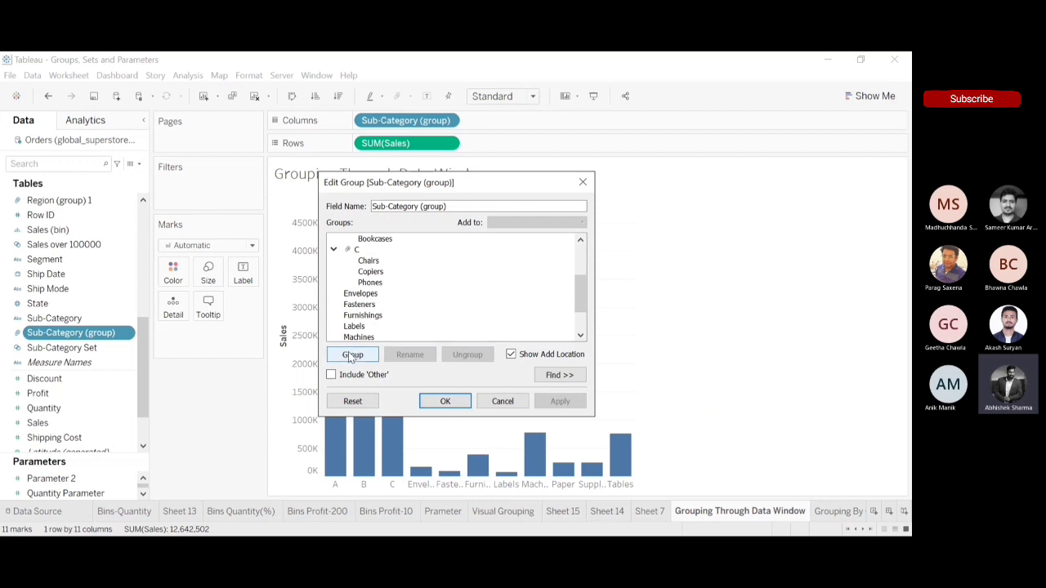
Step: Take Chairs out of group C and Binders out of group B in Sub-Category (group), and apply the changes
left_click(380, 263)
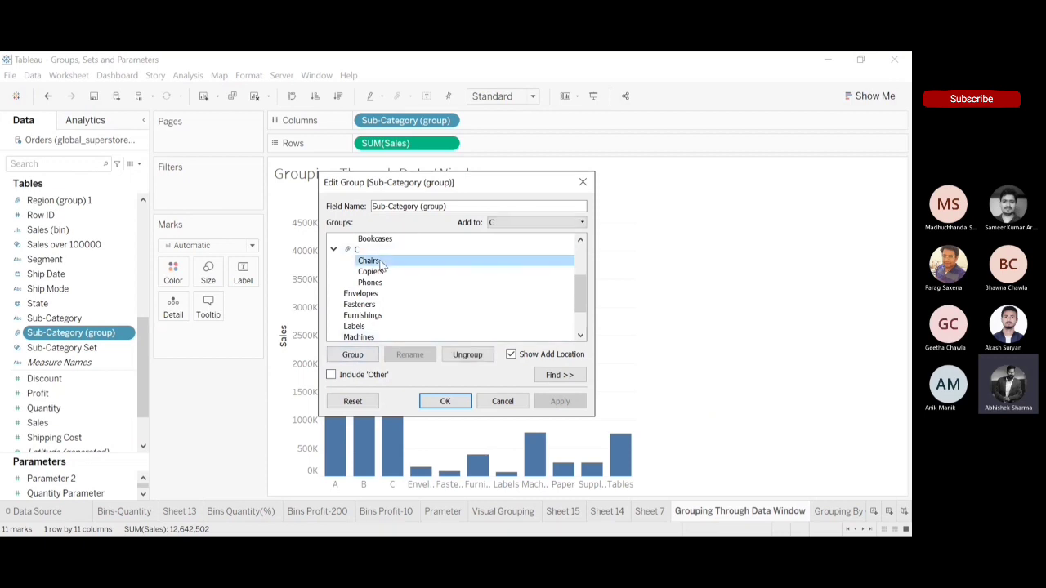
left_click(480, 358)
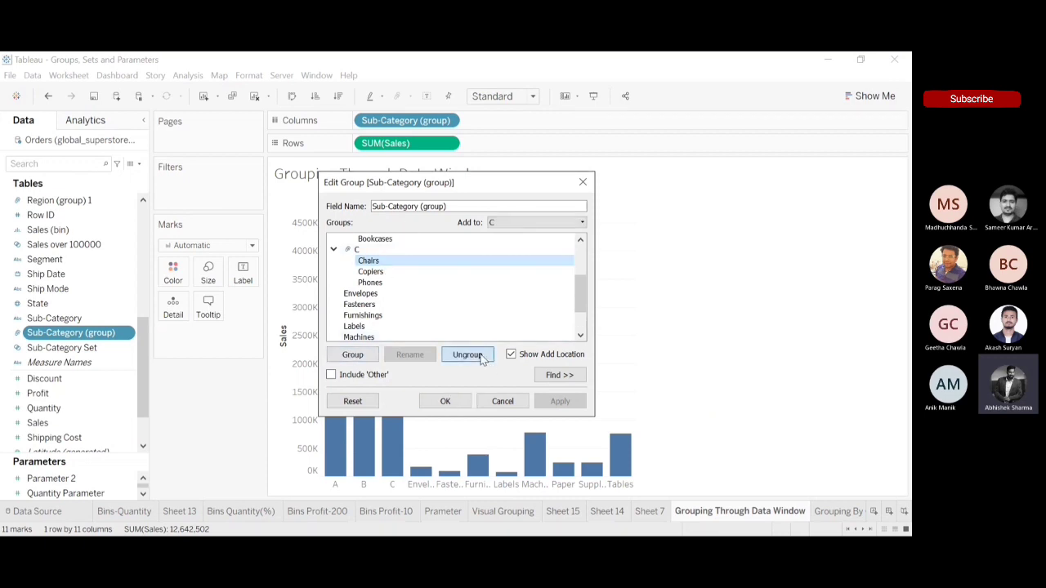
left_click(381, 283)
left_click_drag(384, 286, 381, 342)
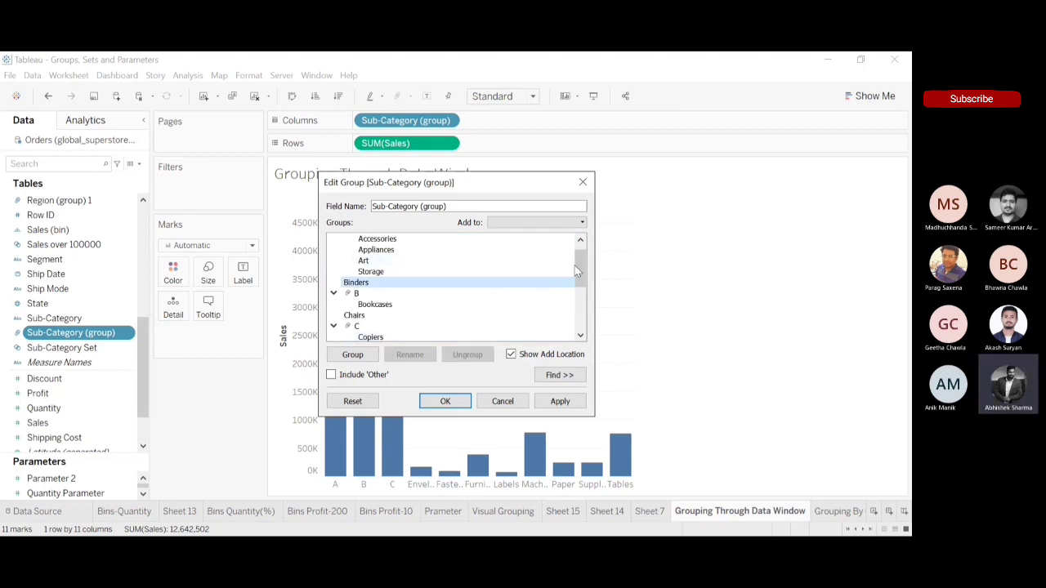
left_click_drag(575, 265, 575, 310)
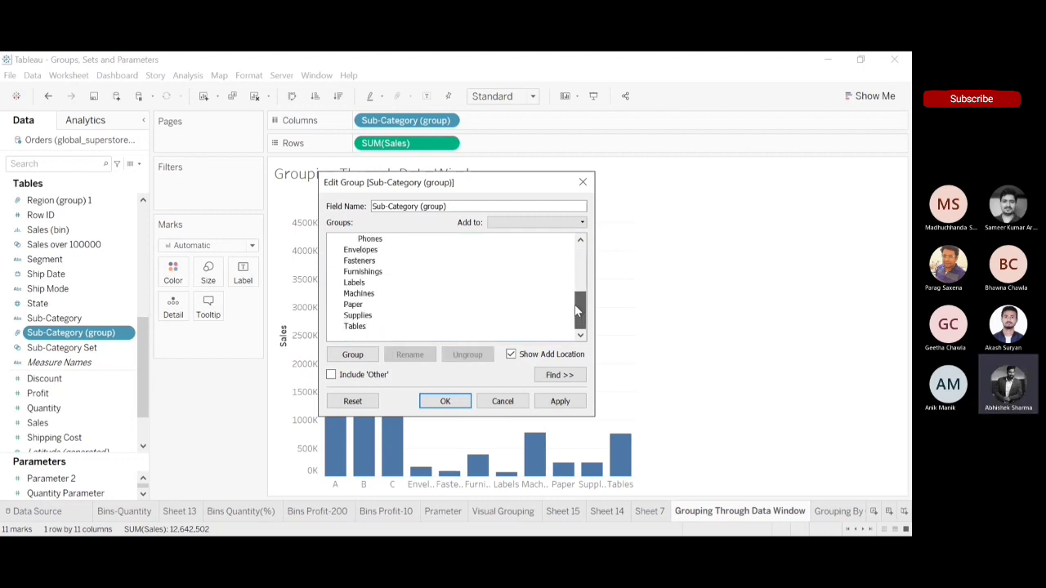
left_click(358, 295)
left_click_drag(358, 299, 349, 237)
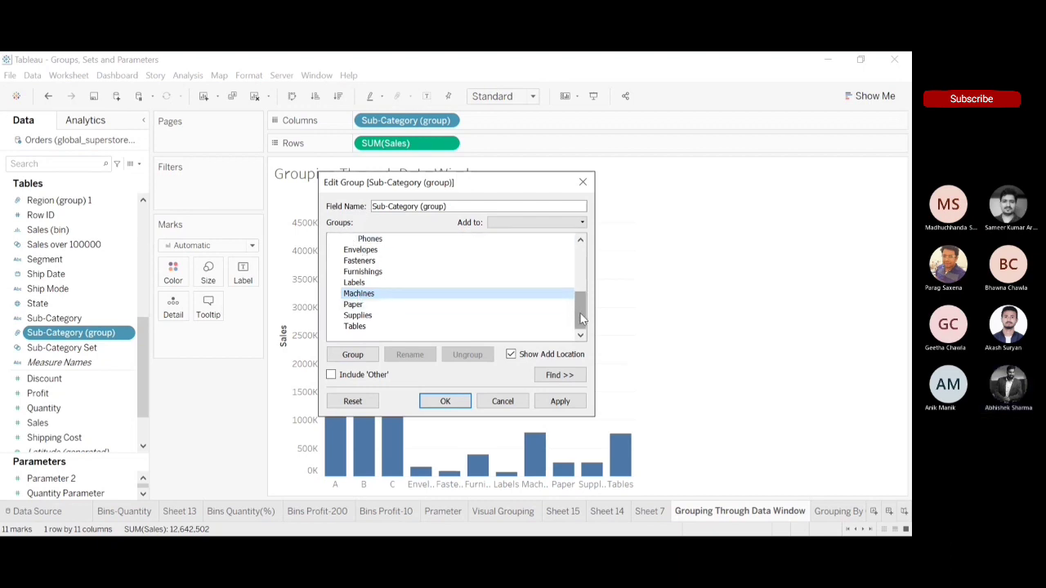
left_click_drag(581, 319, 581, 304)
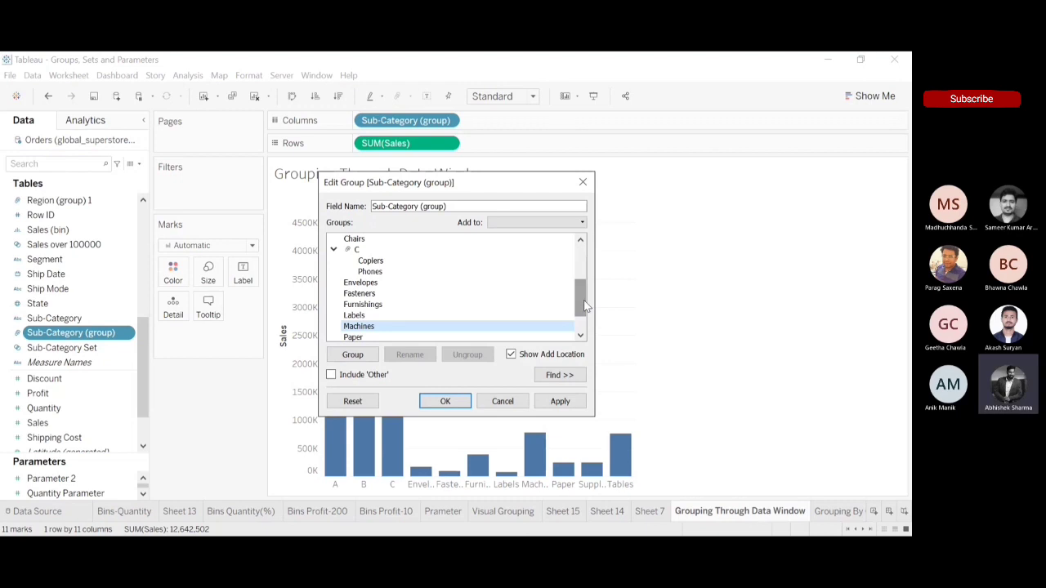
left_click_drag(585, 306, 584, 232)
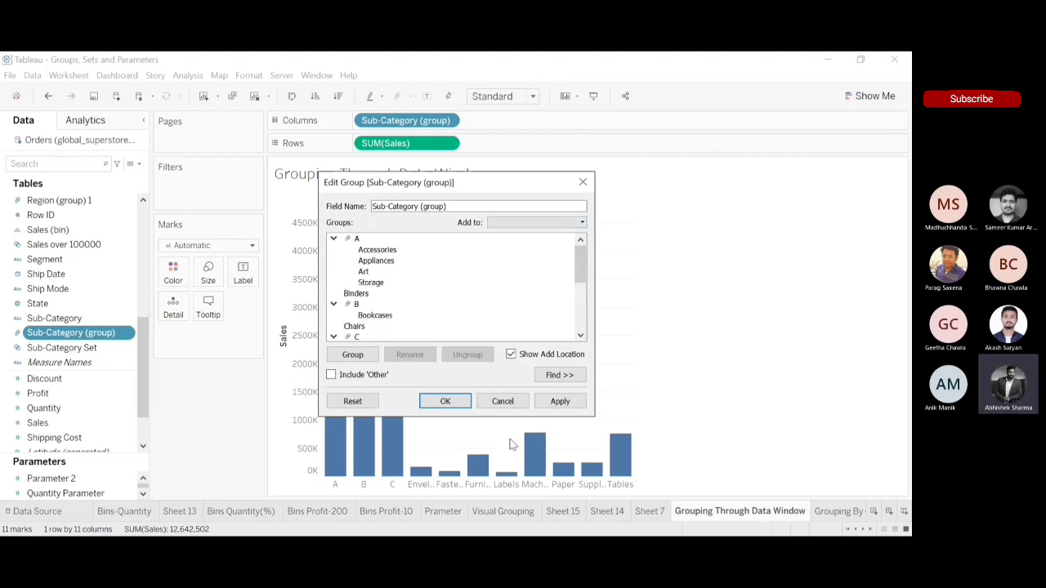
left_click(560, 401)
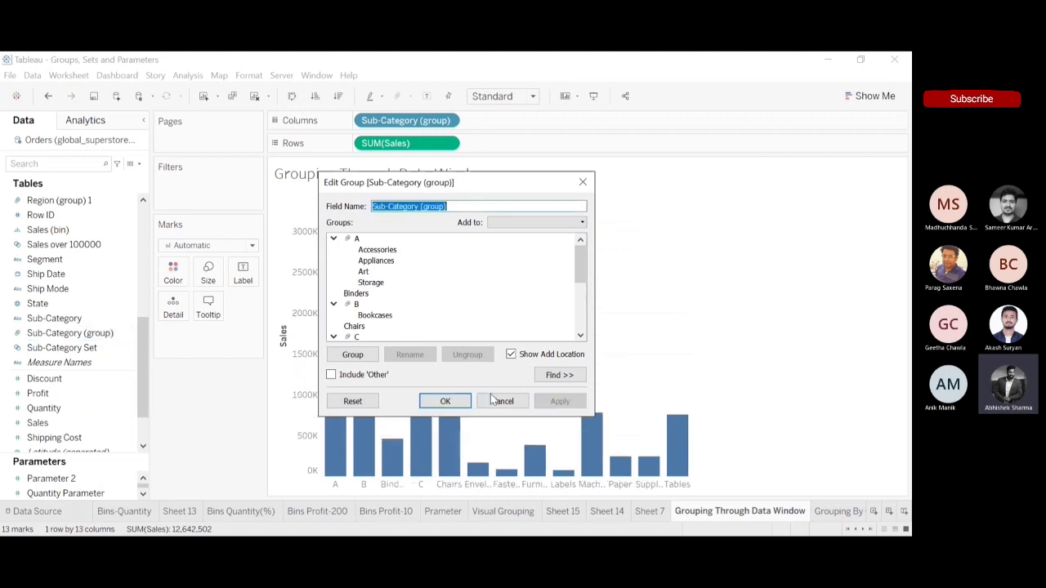
left_click(445, 401)
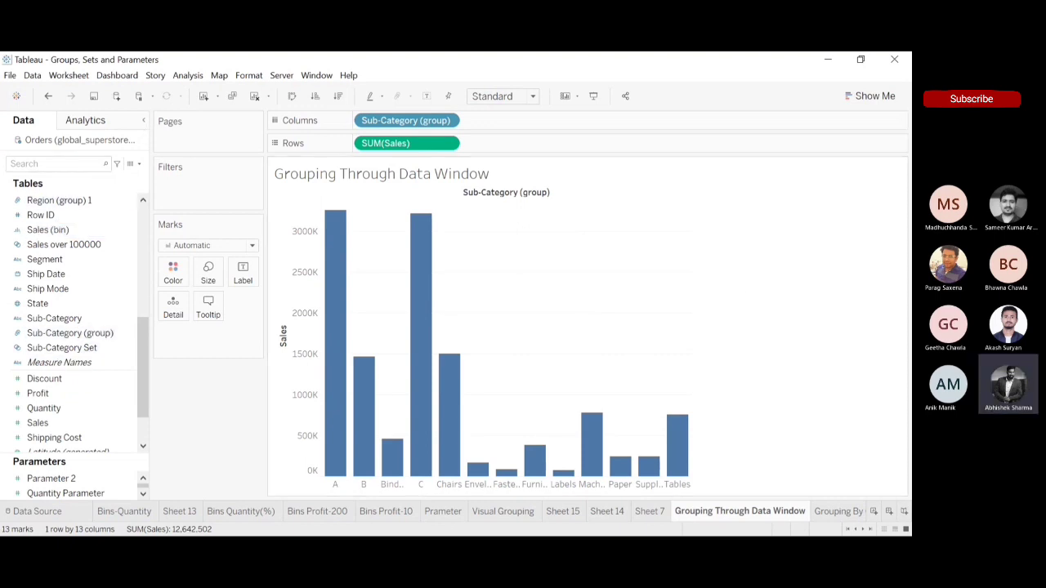
Step: On the Grouping By Calculation sheet, examine the formula of the Grouping By Calculation field and close the editor without changing it
left_click(837, 511)
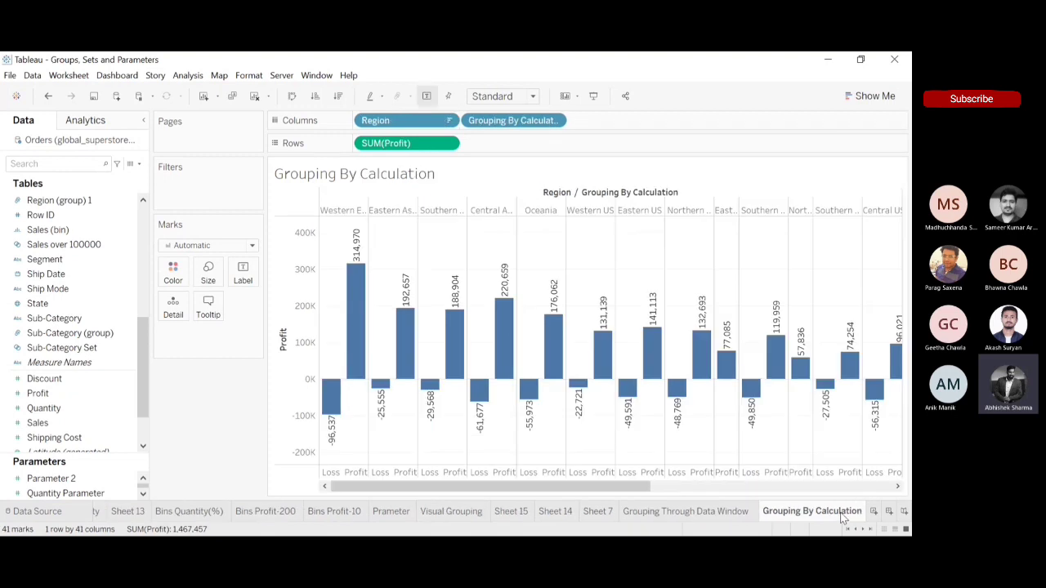
left_click_drag(621, 490, 567, 491)
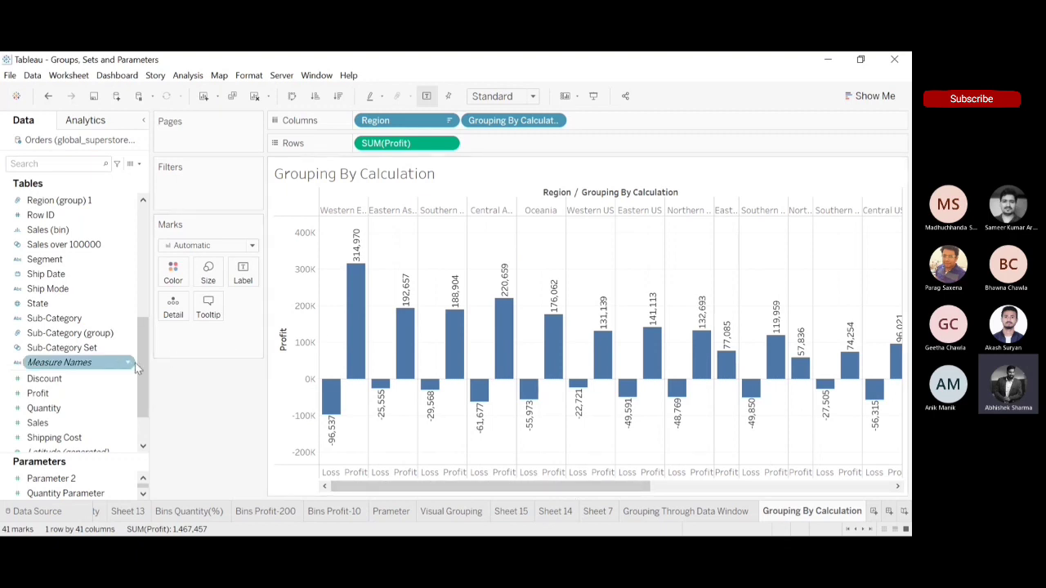
left_click_drag(142, 368, 138, 227)
left_click(106, 292)
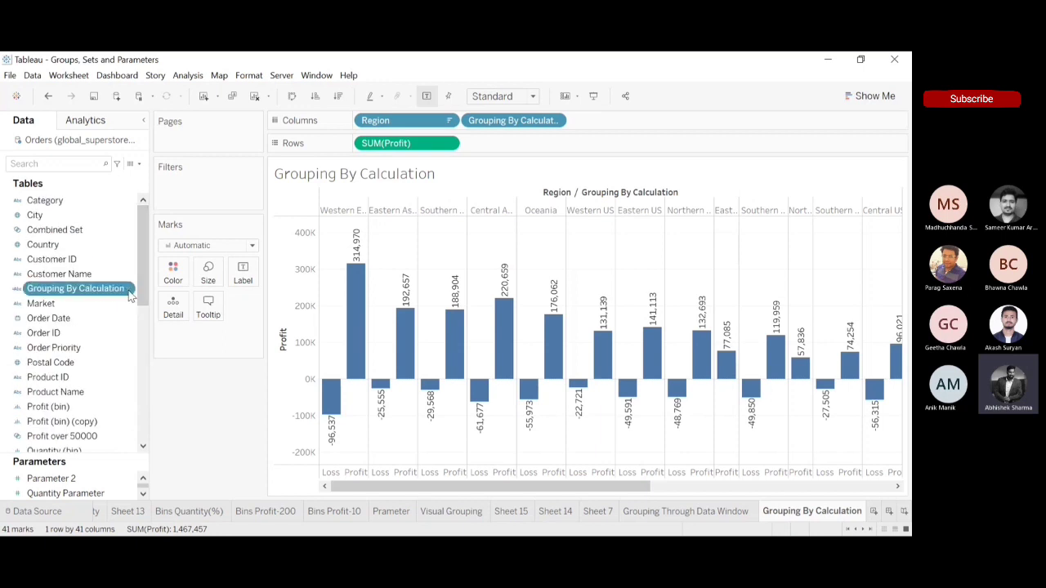
left_click(174, 138)
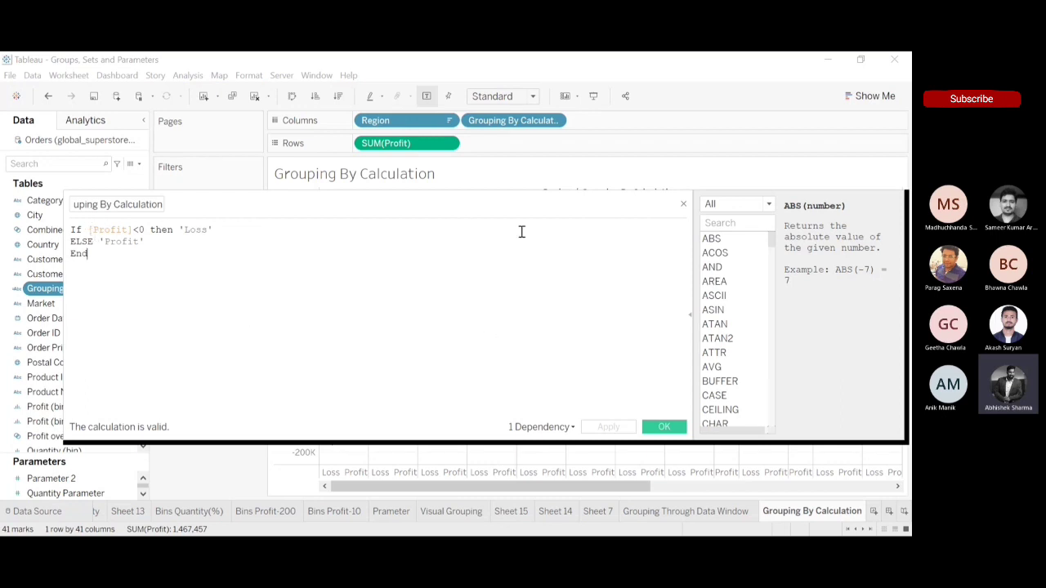
left_click_drag(545, 202, 532, 195)
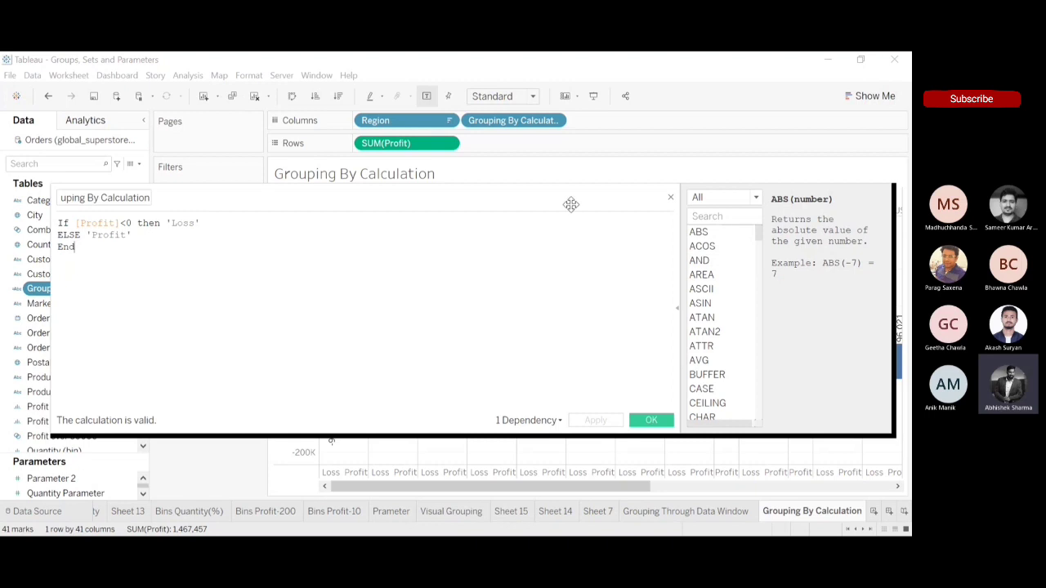
left_click_drag(570, 203, 547, 241)
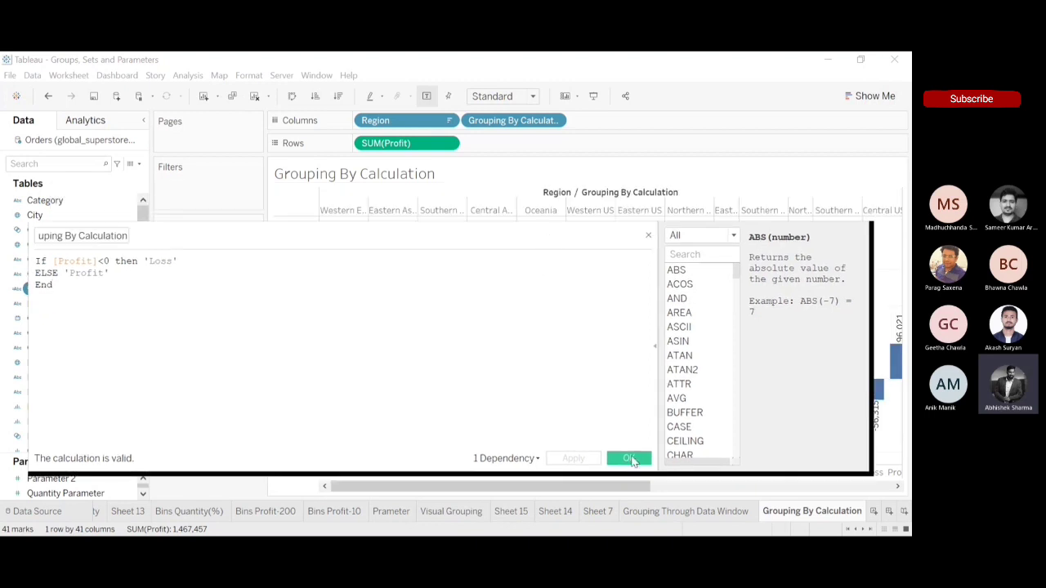
left_click(629, 458)
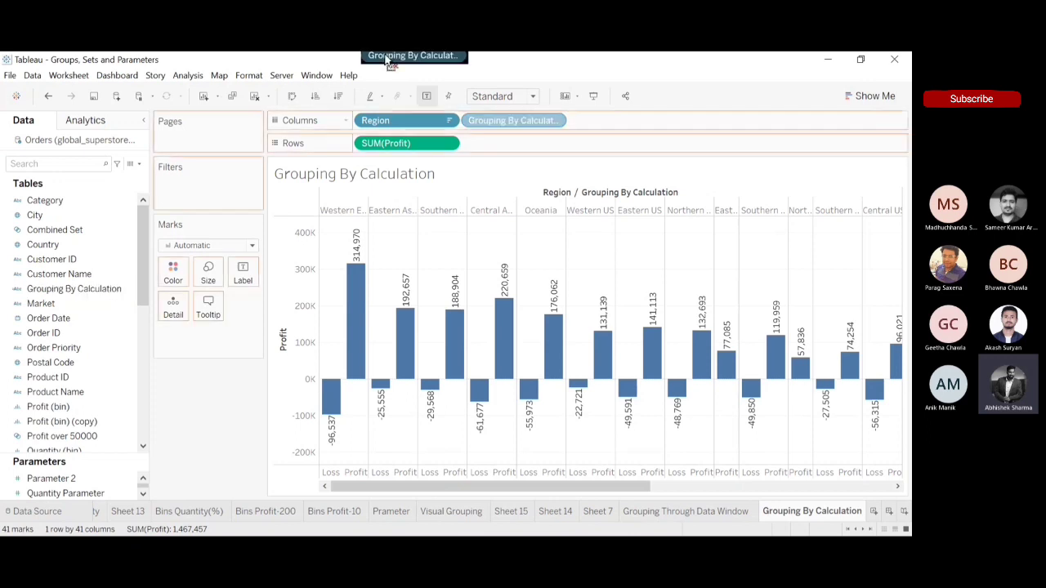
Step: Remove Grouping By Calculation from the columns to compare the plain Region chart, and add it back after Region
left_click_drag(490, 122, 380, 56)
left_click(103, 287)
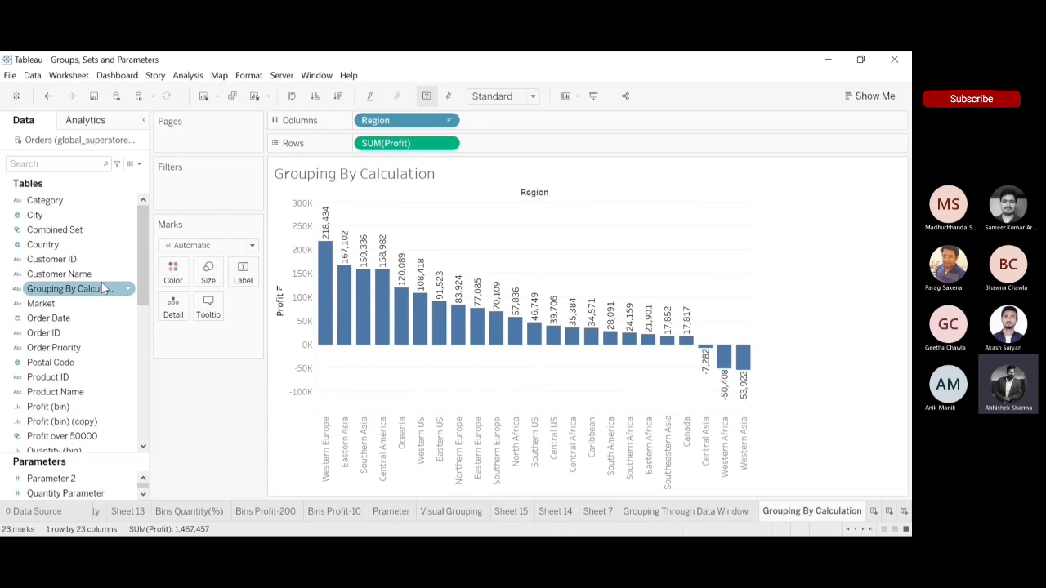
left_click_drag(67, 294, 508, 123)
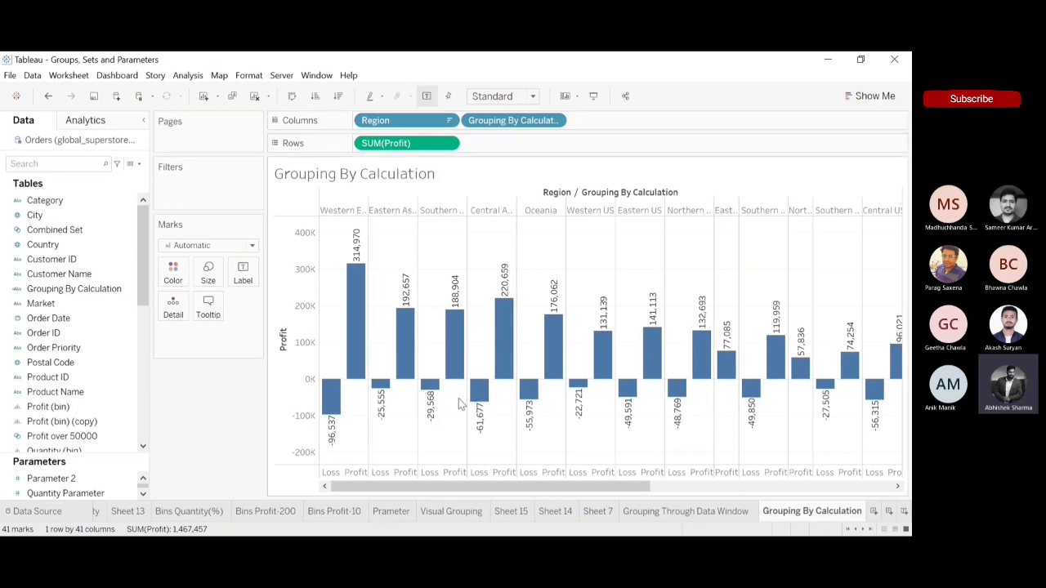
Step: Color the profit bars by Grouping By Calculation and also keep that field on the columns after Region
left_click_drag(507, 120, 176, 274)
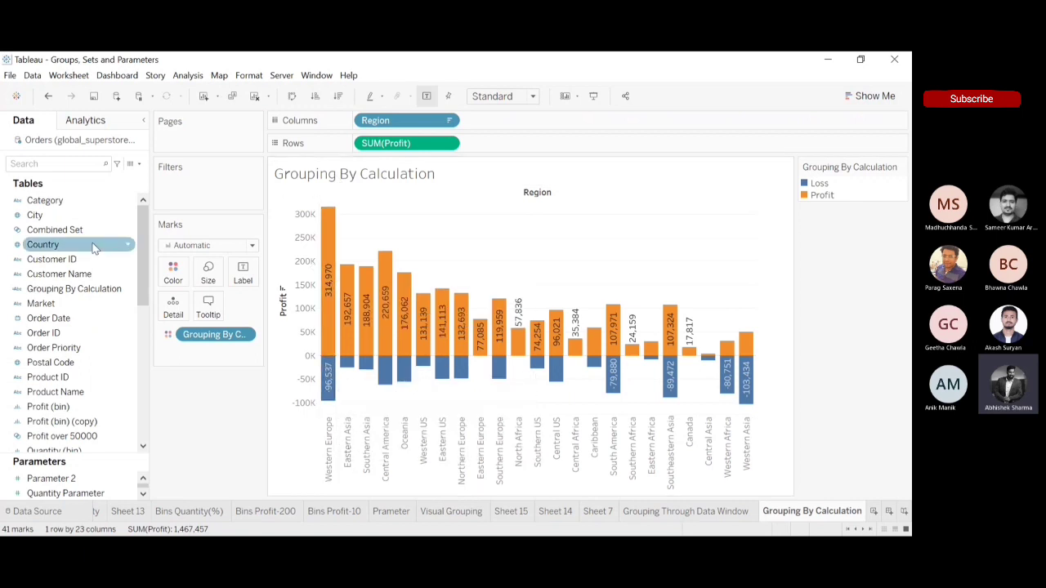
left_click_drag(66, 292, 528, 125)
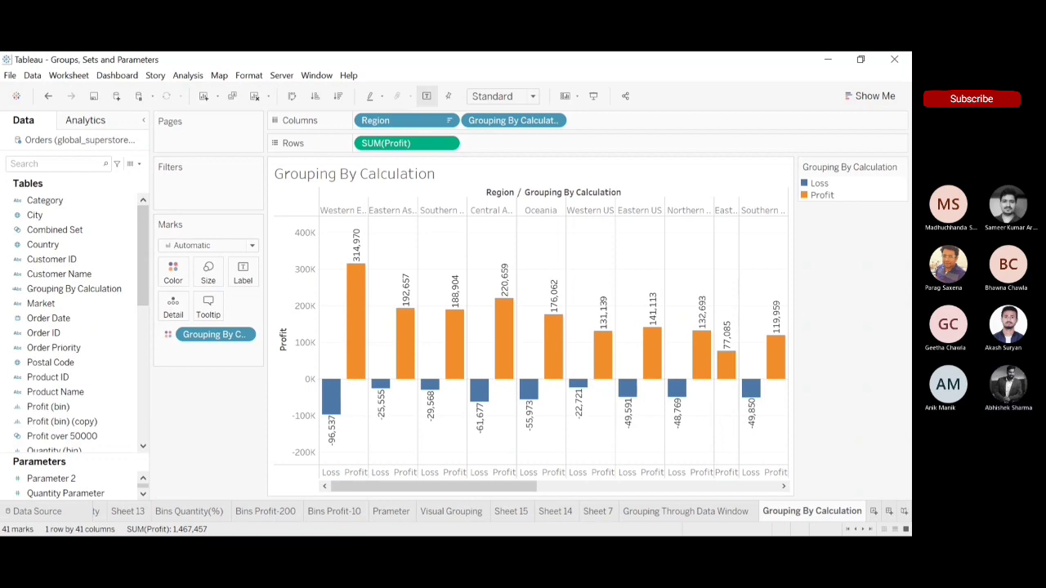
Step: Examine the Grouping By Calculation formula, especially its 'Loss' result, and close the editor without changing it
left_click(864, 530)
left_click(865, 530)
left_click(865, 530)
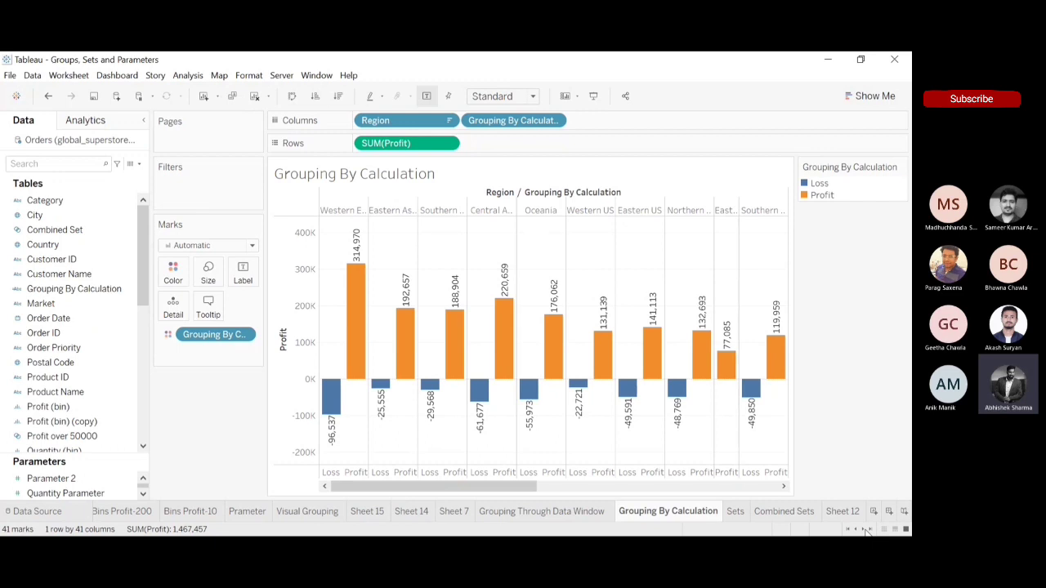
left_click(131, 290)
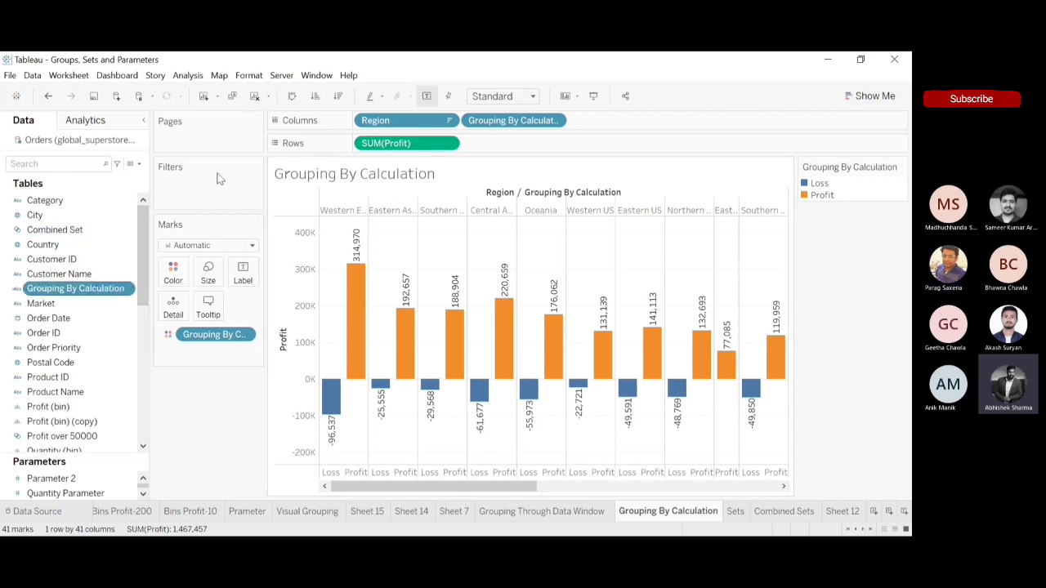
left_click(216, 124)
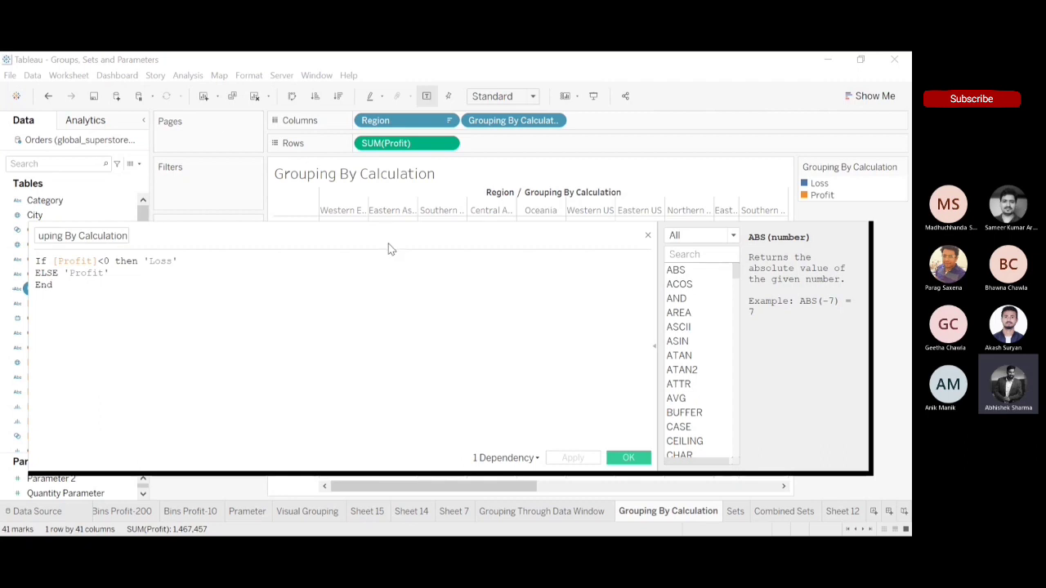
left_click_drag(387, 244, 398, 194)
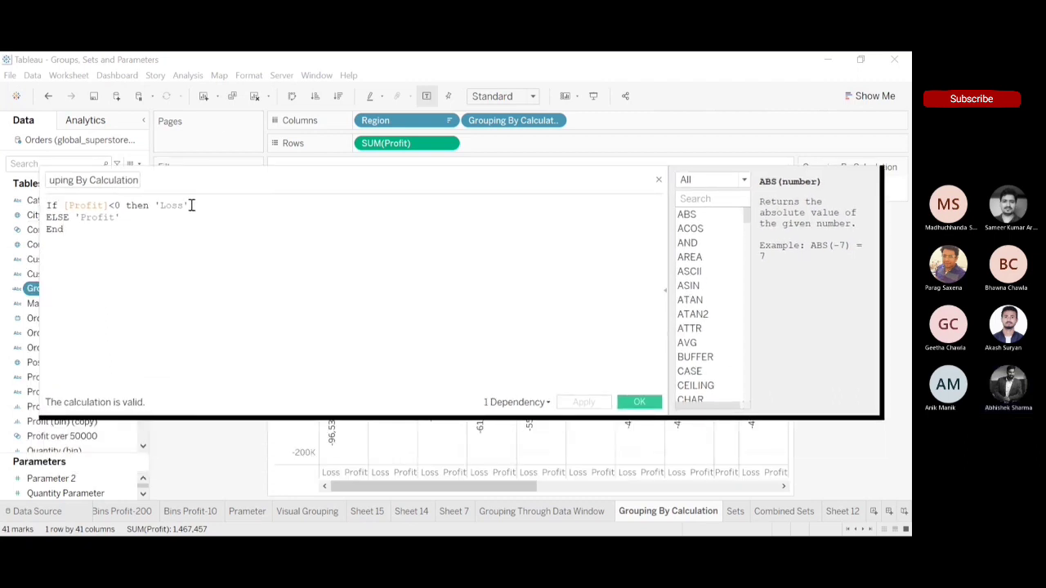
left_click_drag(182, 205, 162, 204)
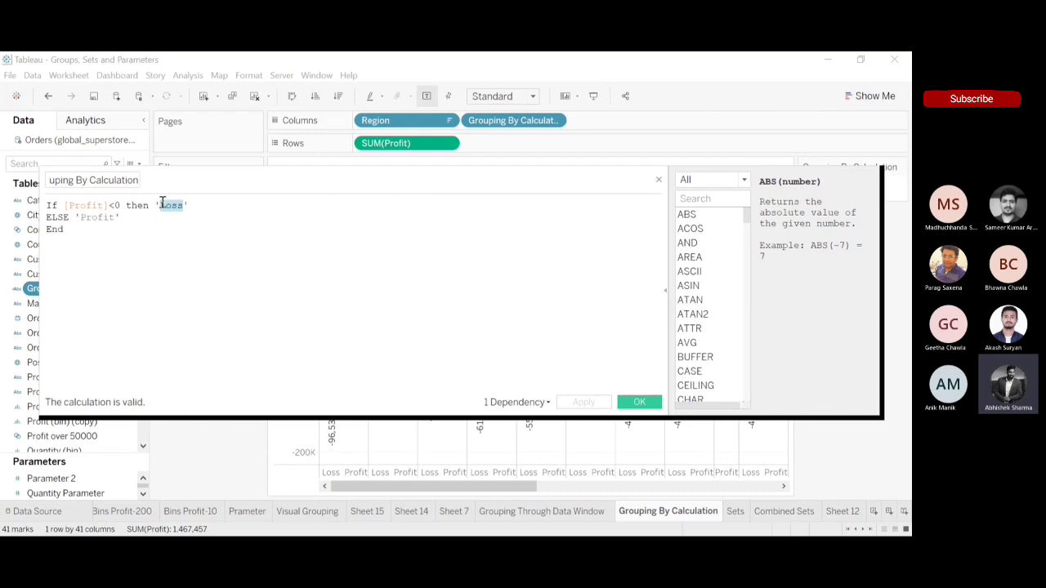
left_click(273, 215)
left_click_drag(524, 176, 527, 223)
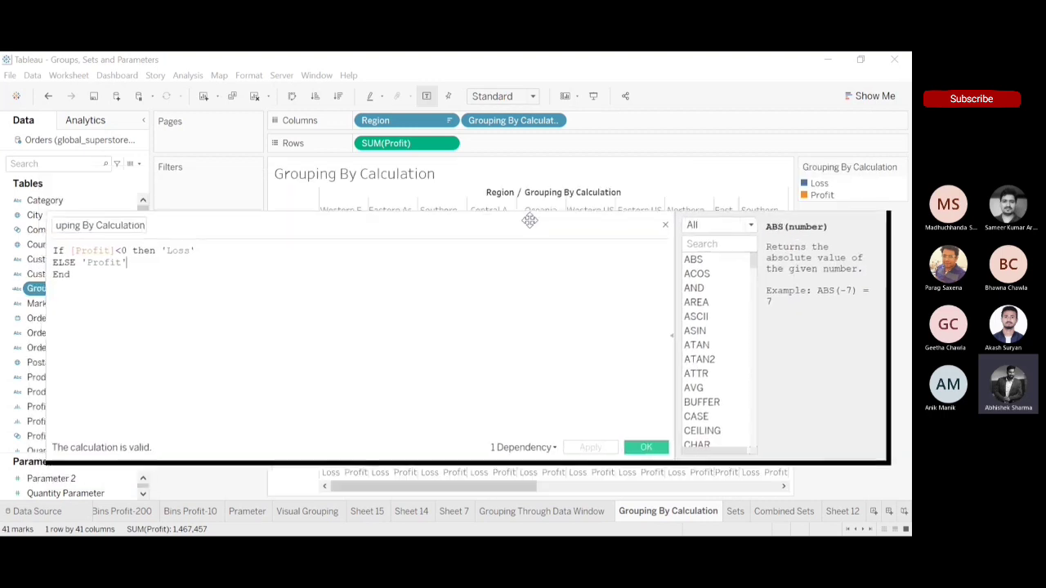
left_click(661, 226)
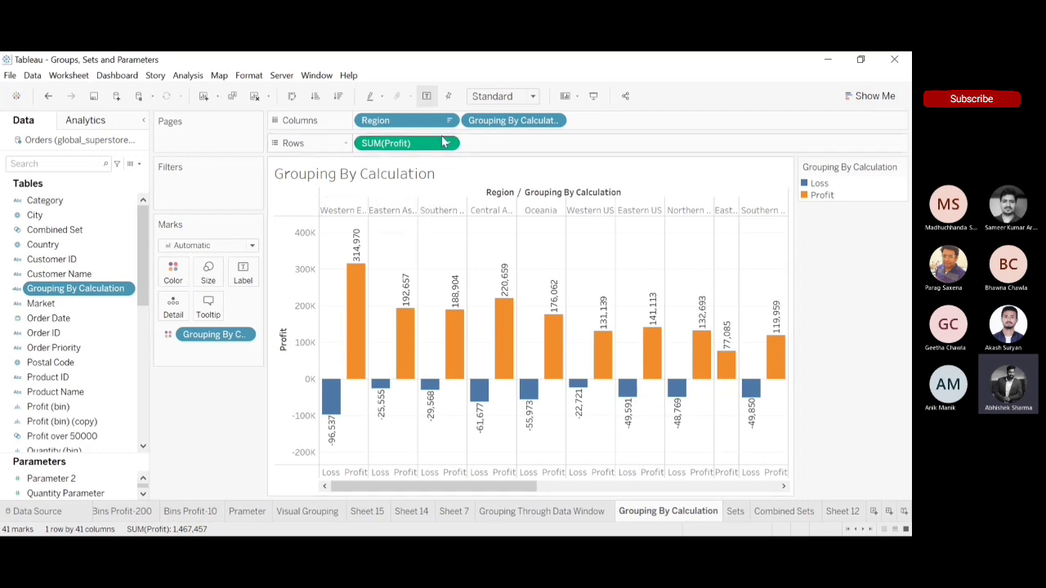
Step: Remove Grouping By Calculation from both the columns and the bar color, leaving profit by Region
left_click_drag(513, 120, 397, 63)
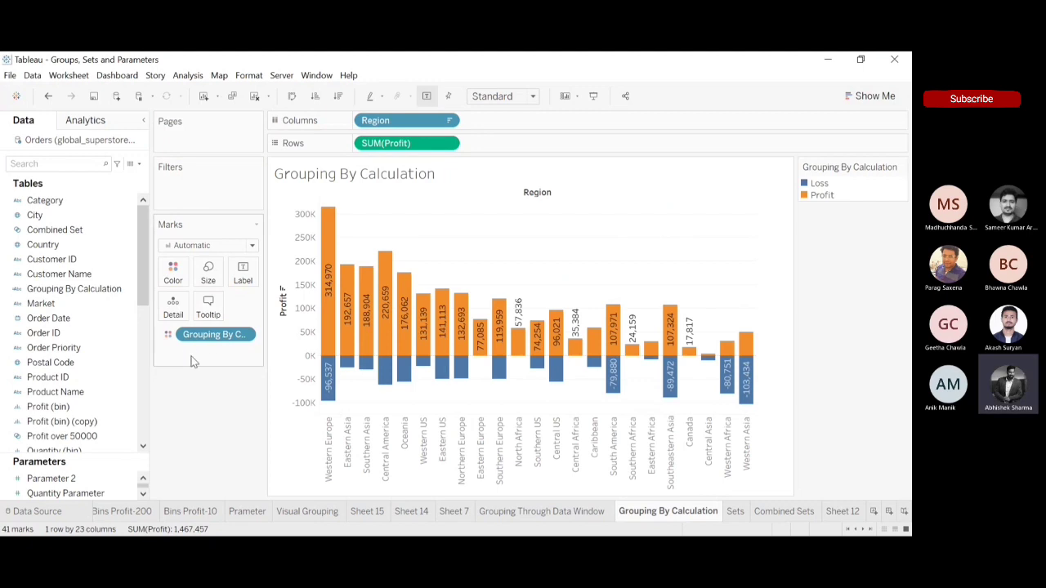
left_click_drag(215, 335, 200, 402)
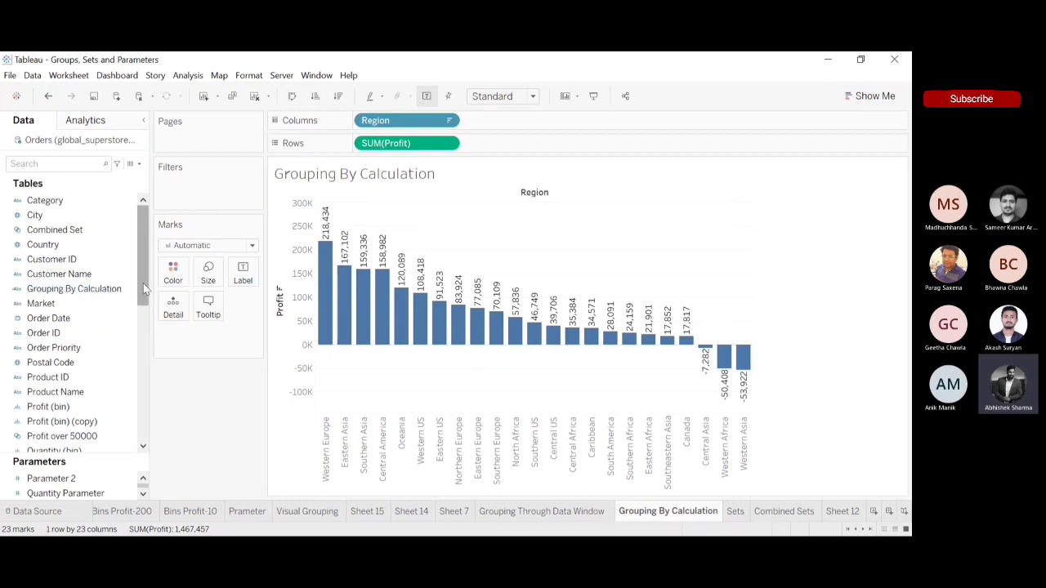
left_click_drag(143, 291, 145, 360)
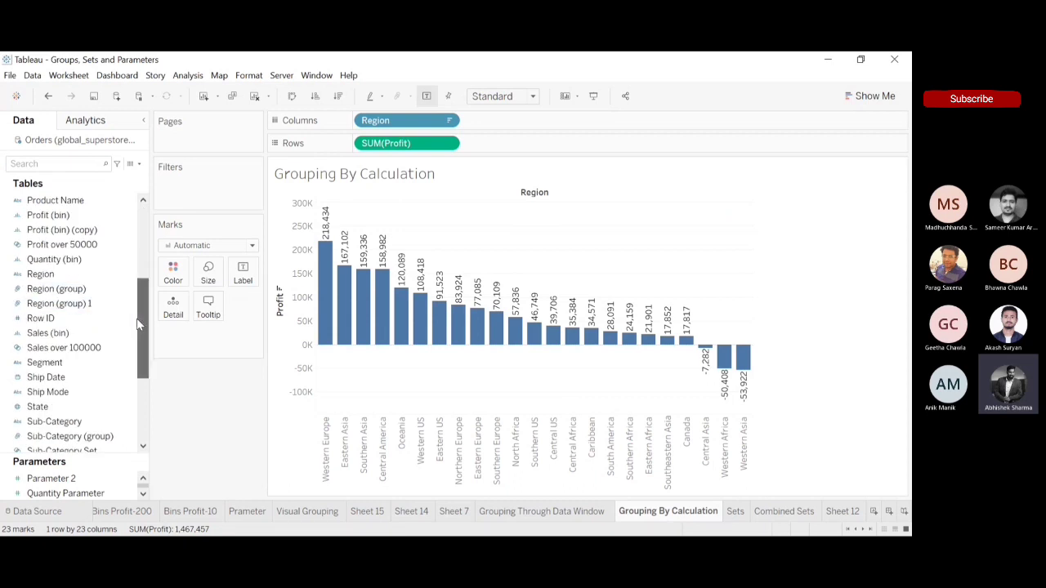
left_click_drag(143, 326, 143, 255)
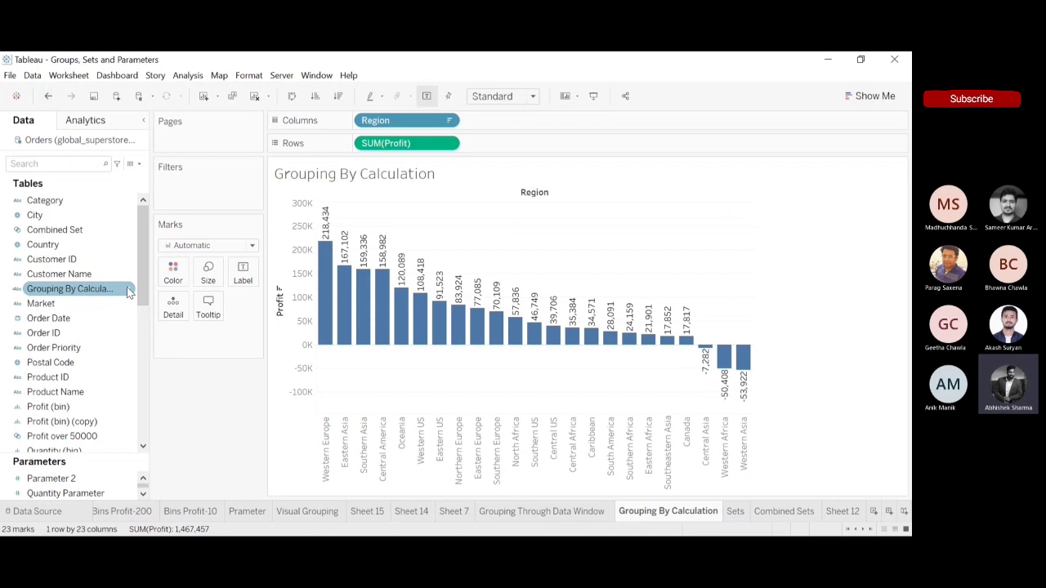
mouse_move(349, 274)
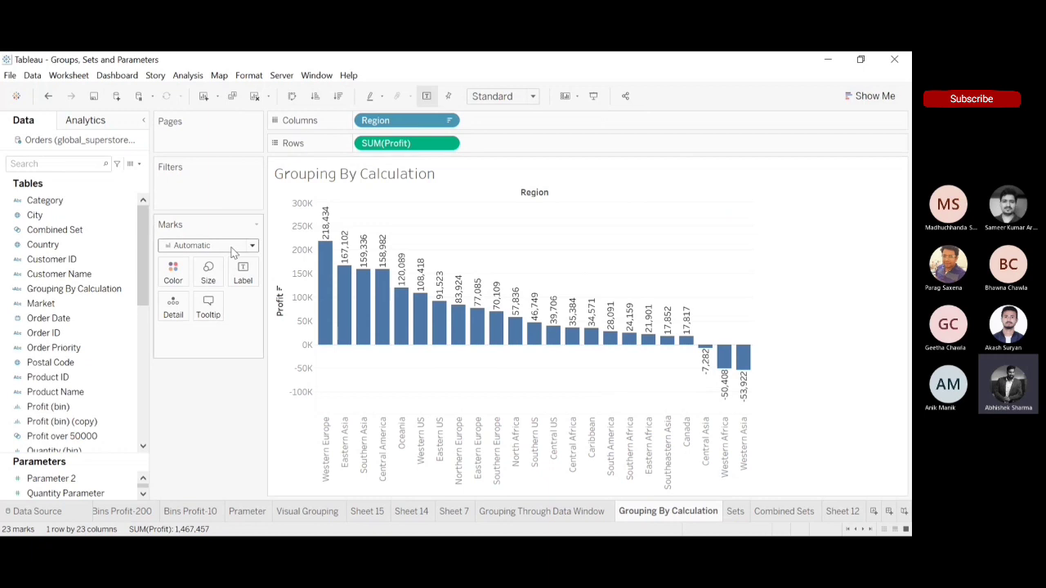
Step: Replace Region with Country on the columns so that profit is charted per country
left_click_drag(400, 120, 155, 57)
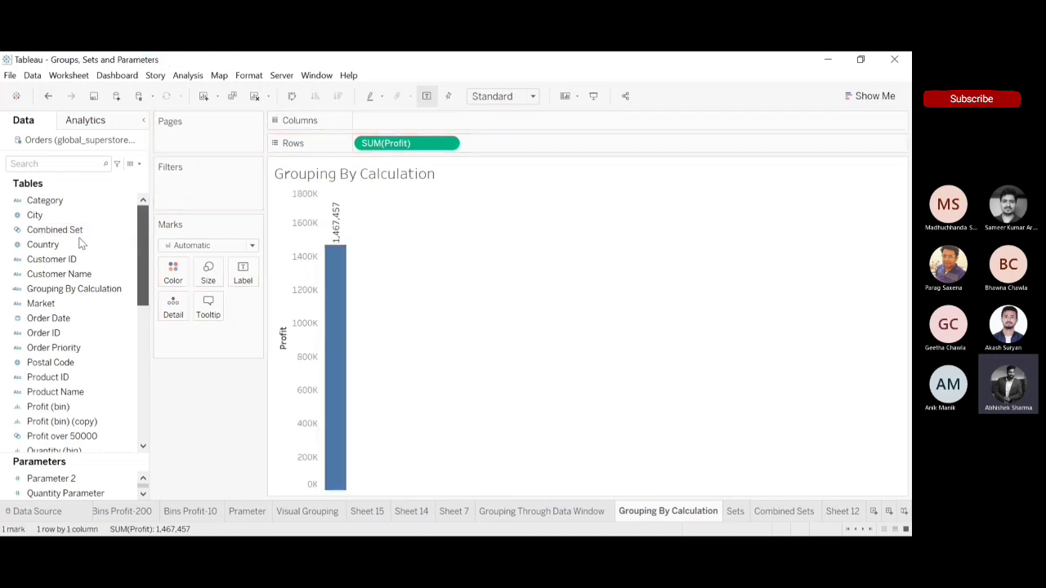
left_click_drag(65, 246, 401, 129)
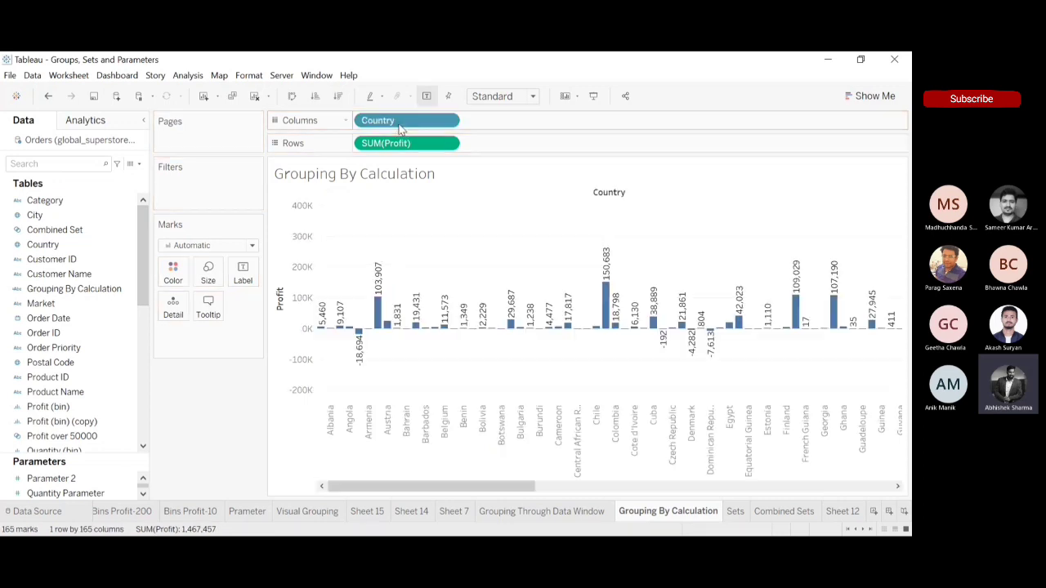
left_click_drag(420, 485, 353, 477)
Step: Reopen the Grouping By Calculation formula to check its profit condition, and close it unchanged
left_click(55, 291)
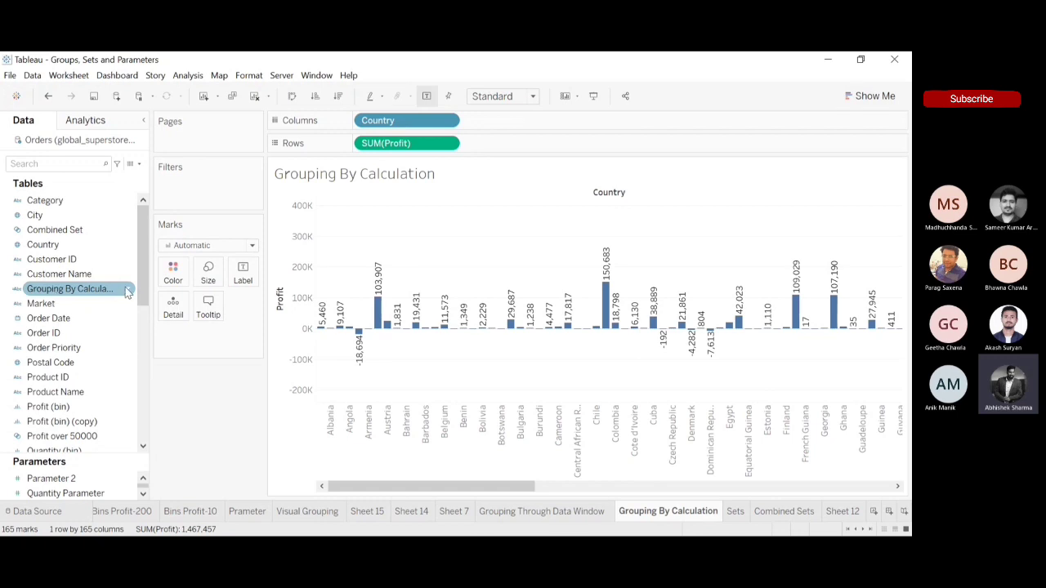
left_click(195, 124)
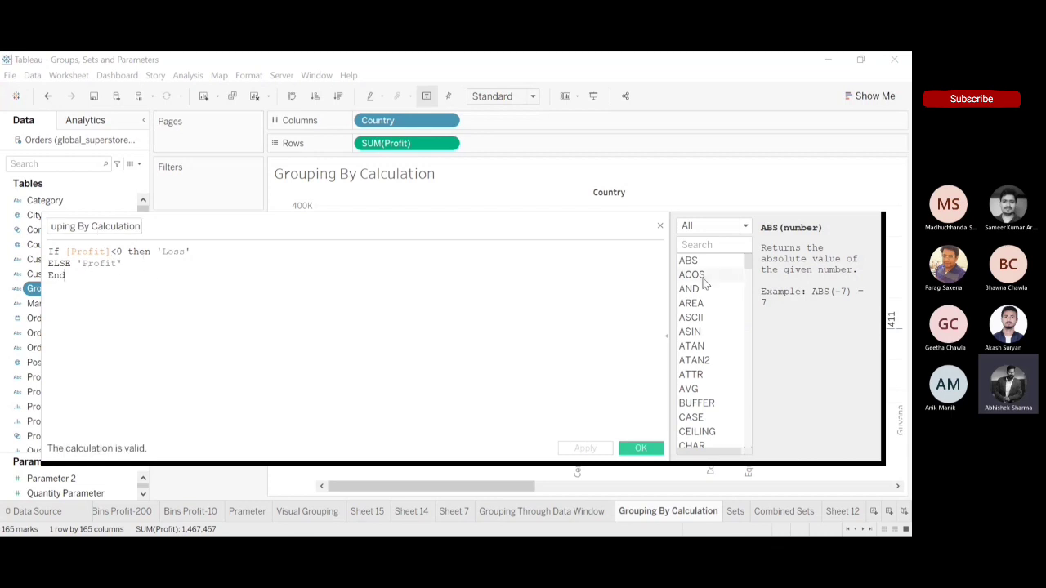
left_click(660, 227)
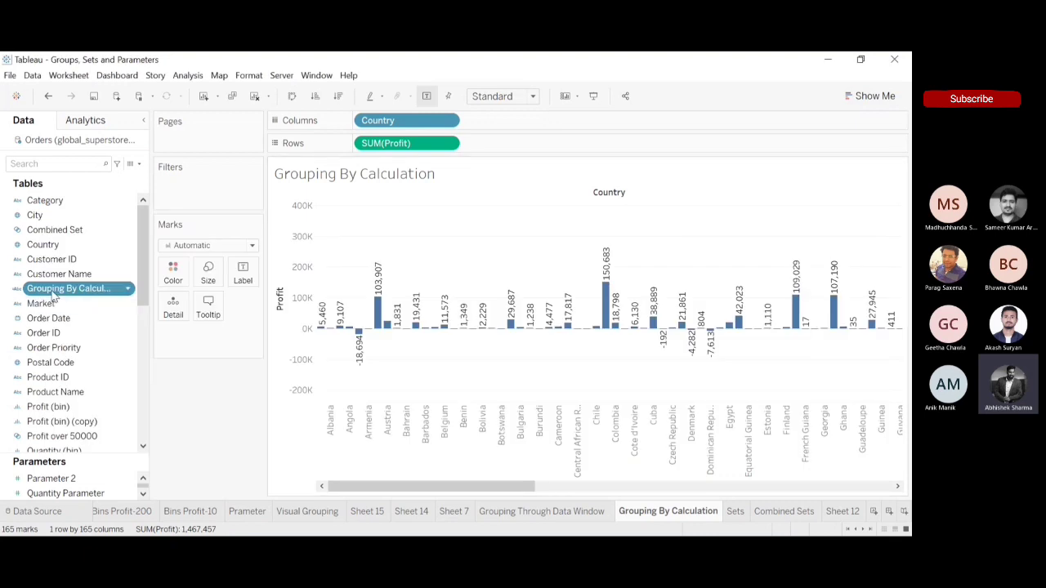
Step: Add a new worksheet with Grouping By Calculation on the rows, and return to the Grouping By Calculation sheet
left_click(209, 102)
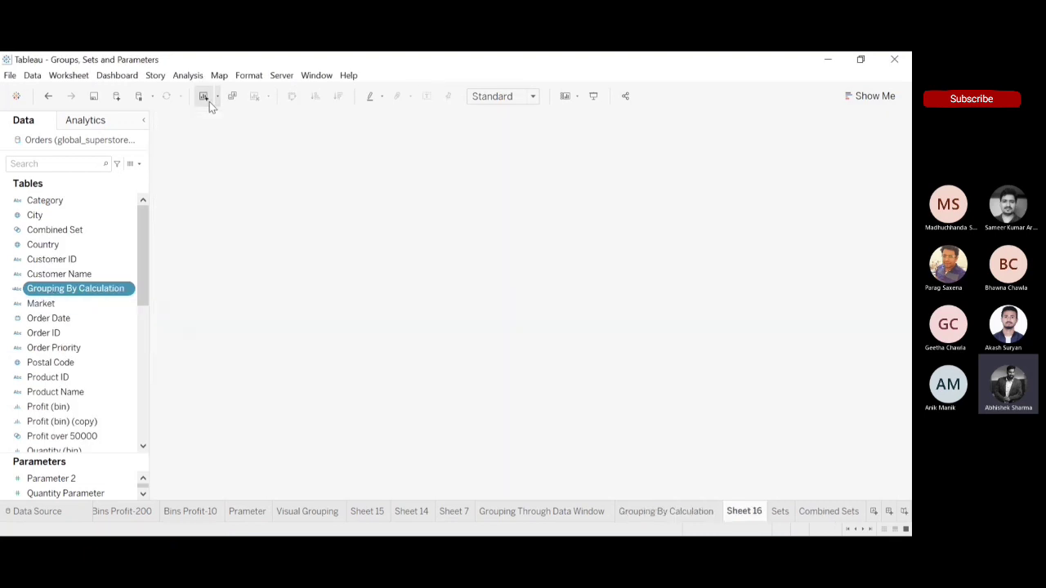
left_click_drag(74, 288, 413, 148)
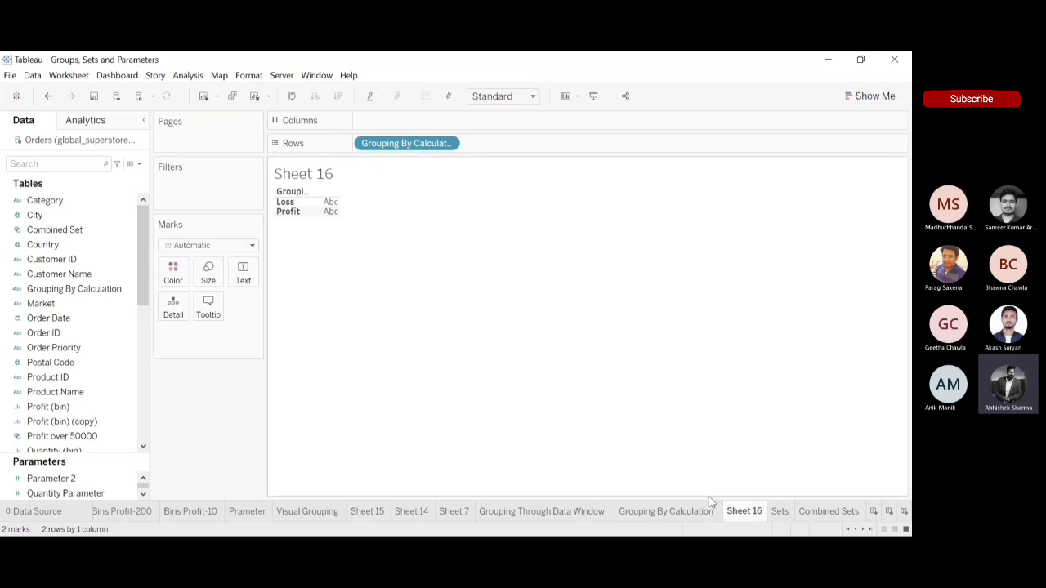
left_click(677, 515)
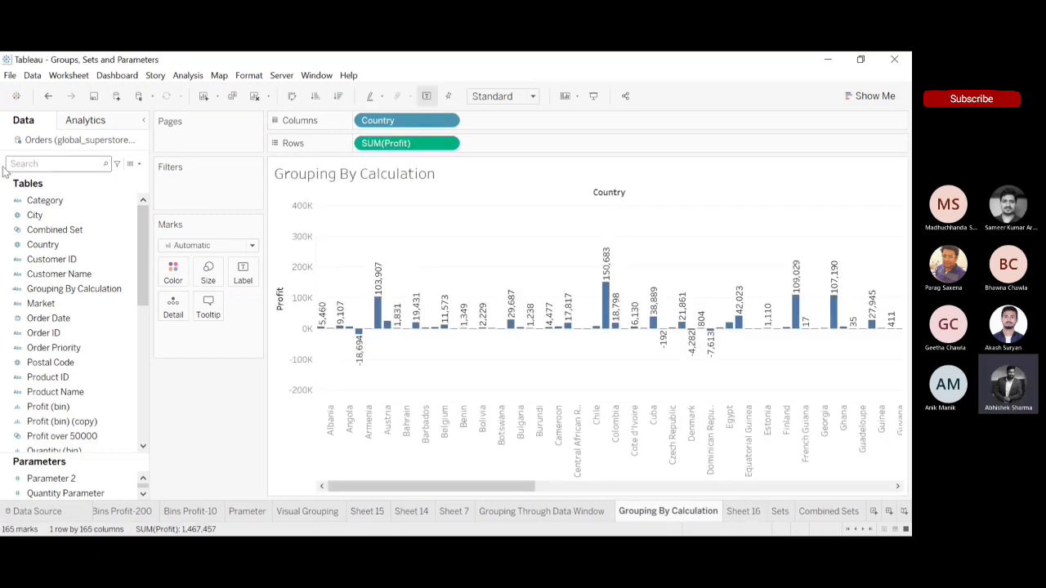
Step: Filter the Country chart to the Profit group of Grouping By Calculation, look through the countries, and remove the filter
left_click(51, 290)
left_click_drag(51, 290, 185, 182)
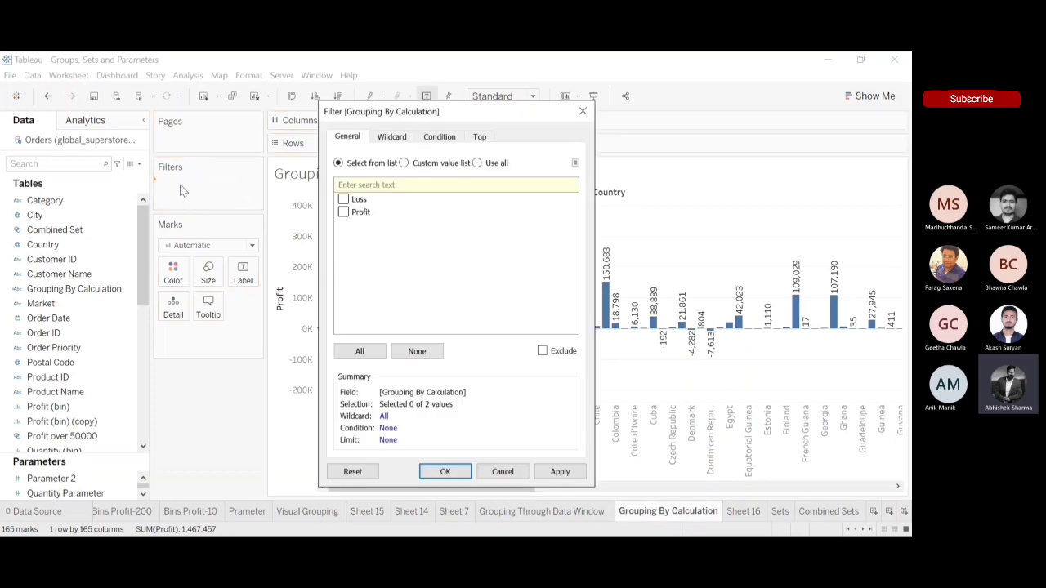
left_click(343, 213)
left_click(457, 471)
left_click_drag(416, 488, 759, 486)
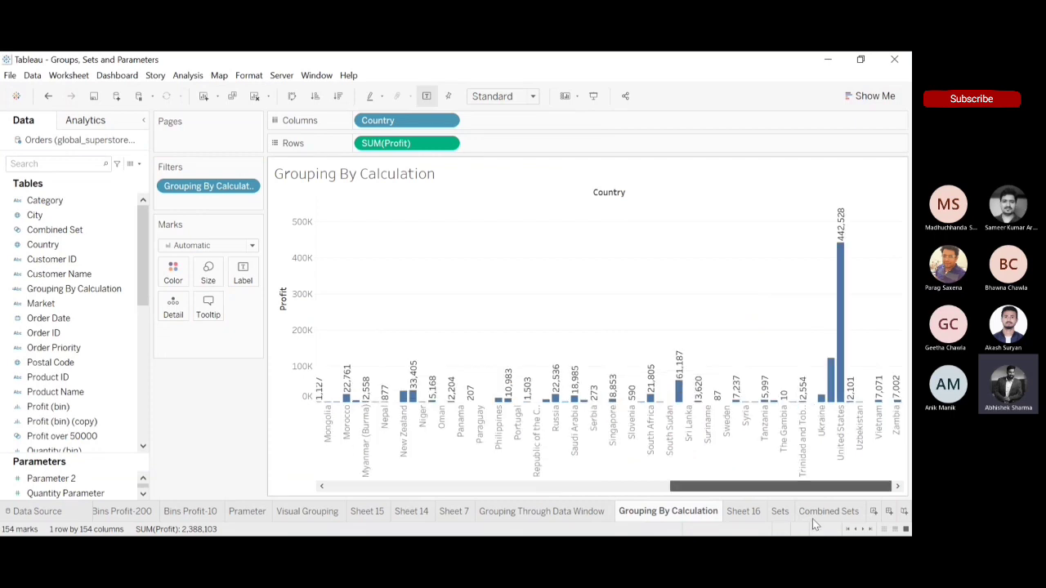
left_click(459, 487)
left_click_drag(458, 489, 333, 488)
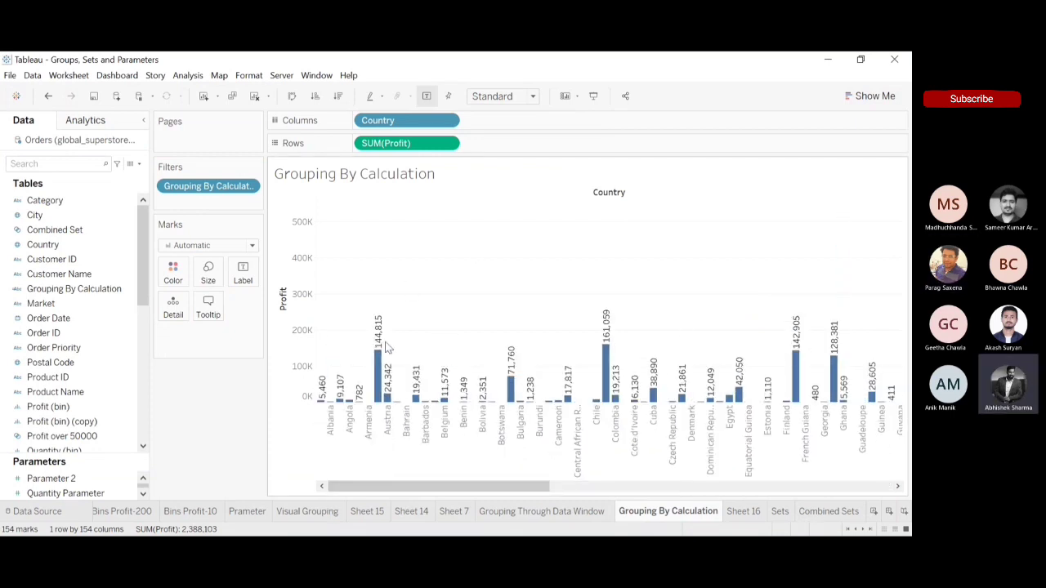
left_click_drag(175, 186, 166, 413)
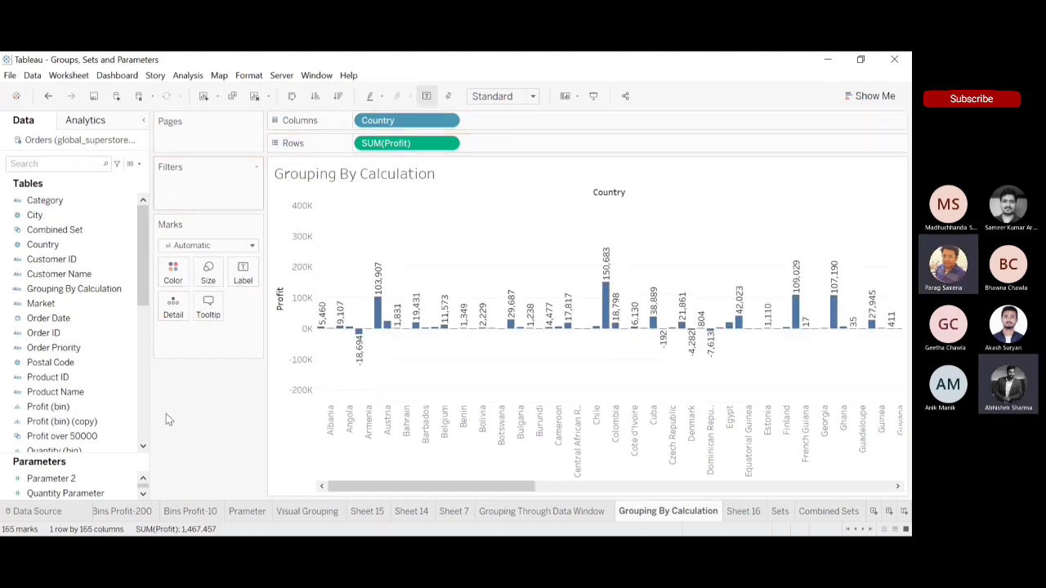
Step: Select several profitable country bars by hand as manual grouping would require, and clear the selection
left_click(378, 315)
left_click(604, 307, "ctrl")
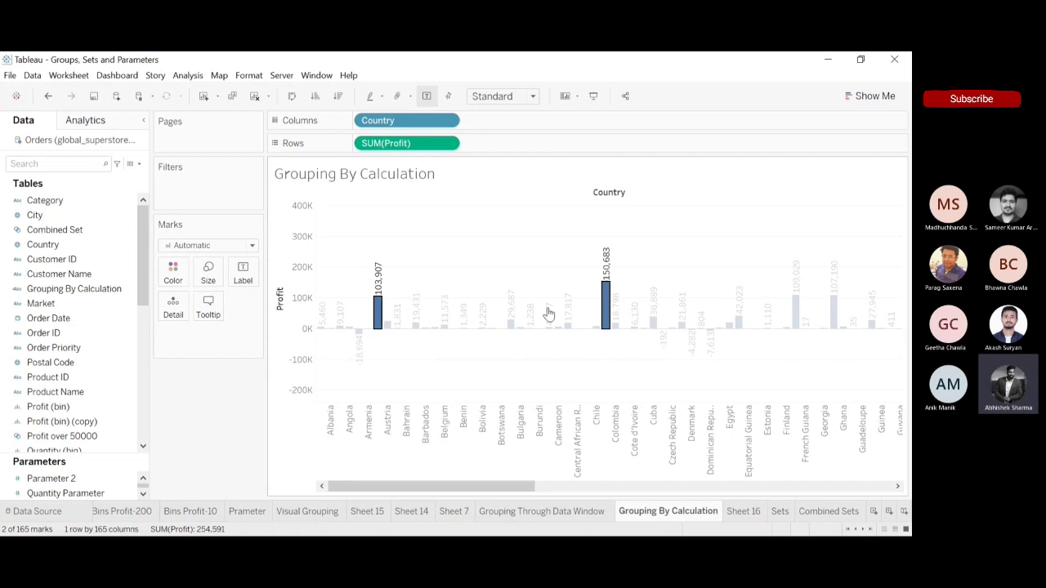
left_click_drag(510, 325, 391, 330)
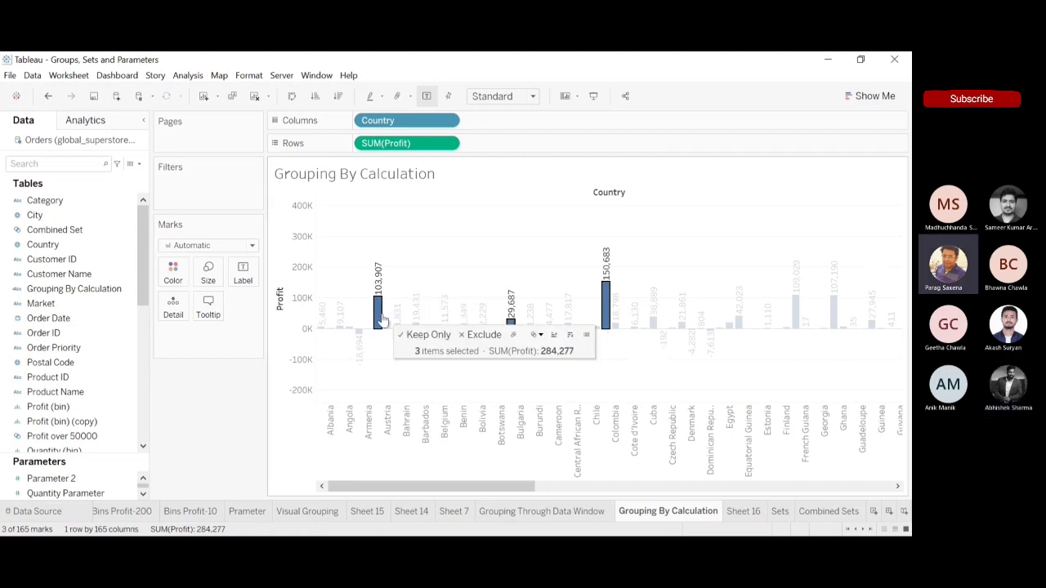
left_click(321, 267)
left_click_drag(322, 267, 902, 328)
left_click(706, 223)
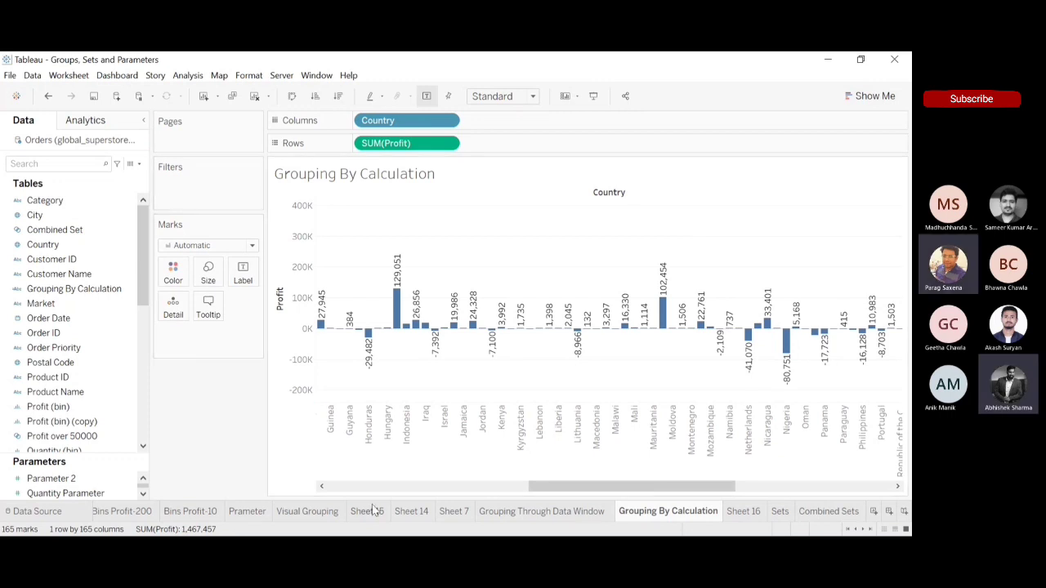
Step: Filter the Country chart by Grouping By Calculation again, keeping only Profit, and look through the remaining countries
left_click_drag(553, 489, 352, 488)
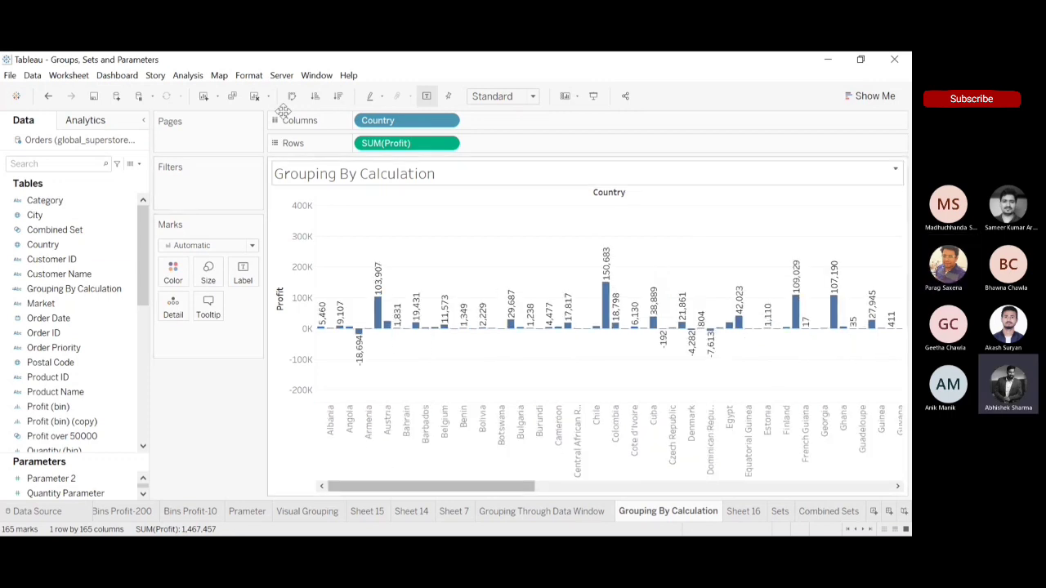
left_click_drag(37, 288, 185, 187)
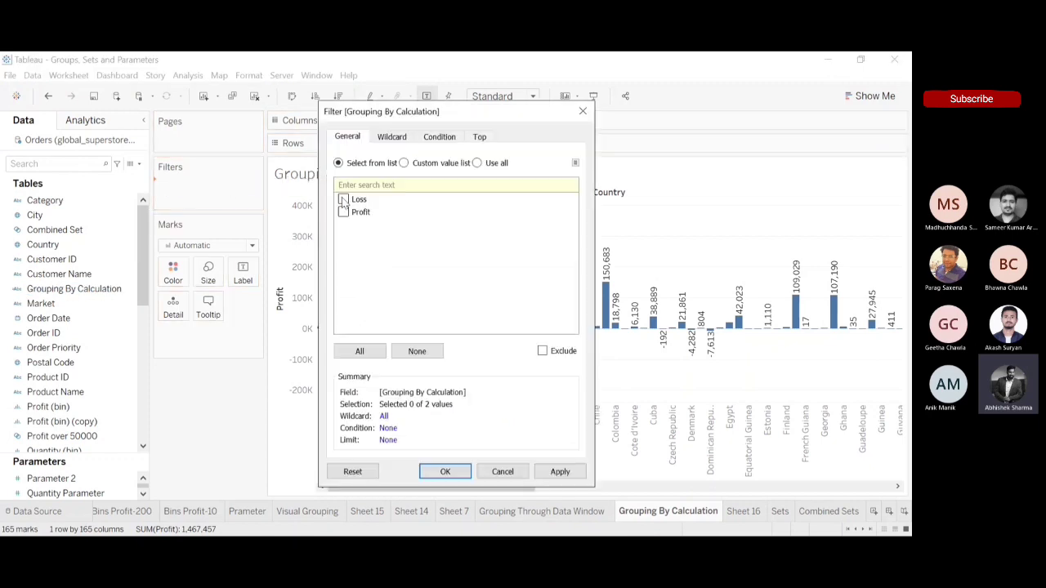
left_click(444, 473)
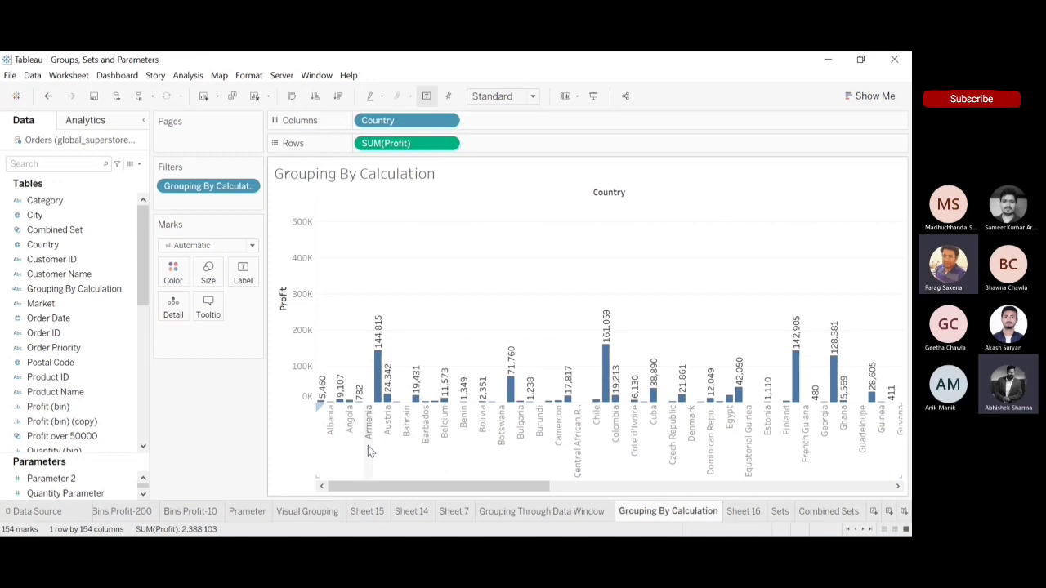
left_click_drag(365, 489, 910, 474)
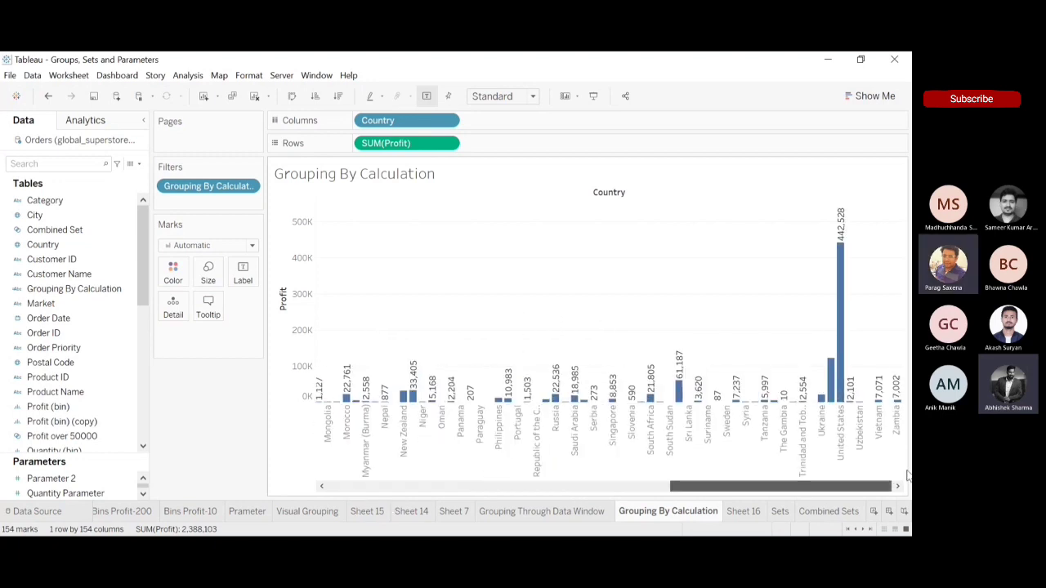
Step: On the Sets sheet, show the sales labels on the bars and remove the Sub-Category set's In/Out field from the color
left_click(780, 511)
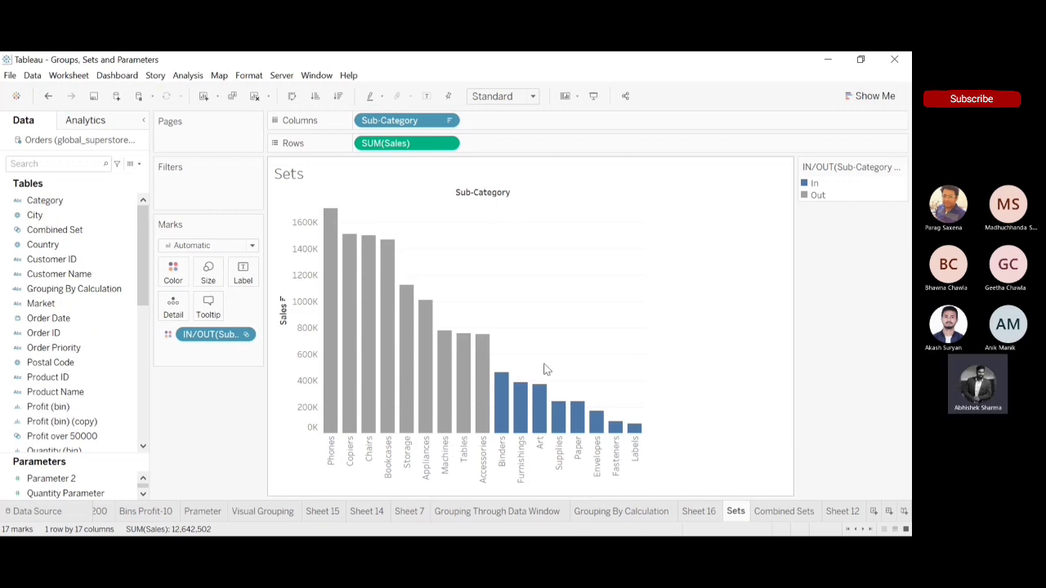
mouse_move(501, 377)
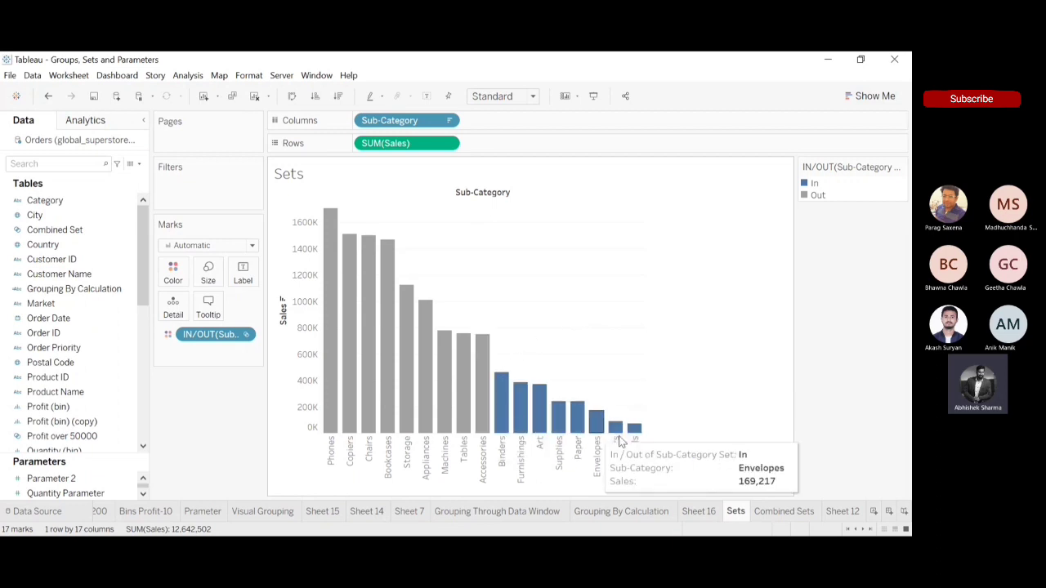
left_click(426, 97)
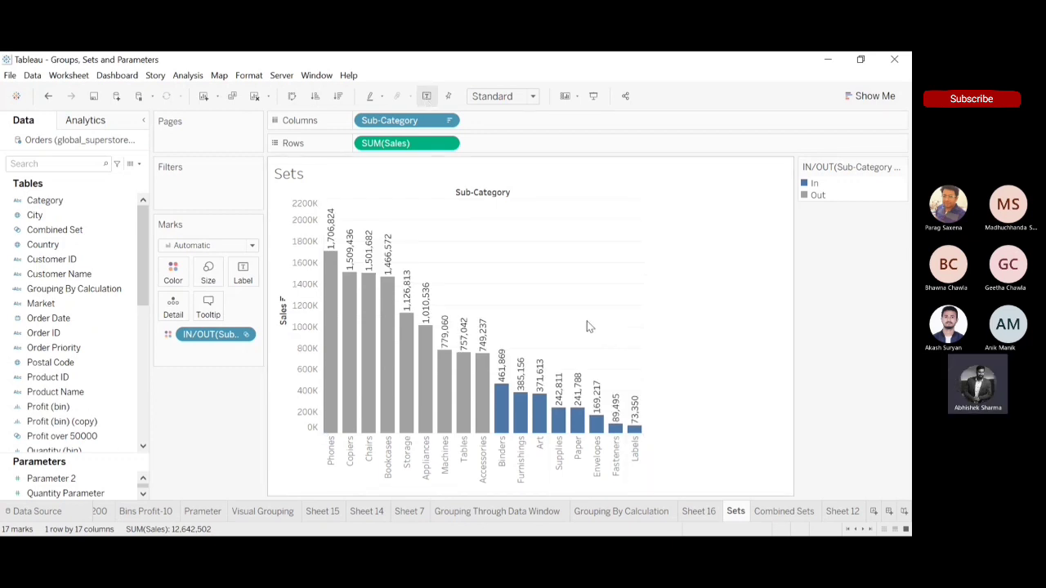
left_click_drag(215, 338, 191, 424)
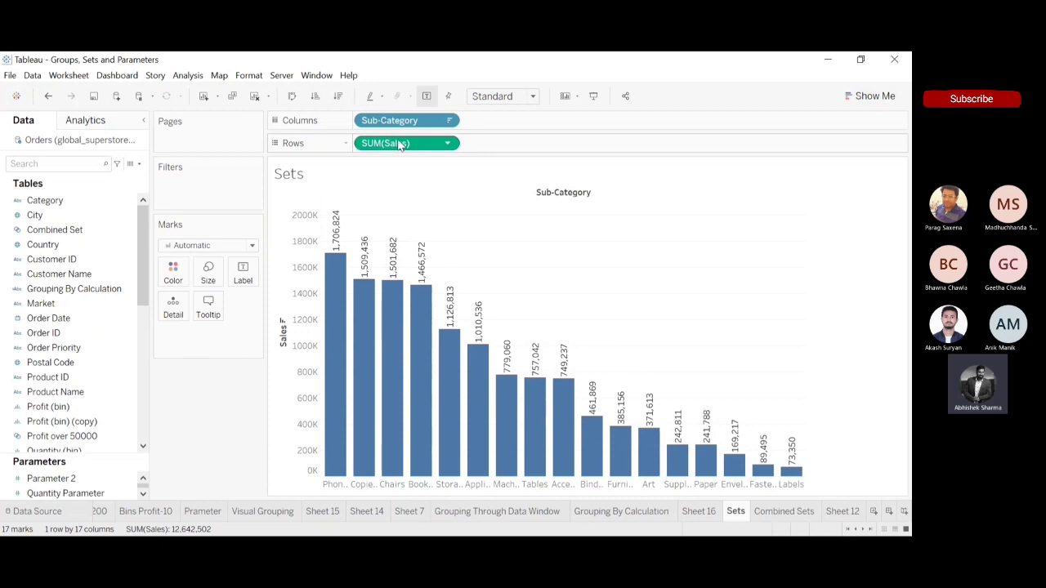
Step: Undo the removal of the Sub-Category set's In/Out field from the bar colors
left_click(49, 96)
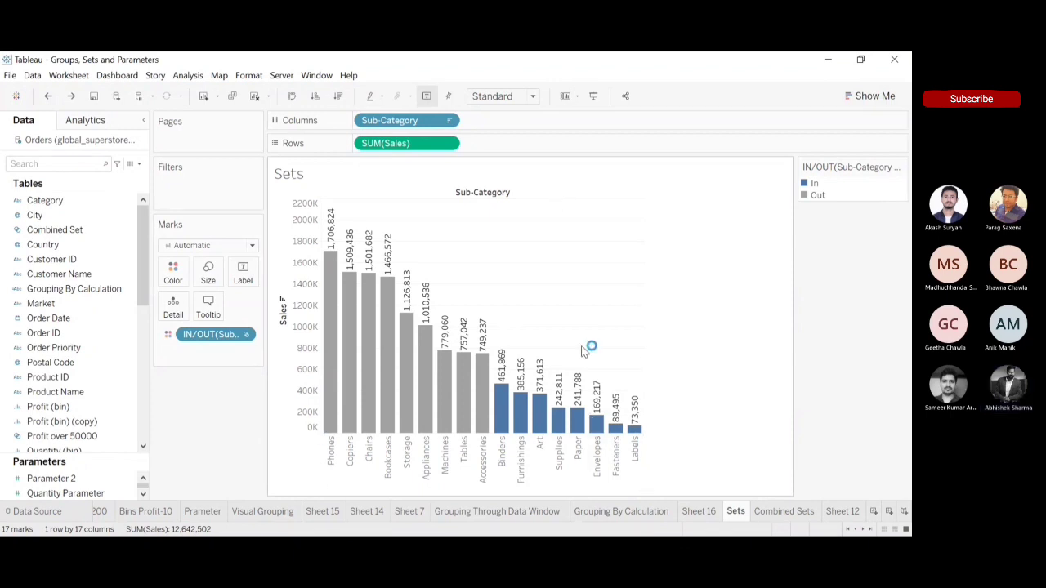
mouse_move(498, 390)
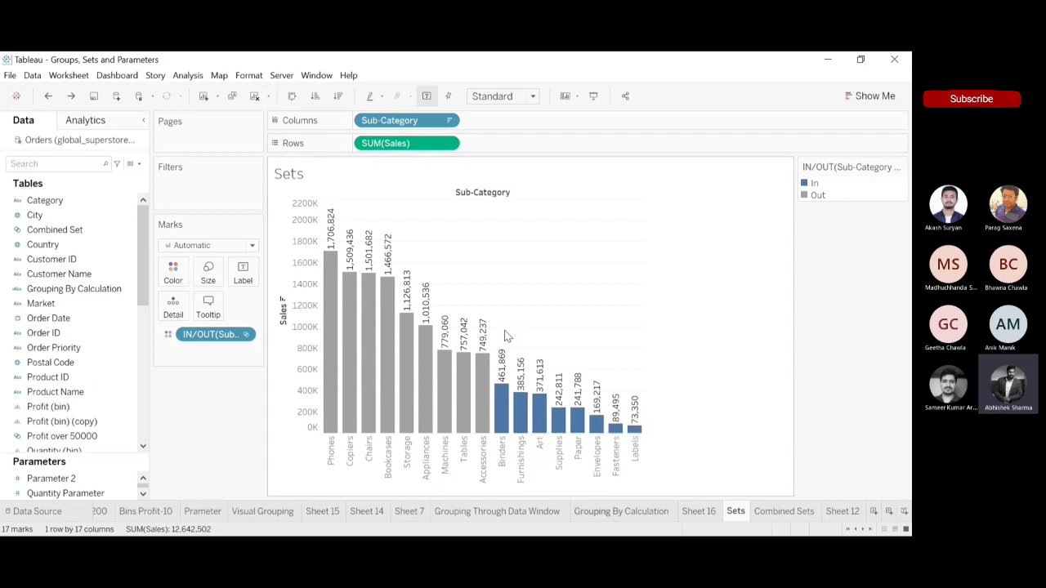
Step: Start a new set from the eight bars Binders through Labels, review its member list, then cancel it and clear the selection
left_click_drag(504, 336, 638, 465)
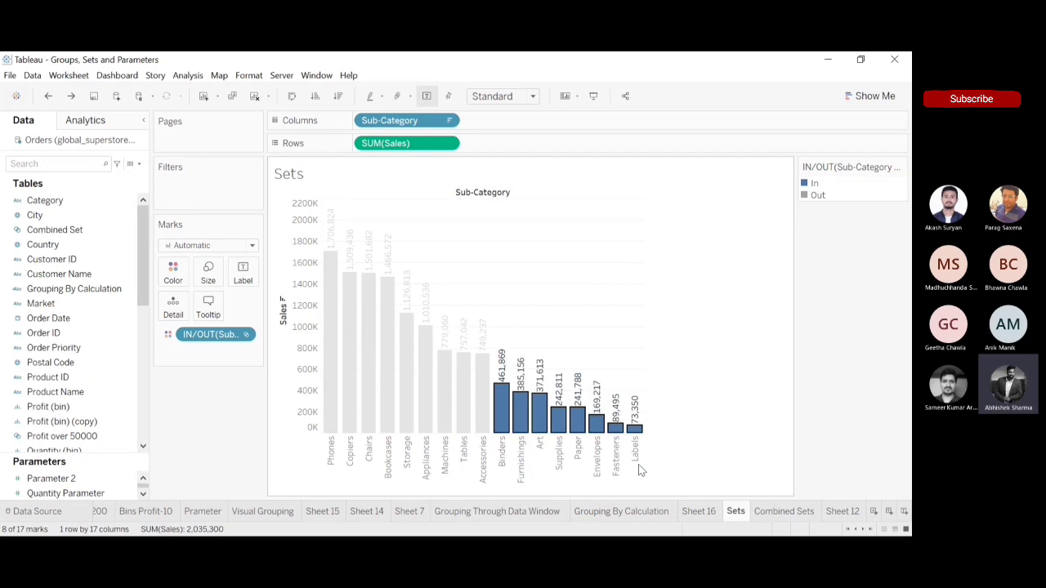
mouse_move(539, 413)
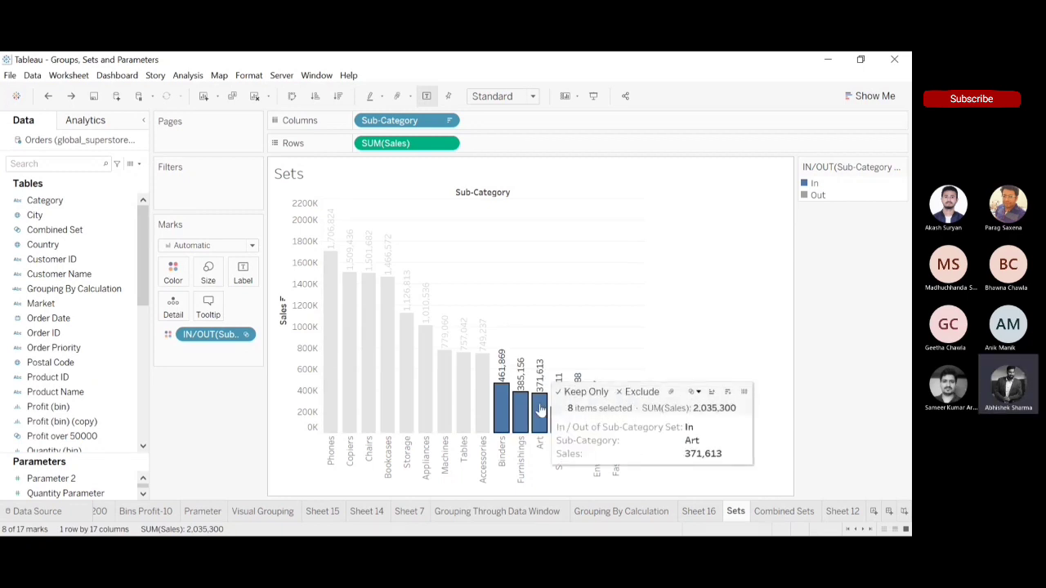
left_click(720, 407)
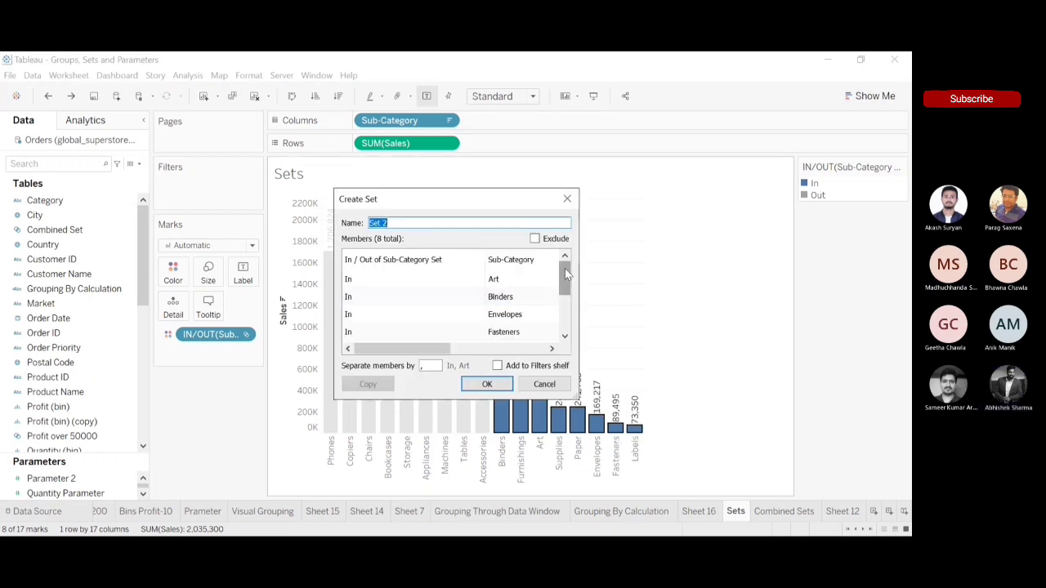
mouse_move(565, 268)
left_mouse_down()
mouse_move(565, 335)
mouse_move(564, 263)
left_mouse_up()
mouse_move(393, 350)
left_mouse_down()
mouse_move(493, 348)
mouse_move(382, 336)
mouse_move(404, 343)
left_mouse_up()
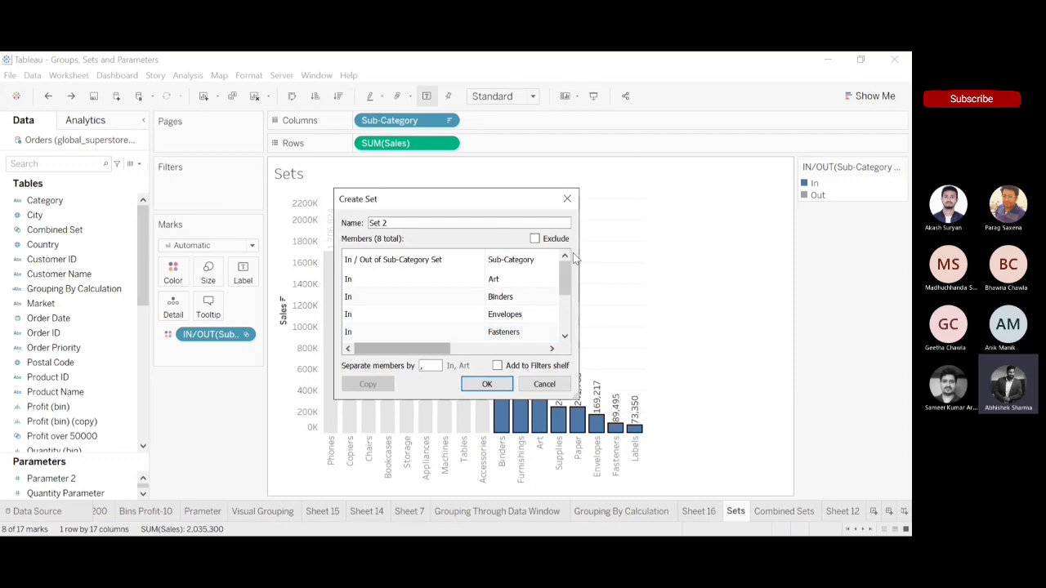
left_click_drag(563, 276, 563, 241)
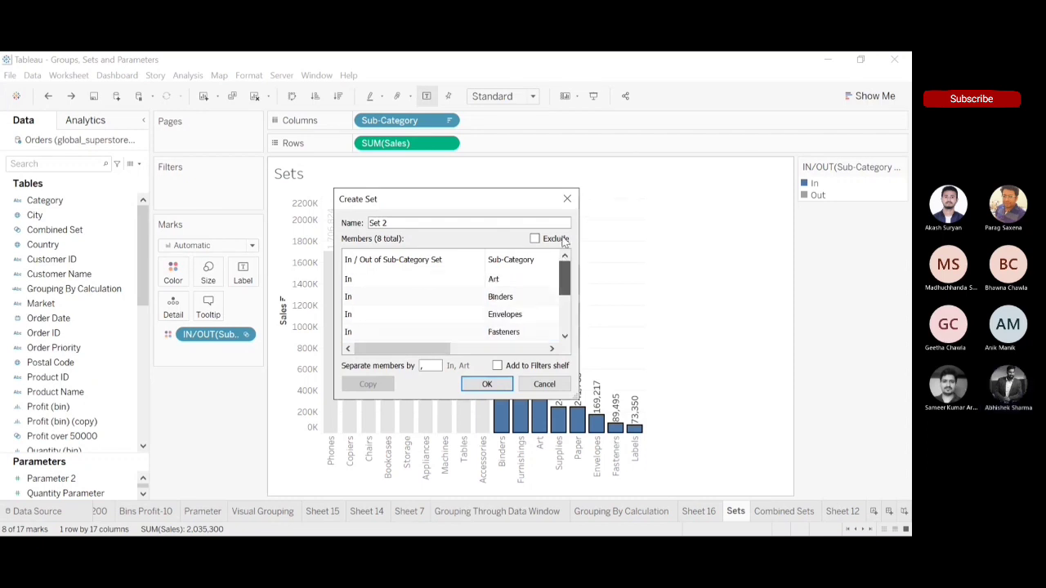
left_click(565, 198)
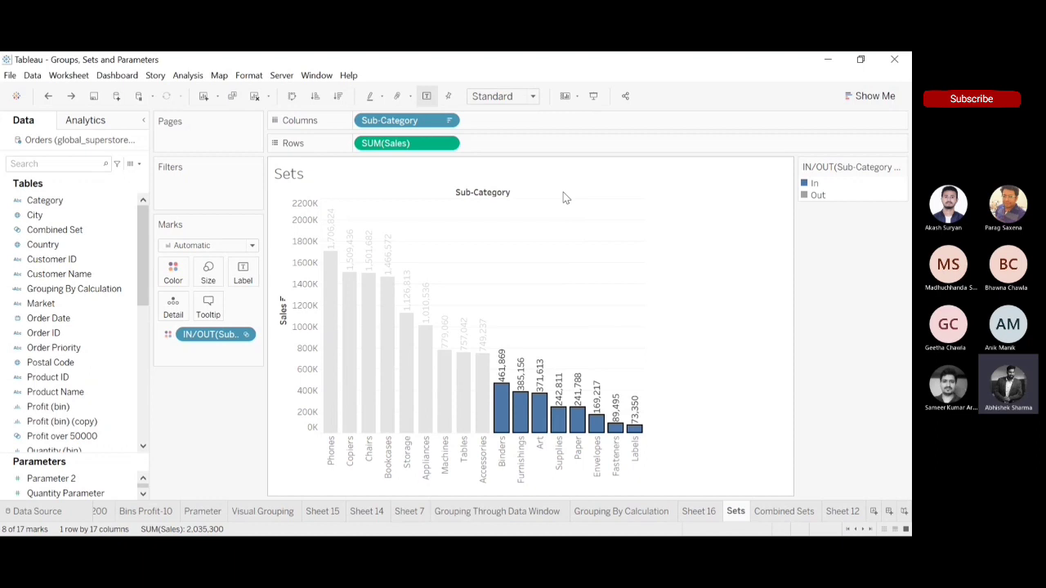
left_click(547, 272)
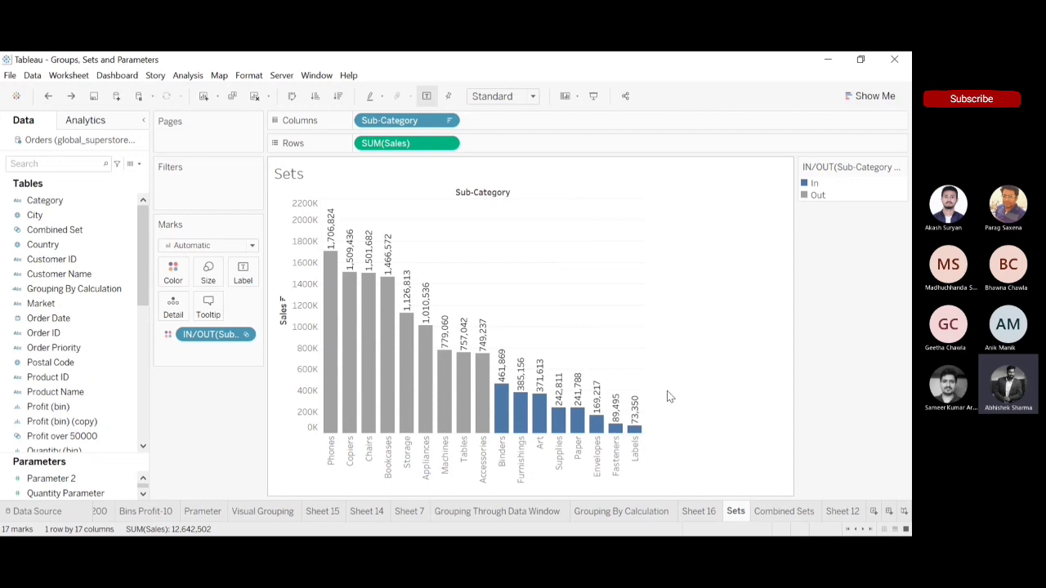
Step: Switch to the Combined Sets sheet and fit its table to Entire View
left_click(782, 512)
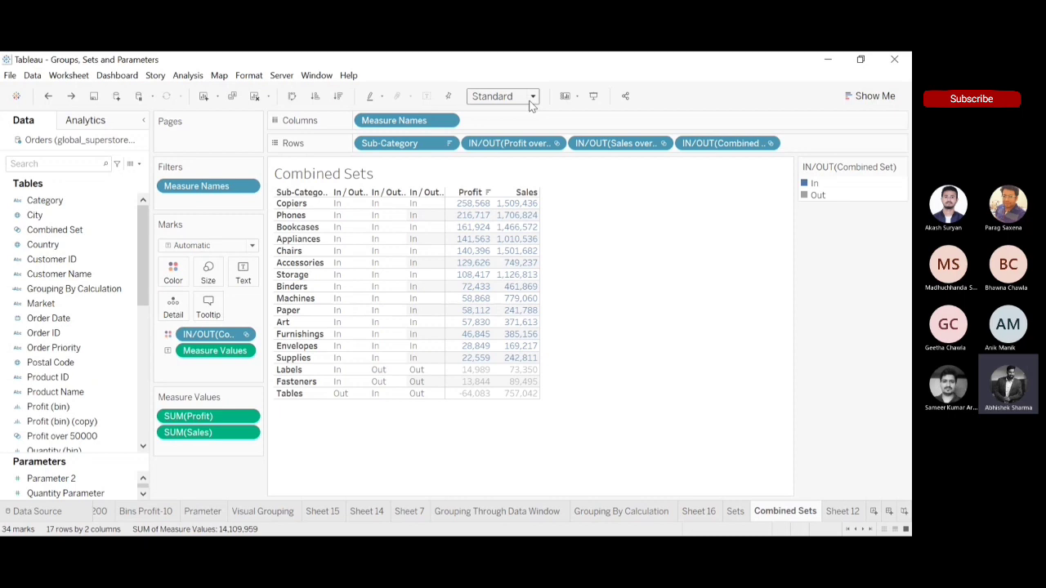
left_click(507, 155)
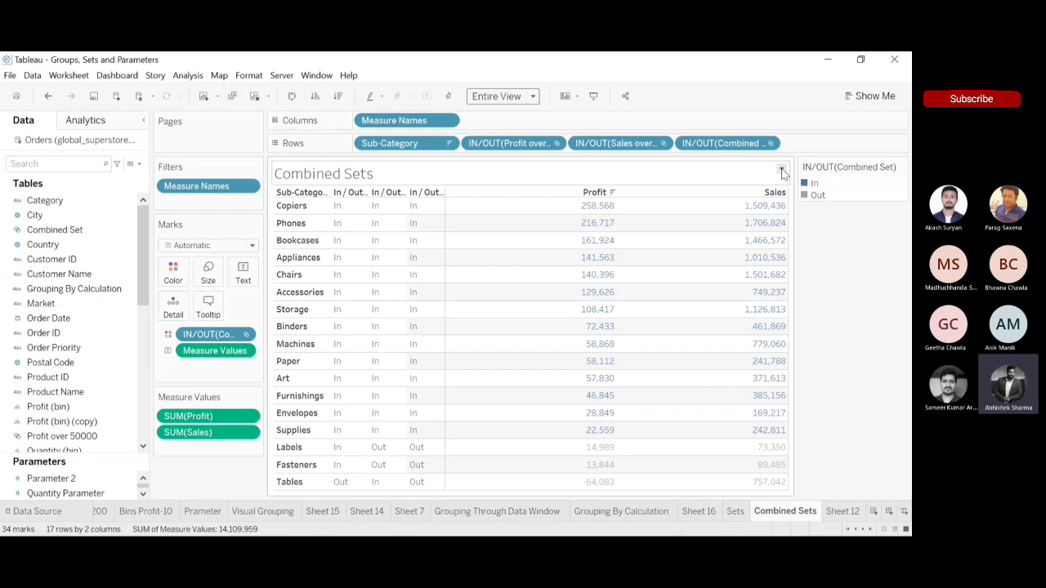
mouse_move(572, 243)
mouse_move(563, 218)
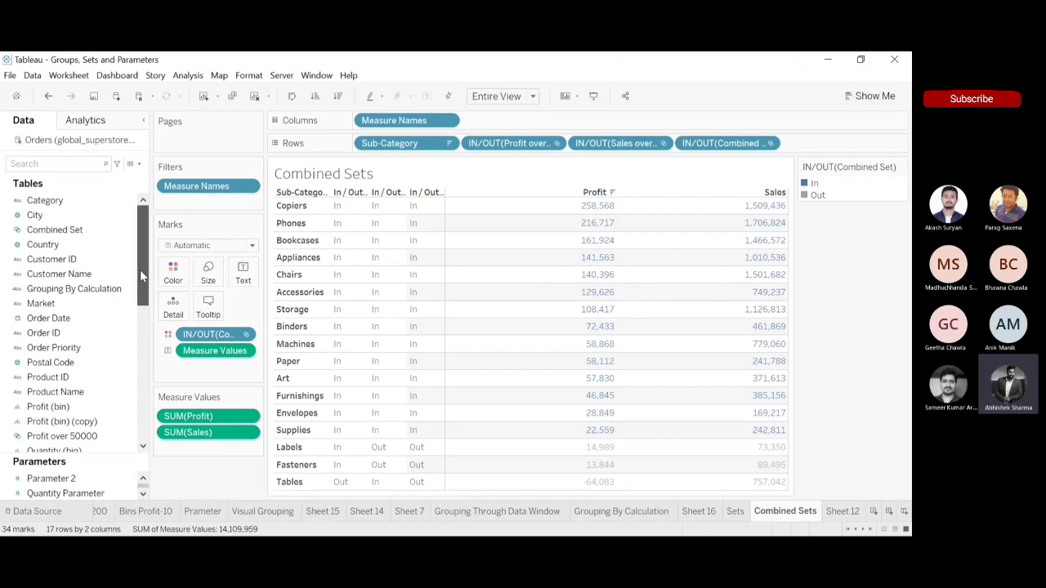
Step: Rename the set Profit over 50000 to Profit over 5000
left_click_drag(140, 271, 139, 319)
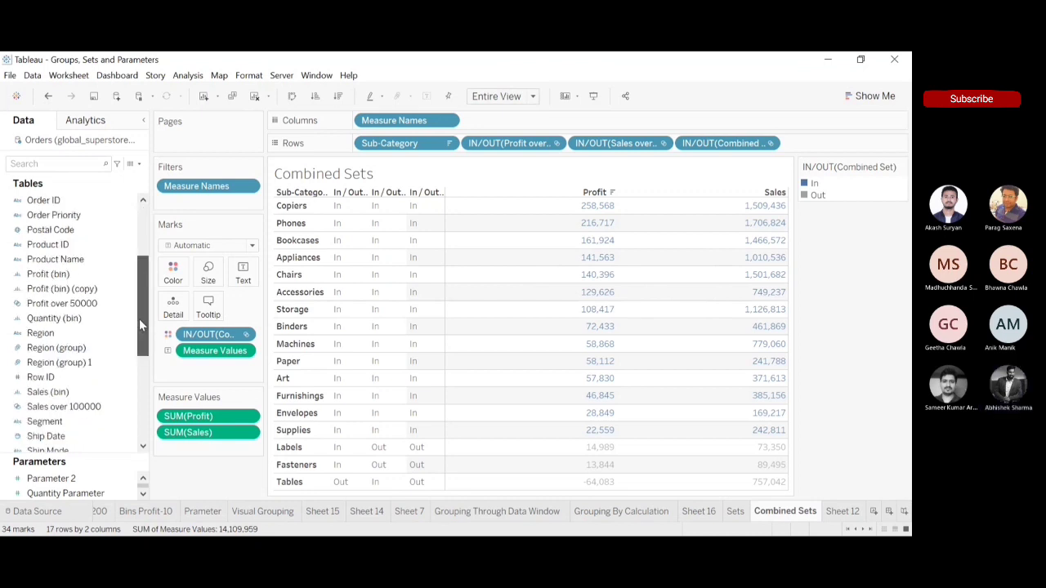
left_click(95, 304)
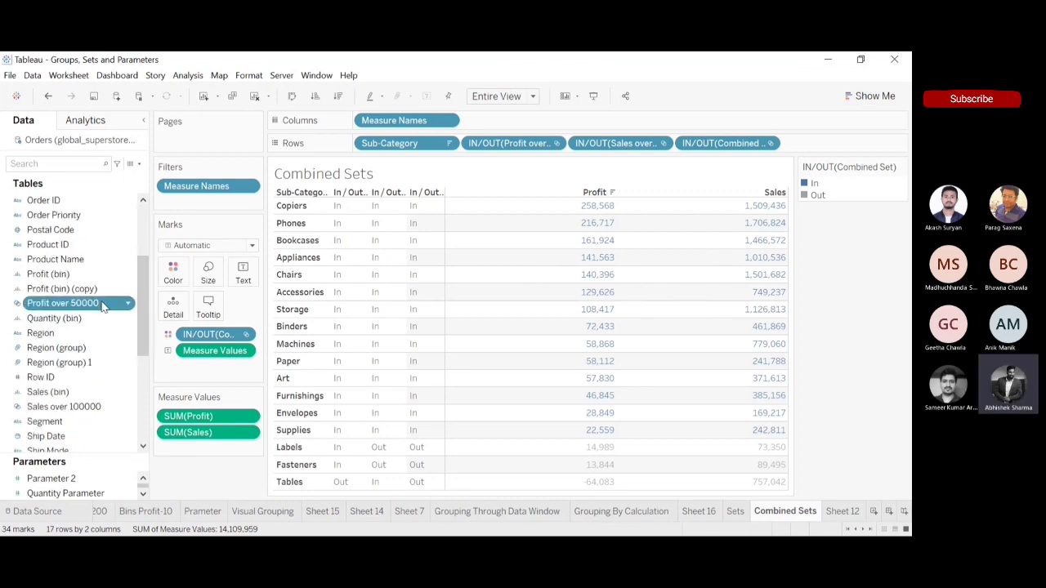
left_click(104, 307)
left_click(103, 303)
key("BackSpace")
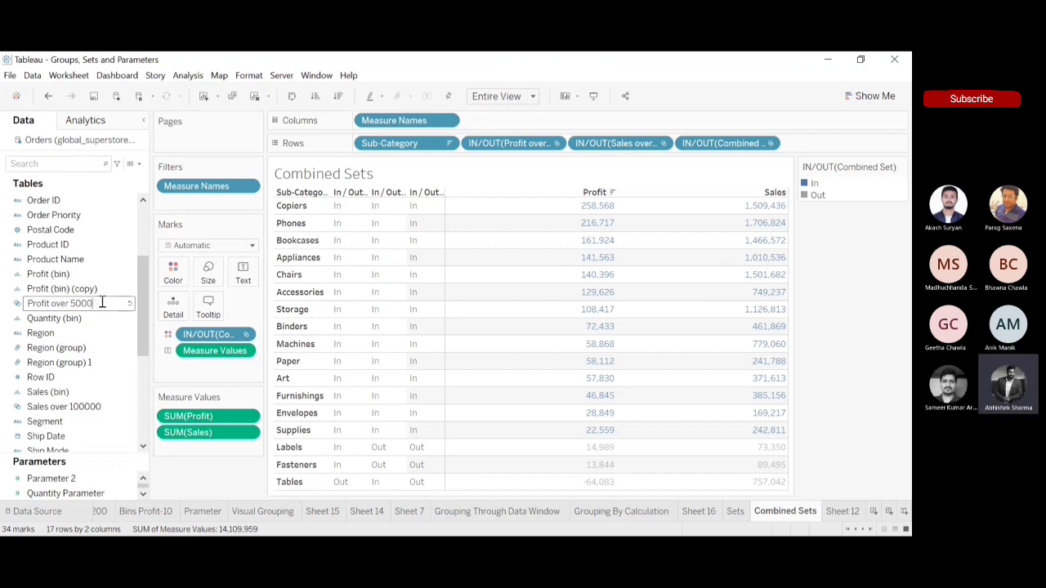
key("Return")
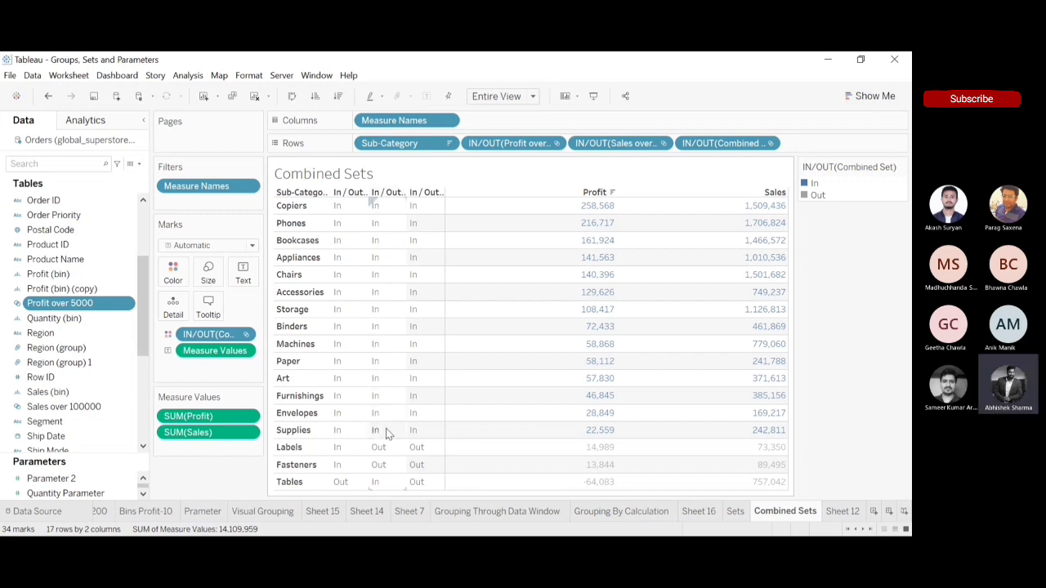
Step: Start creating a new set from the Sub-Category field and make it use all members
mouse_move(757, 442)
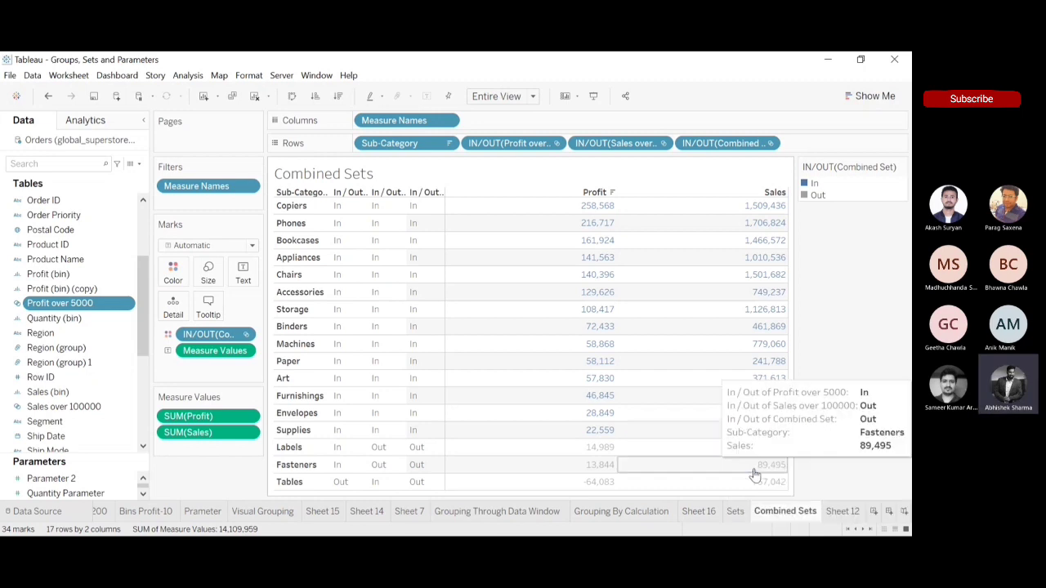
mouse_move(776, 489)
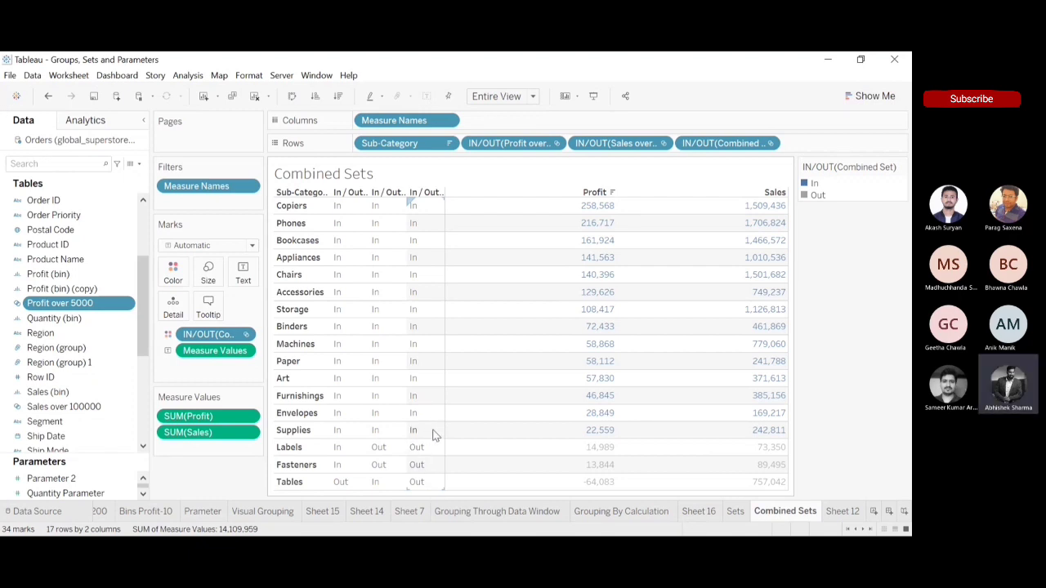
mouse_move(562, 433)
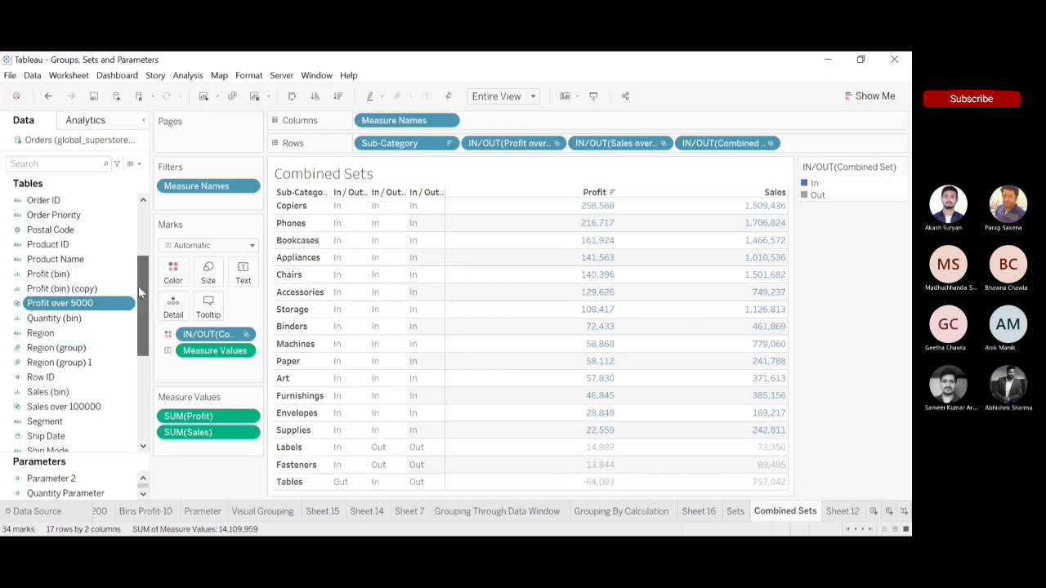
left_click_drag(138, 293, 140, 299)
scroll(140, 300, "down", 2)
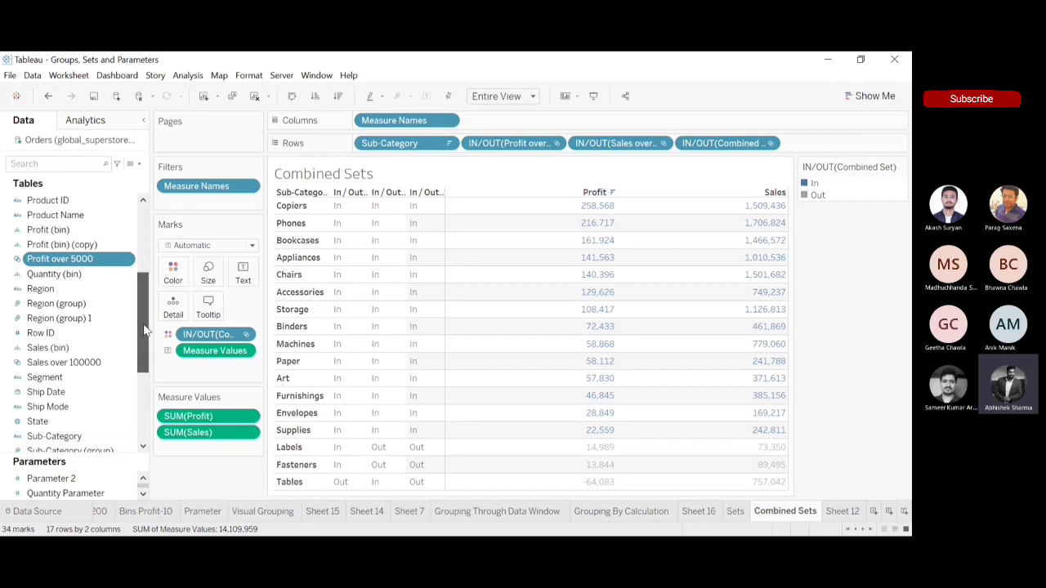
scroll(144, 329, "down", 3)
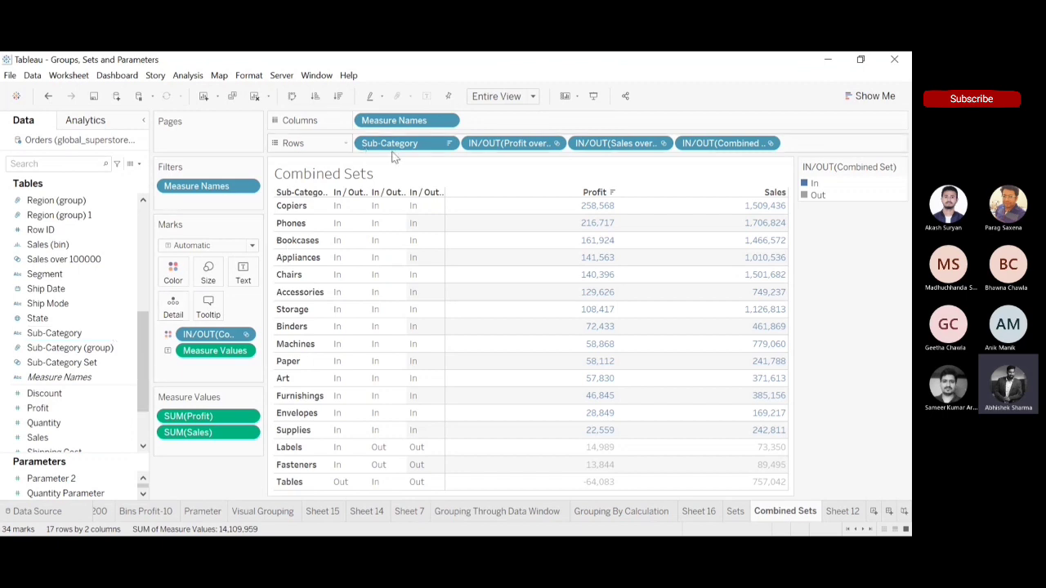
left_click(127, 335)
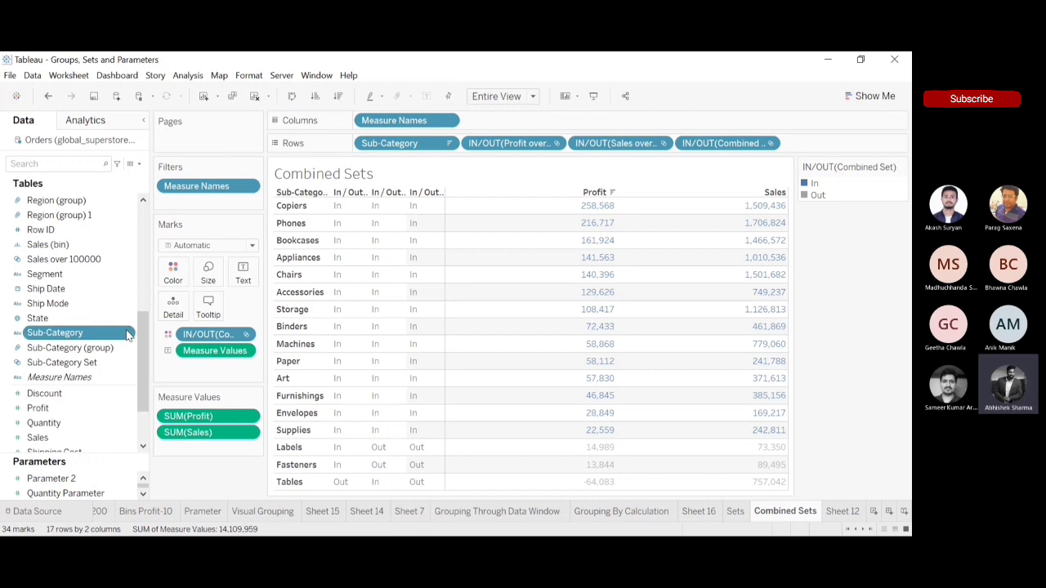
left_click(286, 197)
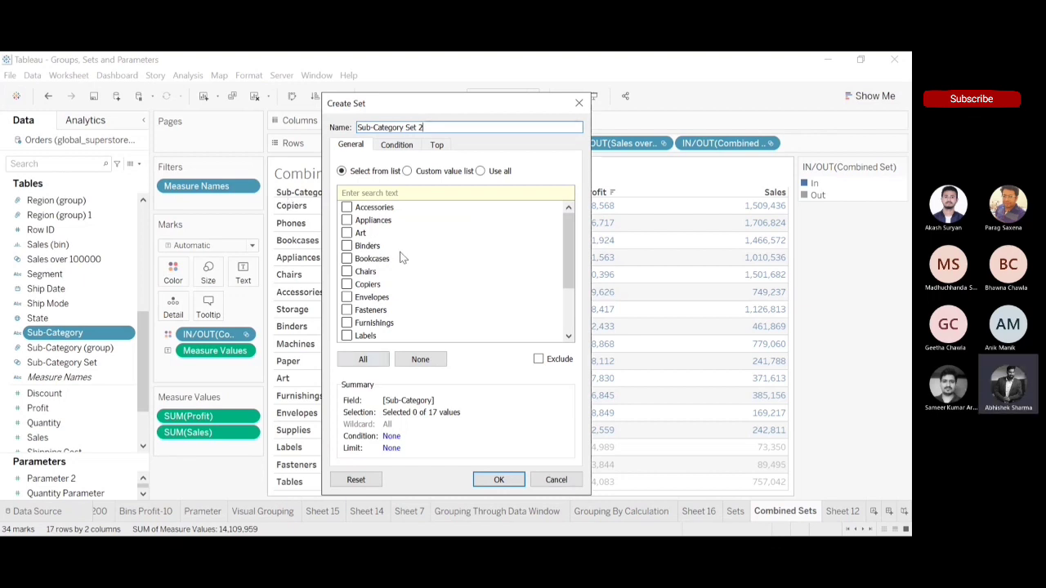
left_click(481, 171)
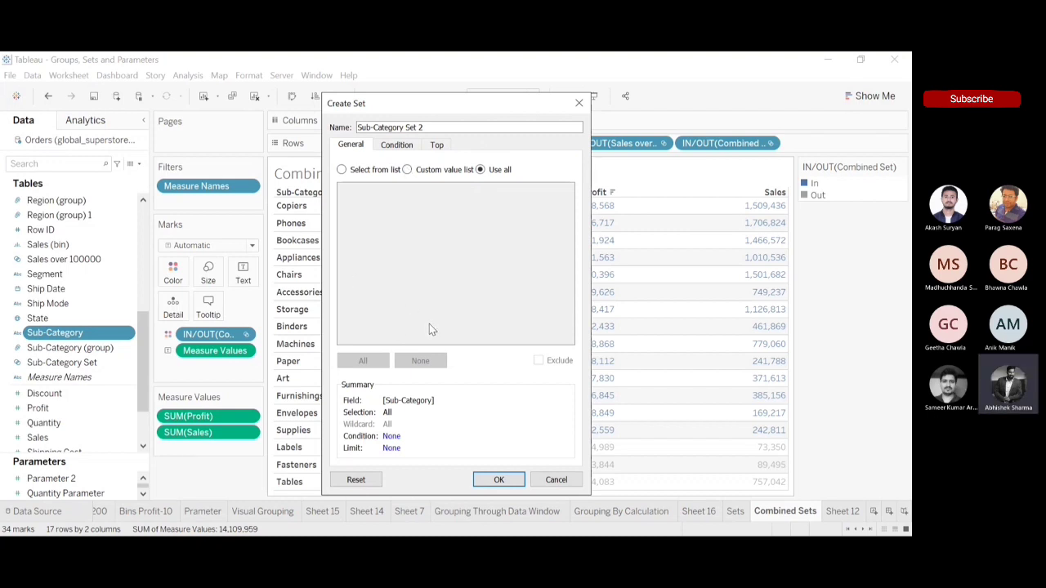
Step: Give the new Sub-Category set a by-field condition based on the sum of Profit
left_click(396, 145)
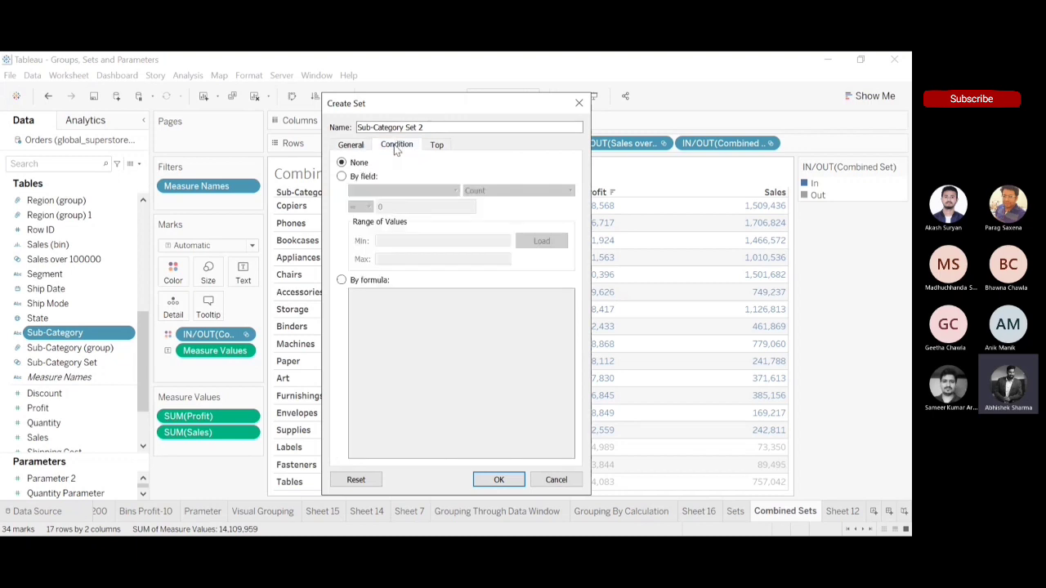
left_click(342, 176)
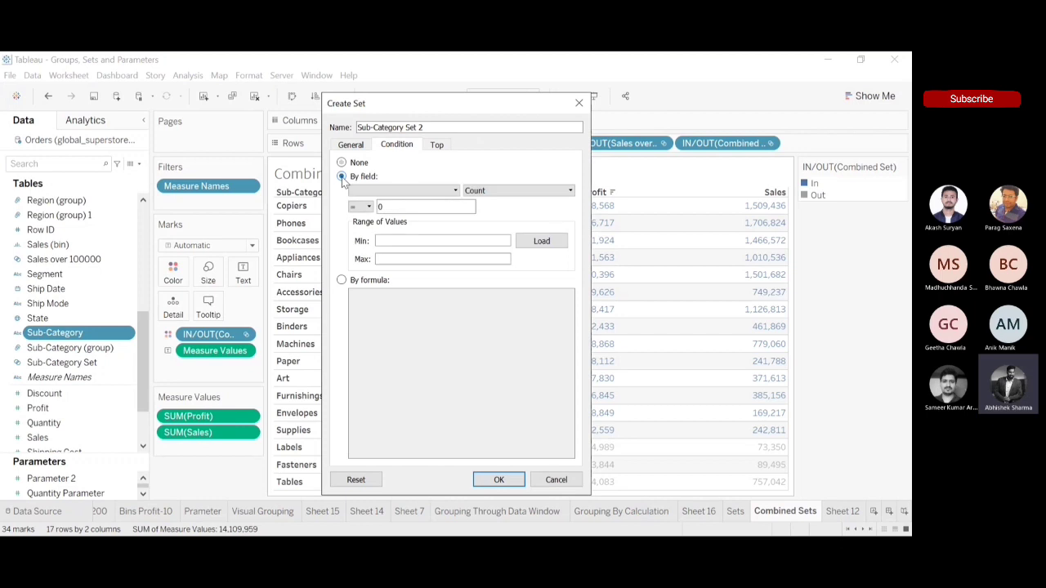
left_click(455, 192)
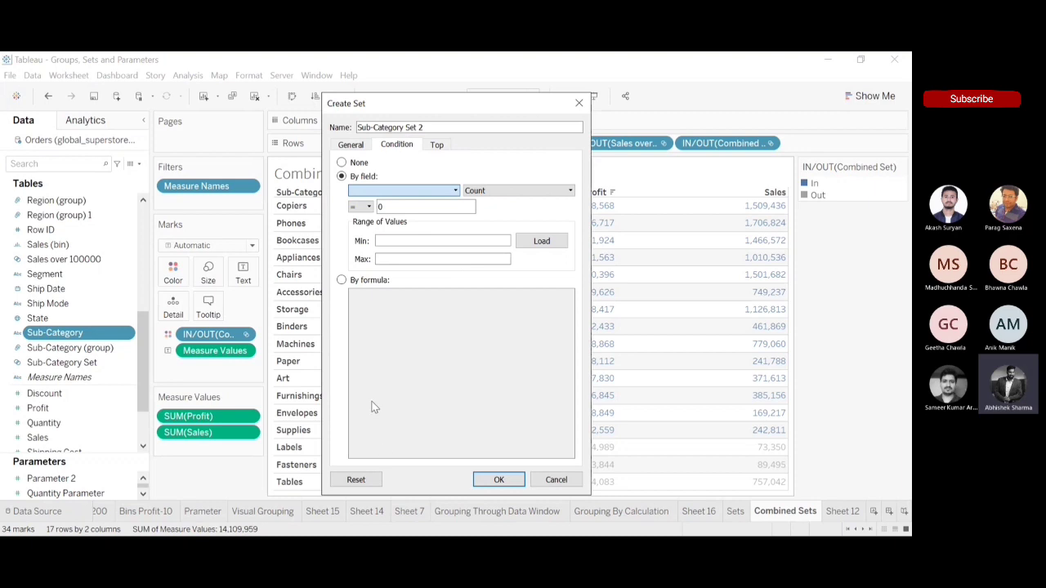
left_click(373, 353)
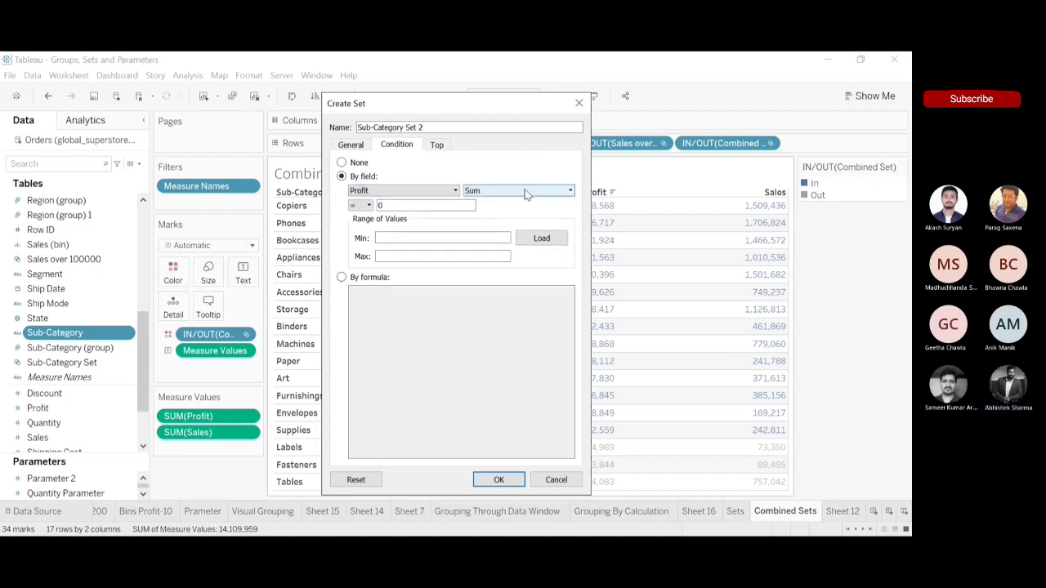
Step: Set the condition of Sub-Category Set 2 to Sum of Profit >= 5000 and create the set
left_click(361, 205)
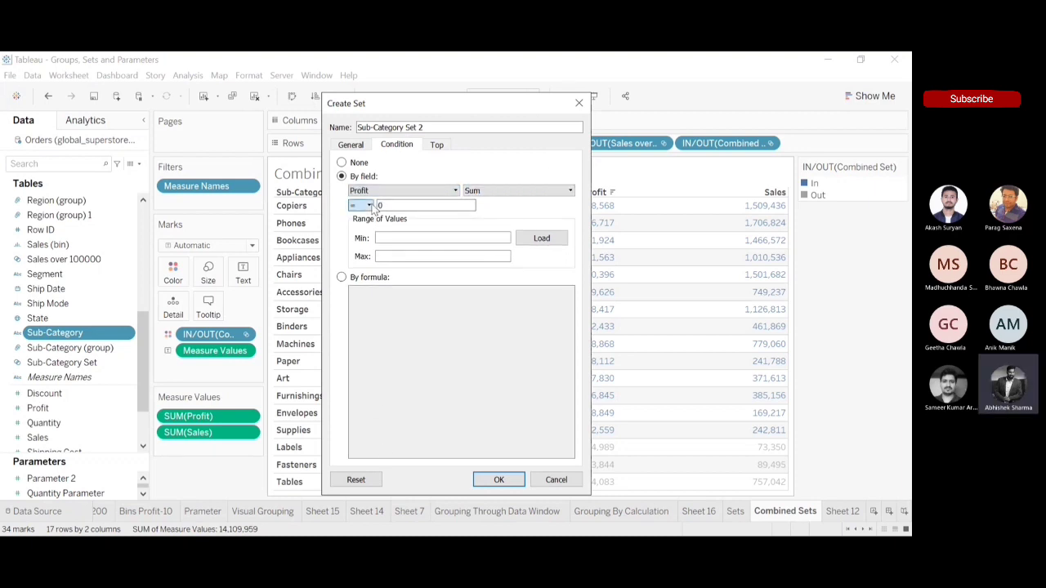
left_click(363, 268)
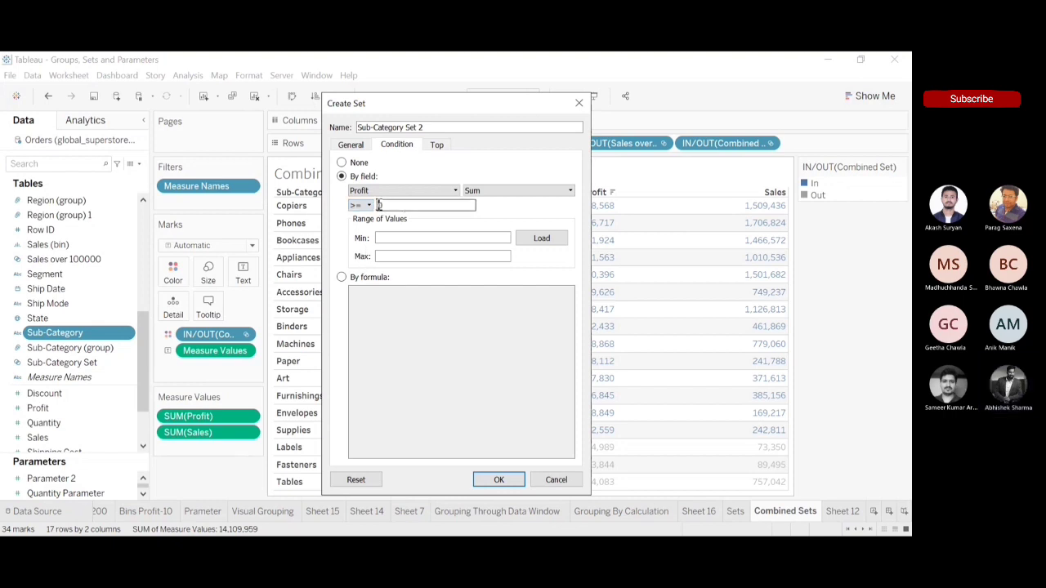
type("5000")
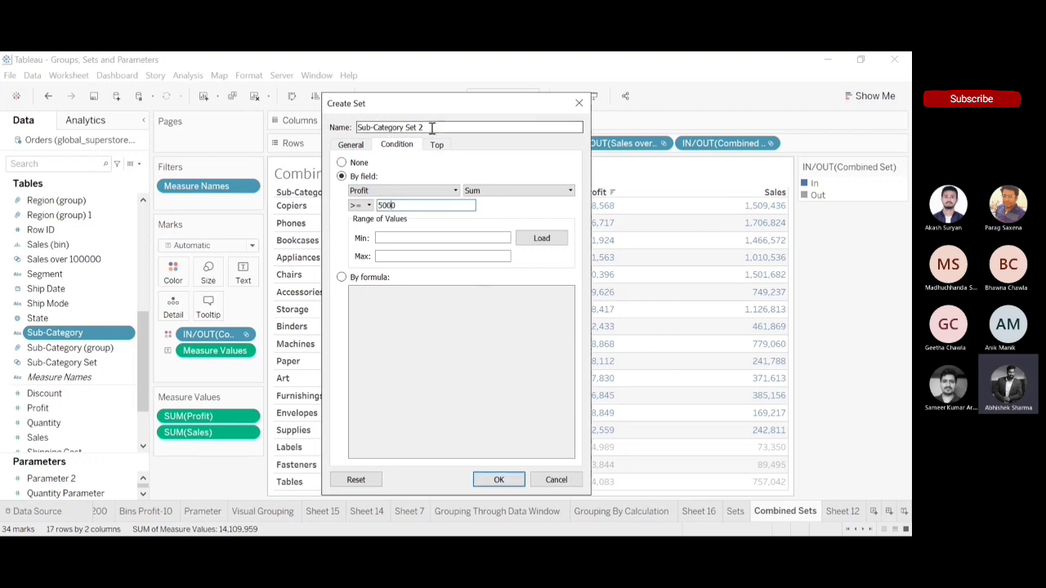
left_click(502, 480)
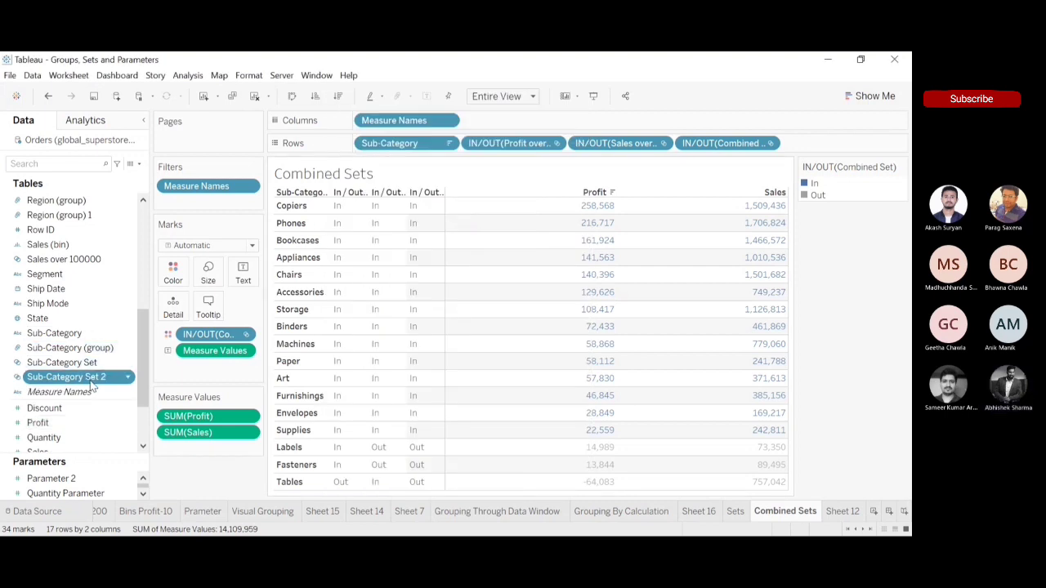
Step: Start another set on Sub-Category, with a by-field condition based on the Sum of Sales
left_click(127, 338, "ctrl")
left_click(126, 338)
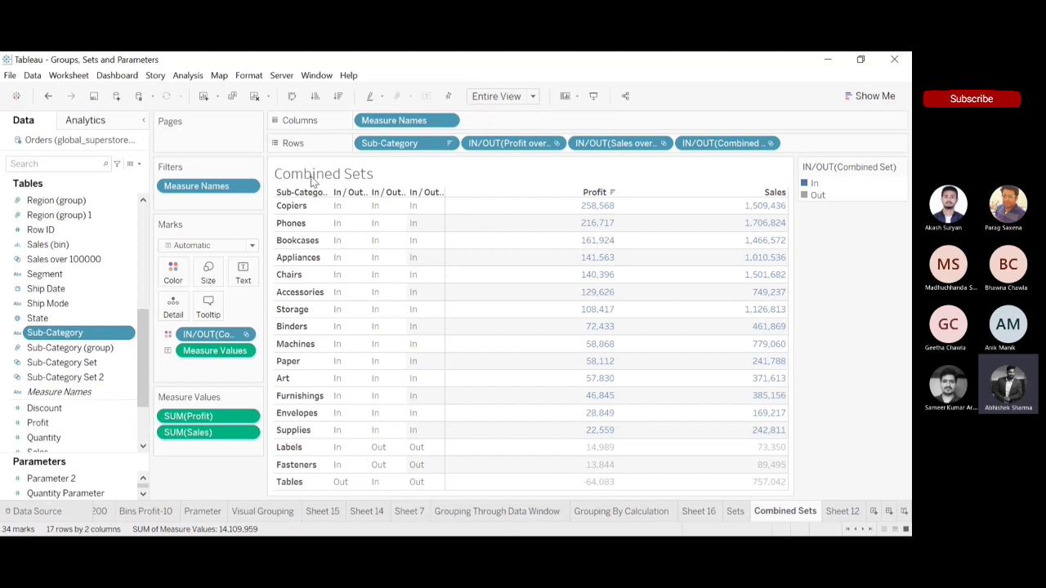
left_click(303, 195)
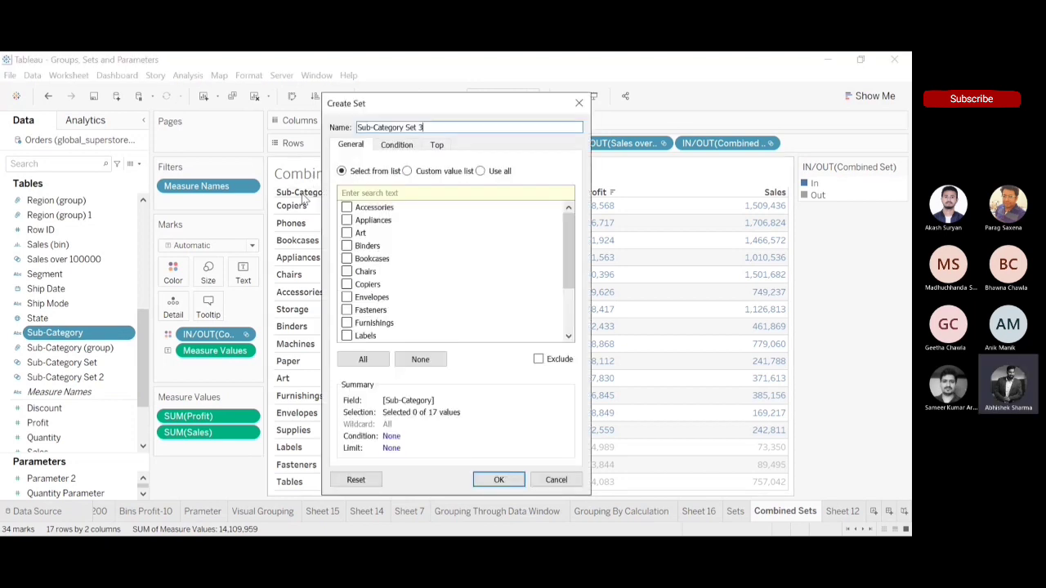
left_click(473, 172)
left_click(481, 170)
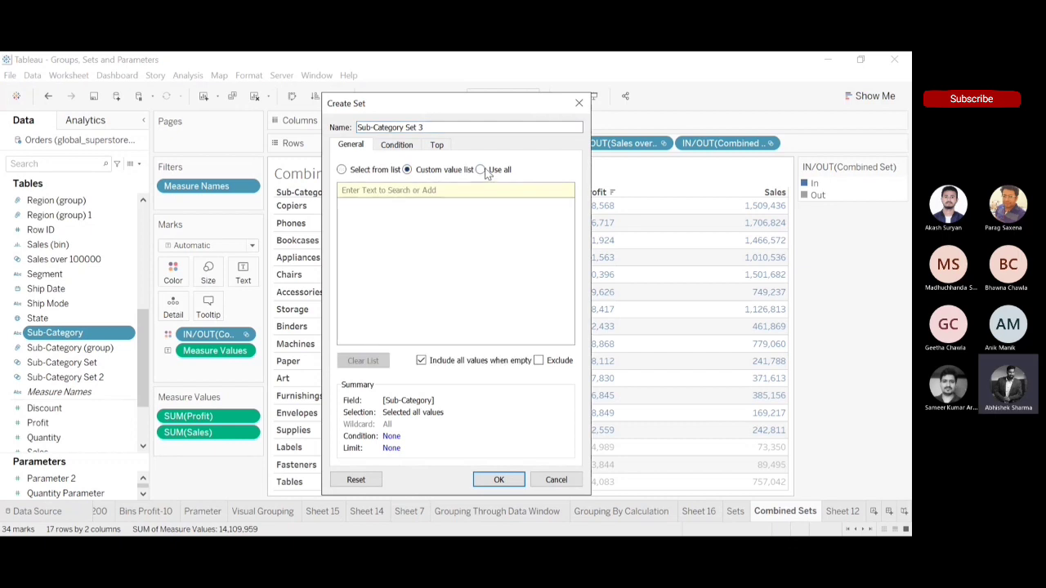
left_click(396, 145)
left_click(342, 176)
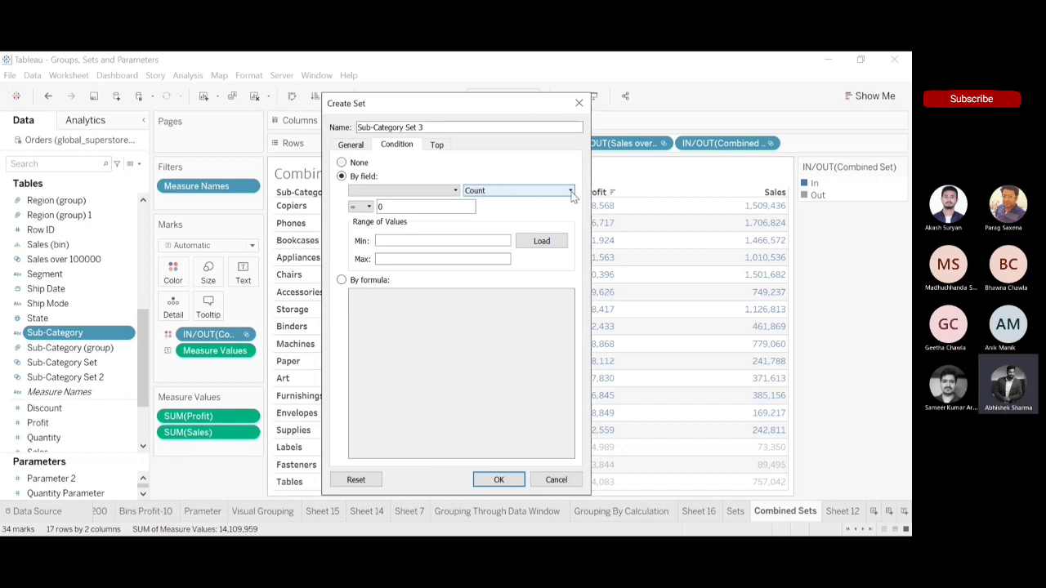
left_click(455, 193)
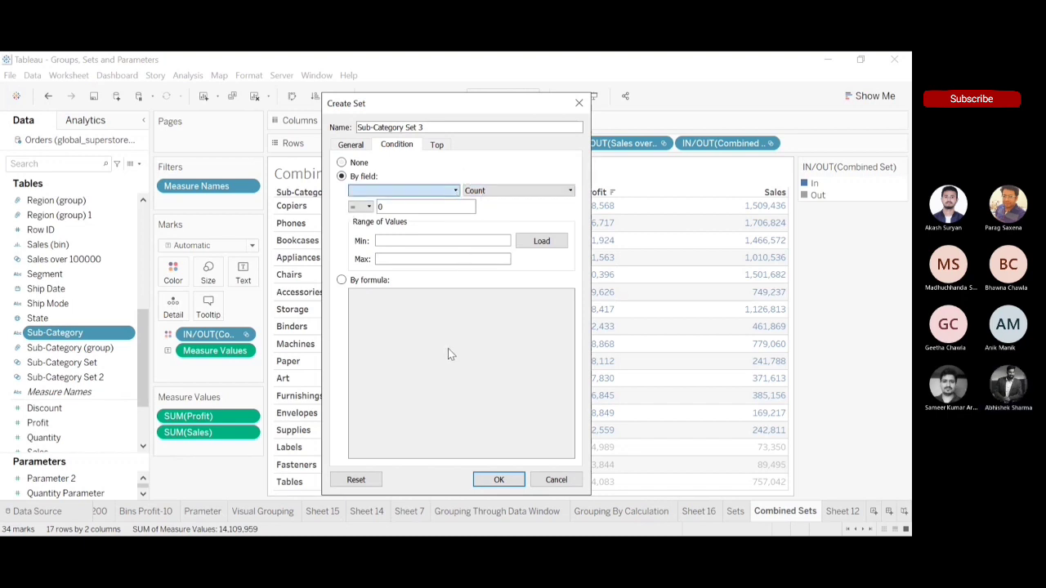
left_click(373, 418)
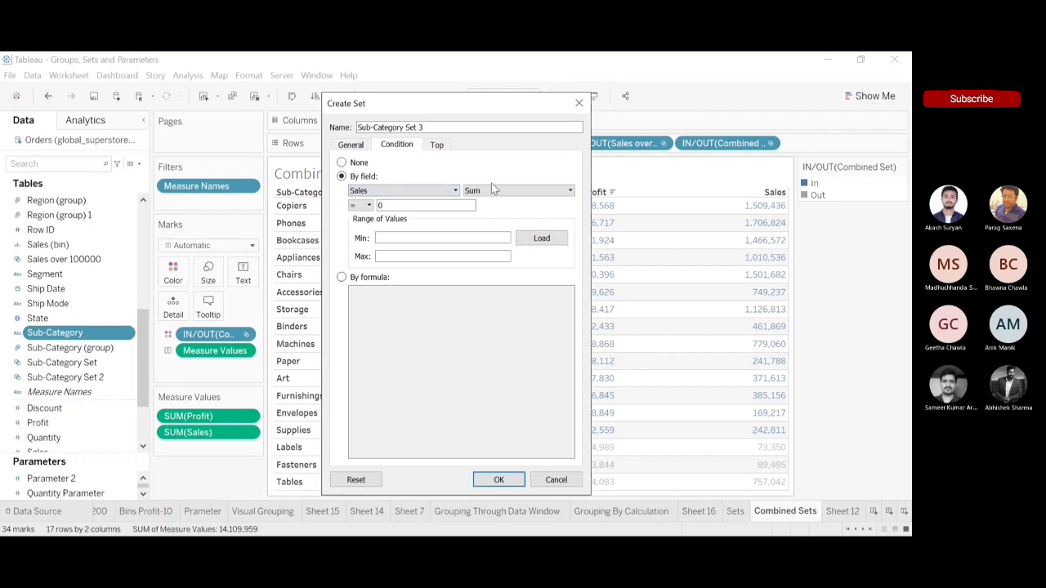
Step: Set the Sales condition to >= 100000 and create Sub-Category Set 3
left_click(368, 207)
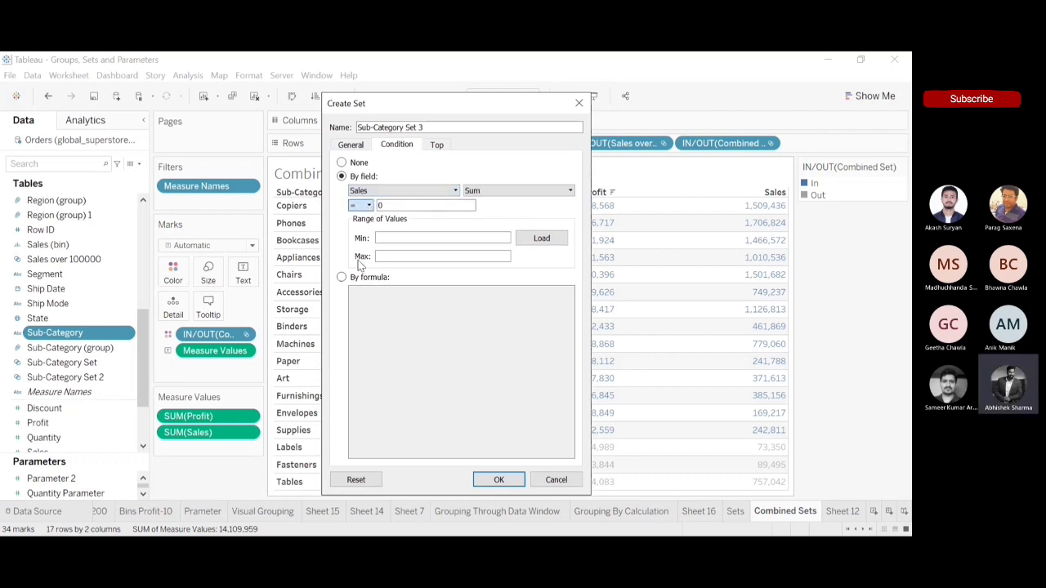
left_click(369, 205)
left_click(367, 265)
left_click(378, 206)
type("100000")
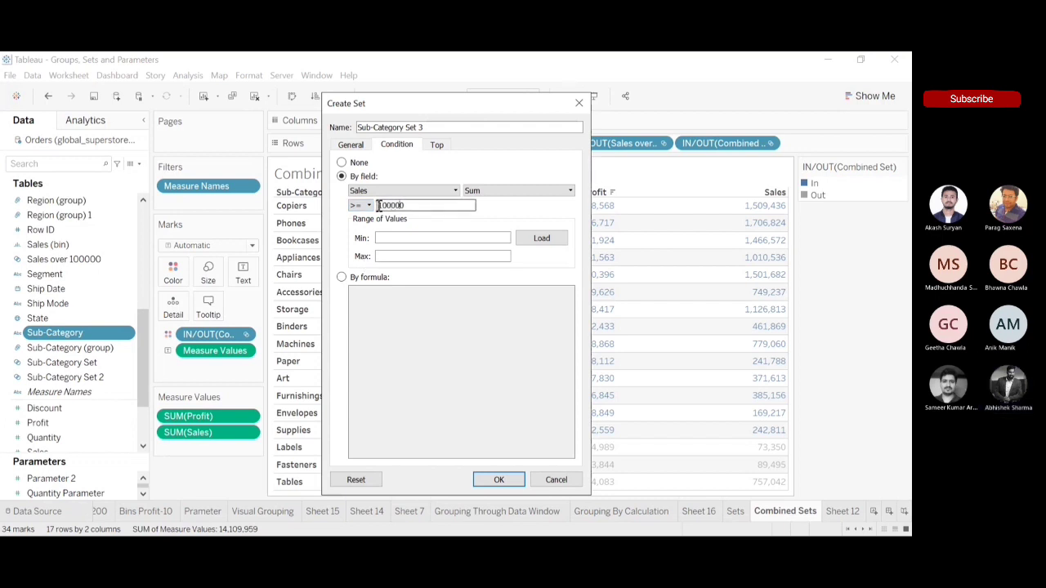
left_click(499, 480)
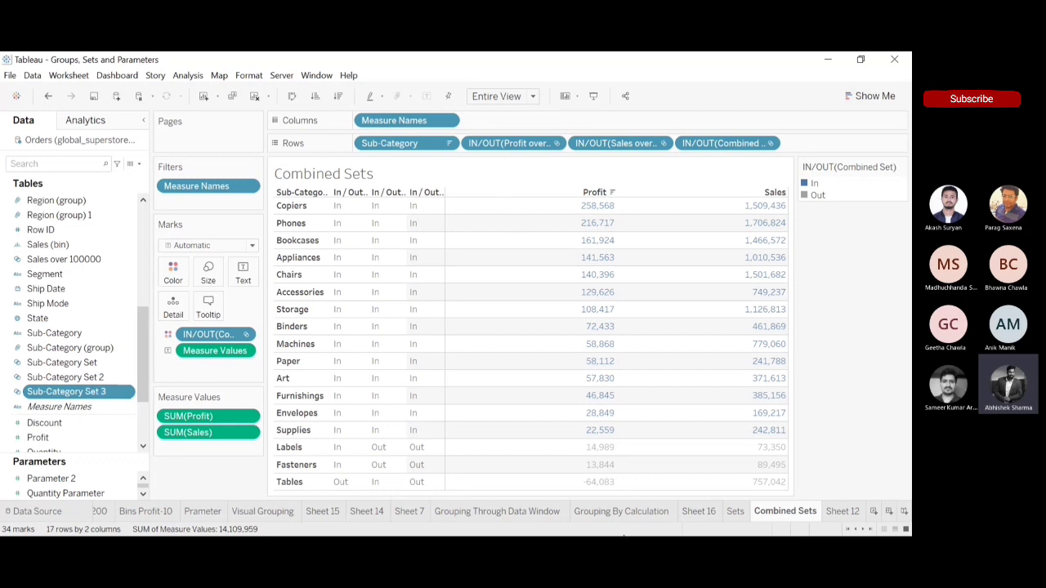
Step: Add a new worksheet and place Sub-Category on its rows
left_click(875, 512)
left_click(752, 510)
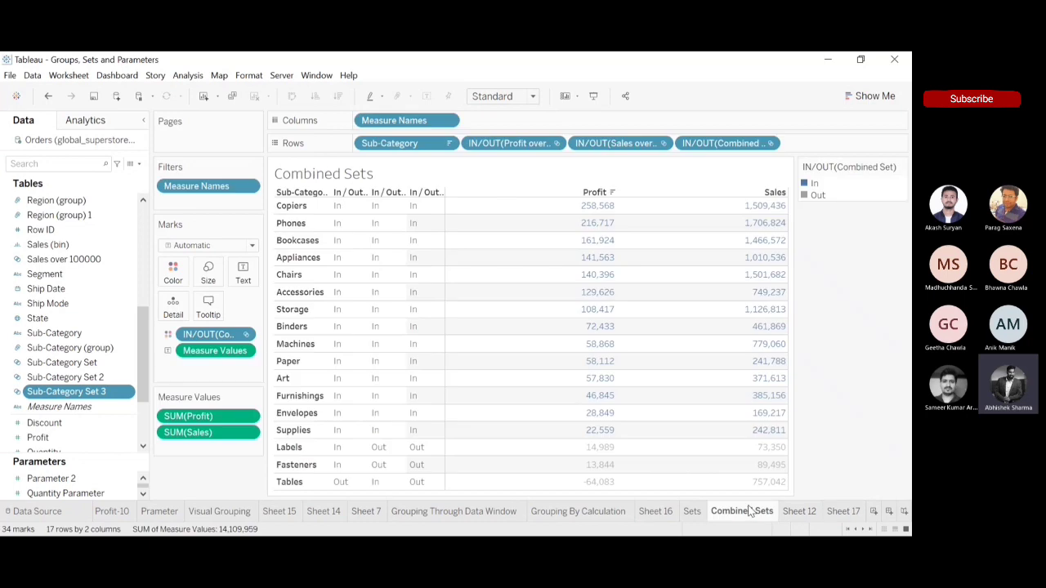
left_click(849, 509)
left_click(49, 339)
left_click_drag(48, 342, 389, 147)
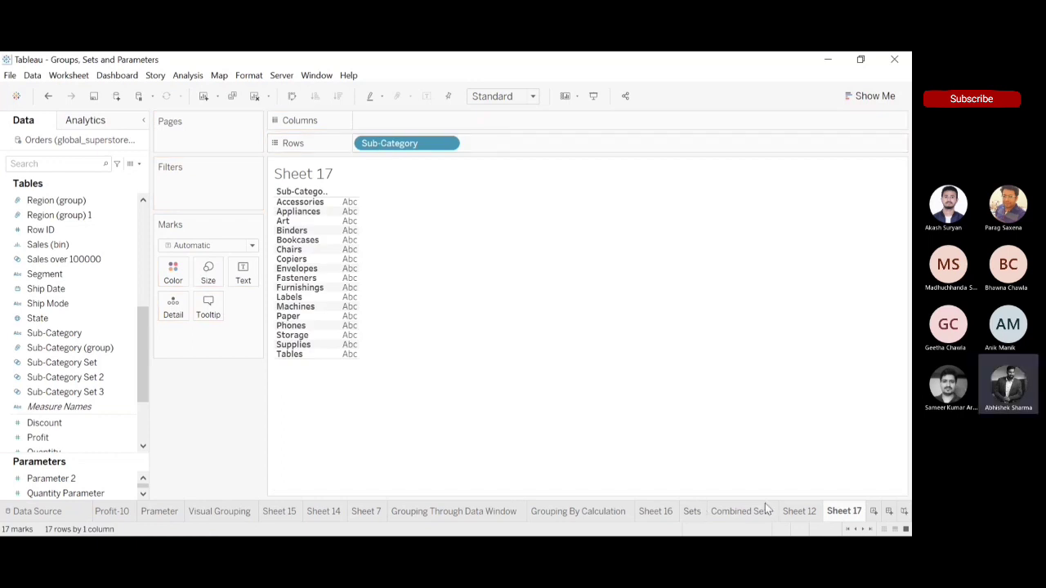
Step: Add Sub-Category Set 2 and Sub-Category Set 3 to the rows of Sheet 17, after Sub-Category
left_click(741, 511)
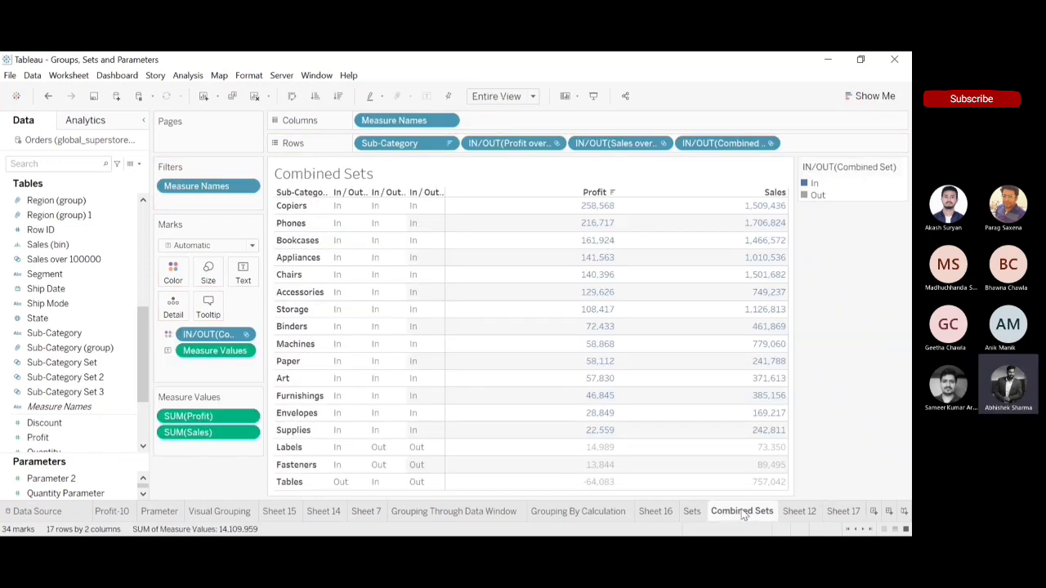
left_click(843, 511)
left_click(90, 362)
left_click_drag(114, 374, 523, 147)
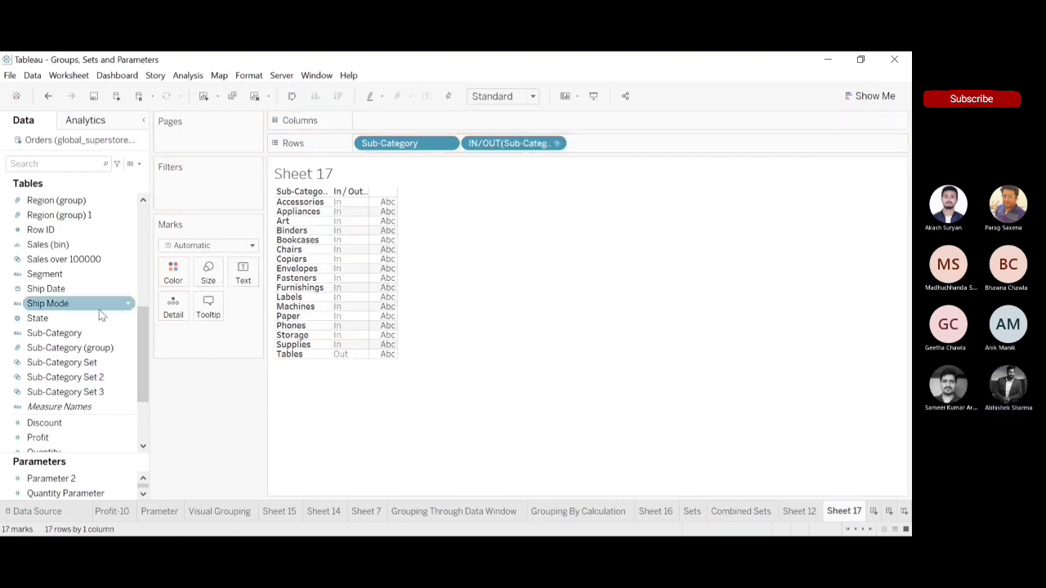
left_click(90, 394)
left_click_drag(82, 396, 647, 144)
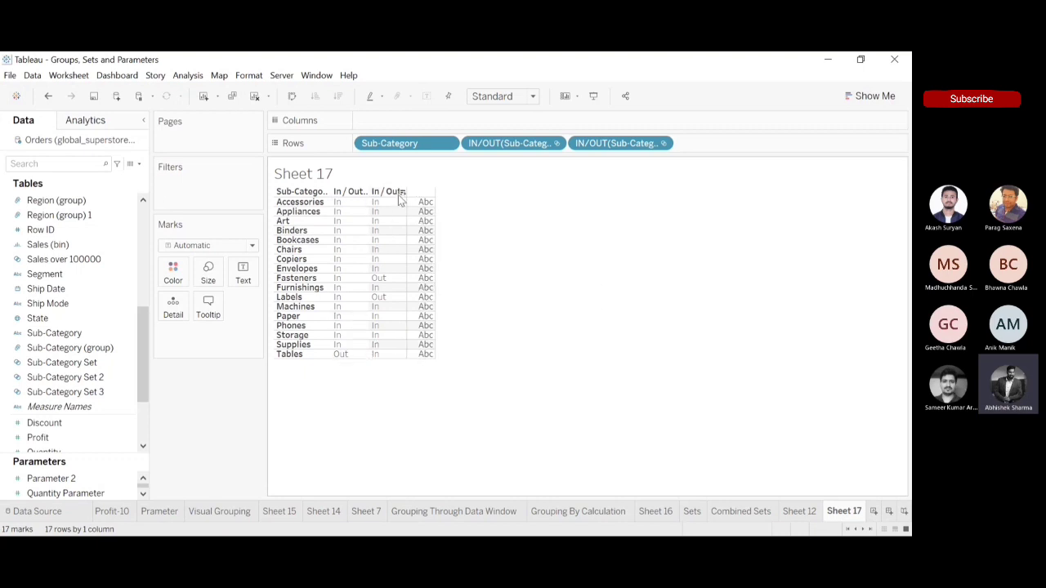
left_click(491, 392)
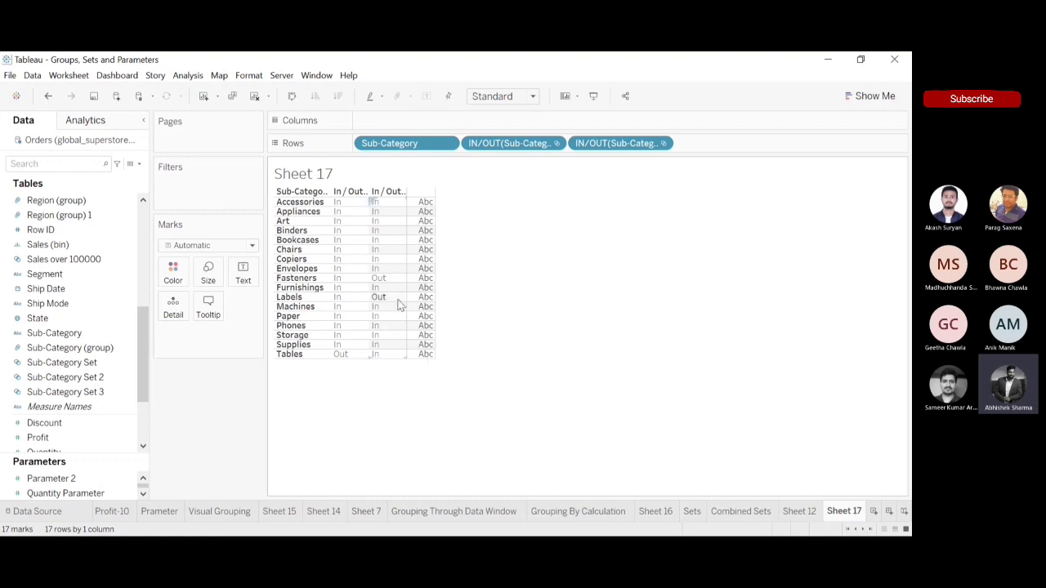
left_click(729, 513)
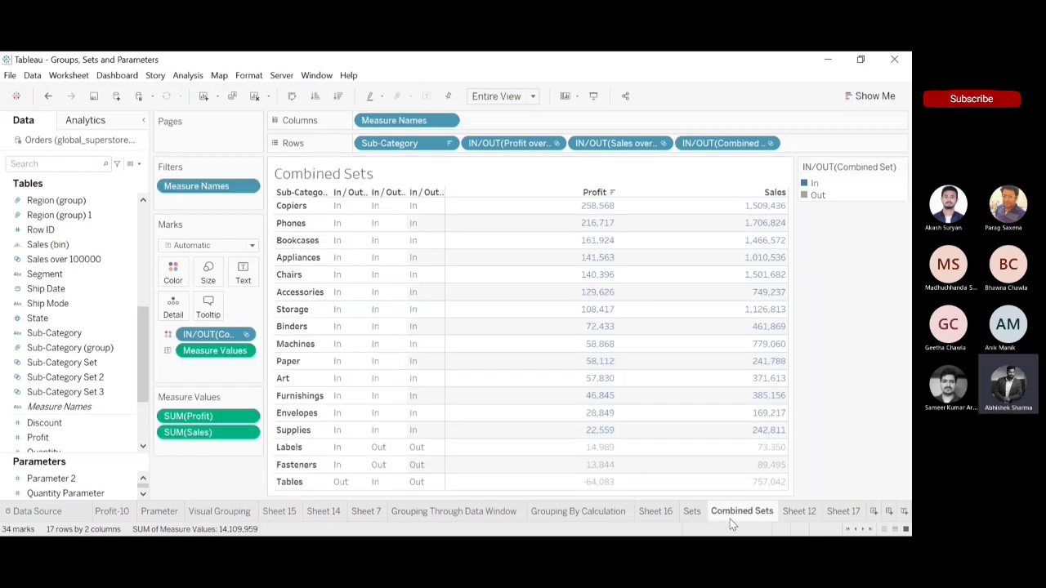
left_click(842, 511)
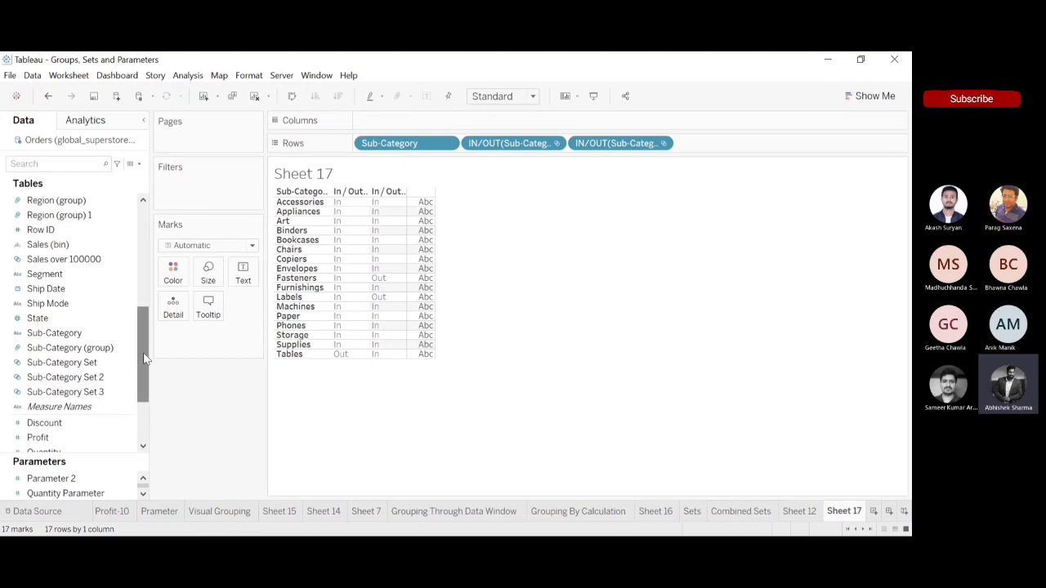
left_click_drag(144, 348, 140, 423)
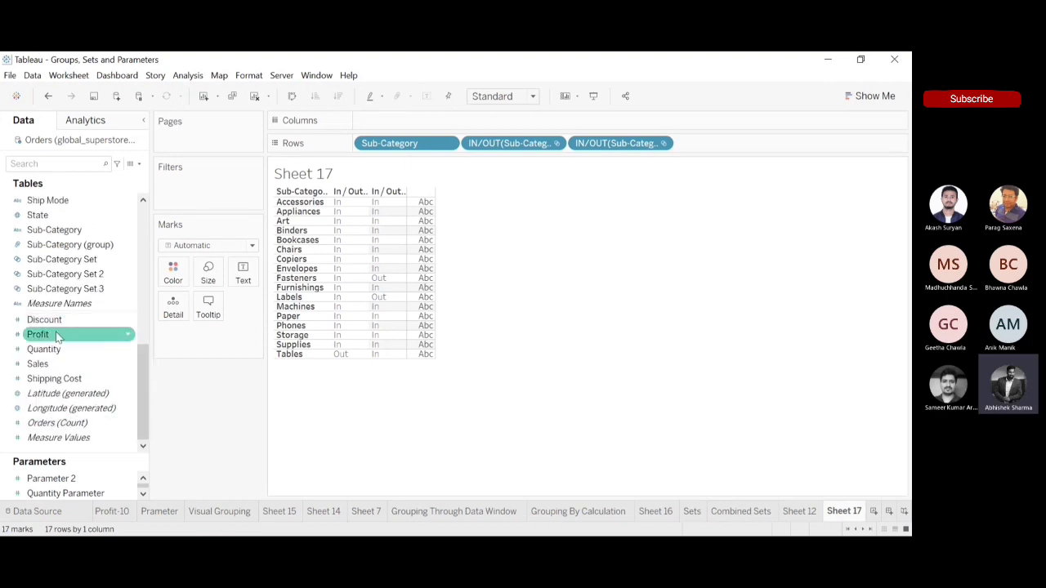
left_click_drag(58, 337, 243, 271)
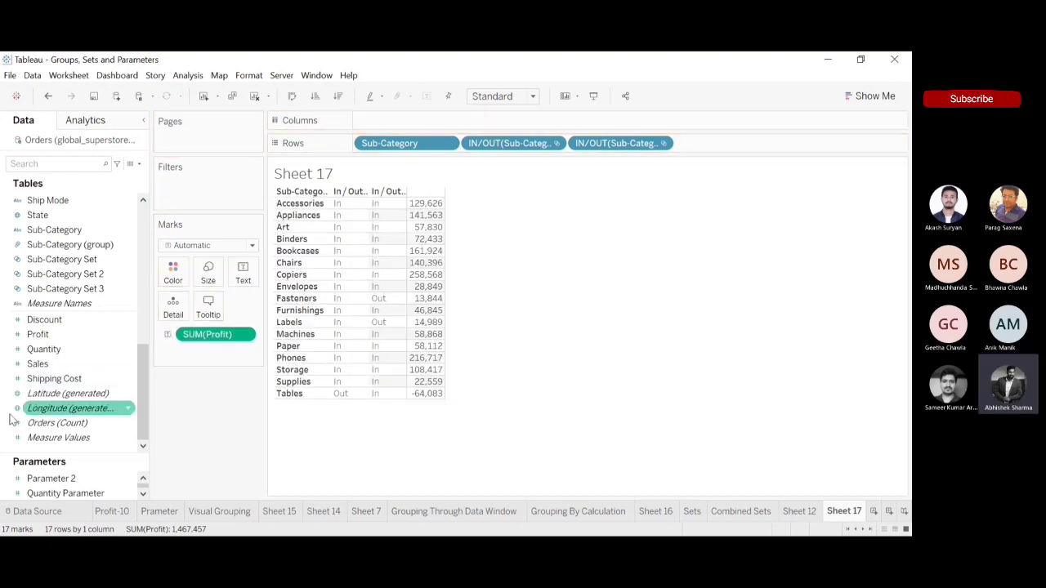
left_click_drag(48, 365, 238, 285)
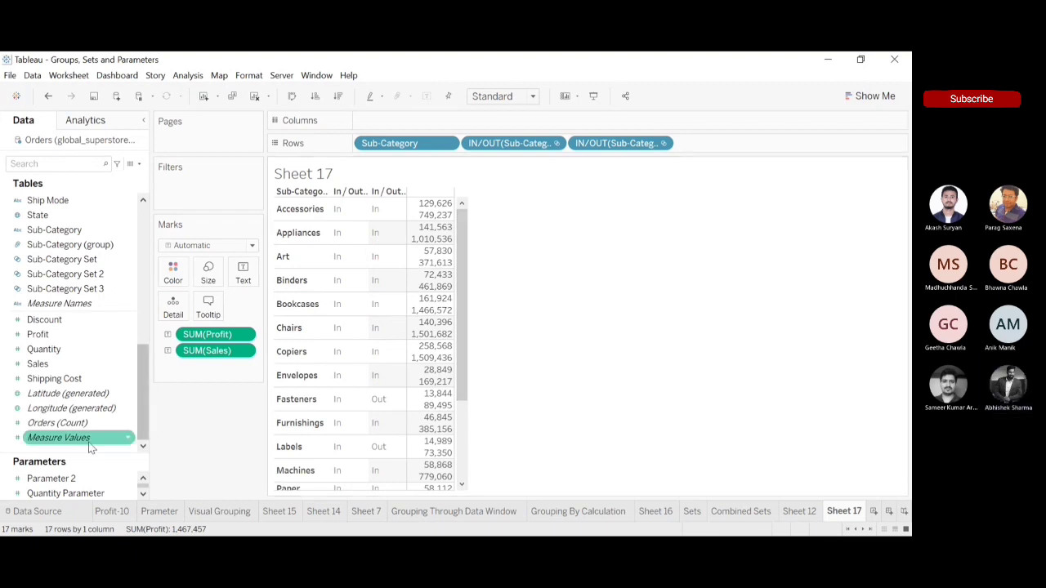
left_click(49, 96)
left_click(49, 102)
Step: Show Measure Values as text, keeping only Profit and Sales, and fit the table to Entire View
left_click_drag(70, 442, 253, 281)
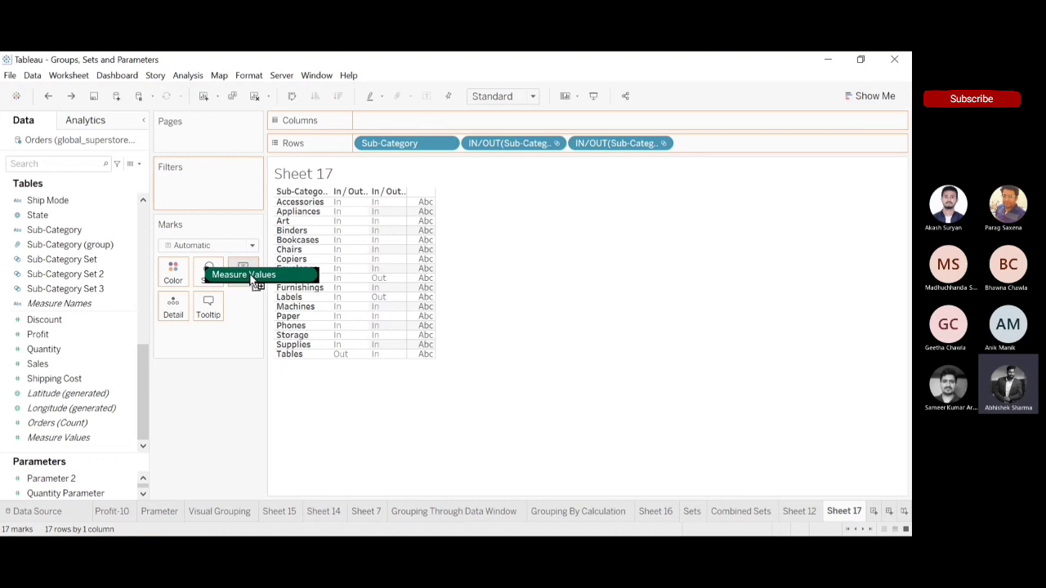
left_click_drag(253, 280, 251, 274)
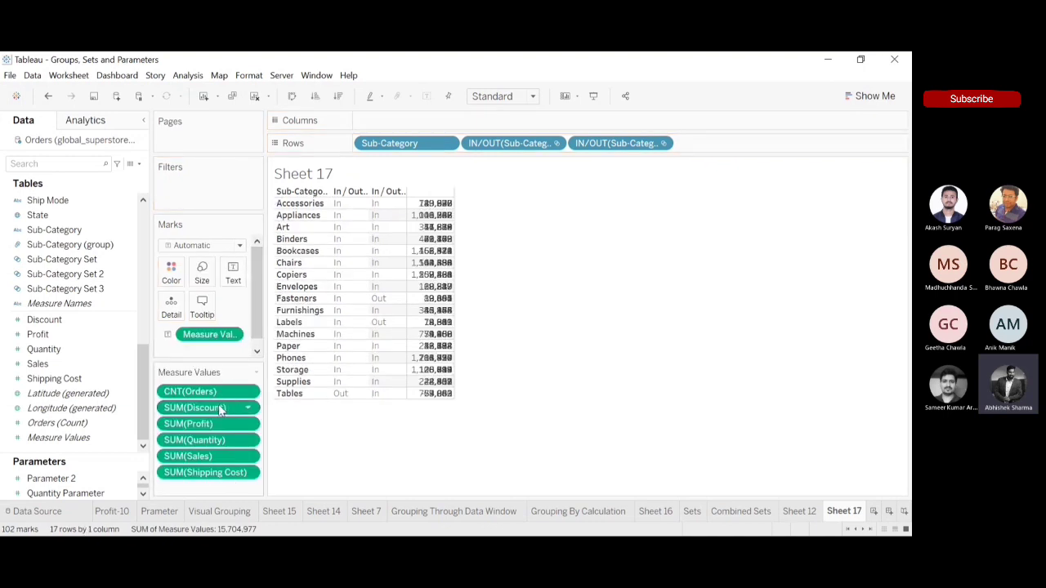
left_click_drag(219, 411, 65, 394)
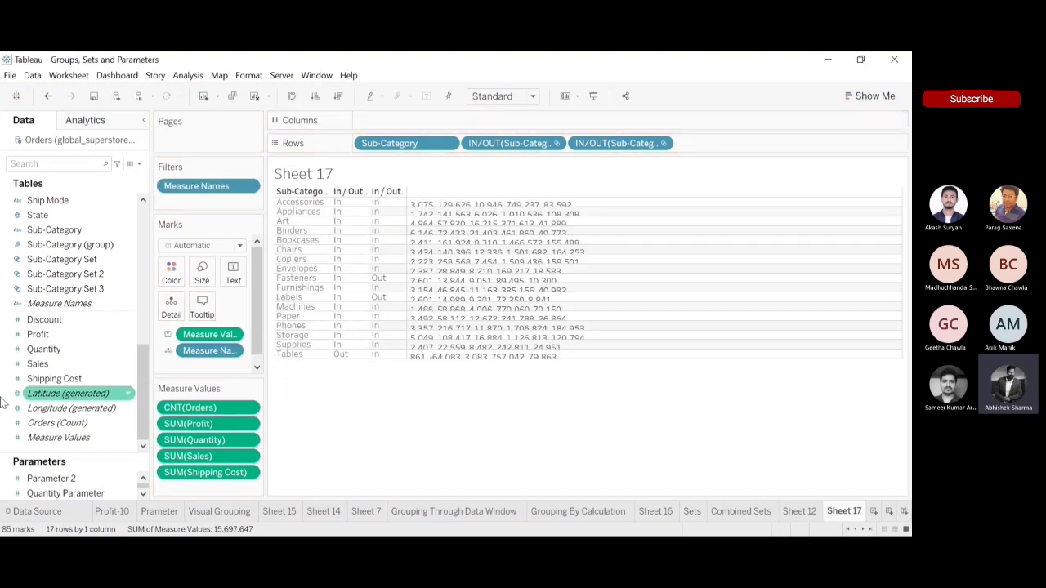
left_click_drag(186, 414, 65, 395)
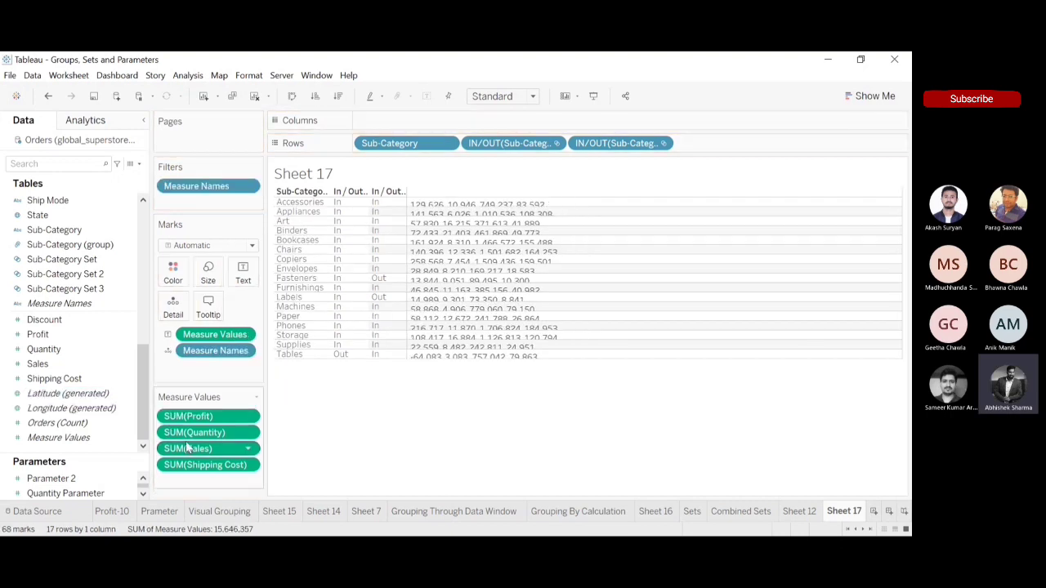
left_click_drag(195, 439, 23, 433)
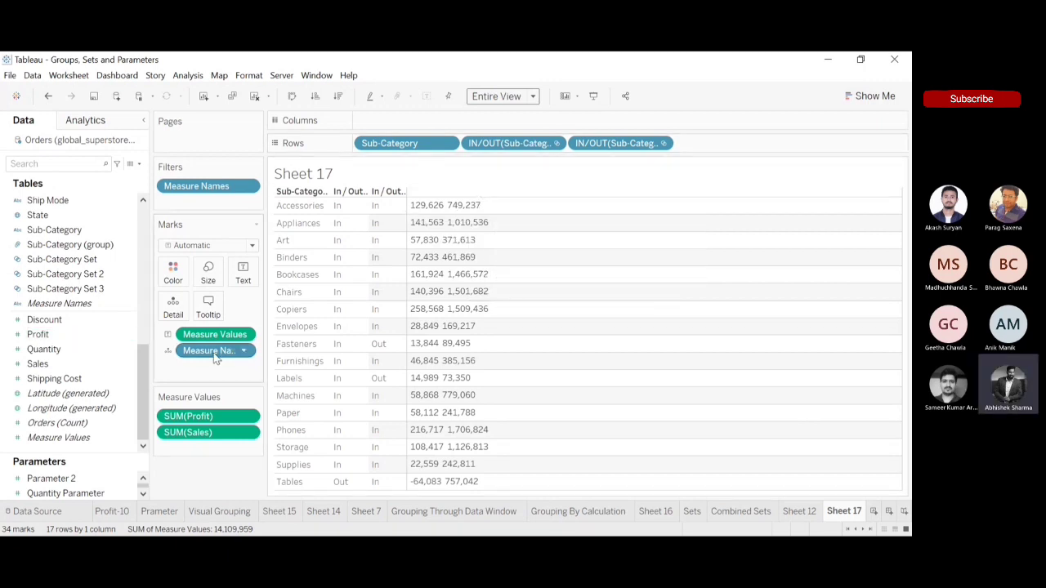
Step: Move Measure Names to the columns of Sheet 17 so Profit and Sales get separate columns
left_click(735, 512)
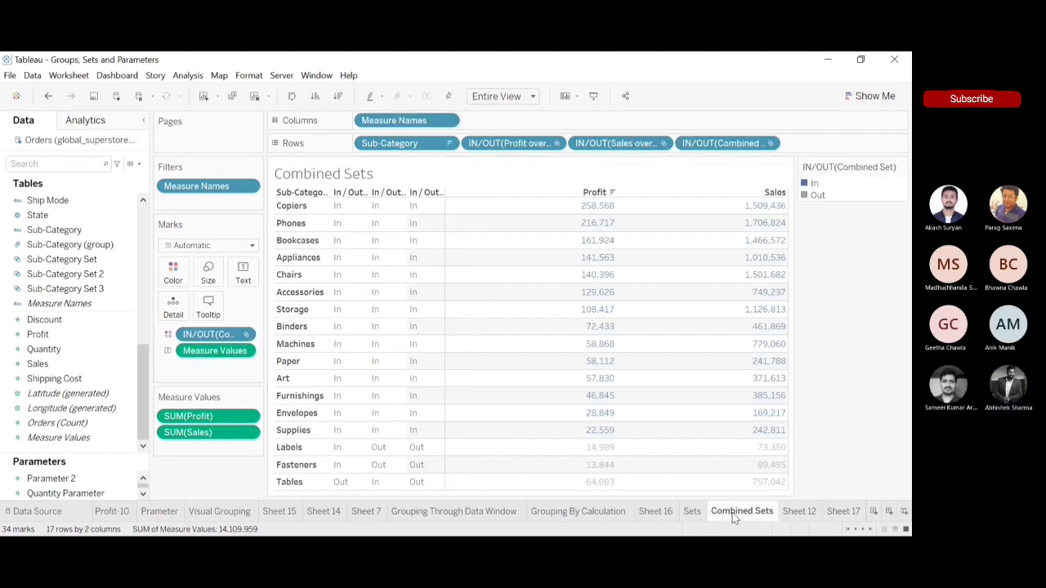
left_click(849, 507)
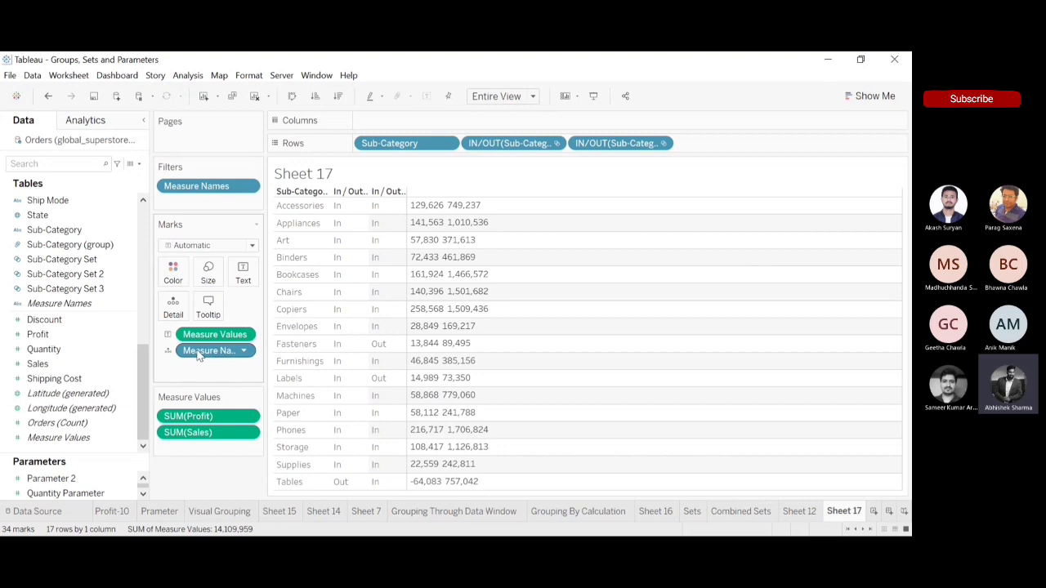
left_click_drag(199, 357, 391, 123)
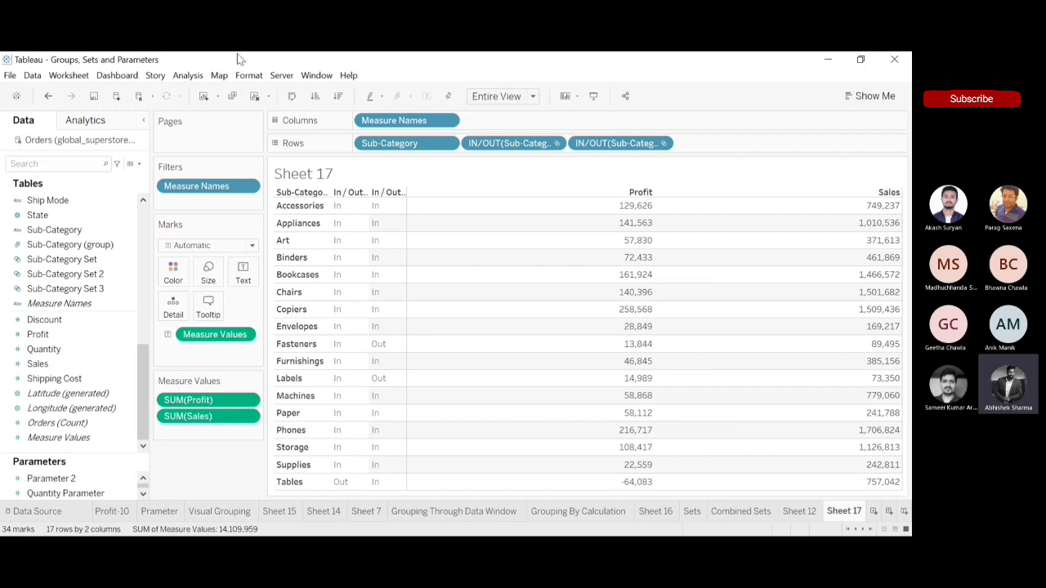
Step: Create a combined set named Set 2 from the shared members of Sub-Category Set 2 and Sub-Category Set 3
left_click(125, 277)
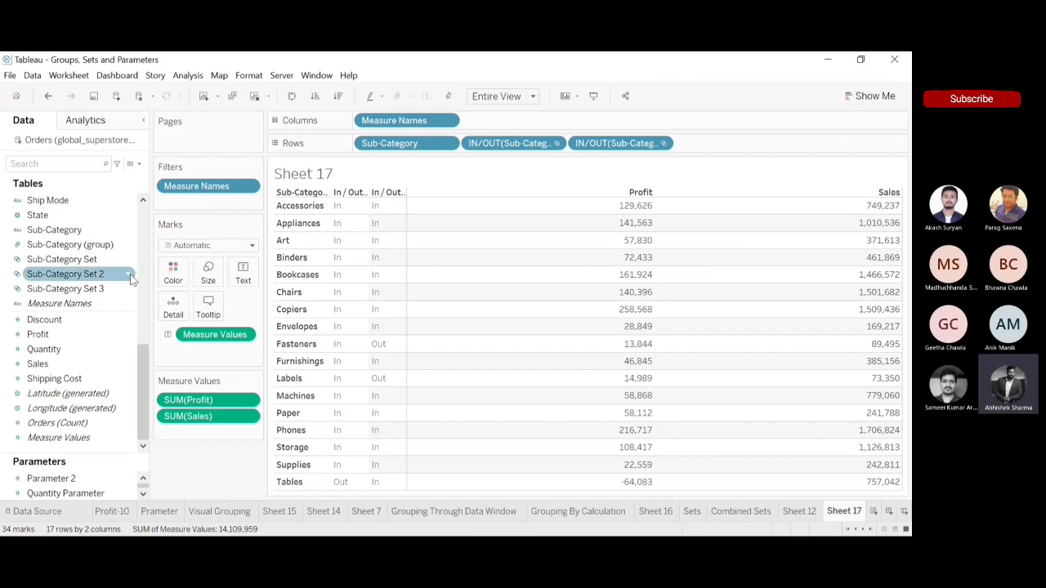
left_click(130, 274)
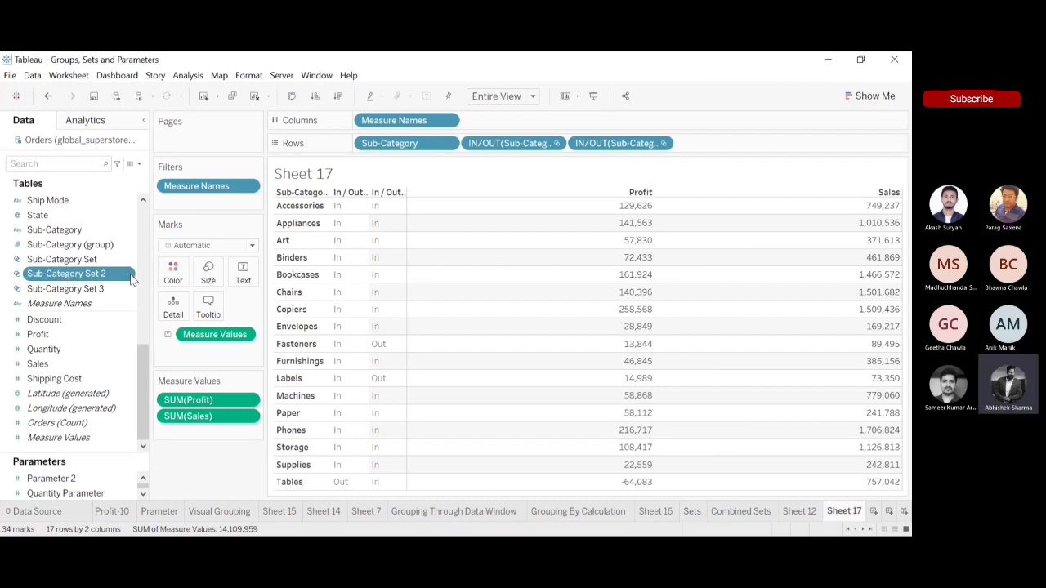
left_click(205, 164)
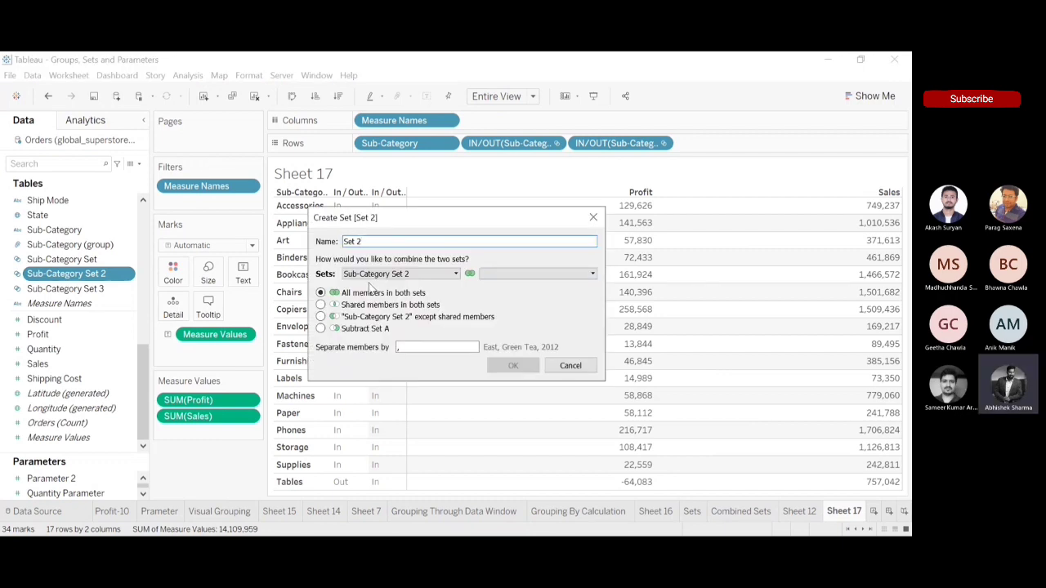
left_click(322, 305)
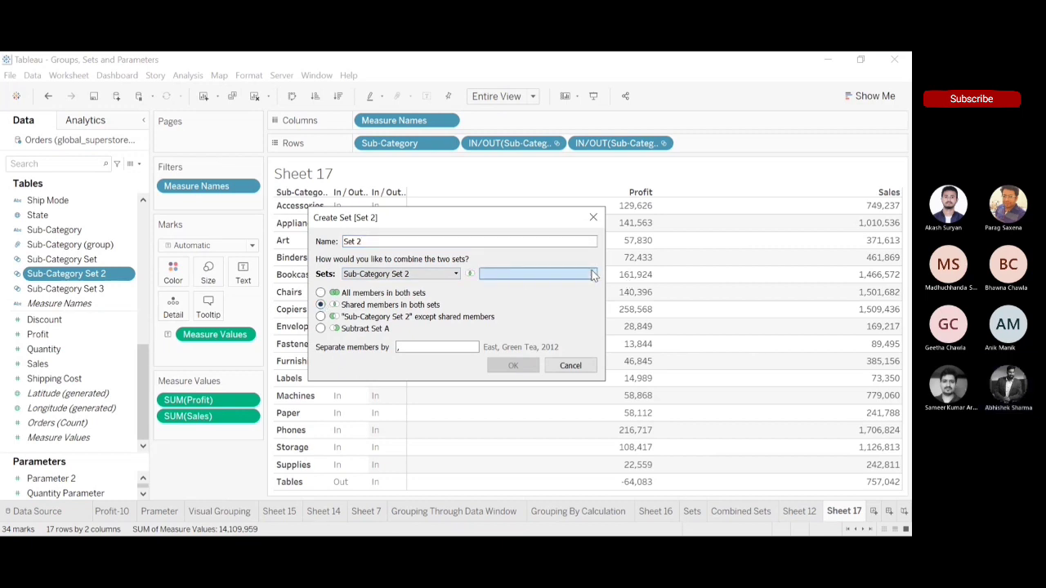
left_click(553, 316)
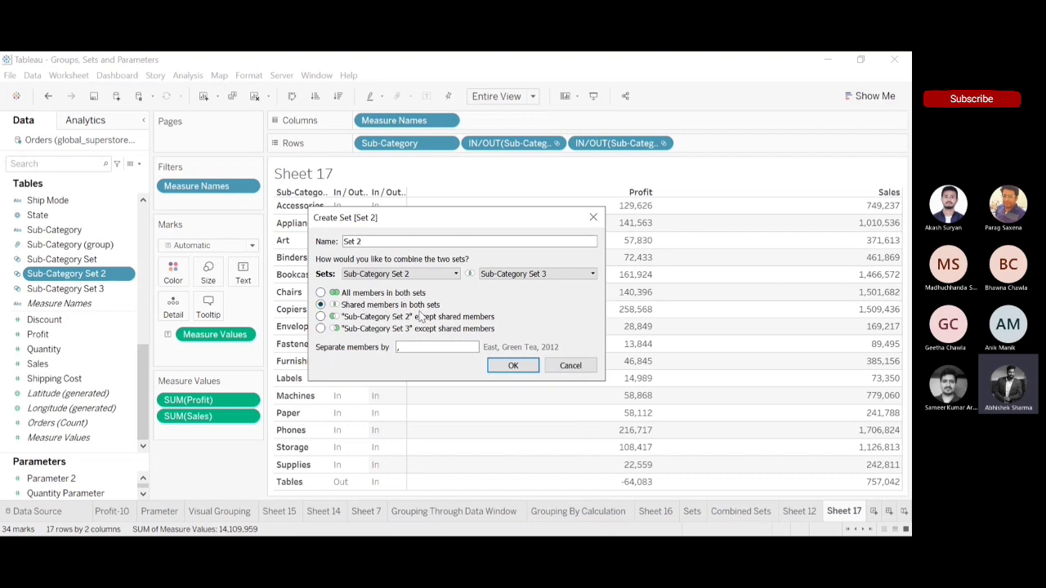
left_click(515, 370)
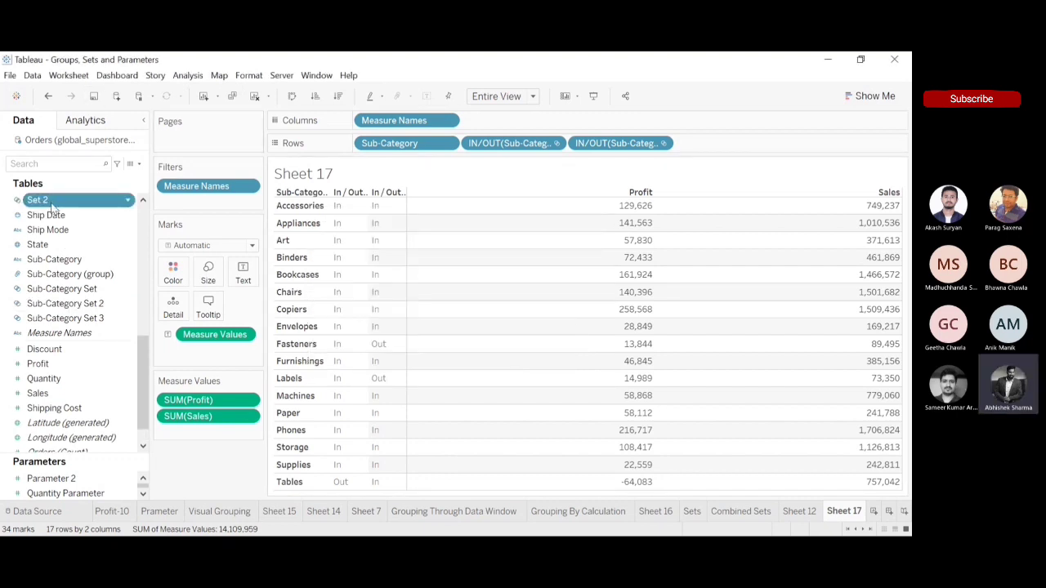
Step: Colour the Sheet 17 table by Set 2 and sort the sub-categories by Profit in descending order
left_click_drag(51, 209, 176, 282)
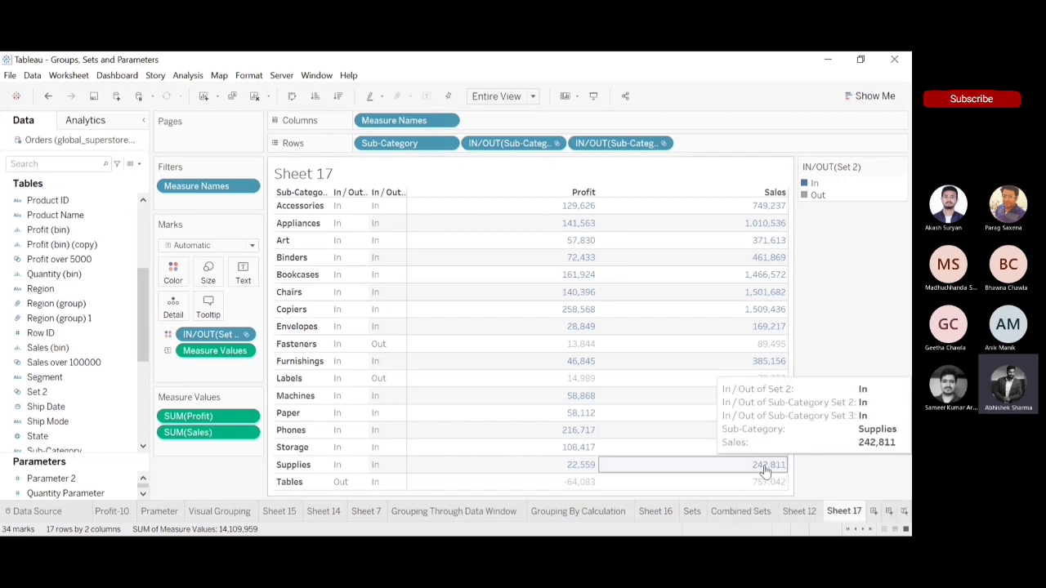
left_click(591, 192)
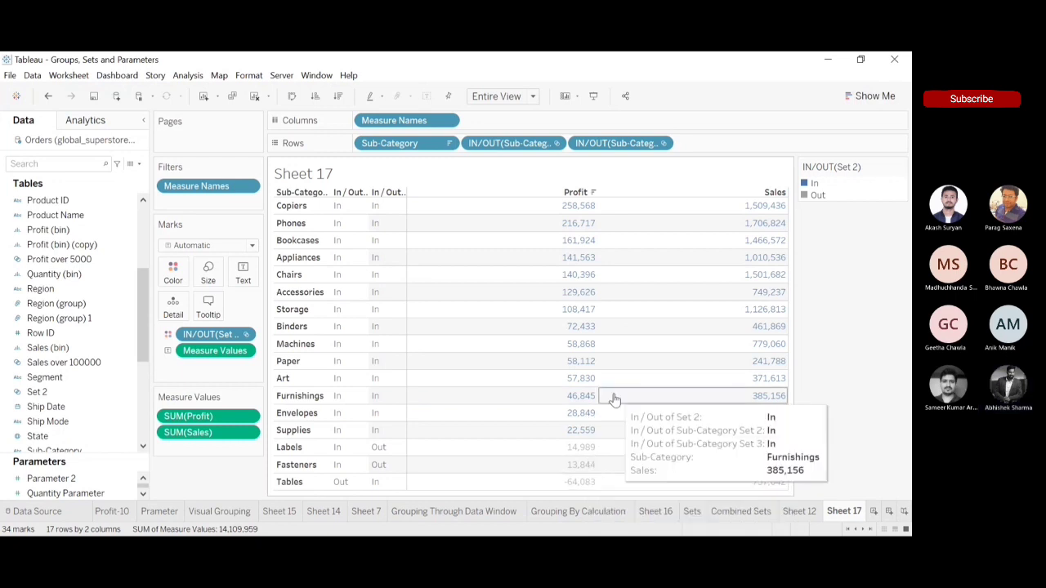
Step: Add Set 2 to the end of the rows in Sheet 17, comparing the layout with the Combined Sets sheet
left_click(763, 515)
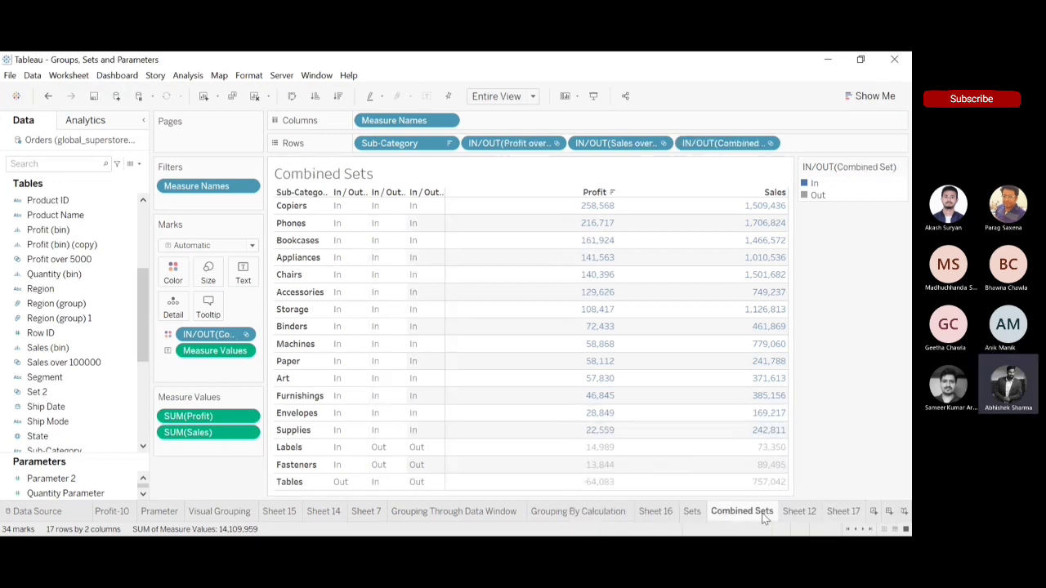
left_click(853, 513)
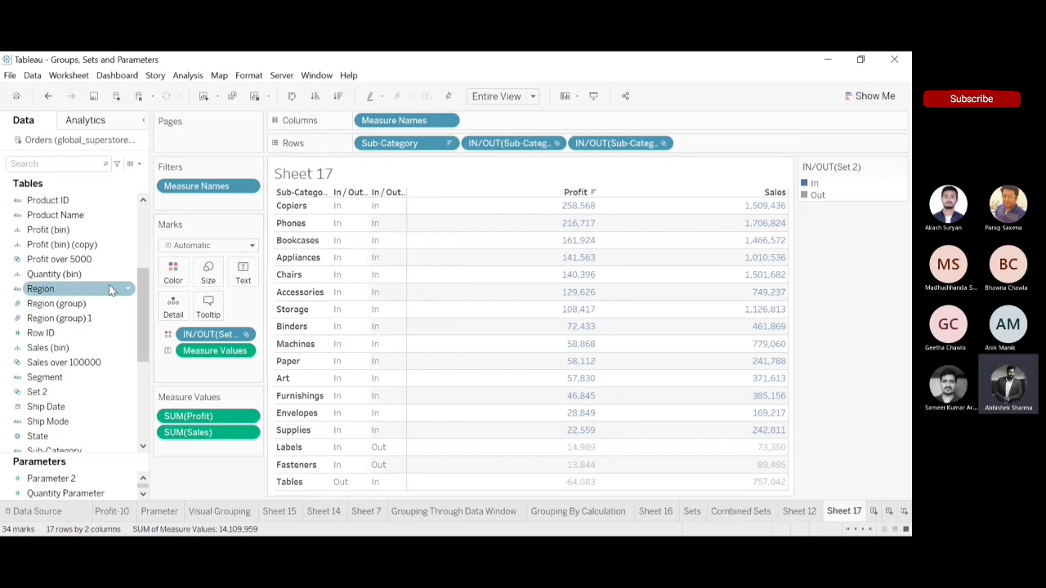
left_click_drag(79, 400, 753, 152)
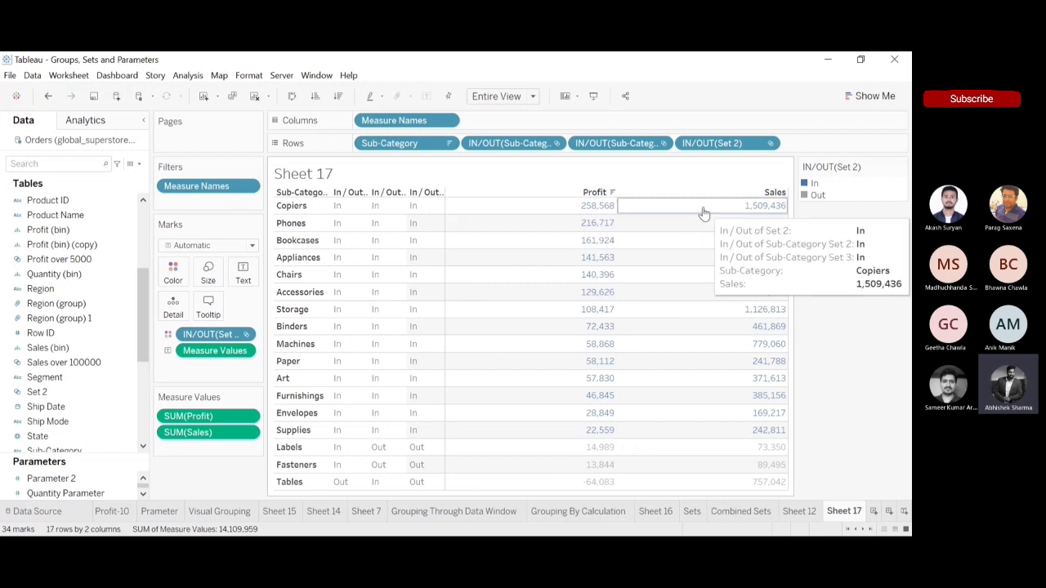
left_click(734, 515)
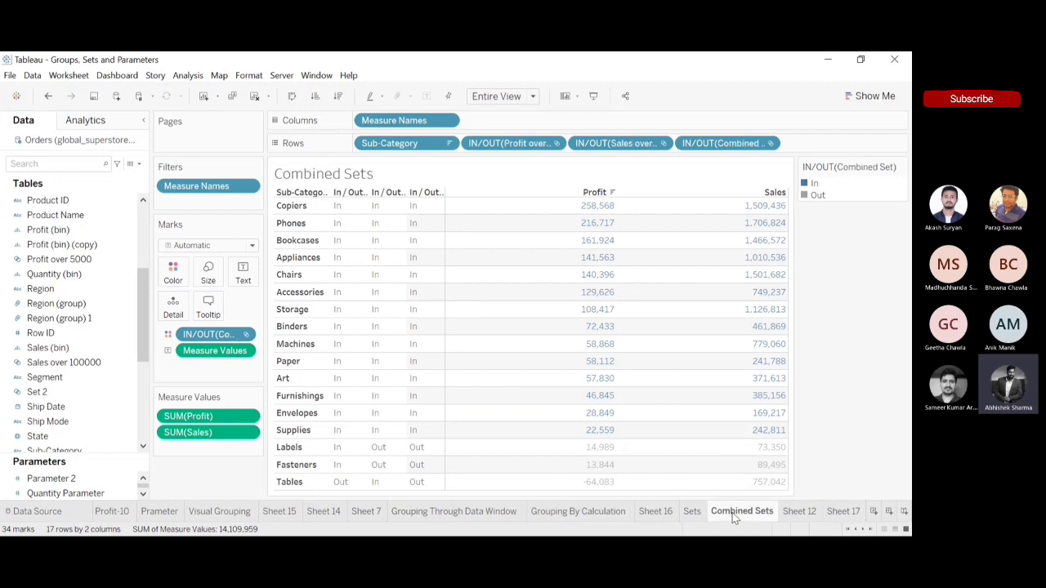
left_click(851, 514)
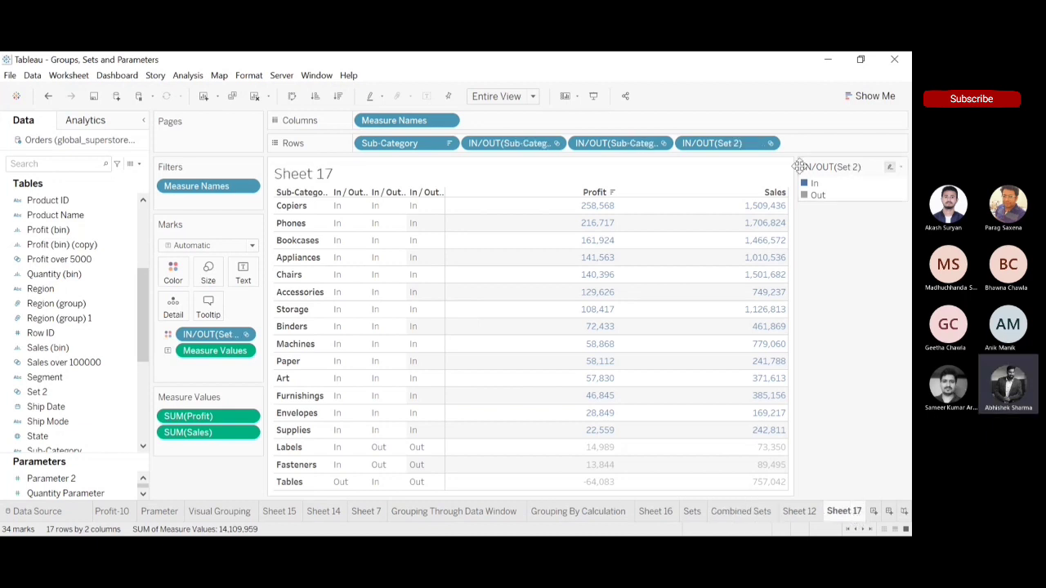
Step: Assign red to the Out members in the Set 2 colour legend
double_click(806, 184)
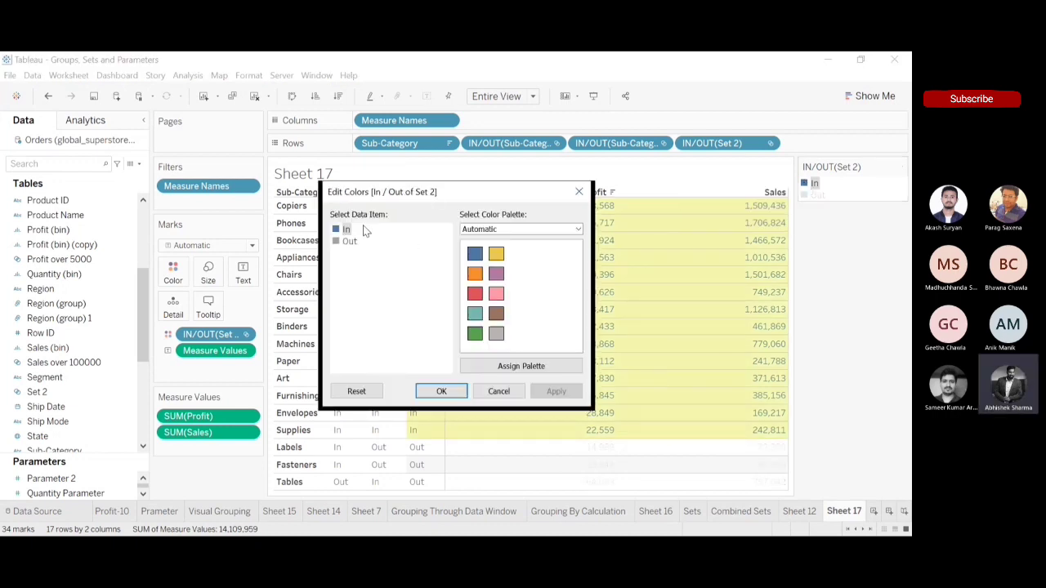
left_click(336, 245)
left_click(475, 293)
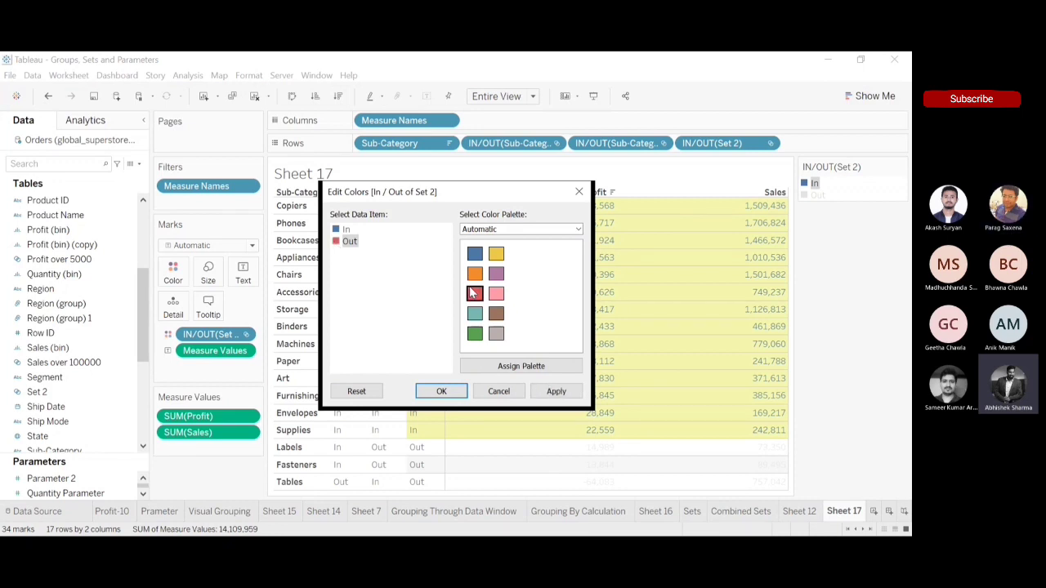
left_click(441, 391)
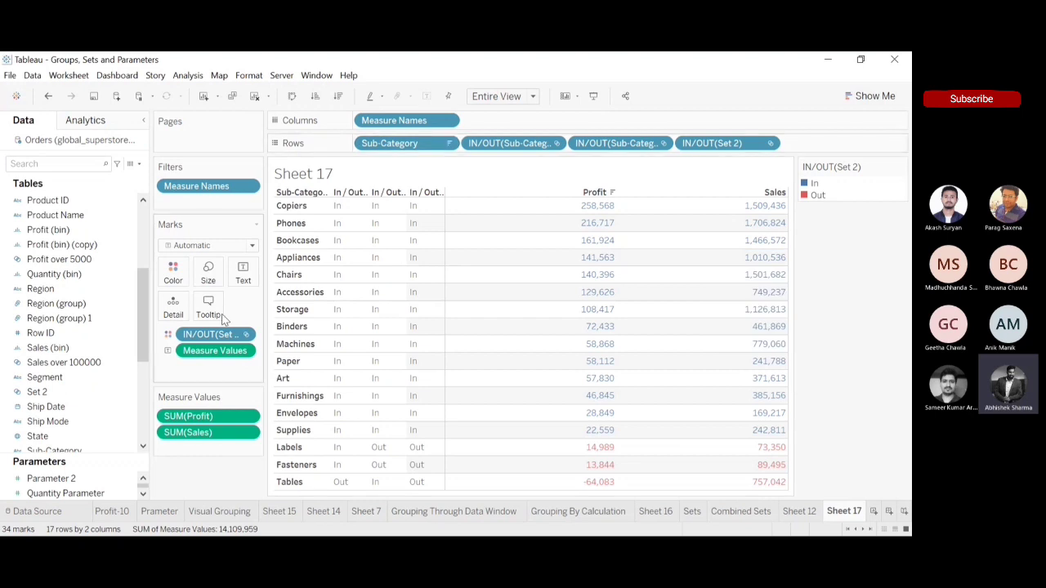
Step: Remove SUM(Sales) from the Measure Values and undo the removal
left_click_drag(198, 431, 193, 491)
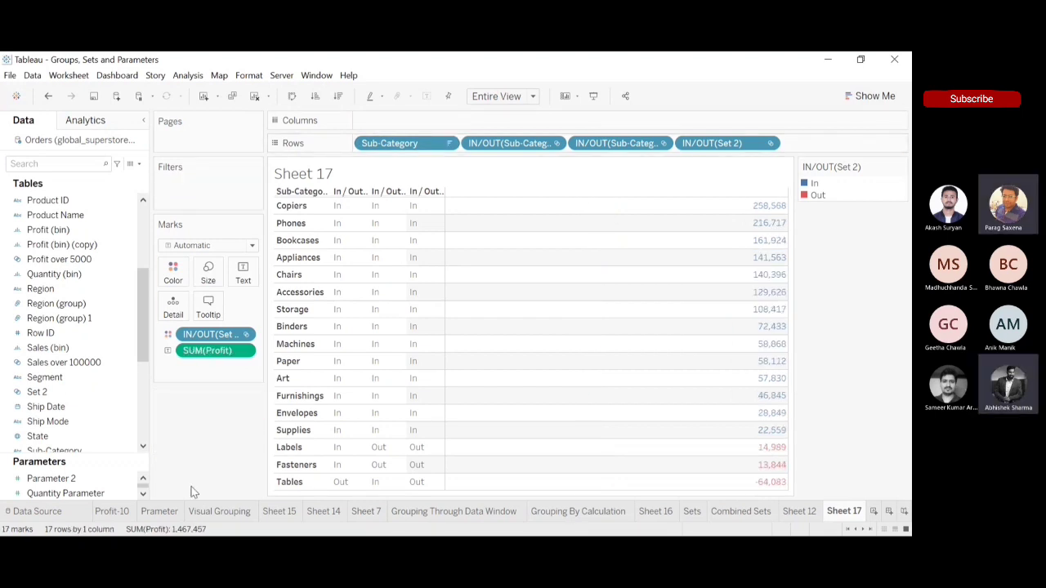
left_click(50, 97)
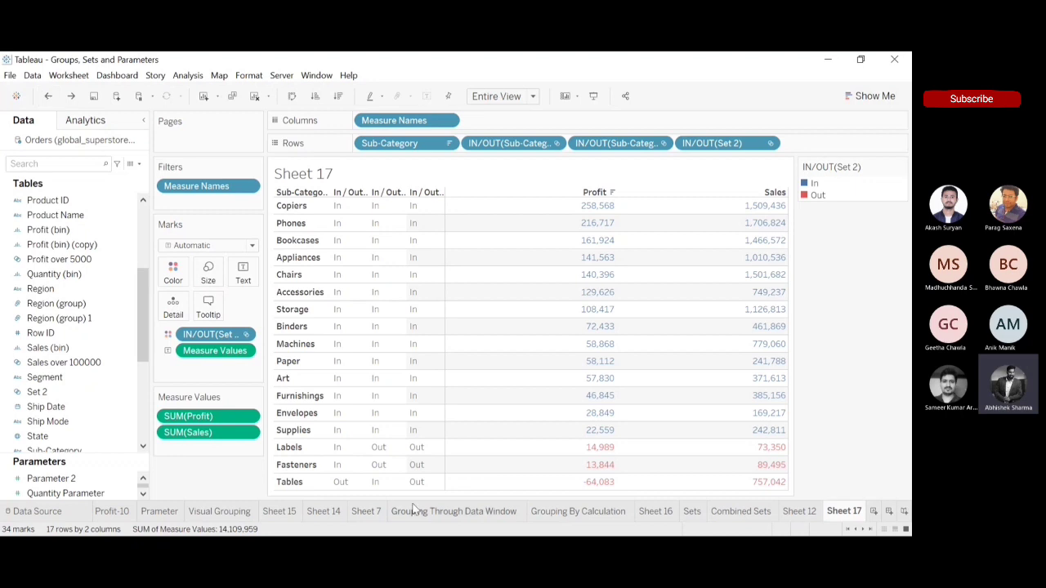
left_click(567, 513)
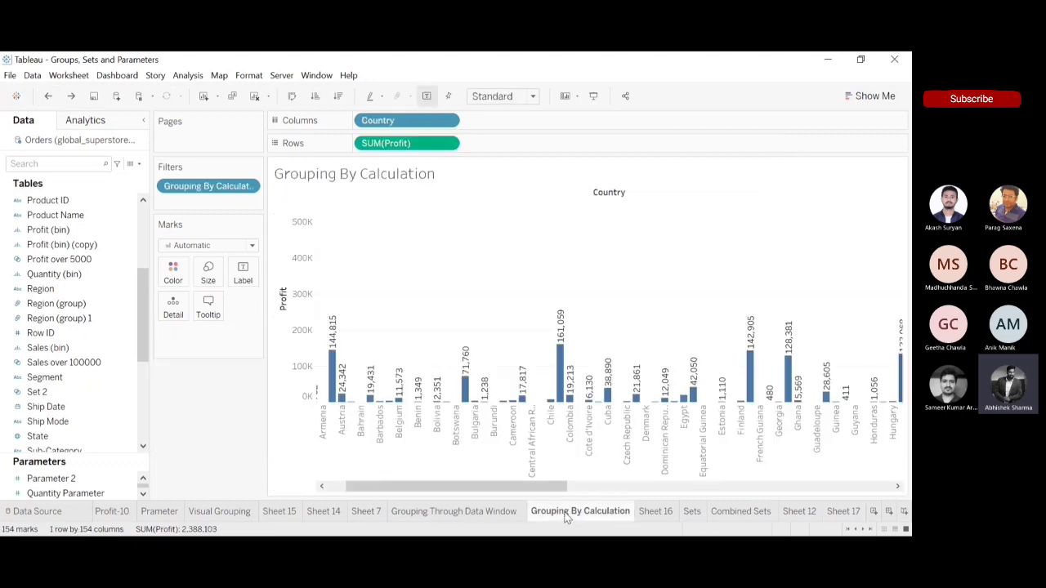
left_click(471, 514)
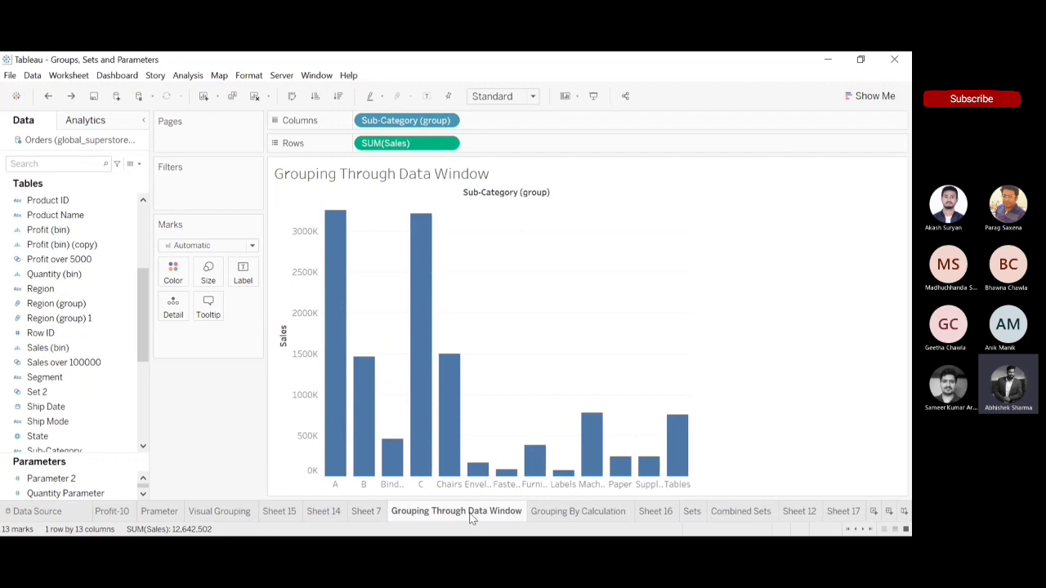
left_click(856, 511)
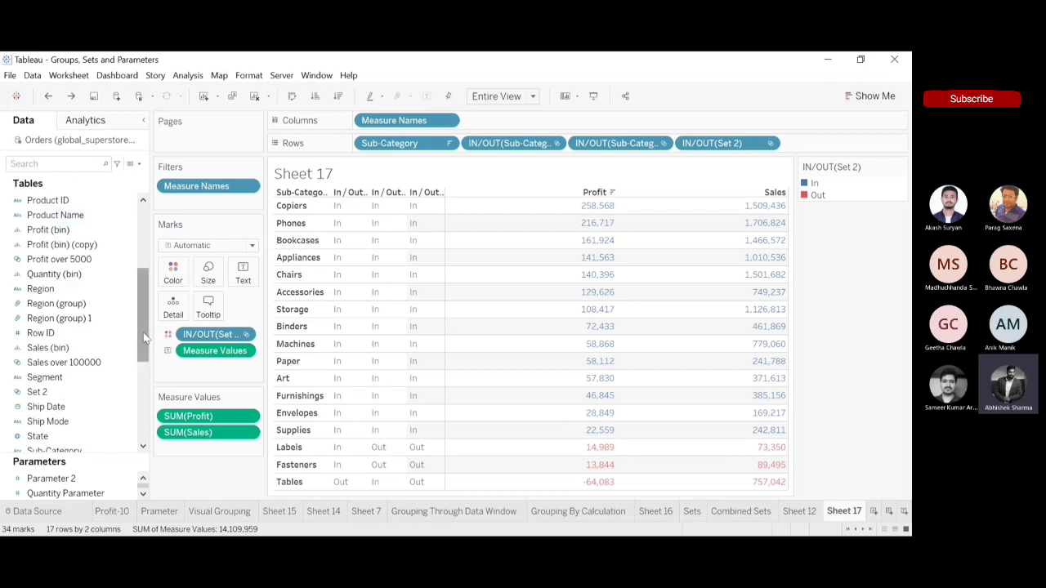
Step: Remove the Set 2 colouring from the Sheet 17 table
left_click_drag(221, 339, 219, 477)
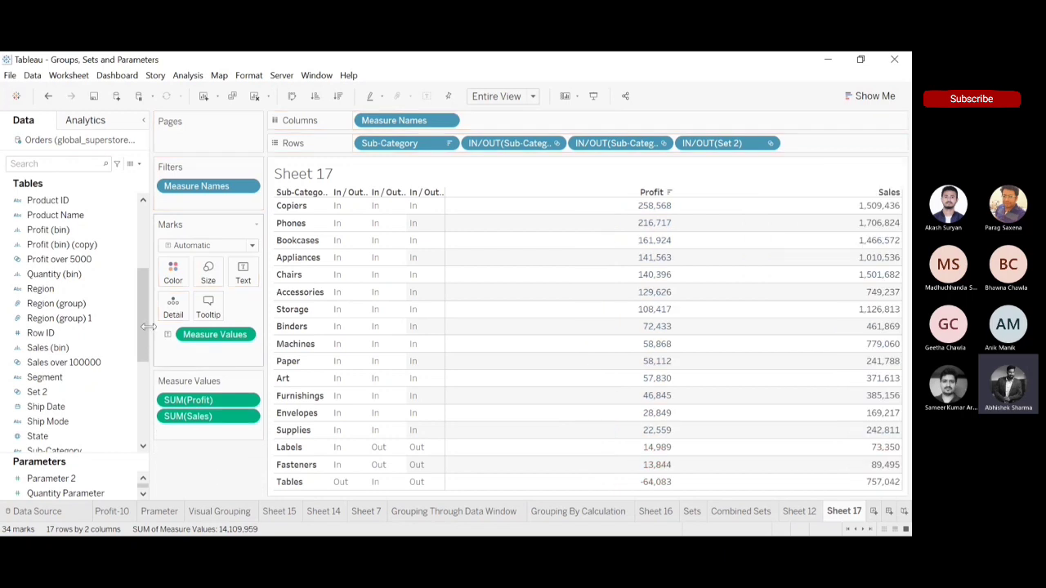
left_click_drag(141, 324, 143, 408)
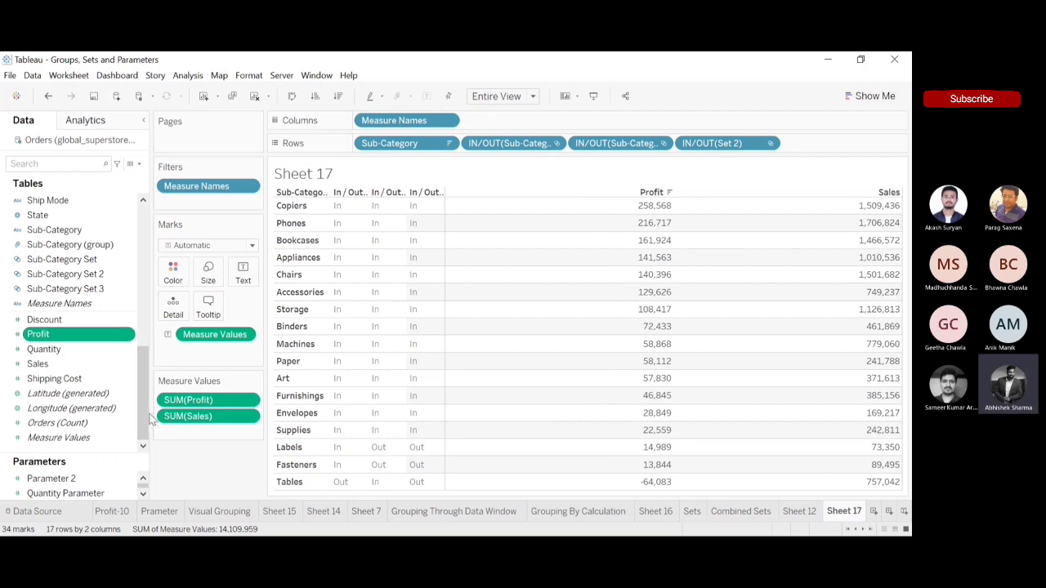
left_click(132, 232)
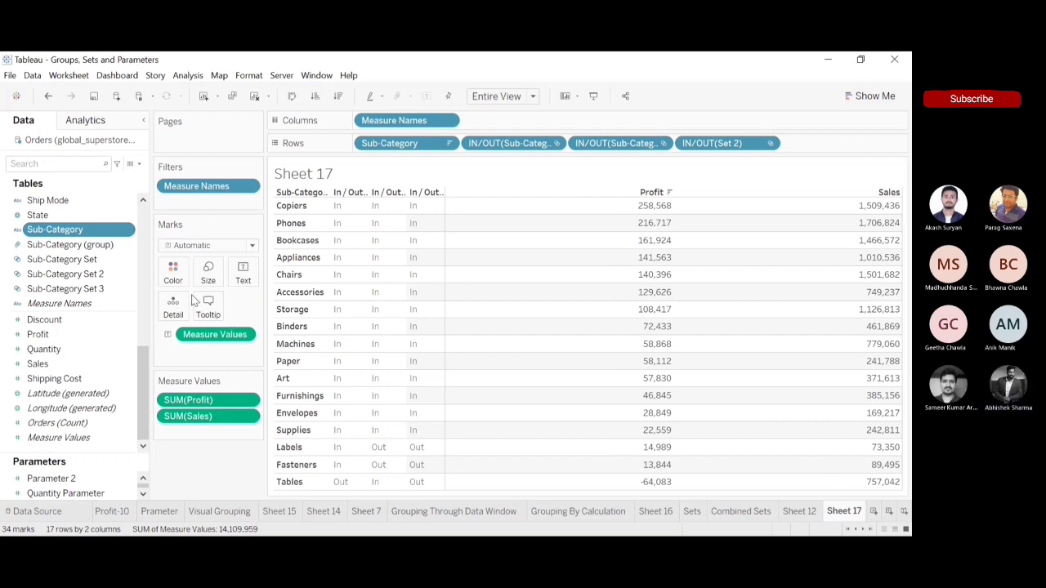
left_click(276, 367)
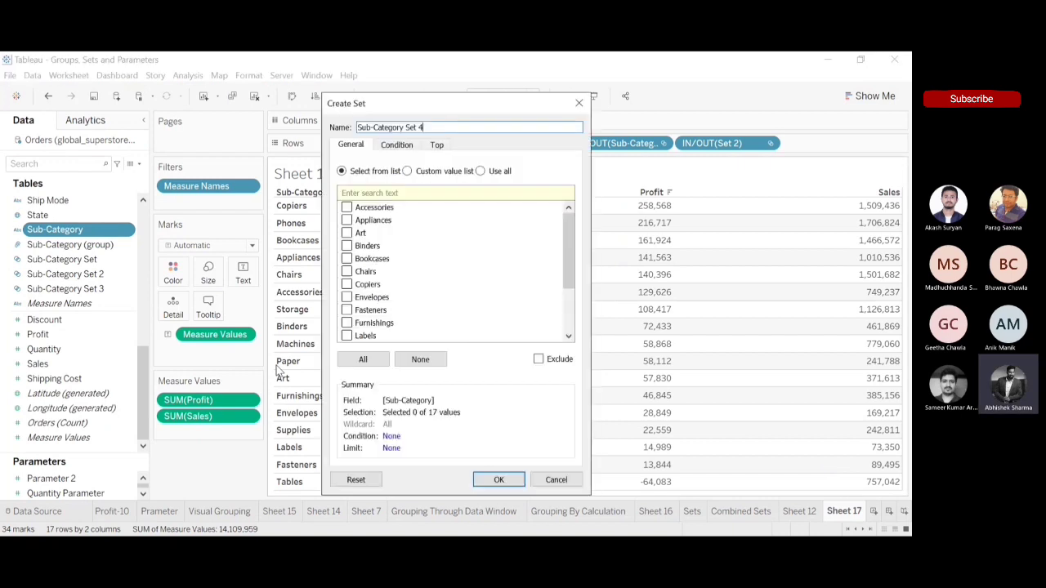
left_click(481, 172)
left_click(408, 145)
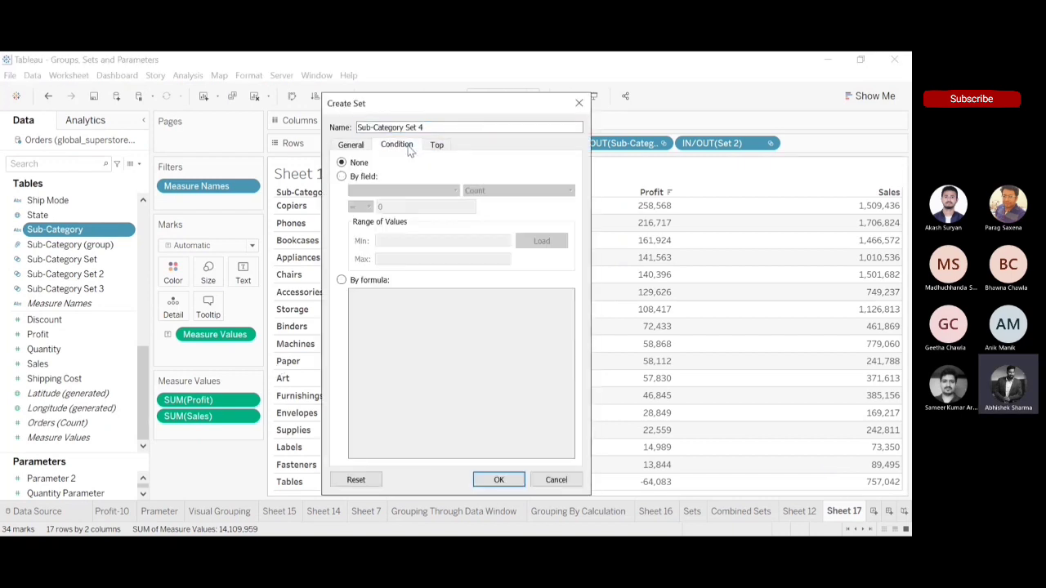
left_click(342, 177)
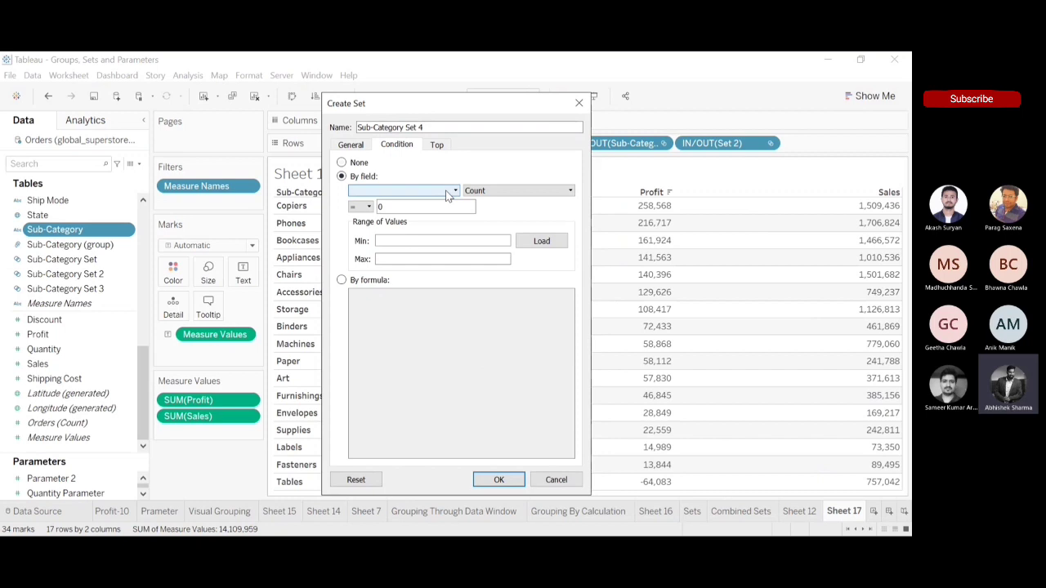
left_click(578, 102)
Step: Colour the table by Sub-Category Set 2, using green for In and red for Out
left_click_drag(65, 273, 178, 278)
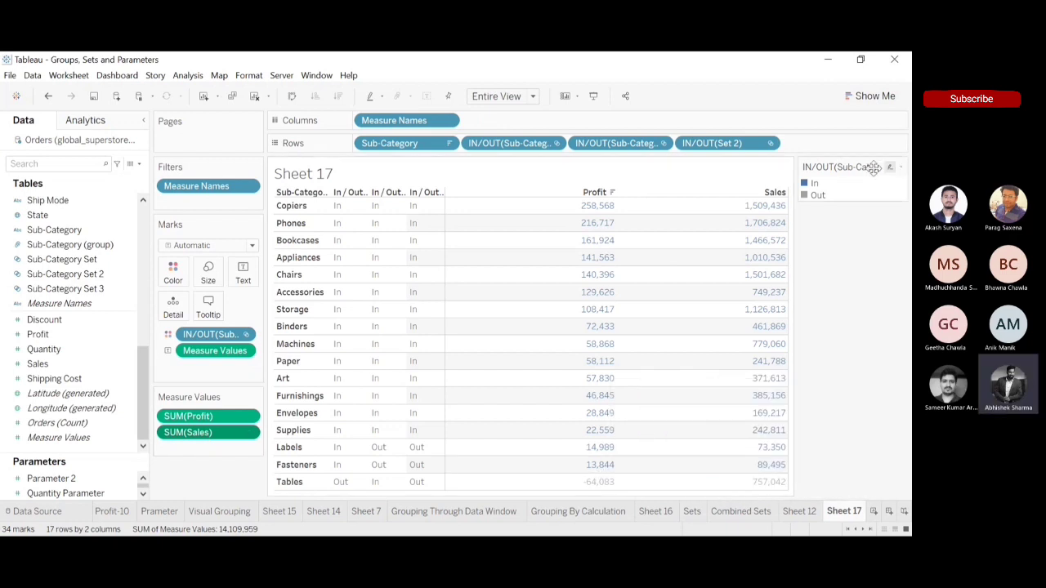
left_click(805, 184)
double_click(805, 184)
left_click(475, 333)
left_click(349, 241)
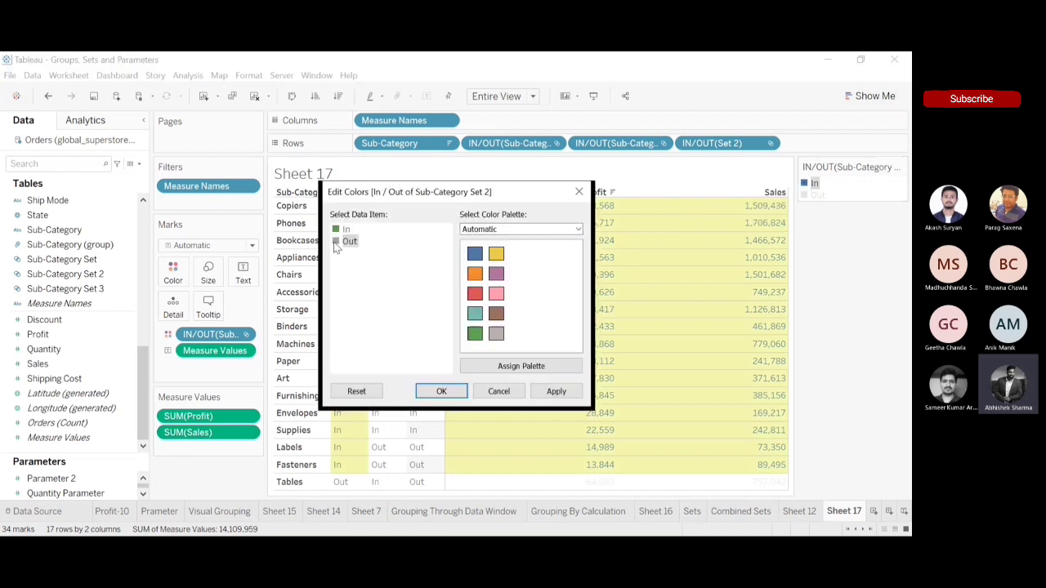
left_click(475, 294)
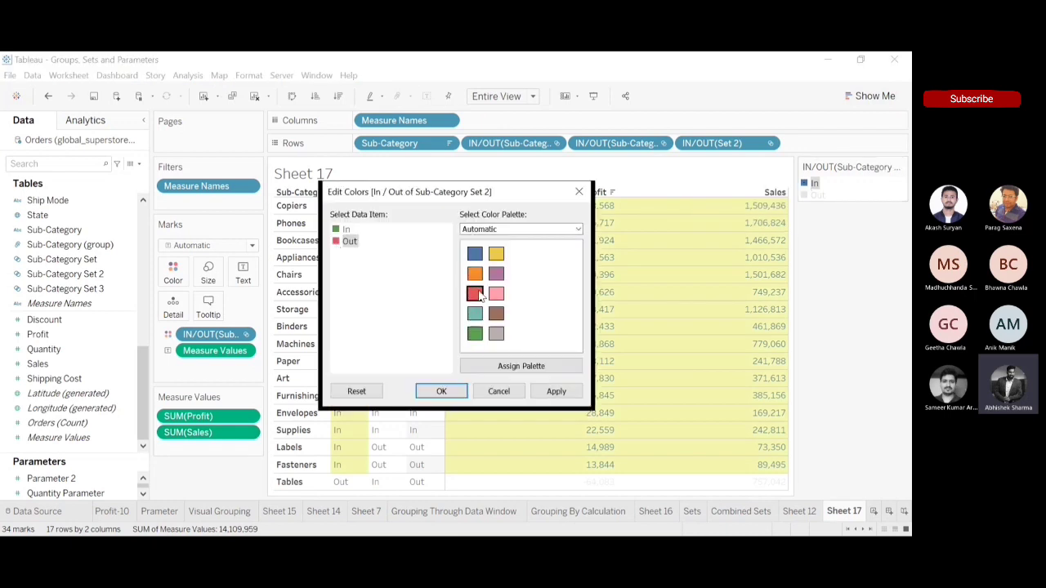
left_click(441, 392)
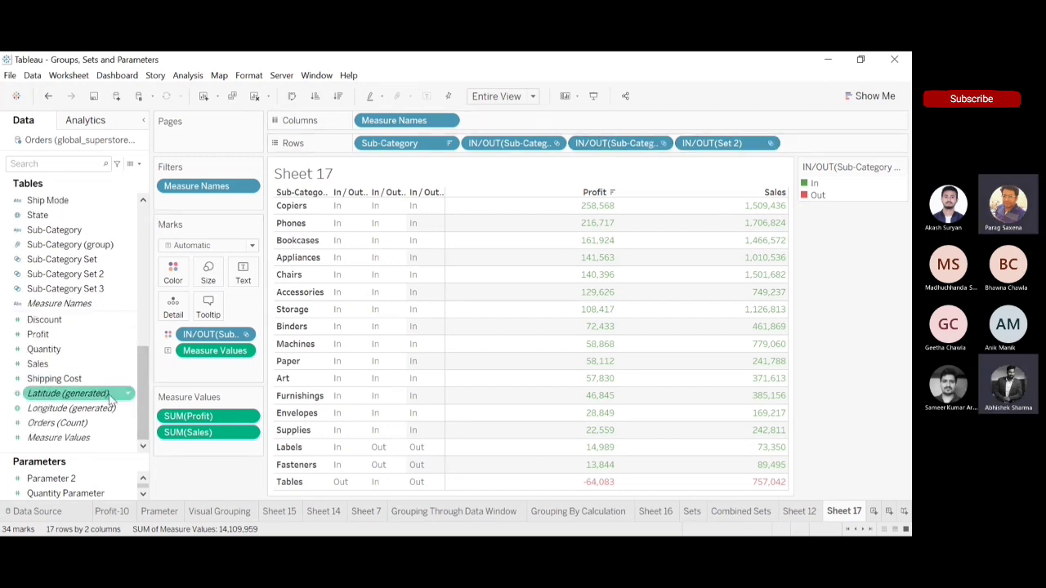
Step: Open Set 2 for editing, review how its two source sets are combined, and close it without changes
left_click_drag(143, 391, 161, 300)
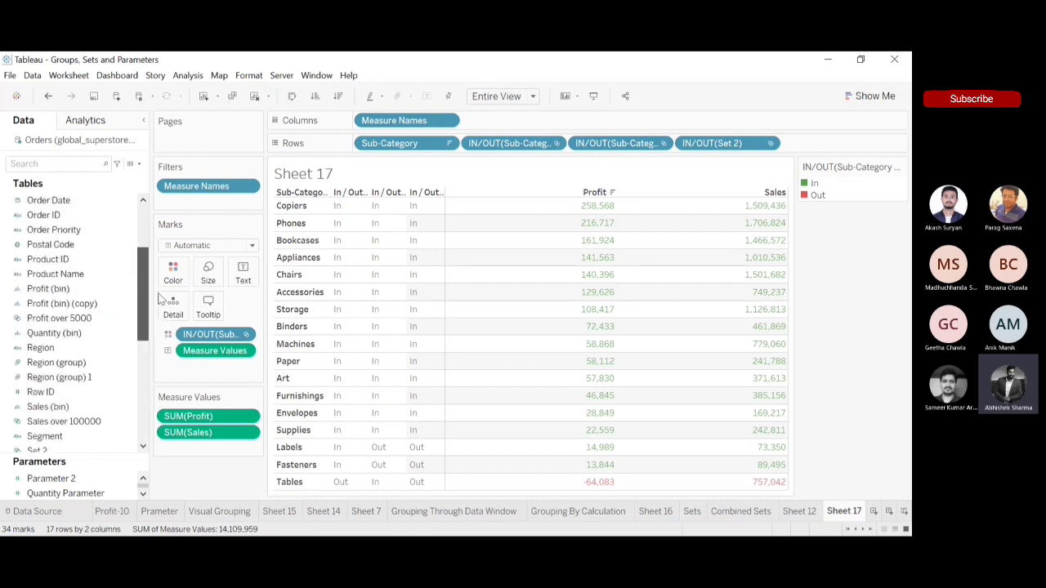
scroll(98, 343, "down", 2)
left_click(82, 393)
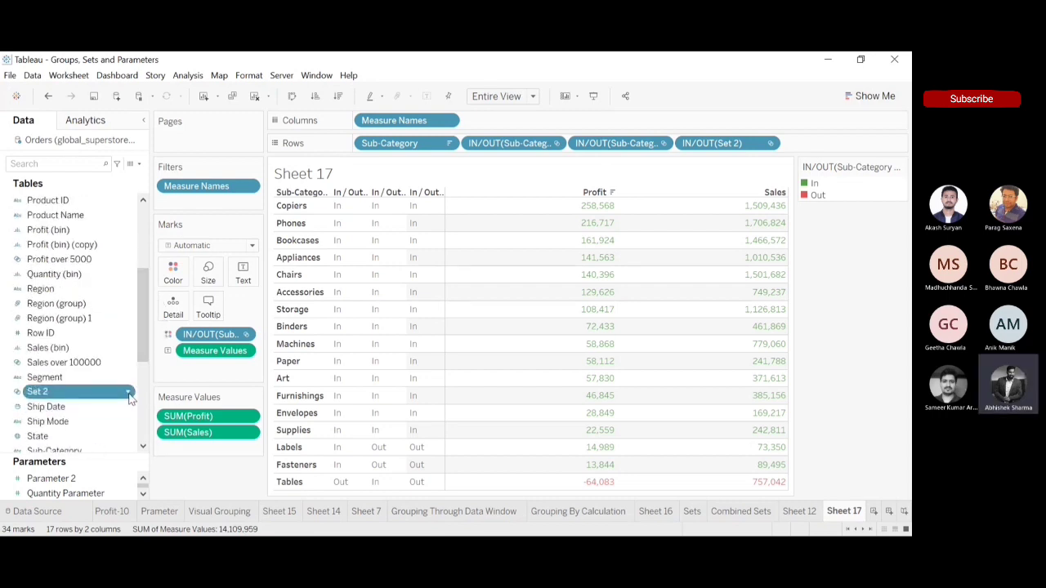
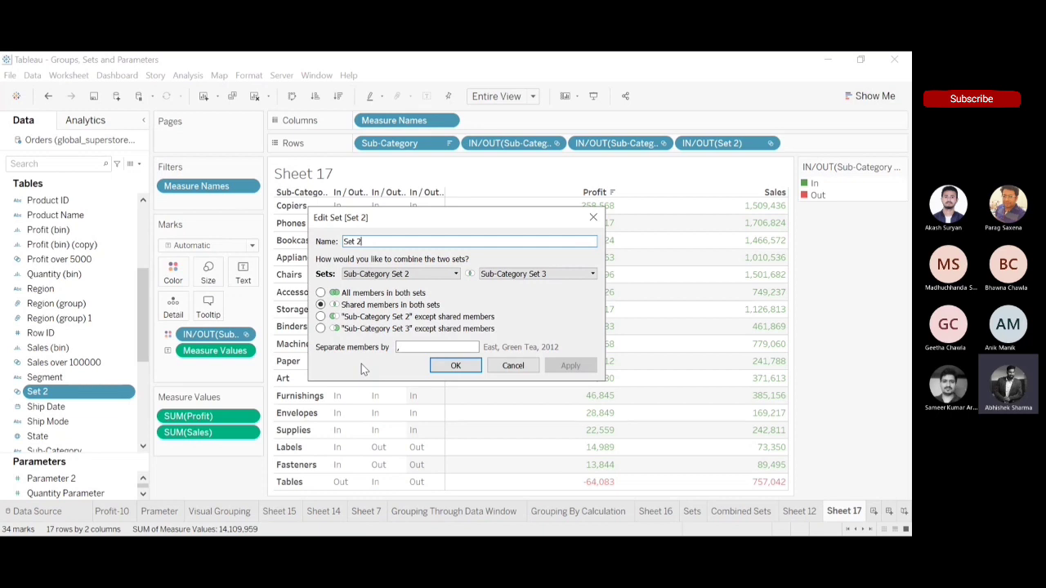
left_click(593, 218)
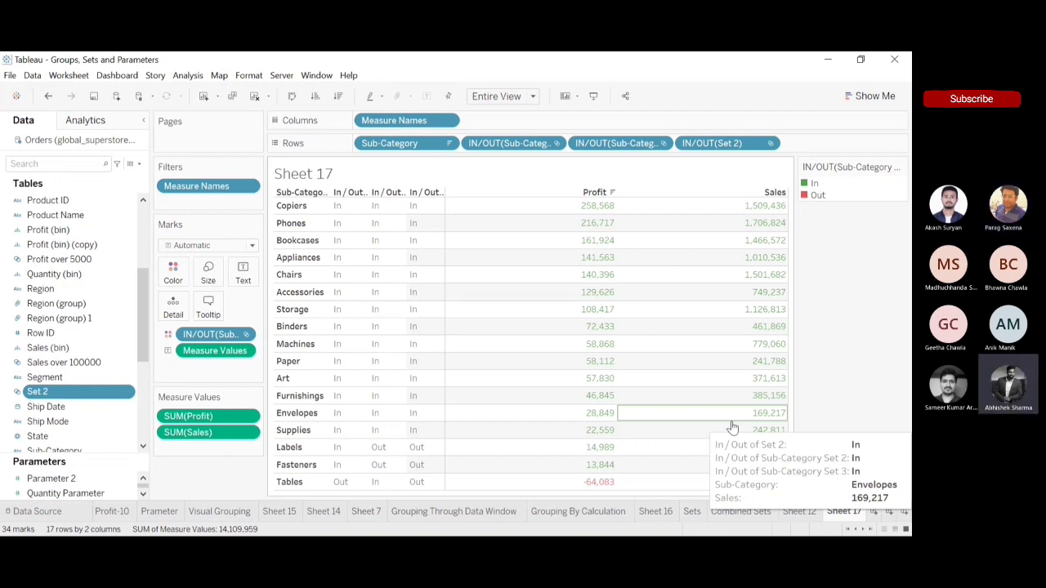
Step: Switch to the Maps workbook and maximise its window on the Sales-Statewise sheet
left_click(531, 535)
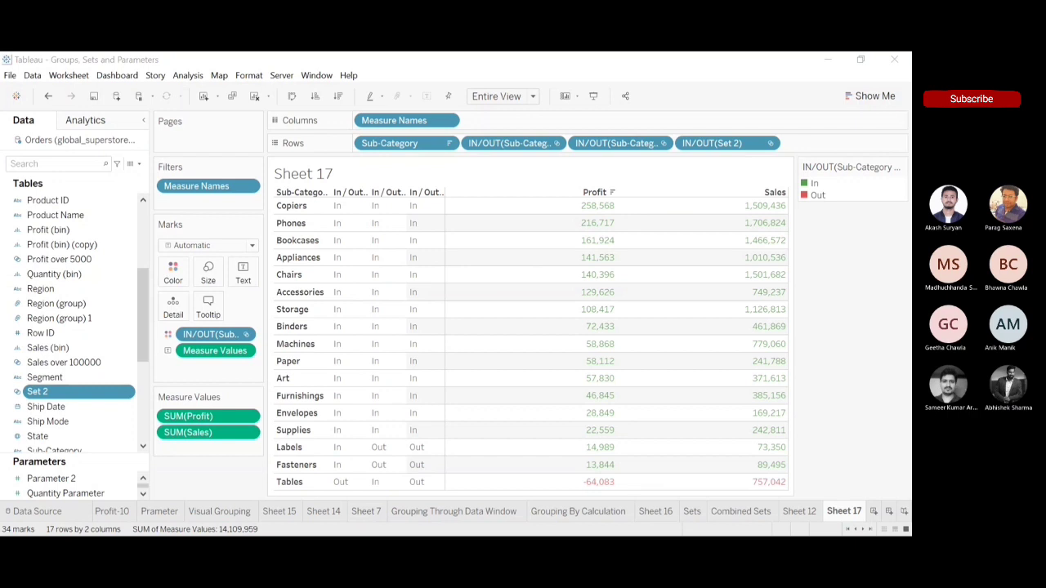
left_click(545, 497)
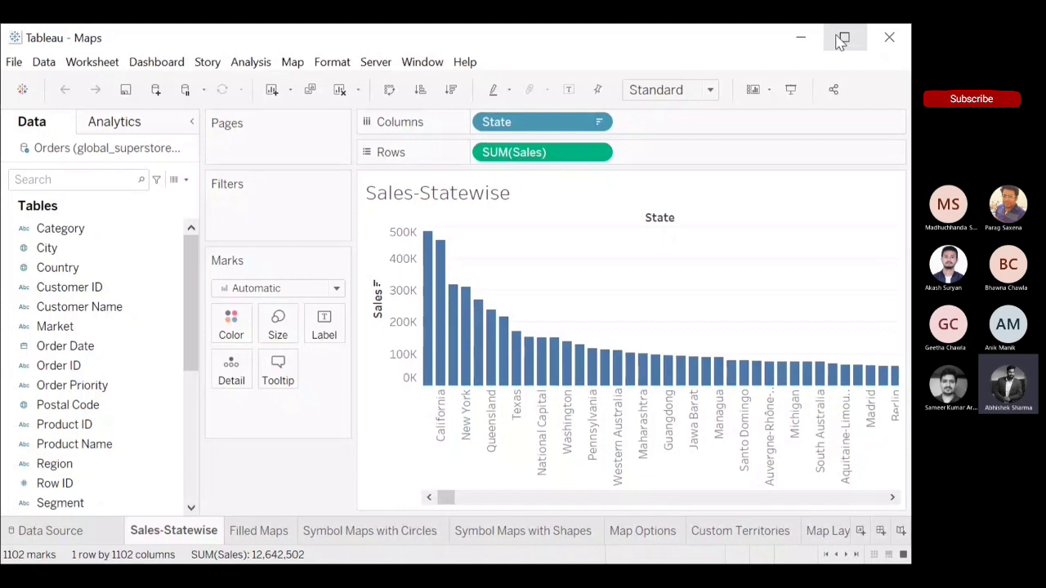
left_click(843, 37)
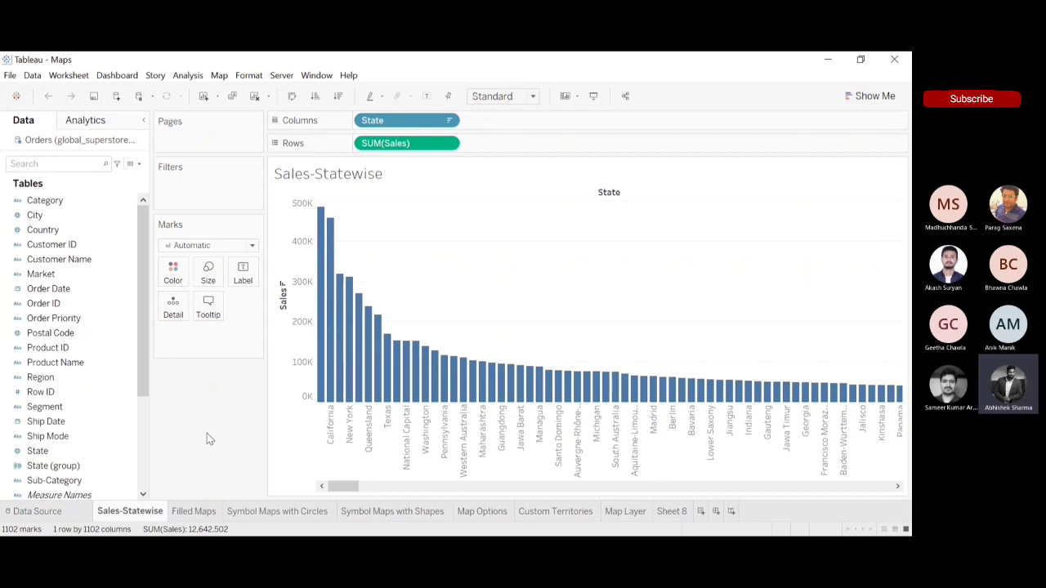
Step: Show mark labels on the Sales-Statewise bar chart and duplicate the sheet
left_click(427, 96)
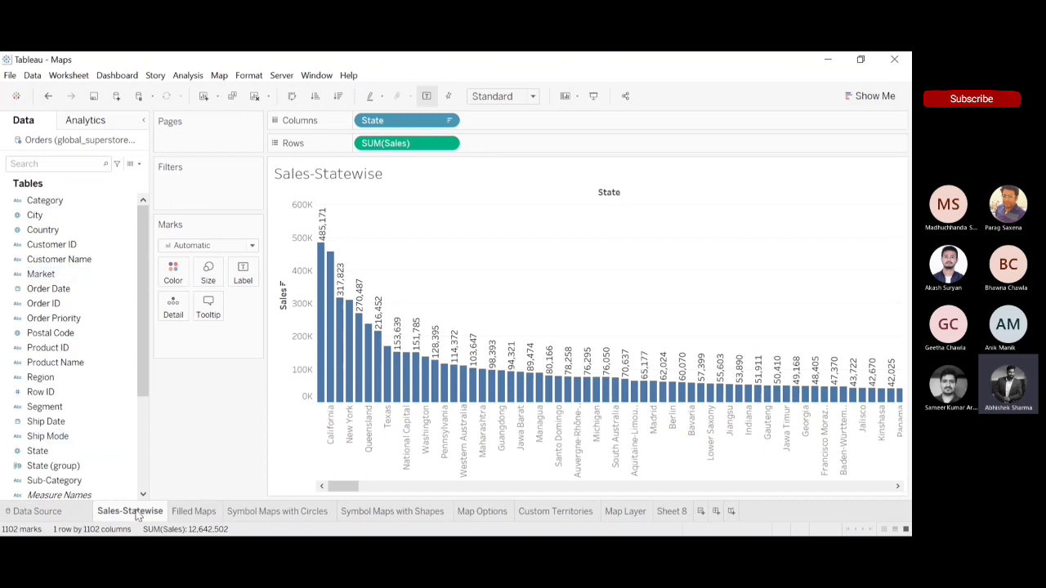
left_click(192, 384)
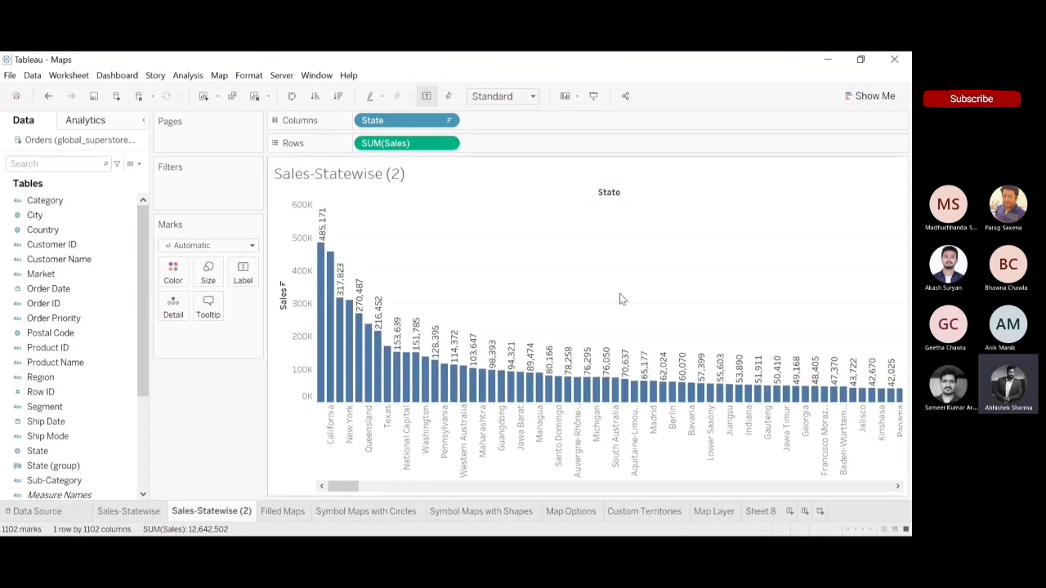
Step: Convert the duplicated Sales-Statewise (2) bar chart into a filled map of states
left_click(857, 100)
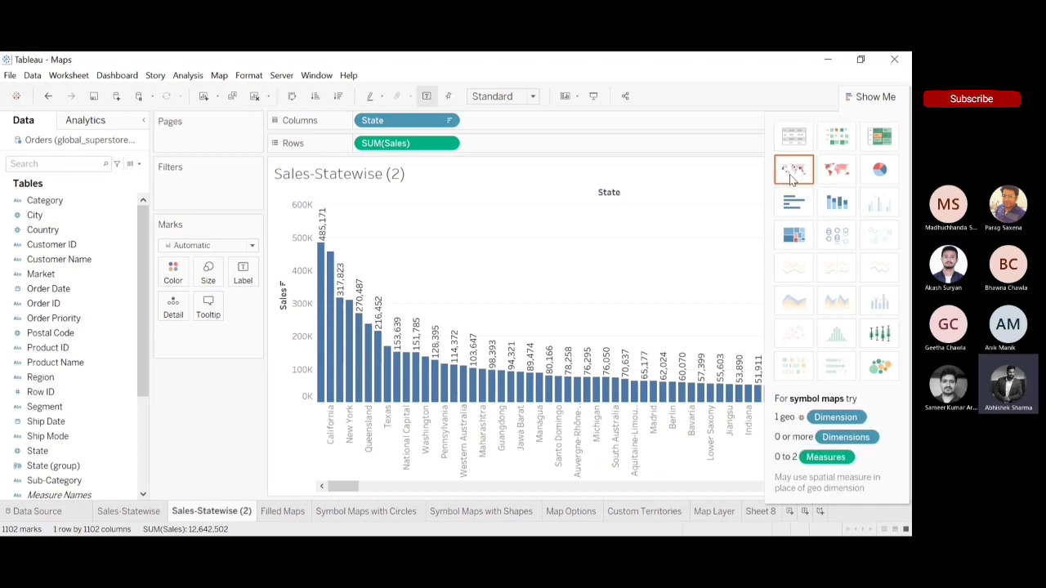
left_click(845, 175)
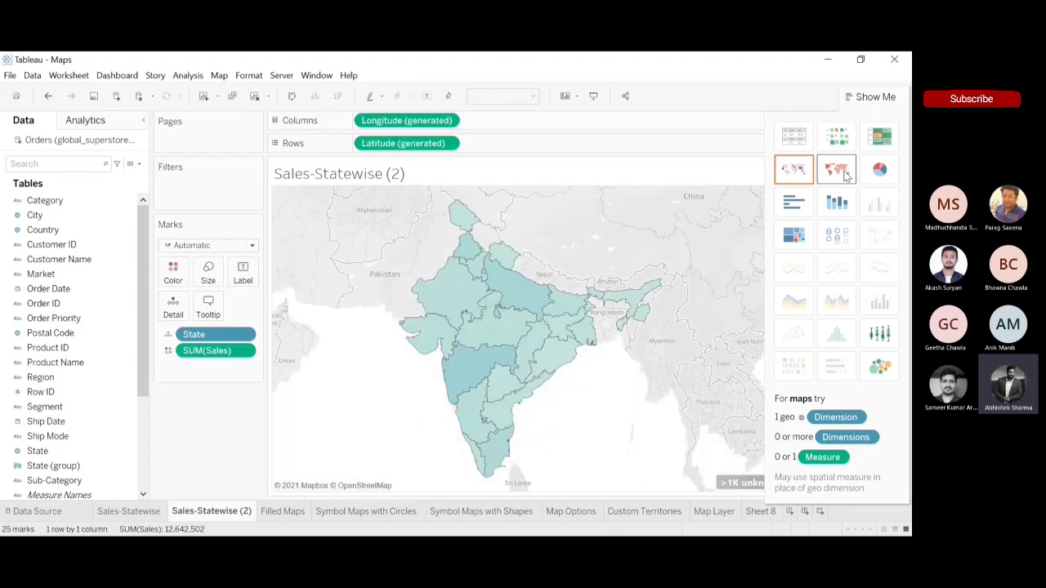
left_click(874, 96)
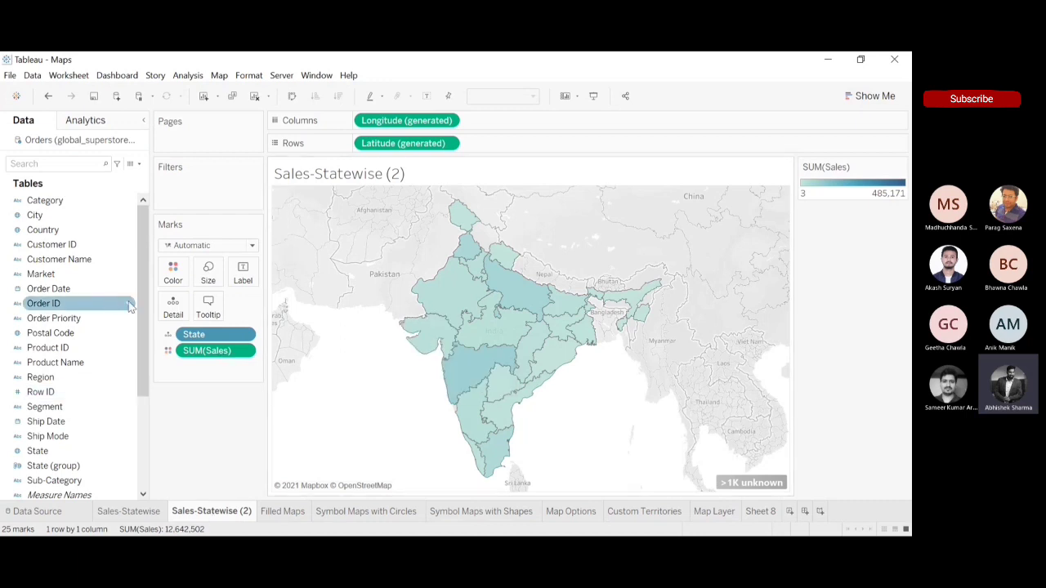
Step: Label each state on the filled map with its Sales
left_click_drag(139, 307, 138, 409)
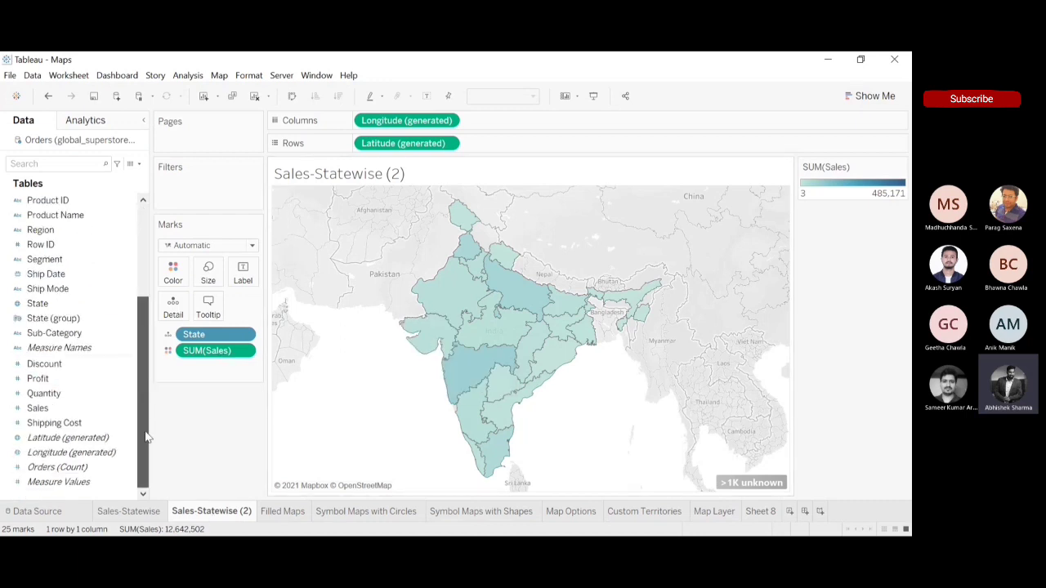
left_click(41, 381)
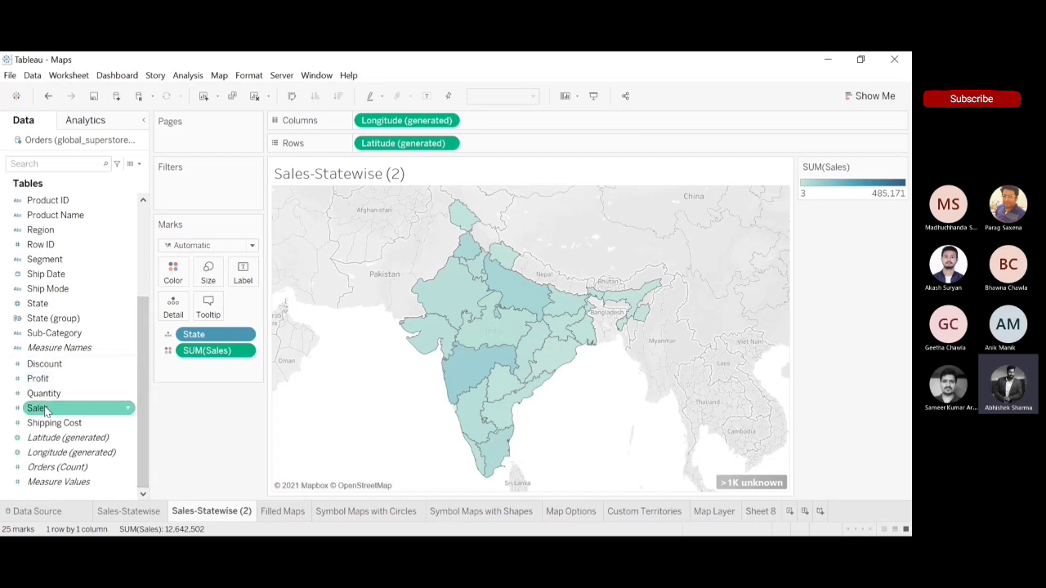
left_click_drag(37, 408, 239, 276)
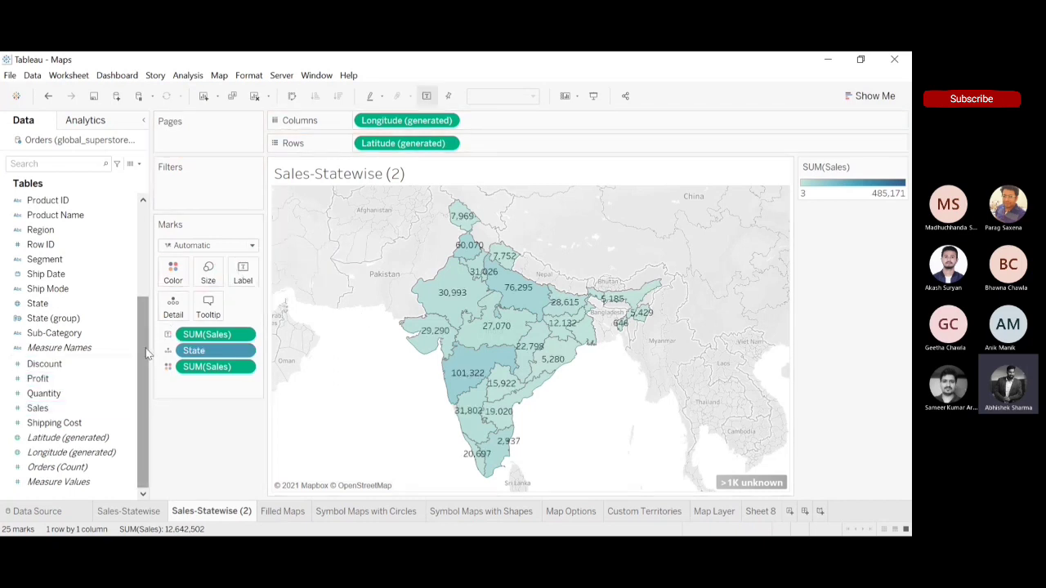
Step: Add State names to the map labels and place them above the Sales values
scroll(146, 353, "up", 5)
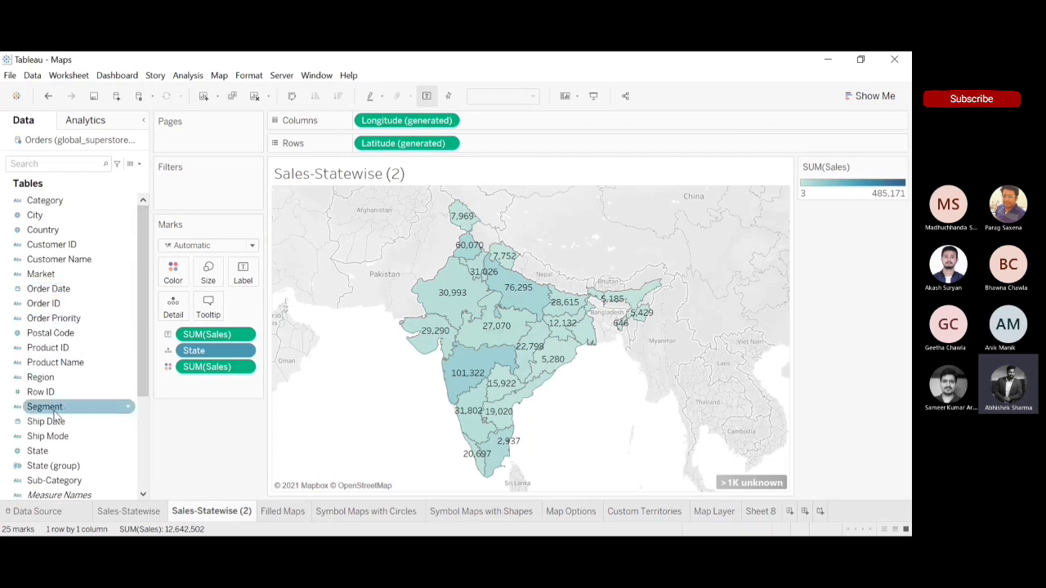
left_click_drag(37, 451, 238, 275)
left_click_drag(218, 373, 217, 411)
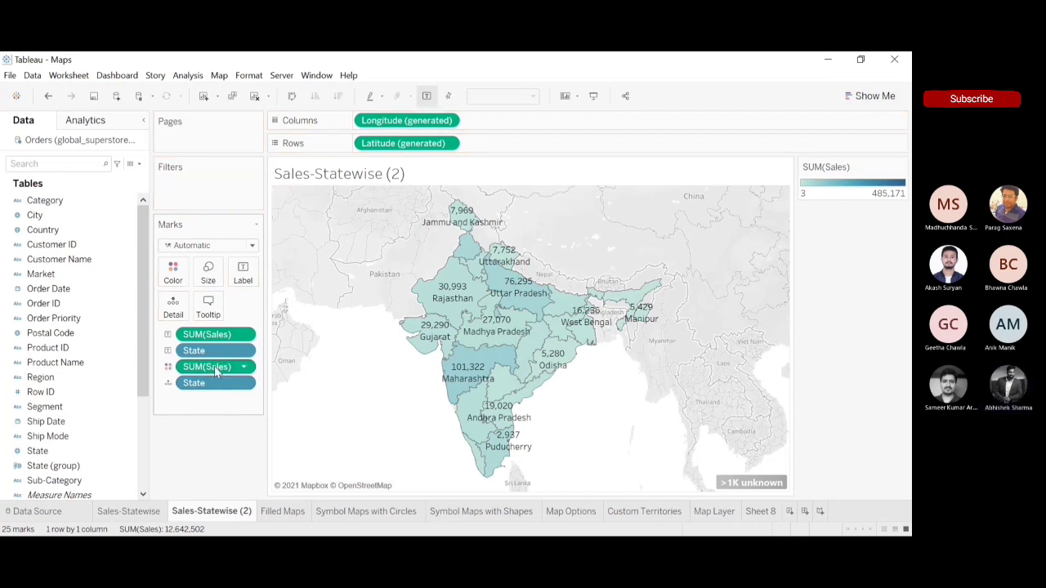
left_click_drag(216, 339, 212, 366)
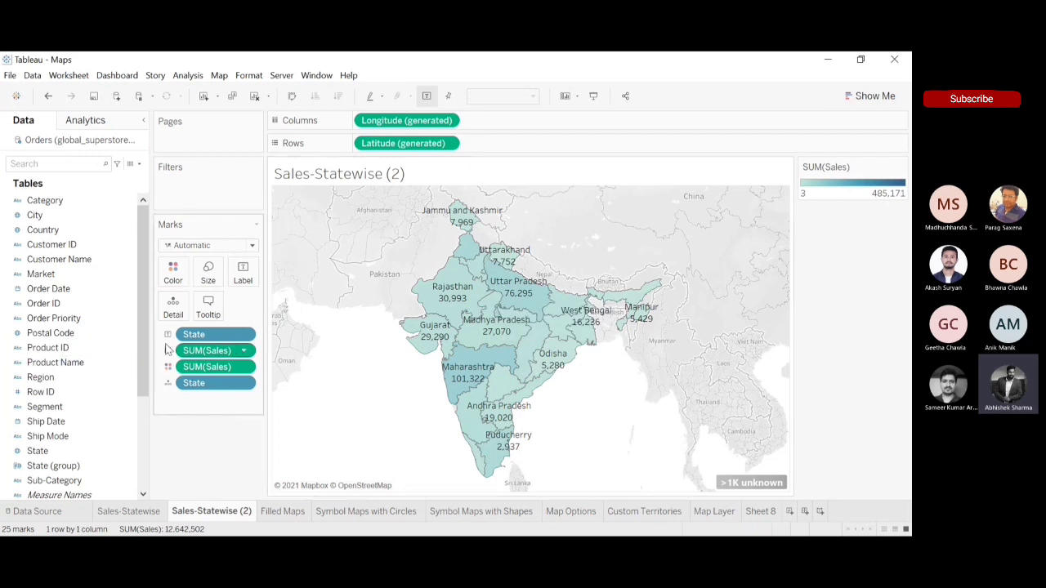
Step: Replace Sales with Profit in the map labels and colour the states by Profit
scroll(139, 330, "down", 3)
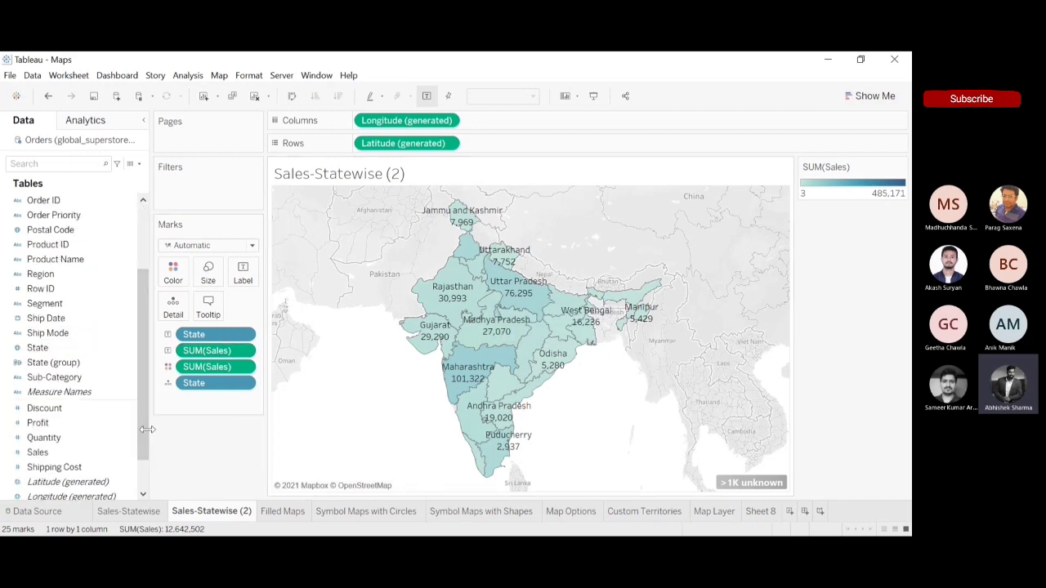
scroll(131, 446, "down", 1)
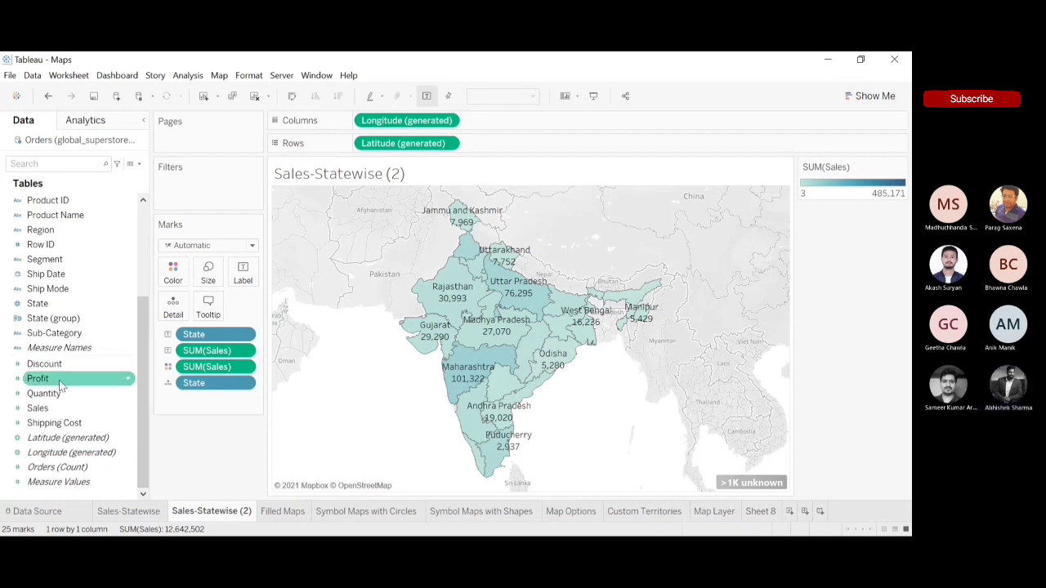
left_click_drag(41, 378, 211, 351)
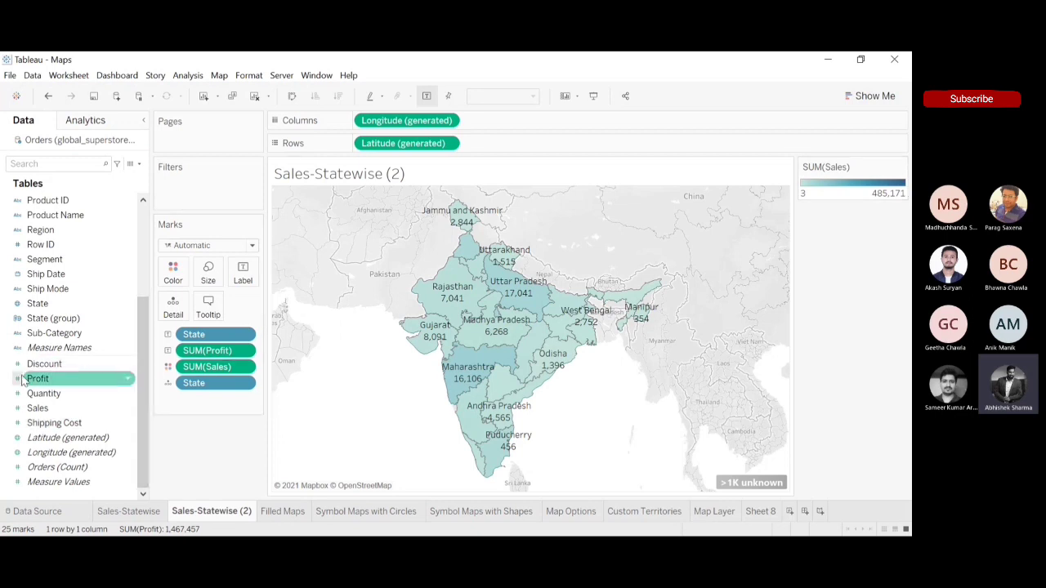
left_click_drag(209, 351, 198, 367)
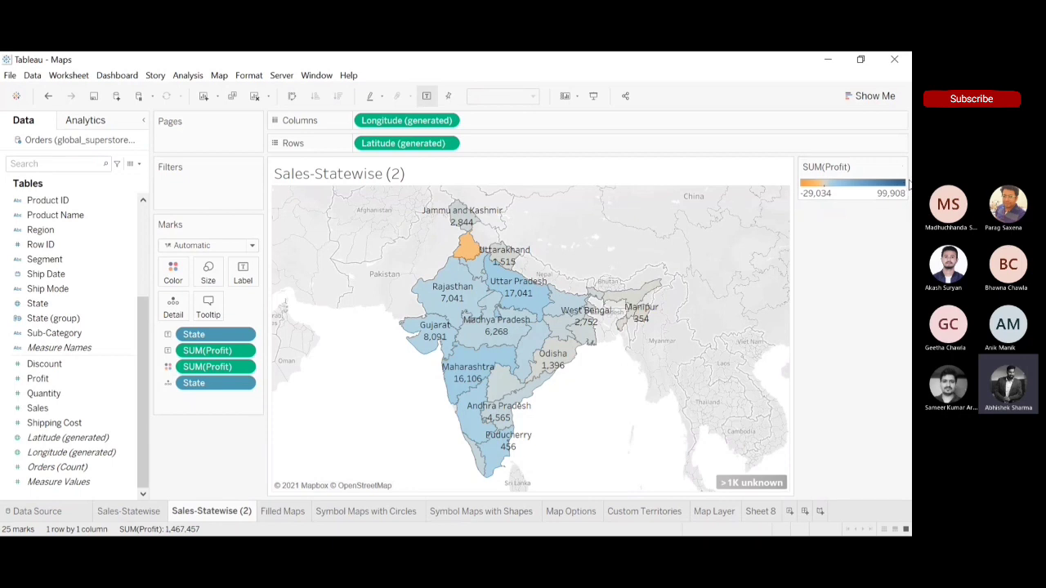
mouse_move(470, 244)
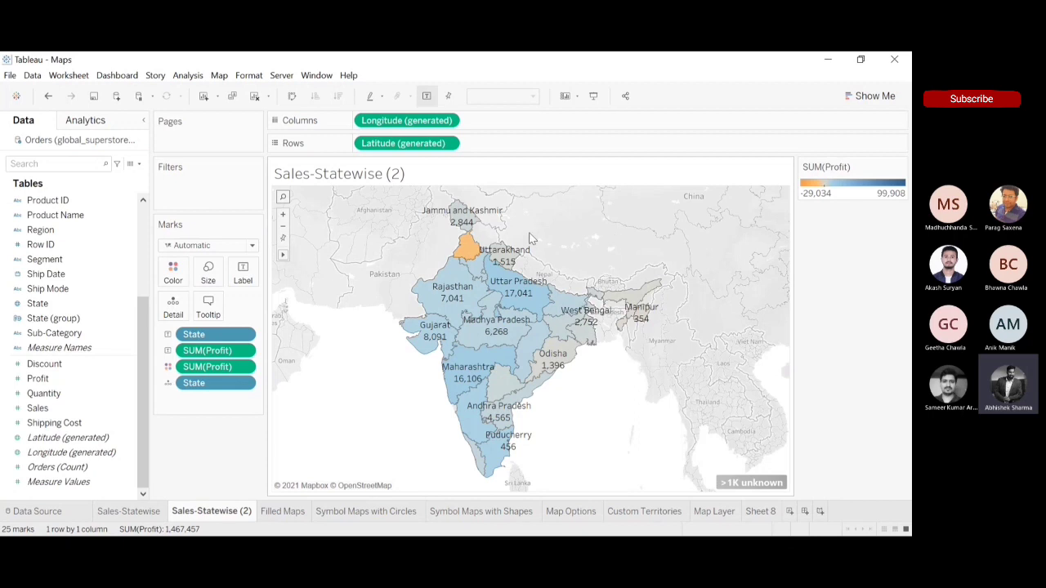
mouse_move(518, 301)
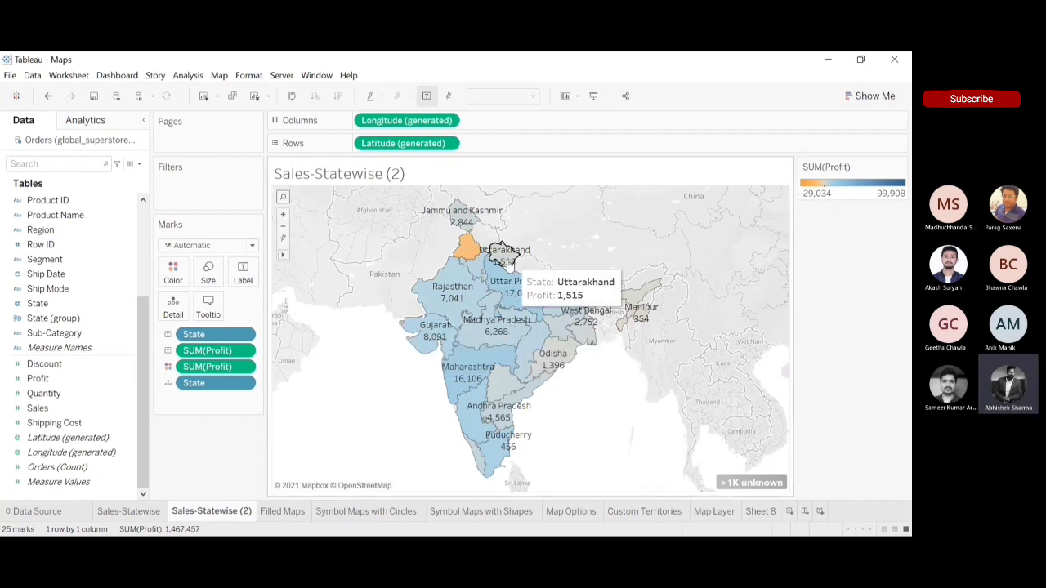
Step: Clear the Filled Maps sheet and plot State on it as a map
left_click(283, 511)
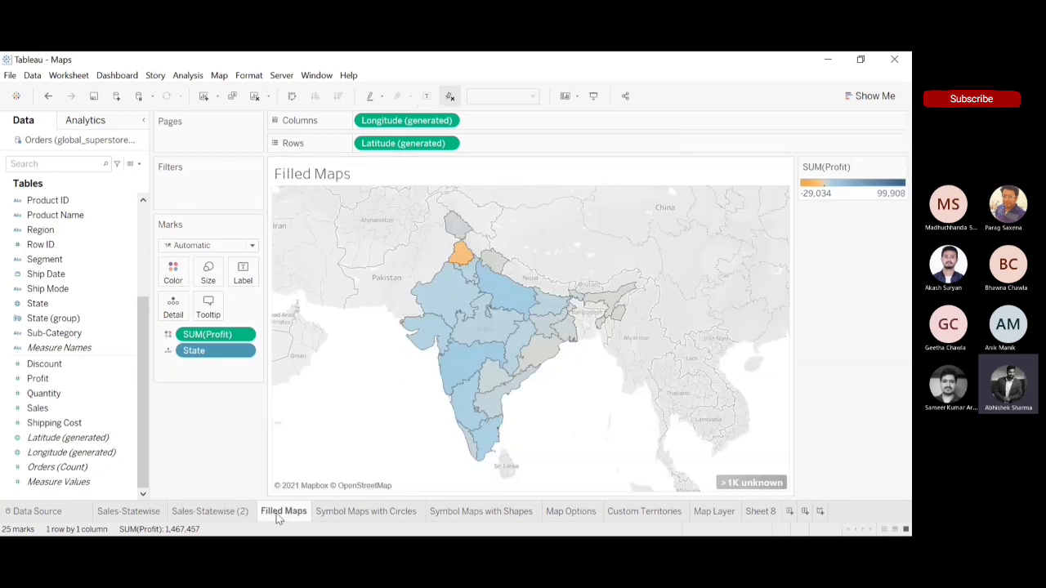
left_click(254, 97)
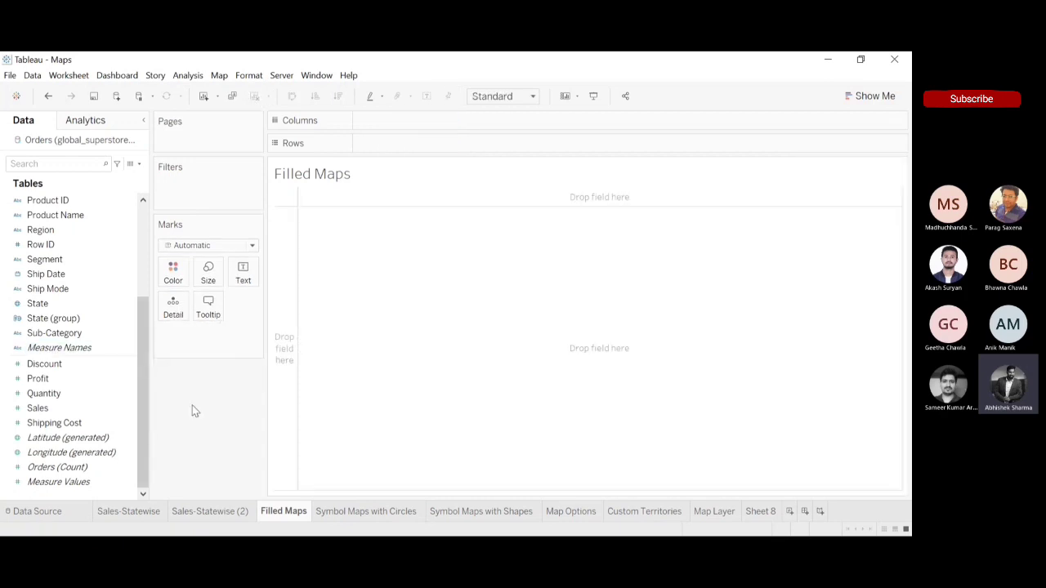
mouse_move(146, 411)
left_mouse_down()
mouse_move(145, 319)
mouse_move(146, 423)
left_mouse_up()
double_click(59, 308)
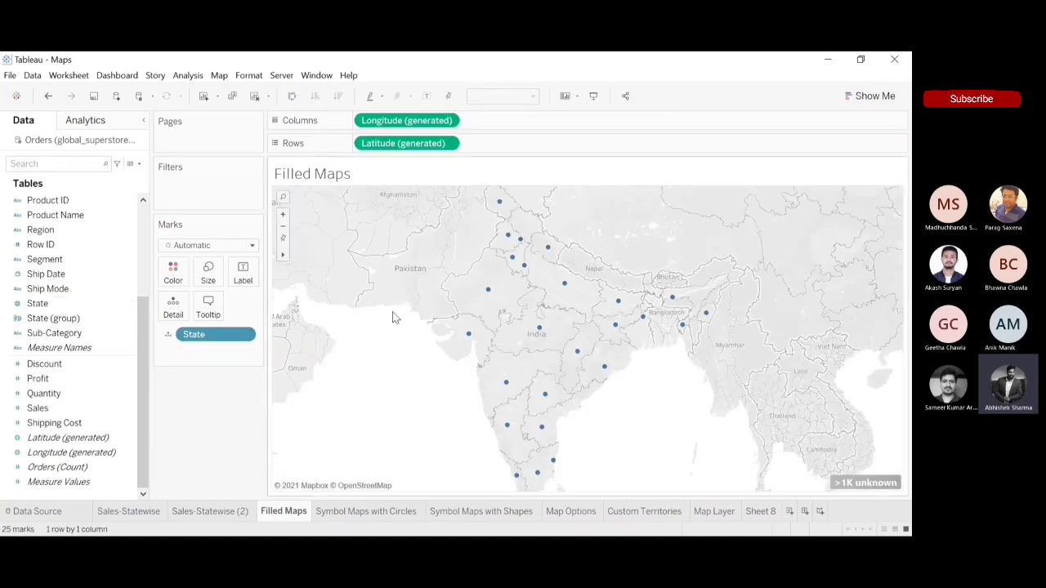
Step: Undo plotting State on the Filled Maps sheet and add it to the view again
left_click(19, 309)
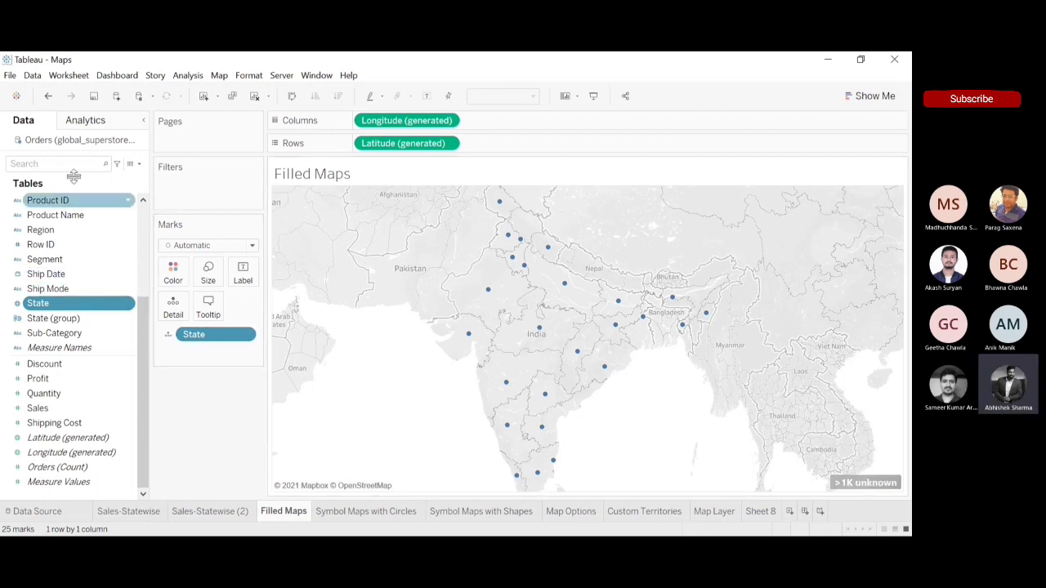
left_click(49, 96)
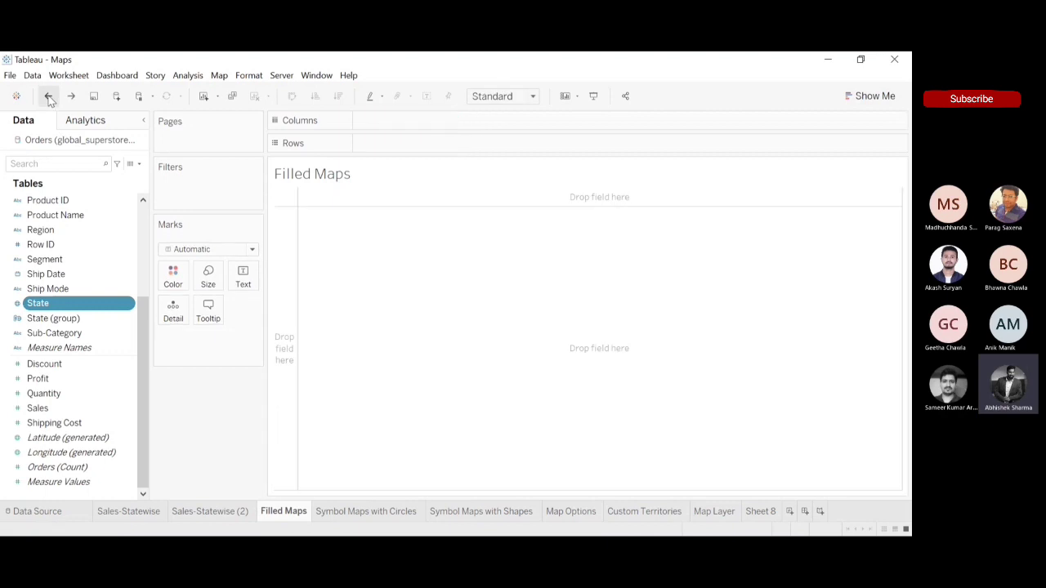
double_click(46, 306)
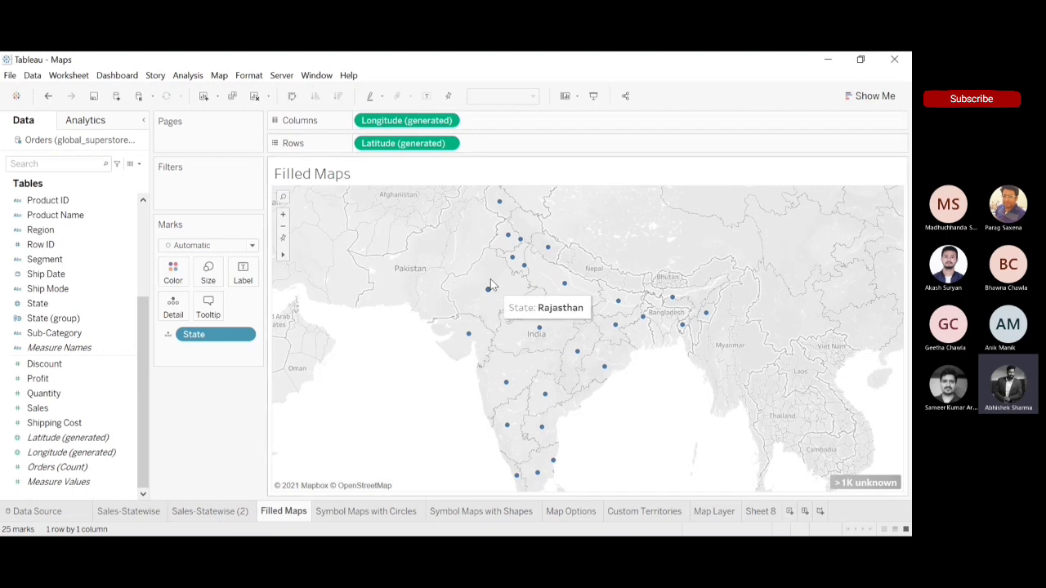
Step: Size the state circles on the Filled Maps sheet by Profit
left_click(855, 97)
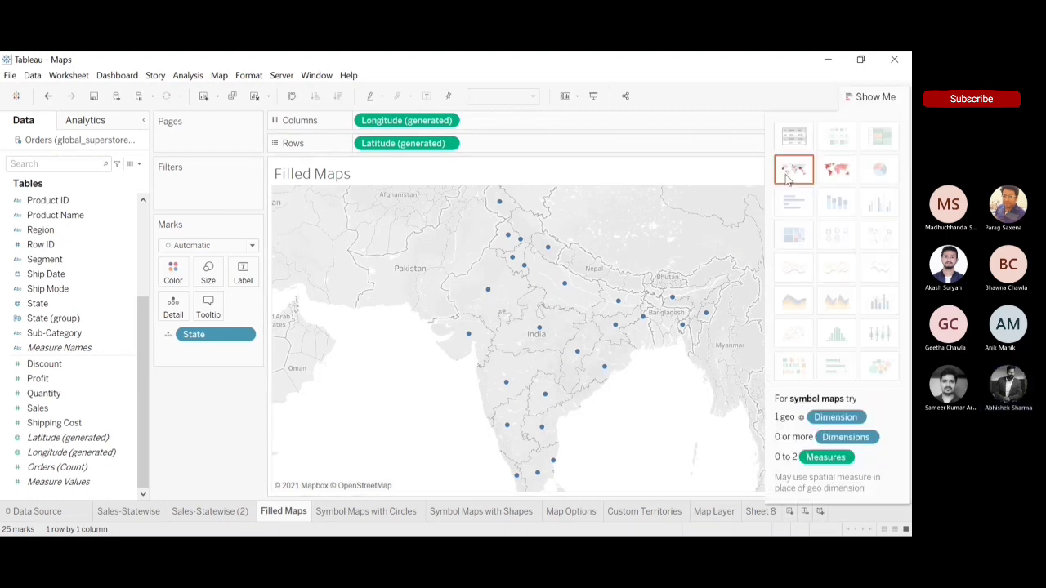
left_click(859, 98)
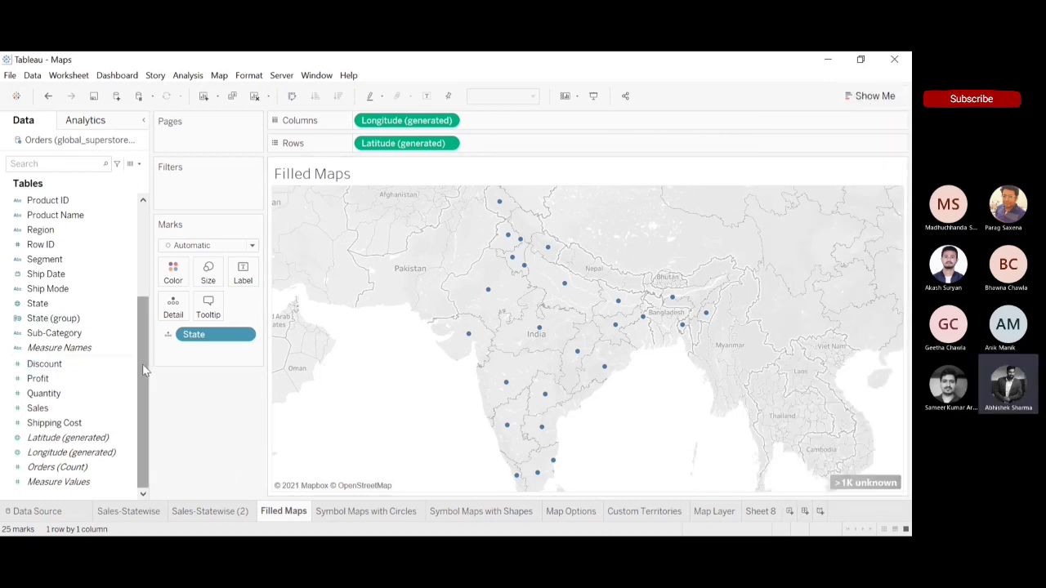
left_click(57, 379)
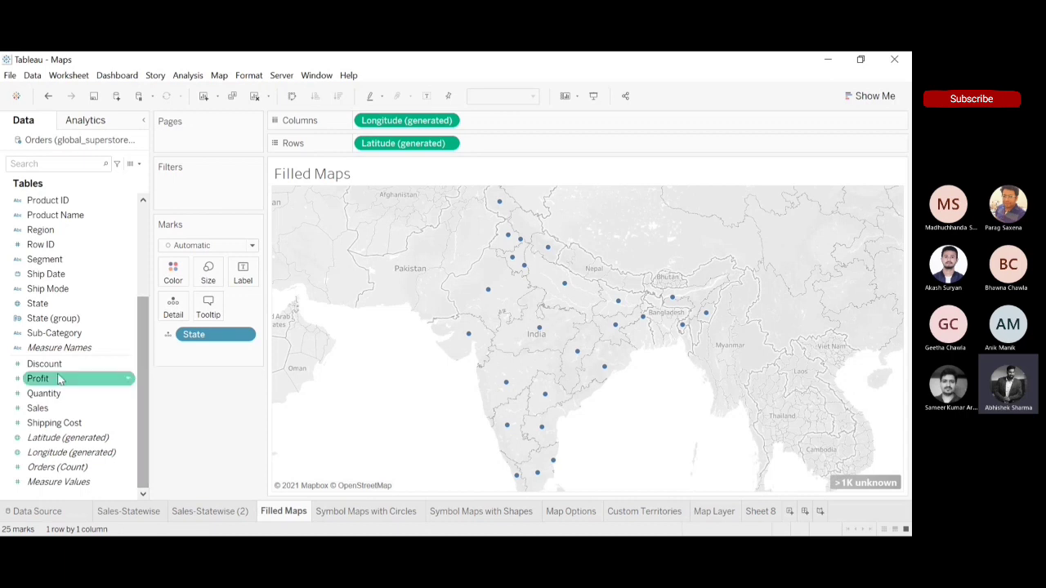
left_click_drag(58, 379, 210, 278)
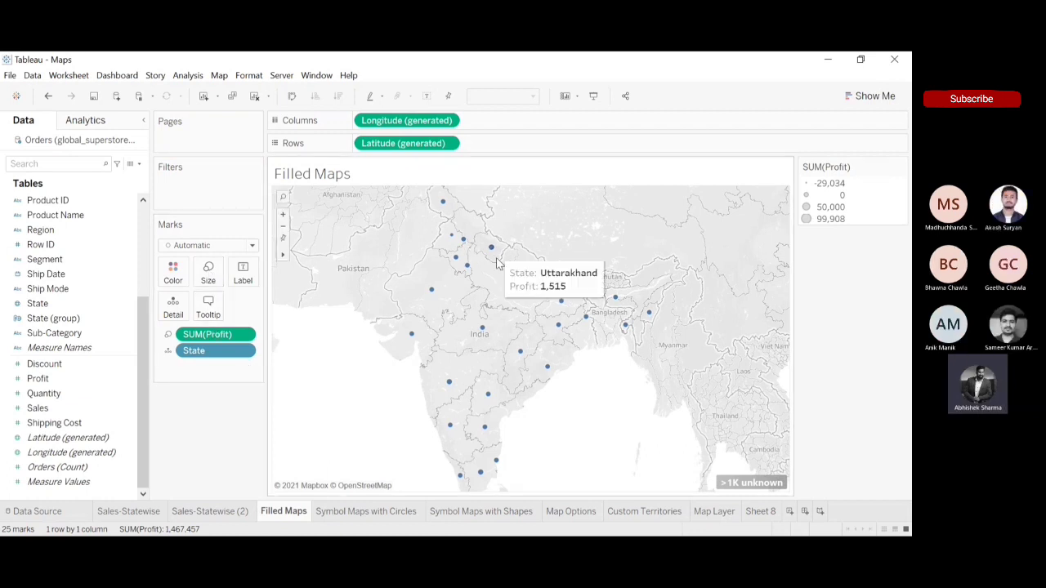
mouse_move(508, 284)
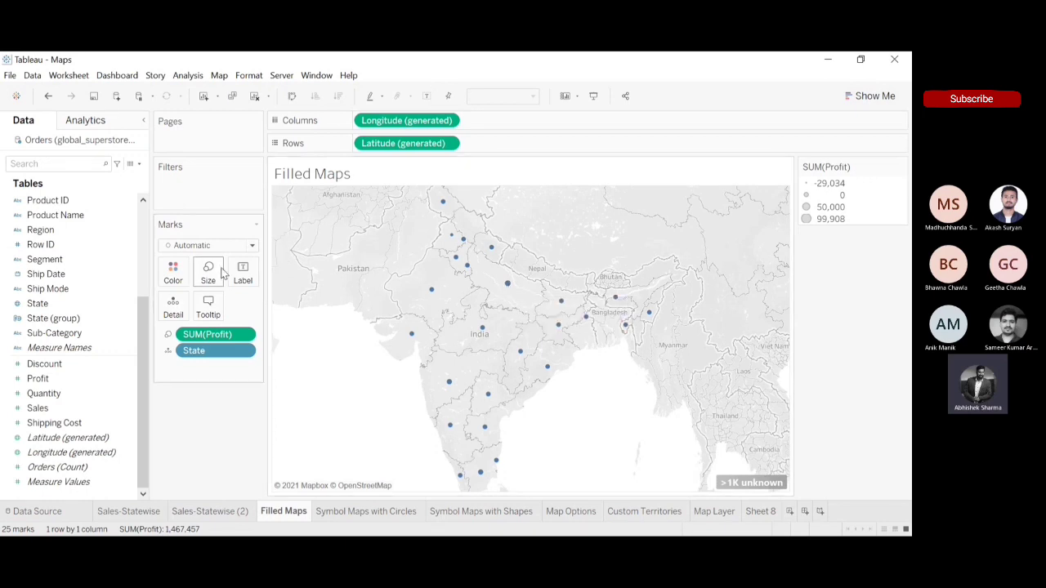
Step: Enlarge the Profit-sized state circles to a bit over half of the mark size range
left_click(221, 272)
left_click_drag(221, 304, 256, 306)
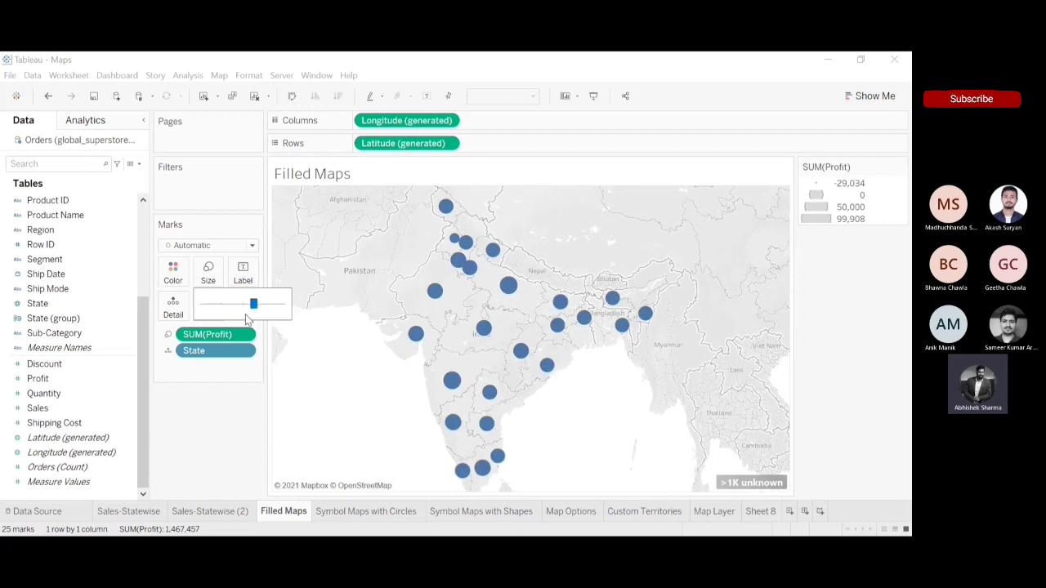
left_click(216, 432)
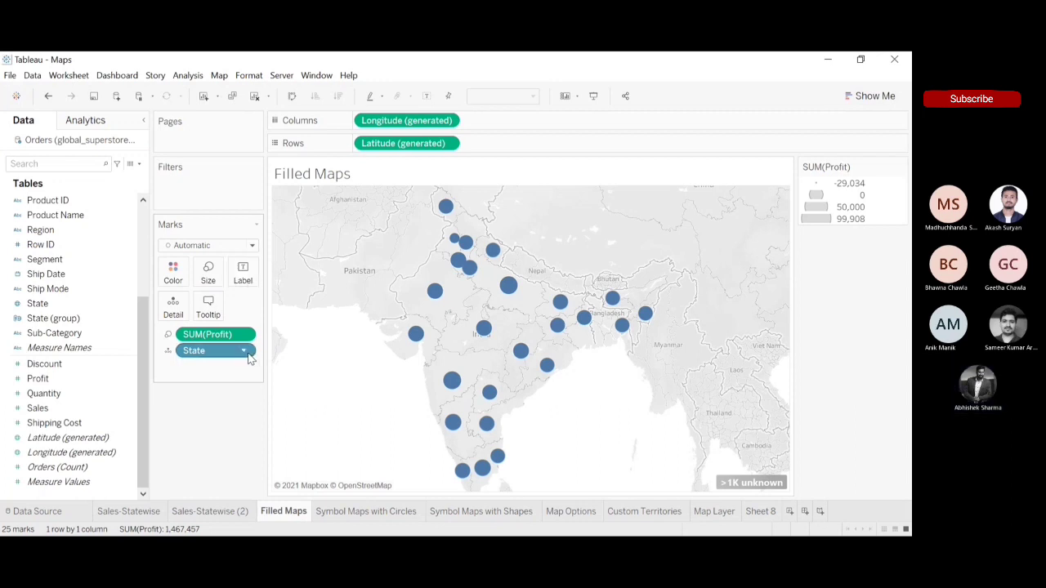
Step: View the Symbol Maps with Circles sheet and open the Symbol Maps with Shapes sheet
left_click(406, 511)
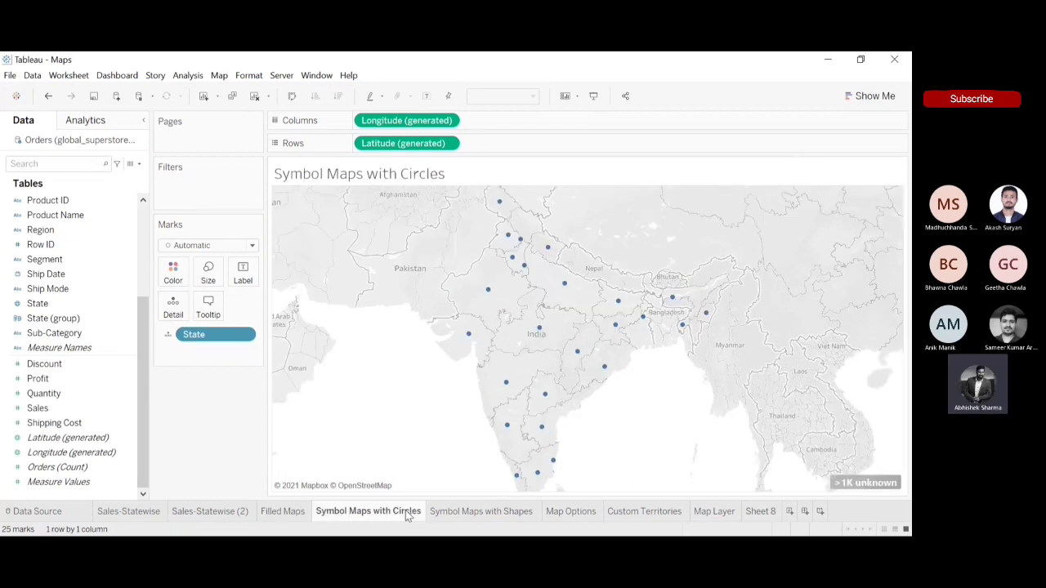
left_click(487, 515)
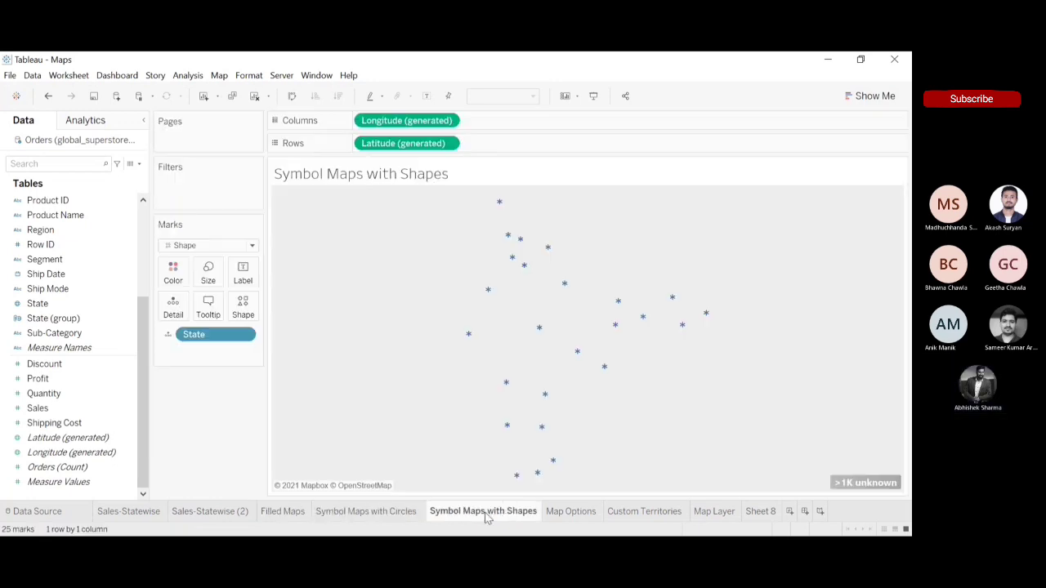
Step: Change the mark type of the Symbol Maps with Circles sheet to Shape
left_click(350, 512)
left_click(253, 245)
left_click(204, 347)
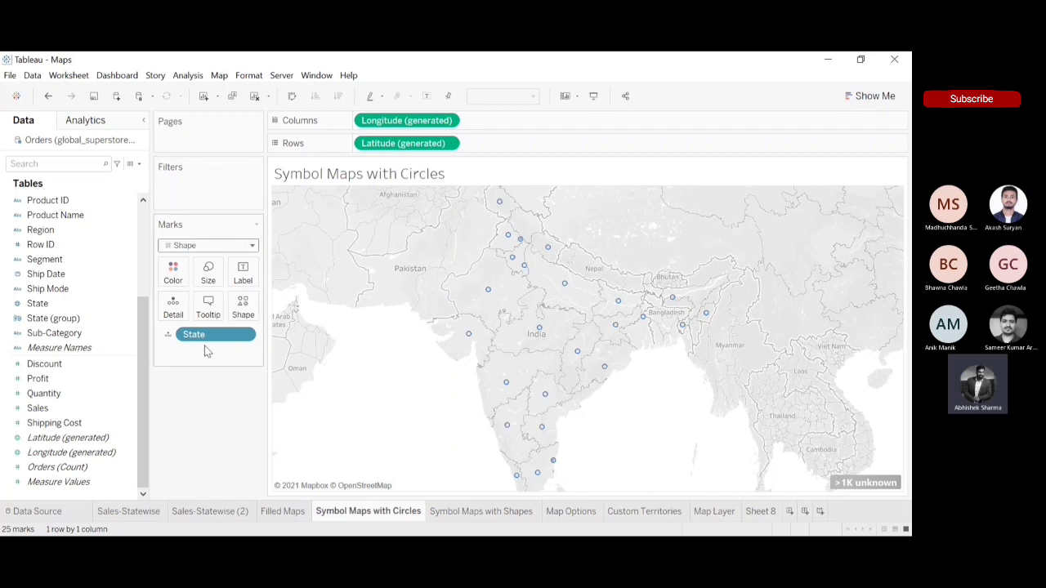
Step: Try several default shapes for the state marks, including the asterisk, filled plus, filled circle and filled triangles
left_click(243, 306)
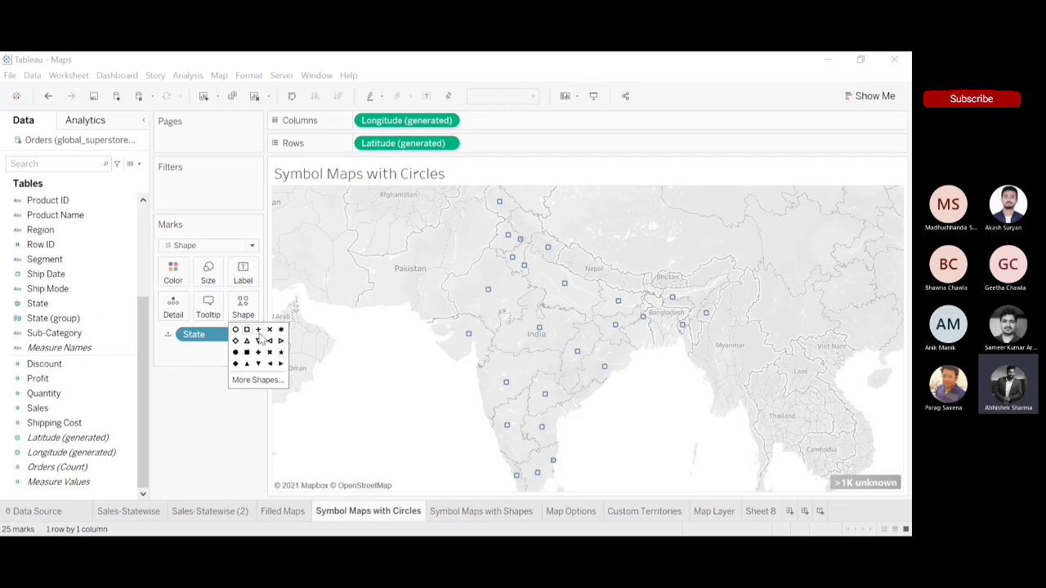
left_click(281, 329)
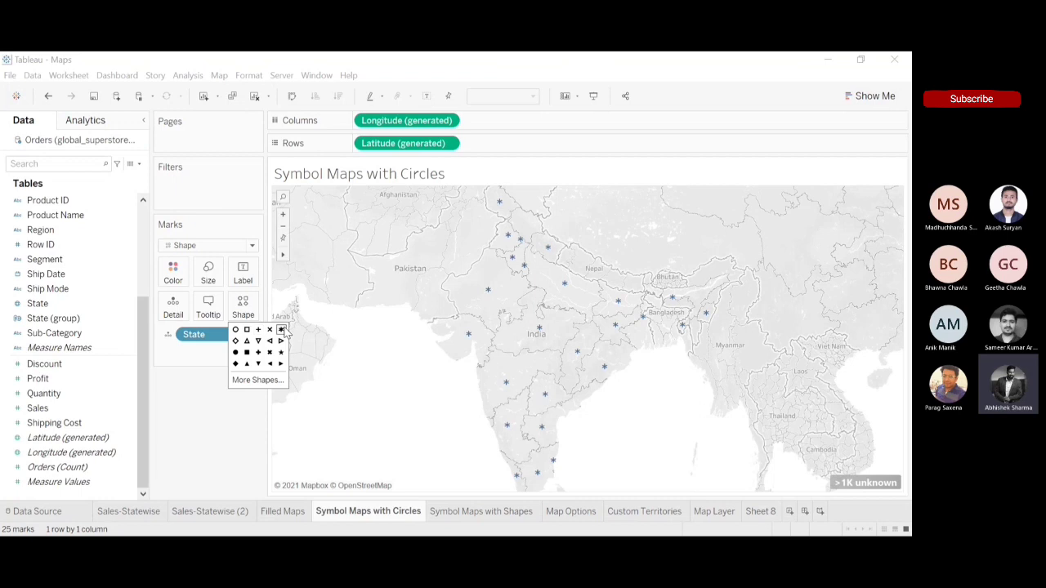
left_click(259, 352)
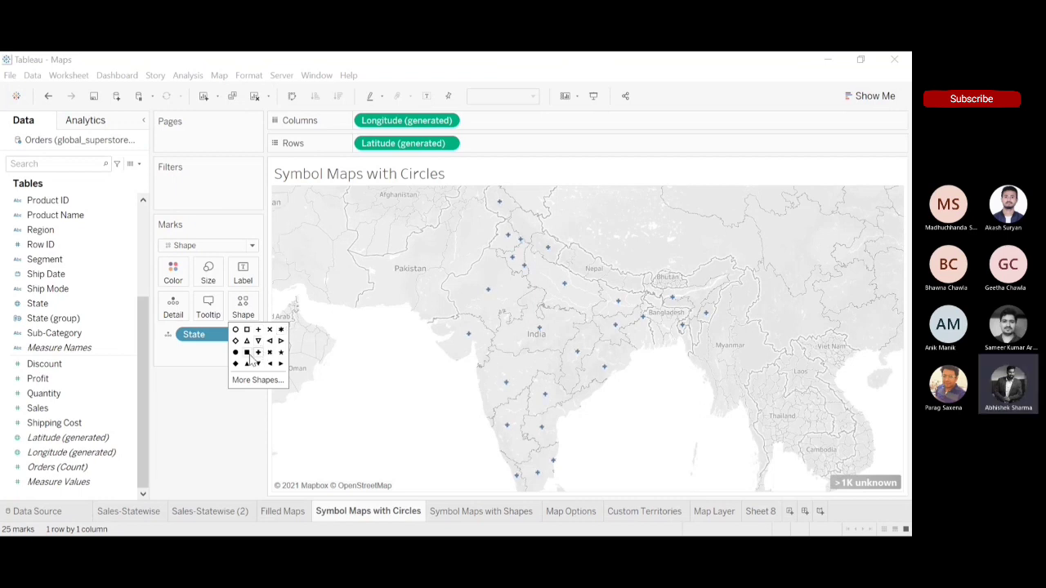
left_click(236, 353)
left_click(249, 364)
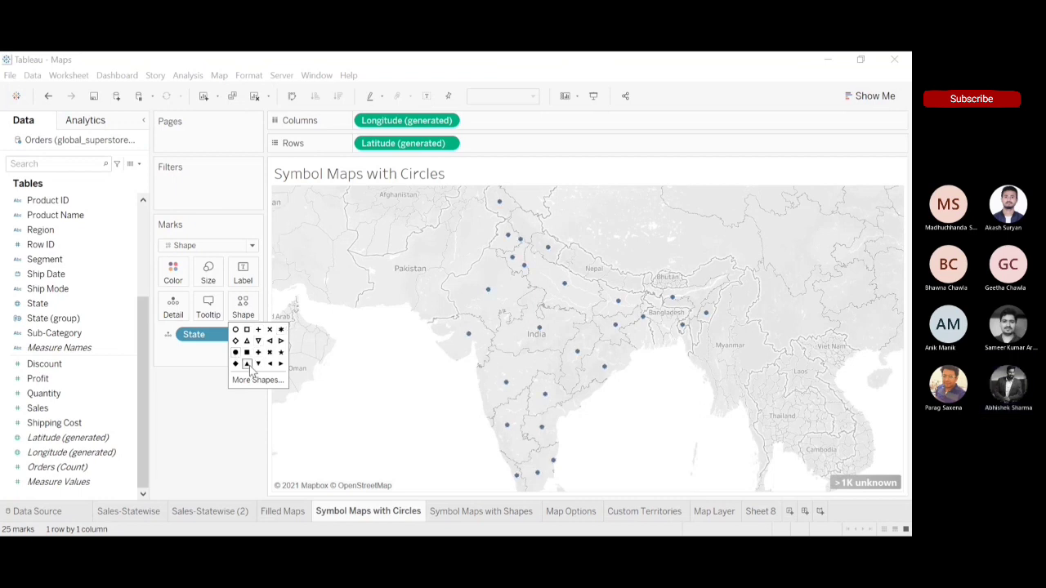
left_click(258, 365)
left_click(270, 365)
Step: Assign the fourth person figure in the first row of the Gender shape palette to the state marks
left_click(258, 380)
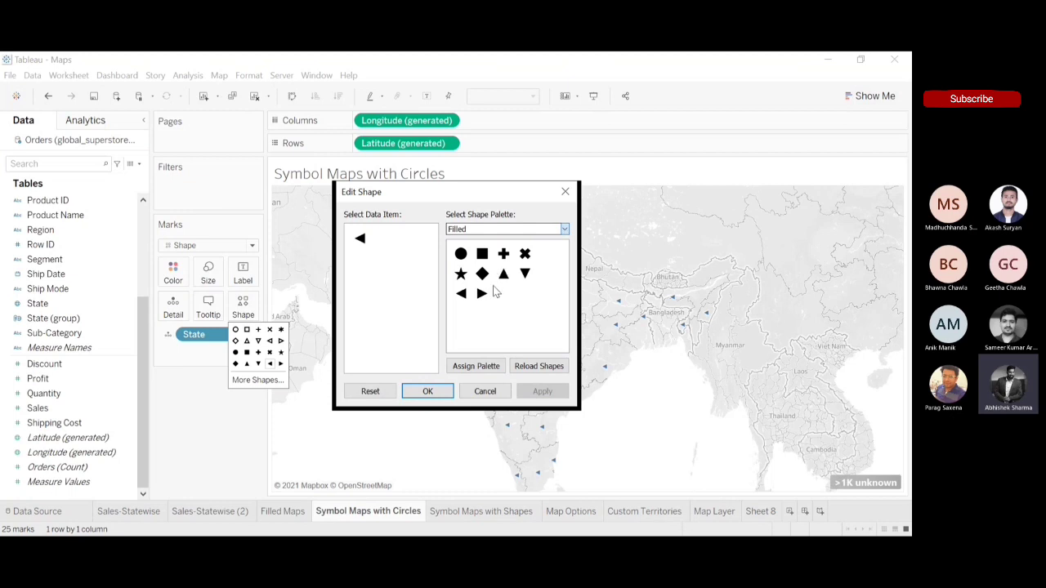
key("Down")
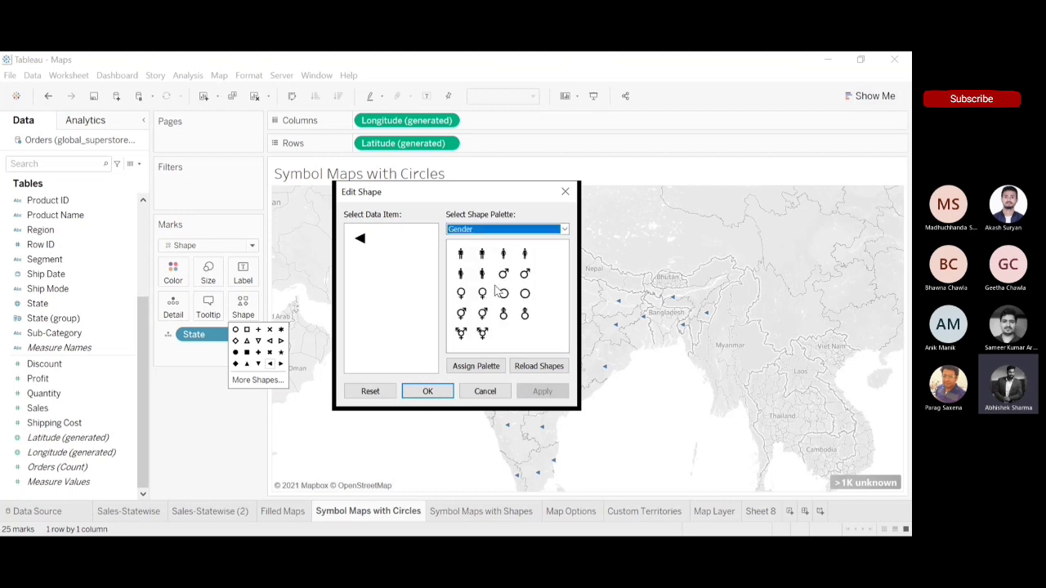
left_click(461, 255)
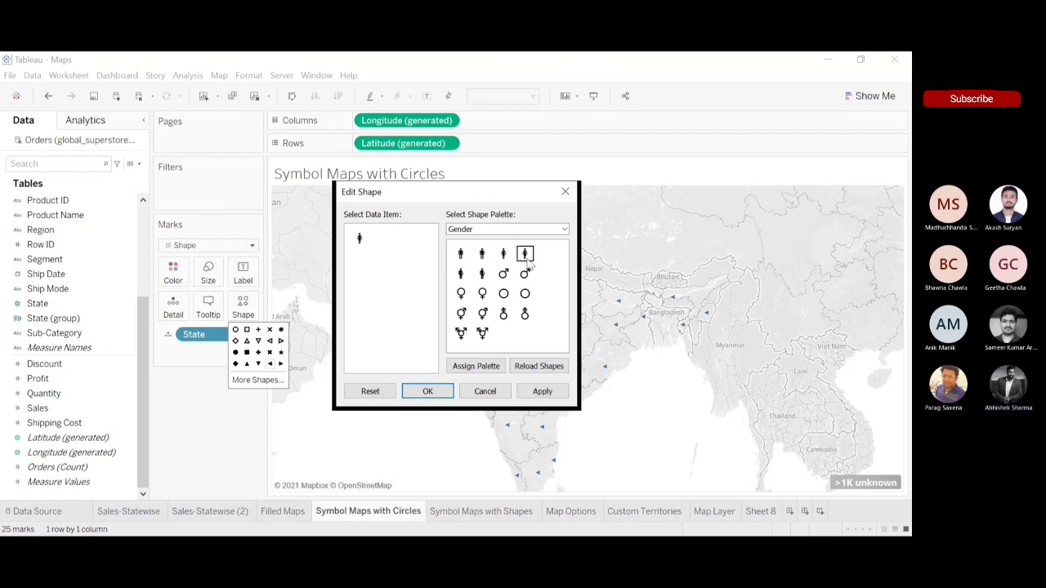
left_click(427, 392)
Step: Enlarge the person-shaped state marks to about two-thirds of the mark size range
left_click(209, 274)
left_click_drag(211, 304, 257, 306)
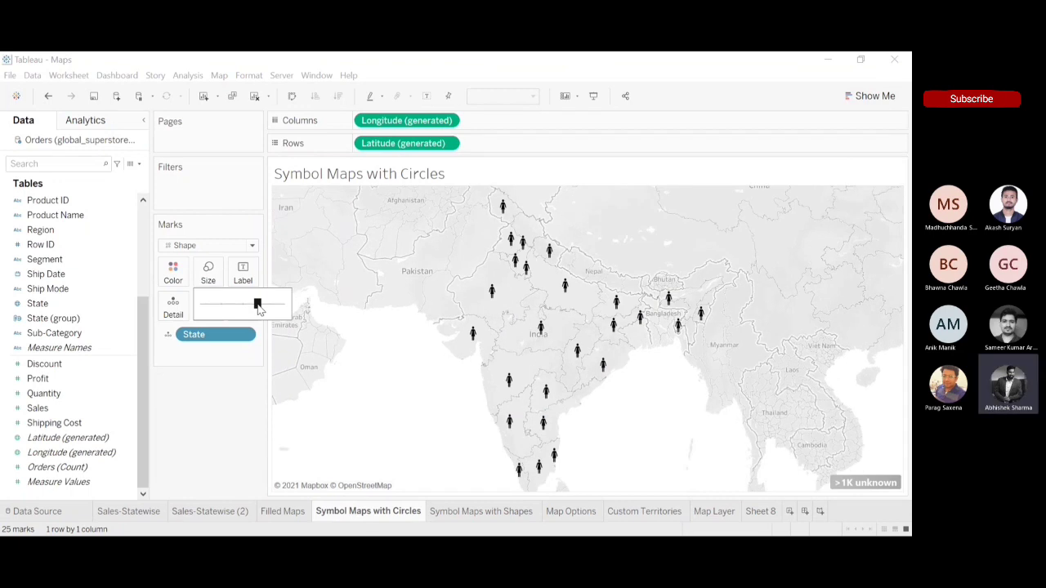
left_click(219, 385)
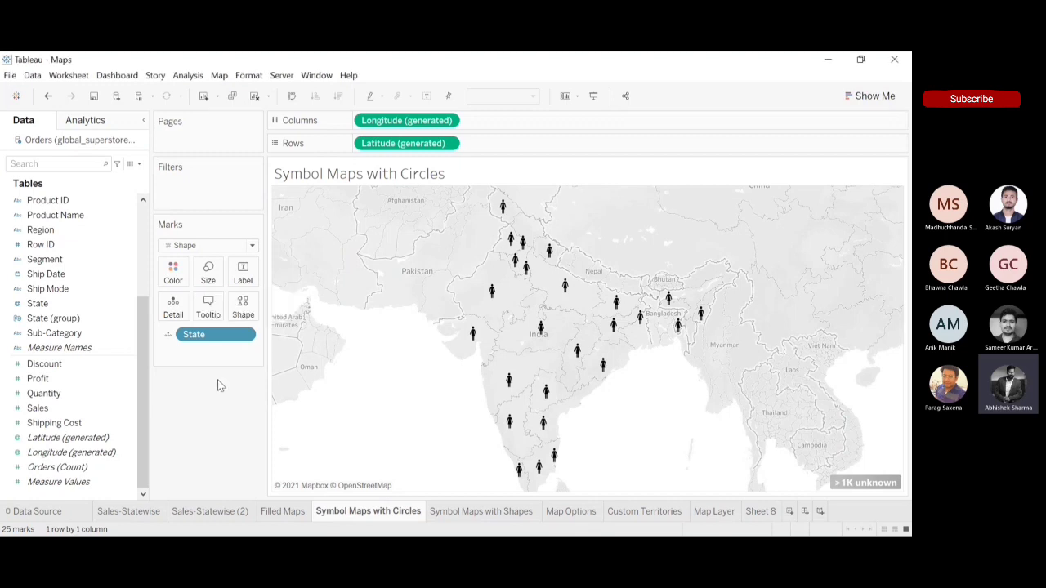
Step: Preview the Ratings shape palette for the state marks and close the shape editor without applying it
left_click(243, 304)
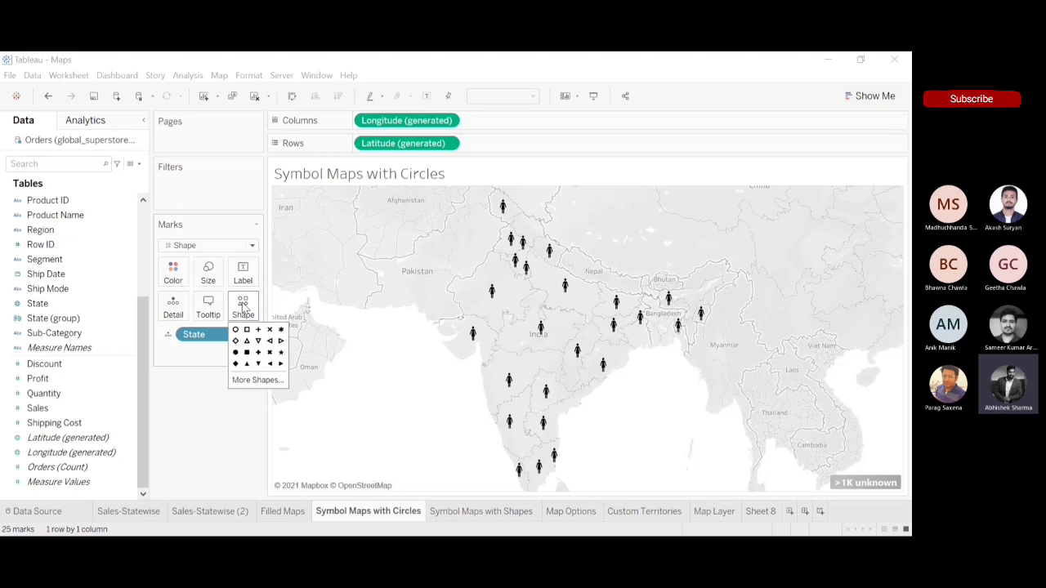
left_click(260, 380)
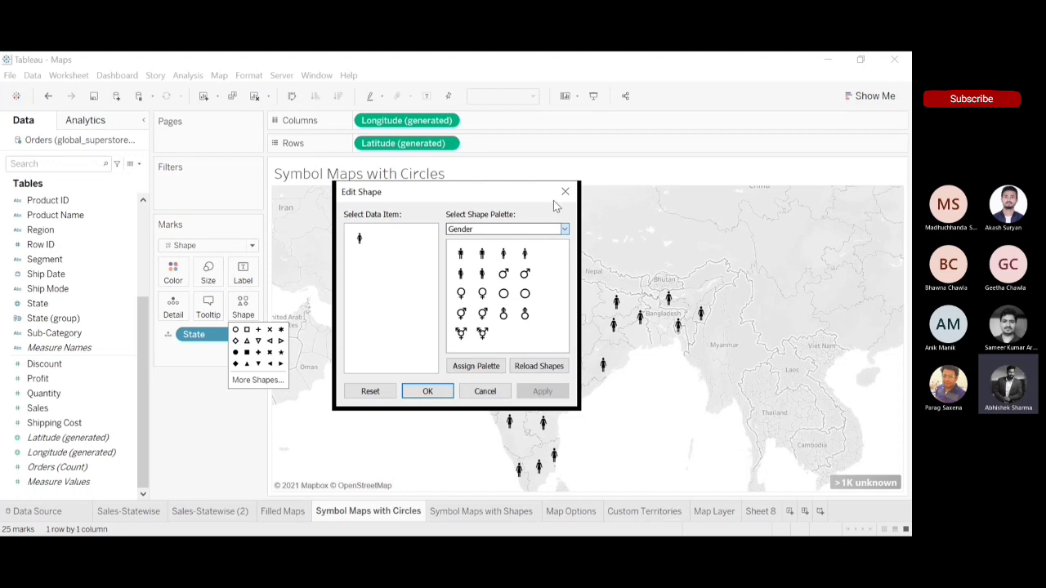
left_click(565, 230)
left_click(567, 230)
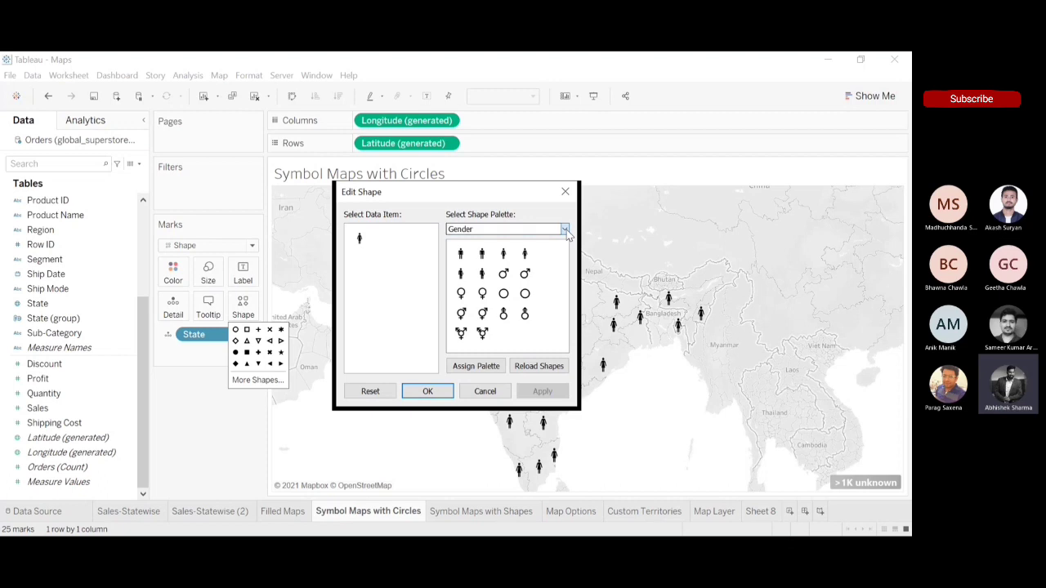
left_click(530, 327)
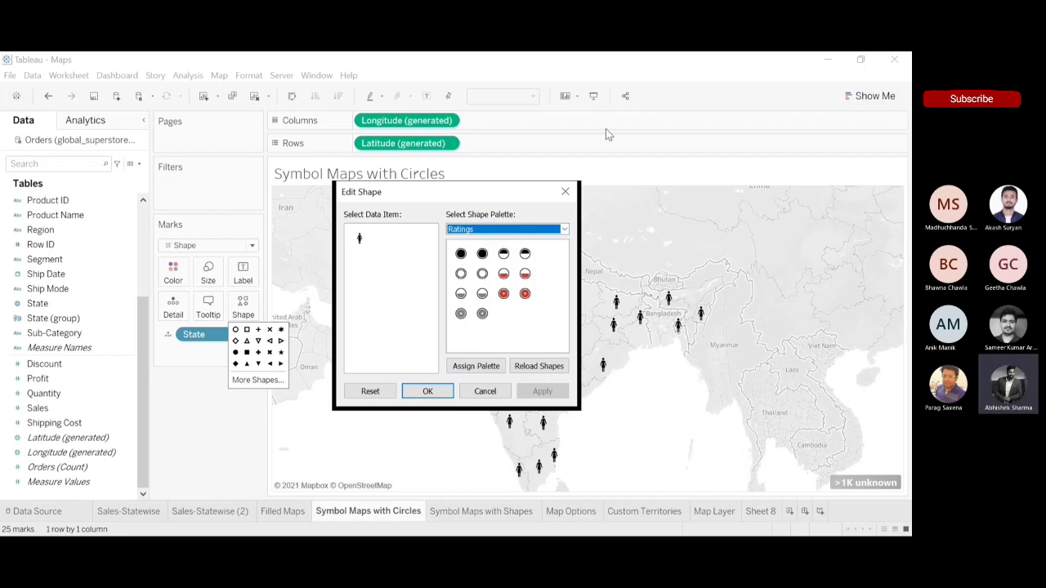
left_click(570, 192)
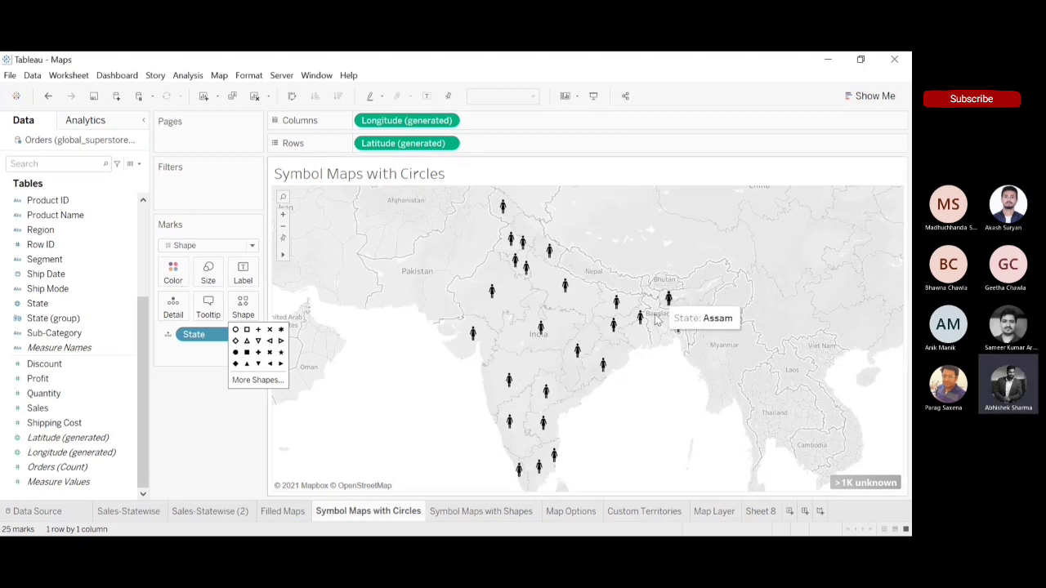
key("alt+Tab")
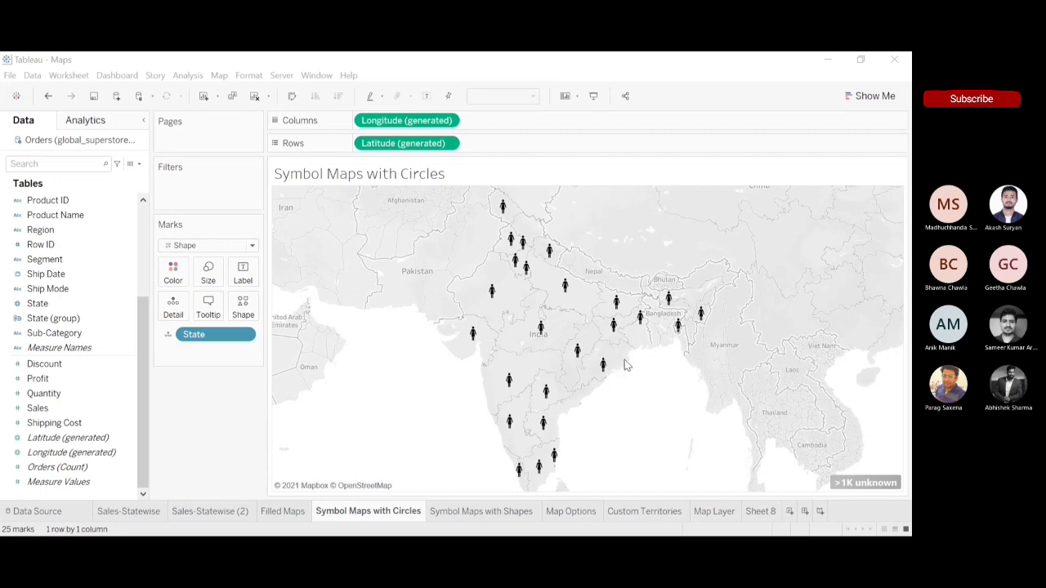
left_click(843, 67)
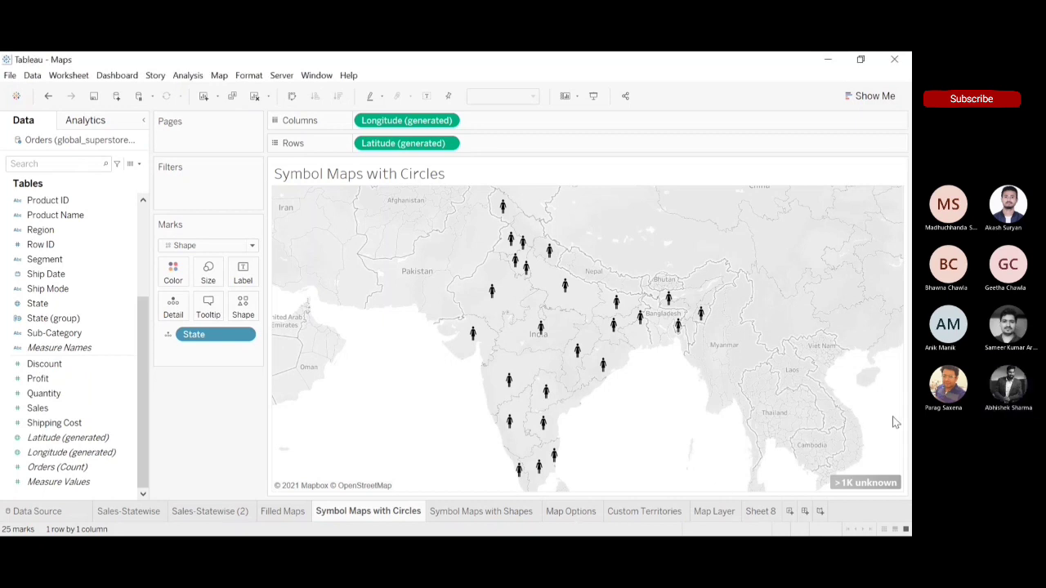
Step: View the Symbol Maps with Shapes sheet, open the Map Options sheet and reset its map to the default extent
left_click(482, 510)
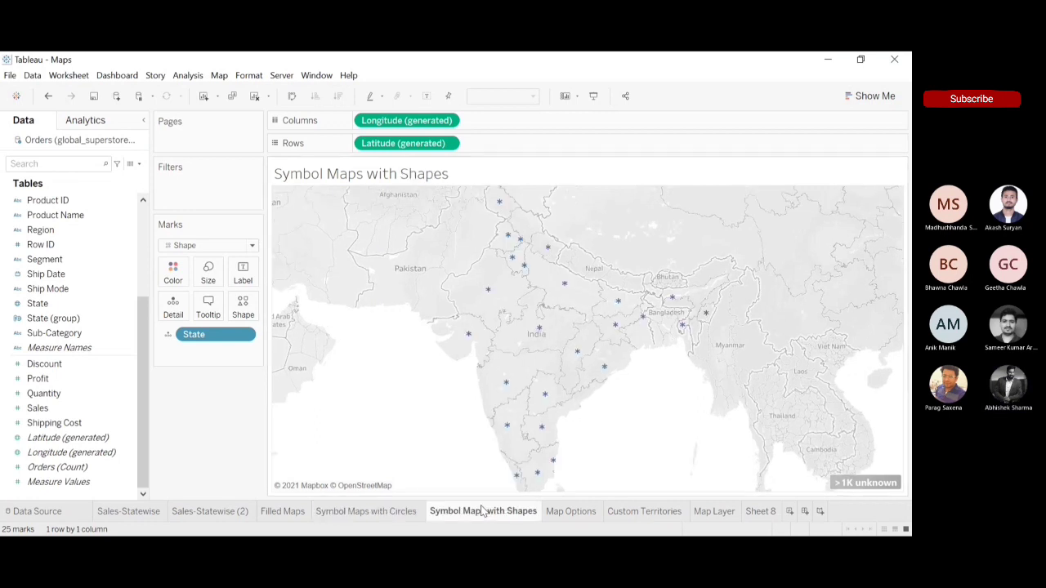
left_click(565, 511)
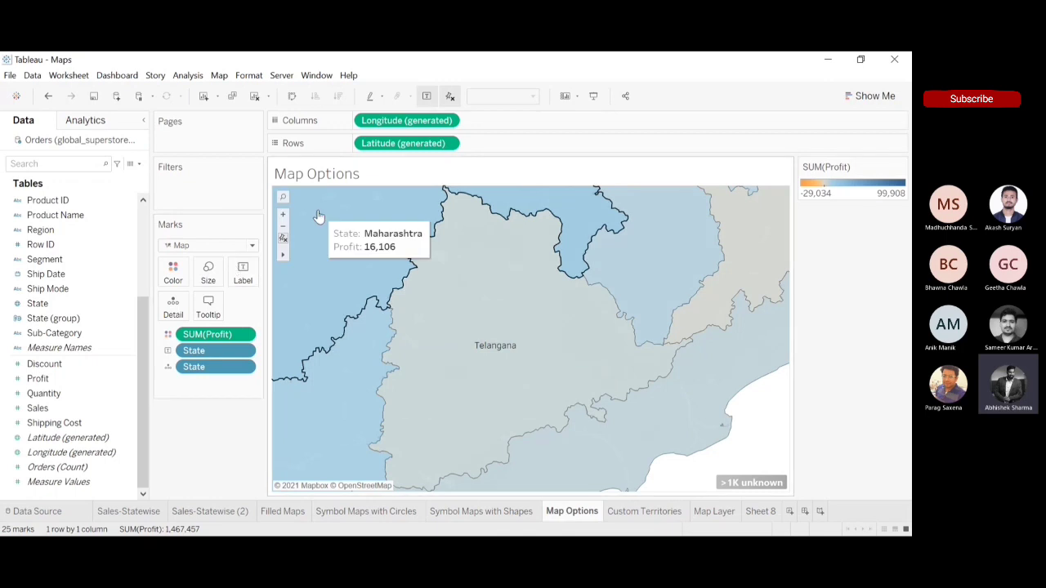
left_click(283, 237)
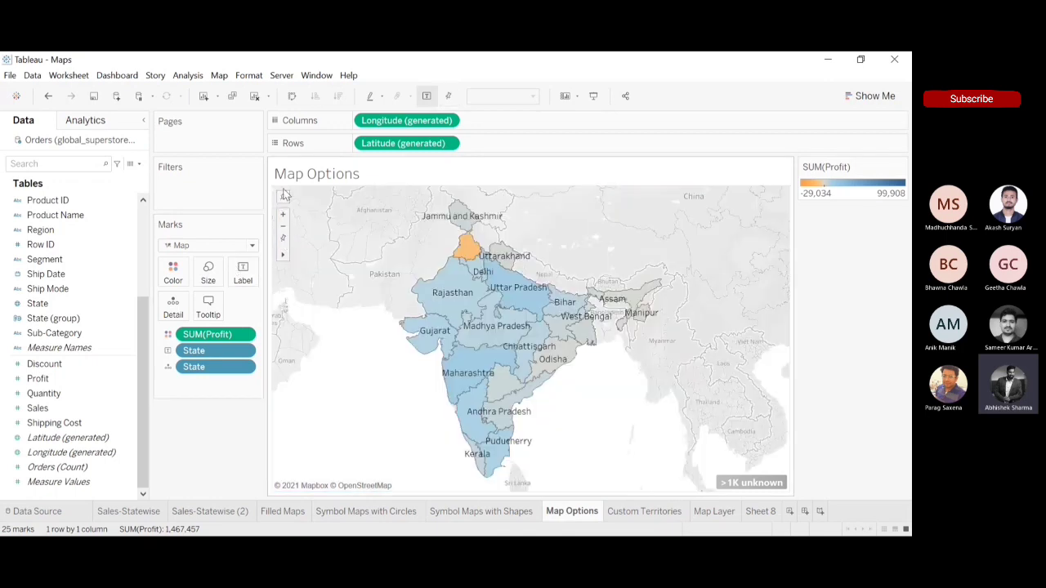
Step: Search the map on the Map Options sheet for Delhi
left_click(283, 200)
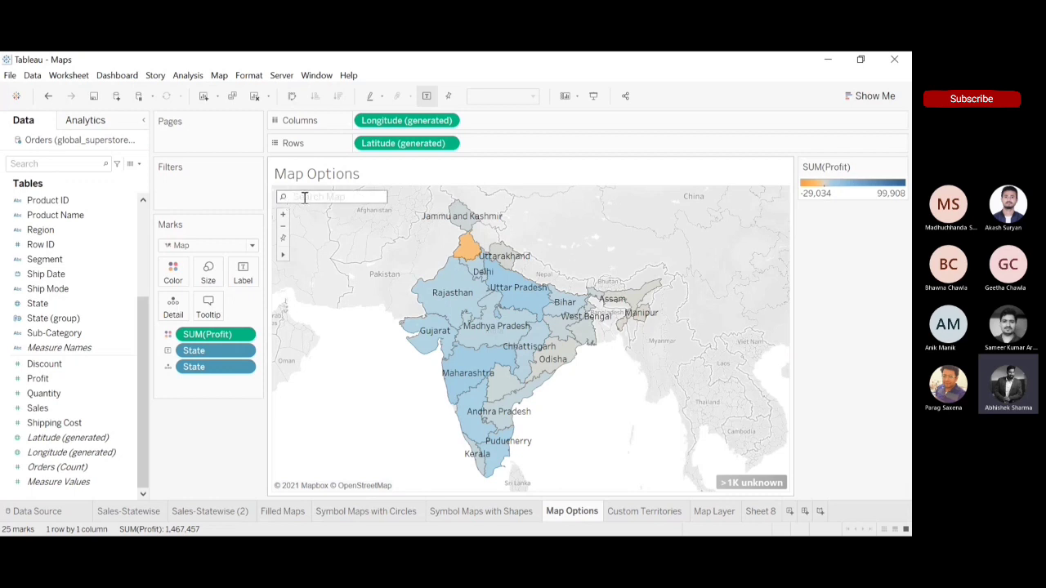
type("delhi")
key("Return")
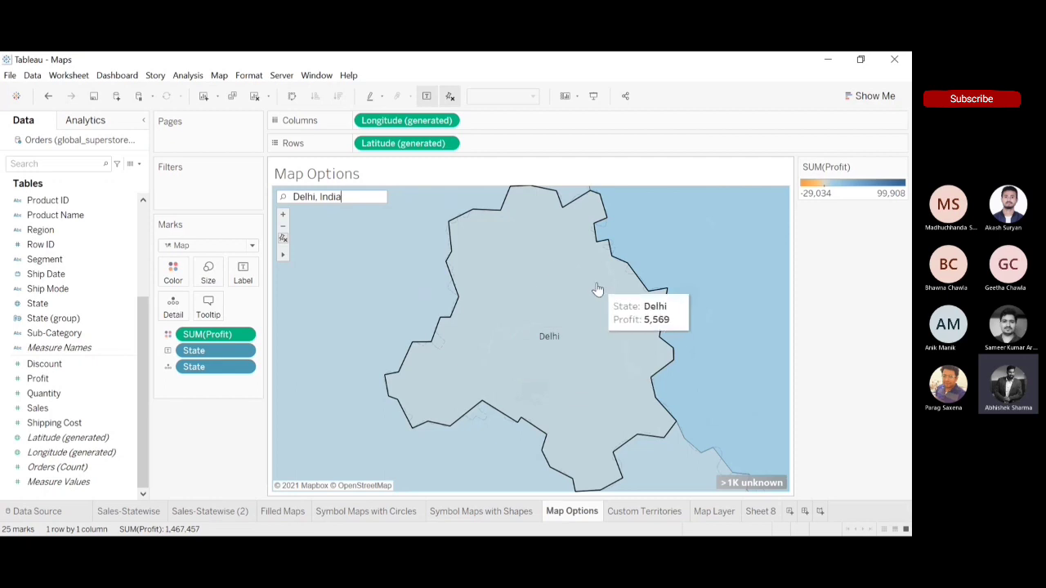
Step: Clear the map search text and reset the map to its default extent
left_click_drag(320, 197, 283, 197)
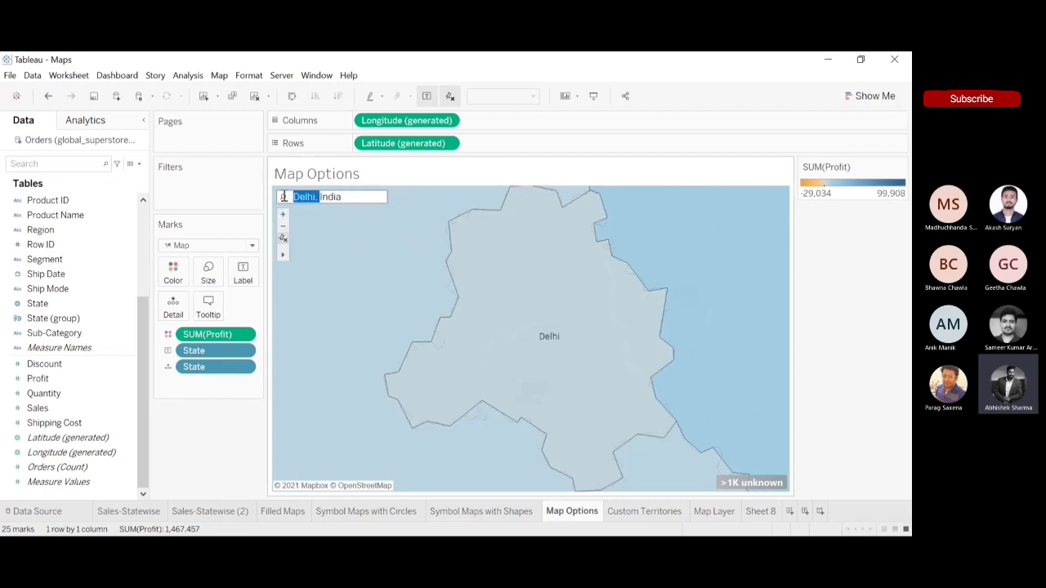
left_click(371, 198)
key("BackSpace")
key("BackSpace")
key("BackSpace")
key("BackSpace")
key("BackSpace")
key("BackSpace")
key("BackSpace")
key("BackSpace")
key("BackSpace")
key("BackSpace")
key("BackSpace")
key("BackSpace")
left_click(283, 240)
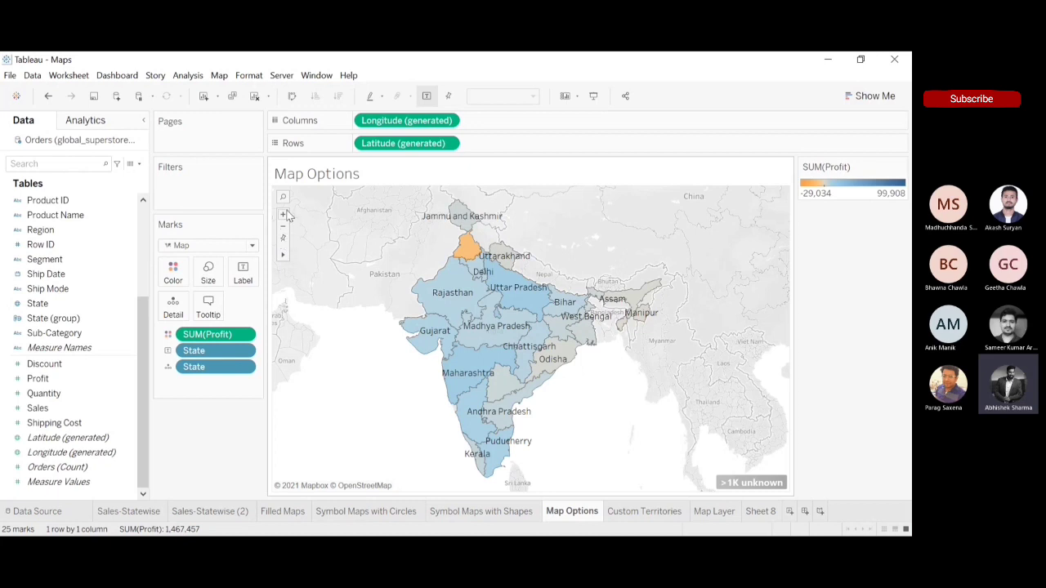
Step: Zoom the Map Options map in two levels and back out to the whole country
left_click(284, 214)
left_click(284, 215)
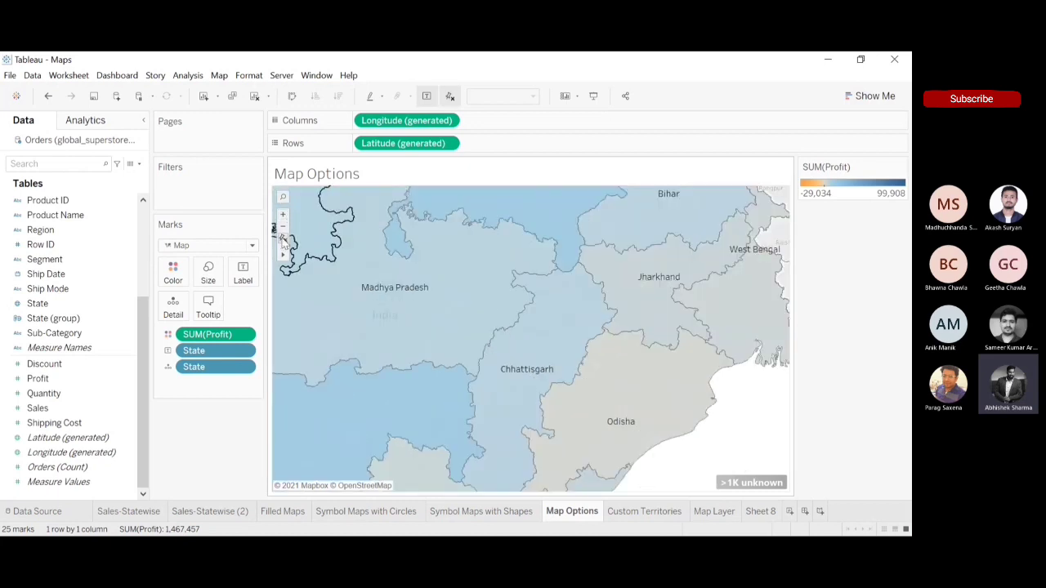
left_click(283, 228)
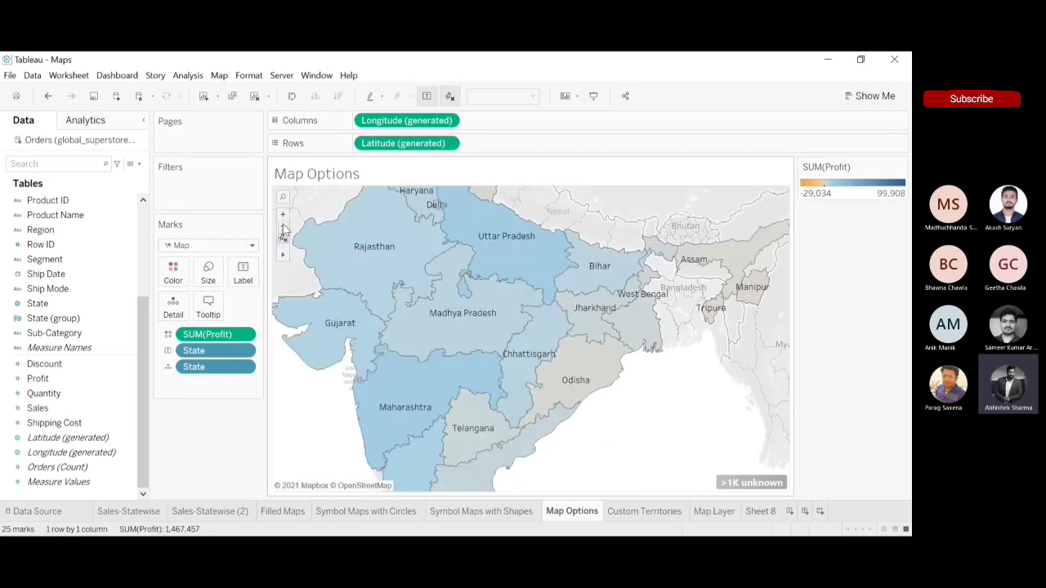
left_click(284, 229)
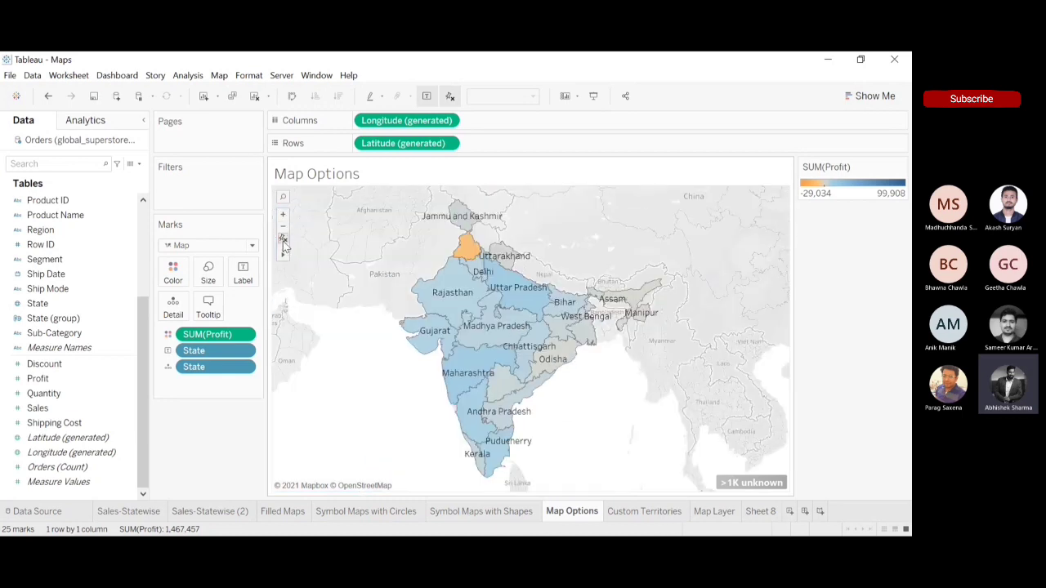
Step: Select the northern states and the southern states in turn with a rectangular selection, and clear the selection
mouse_move(284, 258)
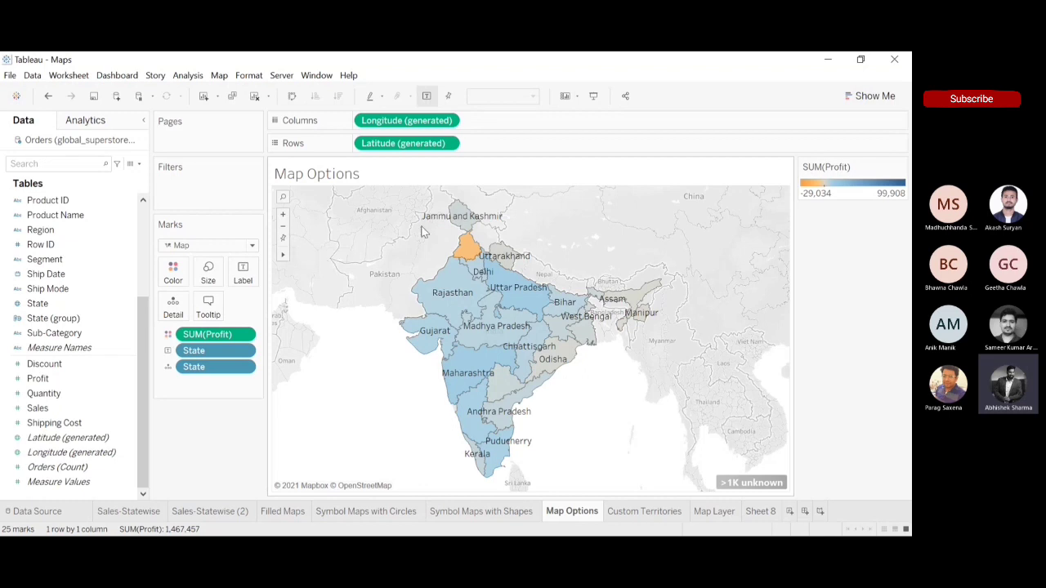
left_click_drag(433, 194, 546, 282)
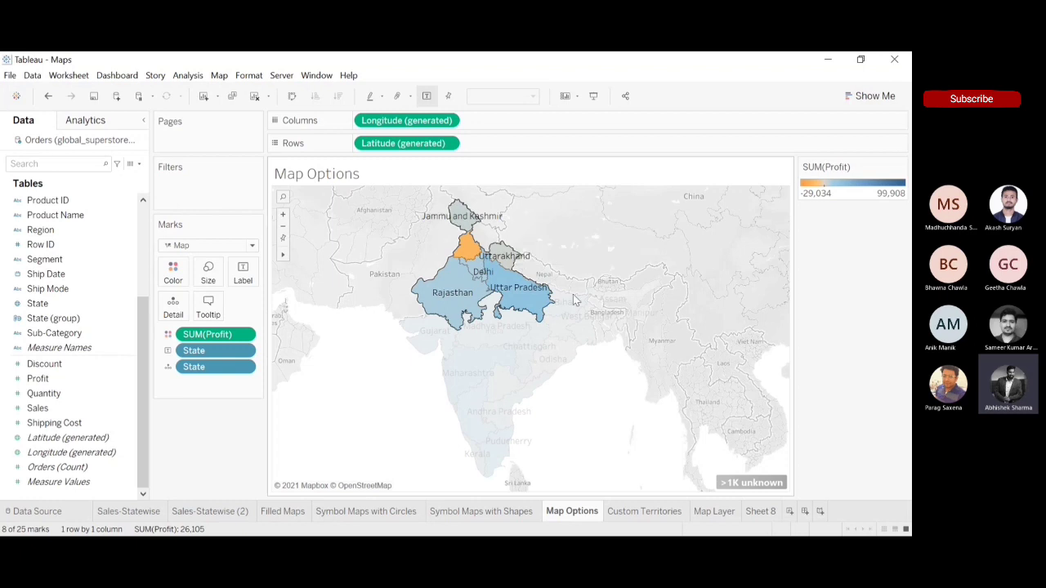
left_click_drag(601, 430, 465, 409)
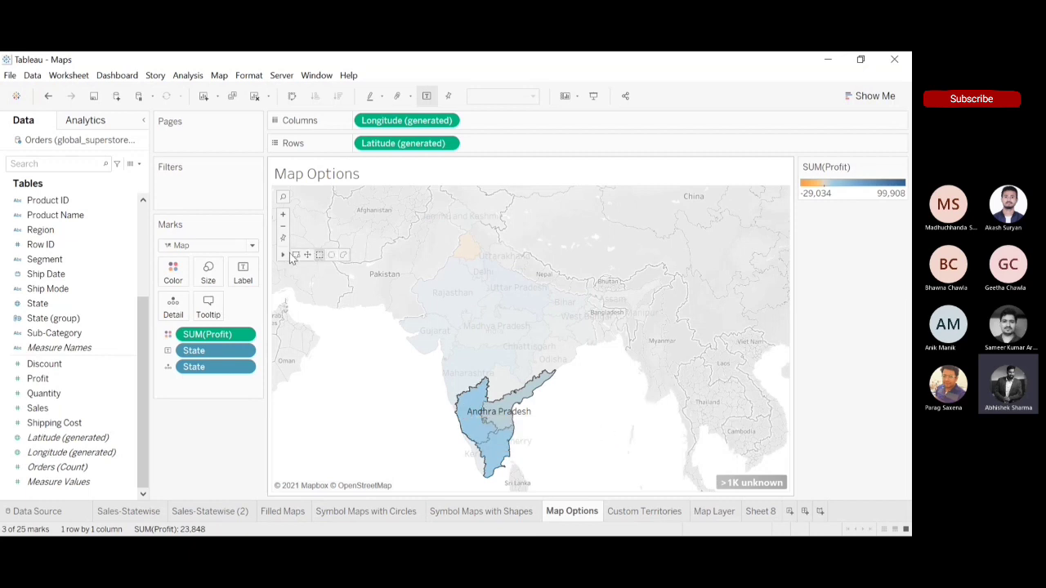
left_click(377, 397)
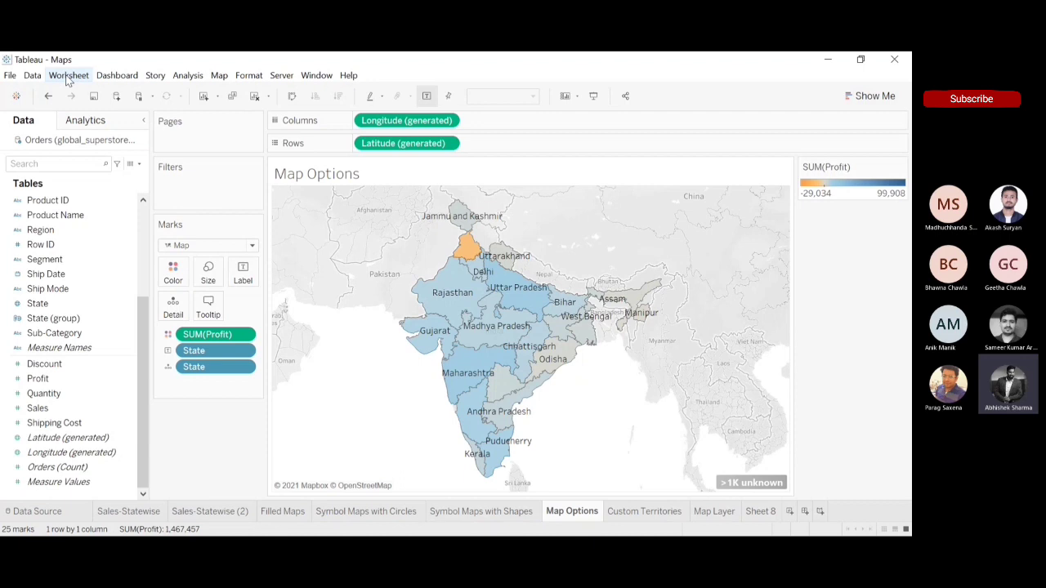
Step: Export the Map Options map to the Desktop as a PNG image named Map Options, with title, view, caption and color legend
mouse_move(473, 275)
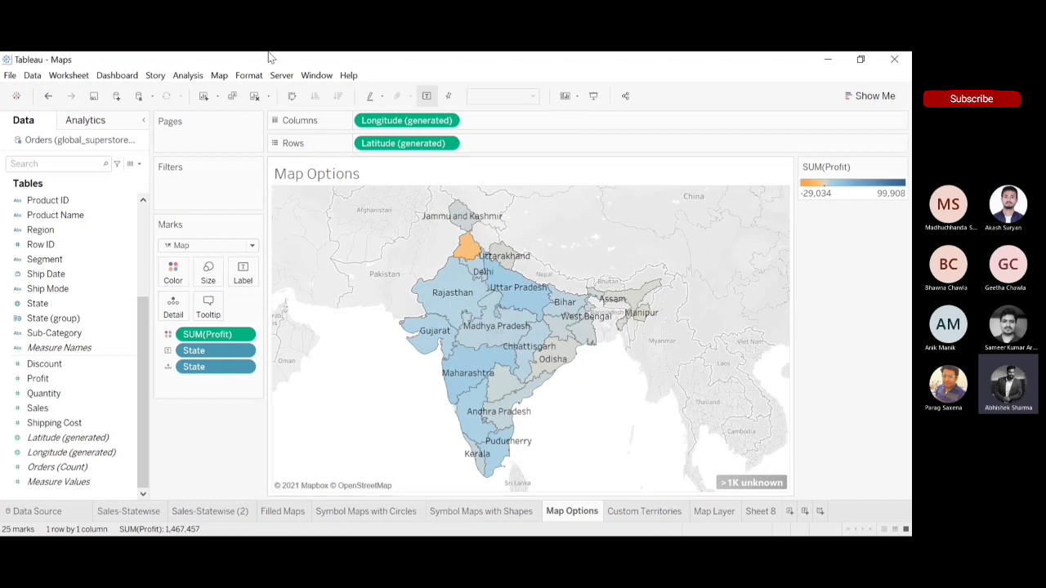
left_click(76, 78)
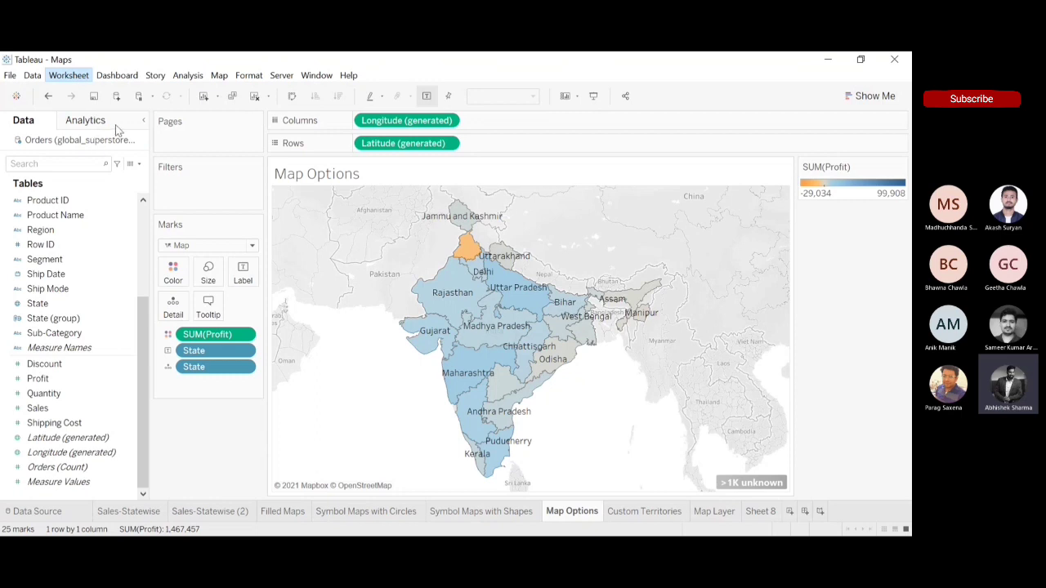
left_click(290, 126)
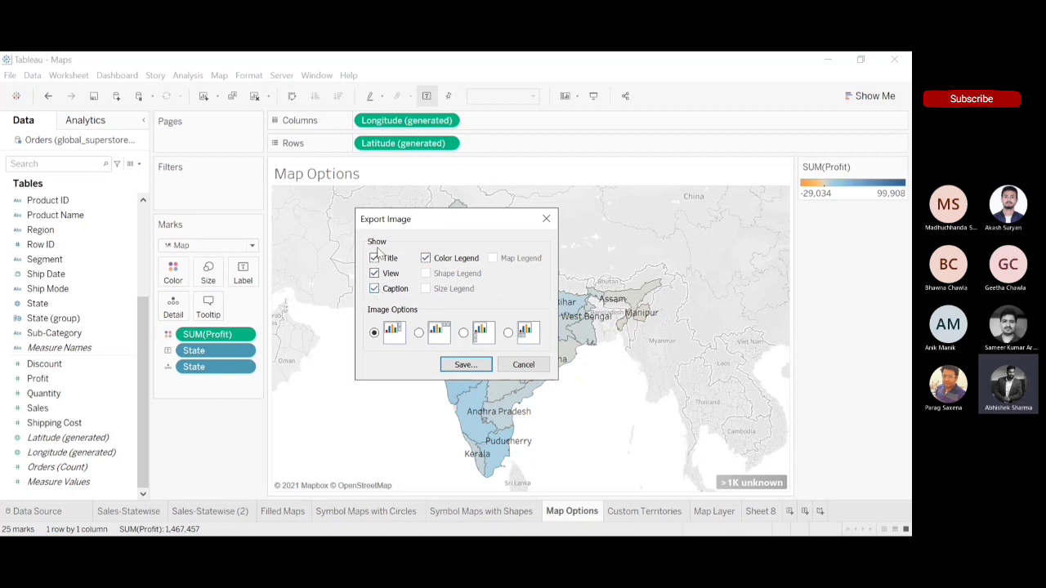
left_click(471, 367)
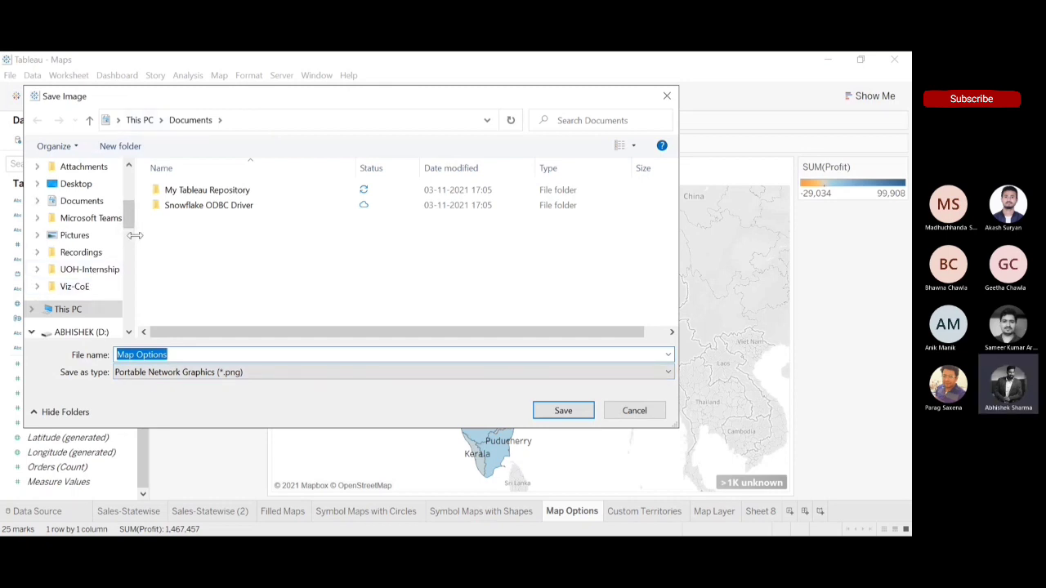
scroll(127, 219, "up", 5)
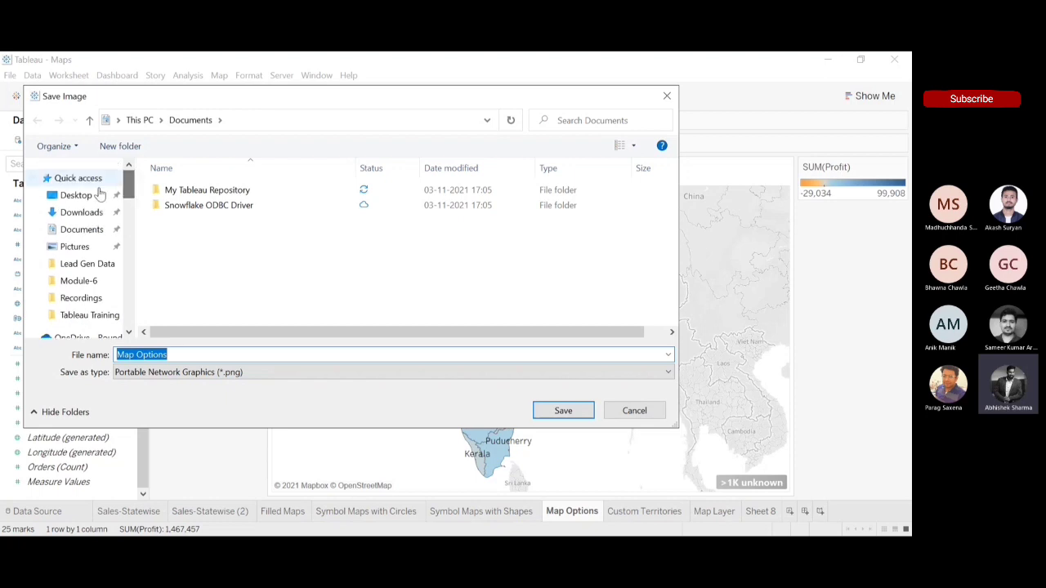
left_click(80, 198)
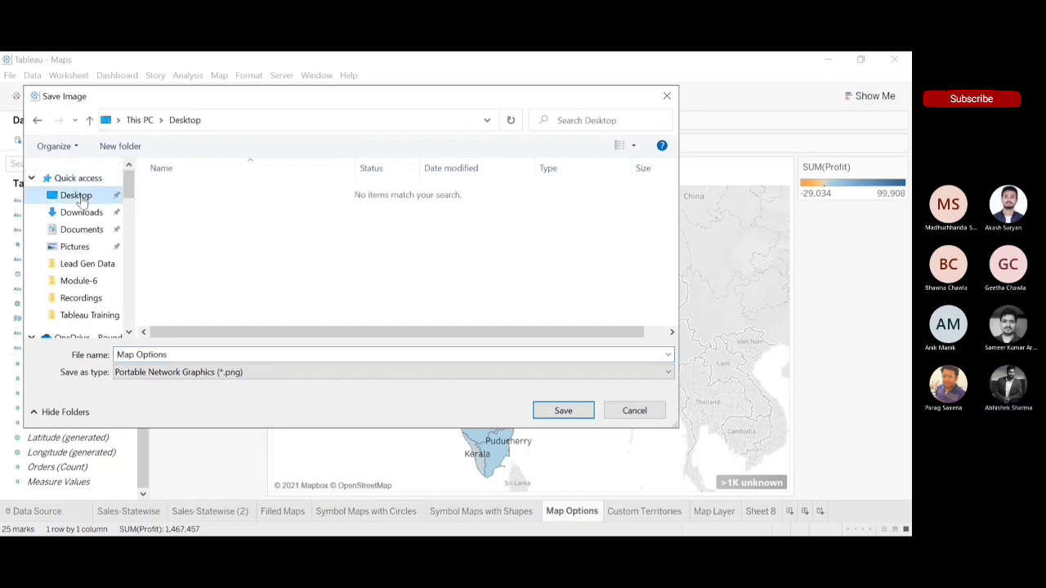
left_click(562, 411)
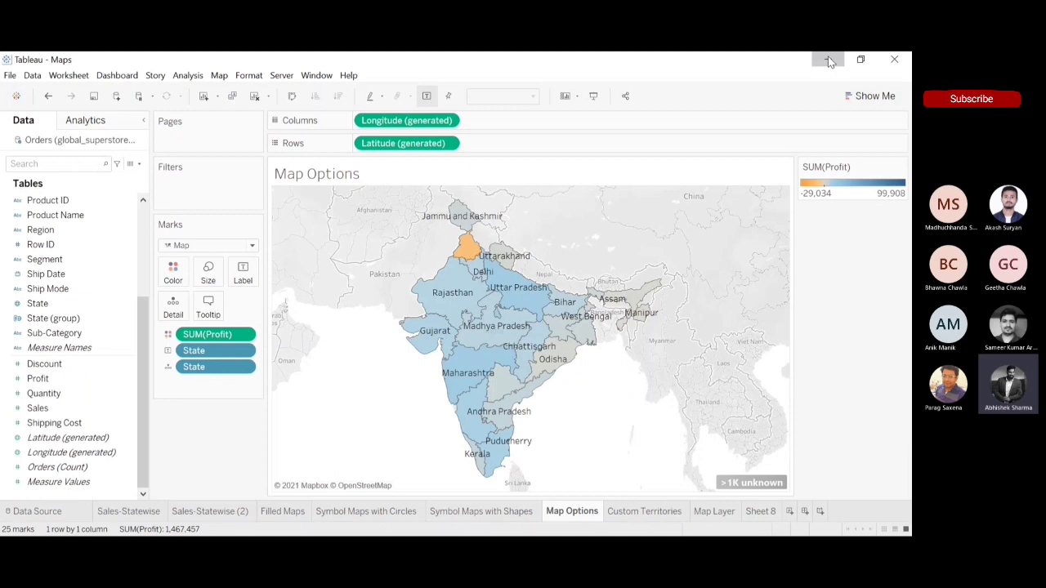
Step: Open the exported Map Options image from the desktop to inspect it, close it and return to Tableau
left_click(828, 59)
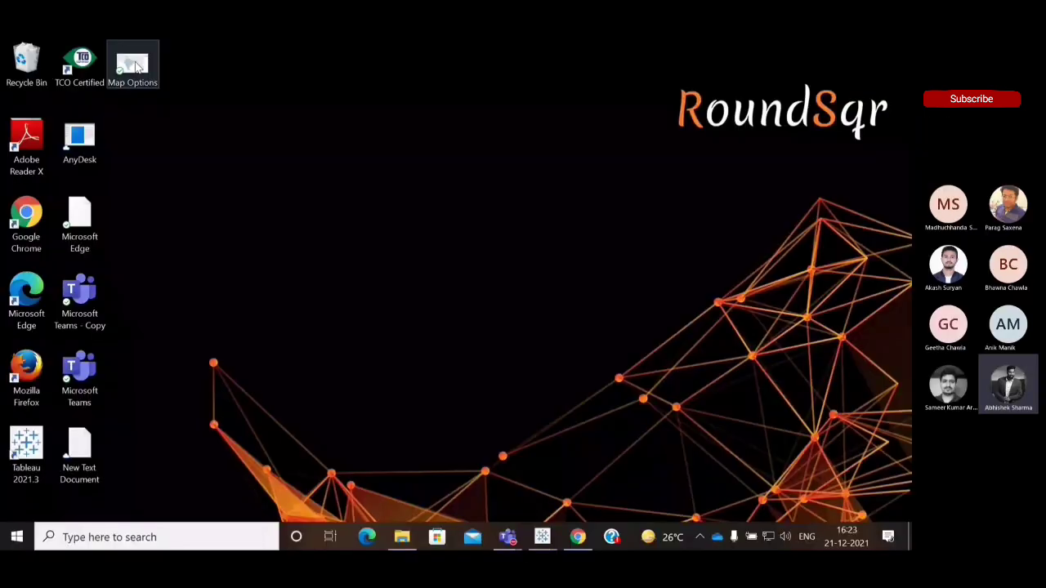
double_click(133, 66)
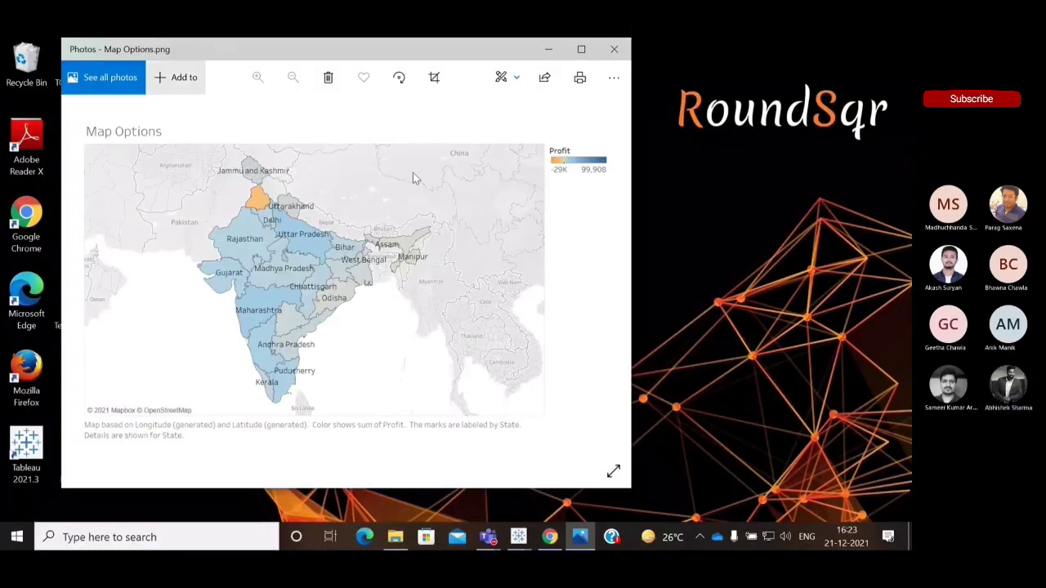
left_click_drag(217, 44, 297, 62)
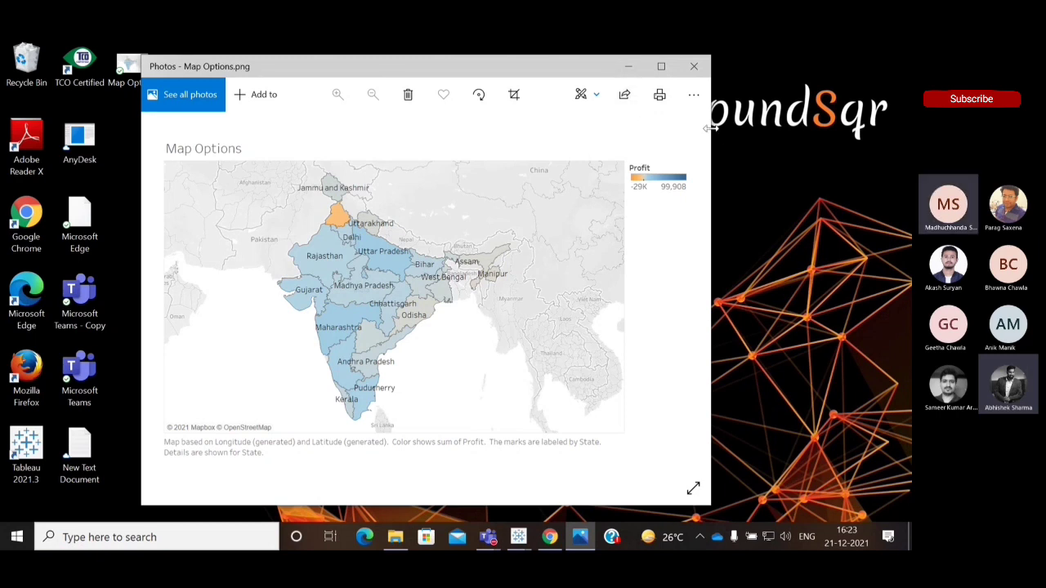
left_click(693, 67)
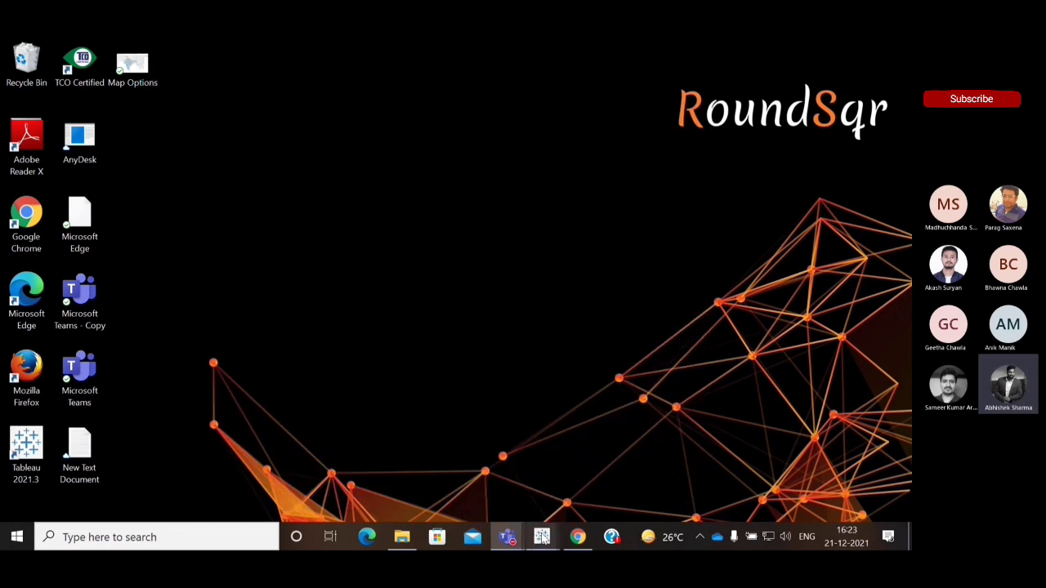
mouse_move(542, 537)
left_click(576, 465)
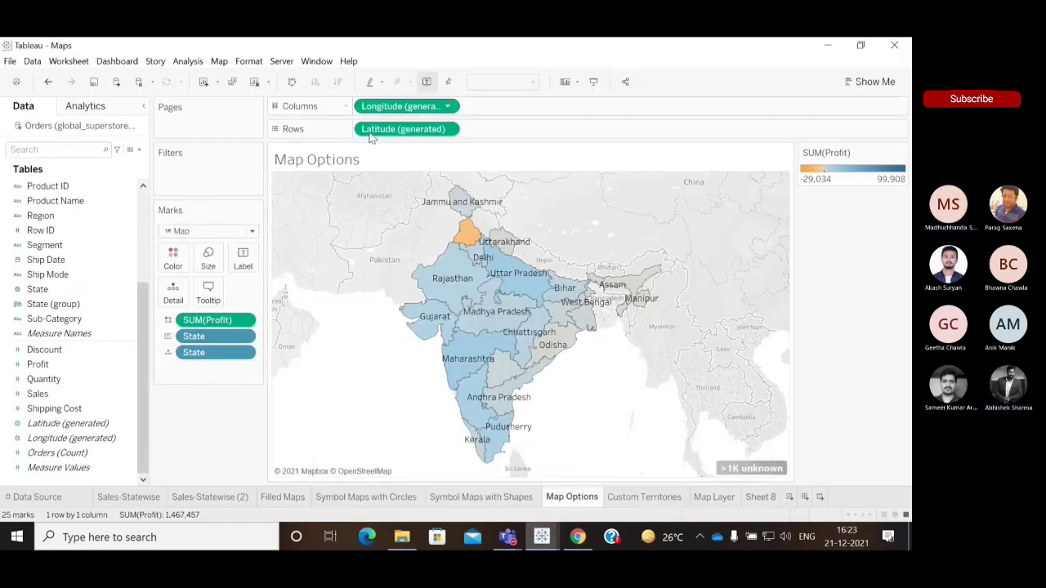
Step: Zoom the map in one level and export it to the Desktop as a PNG image named Map Options_v1
left_click(284, 201)
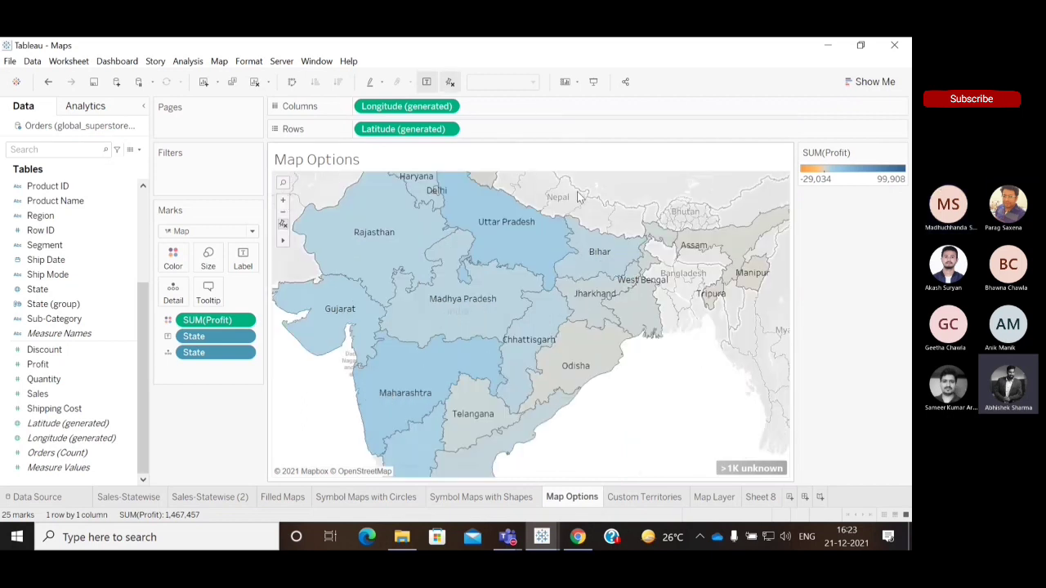
left_click(56, 64)
mouse_move(128, 113)
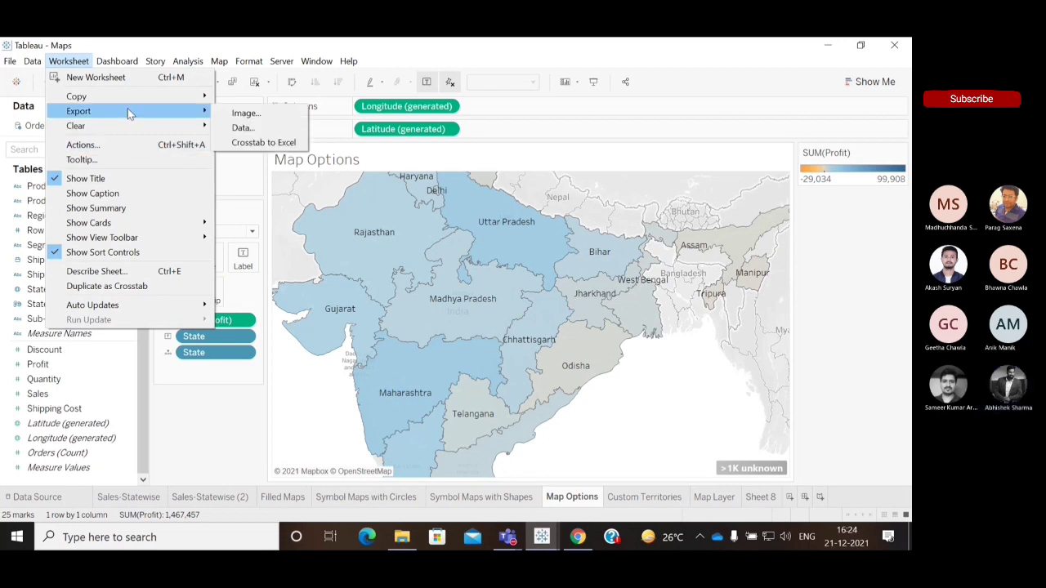
left_click(244, 113)
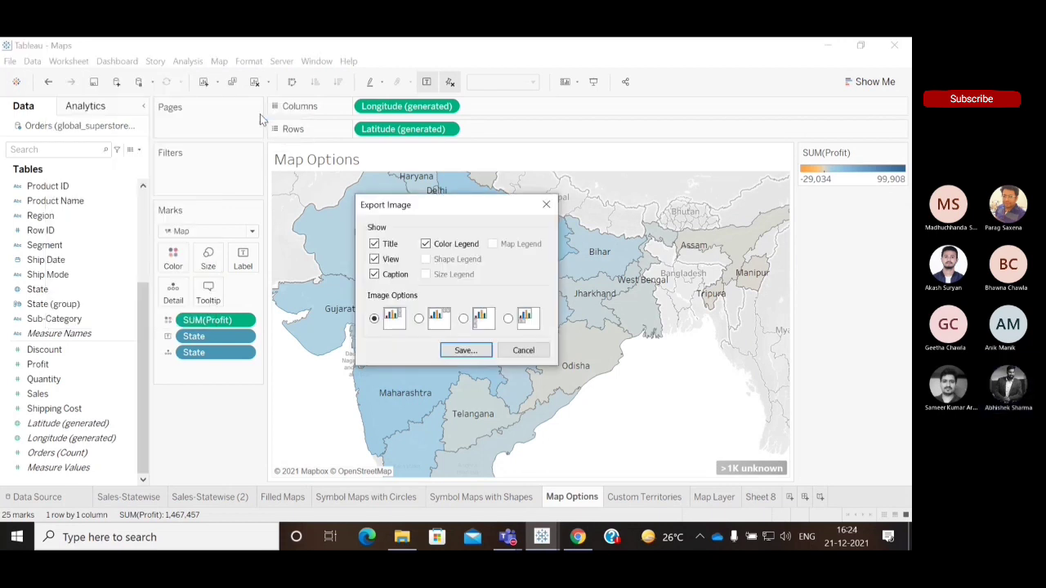
left_click(462, 351)
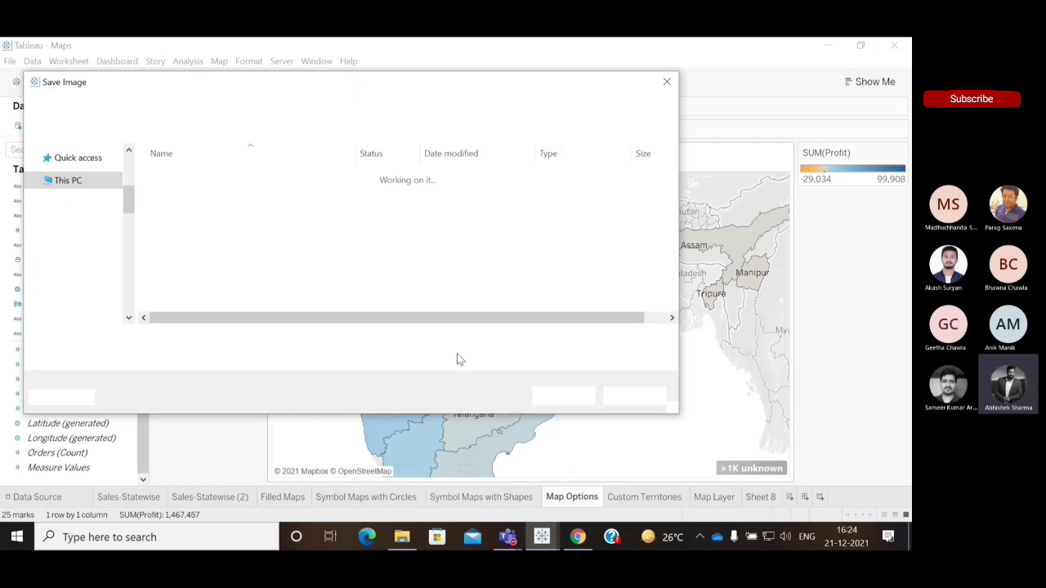
left_click(203, 341)
type("_2")
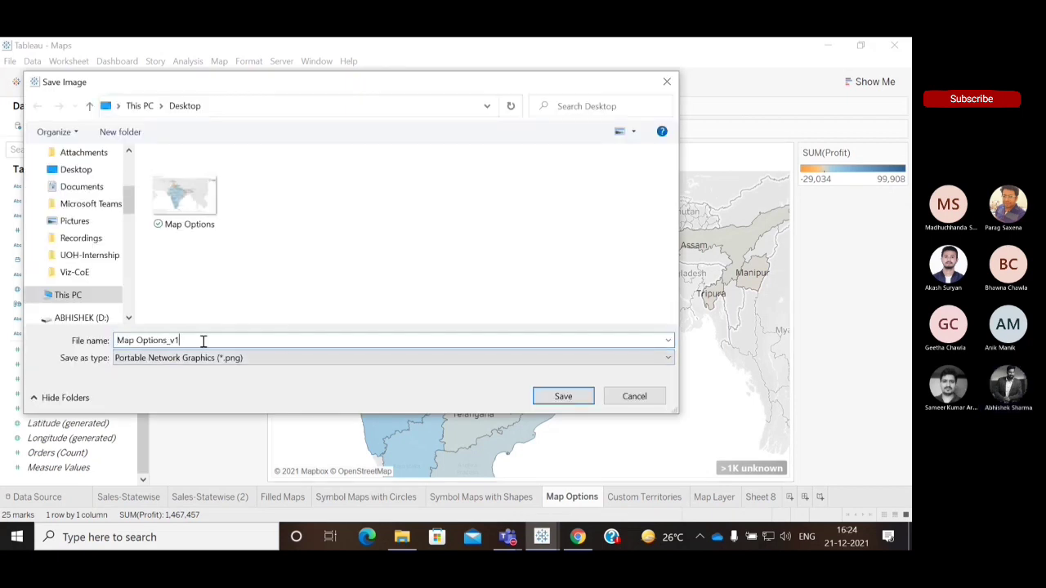
key("Return")
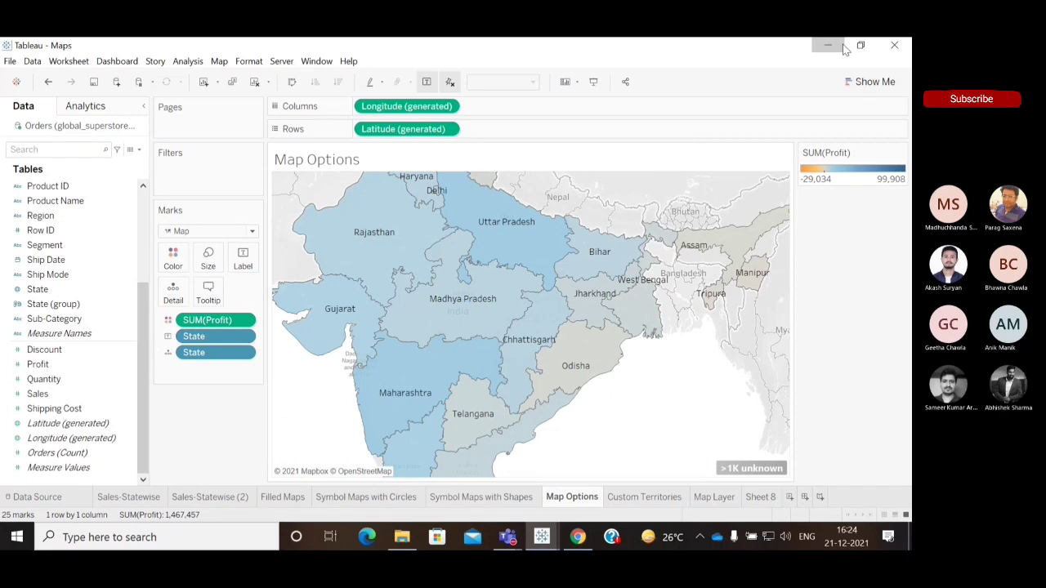
Step: Inspect the exported Map Options_v1 image from the desktop, close it and switch back to Tableau
left_click(842, 46)
double_click(135, 147)
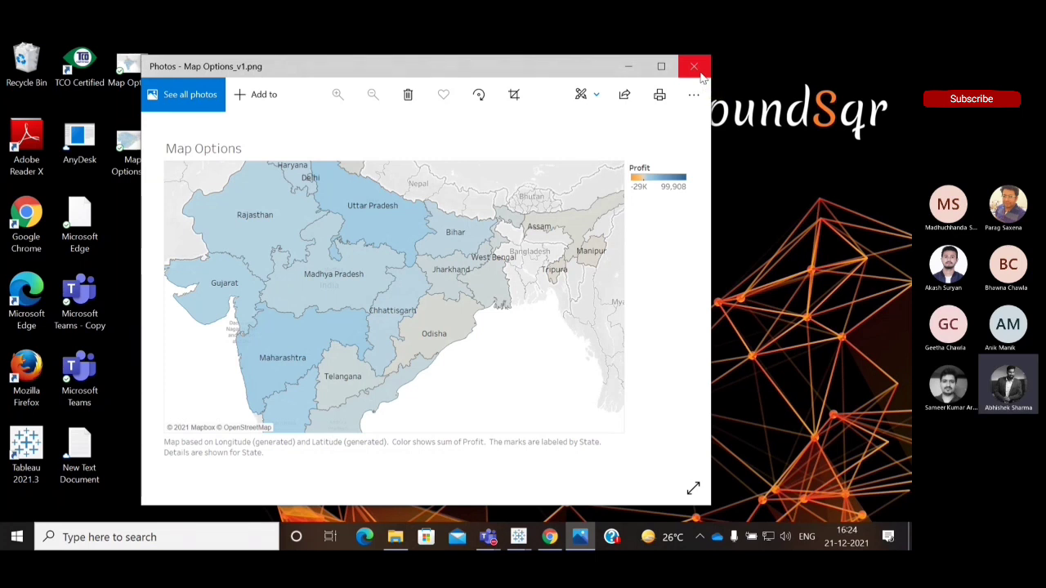
left_click(700, 71)
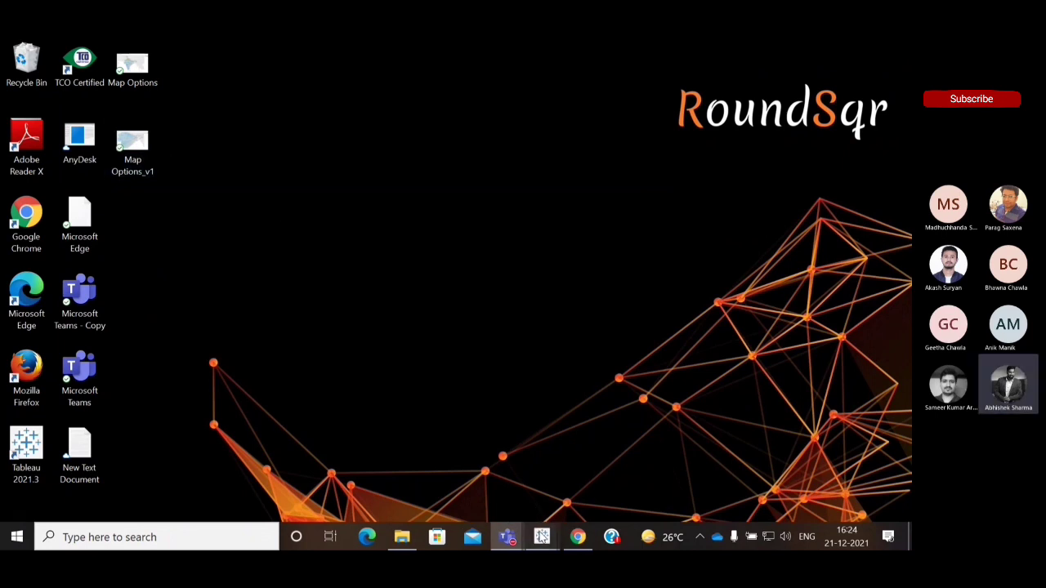
mouse_move(542, 537)
left_click(552, 479)
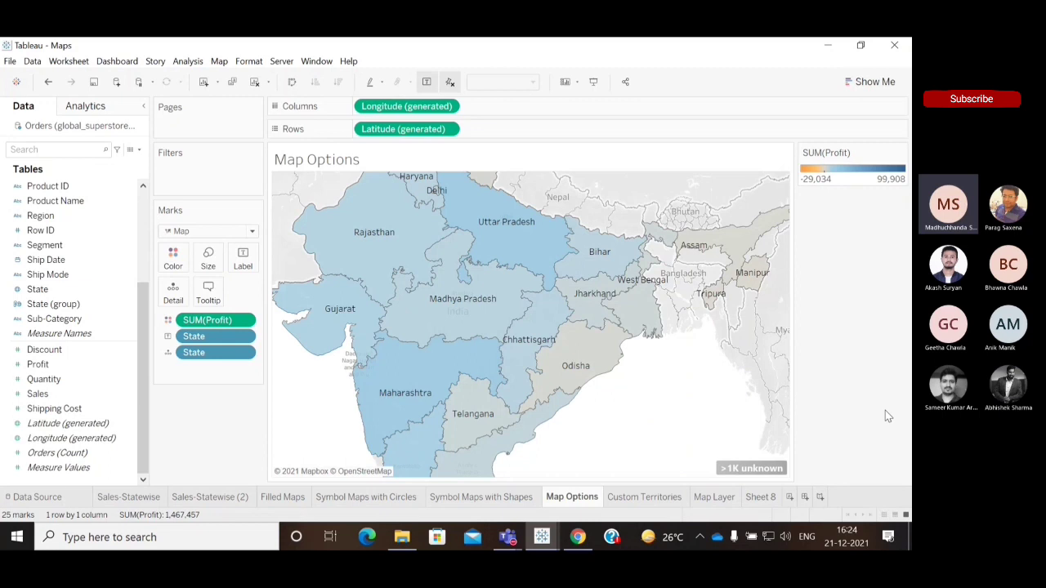
Step: Go to the Map Layer sheet and open its map layer settings
mouse_move(631, 497)
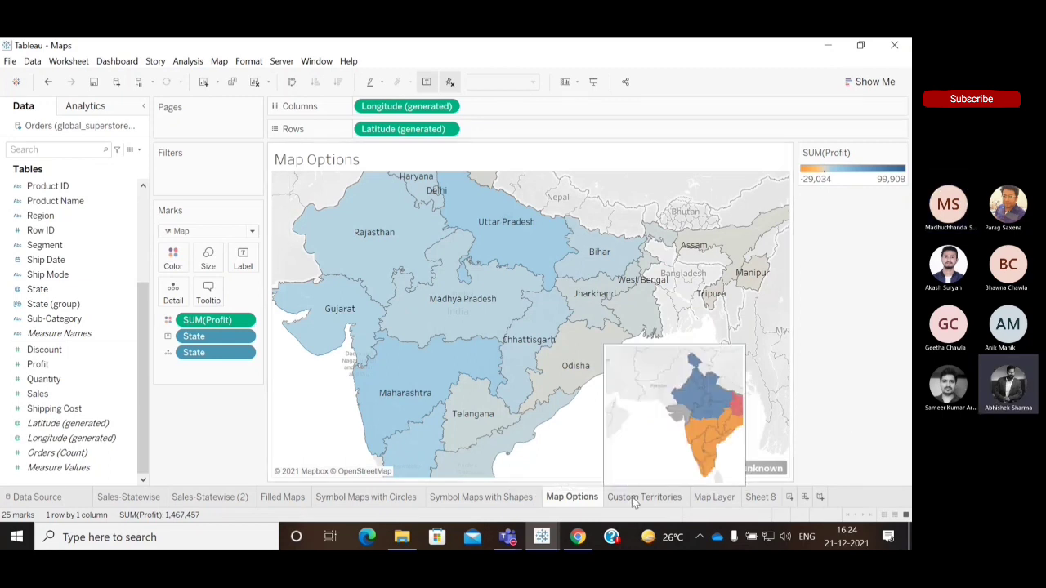
left_click(720, 500)
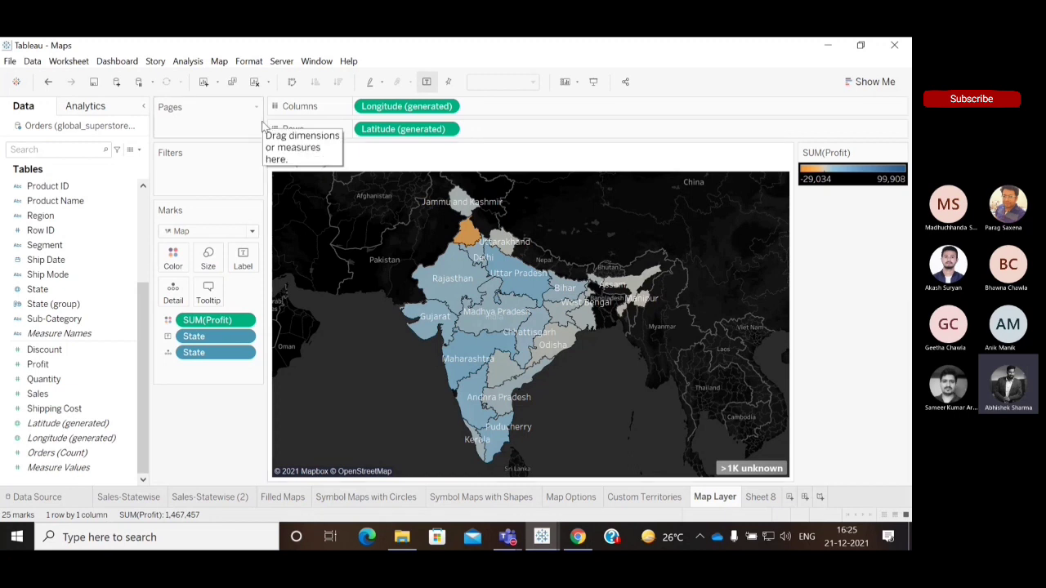
left_click(219, 63)
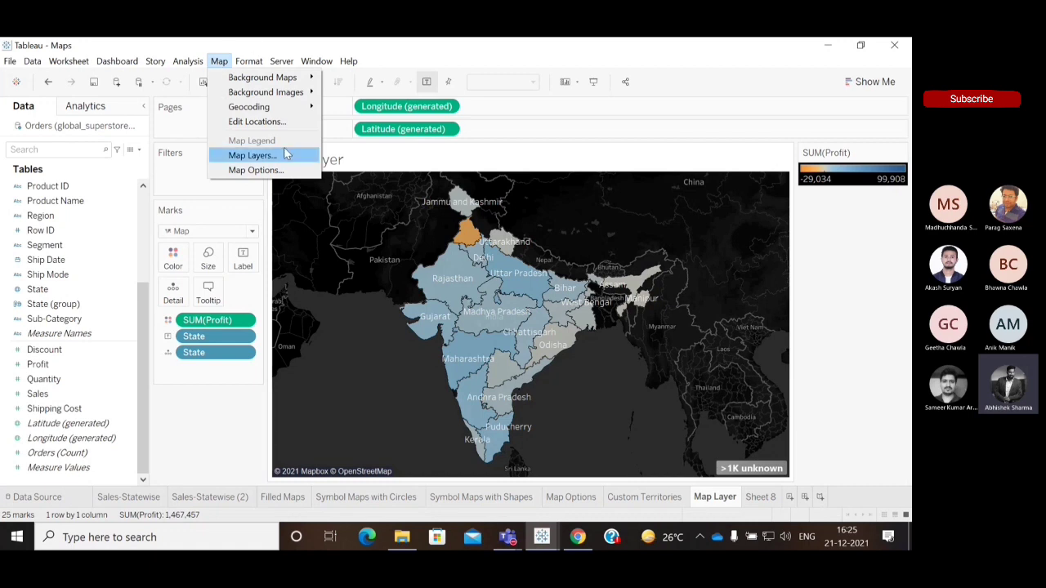
left_click(253, 155)
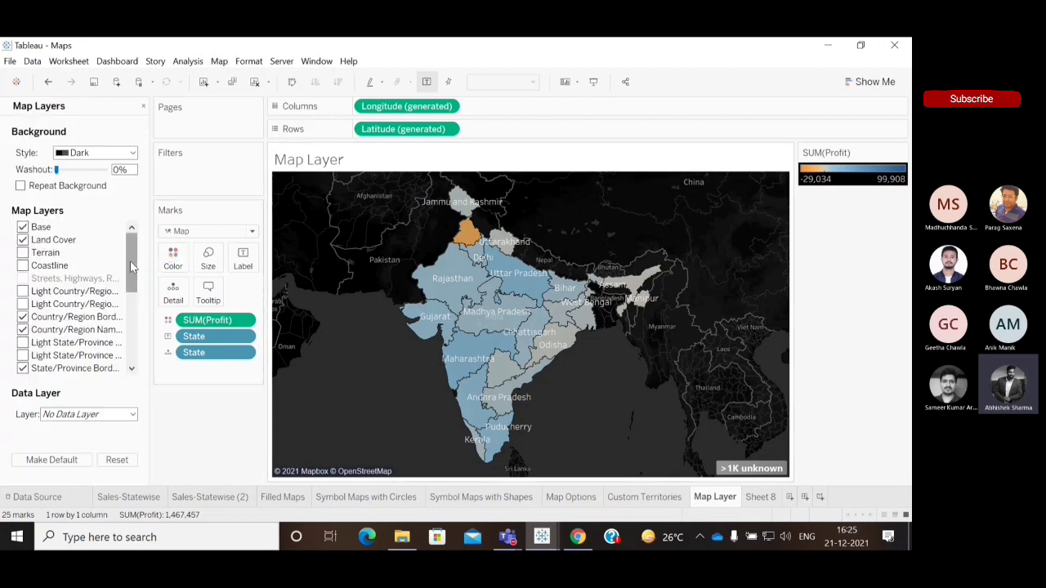
Step: Toggle the Terrain layer on the Map Layer map several times to compare its effect, leaving it enabled
mouse_move(130, 260)
left_mouse_down()
mouse_move(131, 319)
mouse_move(144, 258)
left_mouse_up()
left_click(23, 253)
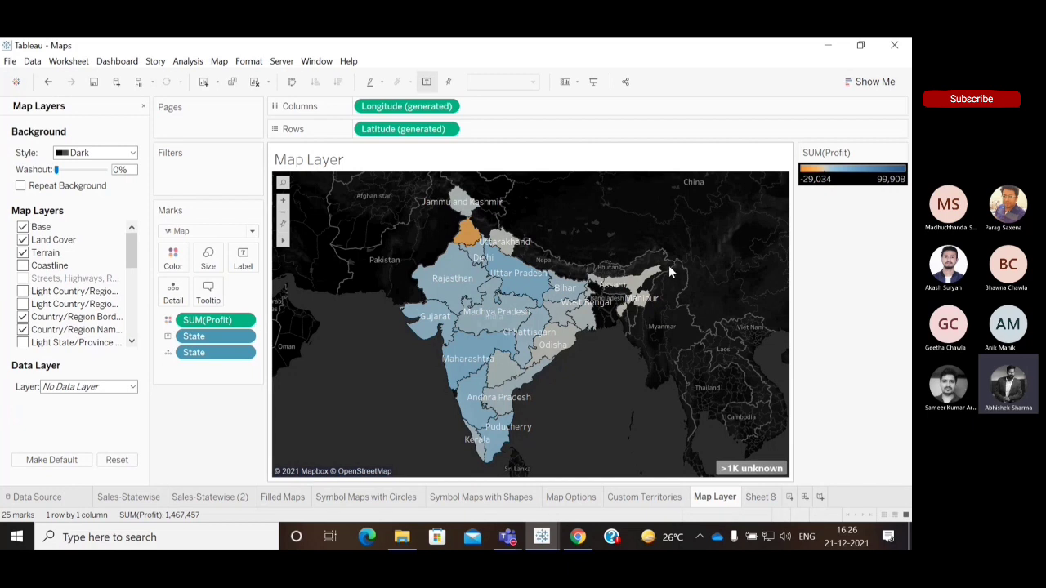
left_click(23, 253)
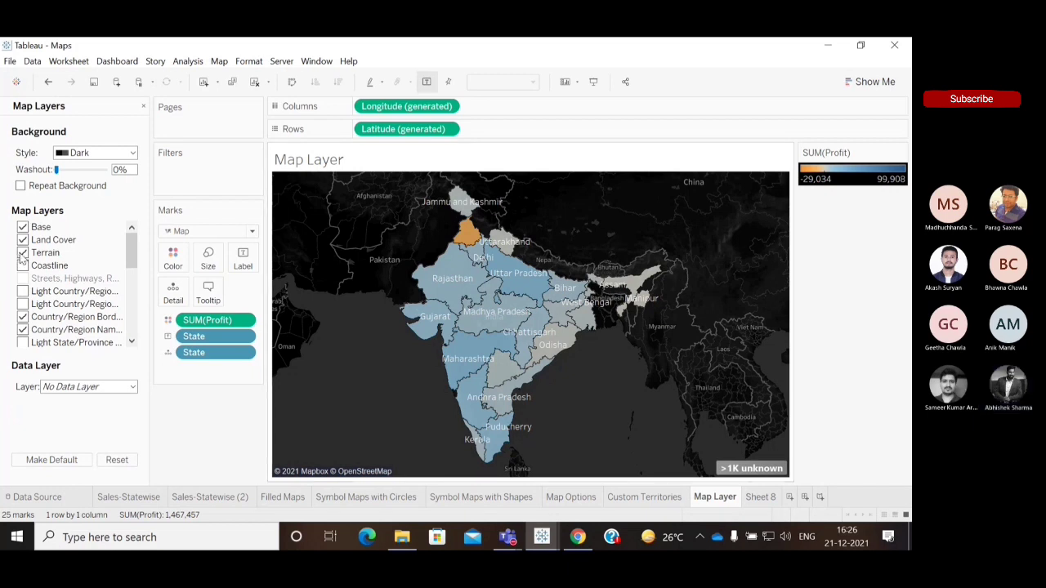
left_click(23, 253)
left_click(22, 254)
left_click(23, 253)
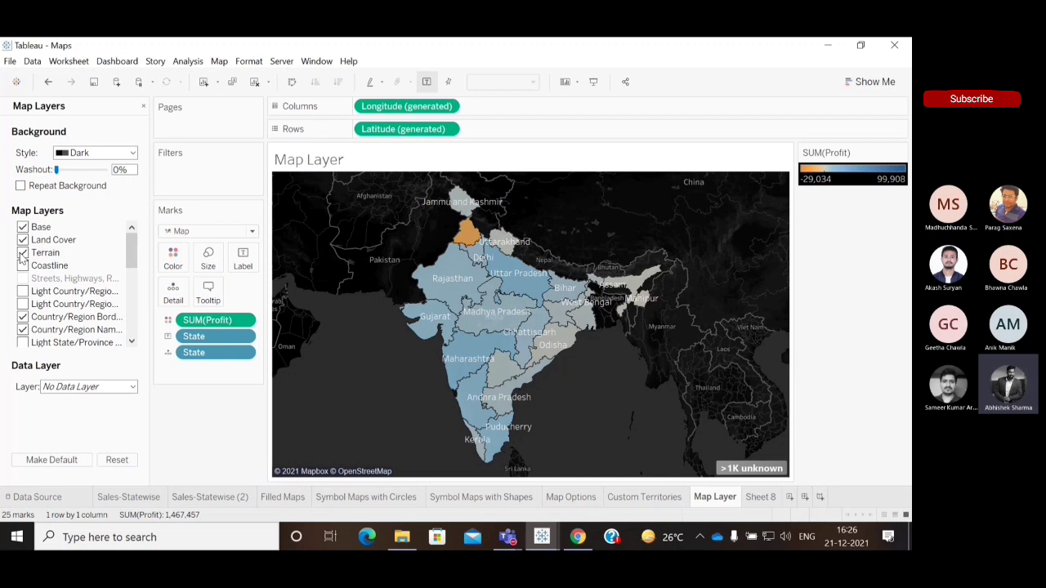
Step: Switch the Coastline layer on and off to compare its effect on the map, leaving it enabled
left_click(23, 266)
left_click(23, 268)
left_click(23, 268)
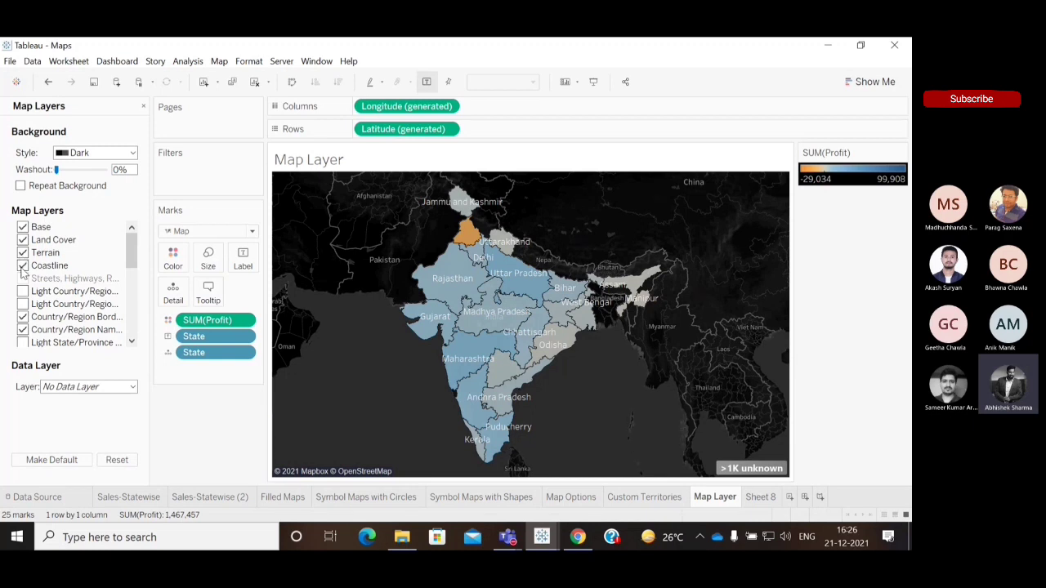
left_click(23, 267)
left_click(23, 268)
Step: Compare the Light, Normal, Dark, Streets, Outdoors and Satellite background styles on the Map Layer map
mouse_move(131, 260)
left_mouse_down()
mouse_move(133, 302)
mouse_move(131, 258)
left_mouse_up()
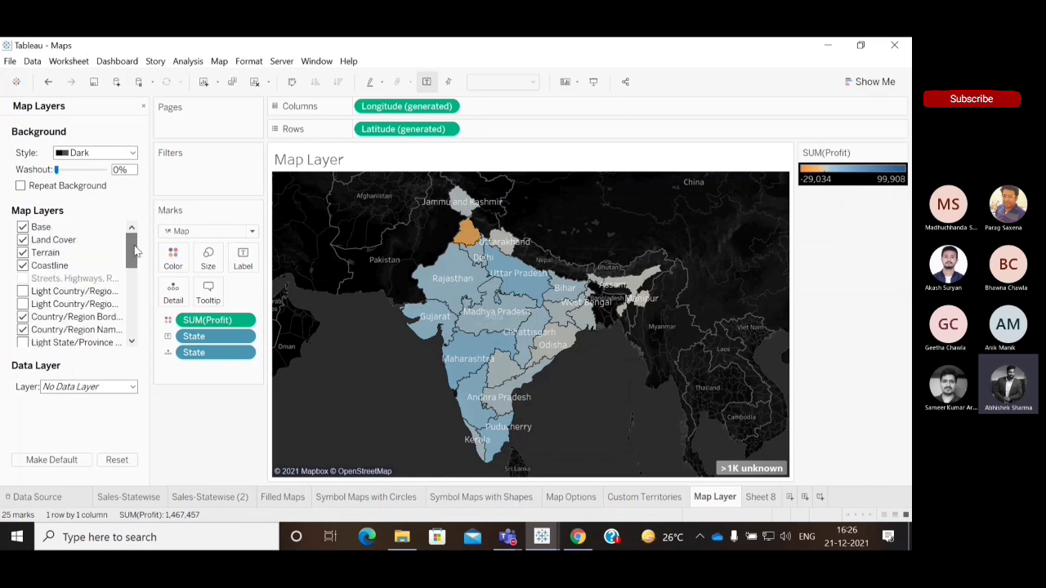
left_click(134, 154)
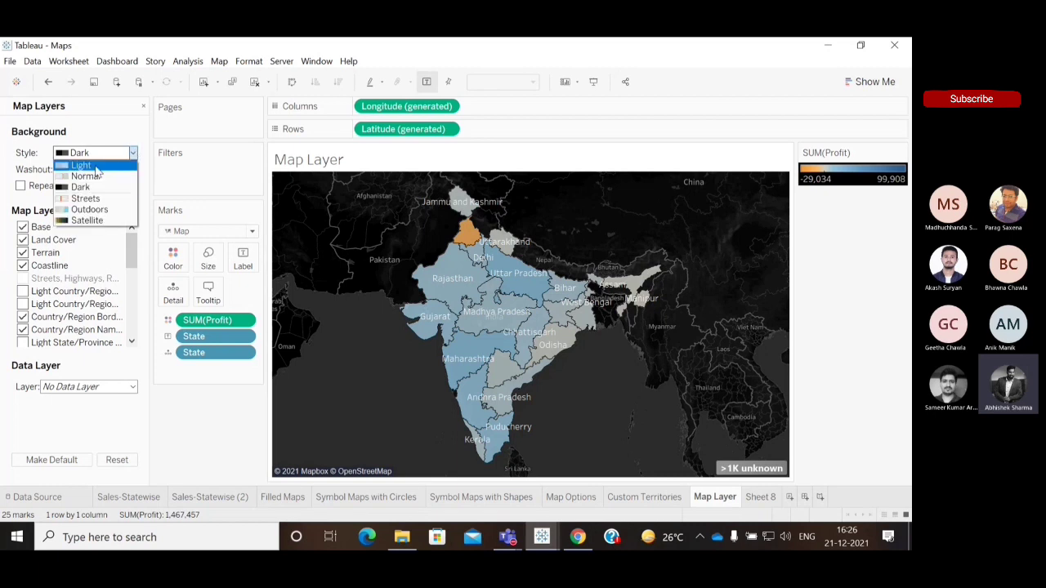
left_click(82, 165)
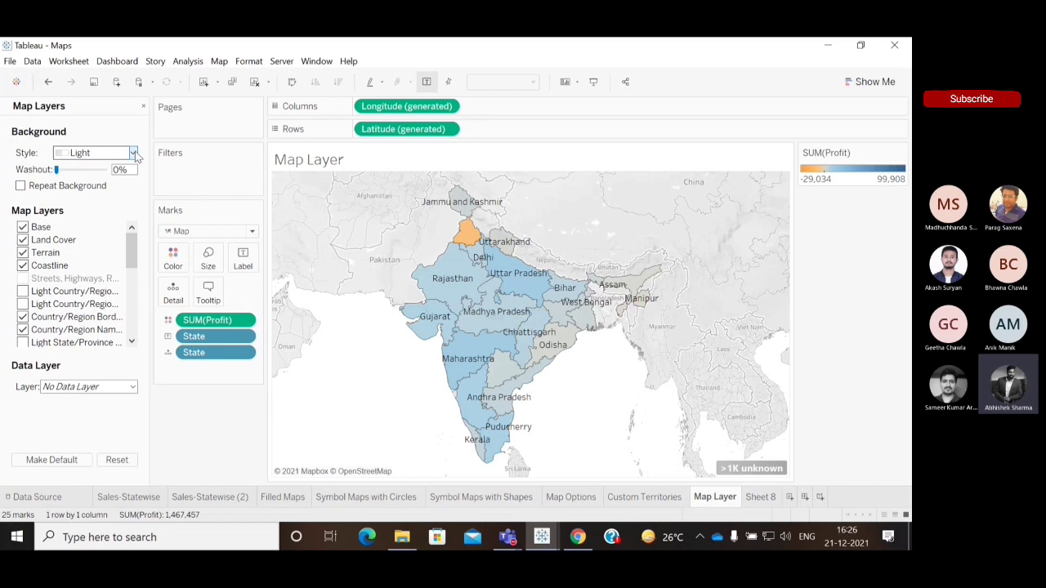
left_click(133, 153)
left_click(96, 176)
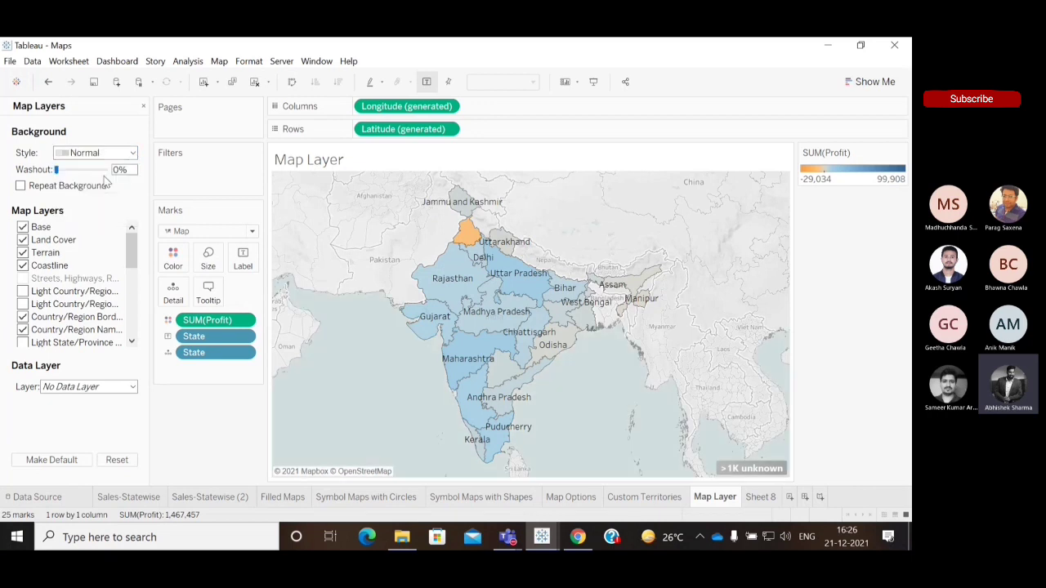
left_click(132, 153)
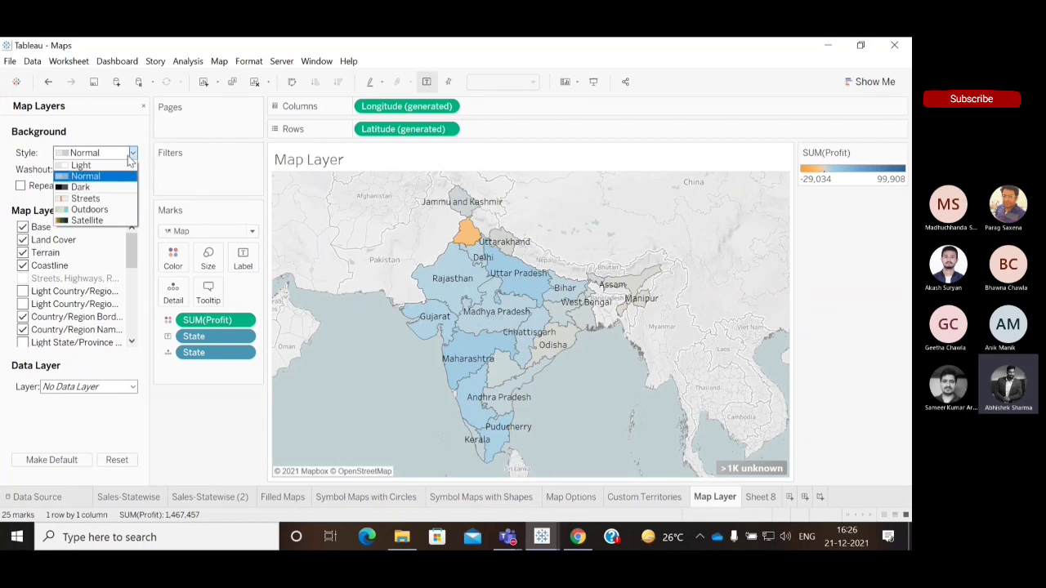
left_click(82, 187)
left_click(133, 153)
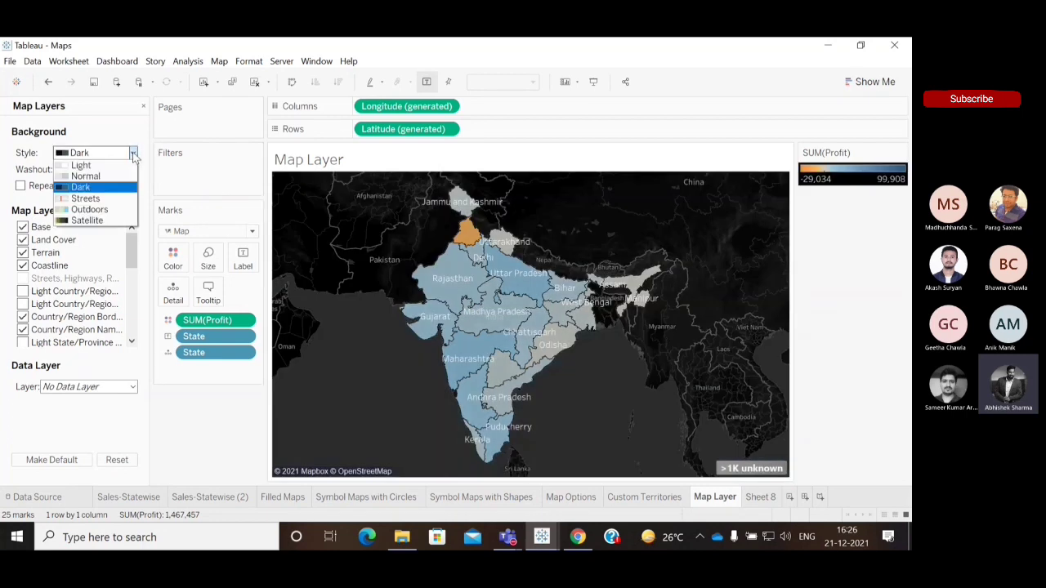
left_click(104, 198)
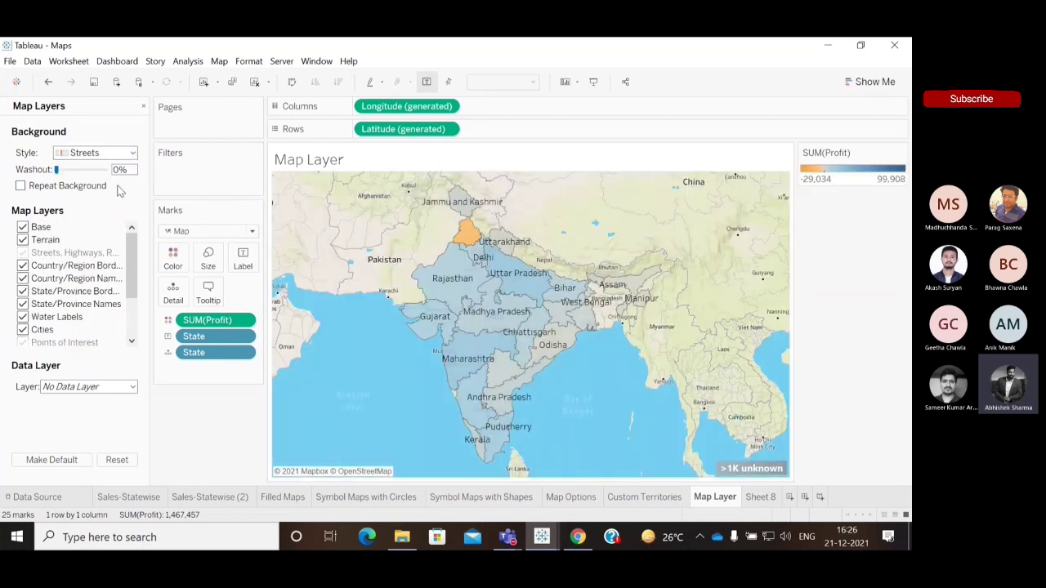
left_click(133, 153)
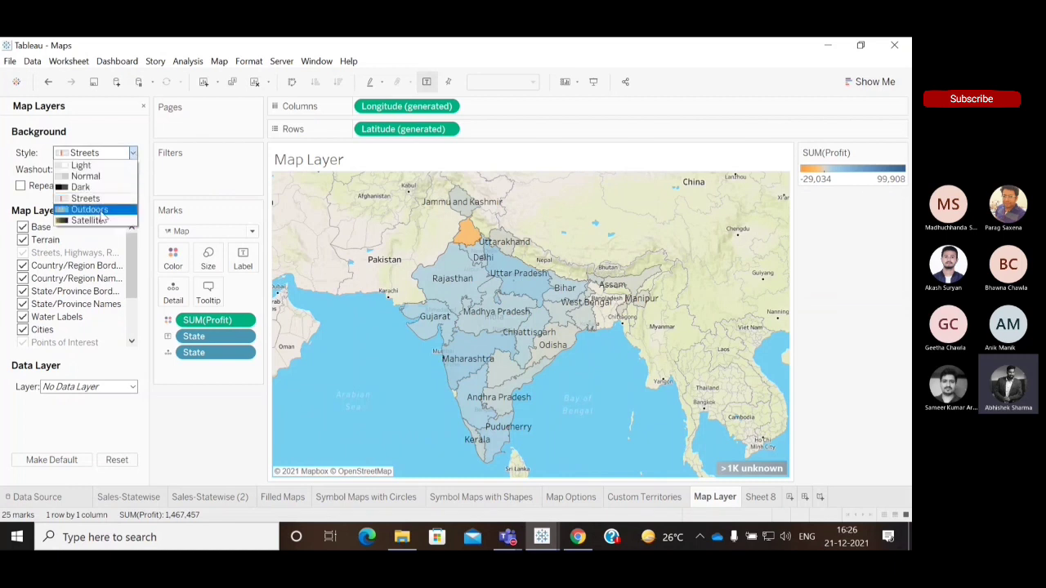
left_click(101, 211)
left_click(134, 153)
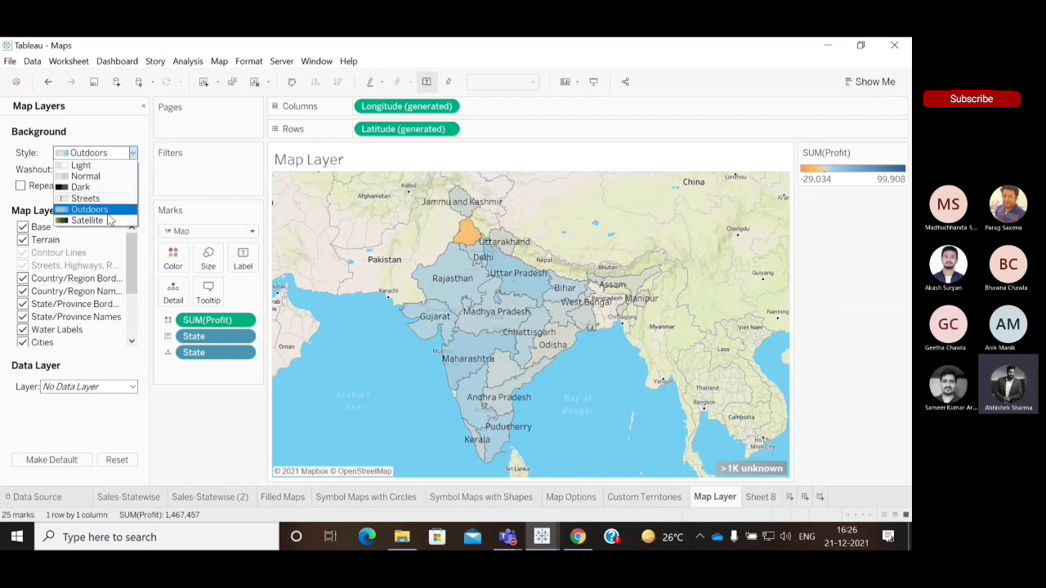
left_click(104, 221)
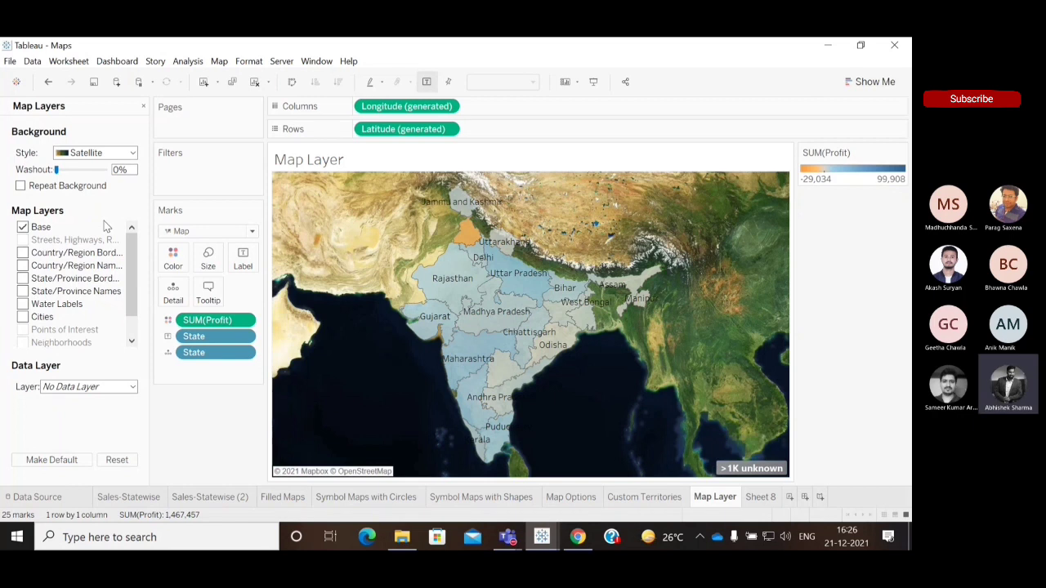
Step: Set the background style of the Map Layer map to Light
left_click(134, 153)
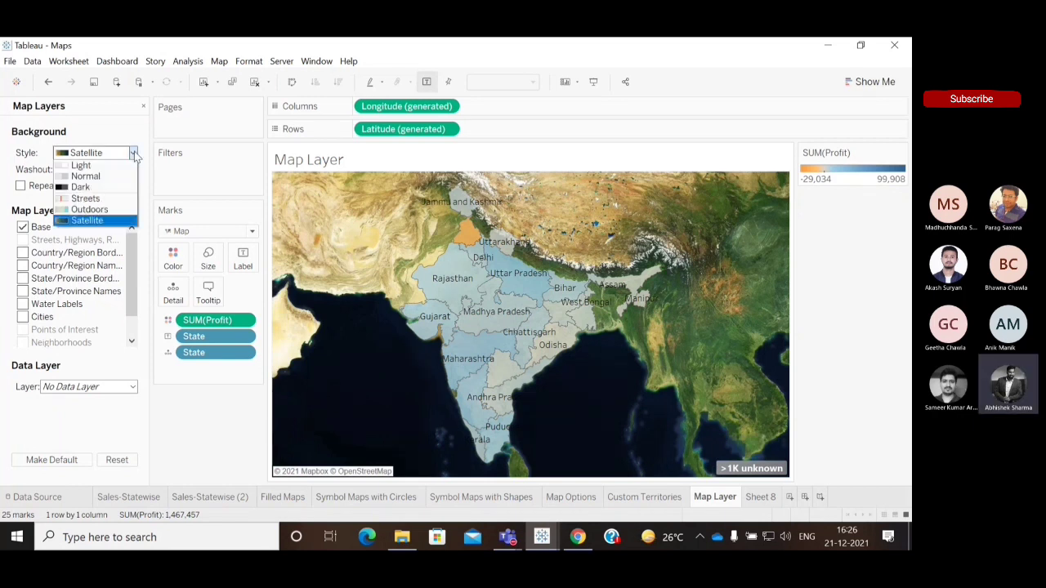
left_click(105, 166)
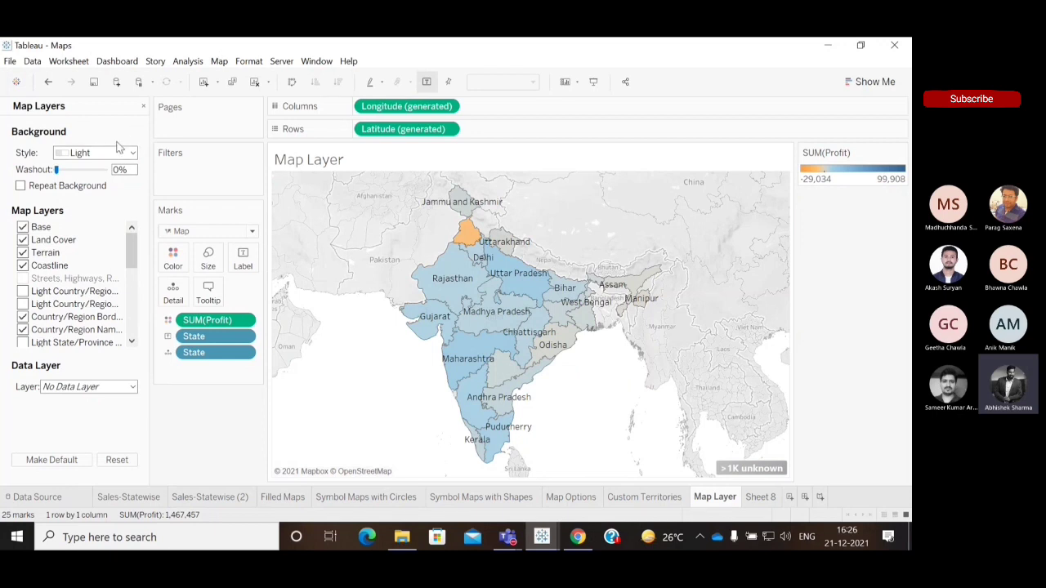
left_click(133, 153)
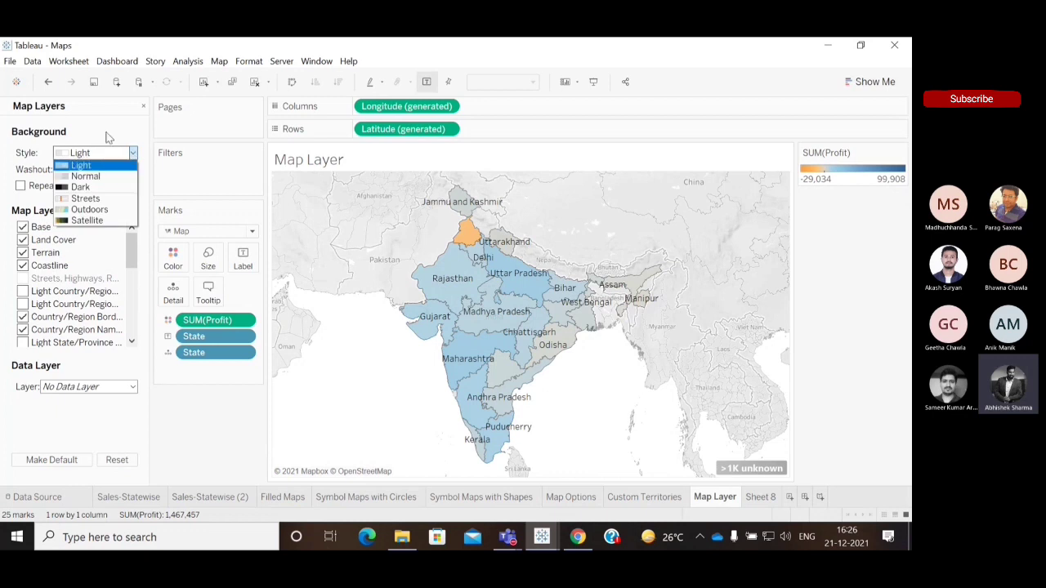
left_click(106, 134)
Step: Try background washout levels of 53% and 100% on the Map Layer map, and settle on 50%
left_click_drag(56, 170, 82, 172)
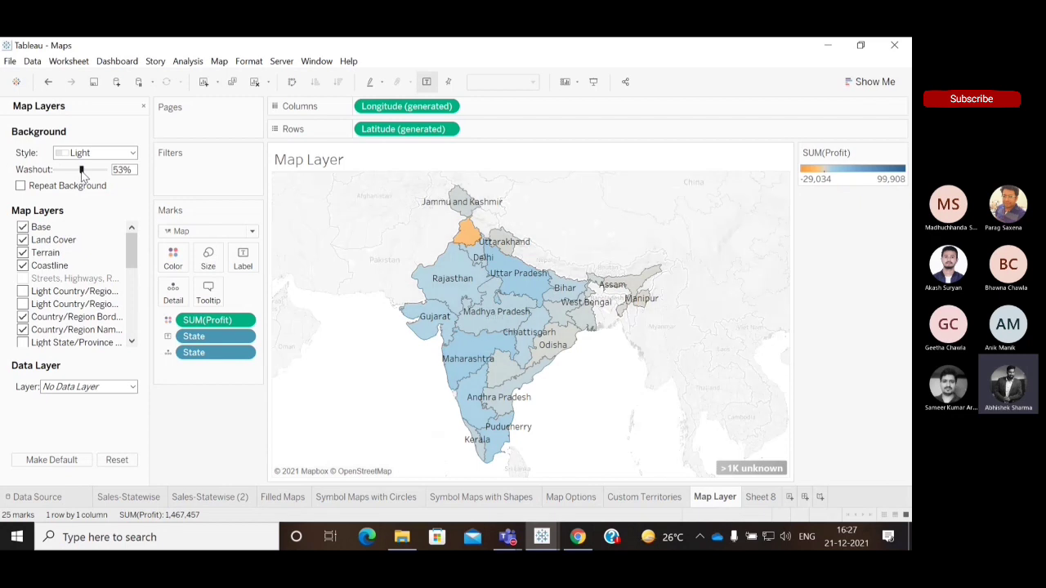
left_click_drag(81, 174, 82, 174)
left_click_drag(94, 171, 129, 173)
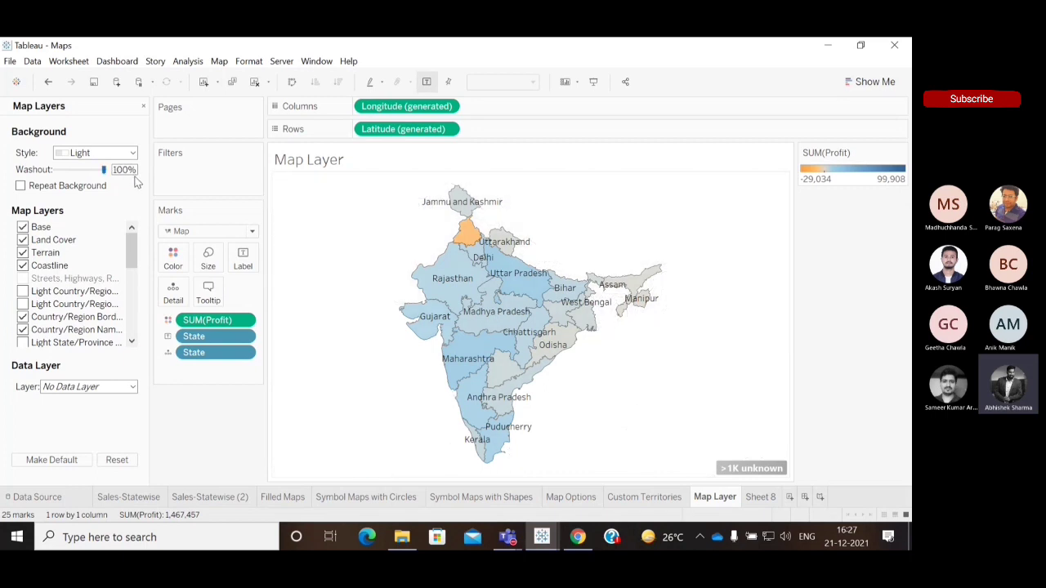
left_click_drag(104, 171, 81, 176)
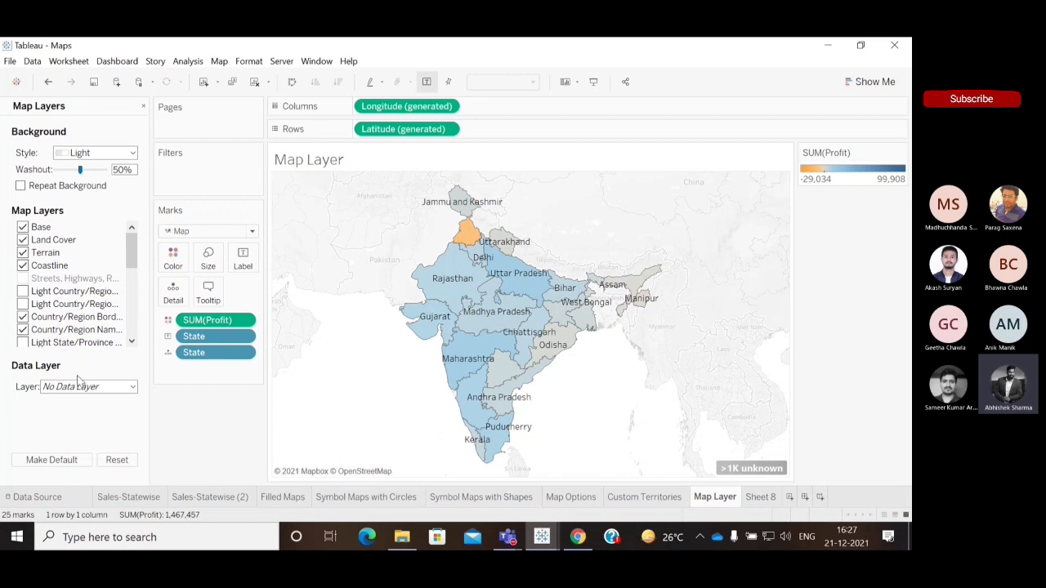
Step: Look through the available data layers without choosing one, and close the map layer settings
left_click(135, 391)
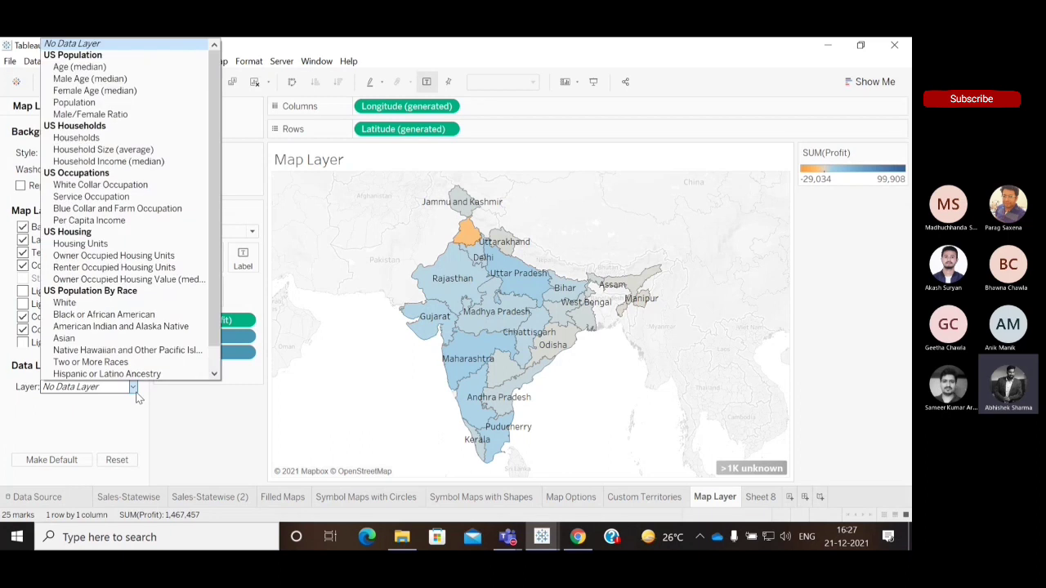
left_click(206, 456)
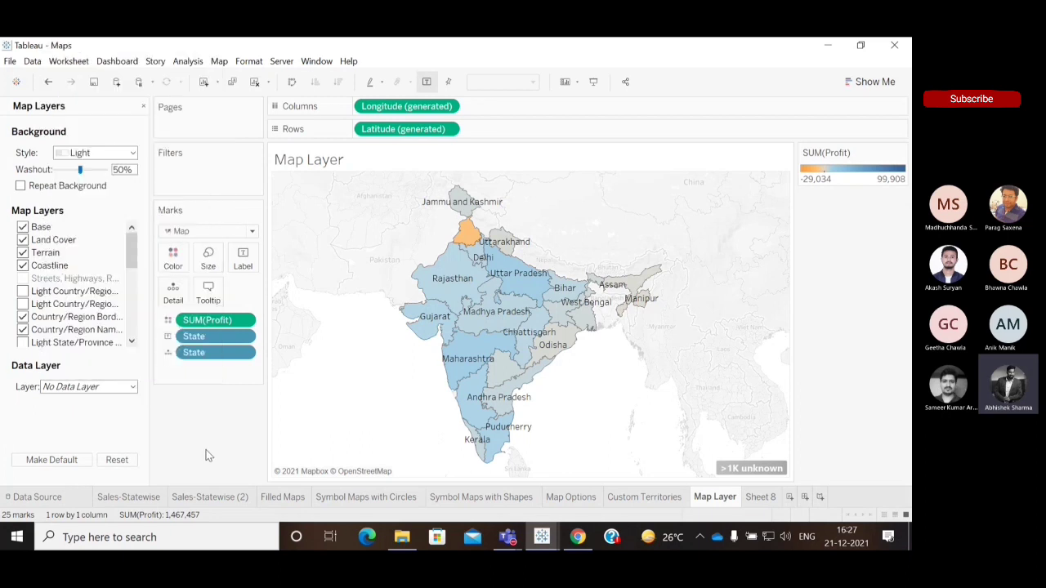
mouse_move(132, 249)
left_mouse_down()
mouse_move(131, 344)
mouse_move(132, 235)
left_mouse_up()
left_click(143, 107)
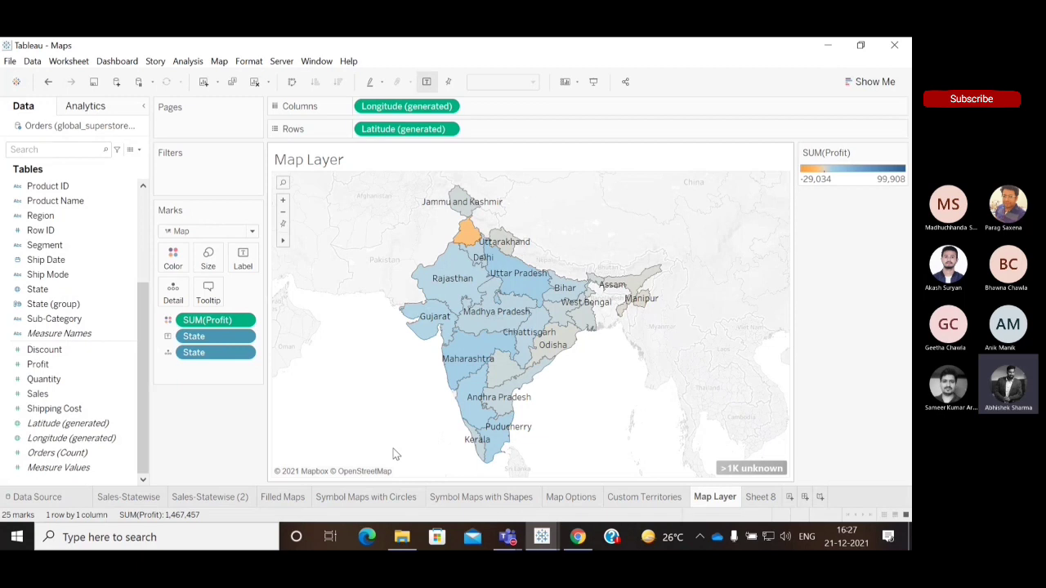
Step: Go to the Custom Territories sheet and highlight the North, South and East territories in turn to review the grouping
left_click(644, 496)
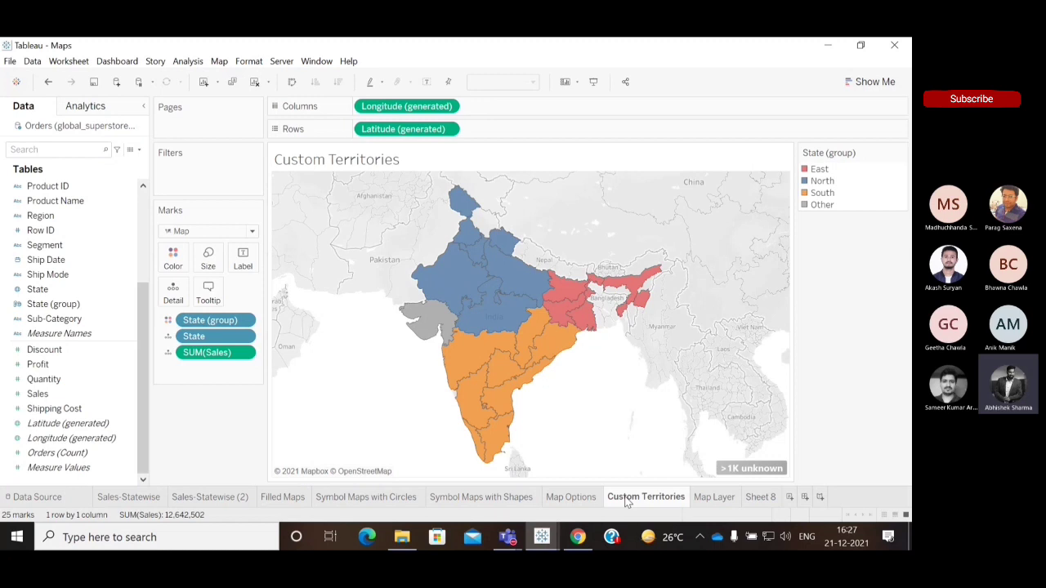
left_click_drag(434, 199, 523, 294)
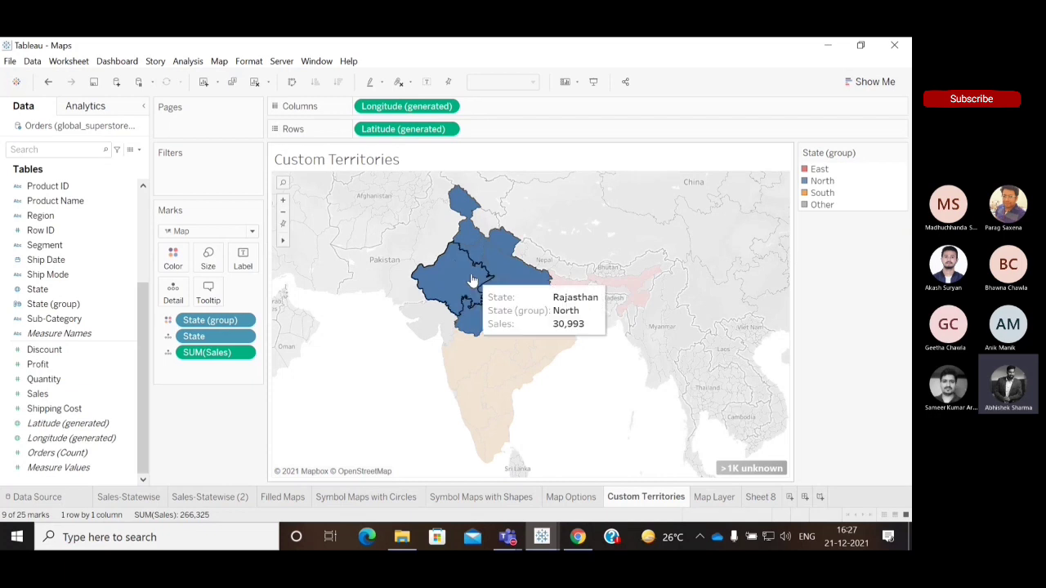
mouse_move(490, 294)
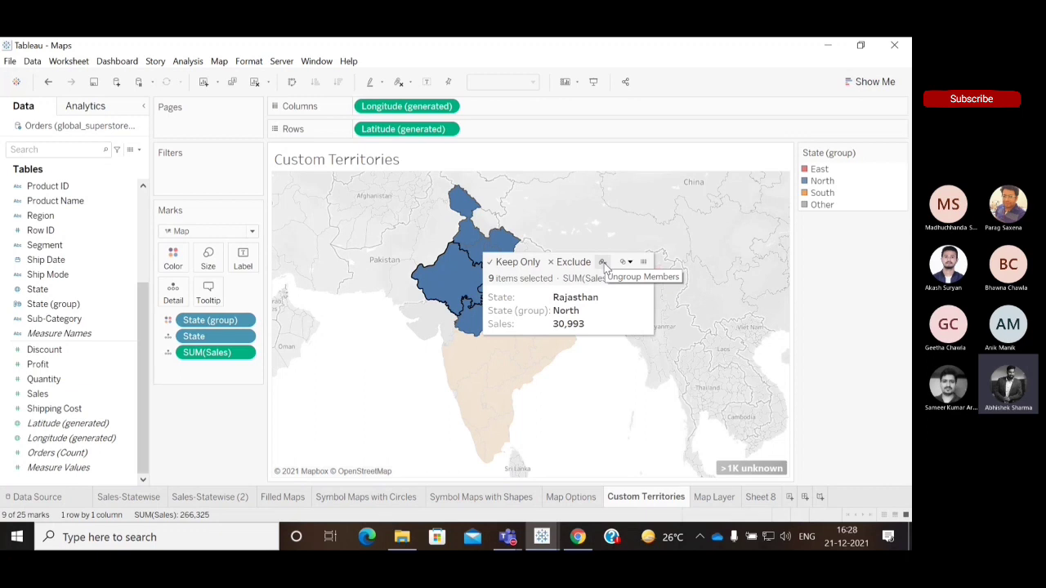
left_click_drag(409, 432, 561, 357)
left_click_drag(626, 345, 586, 220)
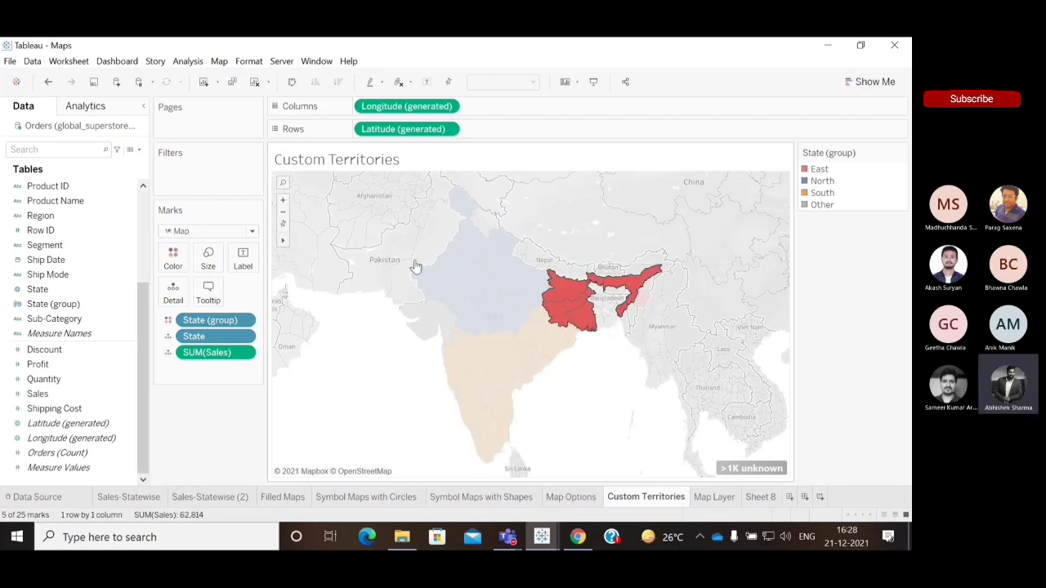
Step: Make Gujarat its own group within State (group) on the Custom Territories map, and clear the selection
left_click_drag(373, 362, 430, 334)
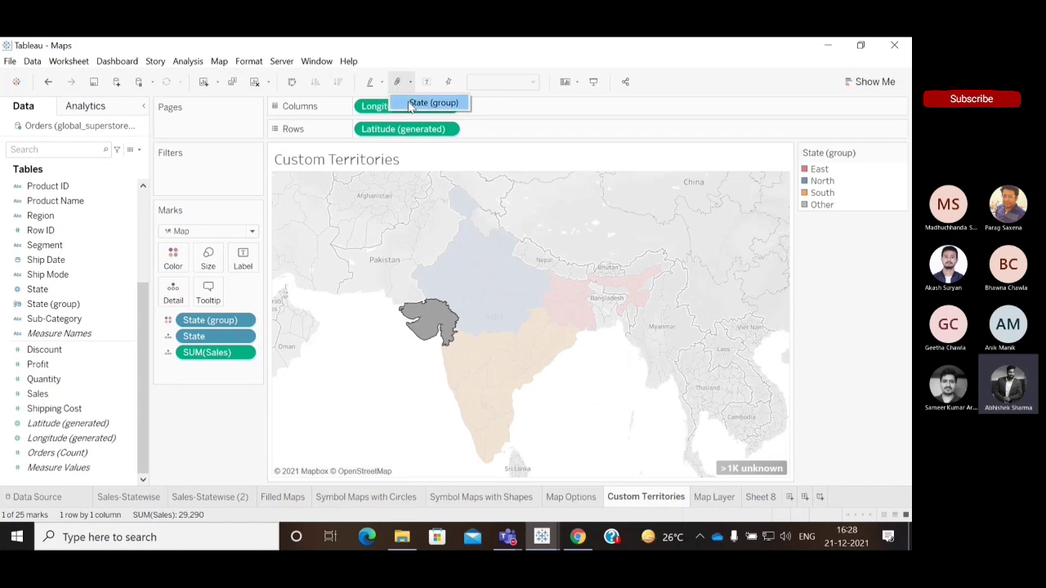
left_click(431, 103)
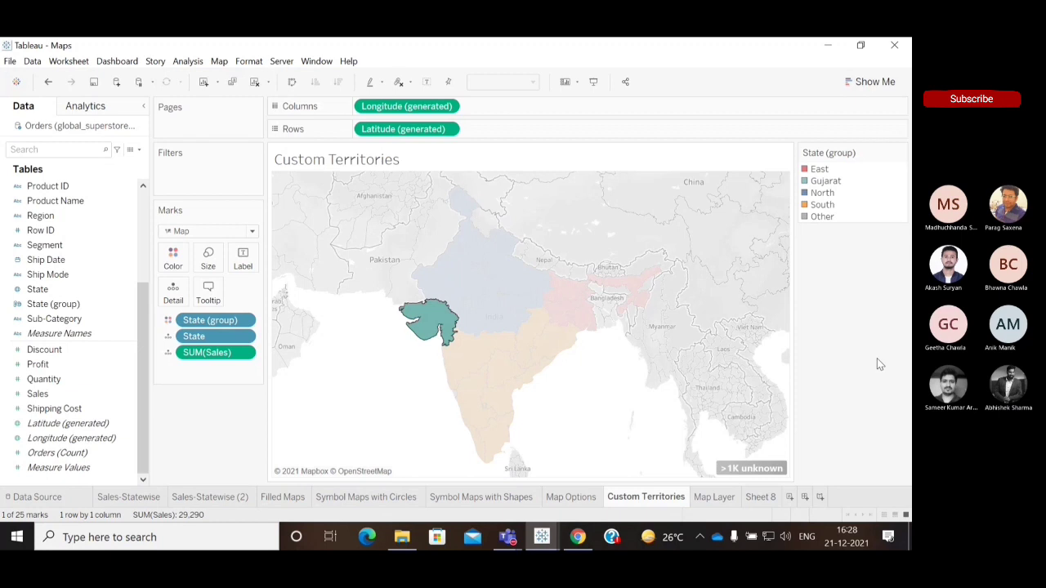
key("Escape")
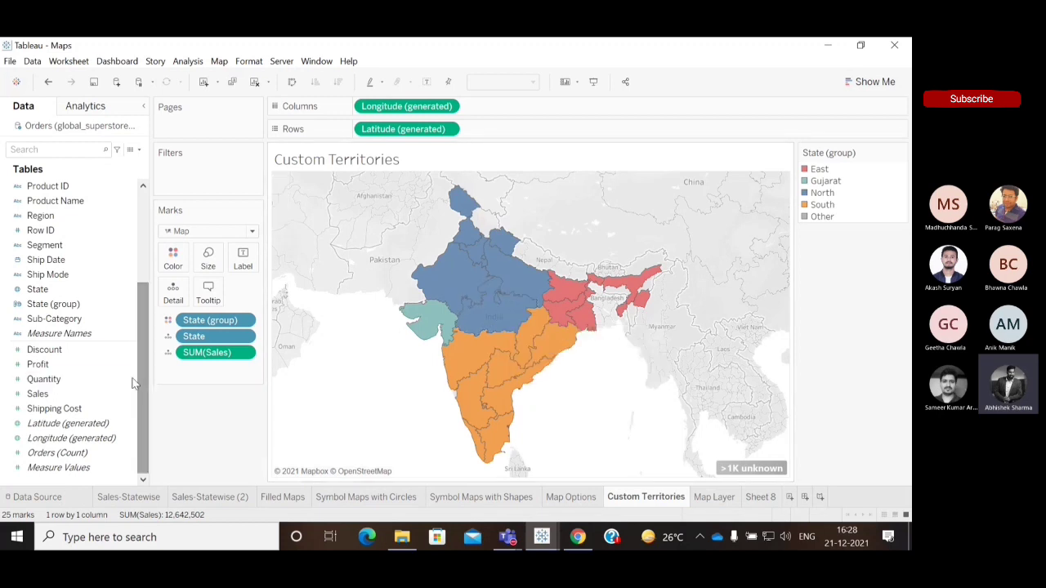
Step: Try labelling the Custom Territories states with Profit and removing Sales from the marks, and undo these changes
left_click_drag(37, 364, 232, 258)
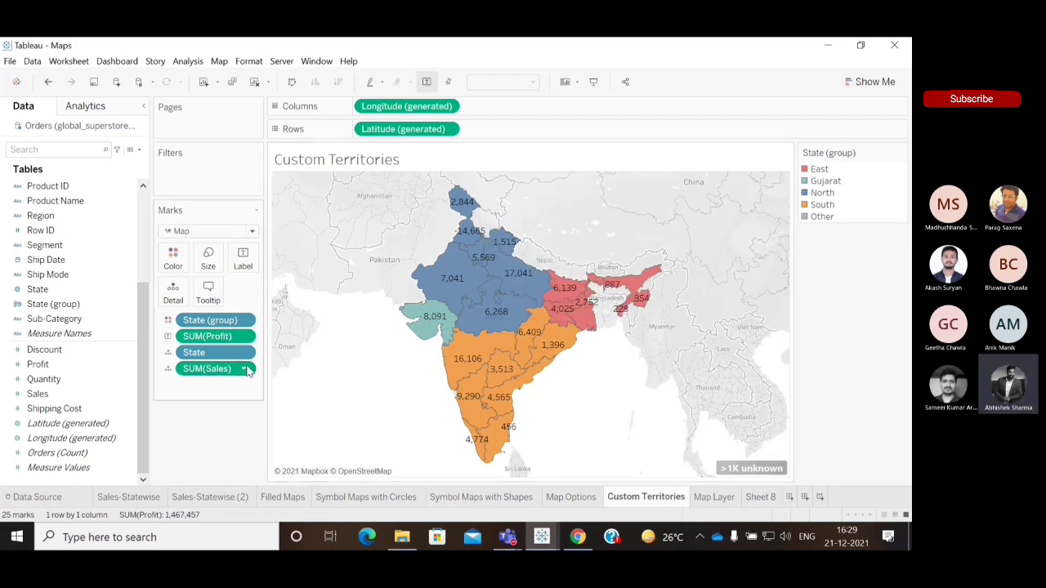
left_click_drag(230, 371, 223, 462)
left_click(47, 83)
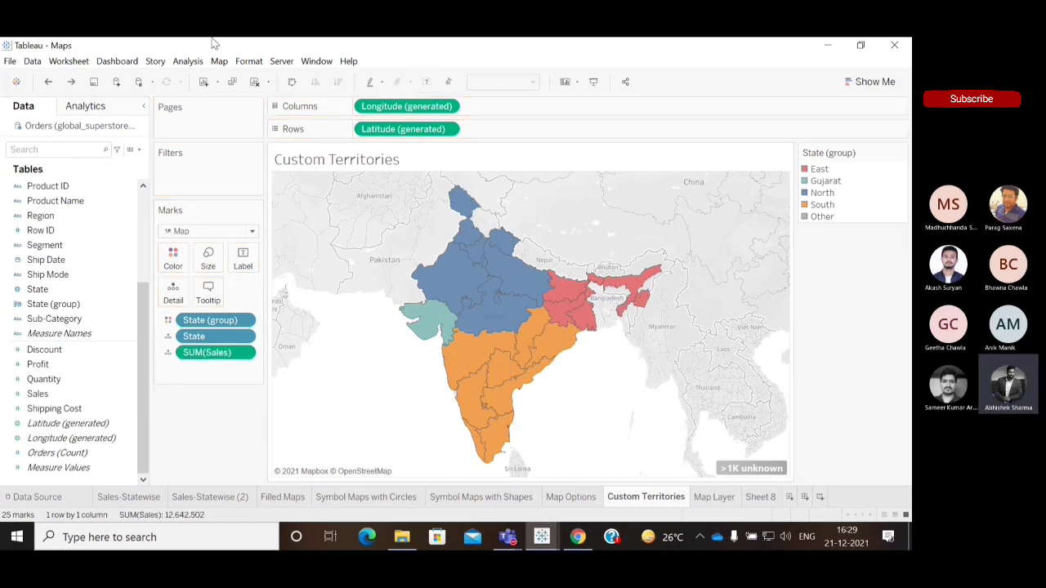
Step: Highlight the northern states on the Custom Territories map, and clear the selection
left_click_drag(435, 199, 516, 272)
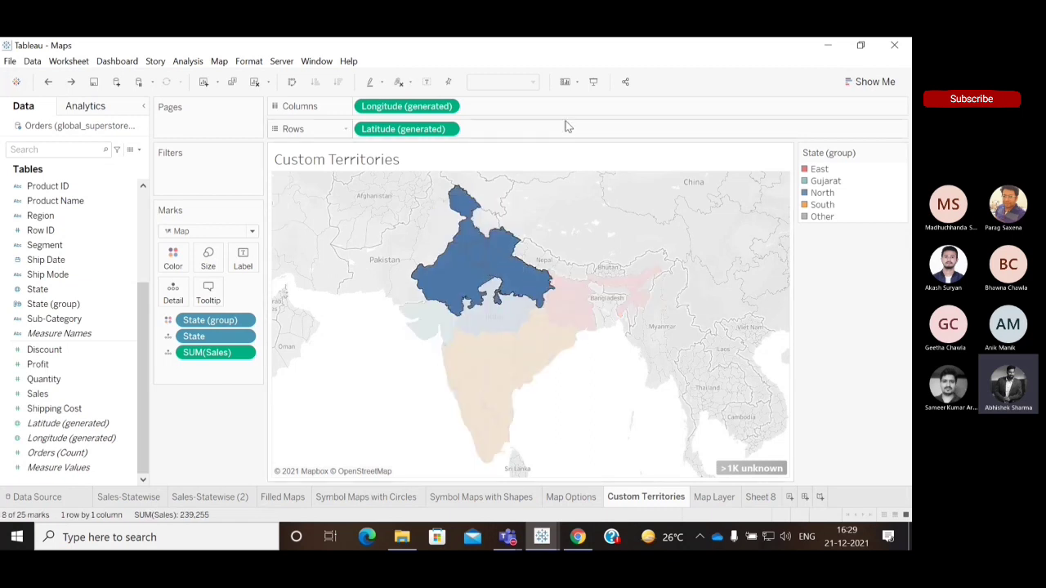
left_click(841, 354)
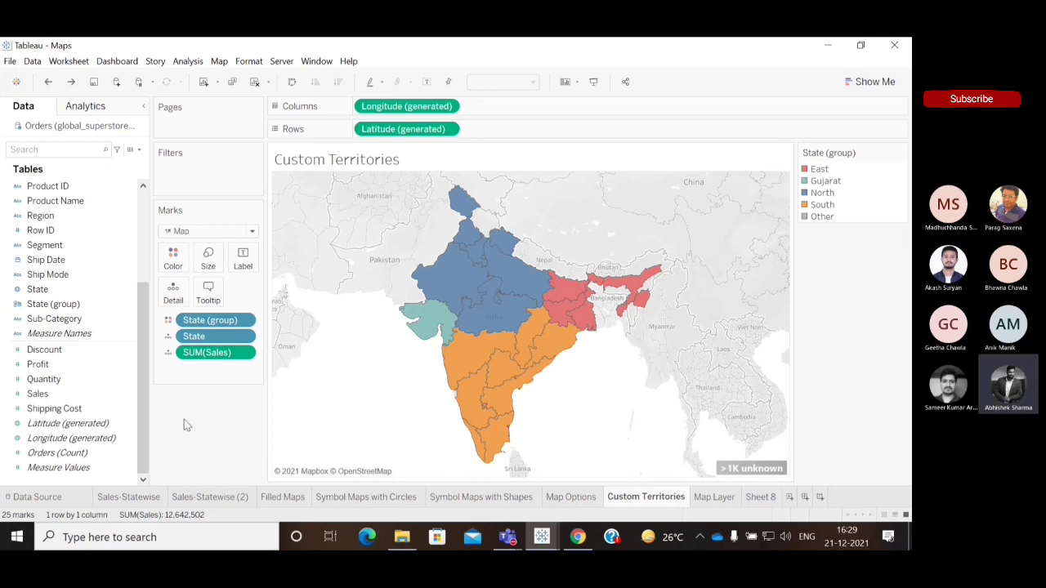
Step: Start a second Tableau 2021.3 session, dismissing file recovery and maximizing its window to show the data connection options
left_click(156, 540)
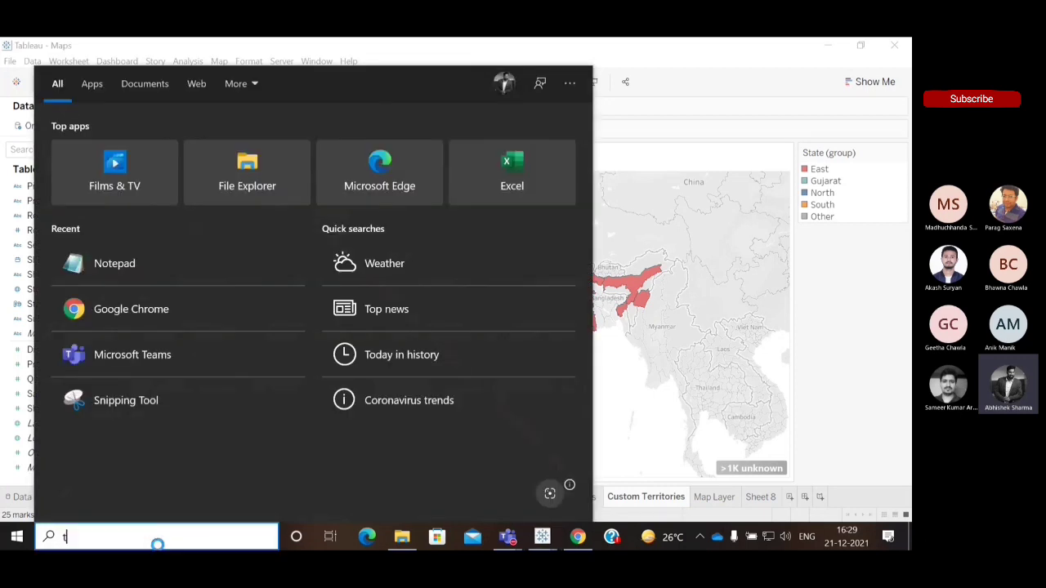
type("tabl")
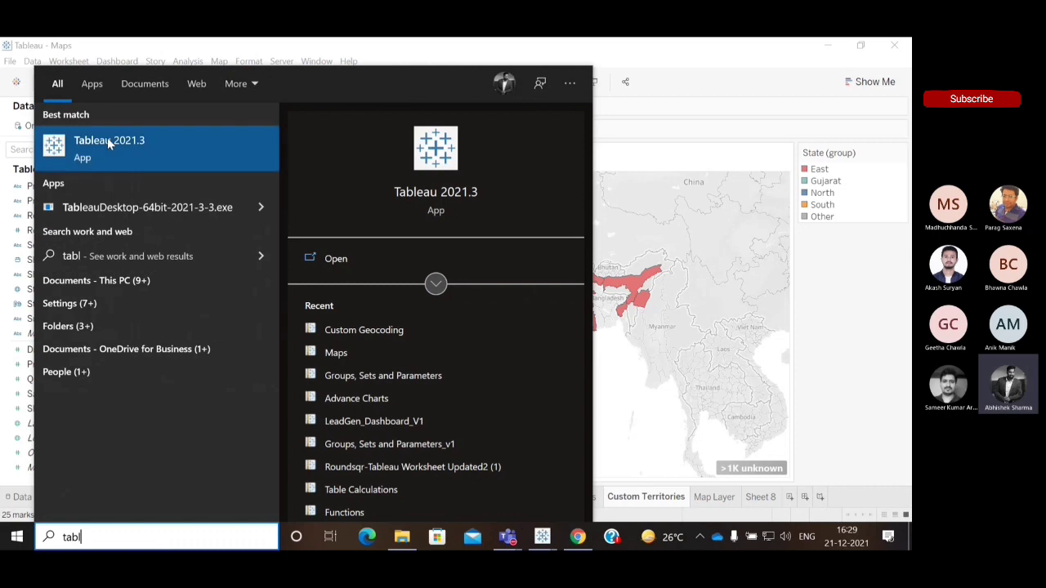
left_click(108, 140)
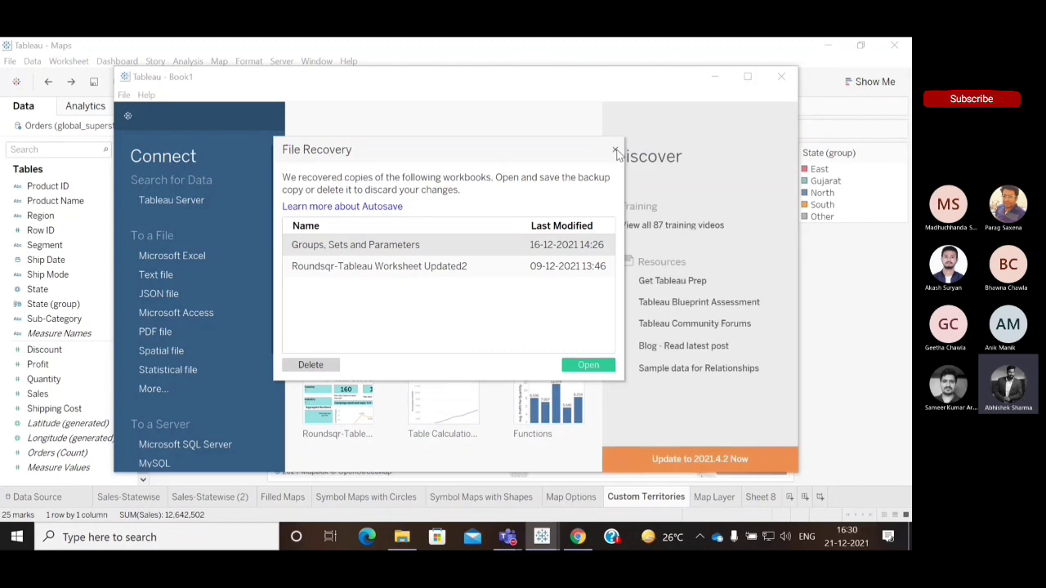
left_click(615, 151)
left_click(747, 76)
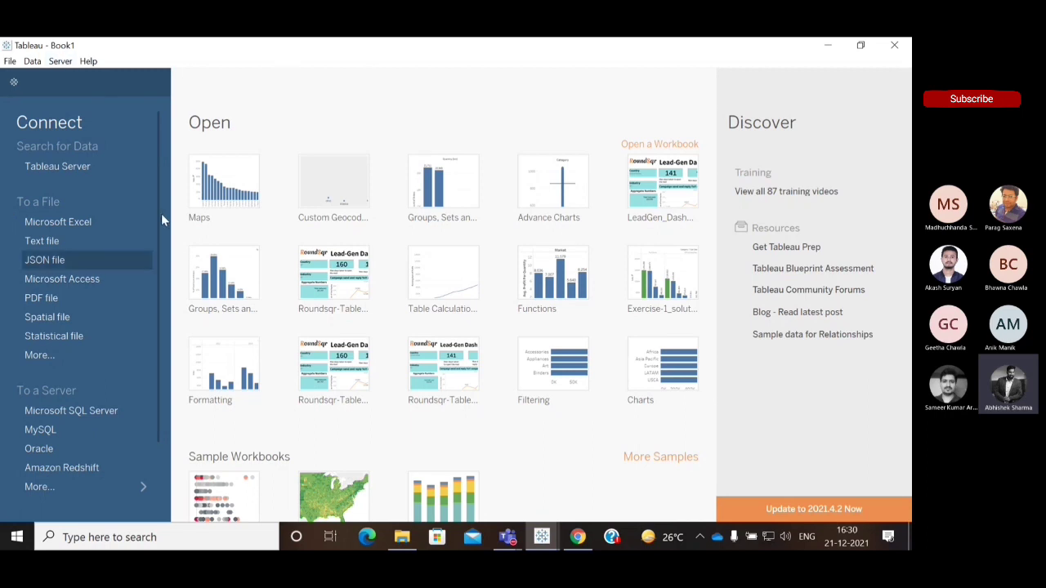
left_click_drag(158, 196, 171, 215)
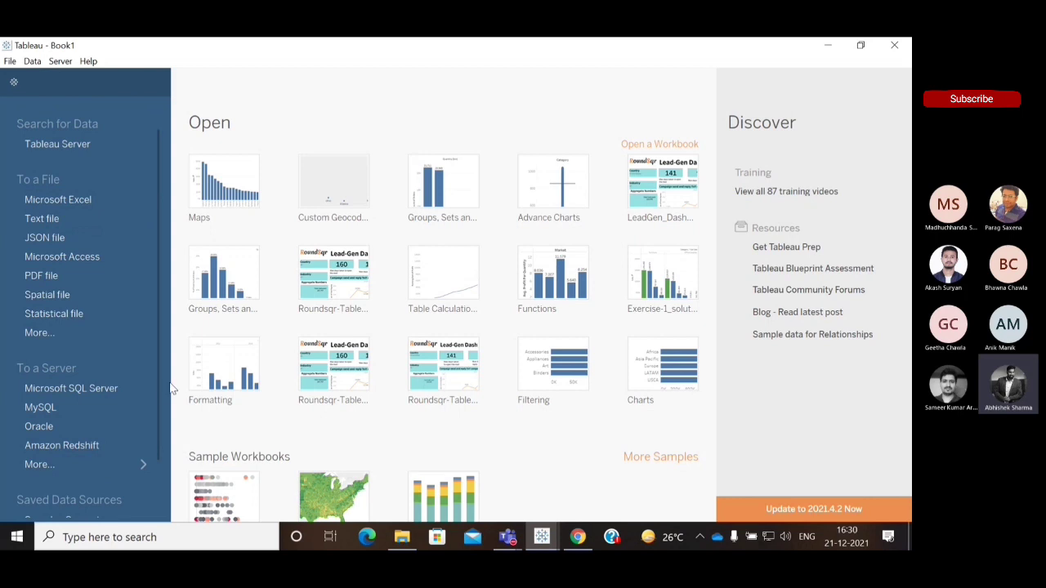
Step: Examine the file, server and saved data source connection options, including the full list of installed and additional connectors
left_click_drag(159, 386, 151, 496)
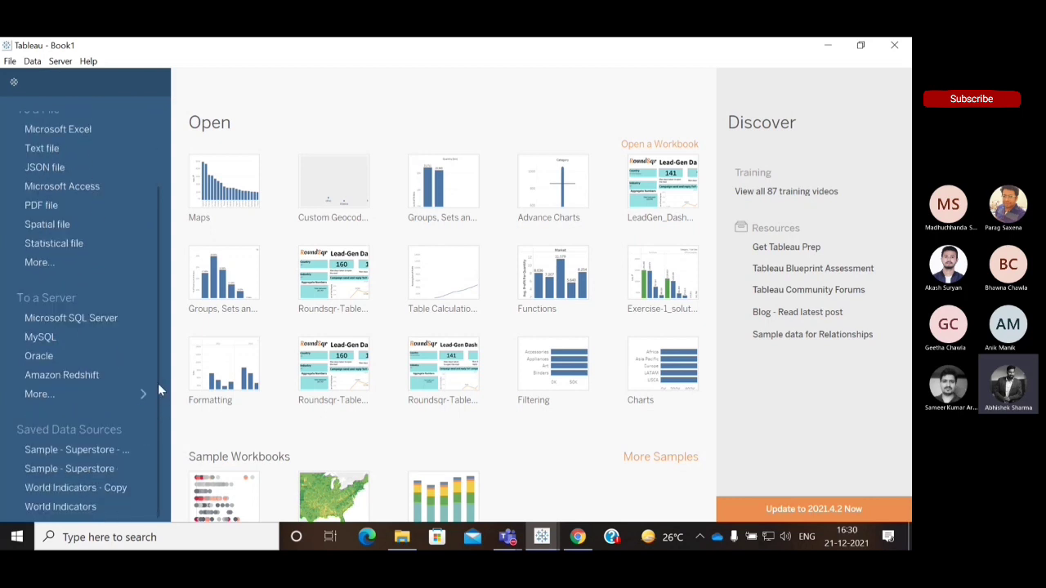
left_click_drag(158, 384, 163, 219)
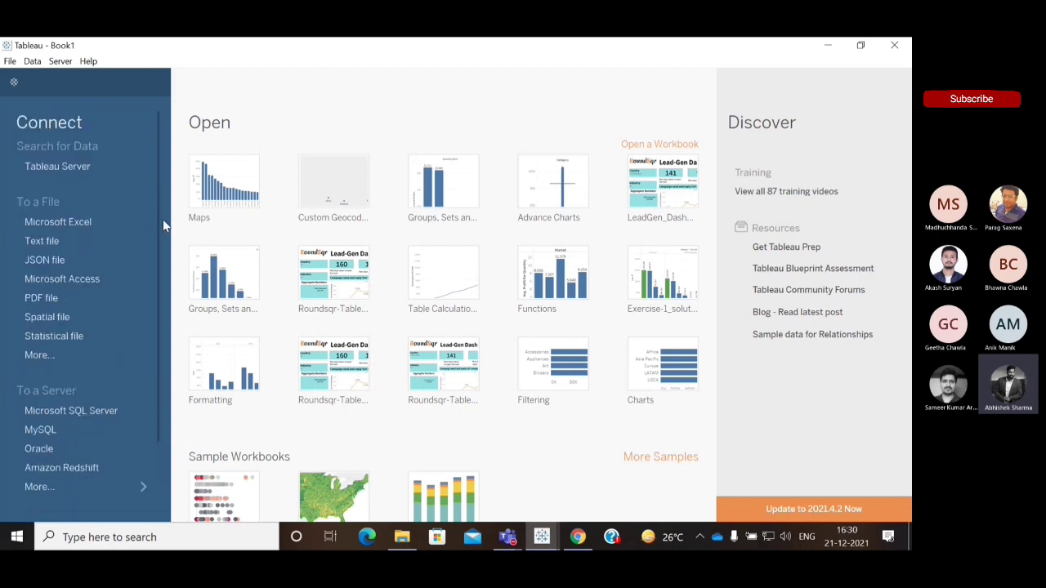
left_click(42, 358)
left_click(666, 85)
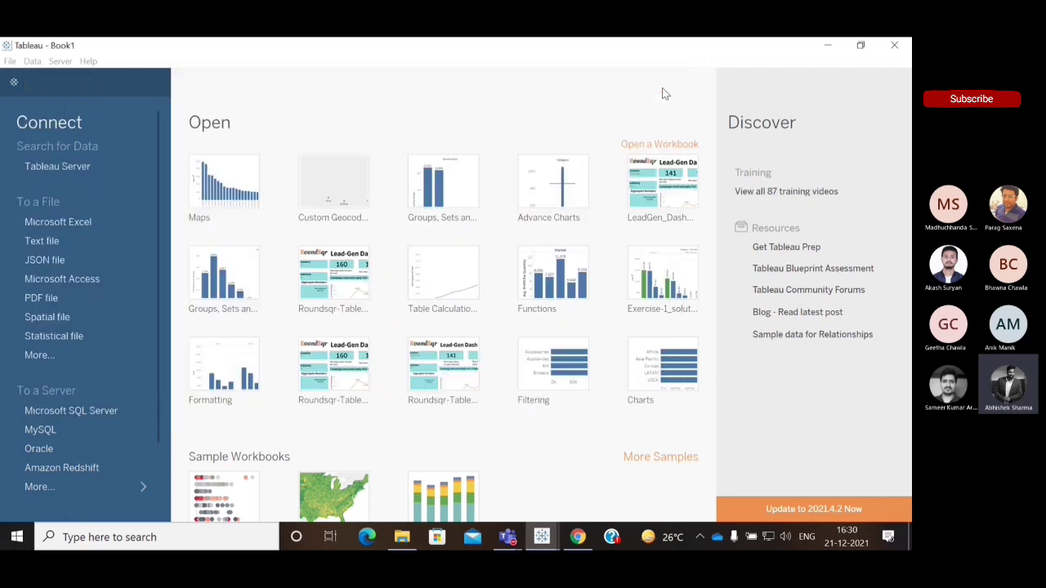
left_click(101, 494)
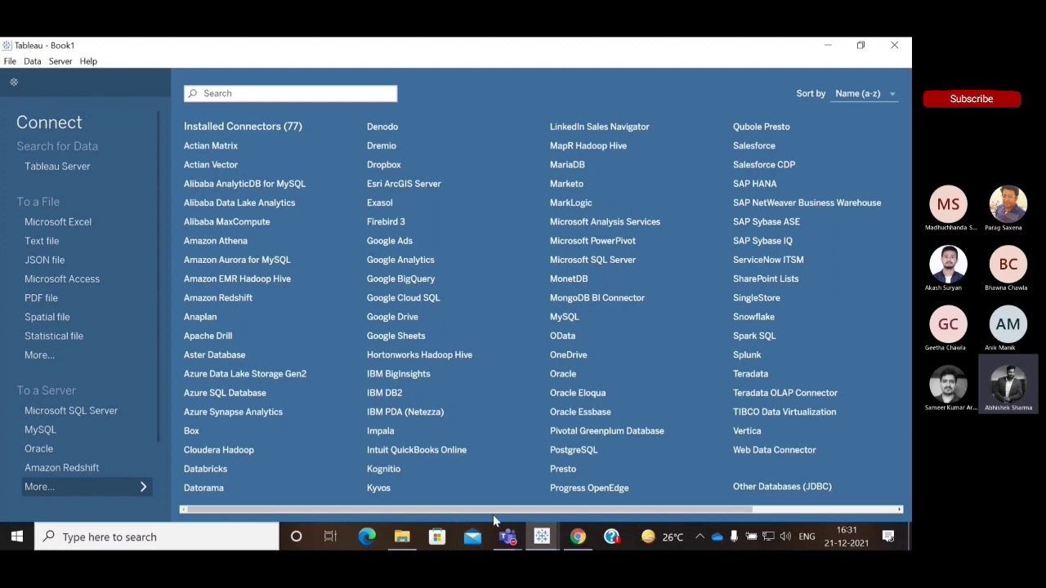
left_click_drag(493, 515, 391, 511)
left_click(94, 94)
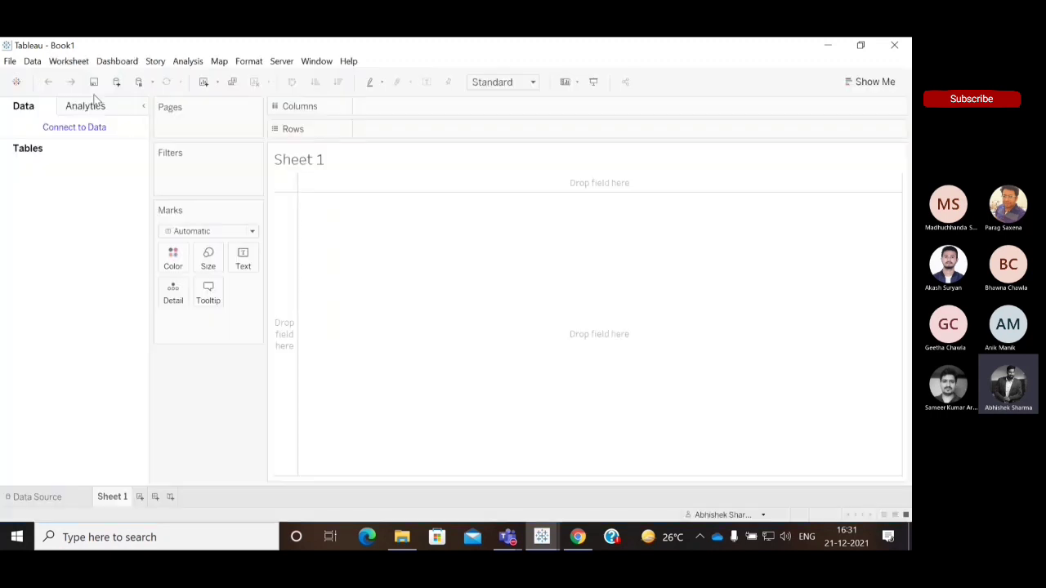
left_click(12, 496)
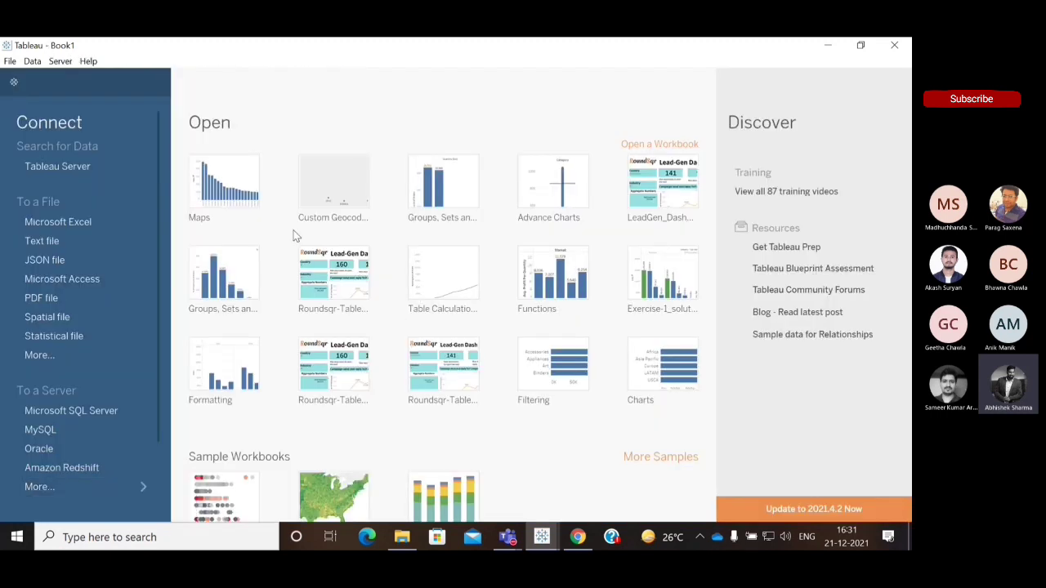
left_click(106, 489)
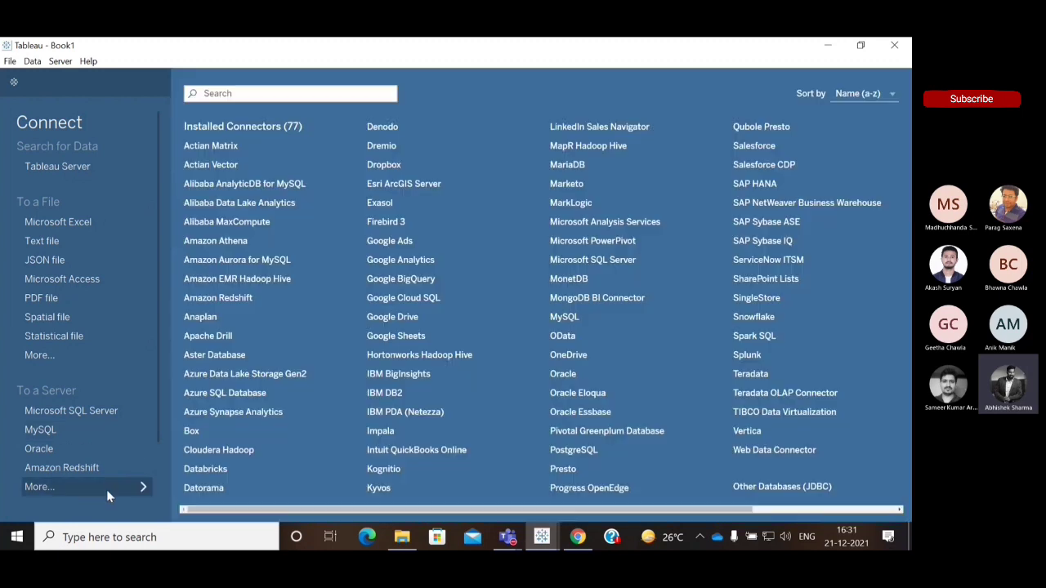
scroll(673, 501, "right", 3)
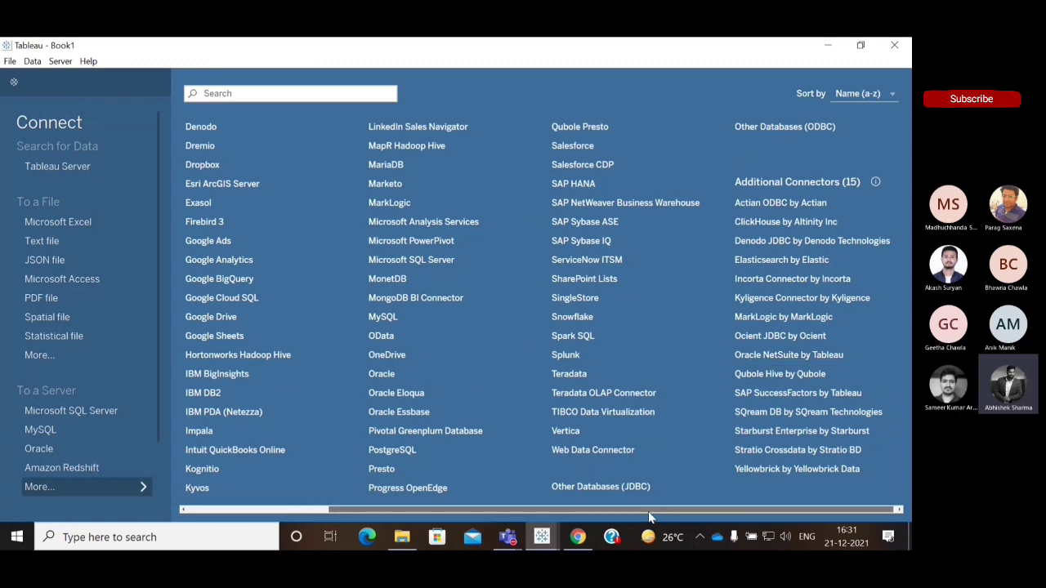
left_click_drag(652, 516, 427, 523)
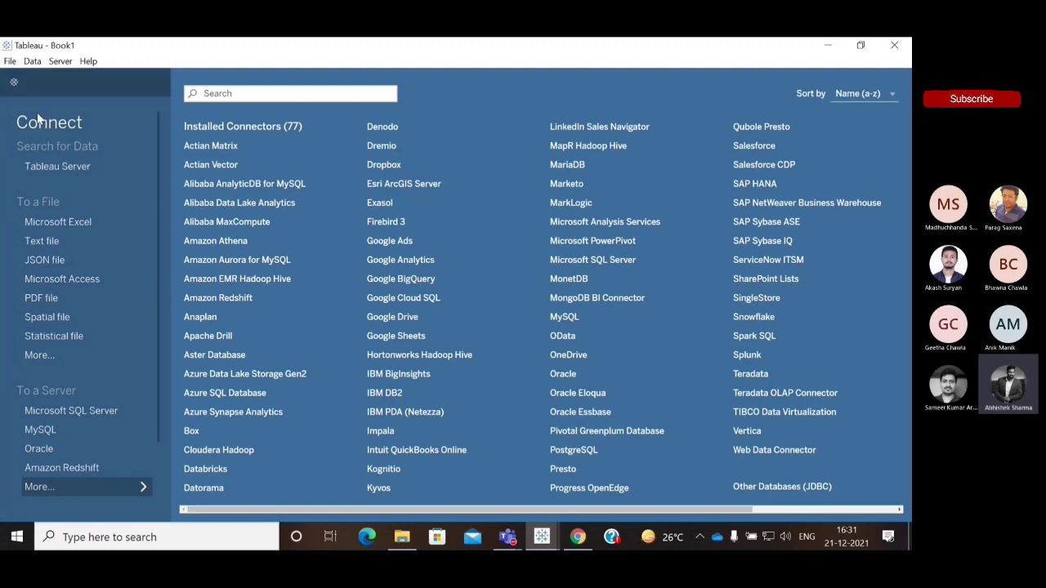
Step: Connect to the Cities+Custom Geocoding Excel workbook stored within the ATH folder
left_click(101, 224)
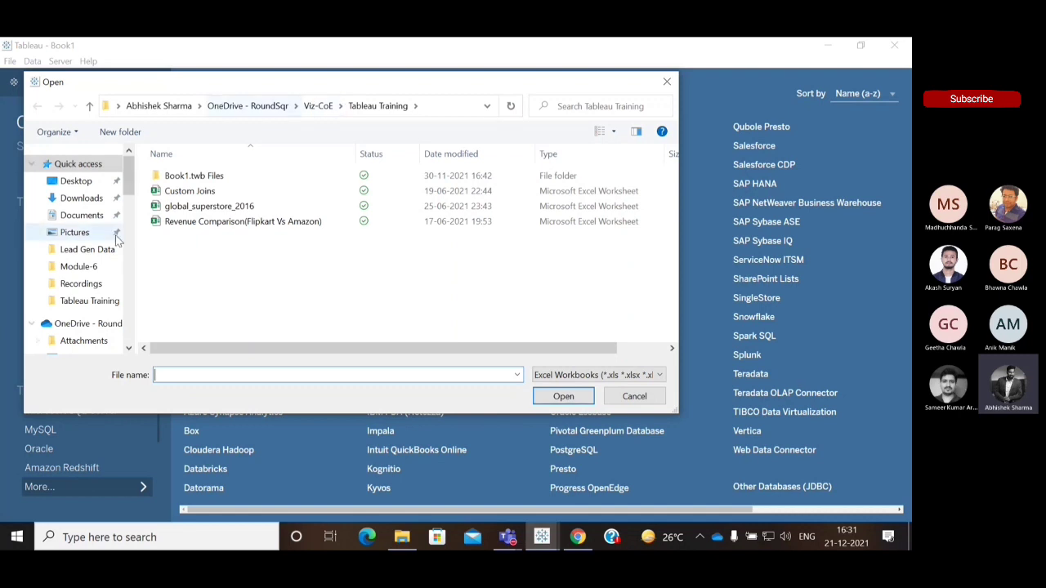
left_click(91, 302)
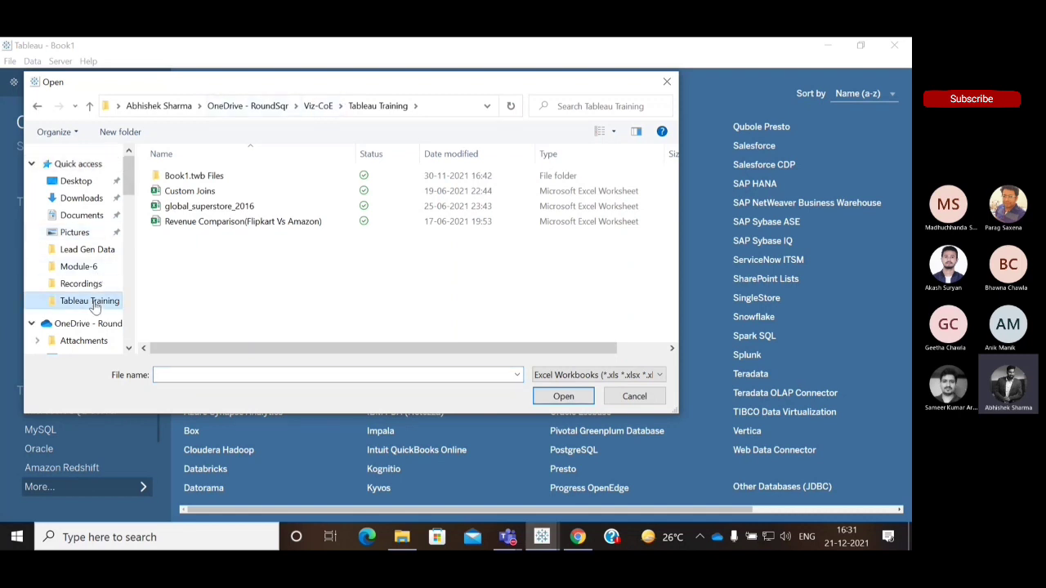
left_click_drag(127, 175, 136, 259)
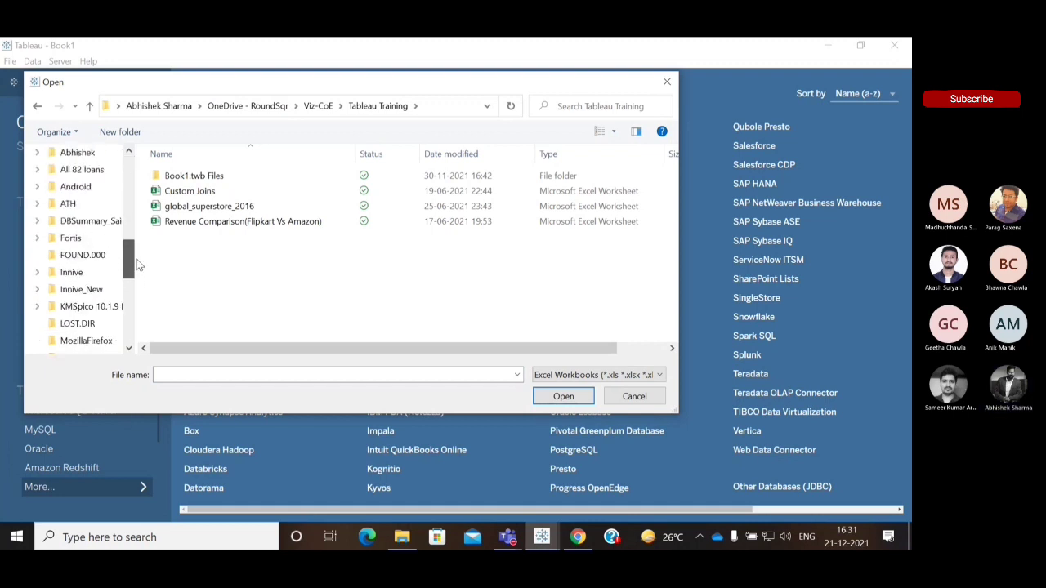
left_click(74, 204)
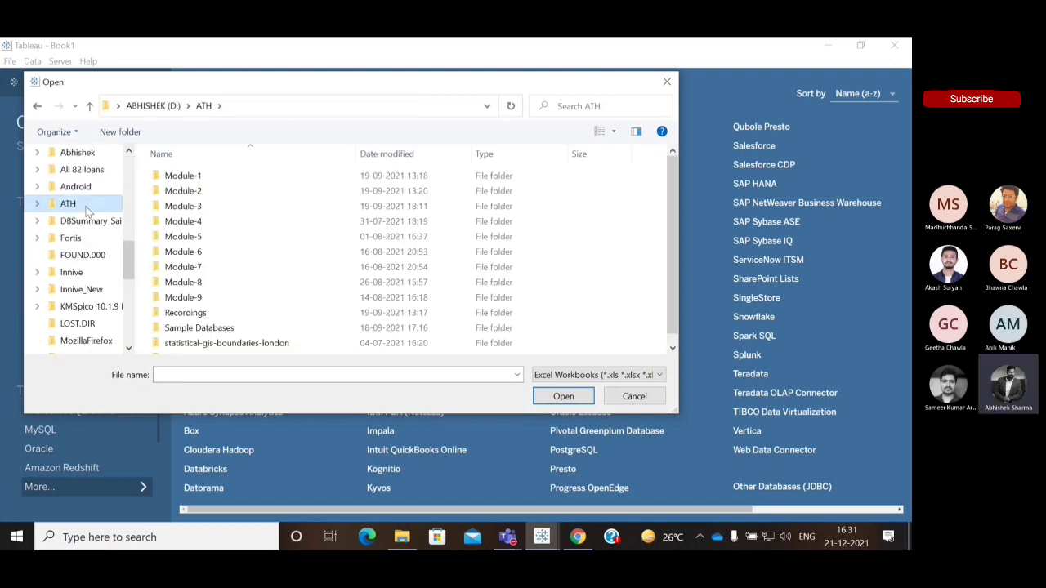
double_click(198, 268)
double_click(226, 175)
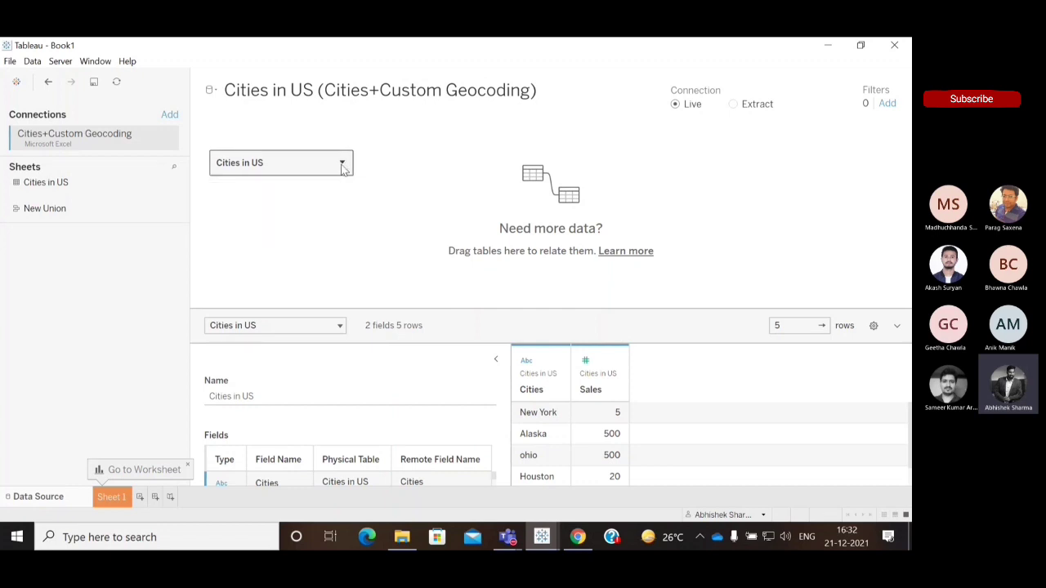
Step: Try an inner join of Cities in US with a second copy of itself on Cities, and remove the copy
left_click(343, 164)
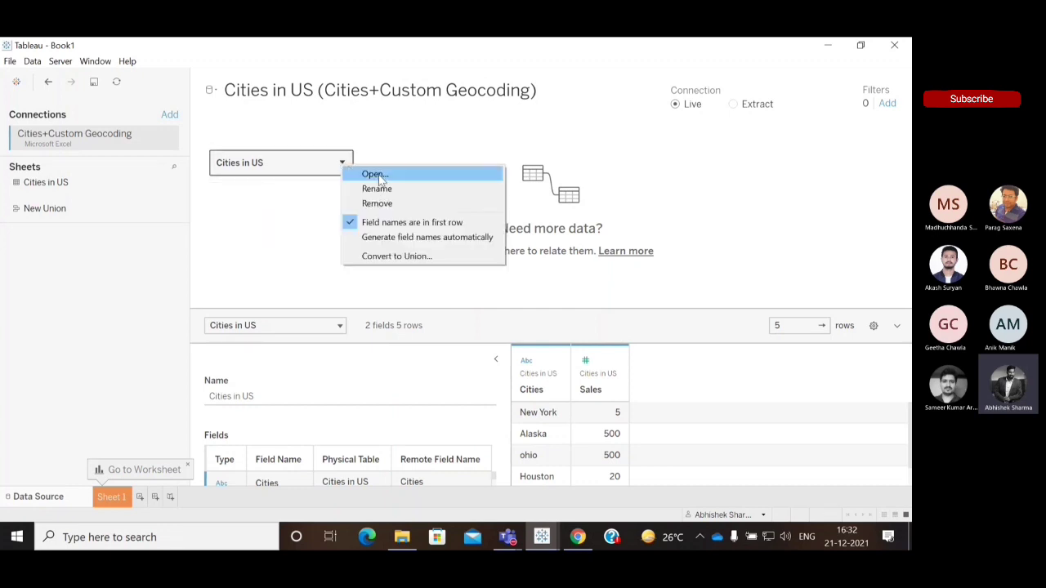
left_click(376, 175)
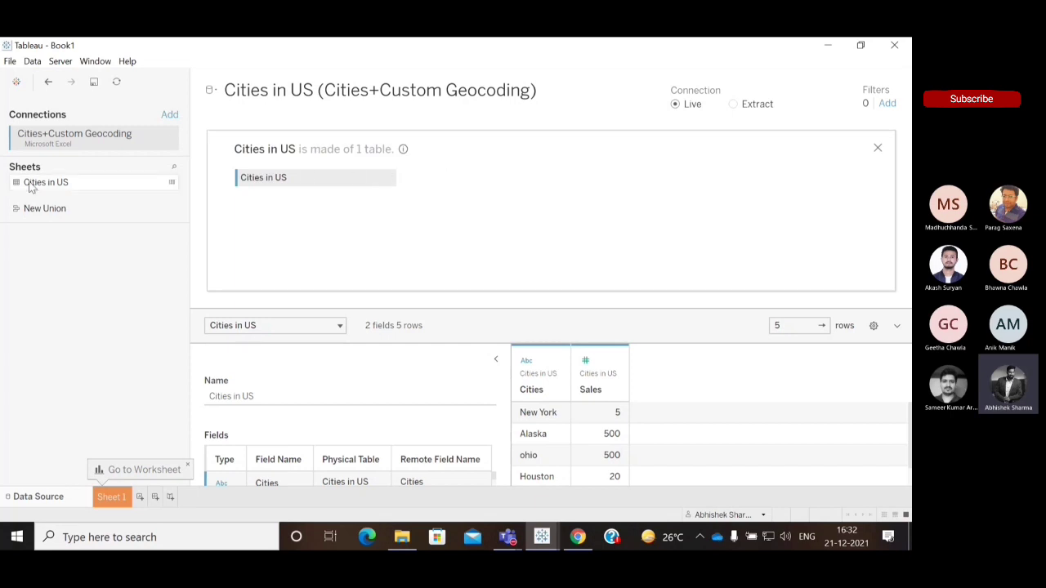
left_click_drag(37, 182, 426, 174)
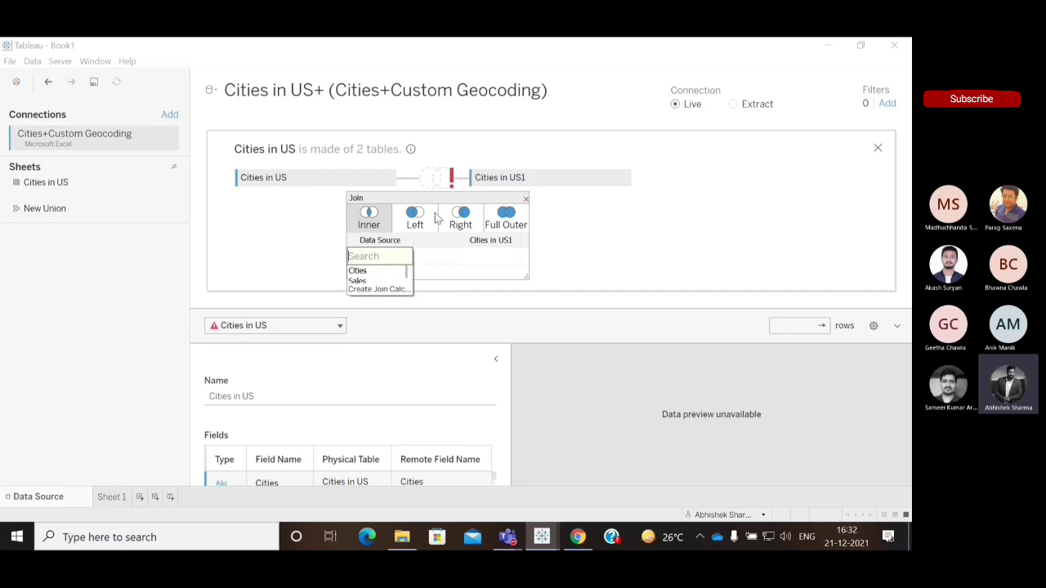
left_click(371, 270)
left_click(486, 255)
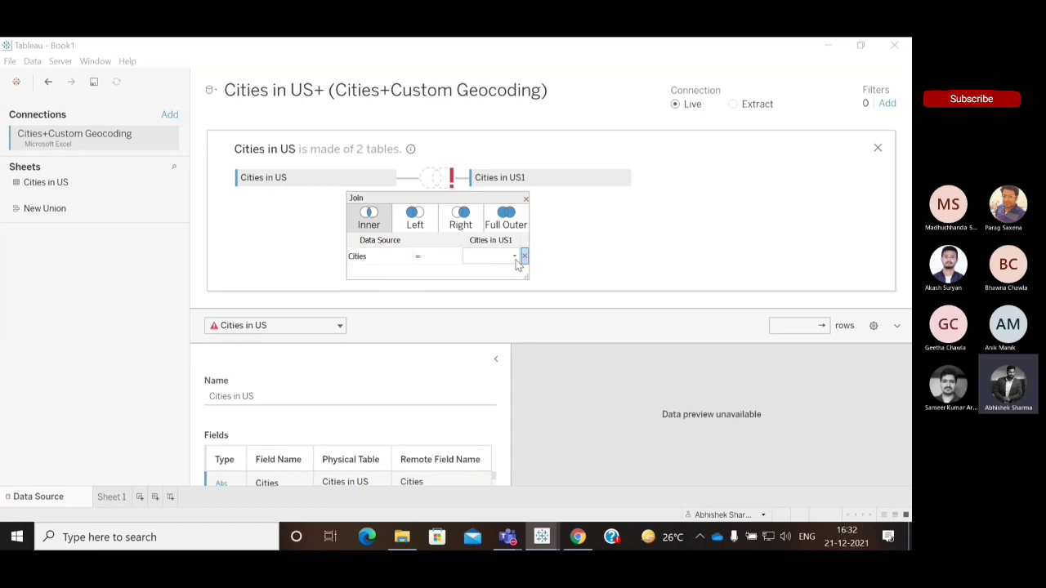
left_click(500, 271)
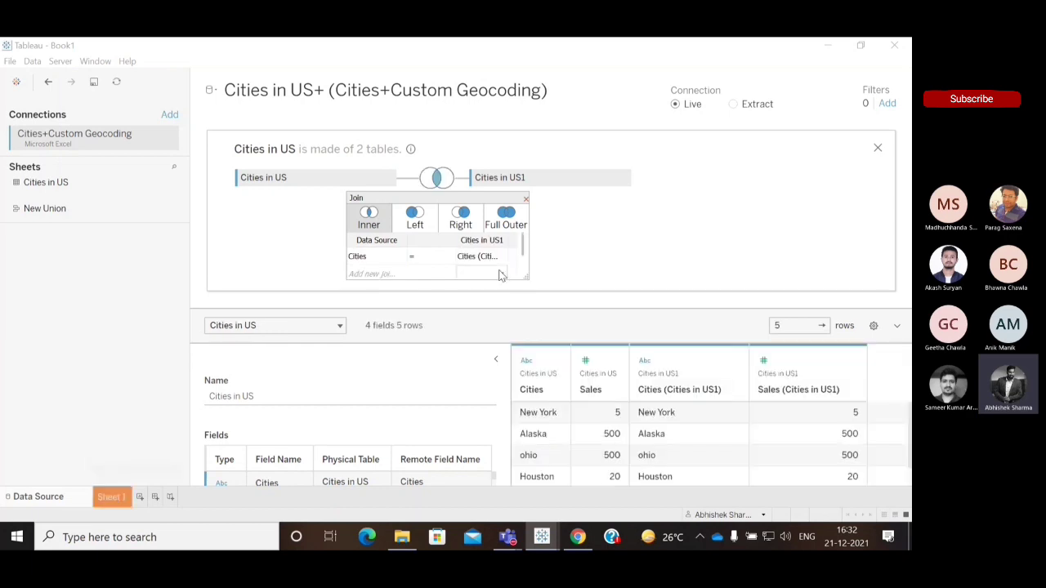
left_click(524, 198)
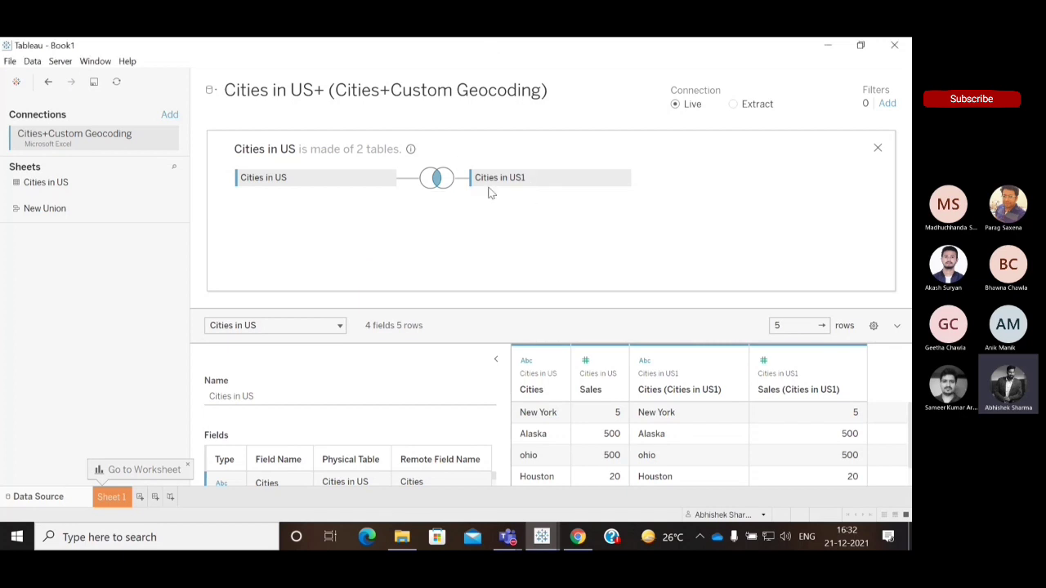
left_click_drag(518, 178, 67, 325)
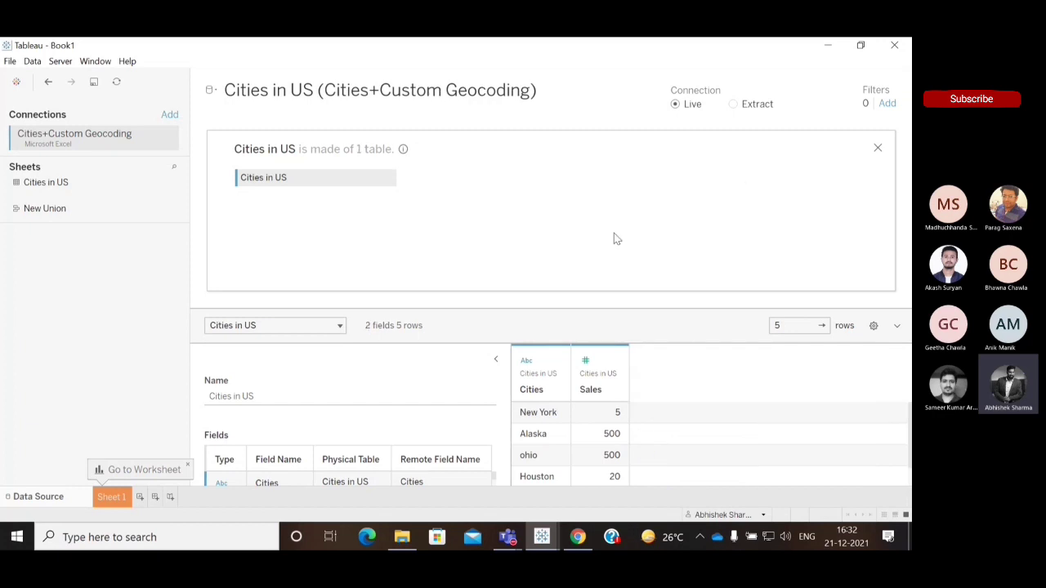
left_click(877, 148)
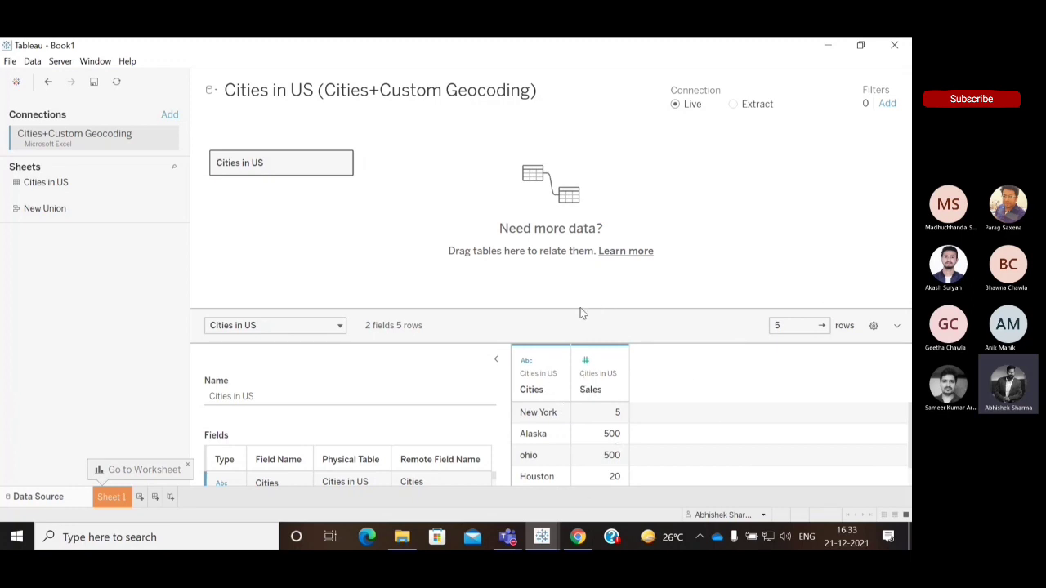
Step: Enlarge the data preview to review the Cities and Sales rows, and go to Sheet 1
left_click_drag(583, 311, 576, 195)
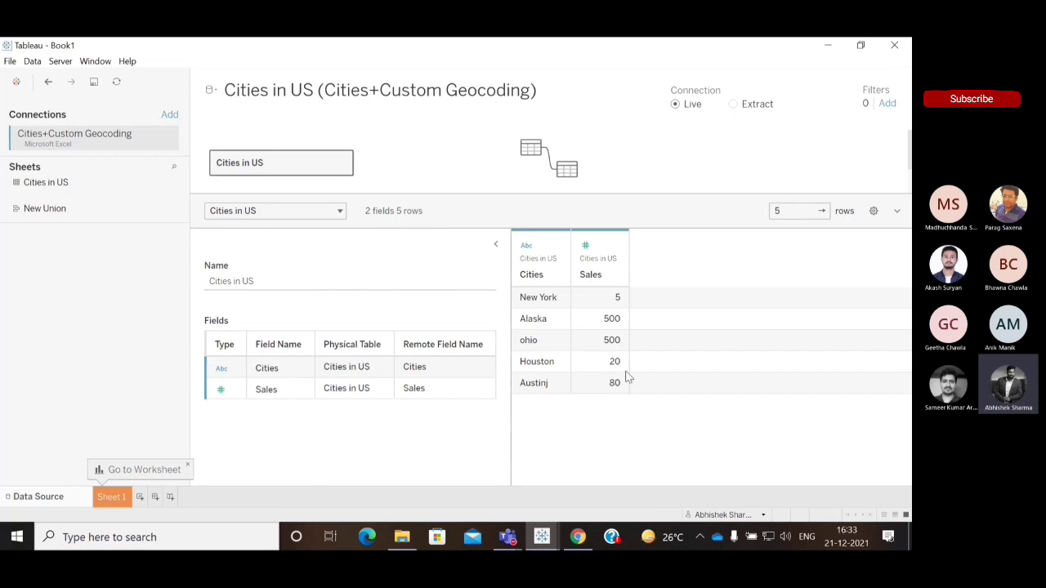
left_click(111, 498)
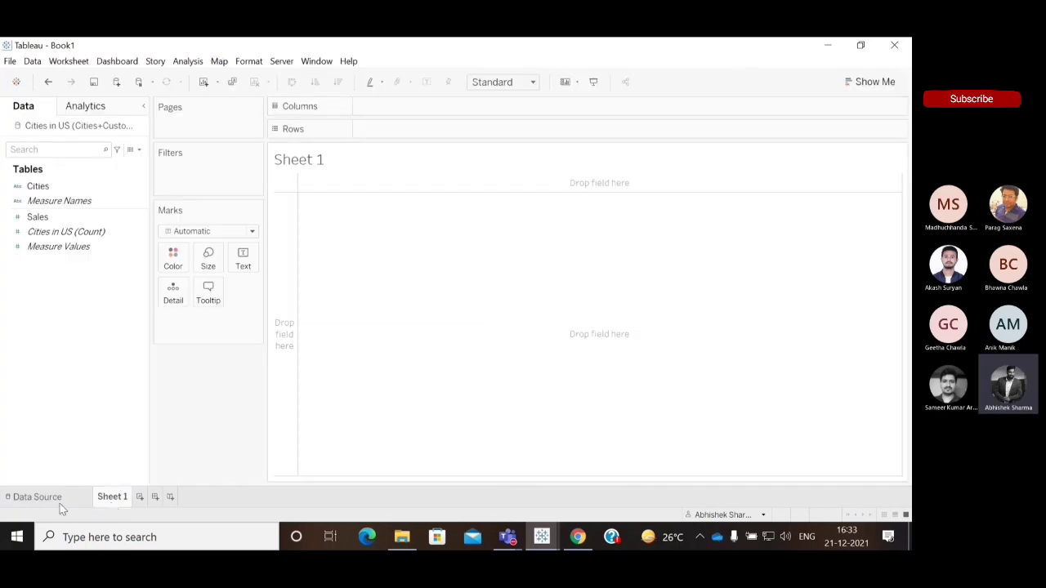
left_click(37, 497)
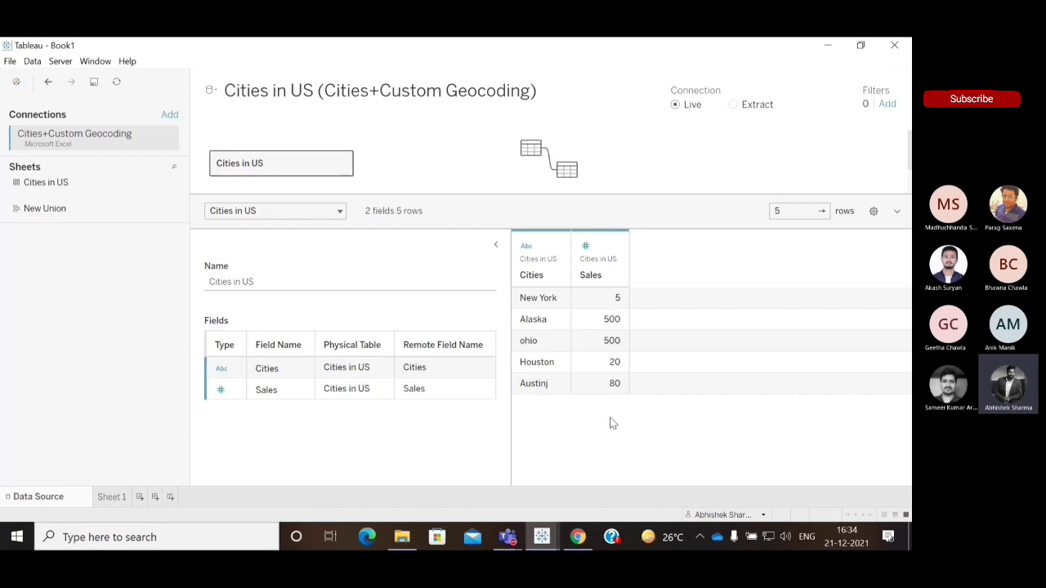
left_click(112, 498)
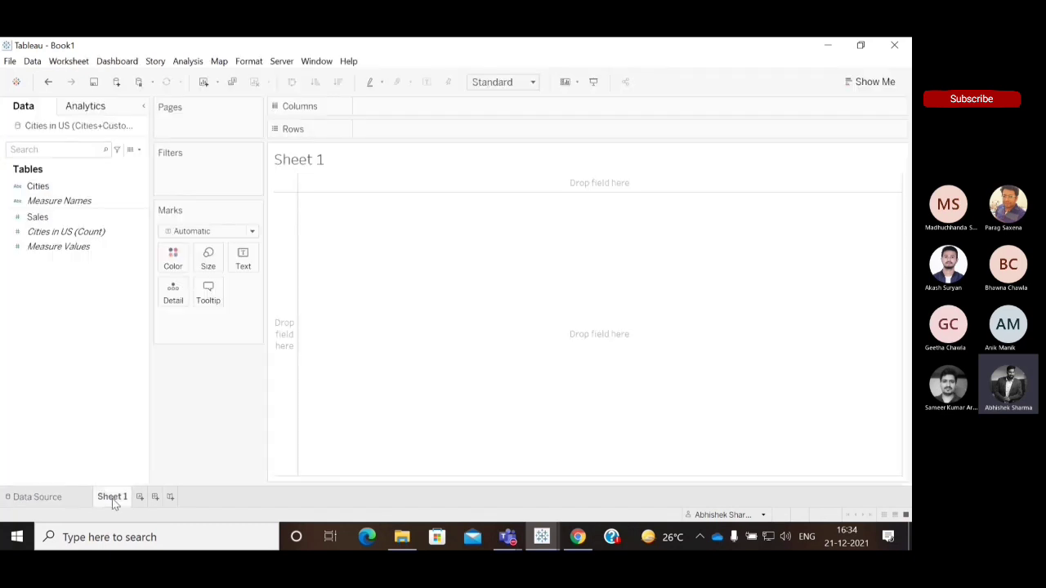
Step: Try listing Cities on the rows of Sheet 1, and remove the field again
left_click_drag(58, 187, 406, 131)
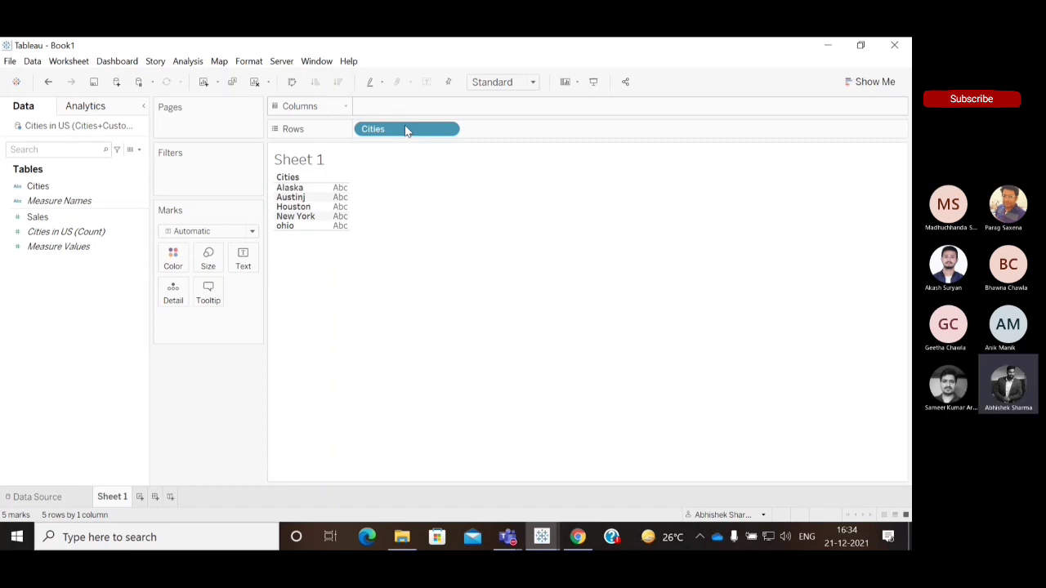
left_click_drag(406, 131, 81, 322)
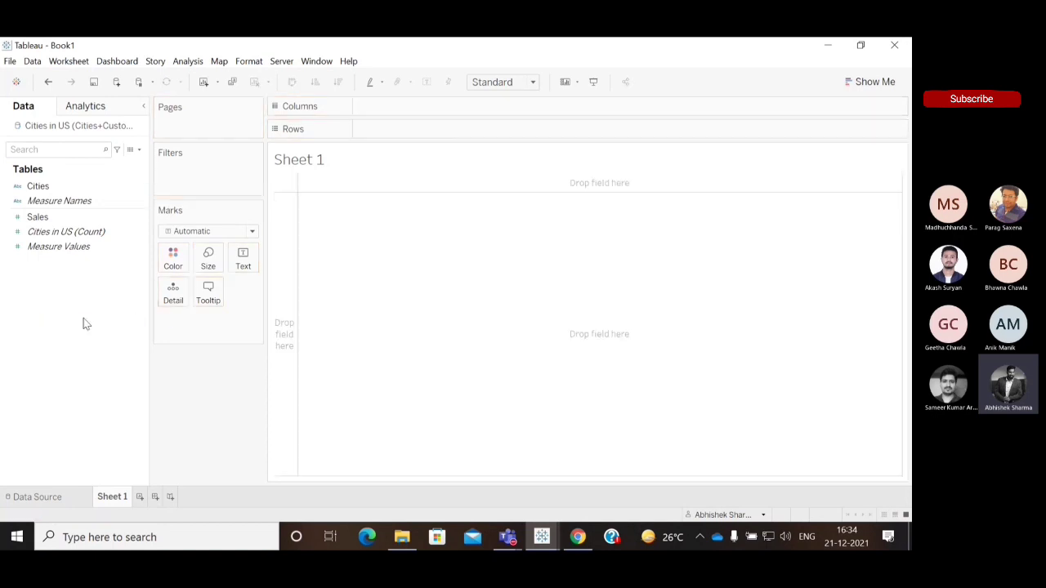
Step: Assign the City geographic role to the Cities field
left_click(16, 188)
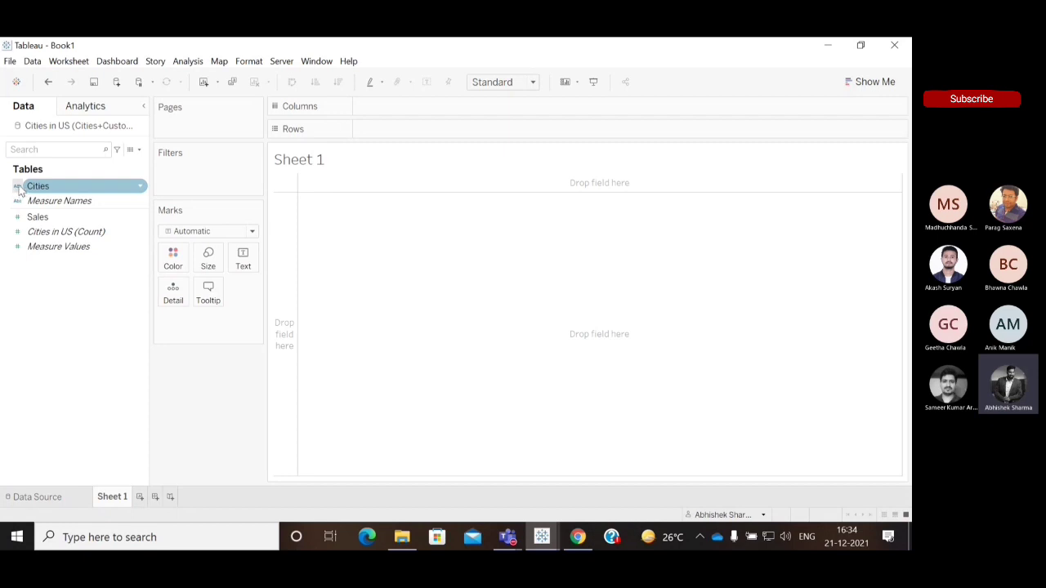
left_click(20, 264)
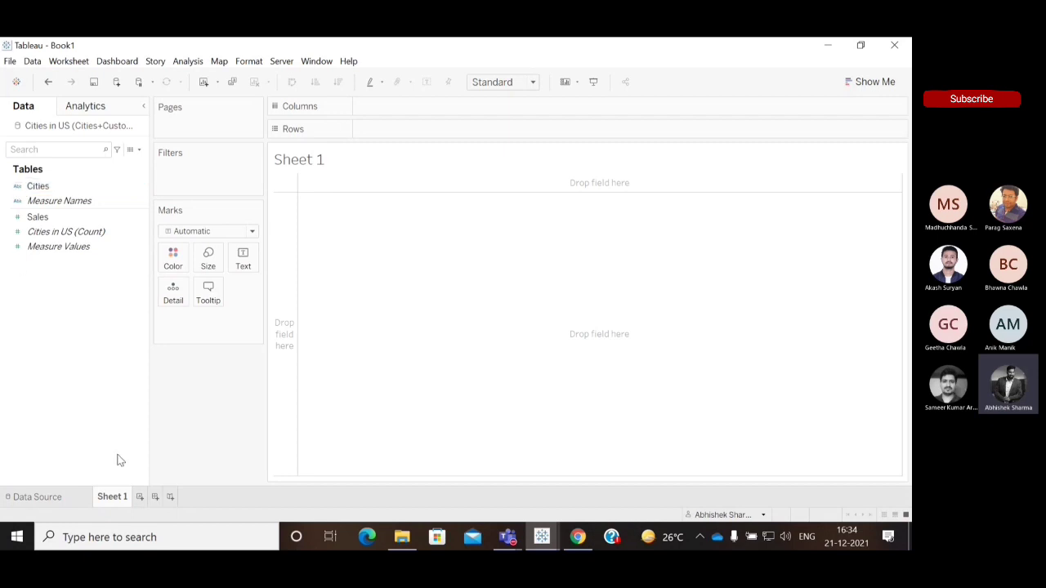
left_click(16, 188)
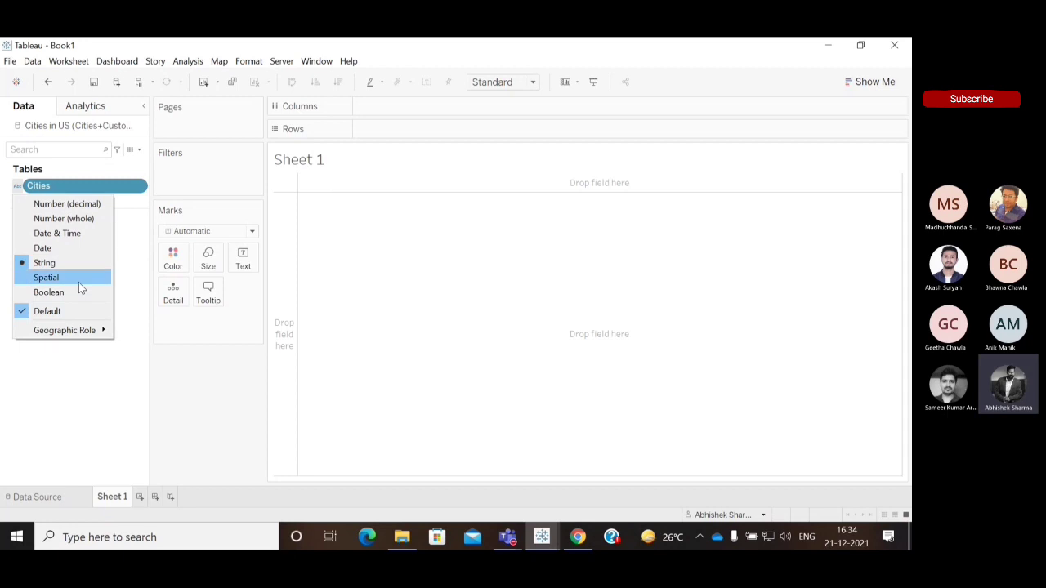
mouse_move(82, 333)
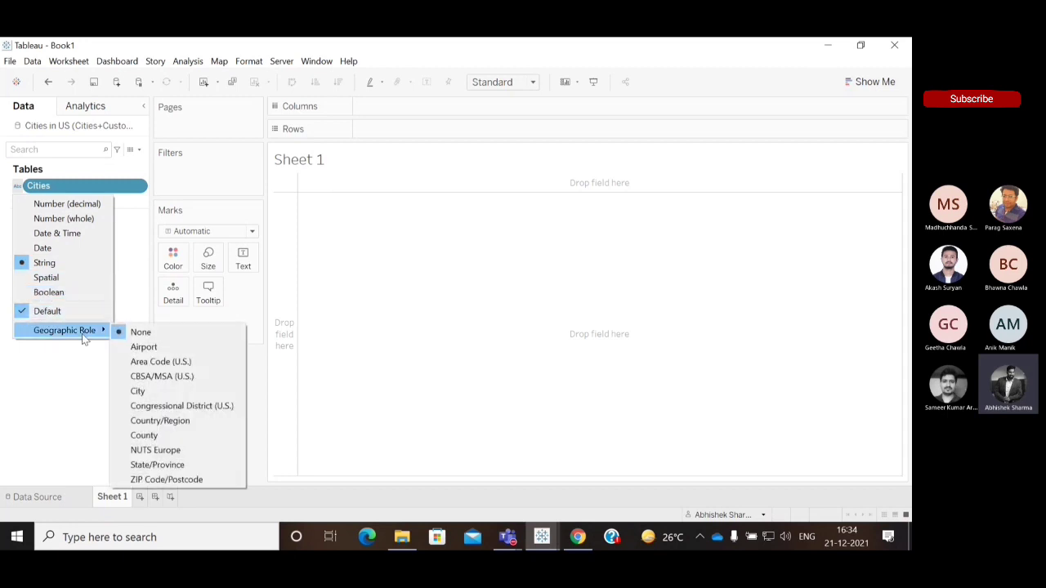
left_click(178, 395)
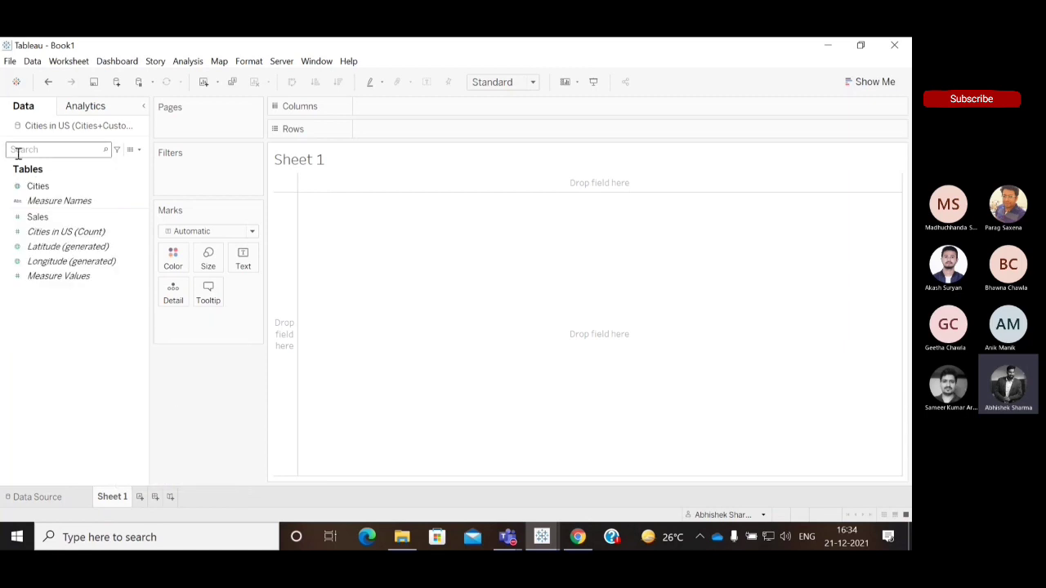
left_click(17, 191)
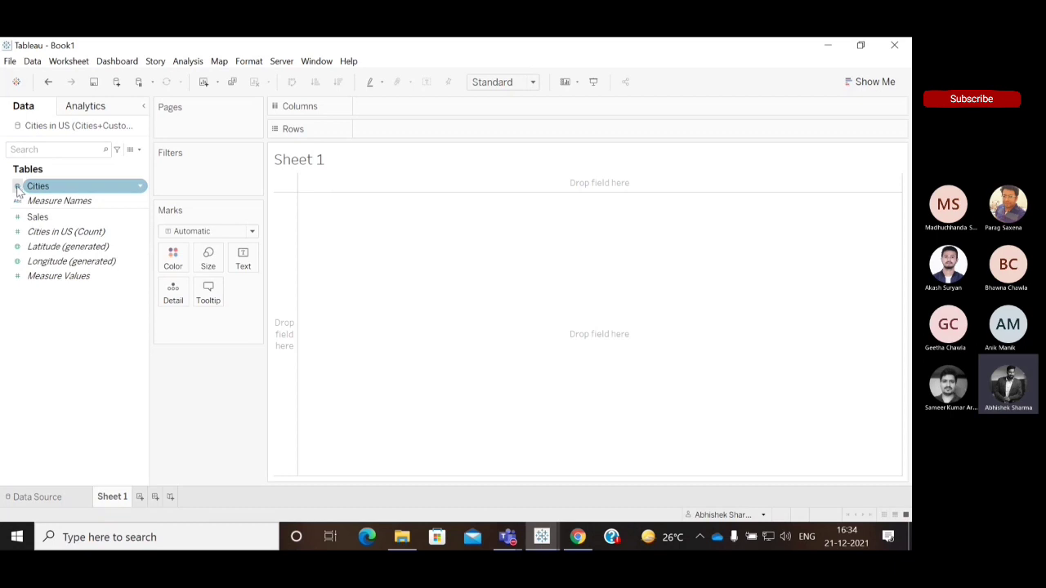
left_click(72, 260)
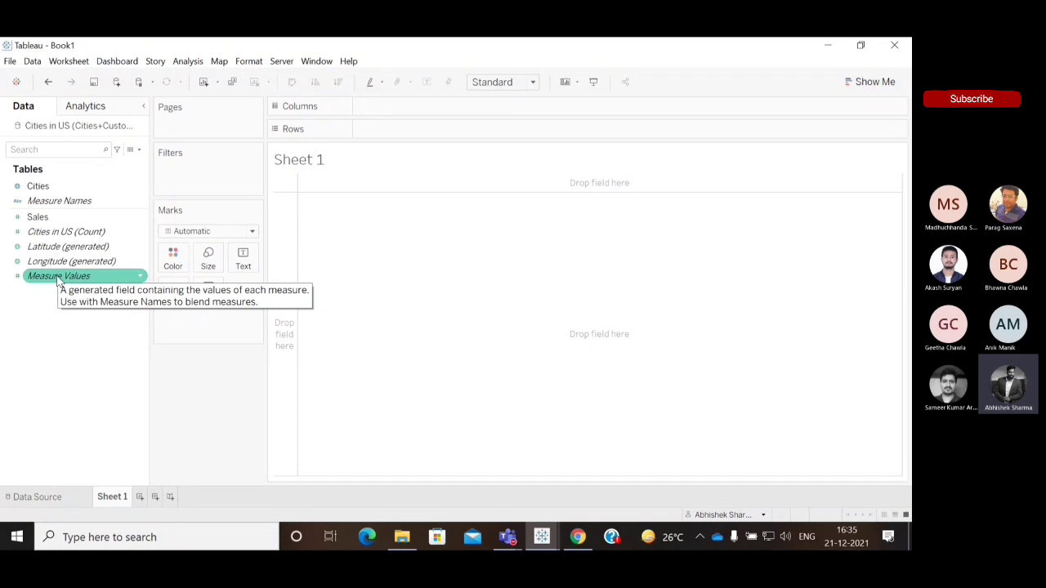
Step: Plot the Cities field on a map in Sheet 1 using the generated longitude and latitude
left_click(42, 188)
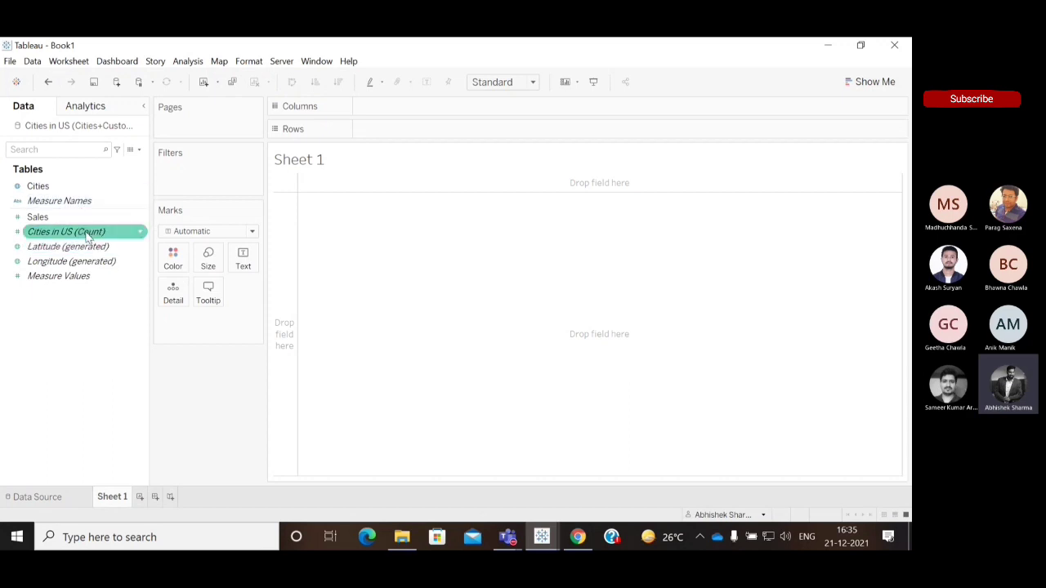
mouse_move(94, 281)
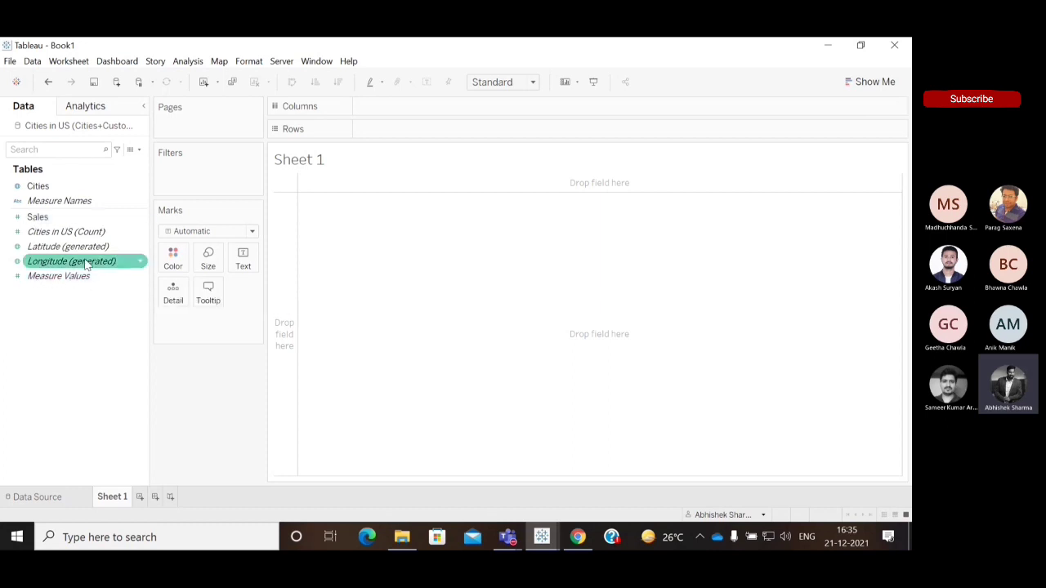
mouse_move(91, 244)
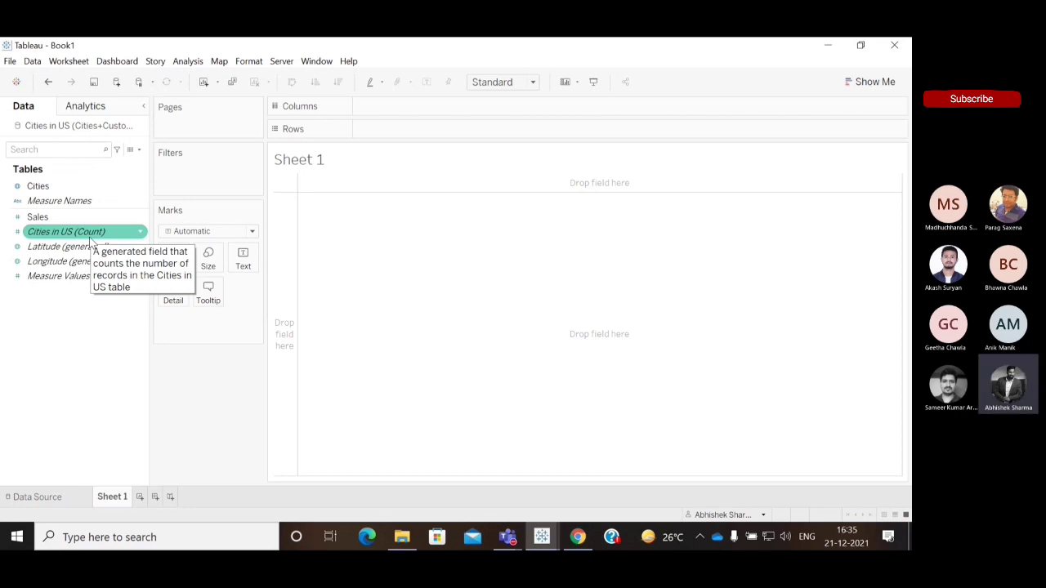
left_click(41, 187)
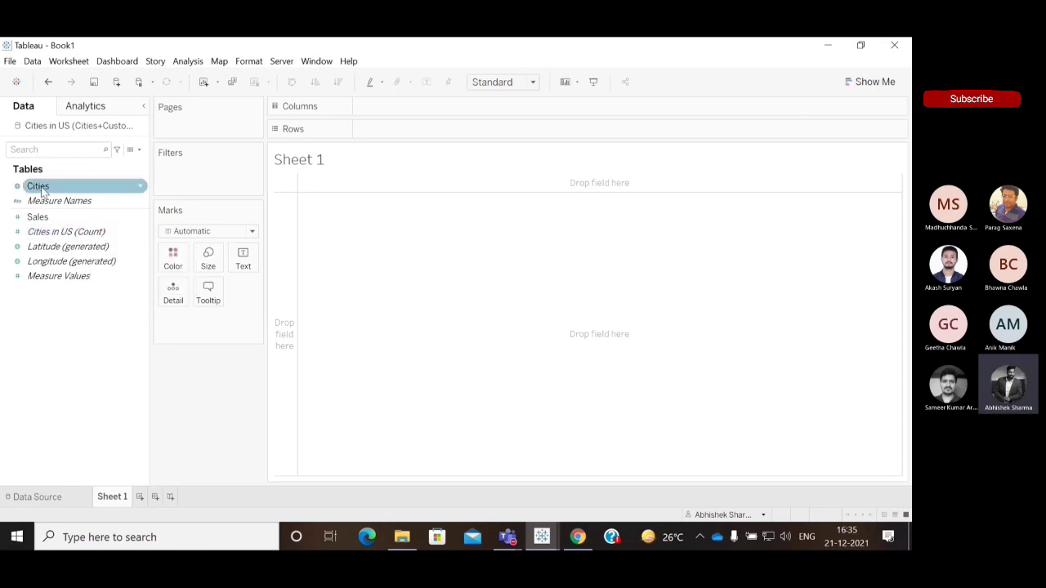
double_click(43, 190)
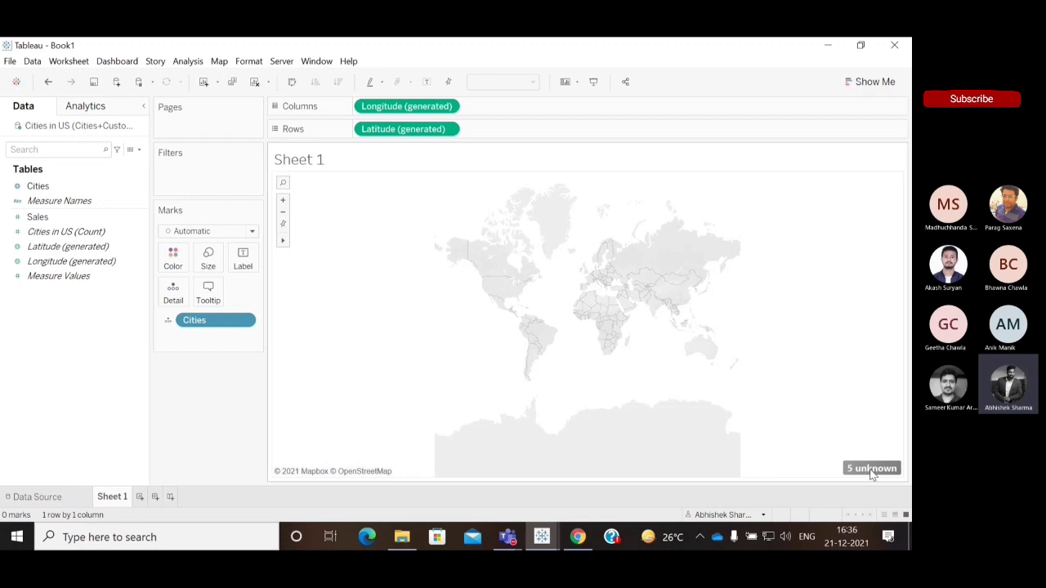
Step: Try showing the unknown Cities values at the default position on the map, and undo it
left_click(873, 469)
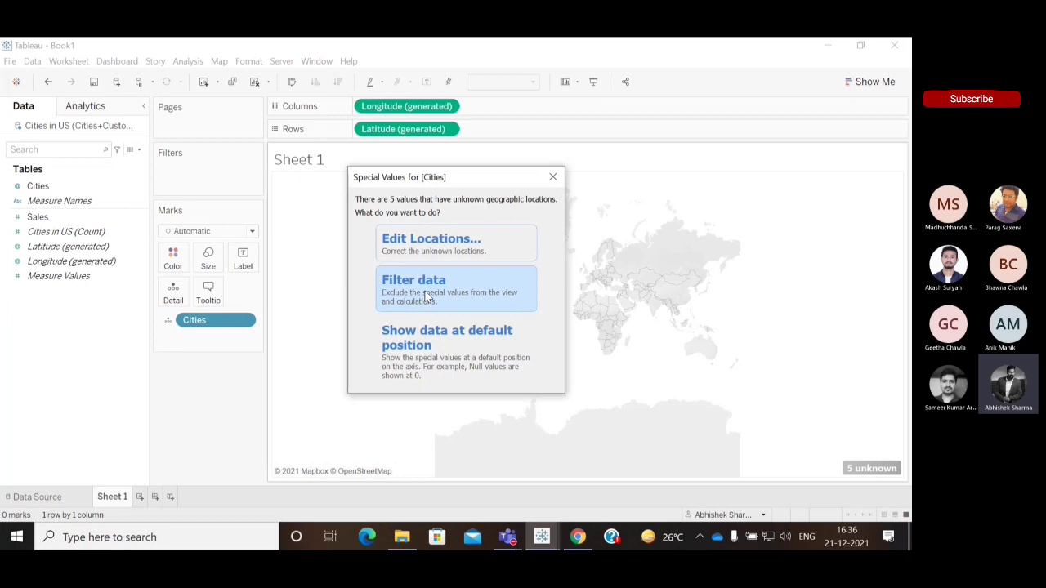
left_click(440, 330)
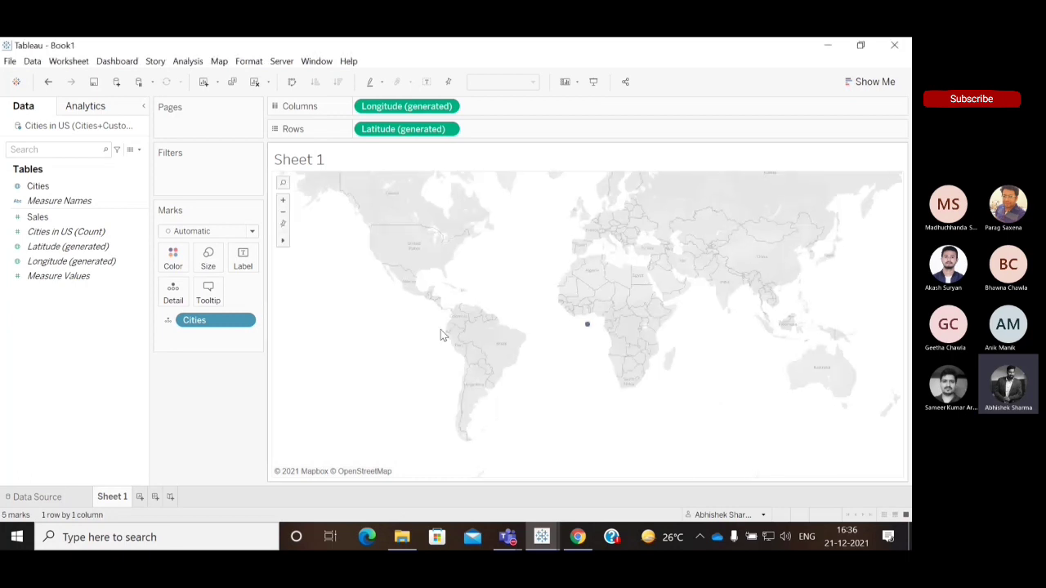
mouse_move(586, 333)
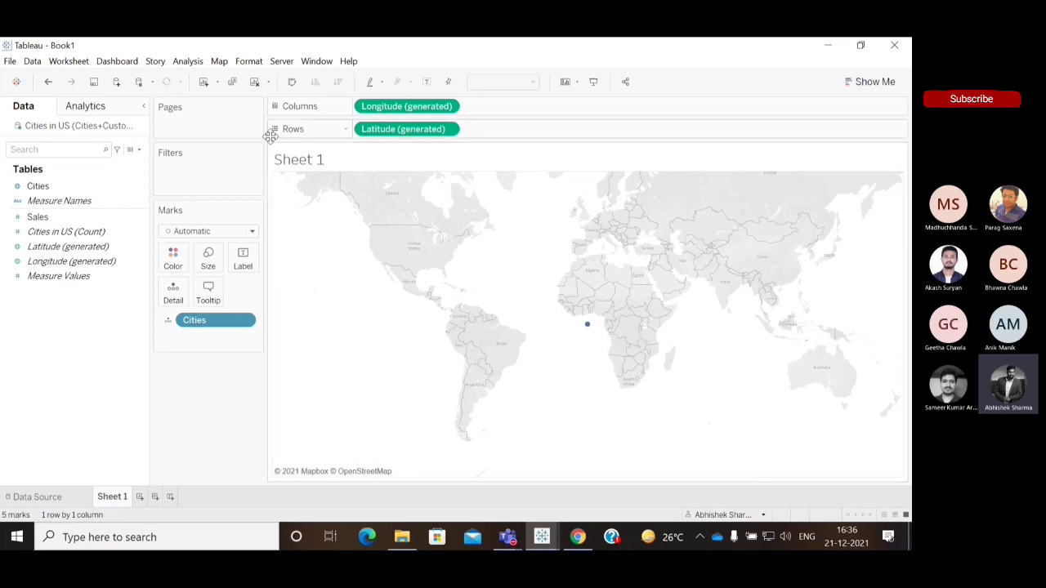
left_click(48, 81)
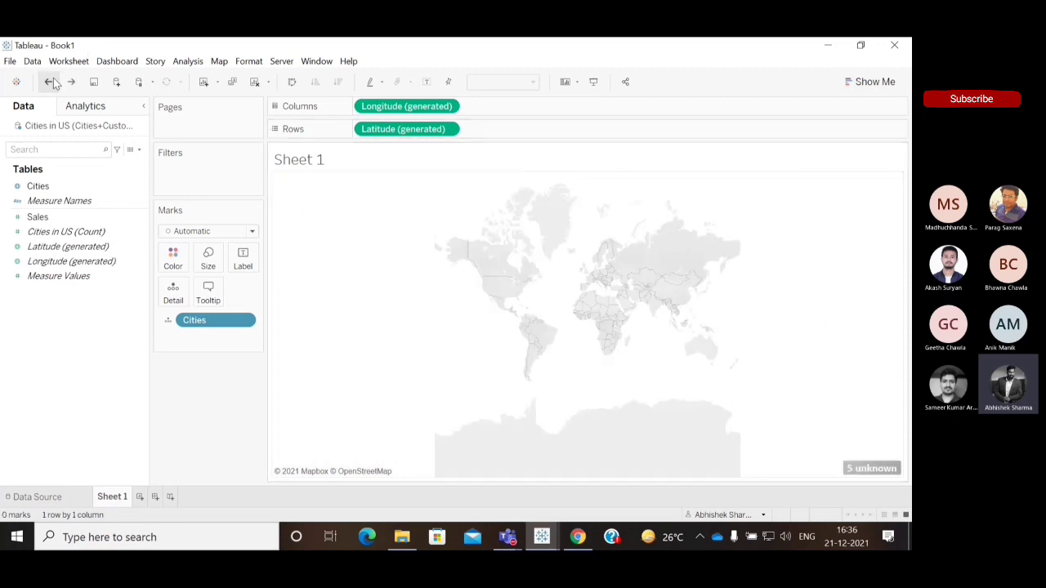
Step: Edit the locations of the unknown cities and fix their country/region to United States
left_click(871, 469)
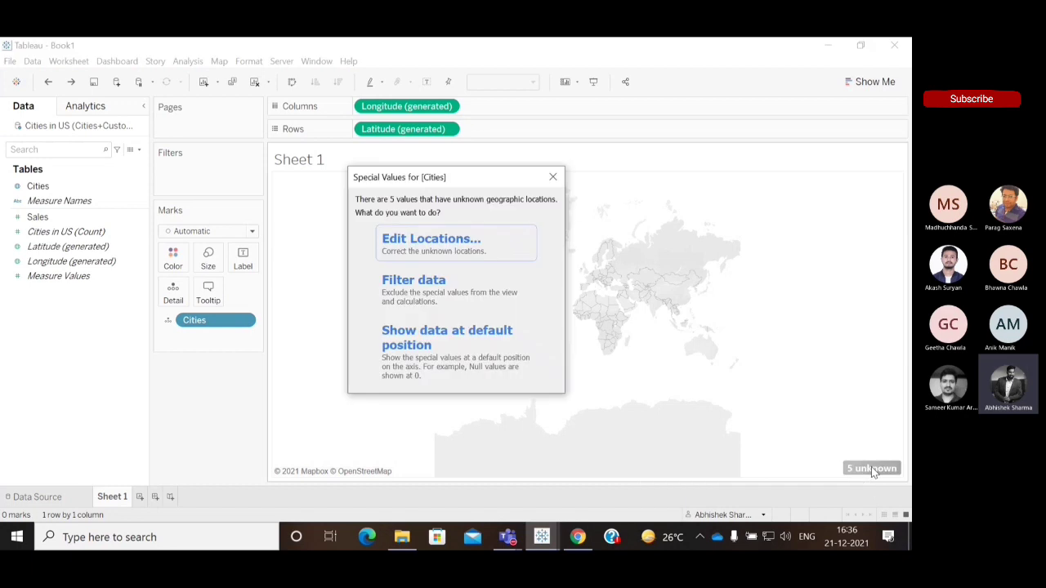
left_click(414, 247)
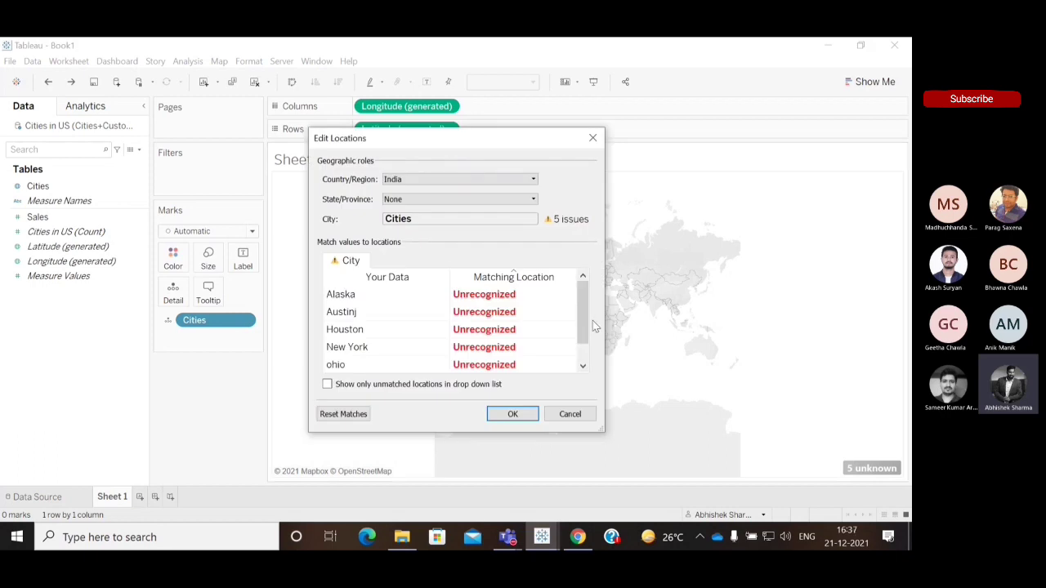
left_click_drag(583, 314, 582, 279)
left_click(536, 180)
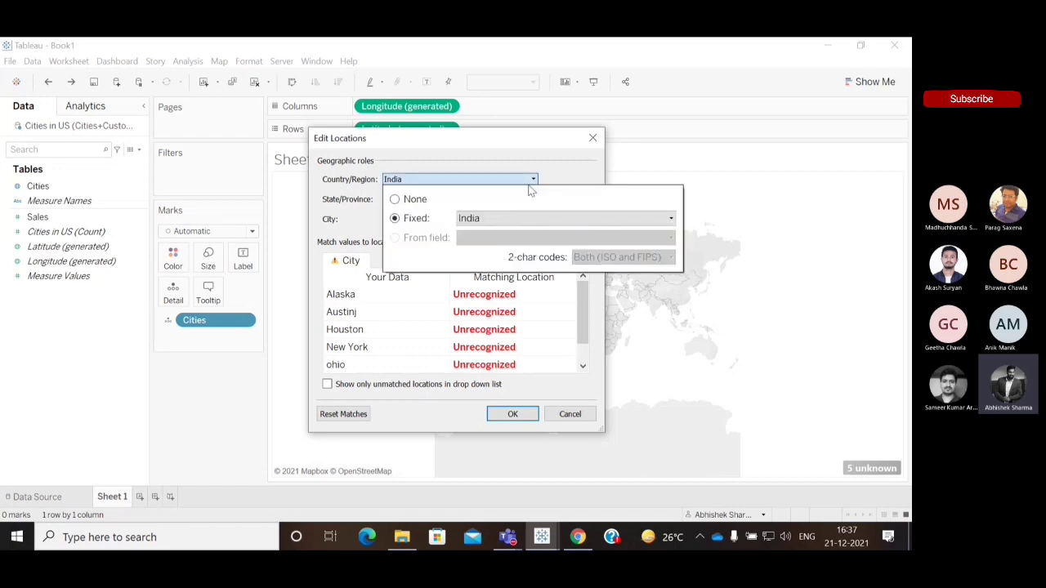
left_click(507, 219)
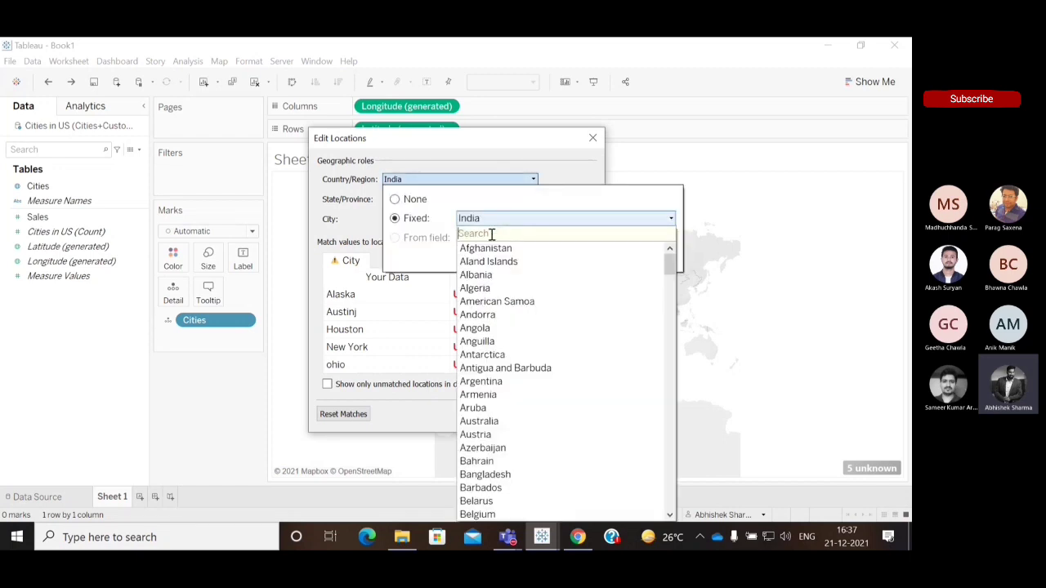
type("united")
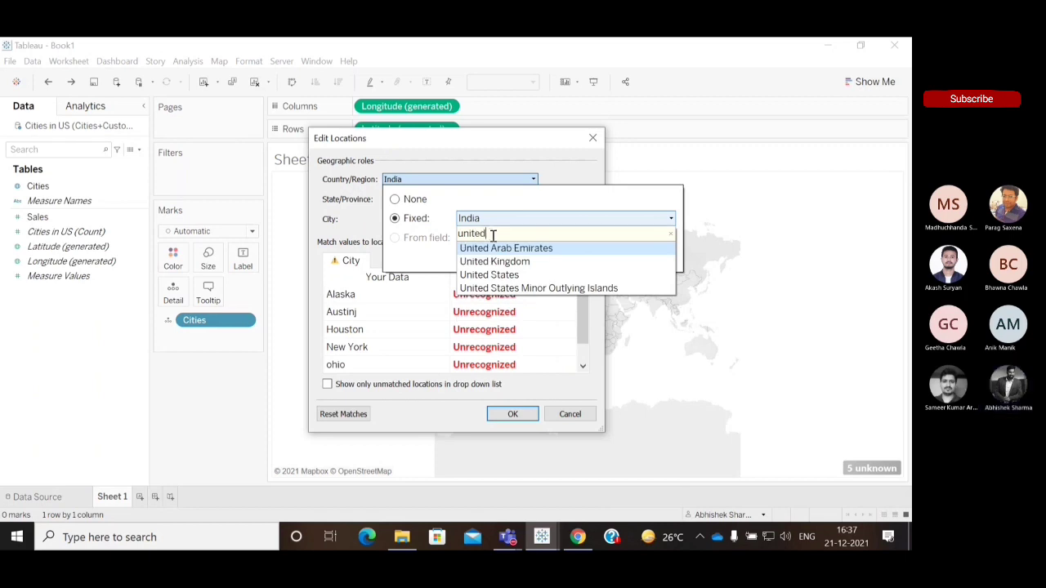
left_click(516, 280)
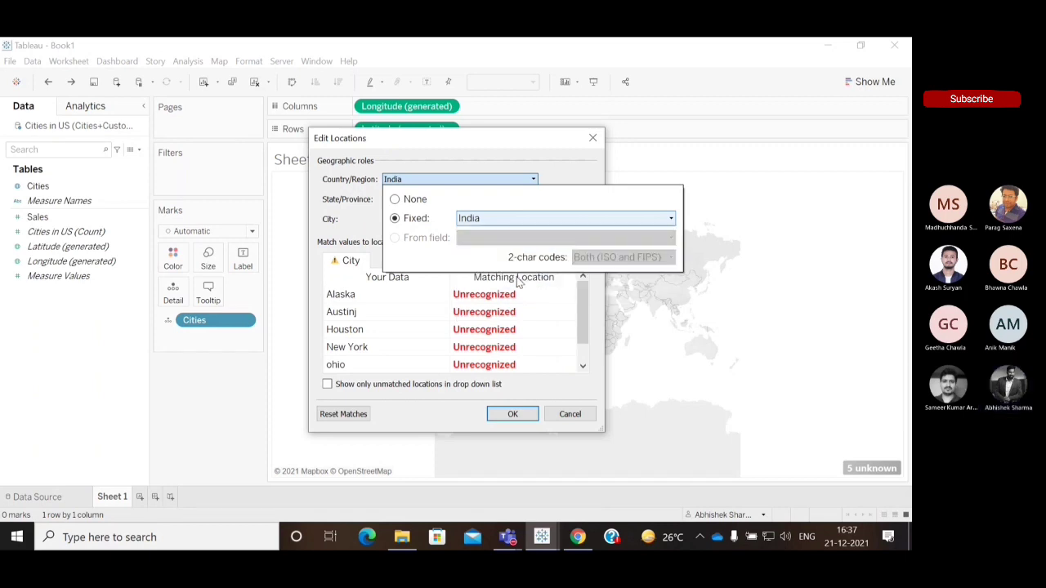
left_click(601, 319)
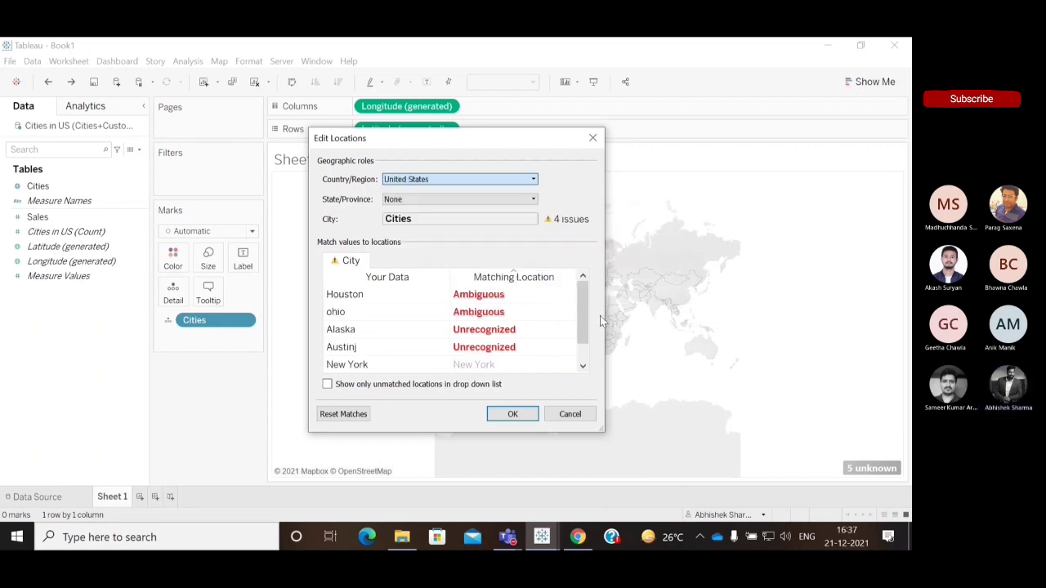
left_click(514, 414)
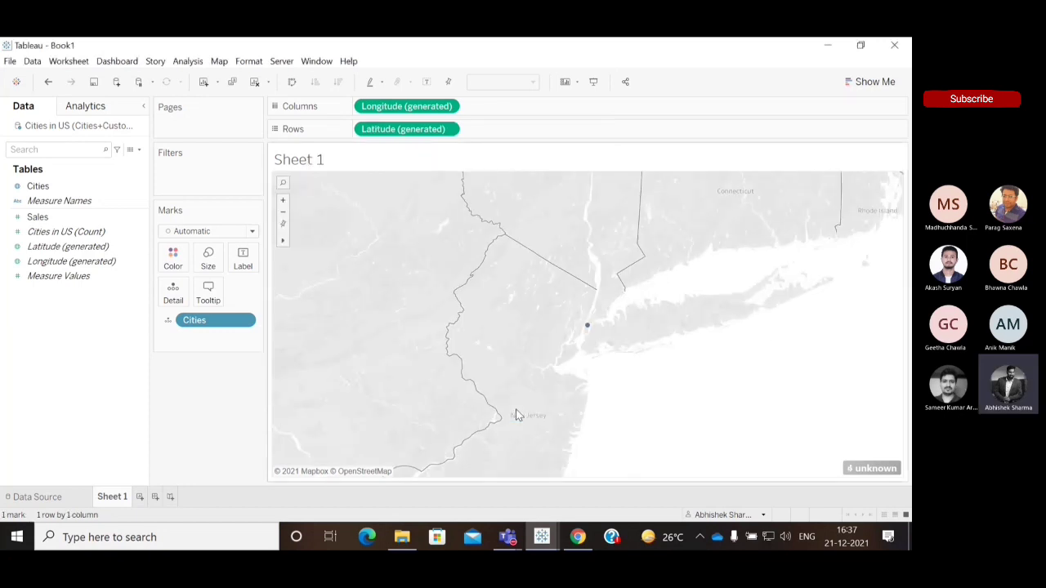
mouse_move(586, 329)
Step: Match the misspelled Austinj value to the location Austin in the city locations and apply the change
left_click(857, 471)
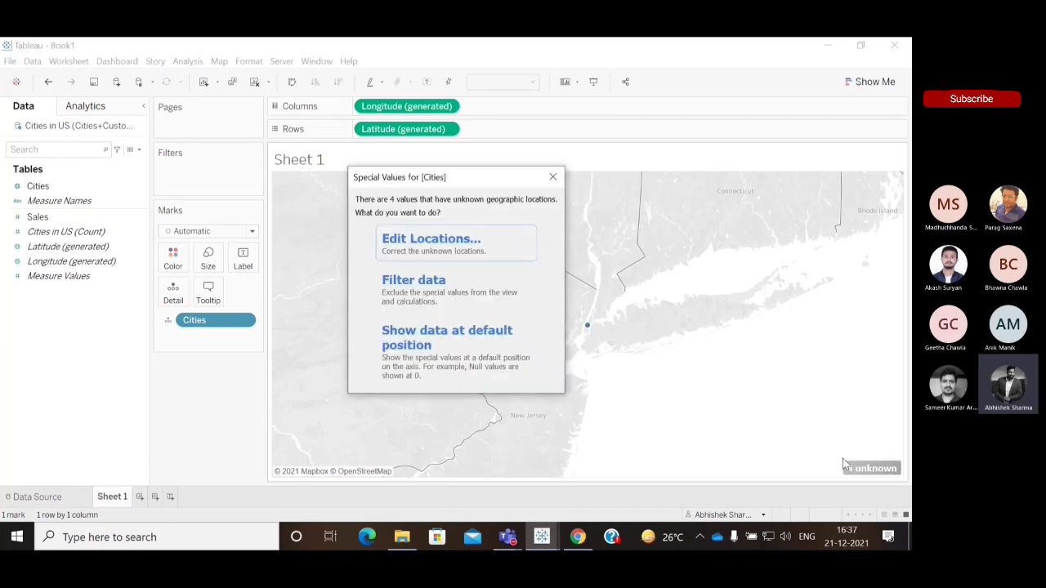
left_click(413, 241)
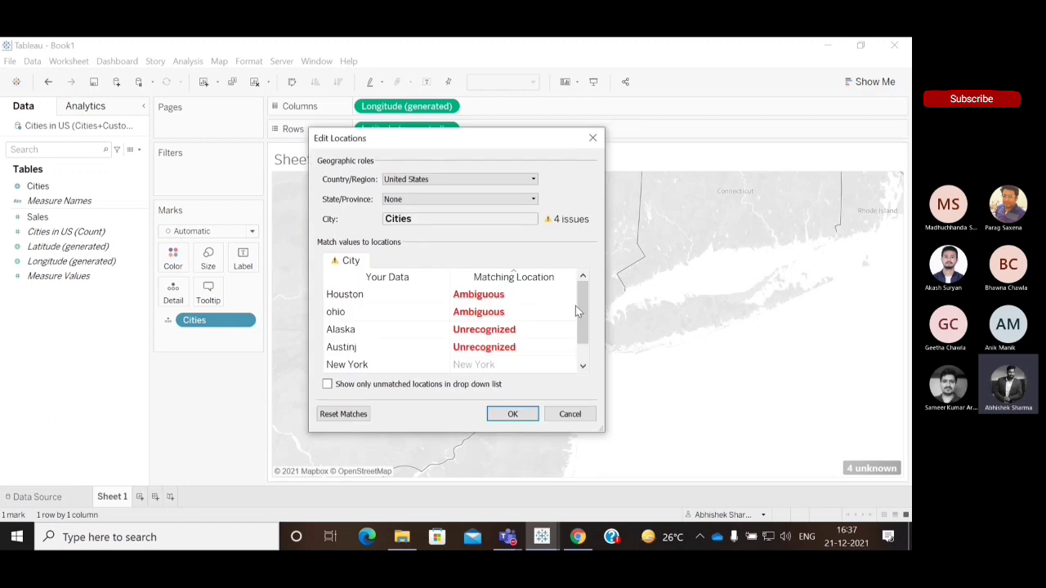
left_click_drag(583, 336, 583, 295)
left_click(517, 347)
type("austin")
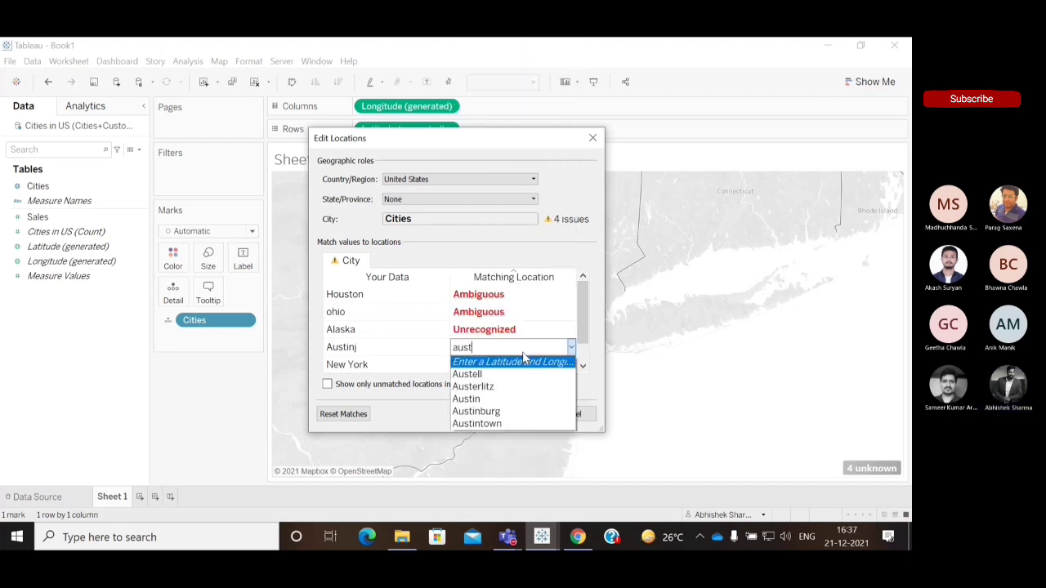
left_click(496, 374)
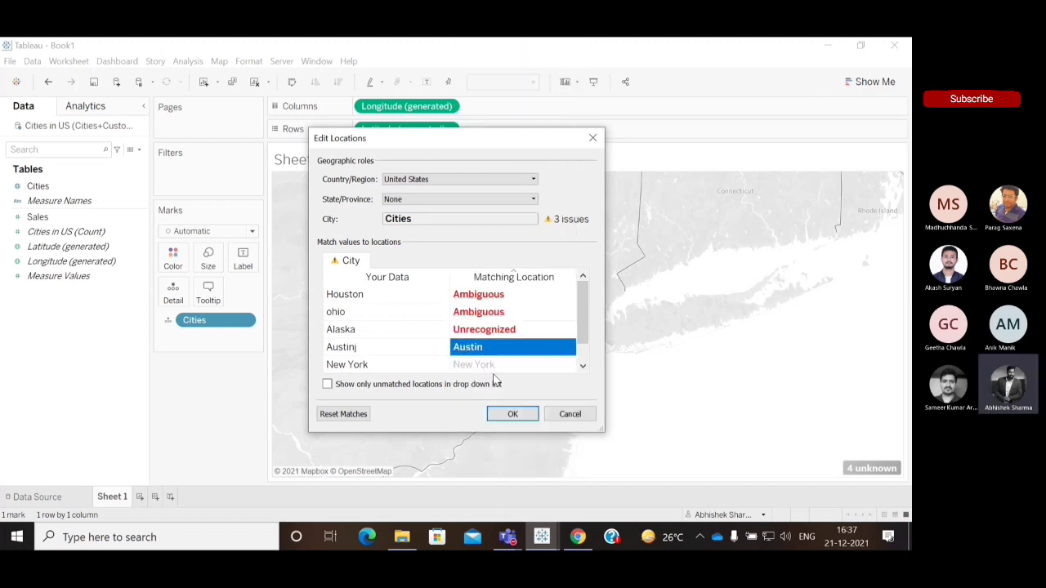
left_click(513, 414)
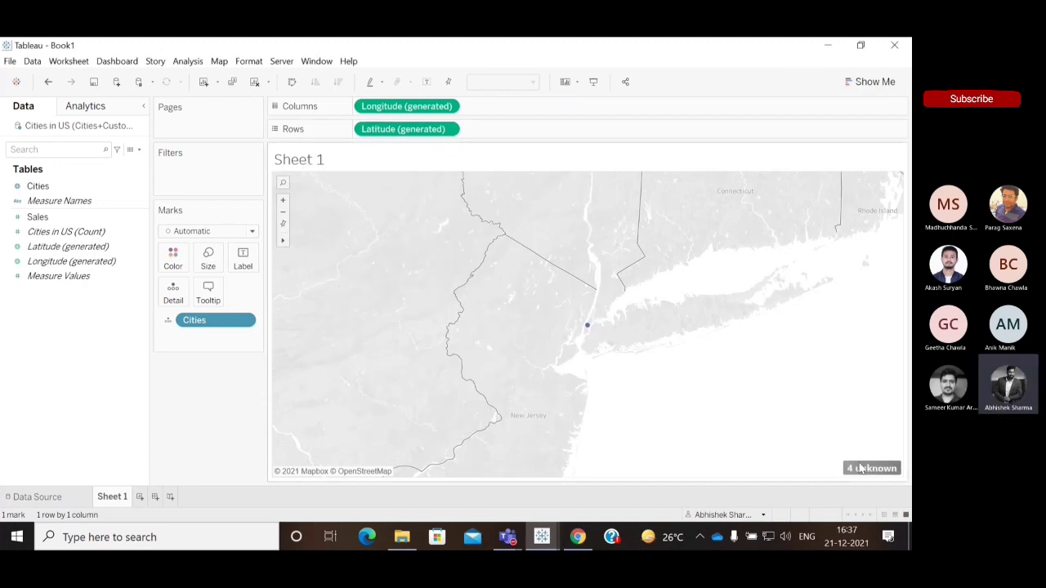
Step: Reopen the location matches for Cities and open the manual latitude and longitude entry for ohio
left_click(283, 214)
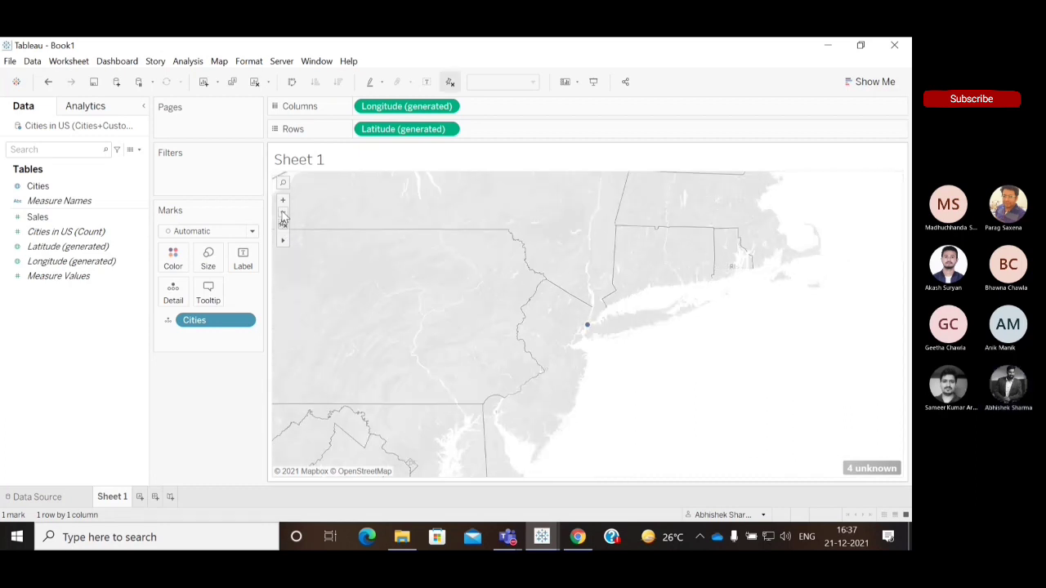
left_click(869, 469)
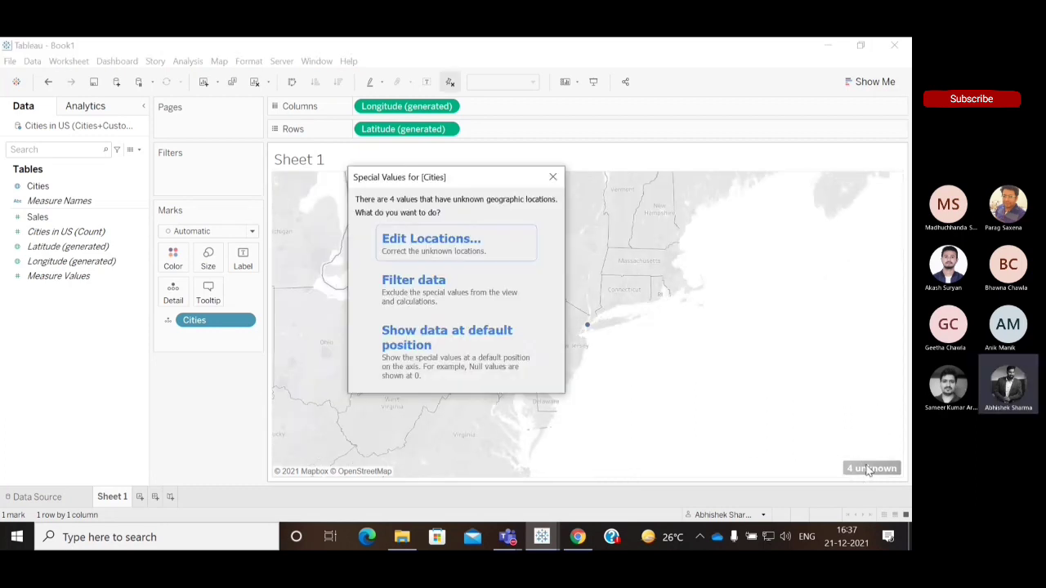
left_click(438, 247)
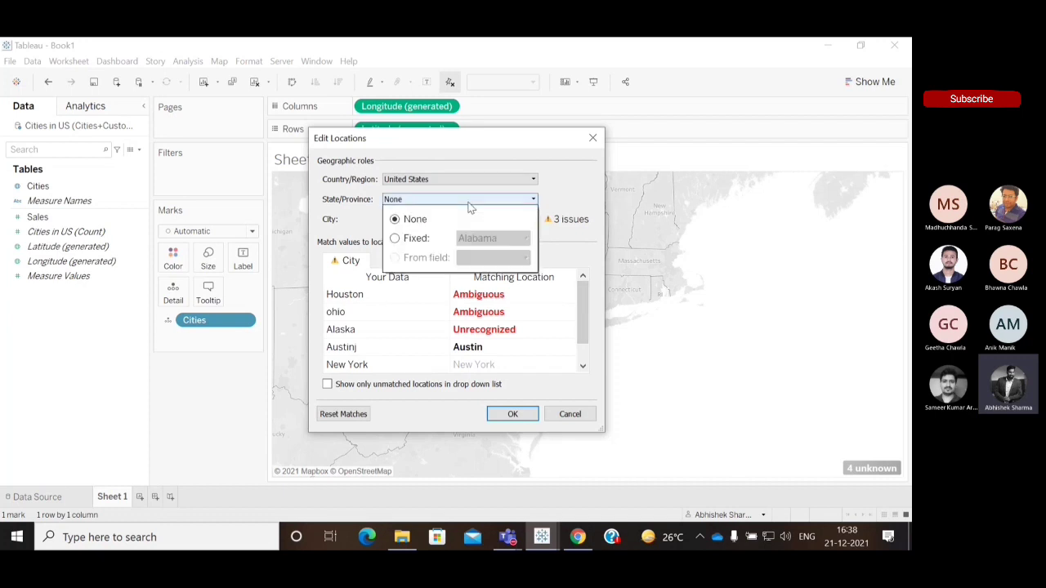
left_click(572, 189)
left_click_drag(579, 324, 583, 365)
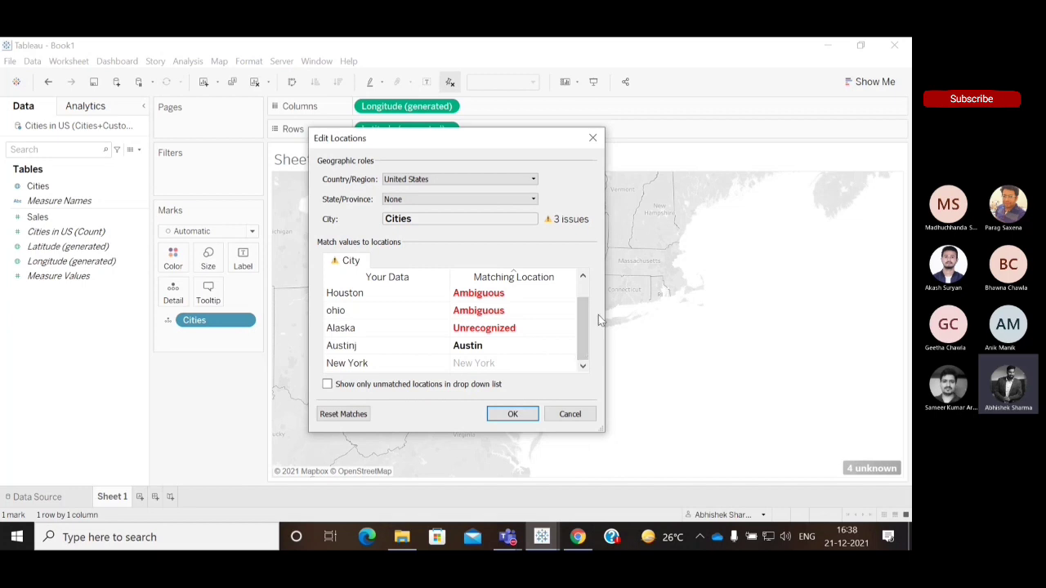
left_click_drag(583, 319, 580, 365)
left_click(494, 182)
left_click(516, 304)
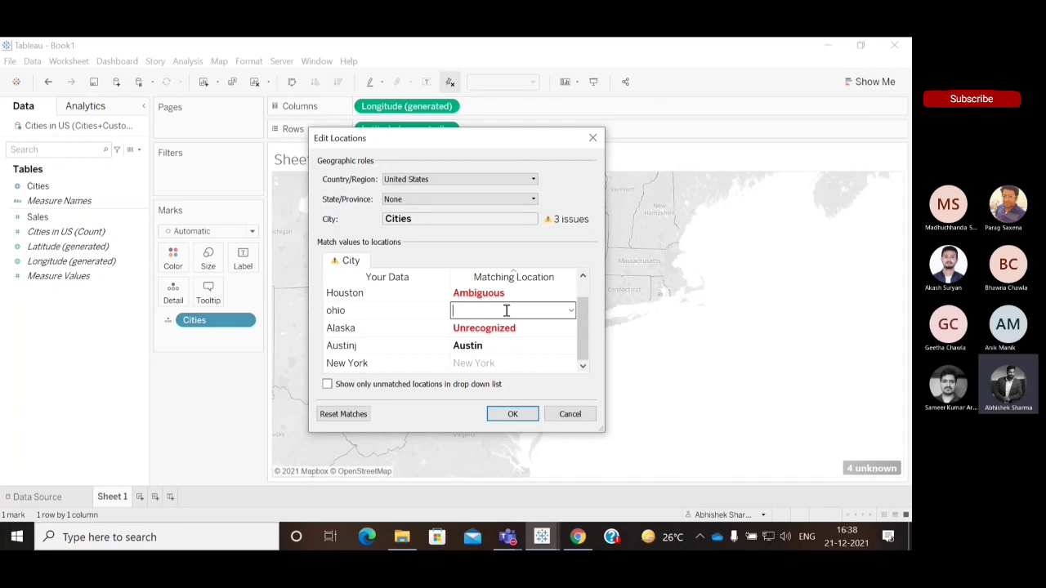
left_click(571, 310)
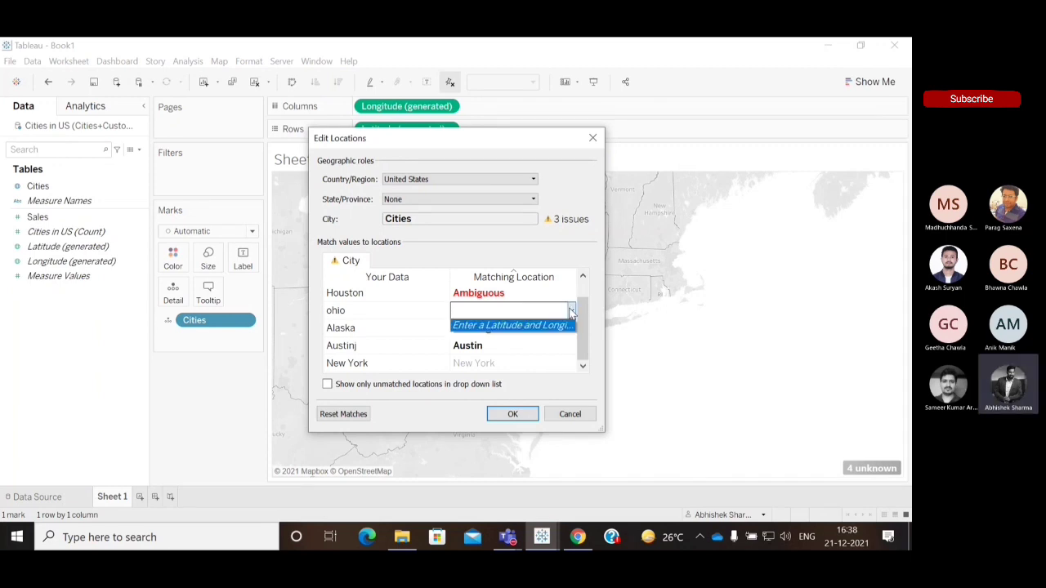
left_click(479, 326)
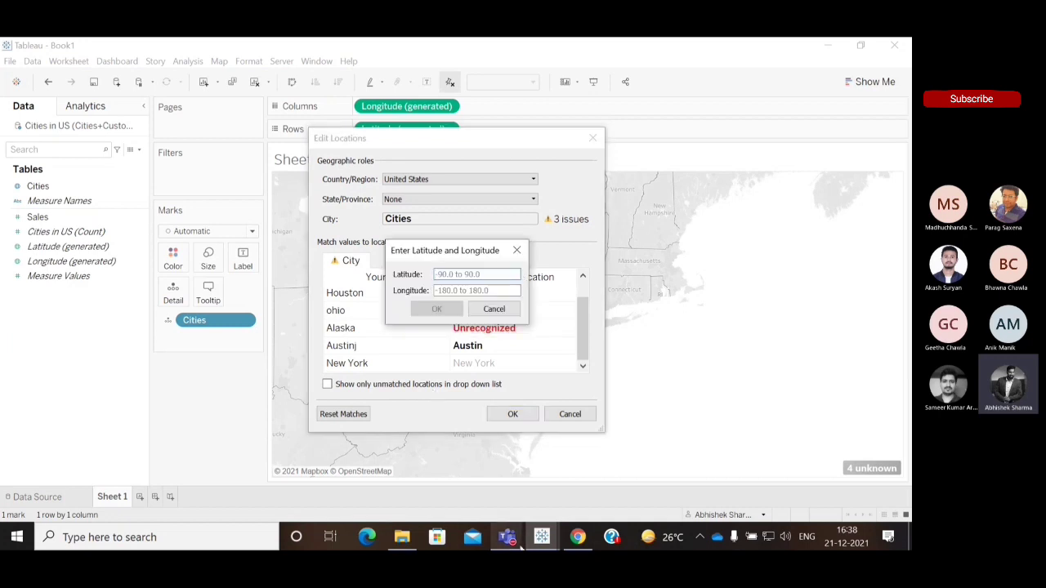
Step: Switch to Chrome and search the web in a new tab for "ohio latitude and longitude"
left_click(578, 536)
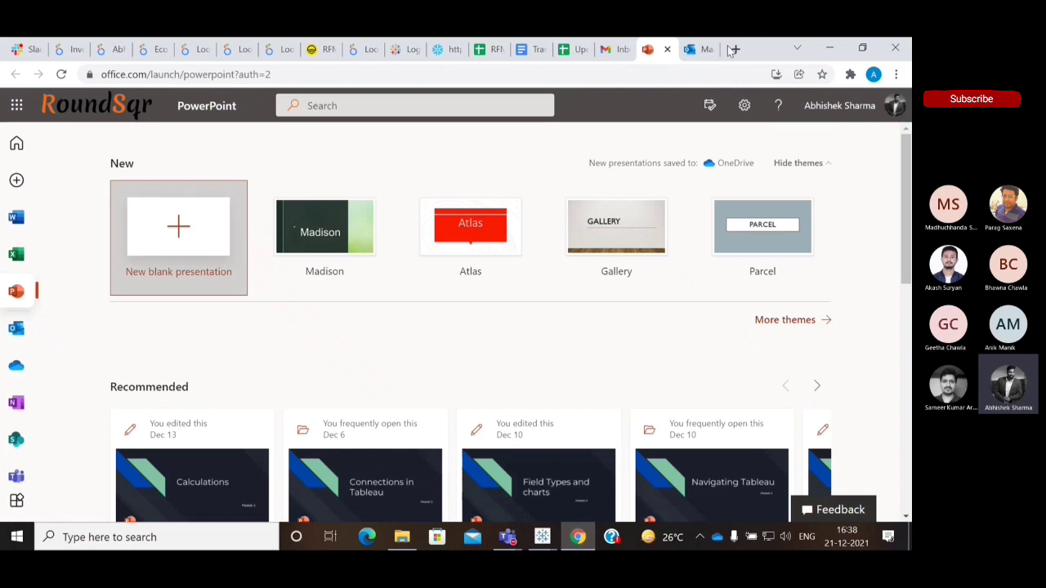
left_click(735, 49)
left_click(431, 75)
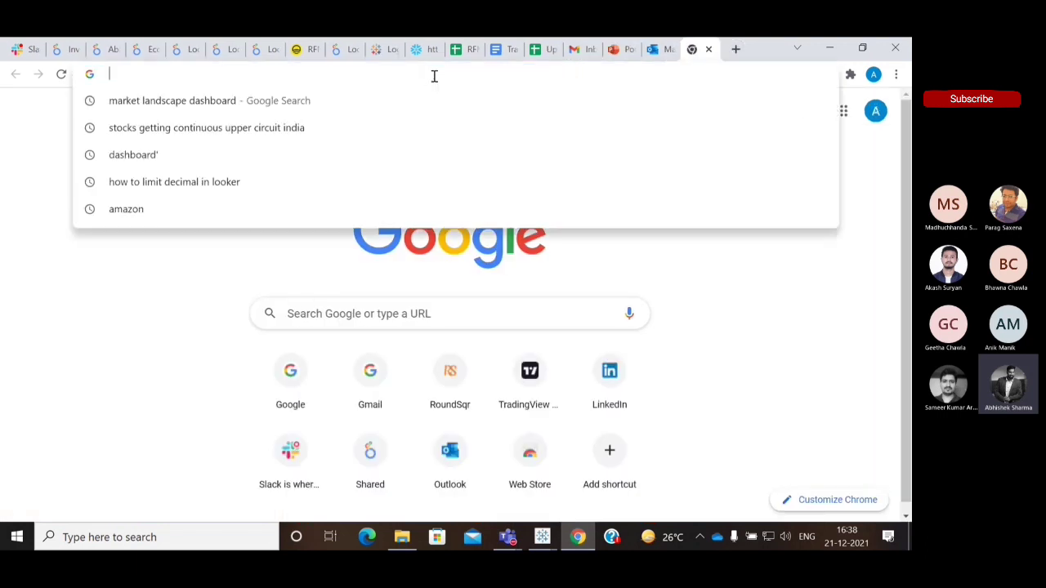
type("ohio ")
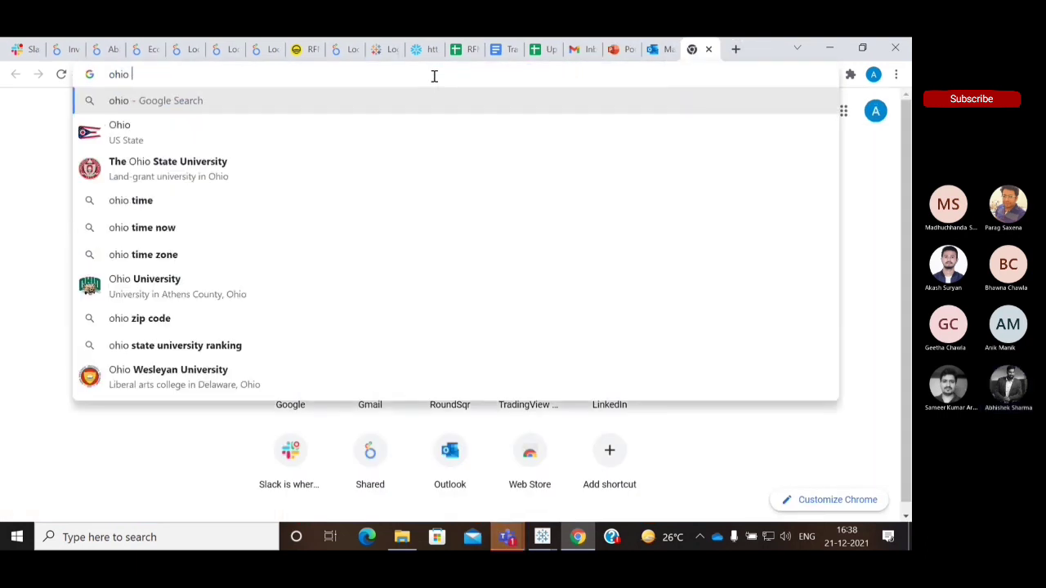
type("l")
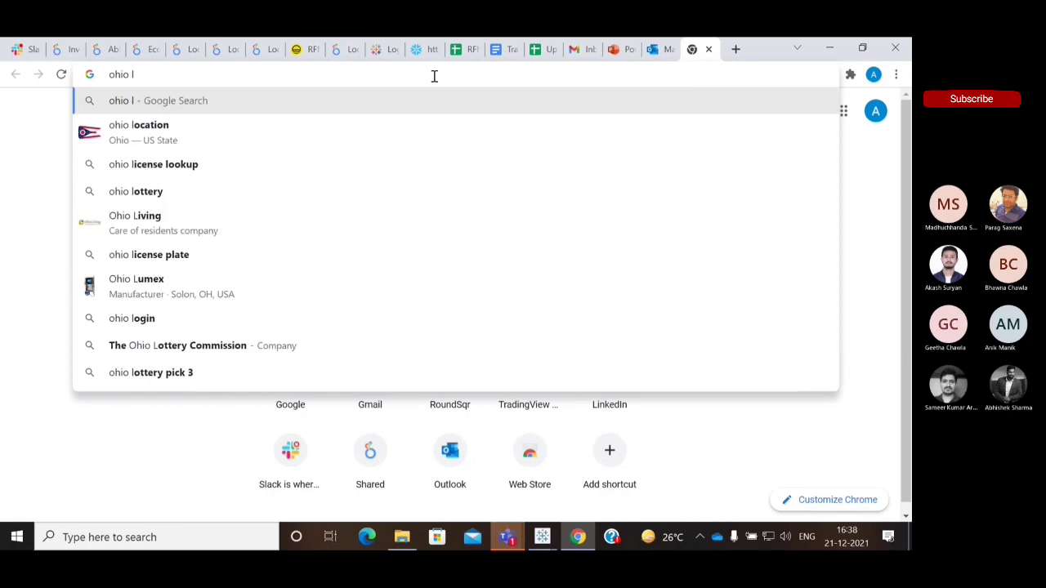
type("ati")
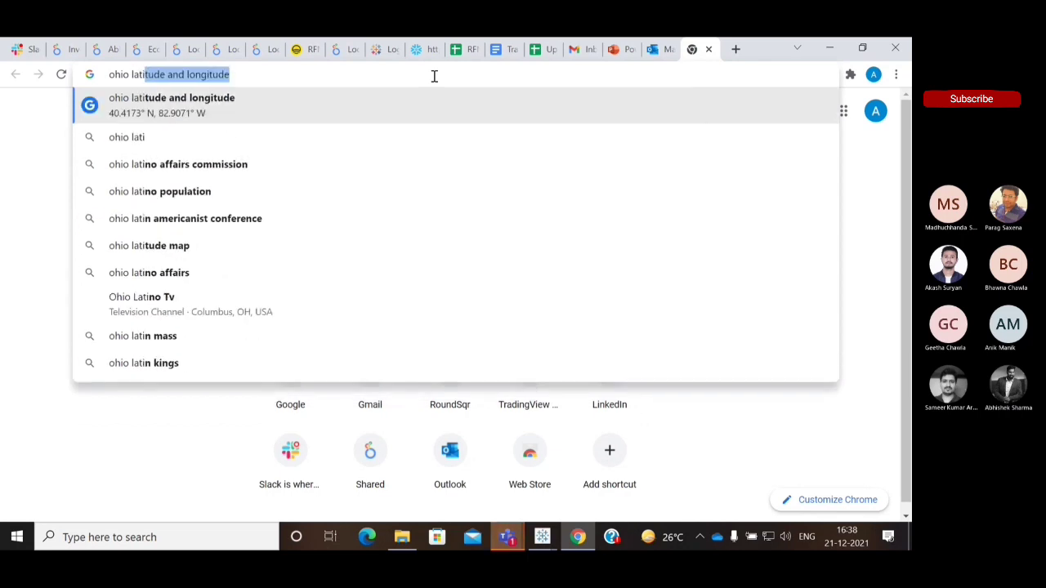
type("tude and longitu")
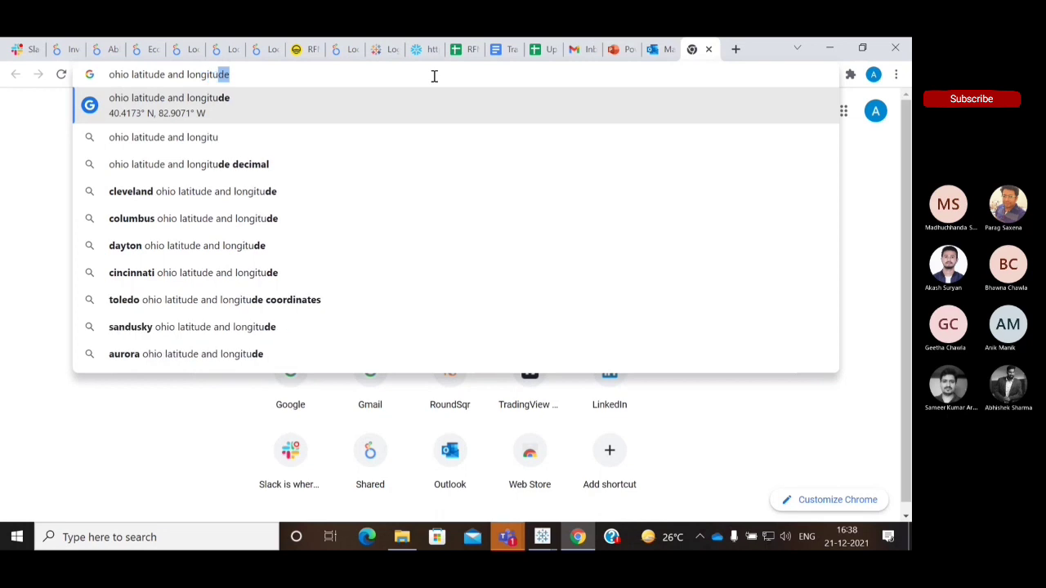
key("Return")
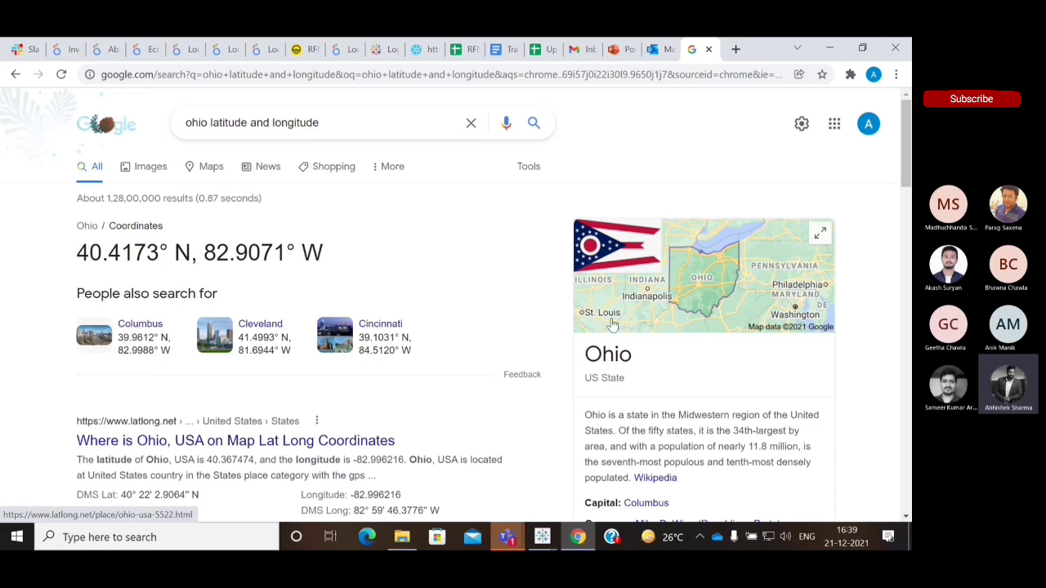
Step: Copy Ohio's decimal latitude from the latlong.net result and enter 40.367474 as the ohio latitude in the Tableau Book1 workbook
mouse_move(906, 182)
left_mouse_down()
mouse_move(907, 280)
mouse_move(908, 168)
left_mouse_up()
scroll(357, 323, "down", 2)
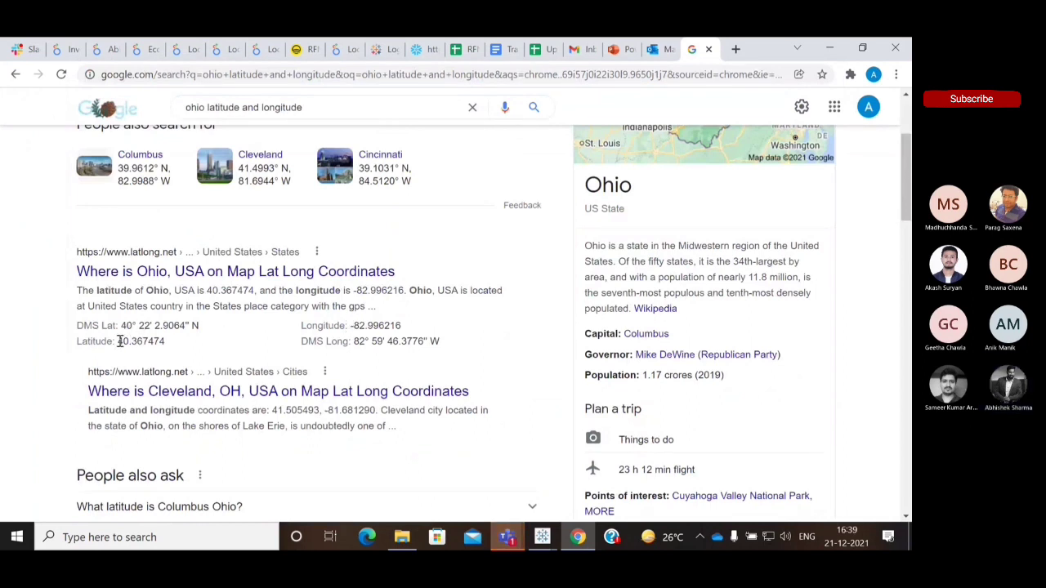
left_click_drag(120, 340, 167, 343)
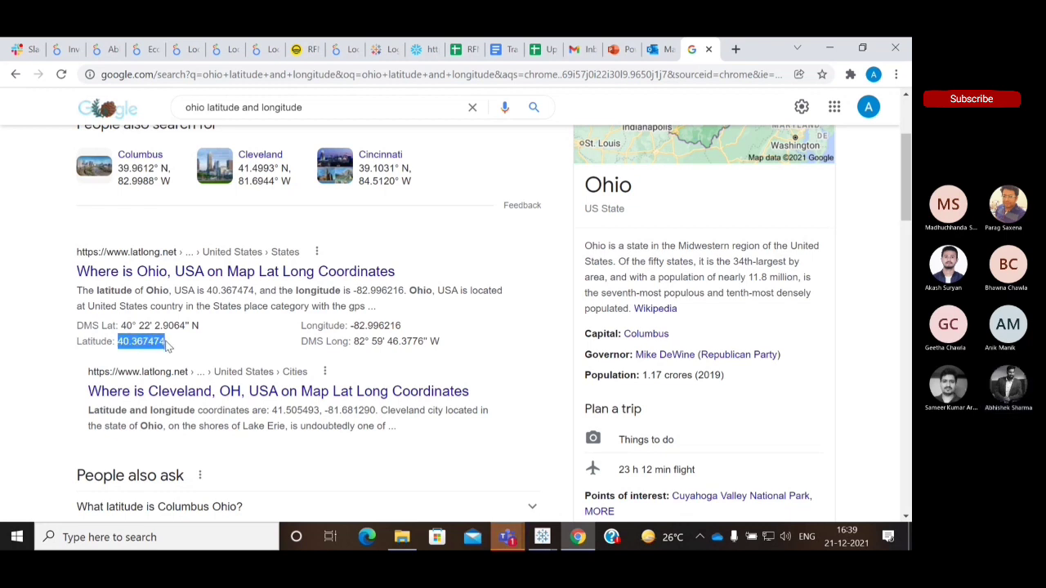
left_click(541, 537)
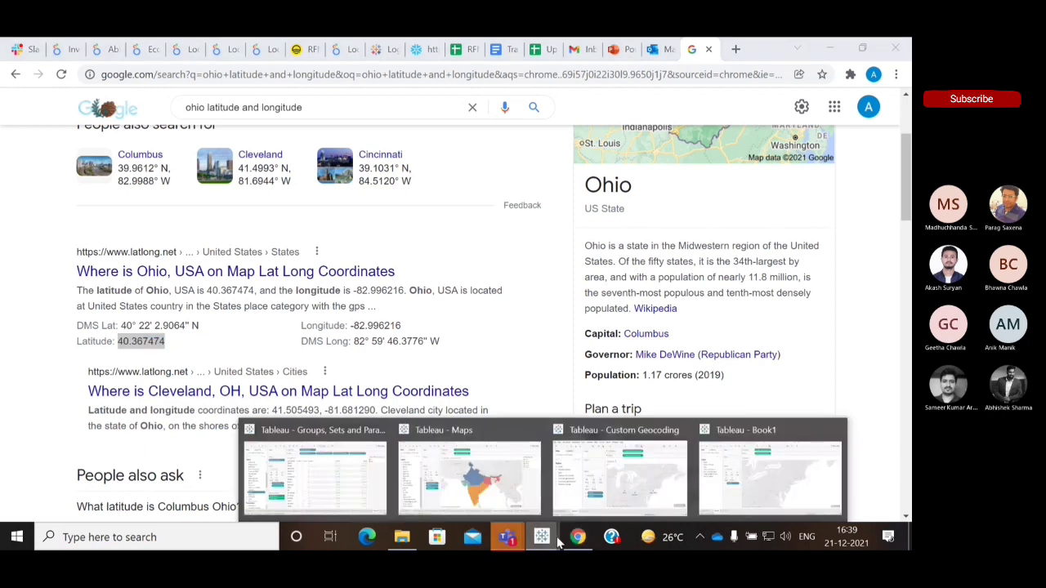
left_click(748, 470)
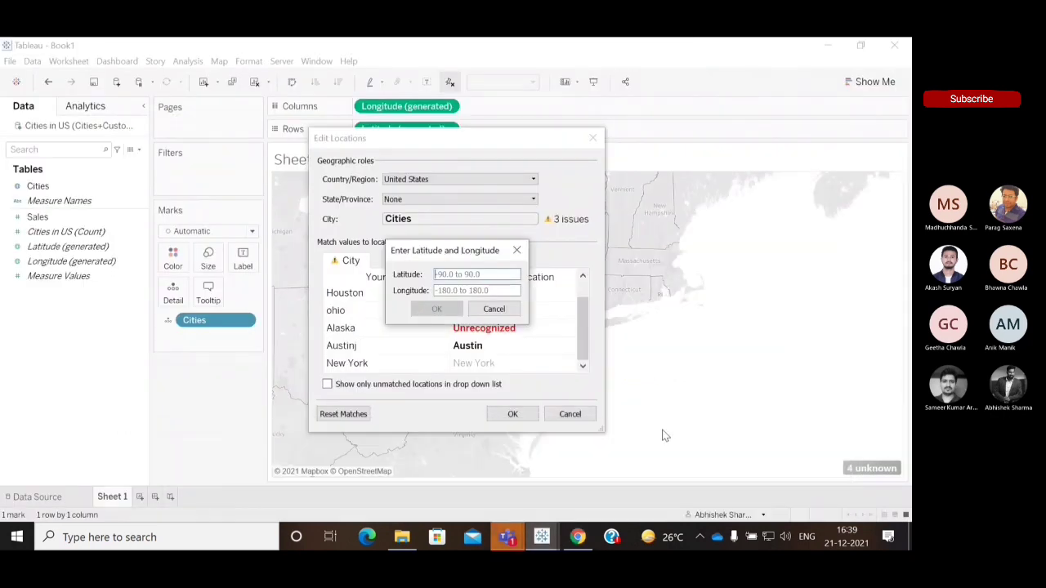
left_click(449, 273)
type("40.367474")
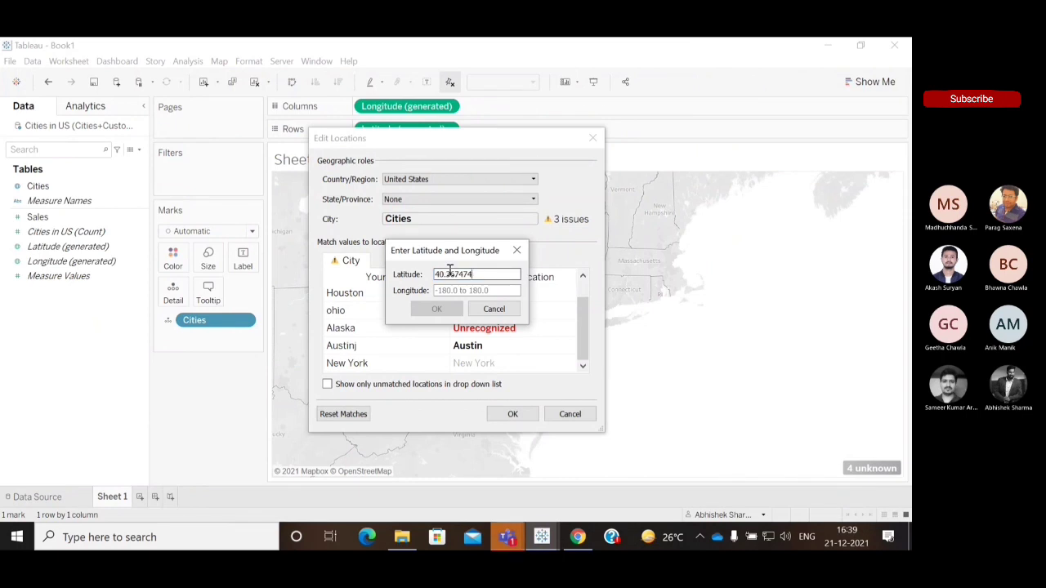
Step: Copy Ohio's decimal longitude from Chrome, enter -82.996216 as the ohio longitude in Tableau, and apply the location changes
left_click(577, 537)
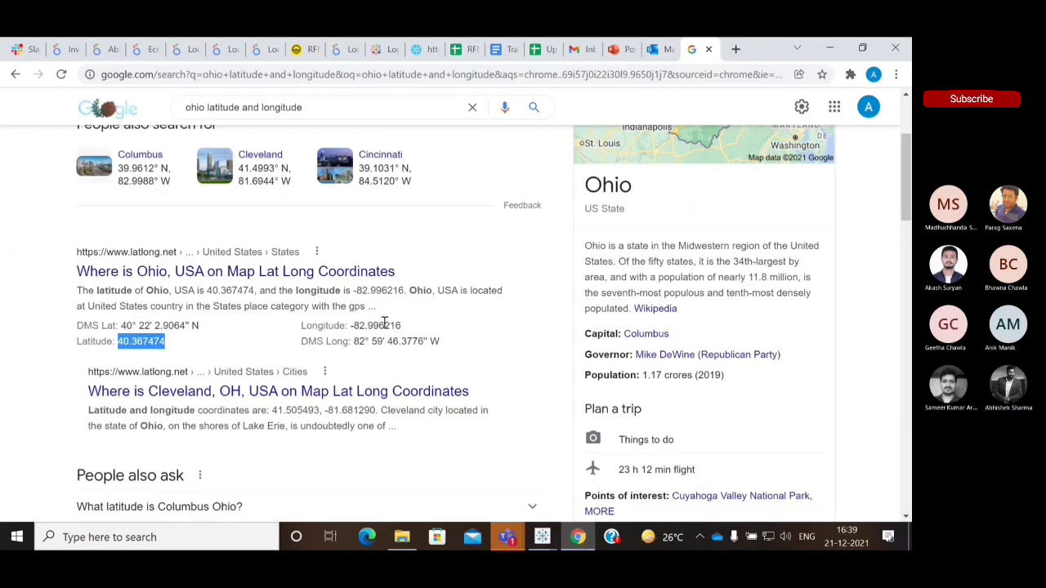
left_click_drag(351, 325, 402, 326)
key("ctrl+c")
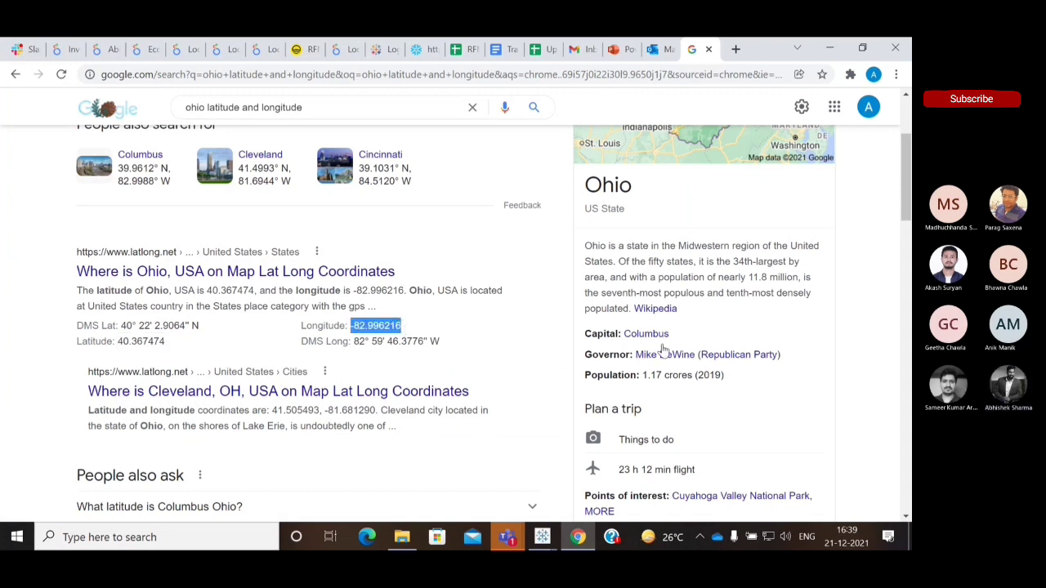
left_click(829, 47)
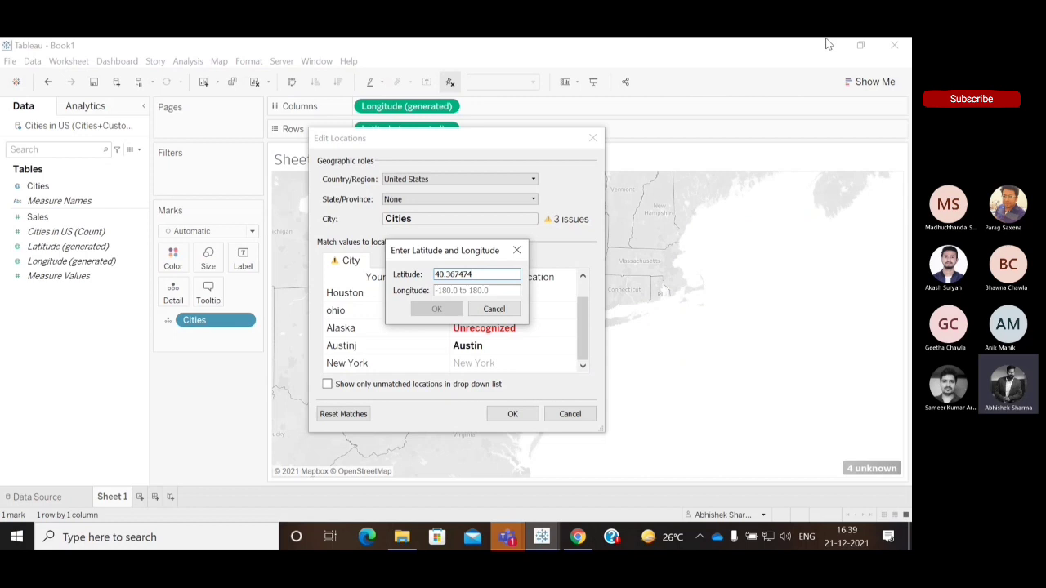
left_click(471, 289)
key("ctrl+v")
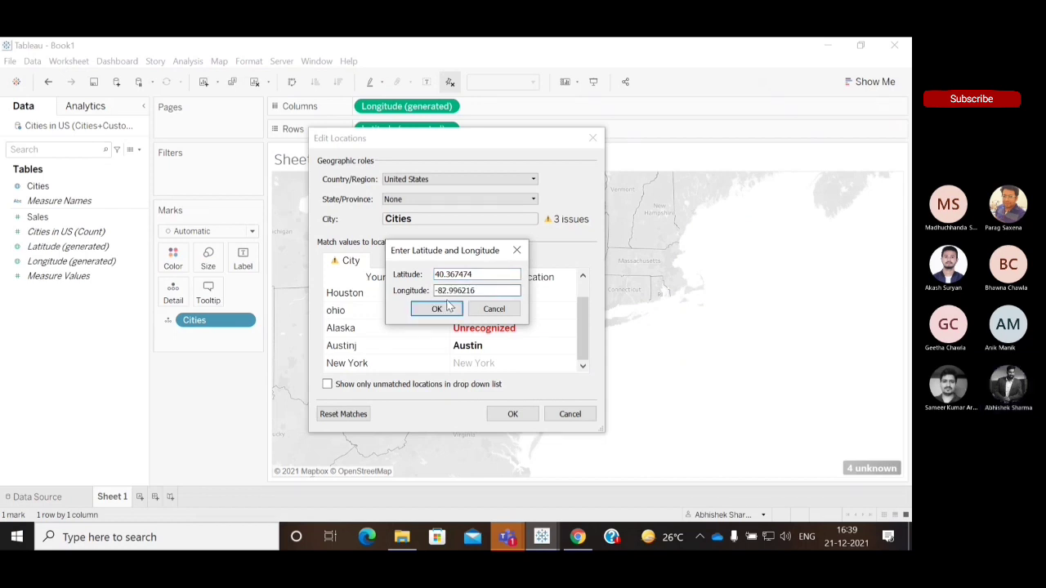
left_click(441, 309)
left_click(512, 414)
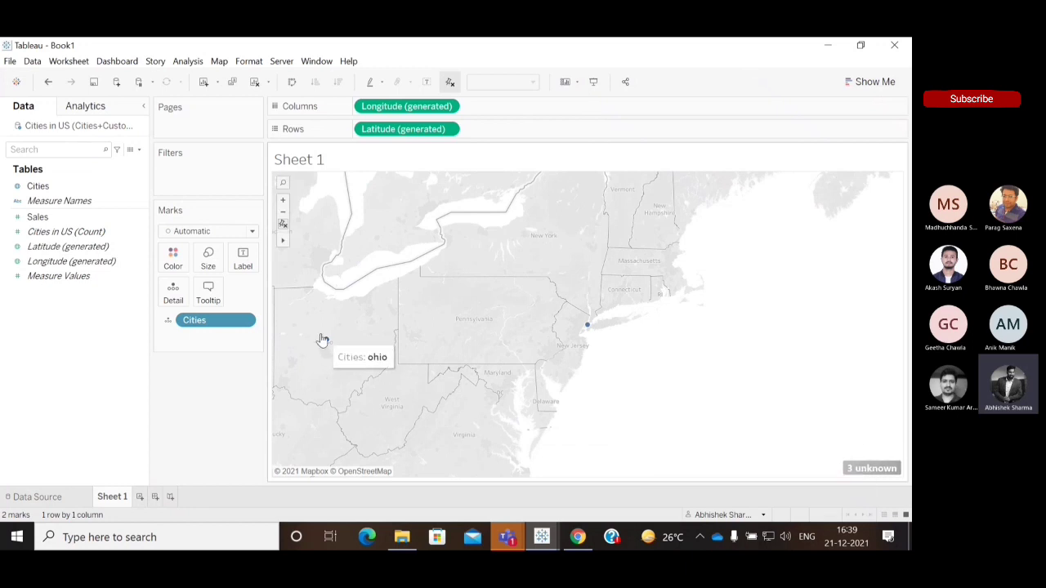
Step: Check the ohio mark on the map, then review the location matches of the remaining unknown cities without changing them
left_click_drag(307, 320, 355, 369)
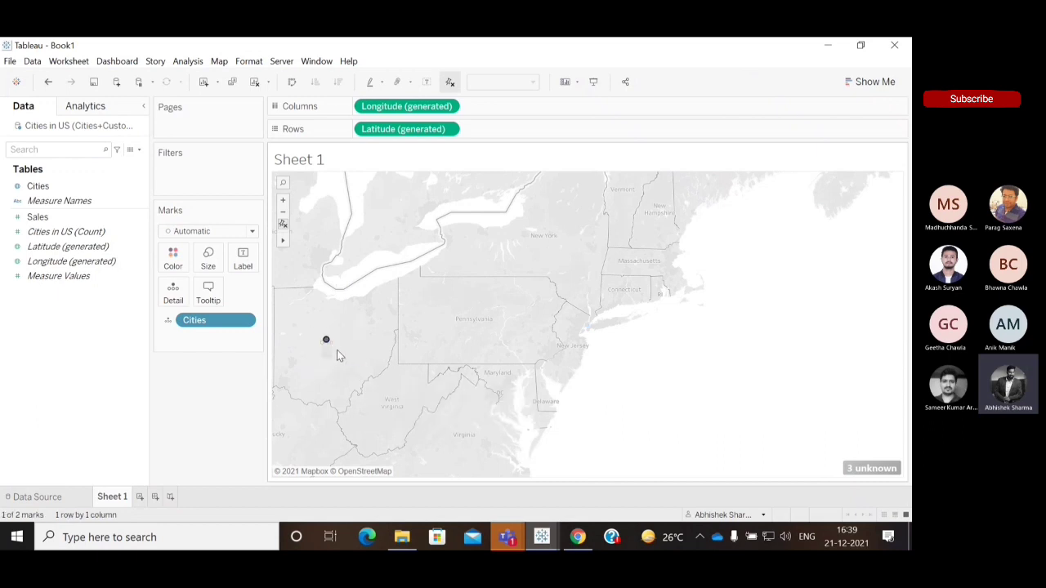
left_click(344, 355)
left_click(871, 471)
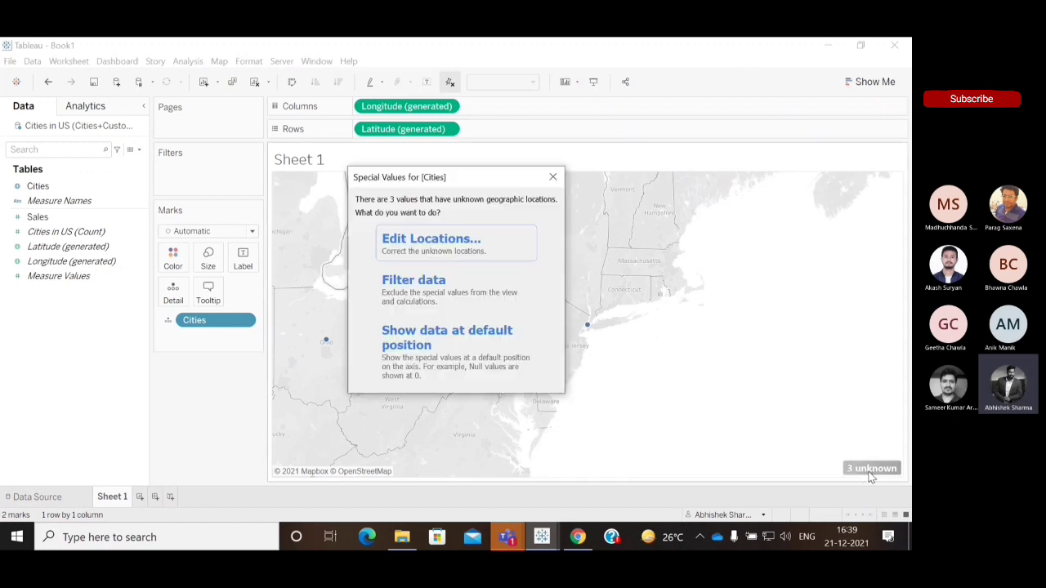
left_click(475, 237)
left_click_drag(581, 316, 590, 276)
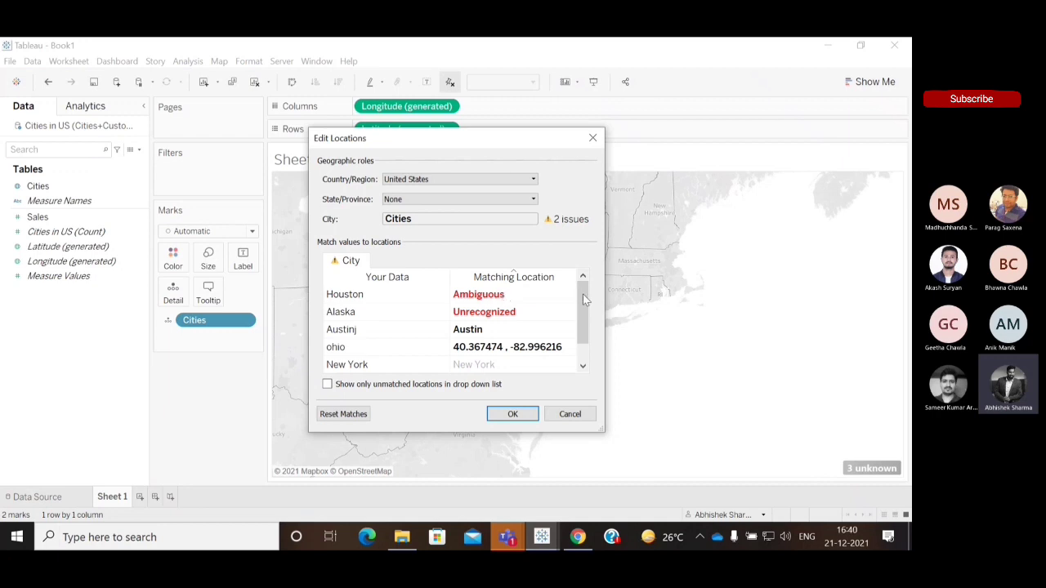
left_click_drag(582, 299, 584, 275)
left_click(594, 140)
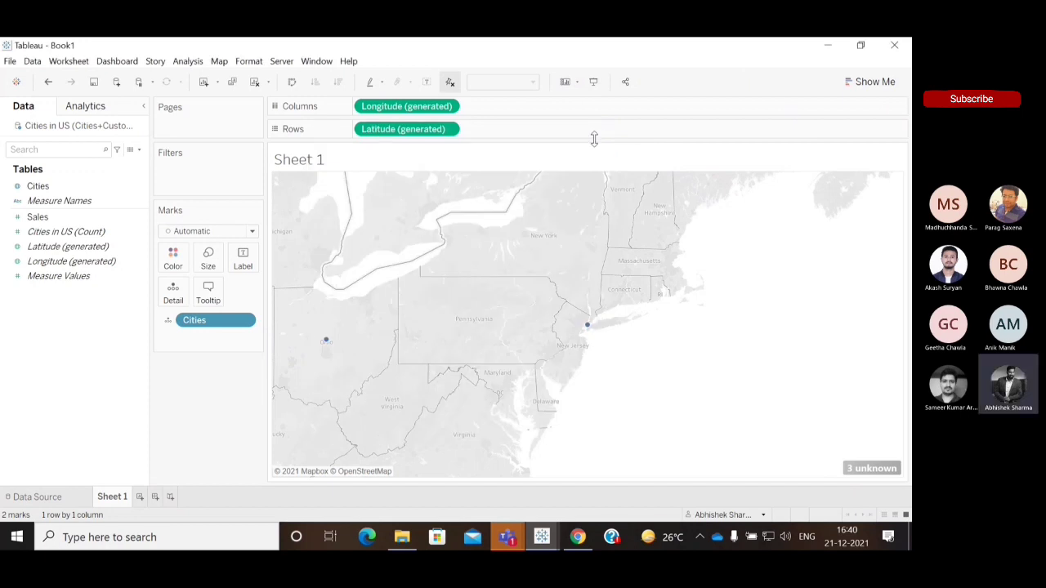
Step: Switch to Microsoft Teams, read the newest reply in the activity feed, and return to Tableau
left_click(517, 540)
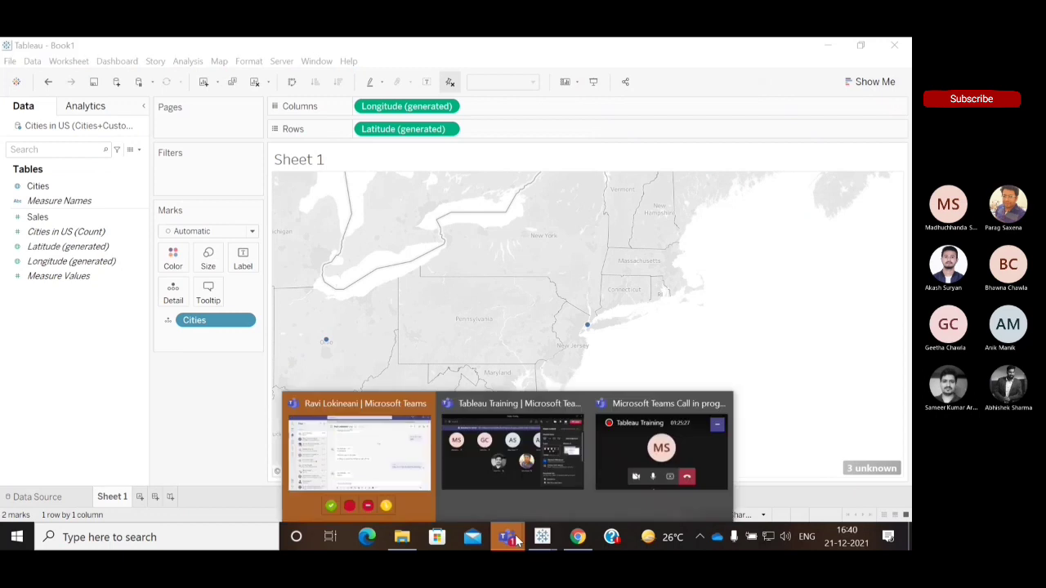
left_click(415, 480)
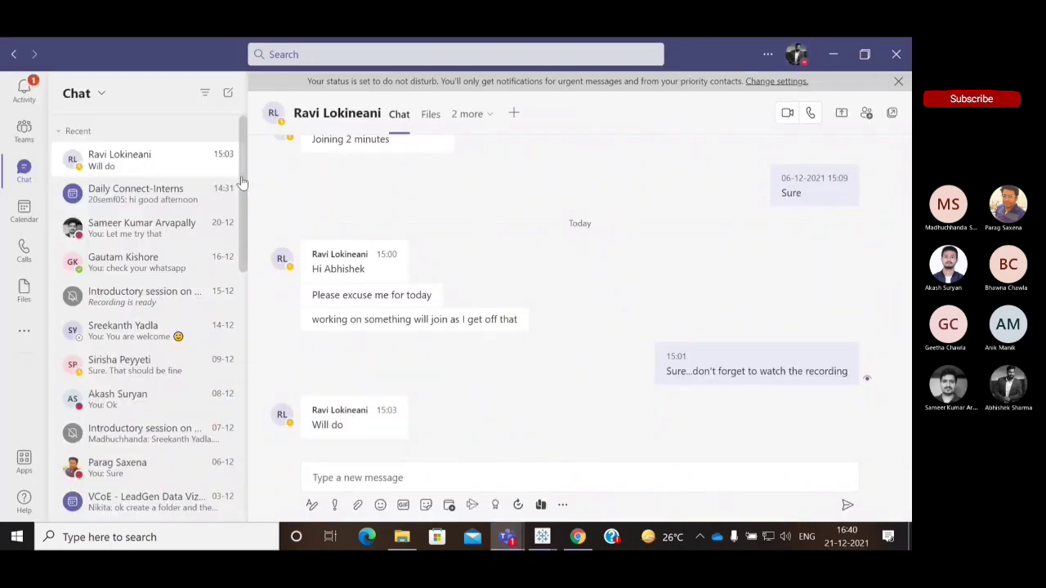
left_click(16, 90)
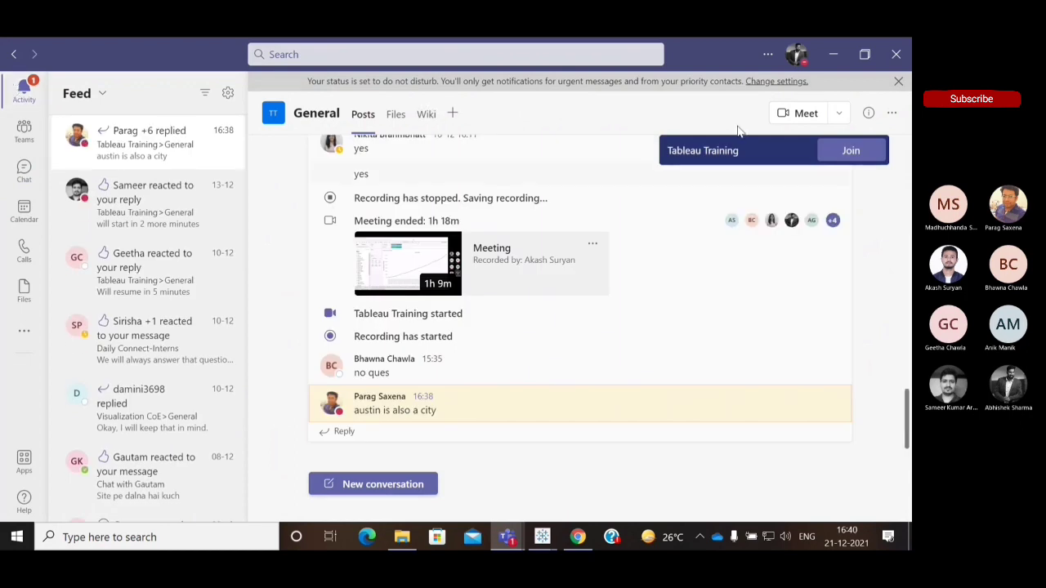
left_click(835, 55)
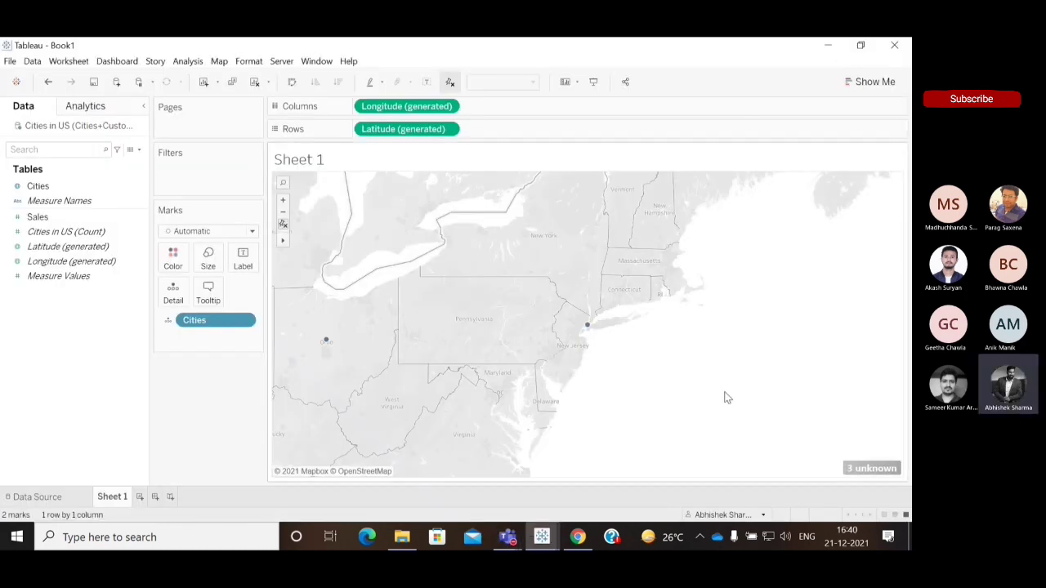
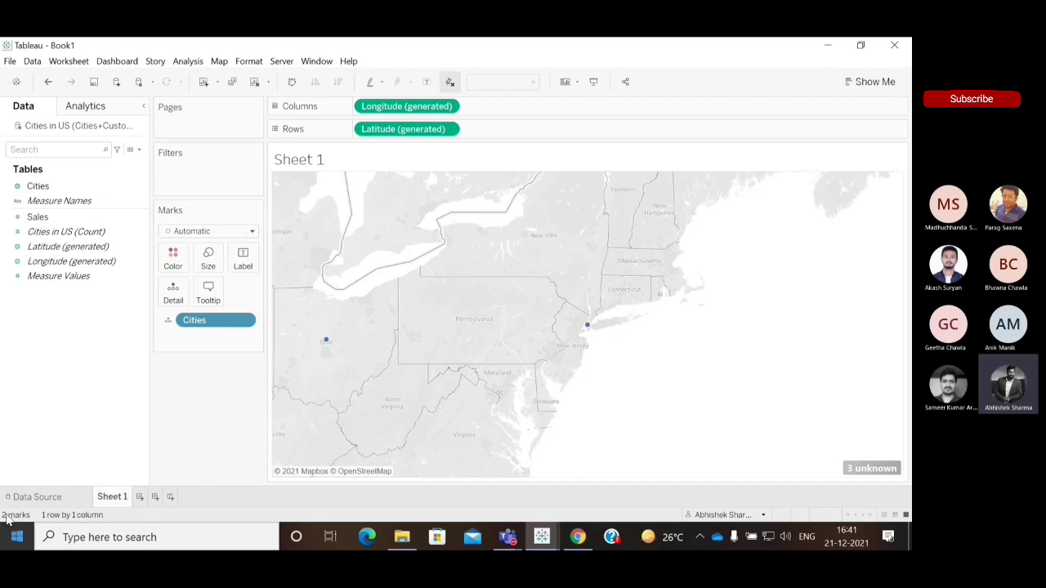
Step: View the workbook's data source, open the Cities in US table to inspect its physical tables, and close it again
left_click(40, 499)
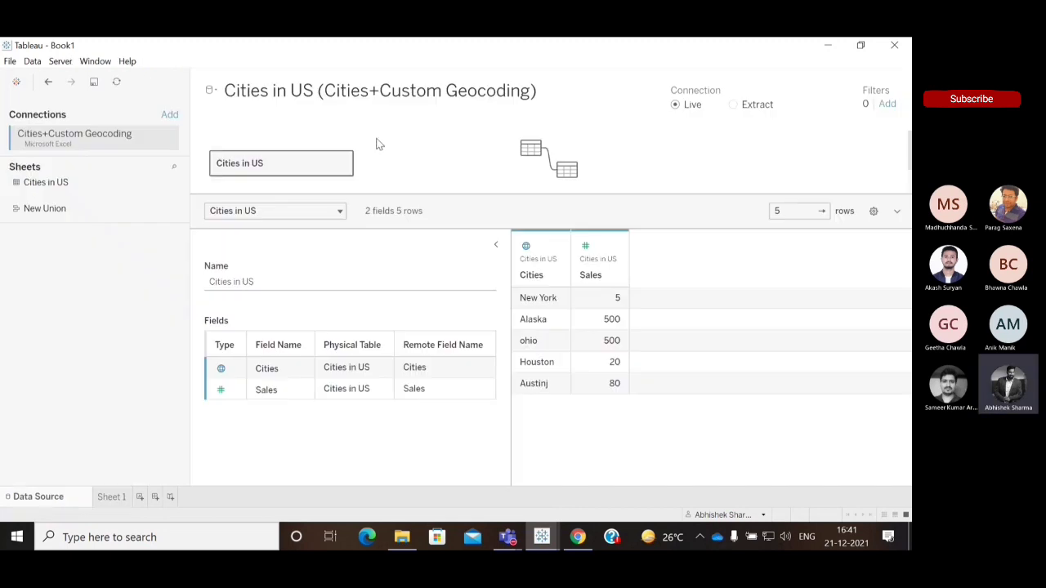
left_click(342, 163)
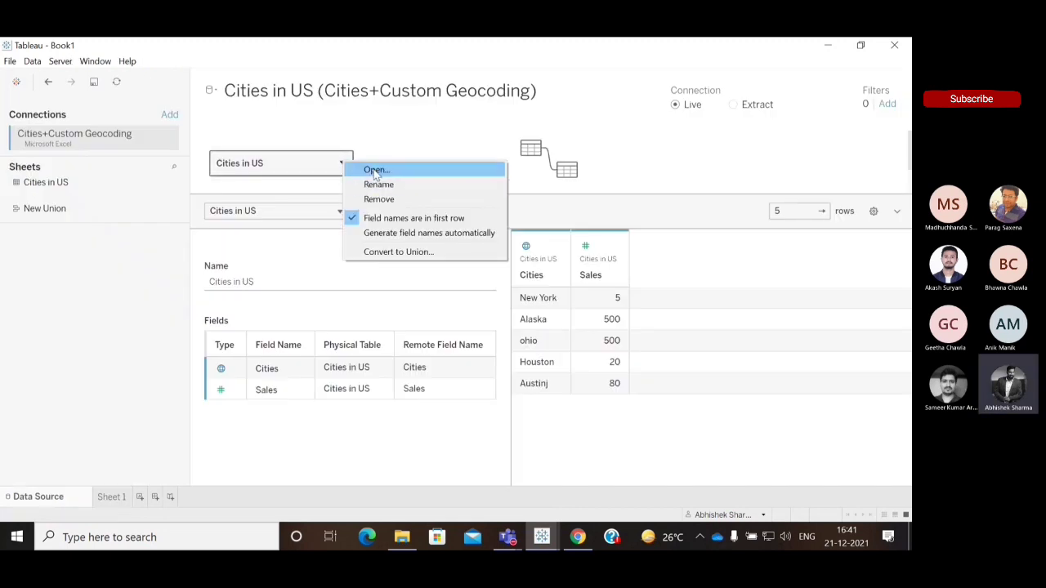
left_click(374, 169)
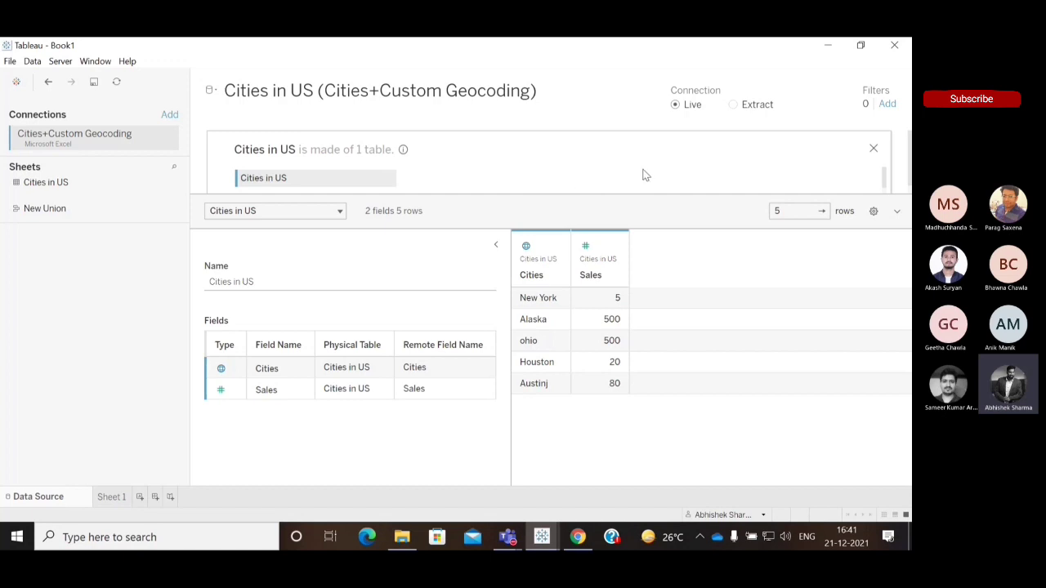
left_click(874, 149)
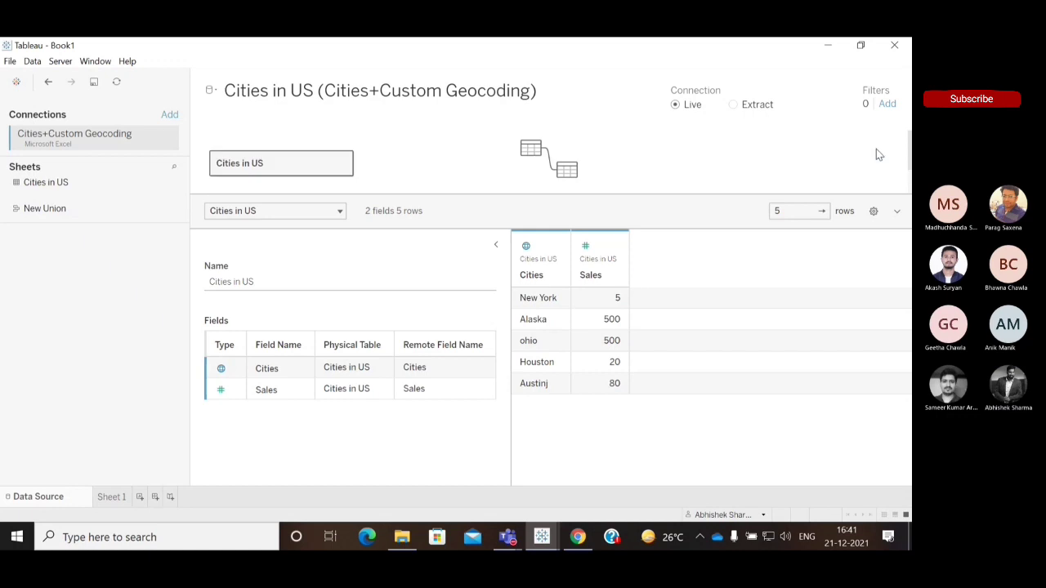
Step: Switch to Chrome, open the latlong.net page for Ohio in a new tab, examine its coordinates, and return to the search results
left_click(577, 537)
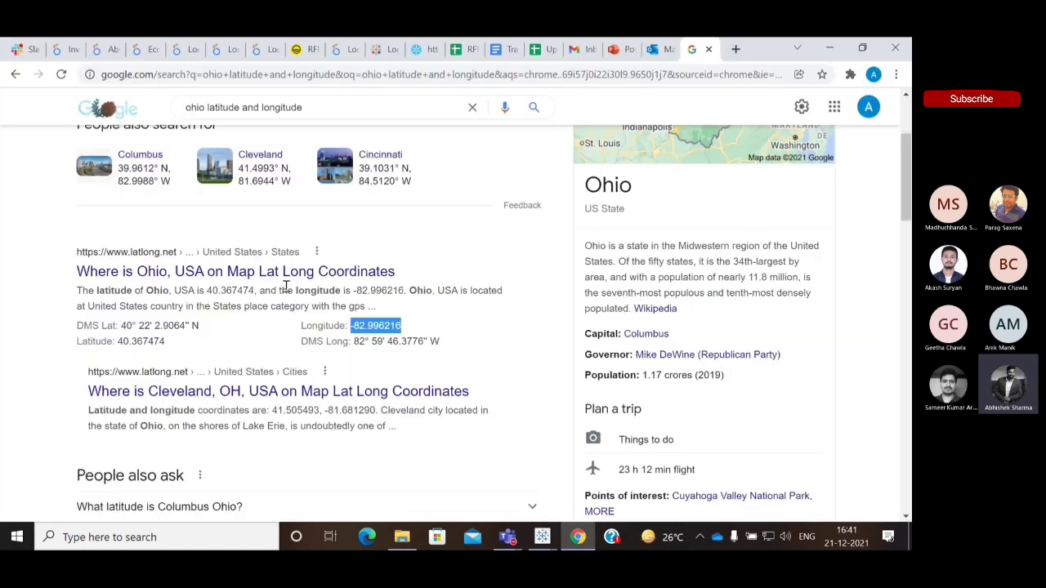
right_click(287, 276)
left_click(323, 290)
left_click(706, 47)
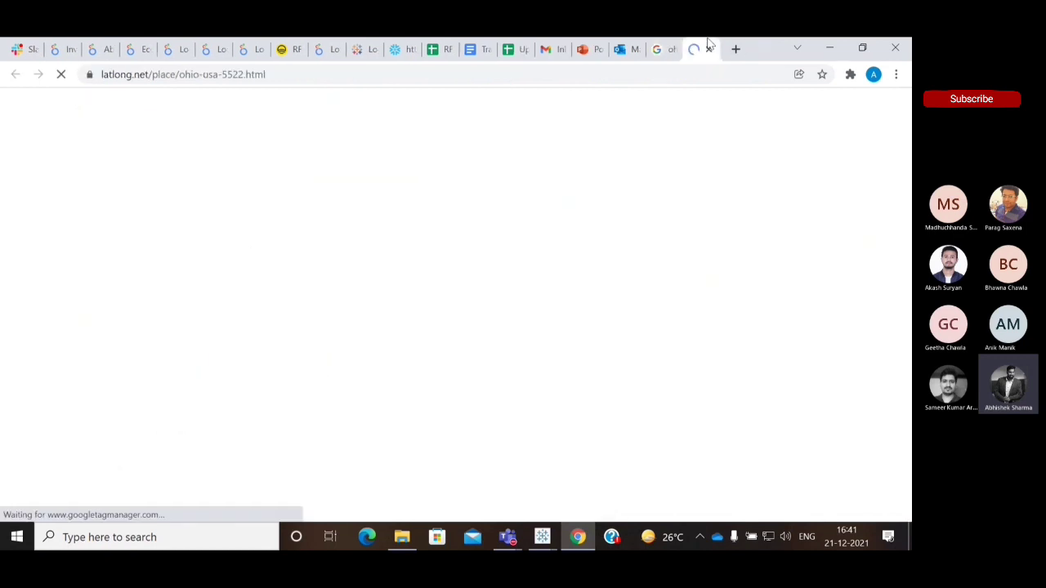
left_click_drag(909, 147, 908, 182)
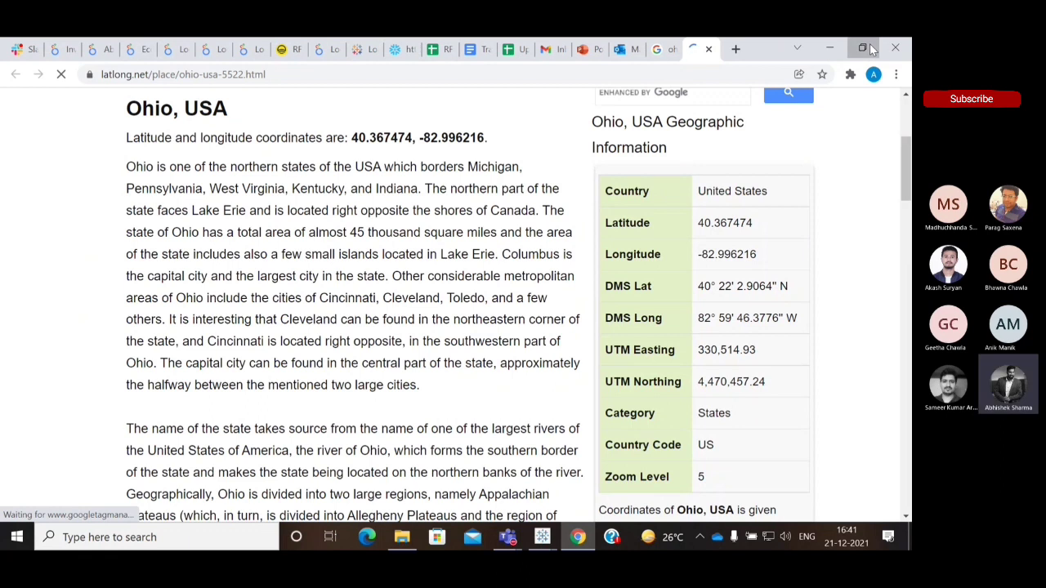
left_click(862, 48)
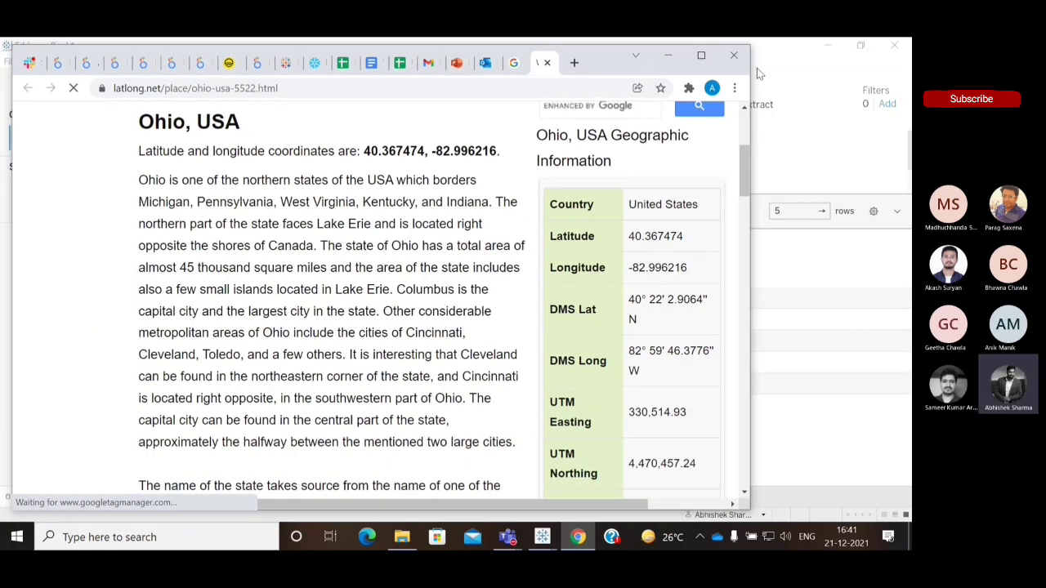
left_click(513, 63)
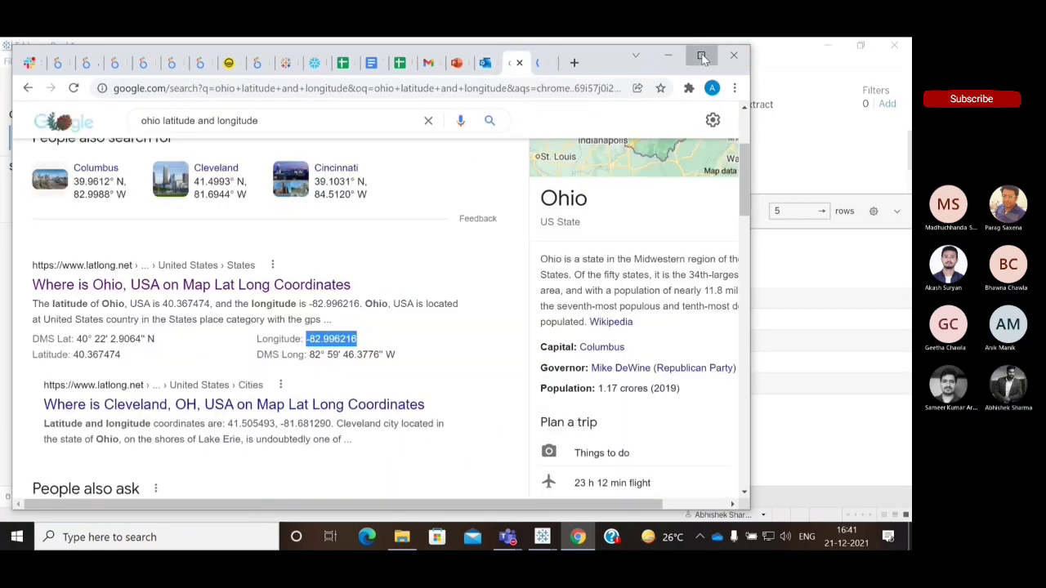
Step: Maximize the Chrome window and open the mapsofworld.com Ohio latitude and longitude result in a new tab
left_click(700, 55)
left_click_drag(906, 167, 906, 266)
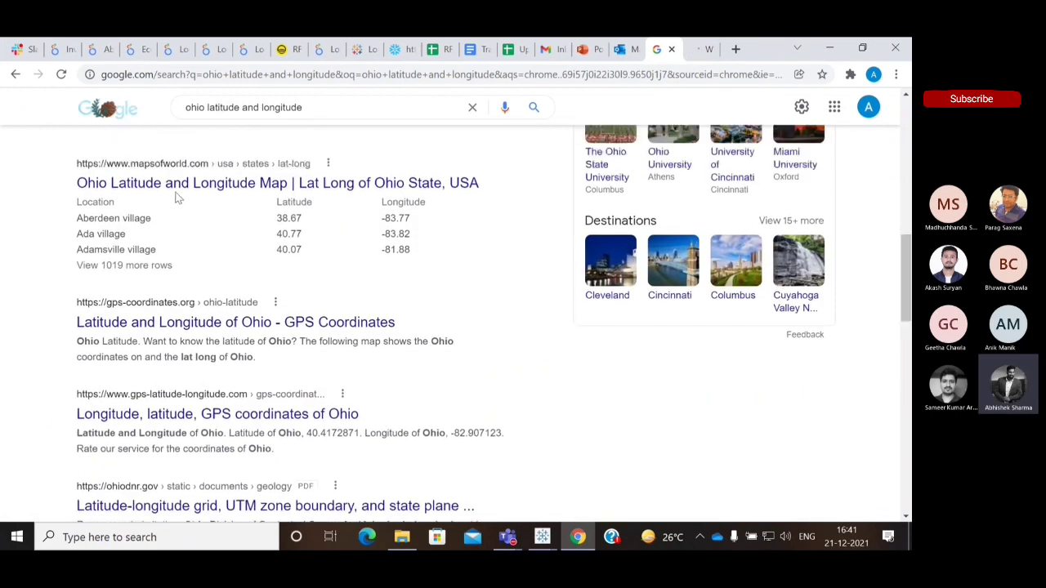
right_click(293, 187)
left_click(337, 204)
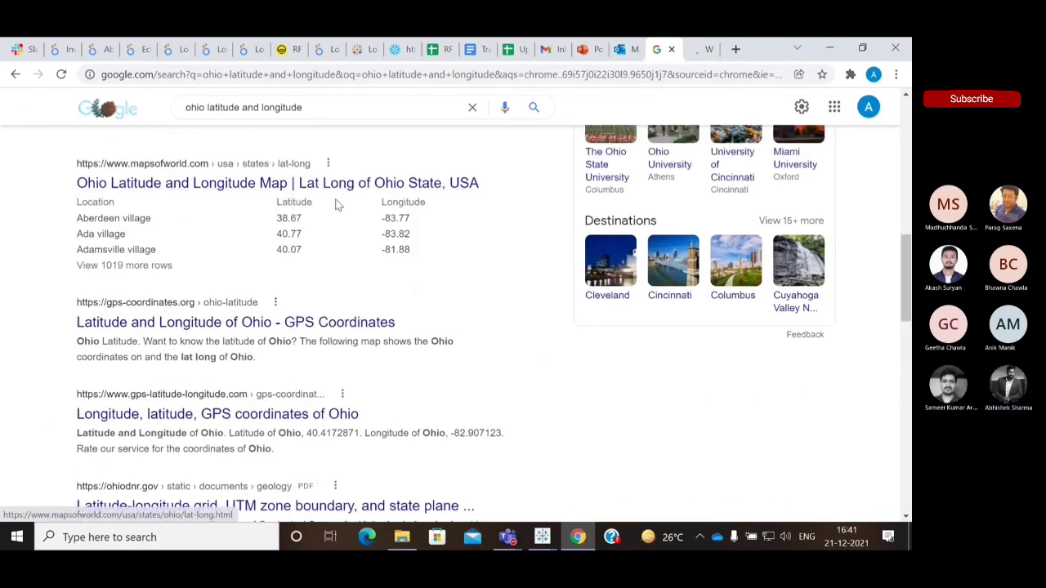
left_click(690, 45)
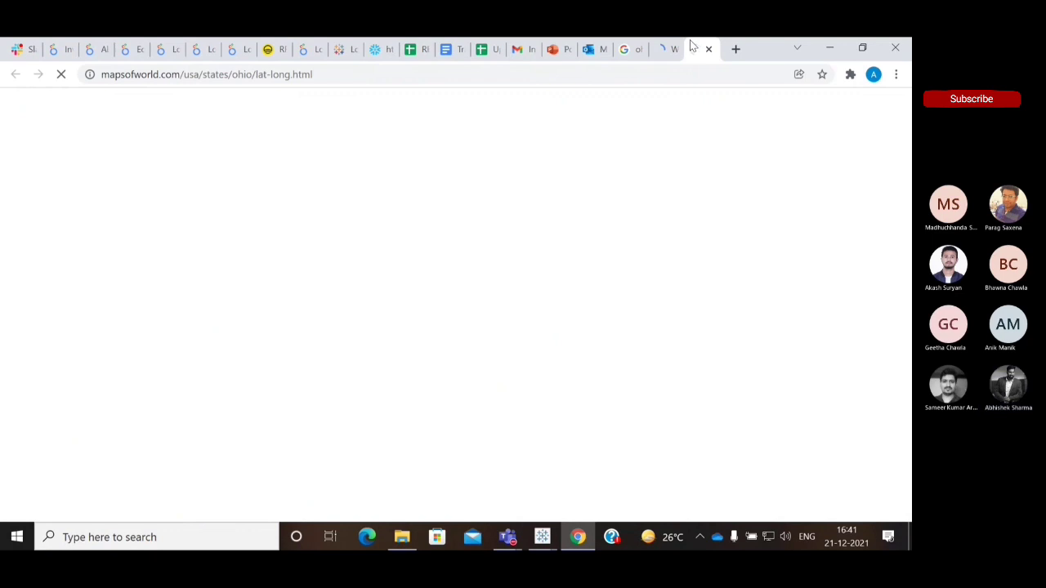
Step: Check Ohio's coordinates on the latlong.net page, close that page, and examine the mapsofworld.com Ohio page
left_click(670, 49)
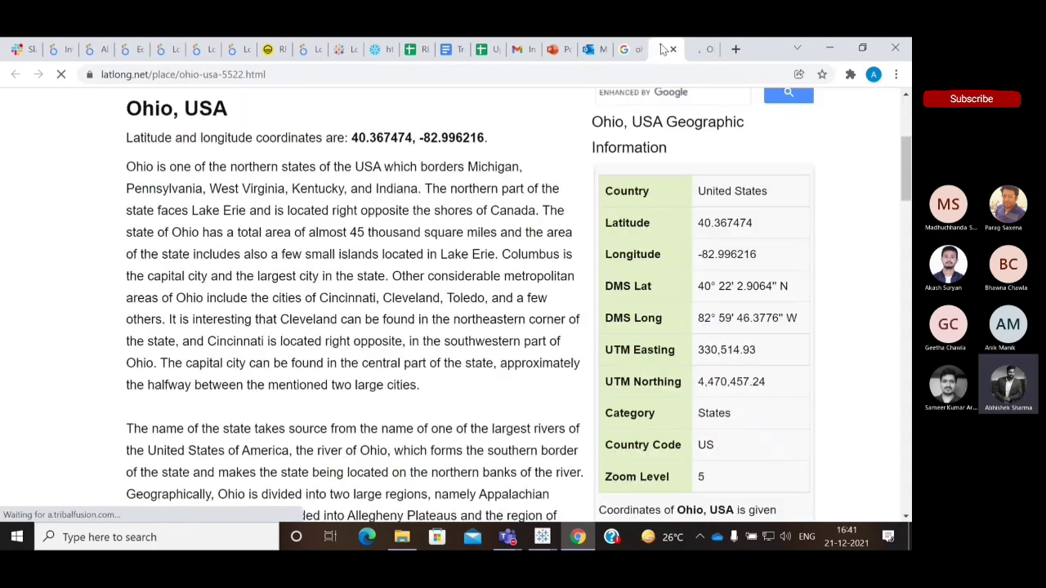
left_click(674, 50)
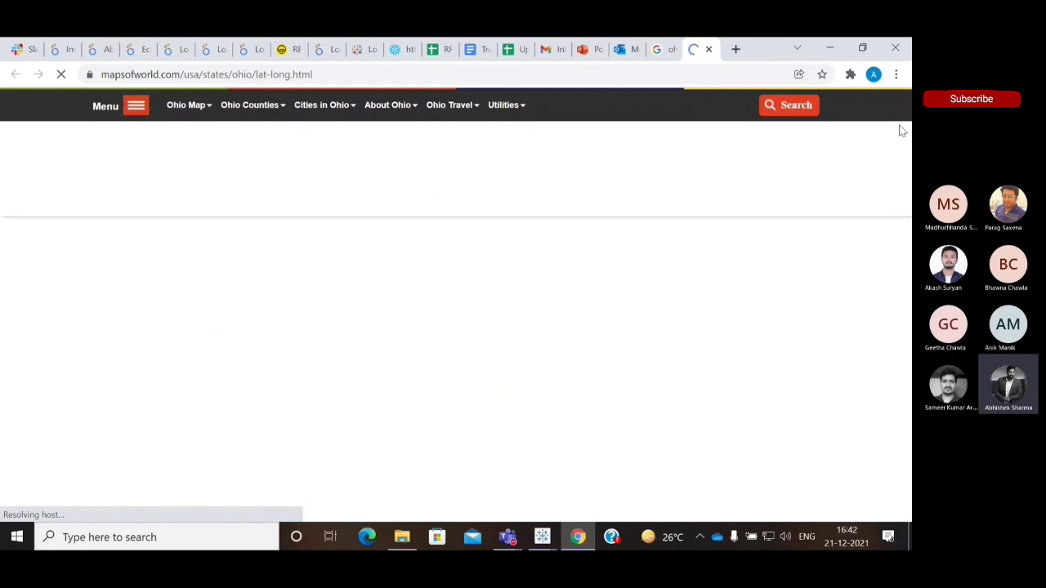
mouse_move(908, 129)
left_mouse_down()
mouse_move(911, 329)
mouse_move(911, 125)
left_mouse_up()
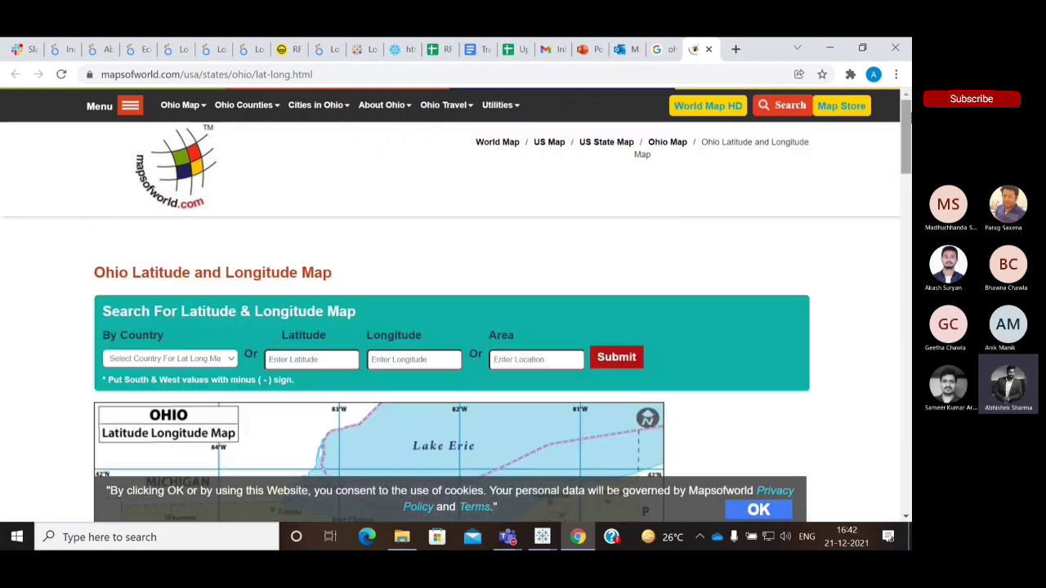
Step: Switch back to Tableau, open the Cities in US table to inspect its physical tables, and close it again
left_click(832, 48)
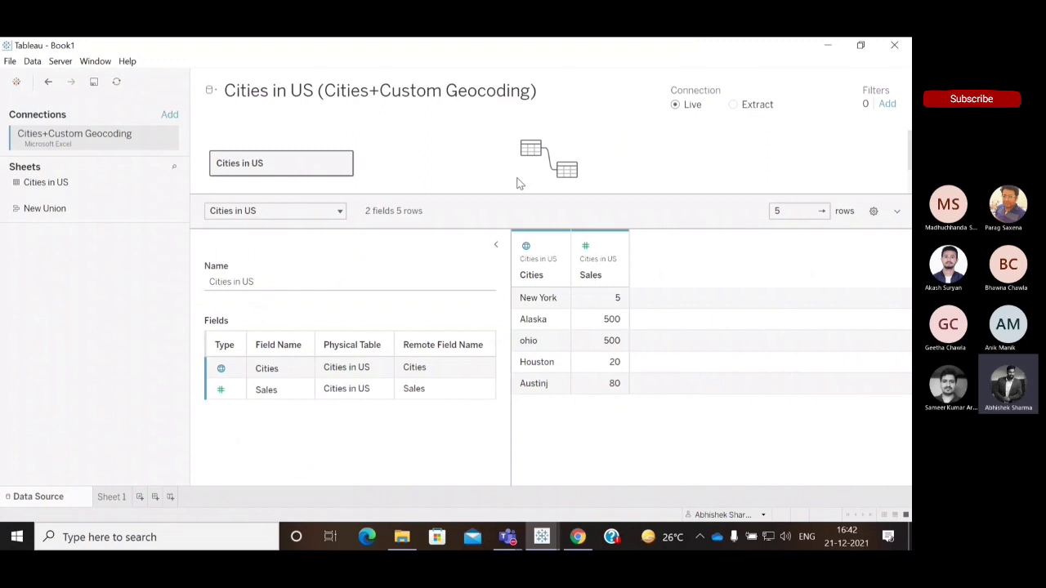
left_click(345, 162)
left_click(362, 171)
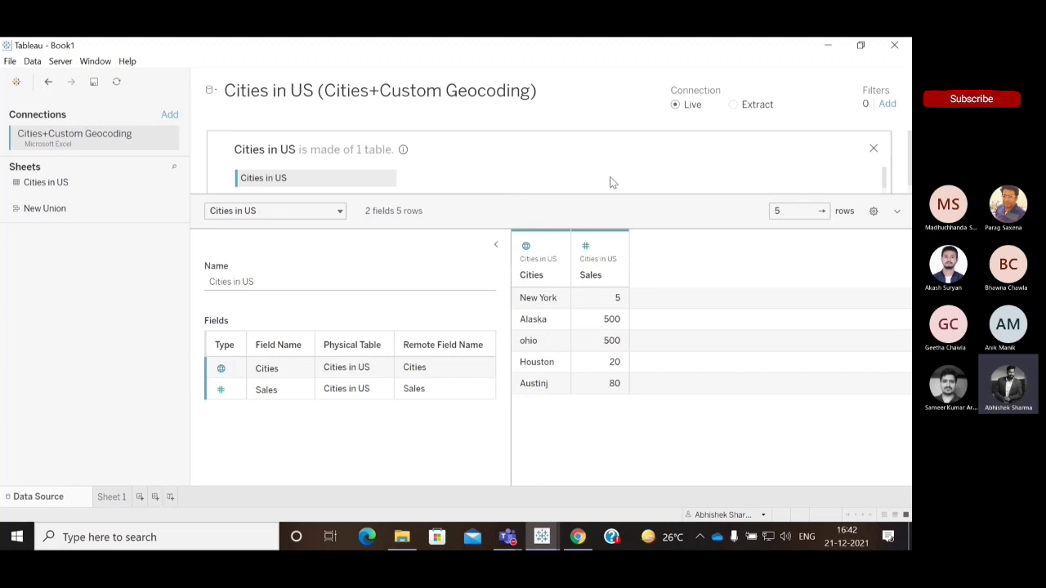
left_click(874, 149)
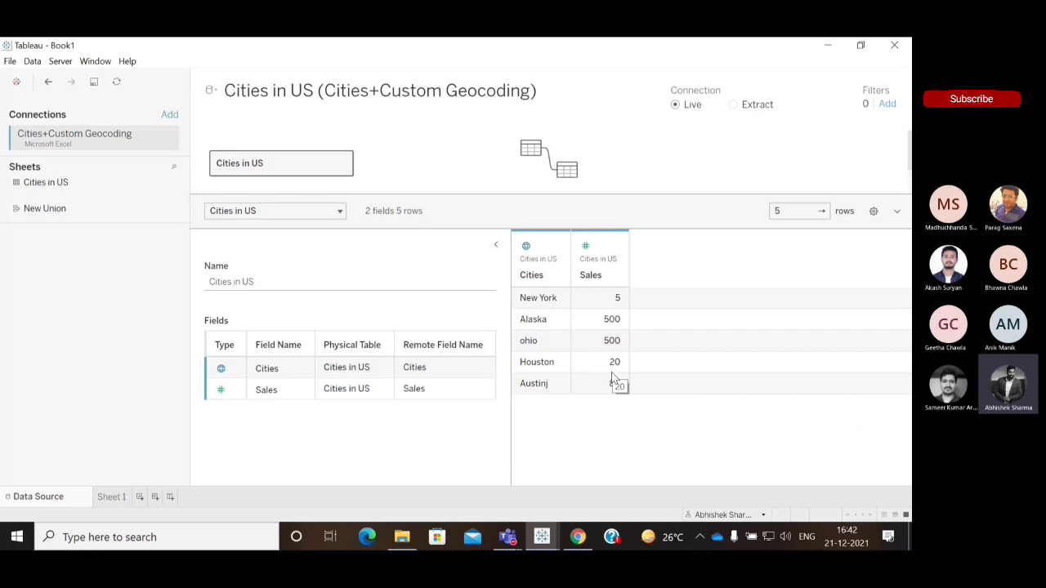
Step: Return to the city map on Sheet 1, and switch to Microsoft Teams
left_click(105, 502)
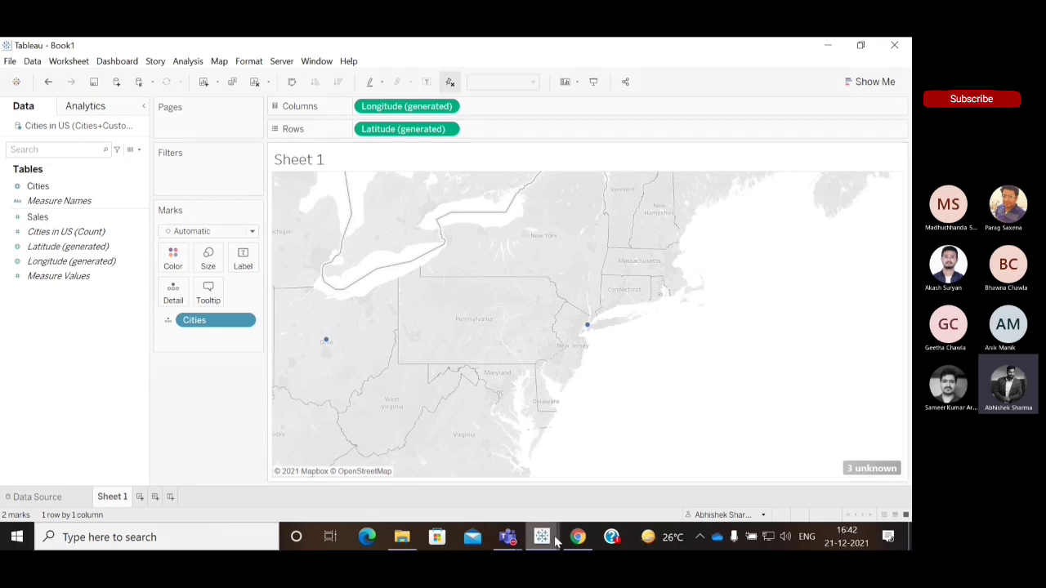
left_click(508, 537)
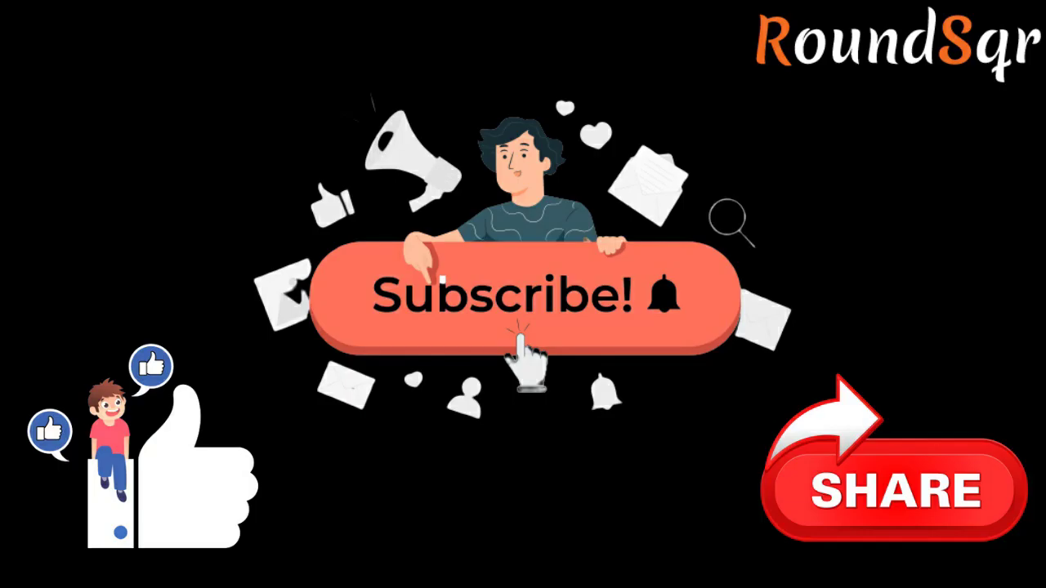